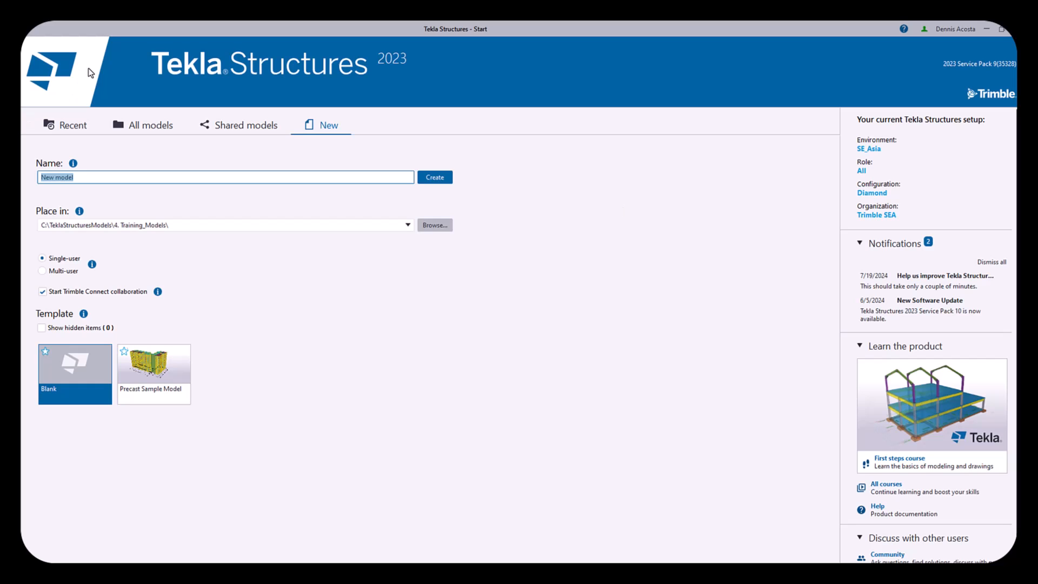
Review the recent, available and shared model lists, then return to the new model setup
click(86, 130)
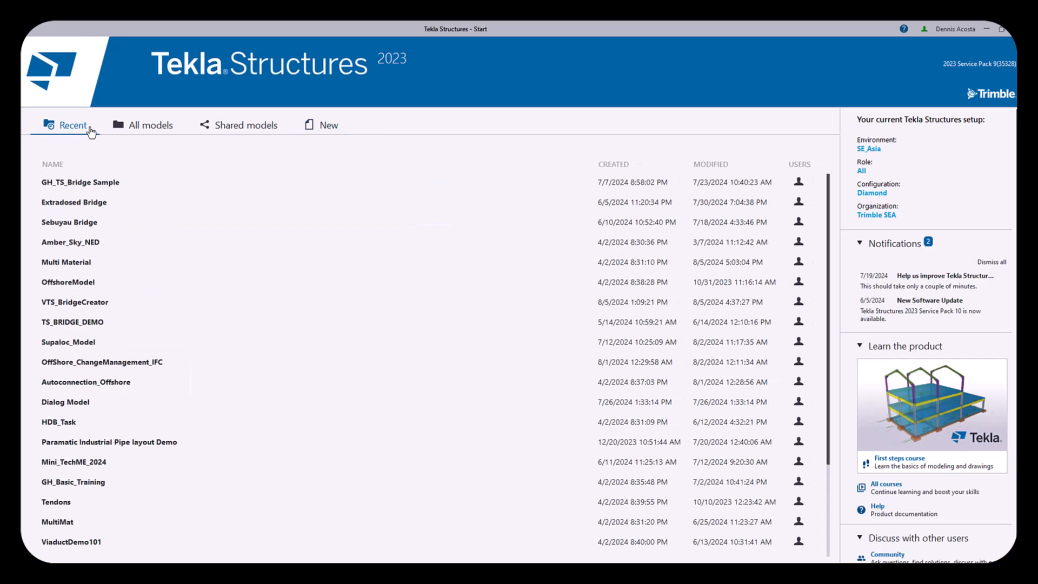
click(157, 128)
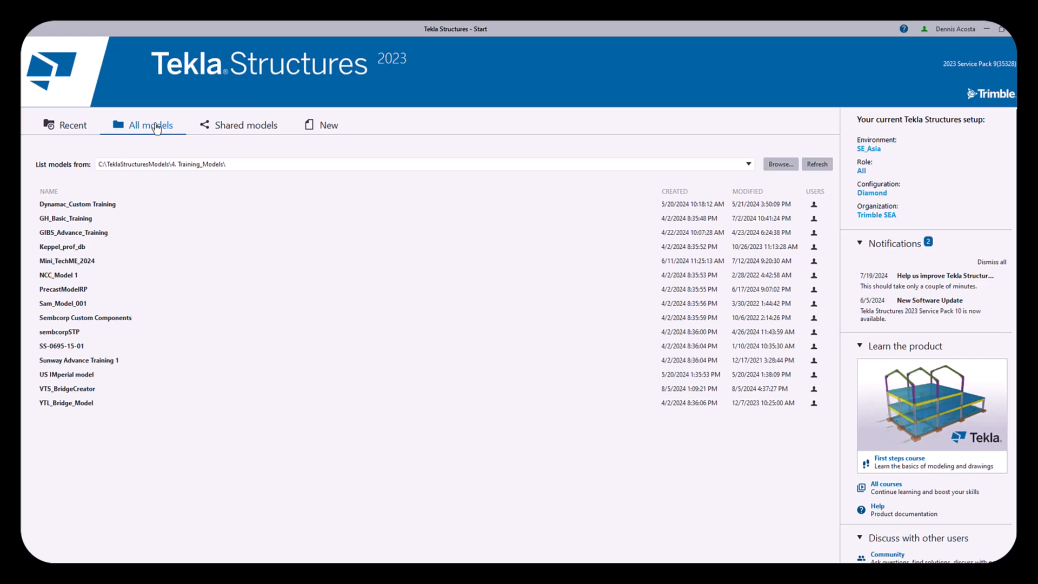
click(251, 128)
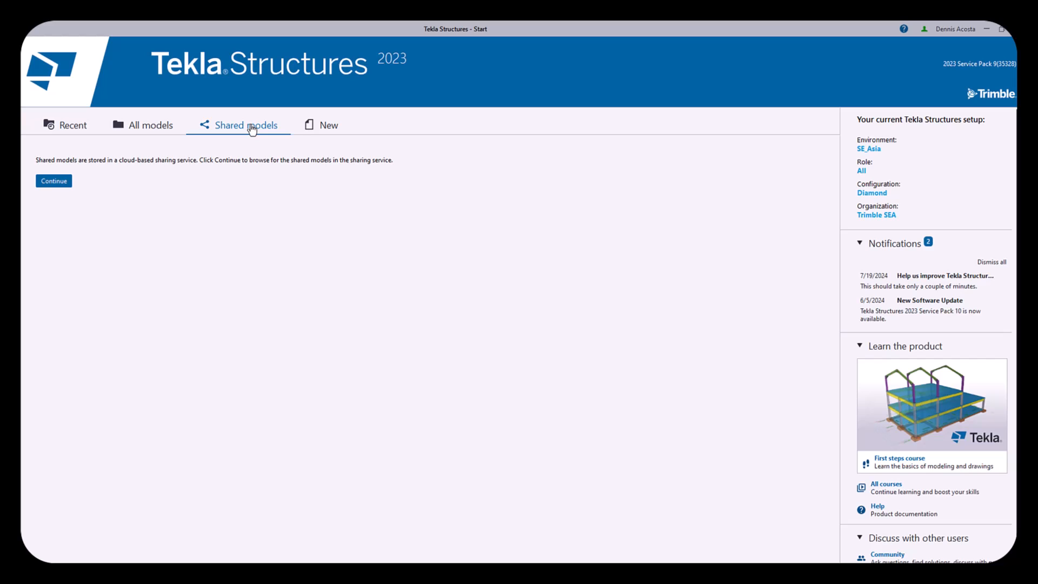
click(331, 130)
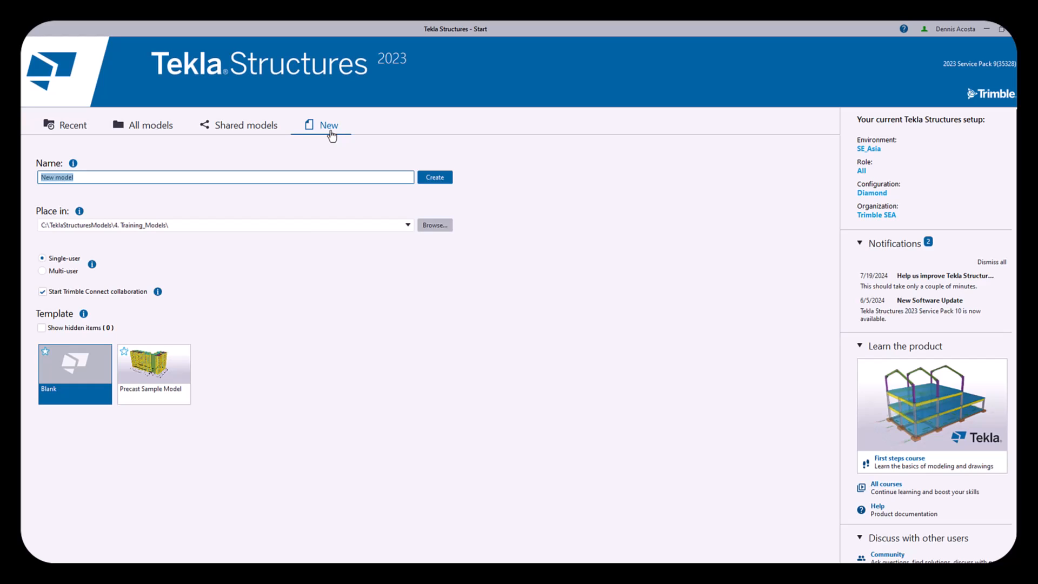
Create a blank single-user model named BridgeModel_Philippines in C:\TeklaStructuresModels\4. Training_Models\
text(BridgeMOdel)
key(BackSpace)
key(BackSpace)
key(BackSpace)
key(BackSpace)
text(odel_Philippines)
click(434, 178)
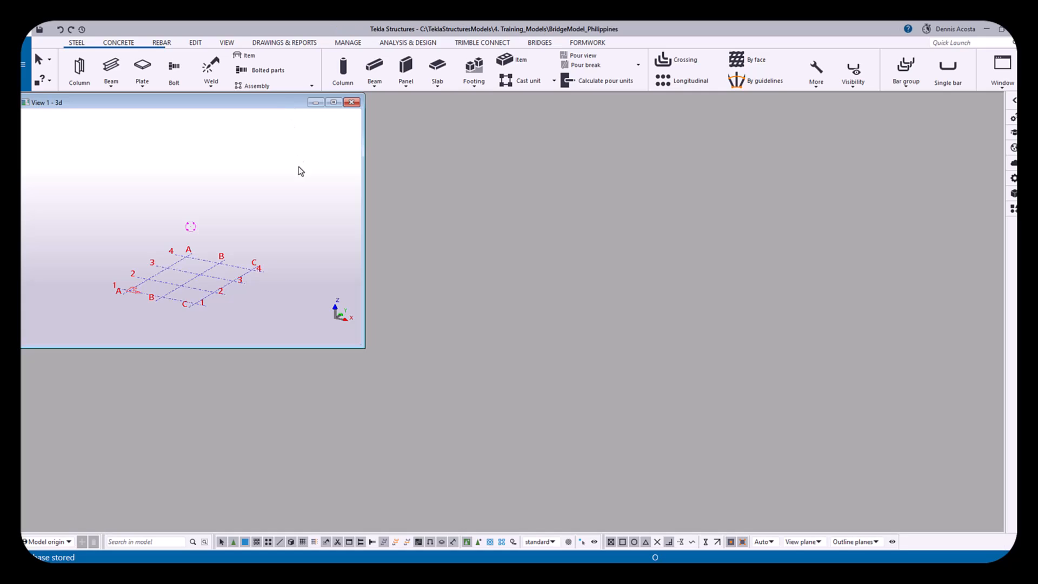
Enlarge the 3D view window to fill the workspace and cancel the Trimble Connect project creation
drag(363, 347, 1001, 531)
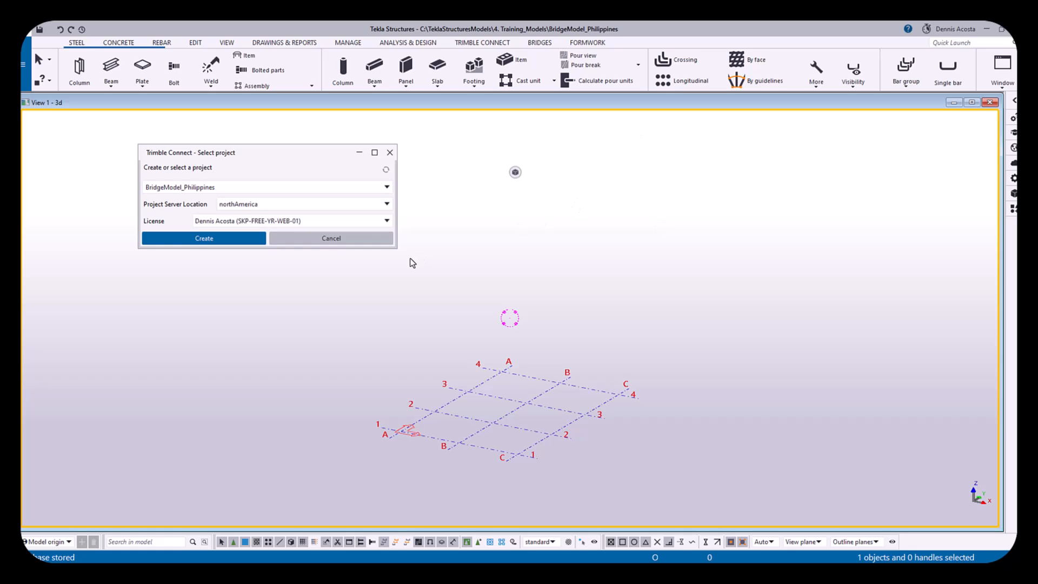
click(357, 241)
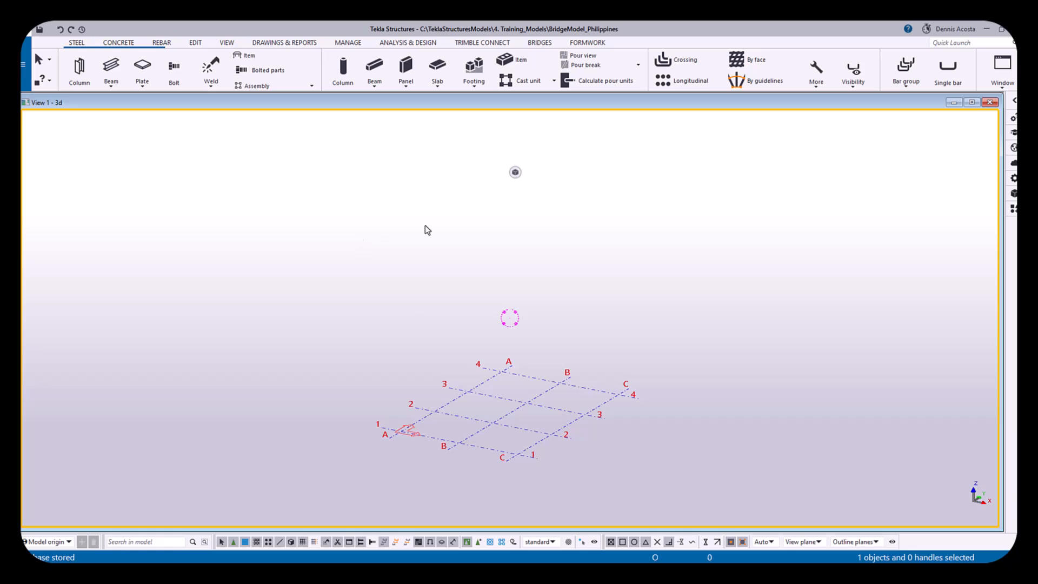
Examine the default grid at several positions and magnifications in the 3D view
middle_drag(531, 383, 519, 332)
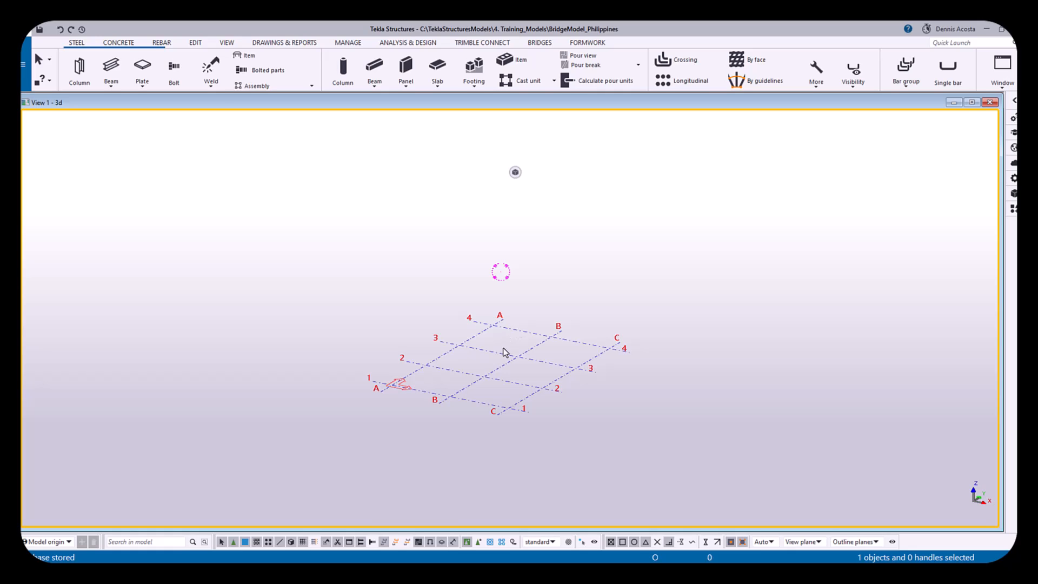
middle_drag(576, 313, 527, 304)
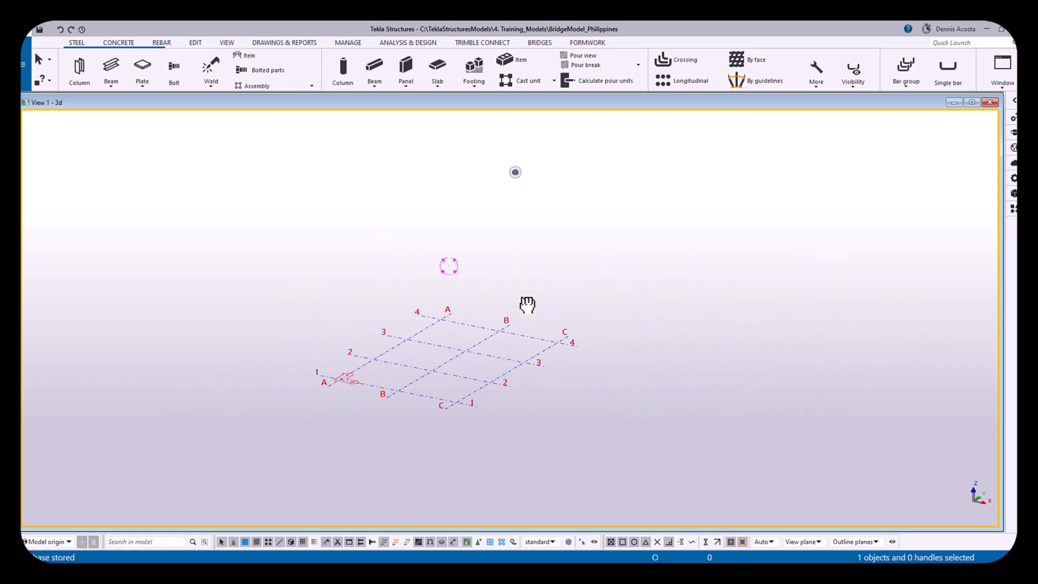
middle_drag(468, 381, 533, 373)
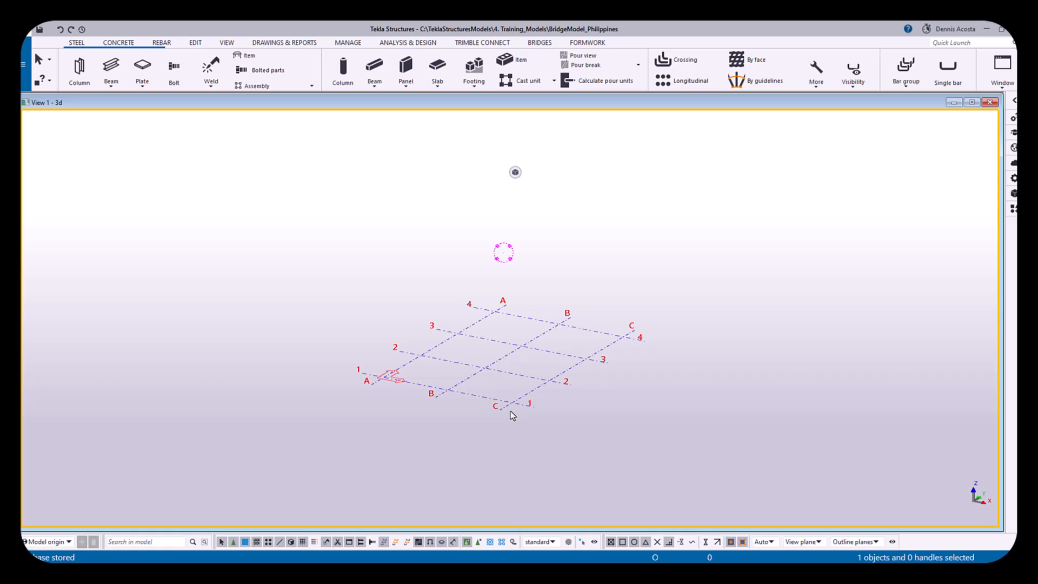
scroll(510, 410, up, 3)
scroll(510, 411, down, 3)
scroll(511, 410, up, 4)
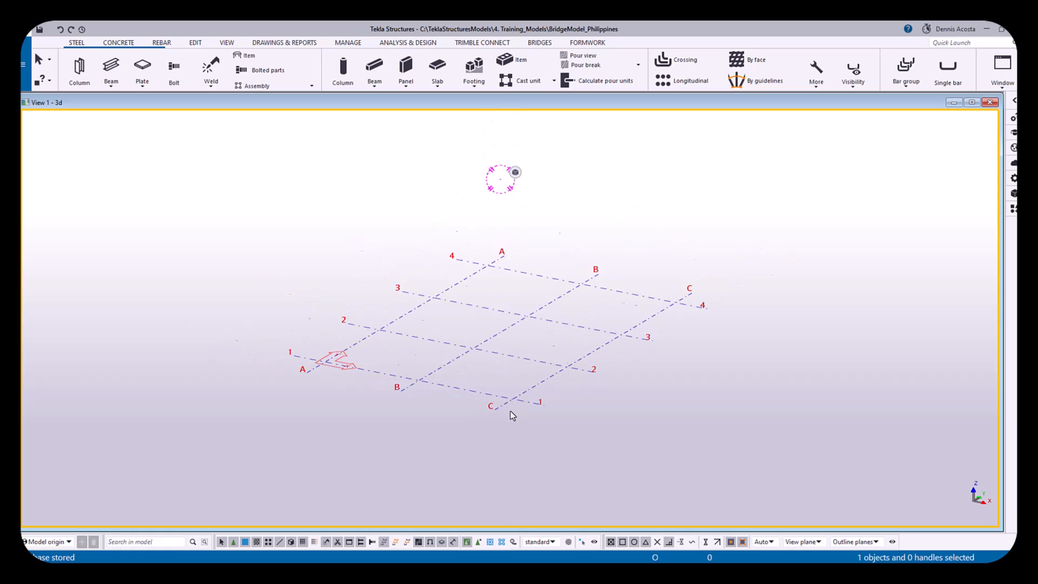
scroll(510, 411, down, 2)
scroll(511, 411, up, 1)
scroll(510, 411, down, 5)
scroll(511, 411, up, 4)
scroll(510, 411, down, 4)
scroll(510, 410, up, 5)
scroll(510, 411, down, 5)
scroll(510, 376, up, 3)
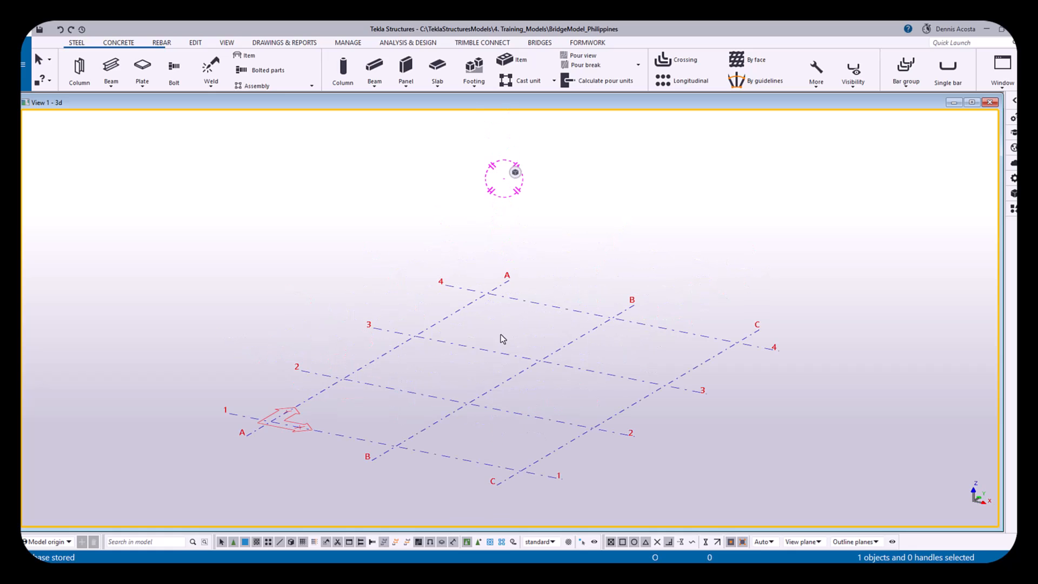
scroll(508, 377, up, 1)
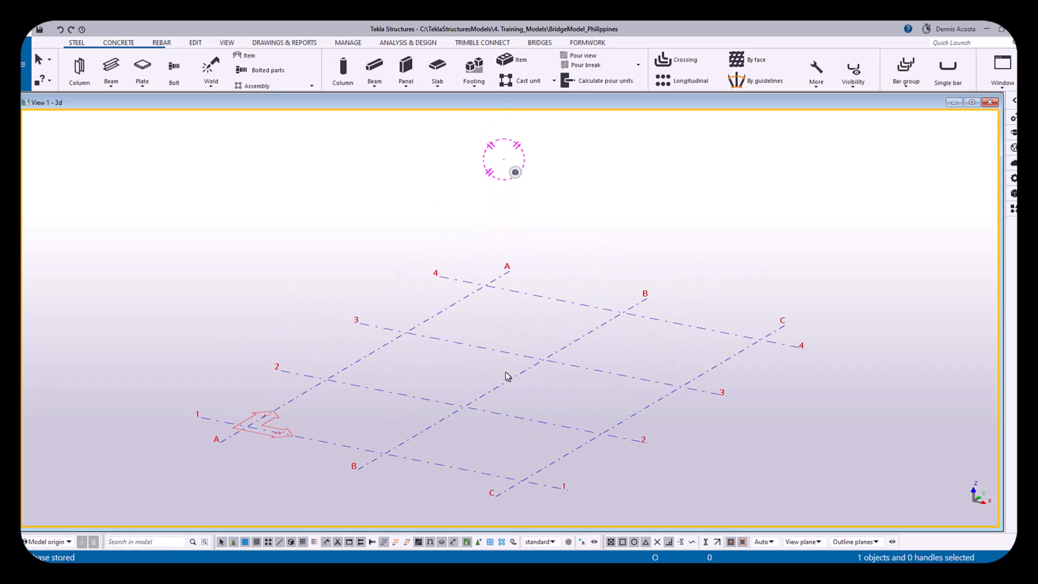
scroll(510, 388, up, 3)
scroll(510, 387, down, 6)
middle_drag(510, 387, 514, 338)
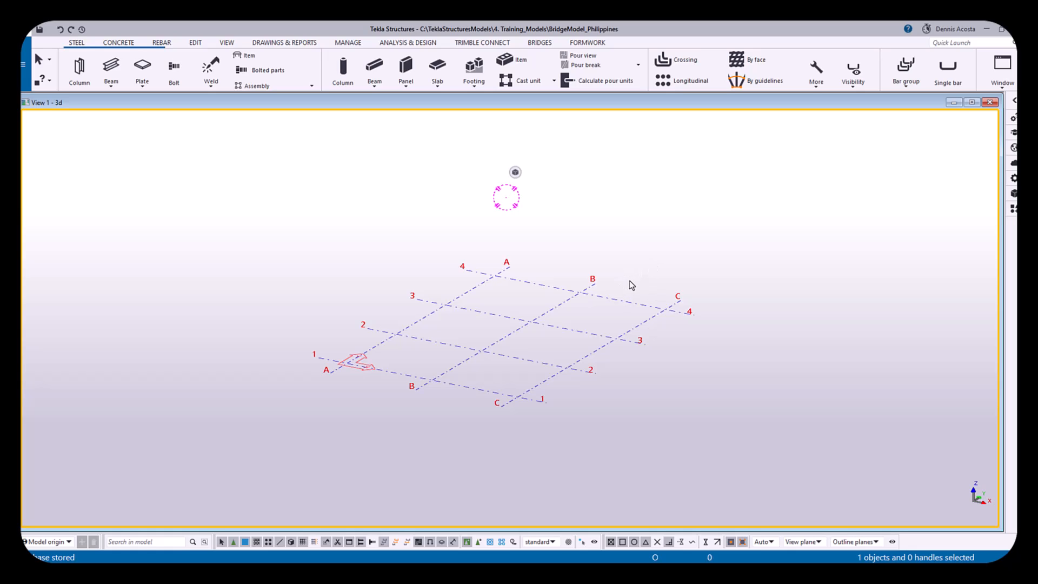
Inspect the grid from above and from oblique viewing angles
ctrl+middle_drag(631, 284, 696, 315)
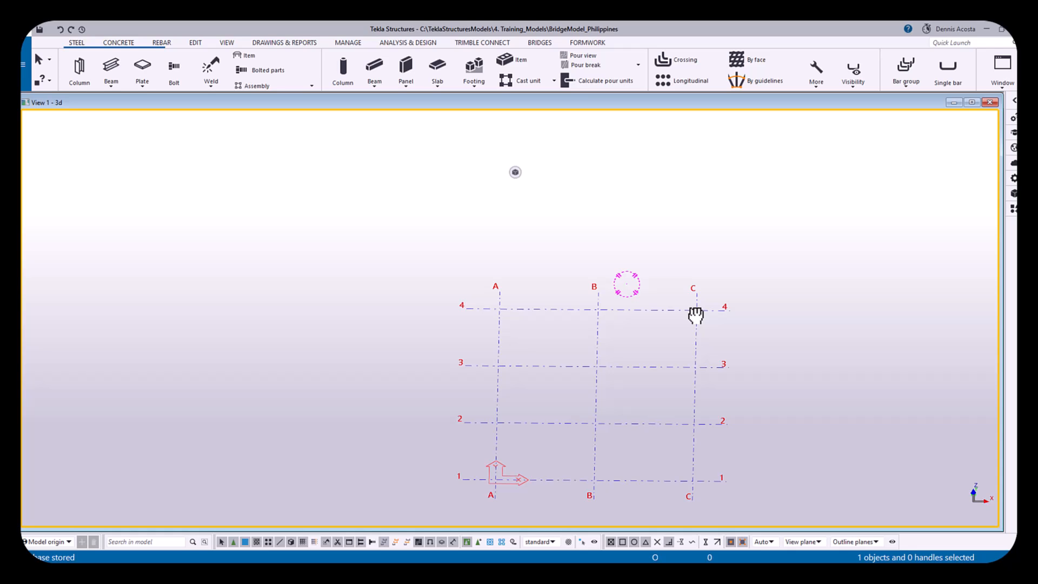
ctrl+middle_drag(619, 398, 546, 349)
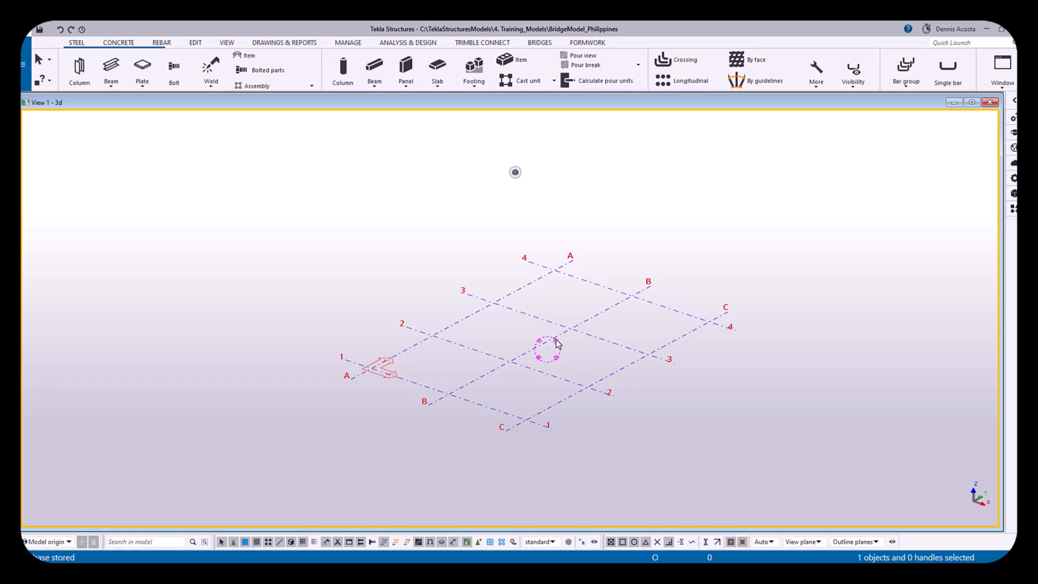
ctrl+middle_drag(613, 276, 744, 241)
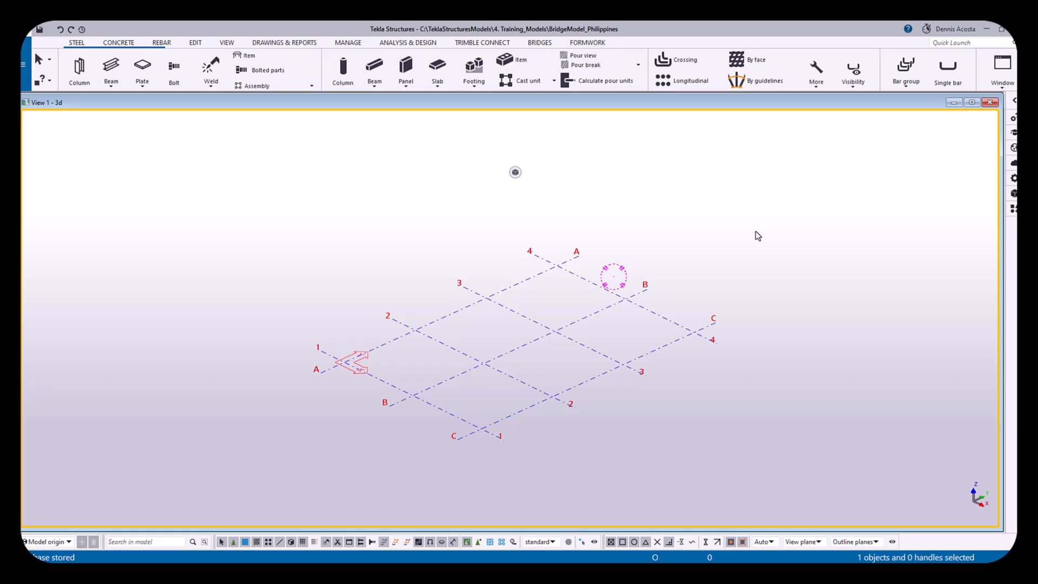
Set the view rotation origin at the intersection of gridlines C and 1 and rotate the view about it
key(v)
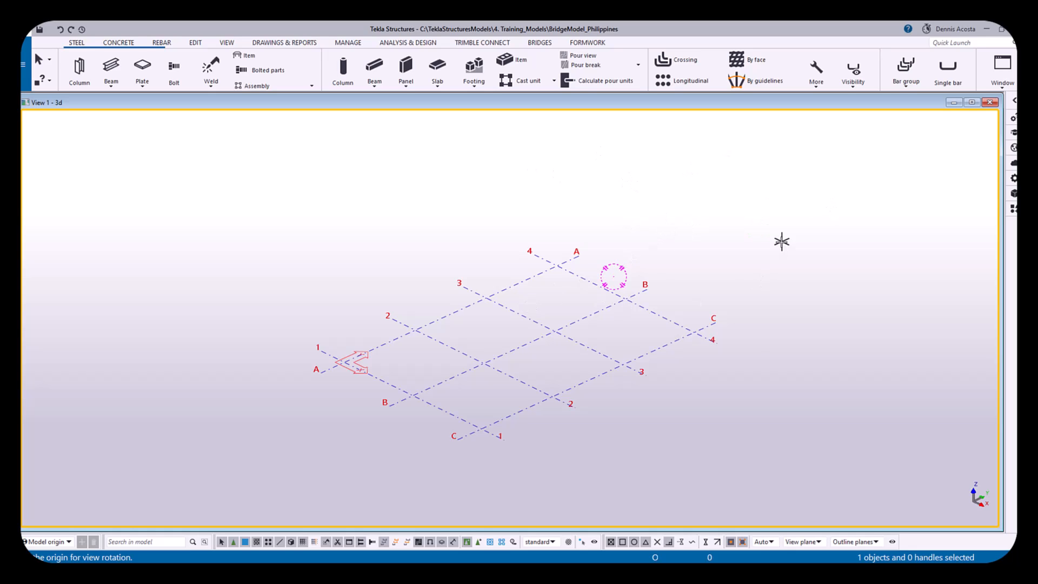
click(480, 430)
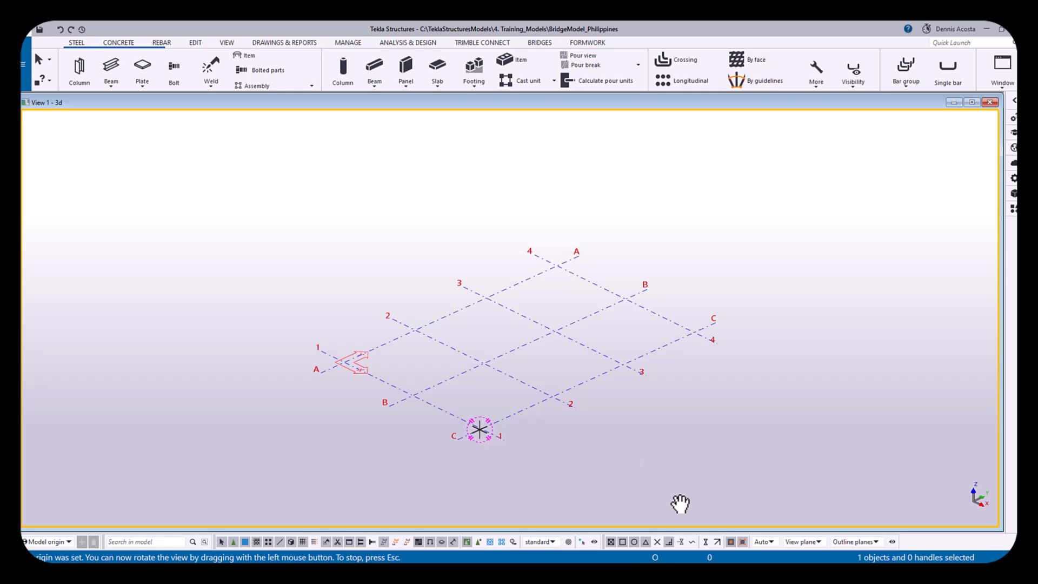
drag(460, 406, 501, 384)
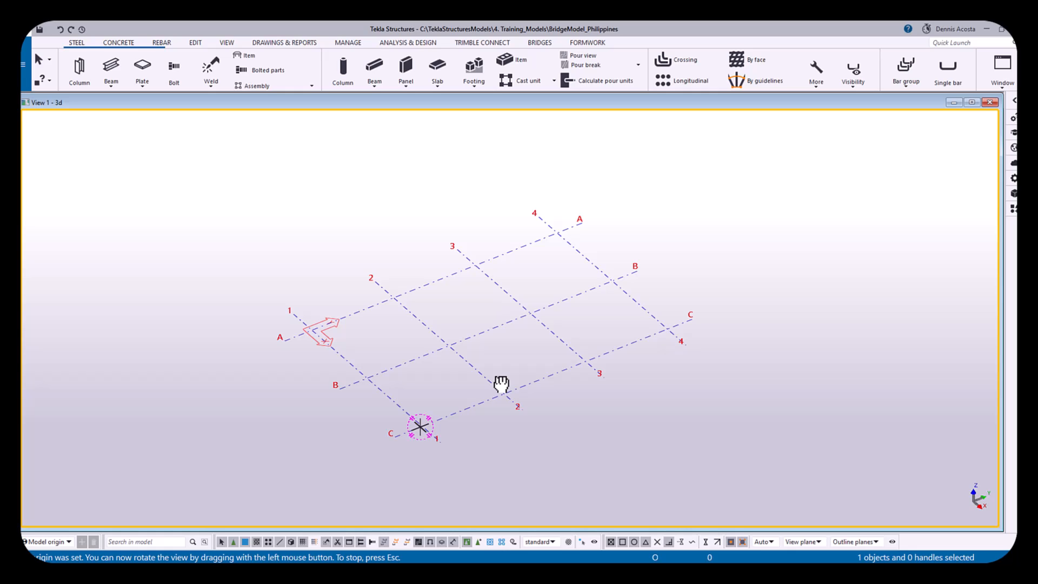
scroll(502, 385, up, 3)
scroll(502, 385, down, 4)
middle_drag(501, 384, 569, 337)
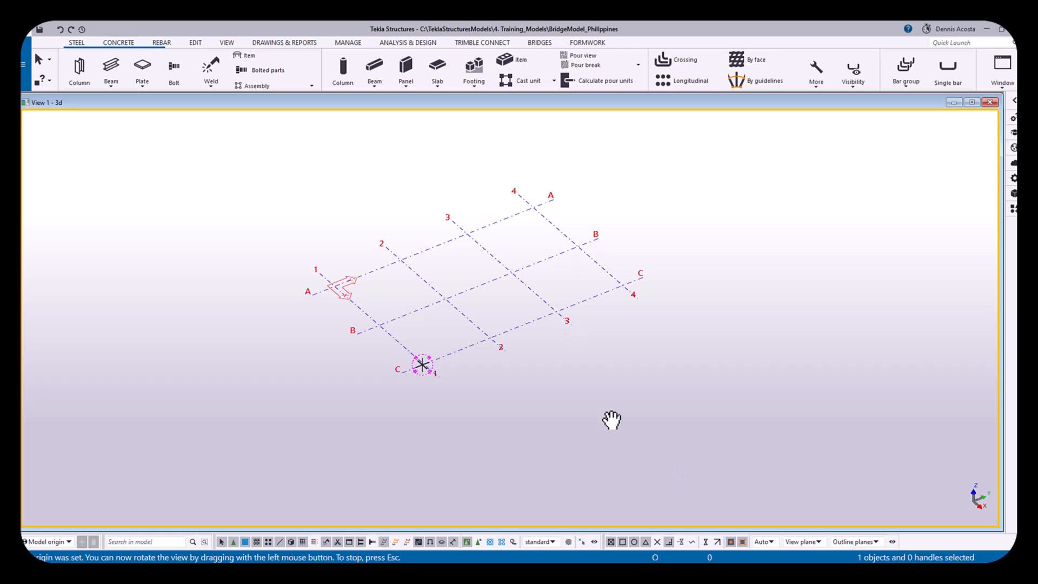
key(Escape)
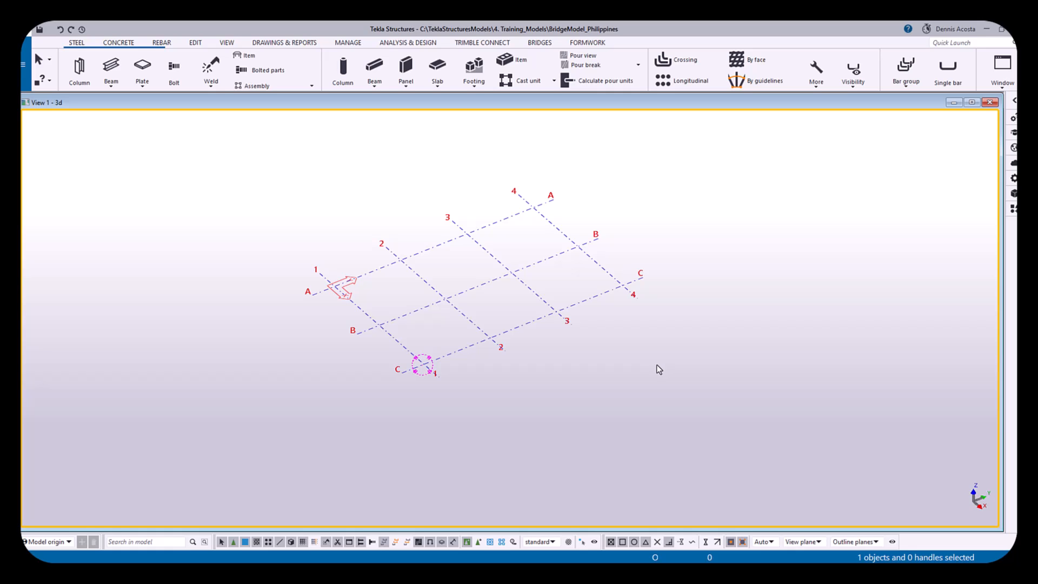
Orbit around the grid to examine it about different rotation centres, ending with a closer 3D view
ctrl+middle_drag(604, 382, 675, 355)
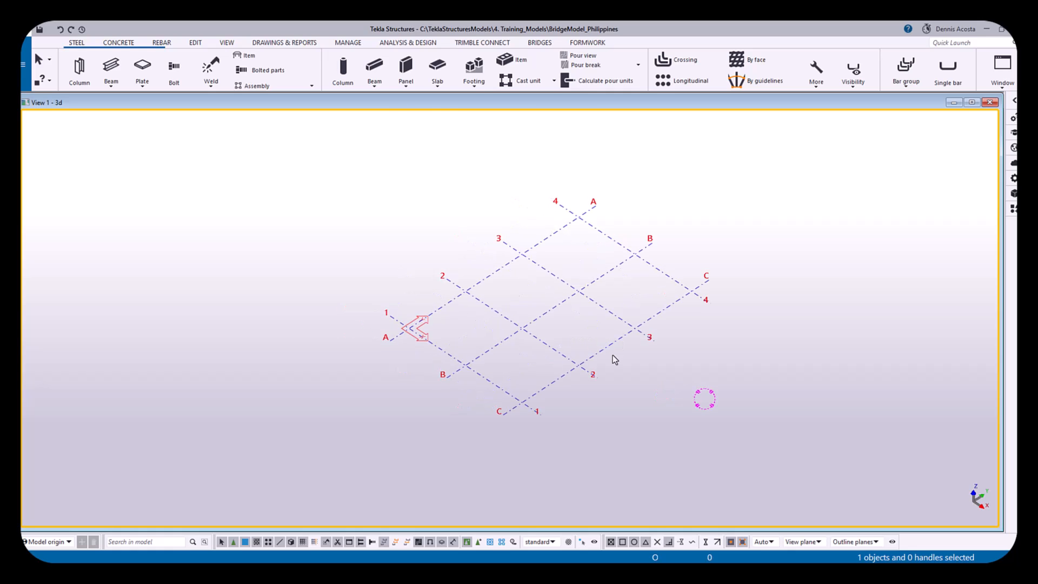
ctrl+middle_drag(556, 336, 580, 320)
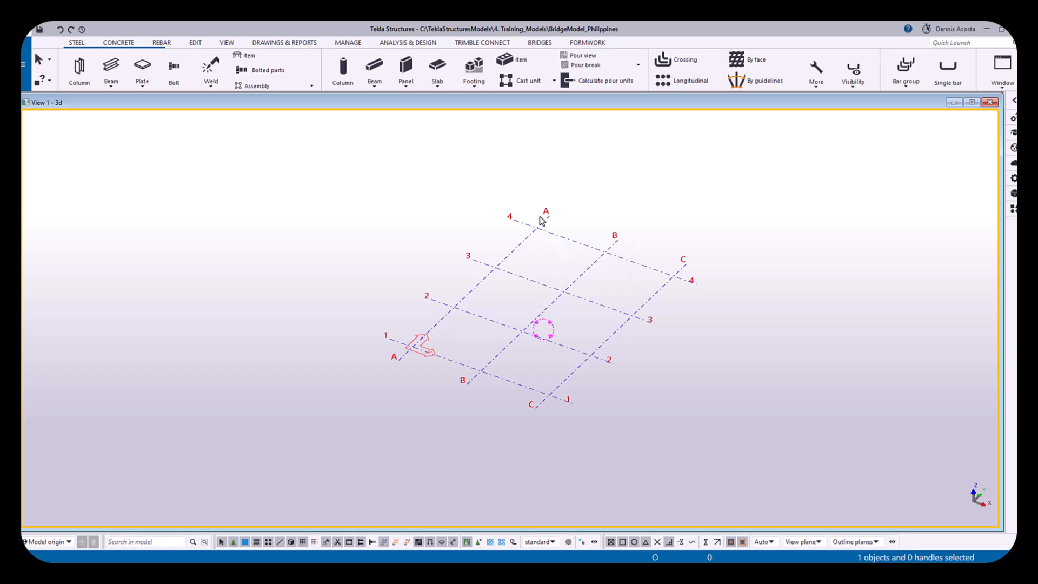
ctrl+middle_drag(542, 227, 508, 352)
ctrl+middle_drag(551, 394, 529, 407)
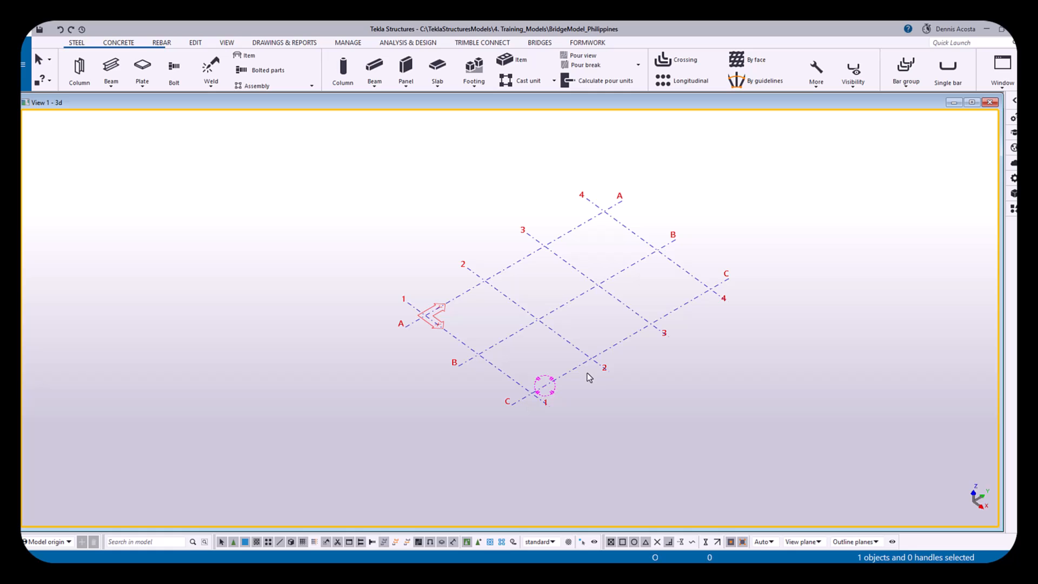
middle_drag(598, 315, 506, 345)
scroll(503, 348, up, 1)
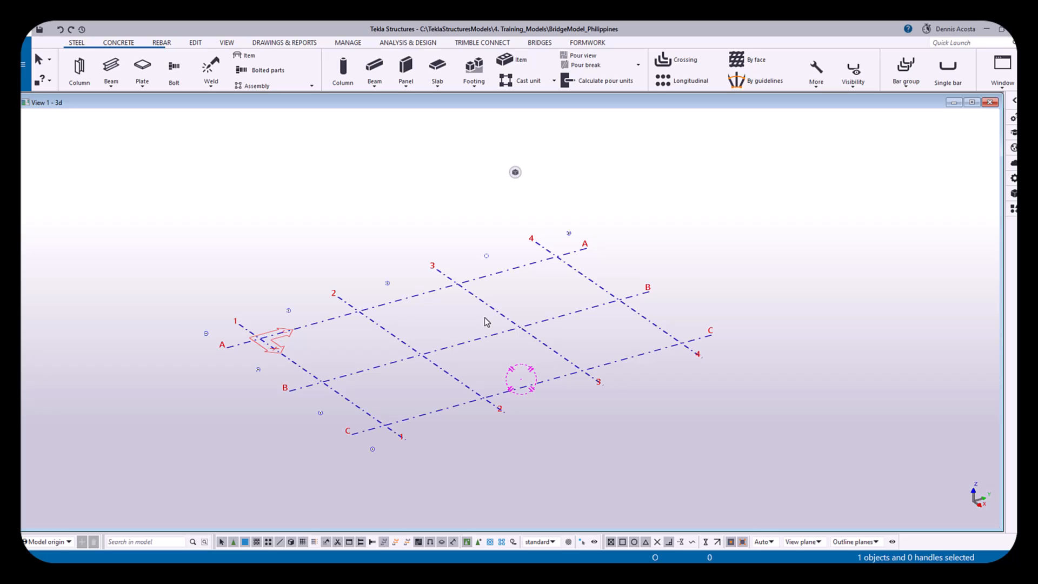
Display the rectangular grid's properties, deselect the grid and tile the view window beside the open properties
click(581, 543)
double_click(572, 367)
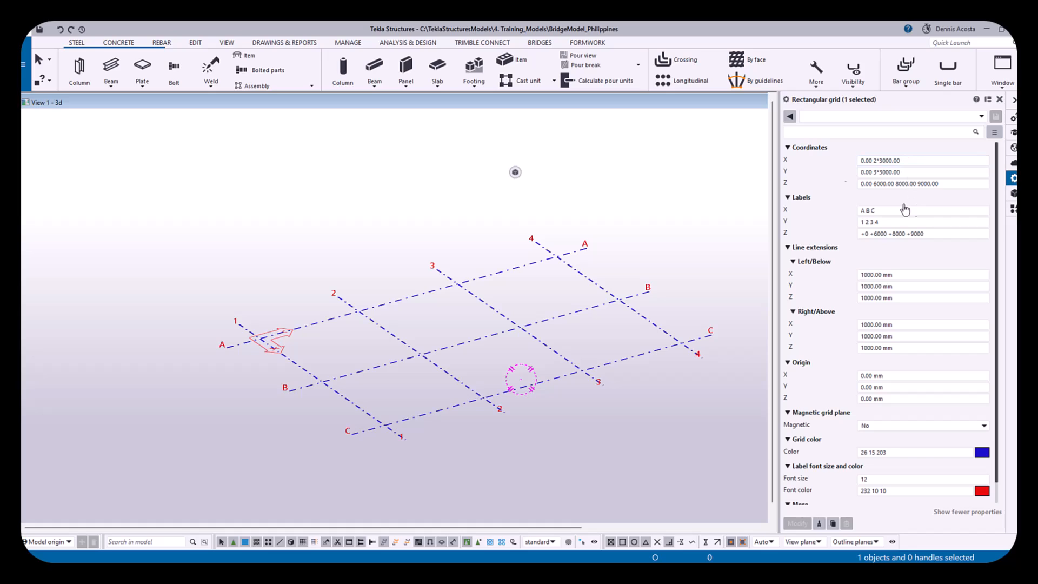
click(639, 222)
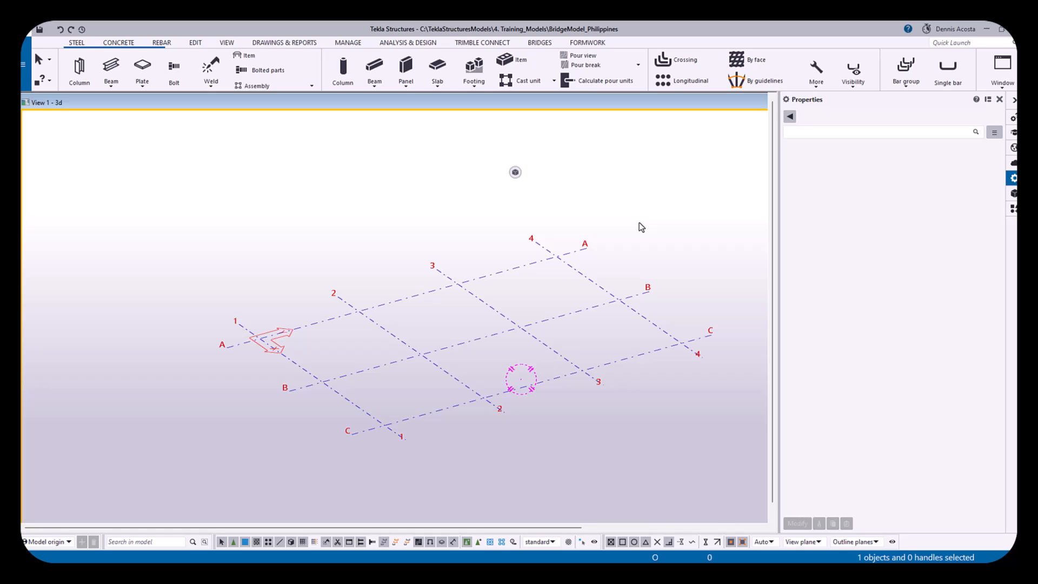
key(ctrl+shift+t)
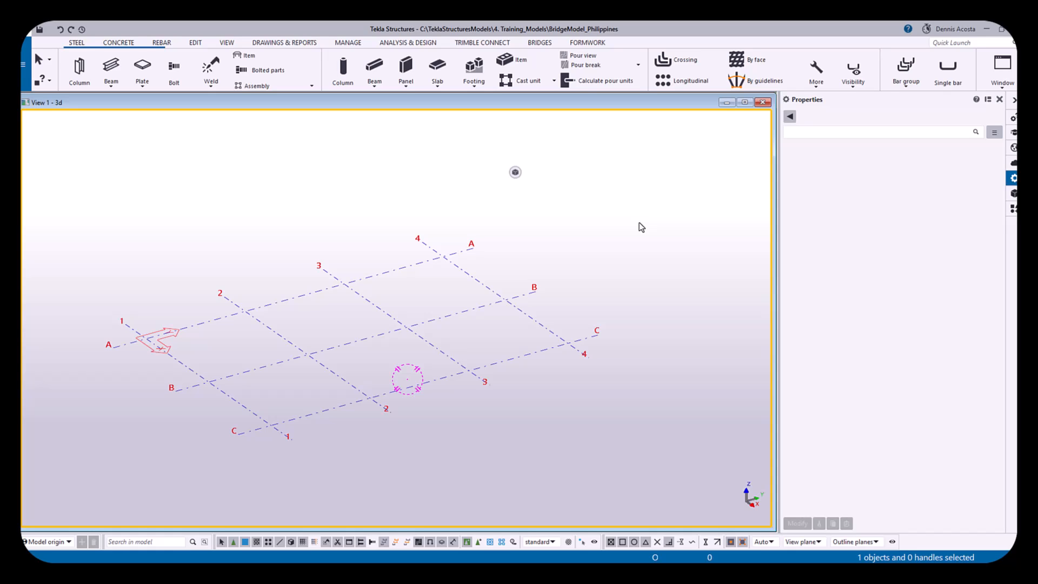
Toggle the view between 3D and plan several times, ending in plan view
key(ctrl+p)
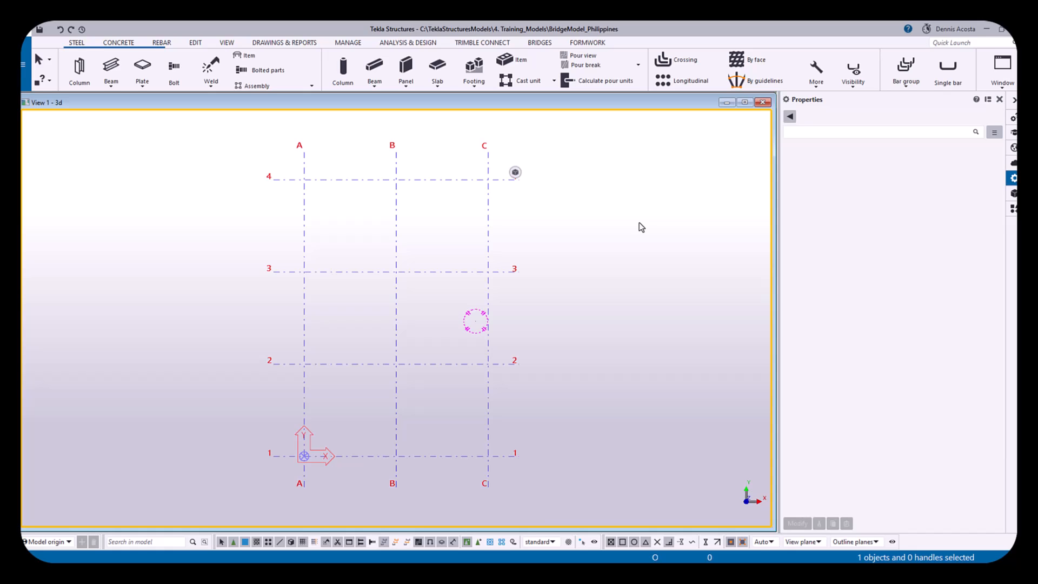
key(ctrl+p)
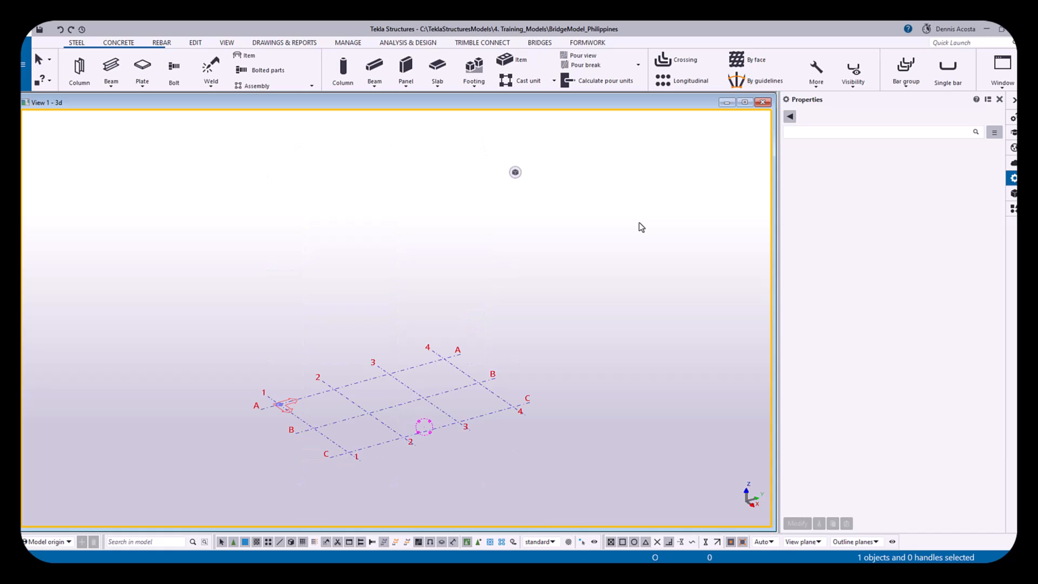
key(ctrl+p)
key(ctrl+p)
key(ctrl+p)
key(ctrl+p)
key(ctrl+p)
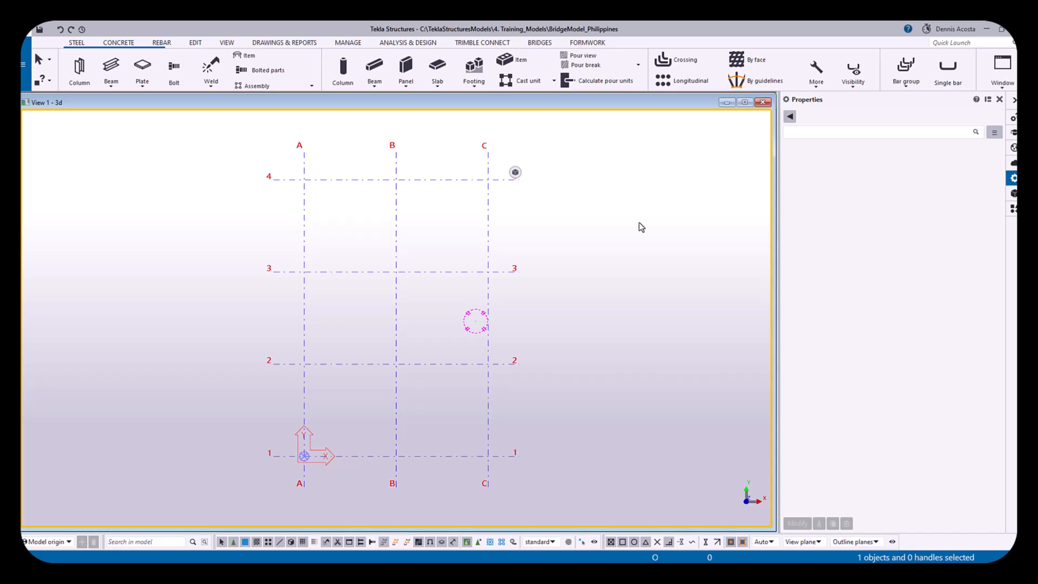
Rotate the plan view into a 3D angle for inspection and bring it back to a centred top view
ctrl+middle_drag(517, 371, 444, 218)
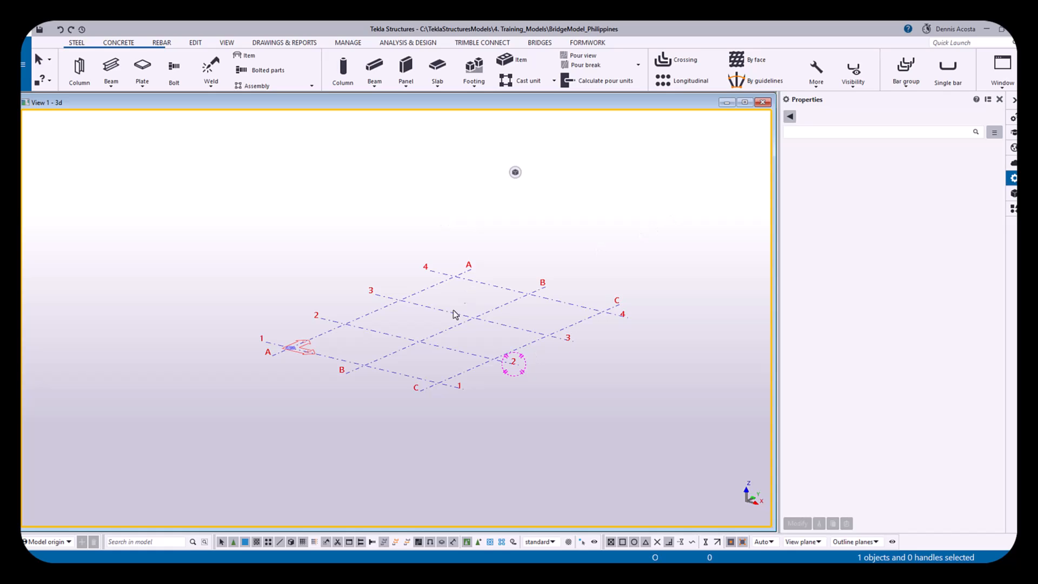
mouse_move(405, 332)
ctrl+middle_down()
mouse_move(477, 388)
mouse_move(481, 476)
ctrl+middle_up()
ctrl+middle_drag(457, 332, 459, 342)
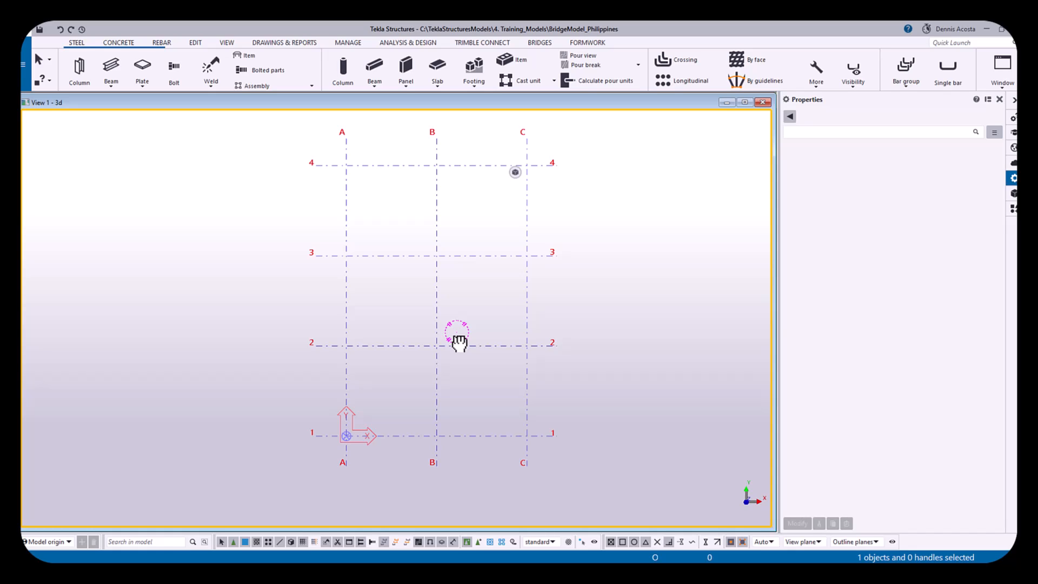
middle_drag(460, 344, 419, 362)
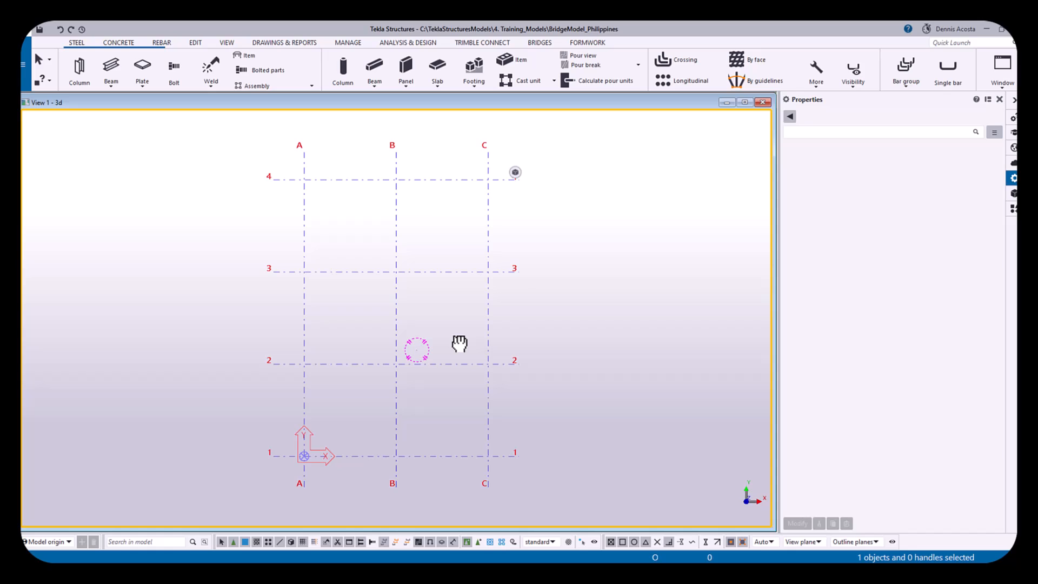
Select the rectangular grid, orbit it into a 3D angle and return the view to plan
click(489, 271)
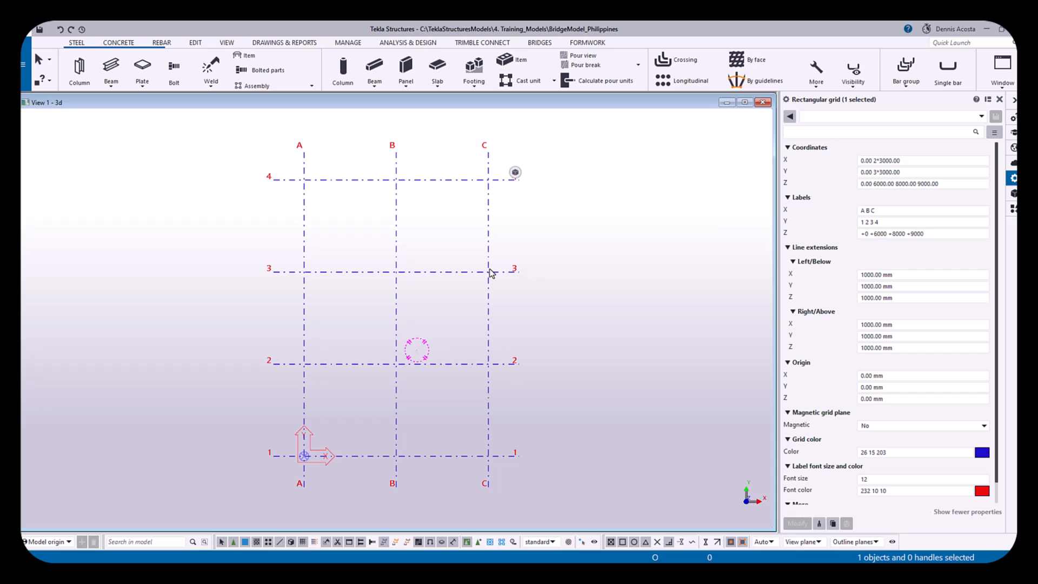
ctrl+middle_drag(439, 333, 353, 233)
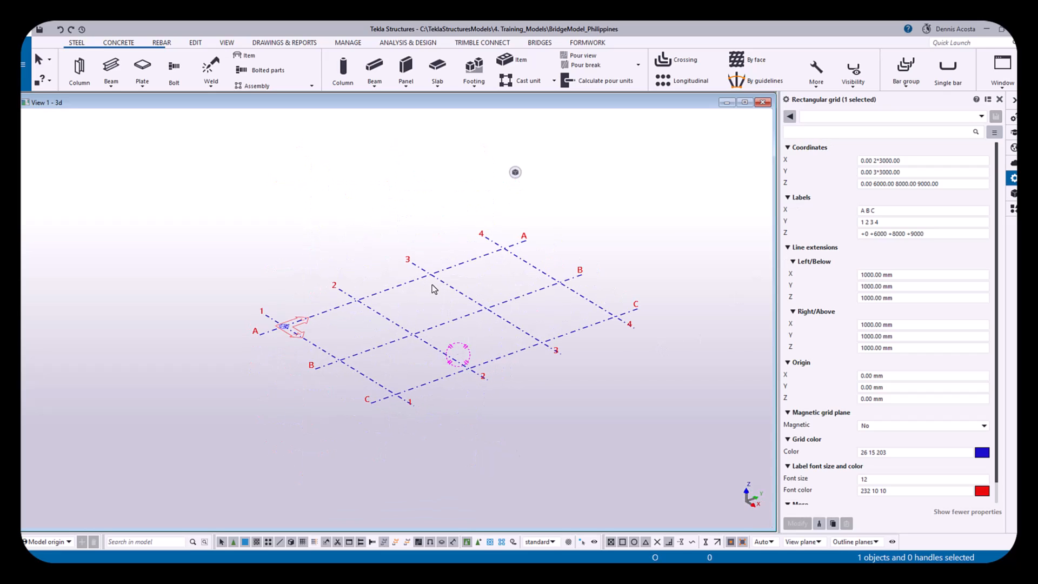
key(ctrl+p)
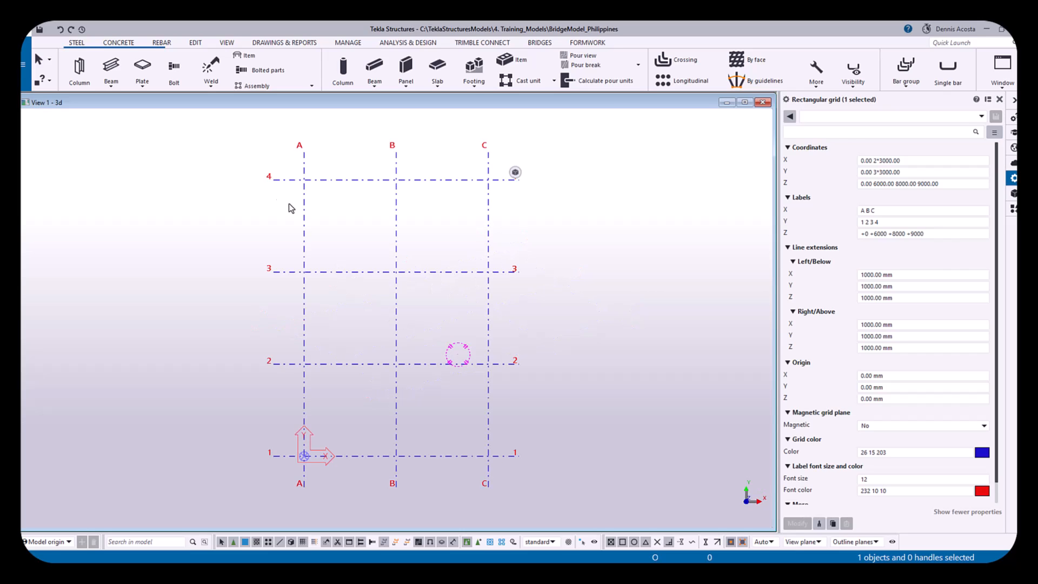
Create a new view using two points along grid line 2, from grid A to grid C, and end the command
click(226, 44)
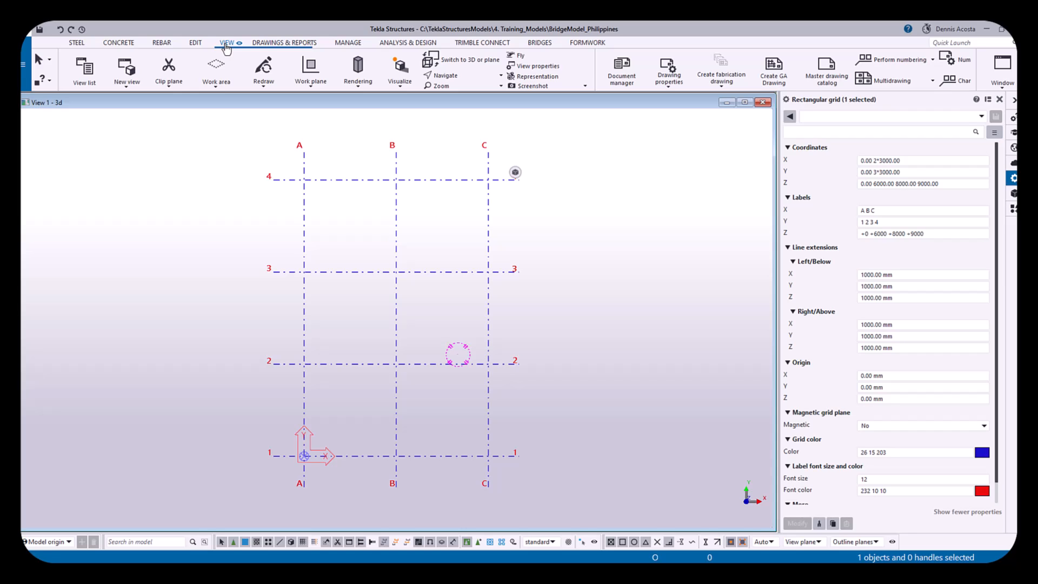
click(126, 89)
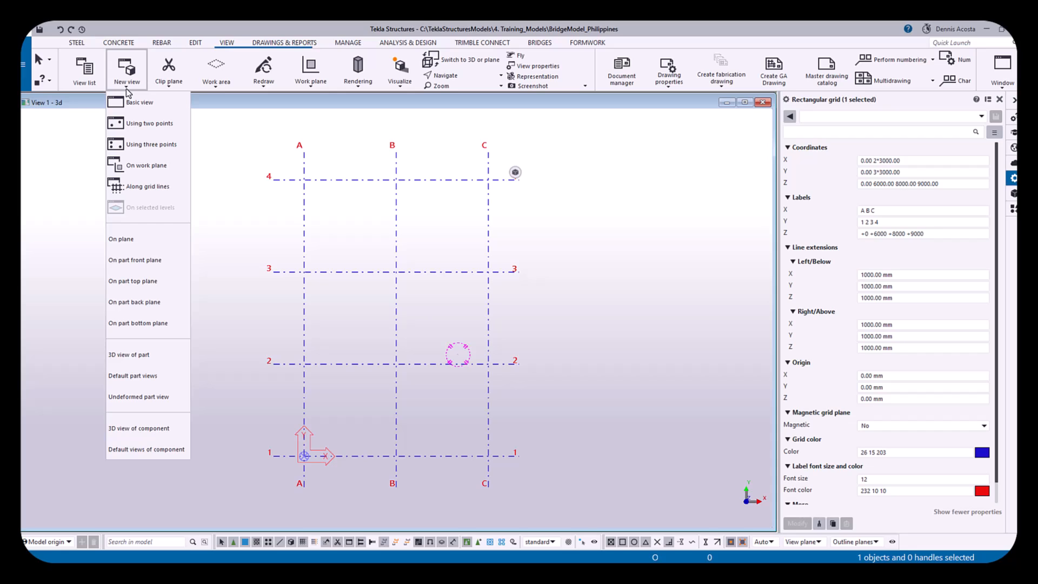
click(126, 124)
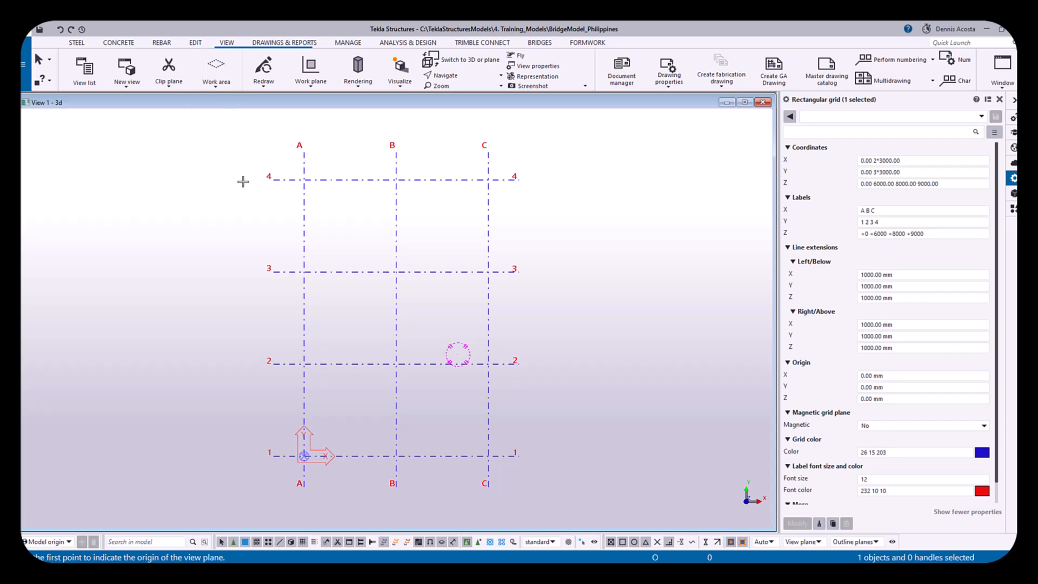
click(304, 365)
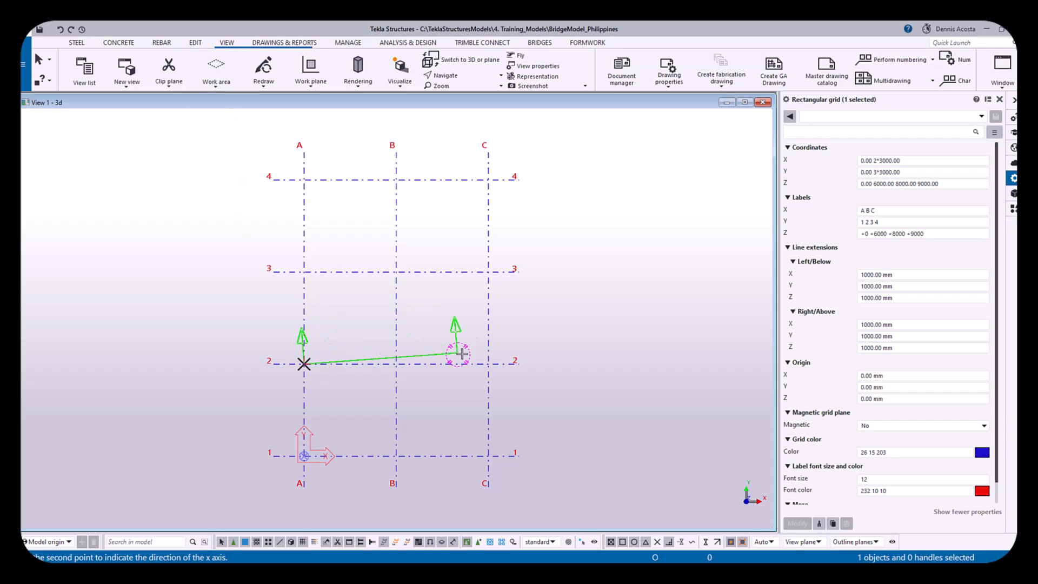
click(488, 364)
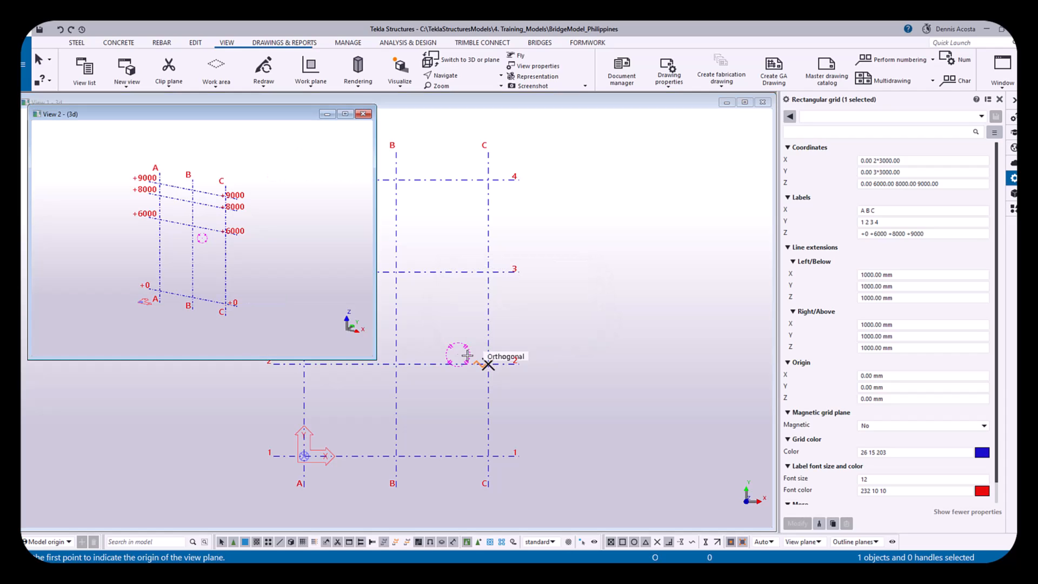
right_click(285, 232)
click(303, 240)
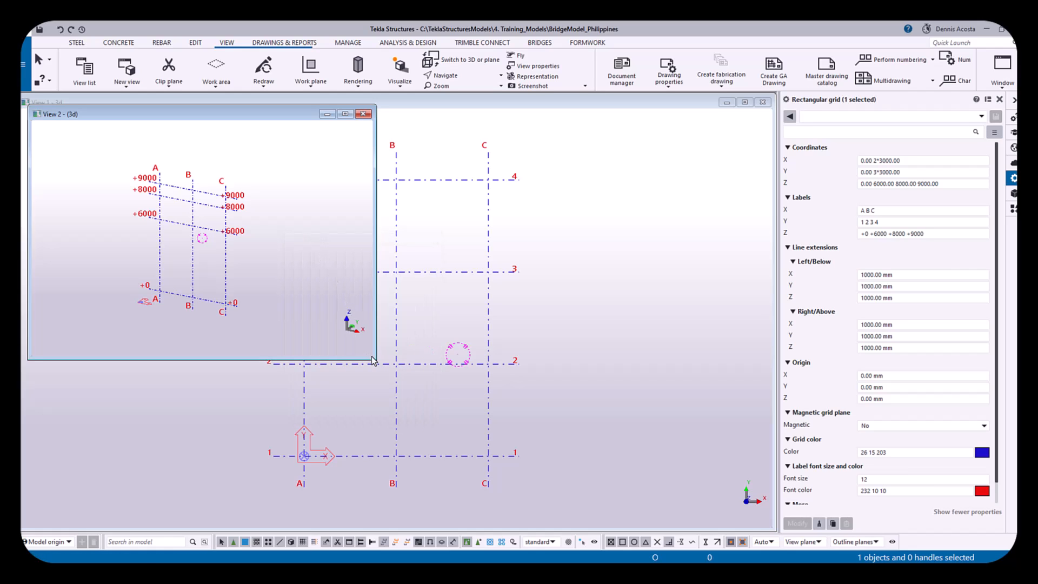
Enlarge the new elevation view, switch it to plan projection and tile both view windows side by side
drag(375, 356, 610, 530)
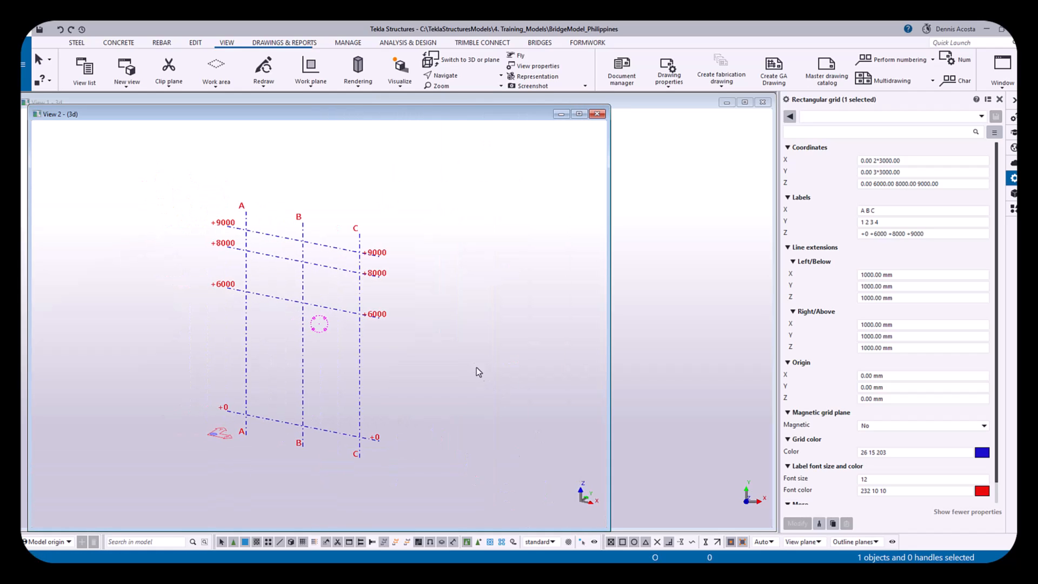
key(ctrl+p)
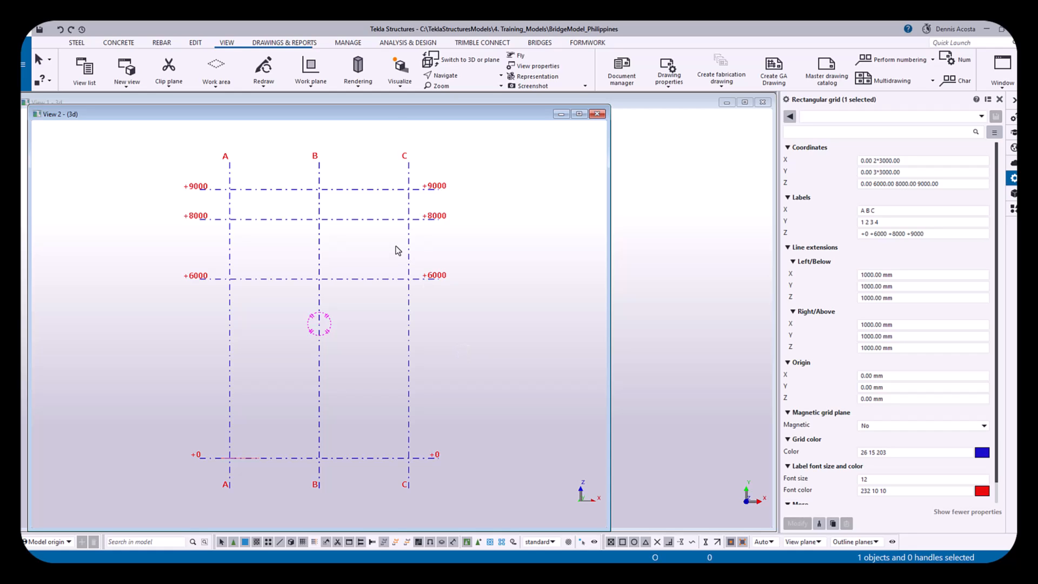
key(ctrl+shift+t)
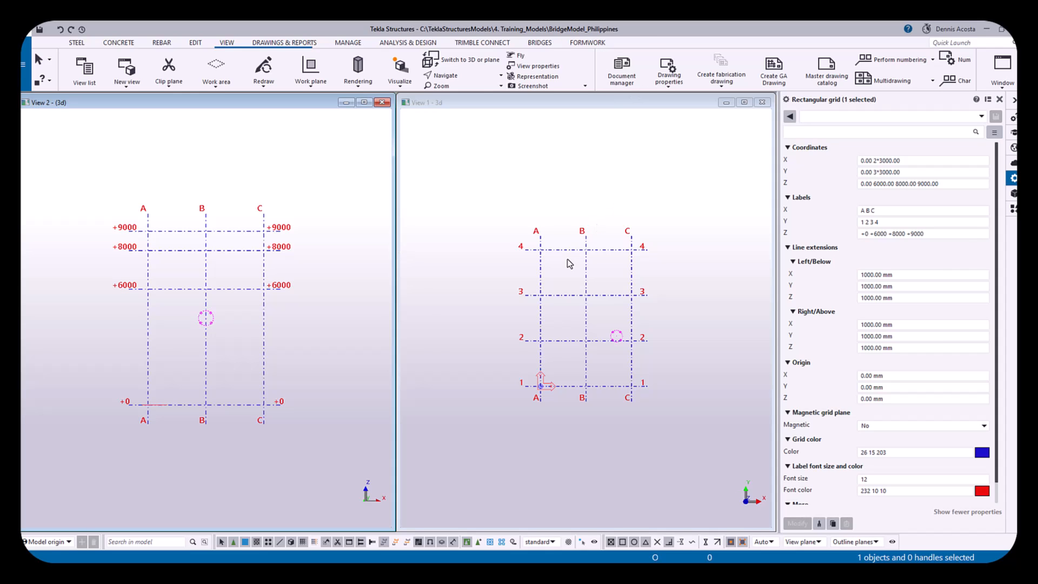
Compare the two views, switching the original one to 3D, and leave only the original view open
scroll(577, 285, up, 3)
click(602, 324)
key(ctrl+p)
middle_drag(639, 390, 596, 297)
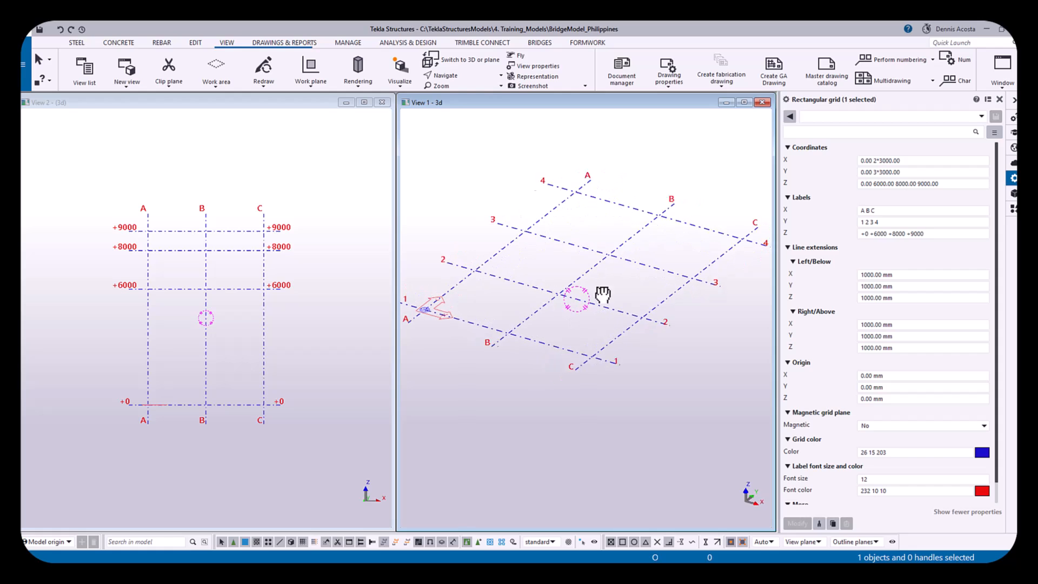
click(226, 314)
middle_drag(226, 315, 228, 303)
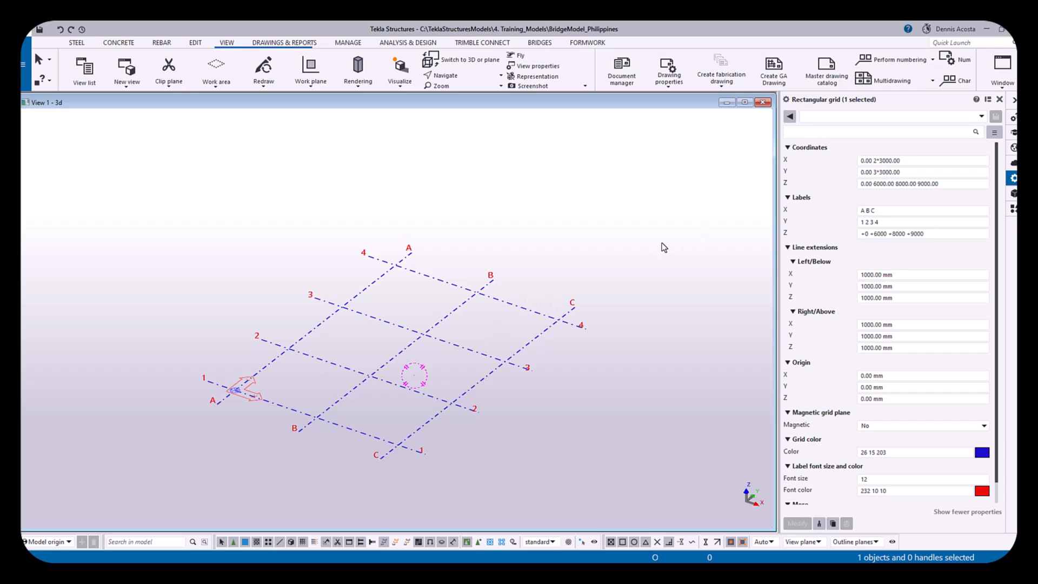
Set the rectangular grid's coordinates to X 0 3*15000, Y 0.00 2*6000 and Z 0 5000 8000
middle_drag(492, 406, 521, 400)
scroll(514, 398, up, 3)
ctrl+middle_drag(508, 353, 476, 350)
triple_click(926, 161)
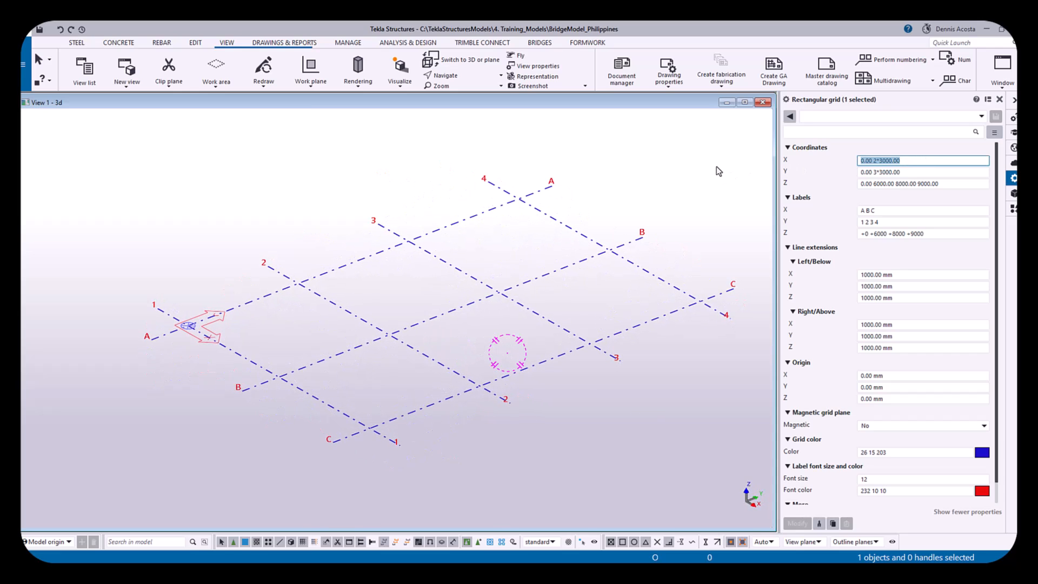
text(0)
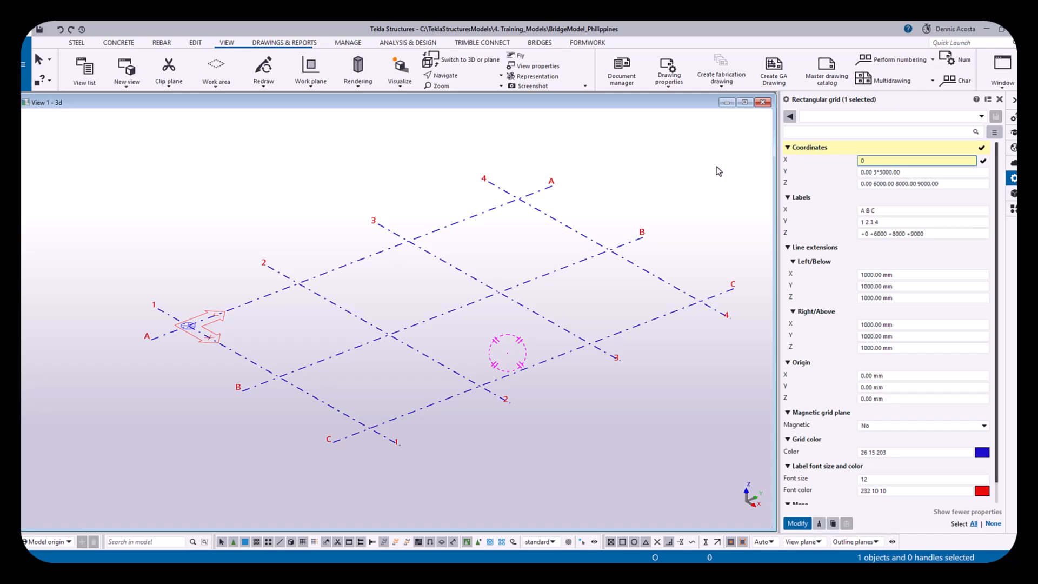
text(*15000)
drag(919, 172, 876, 183)
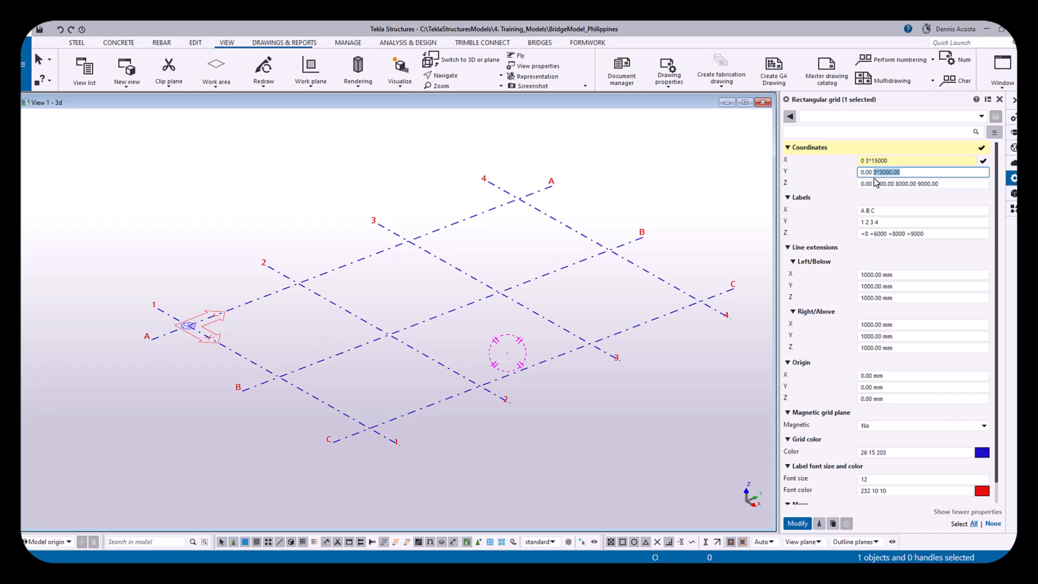
text(2*6000)
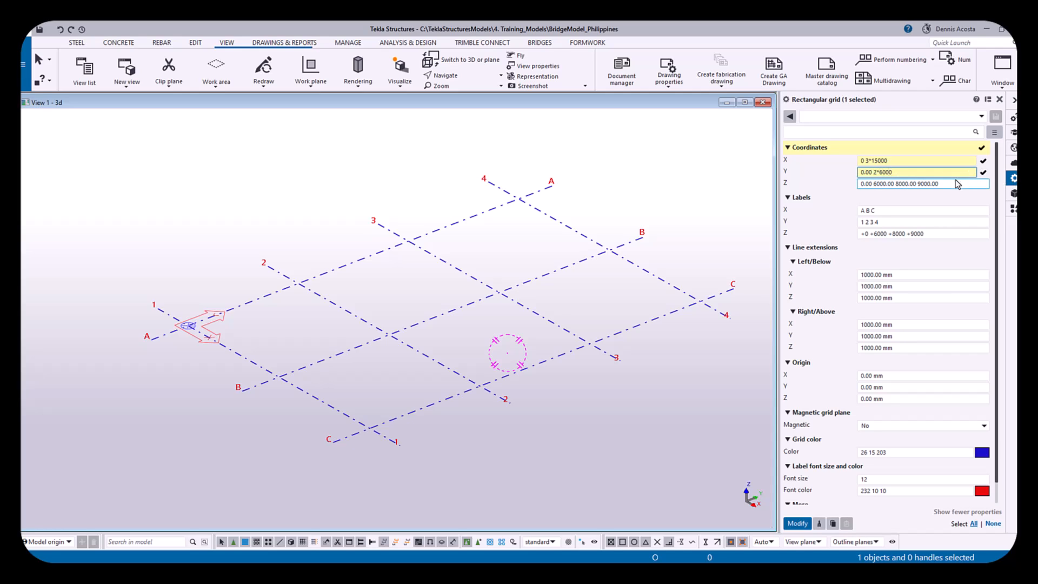
key(Tab)
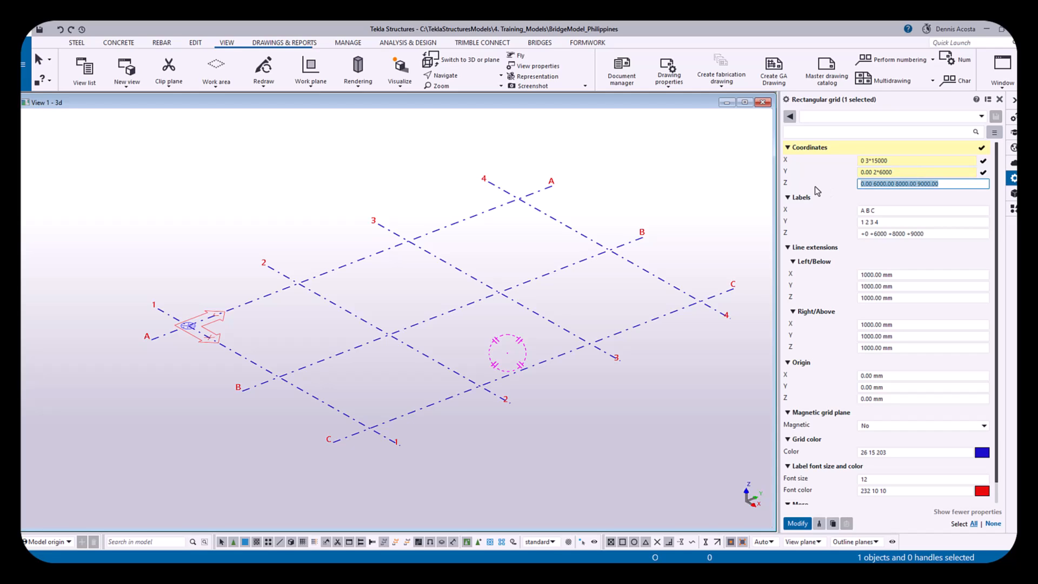
text(0)
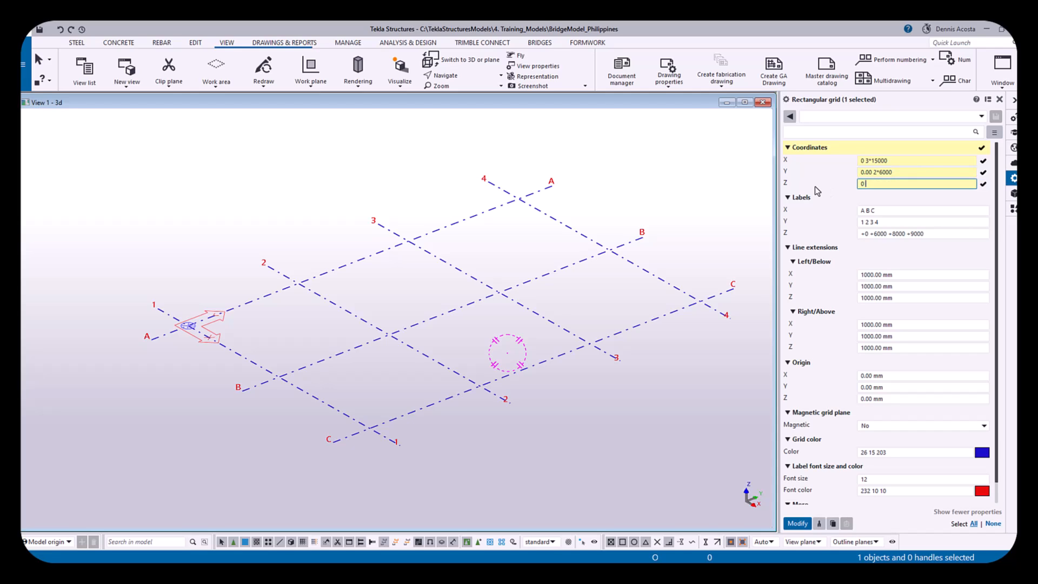
text( 5000 8000)
Set the grid's X labels to PR1 PR2 PR3 PR4 and its Y labels to A B C
click(887, 212)
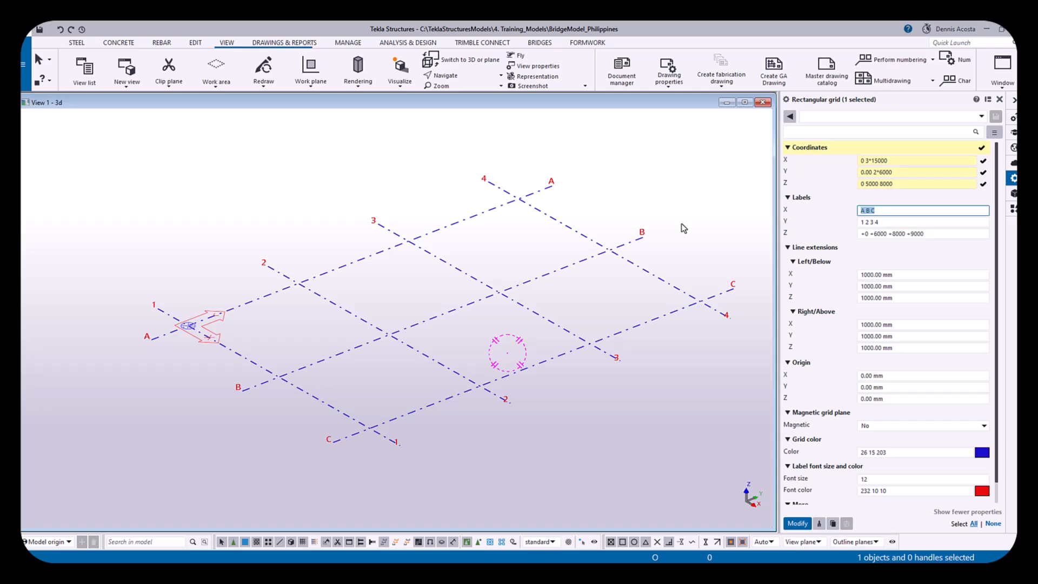
text(p)
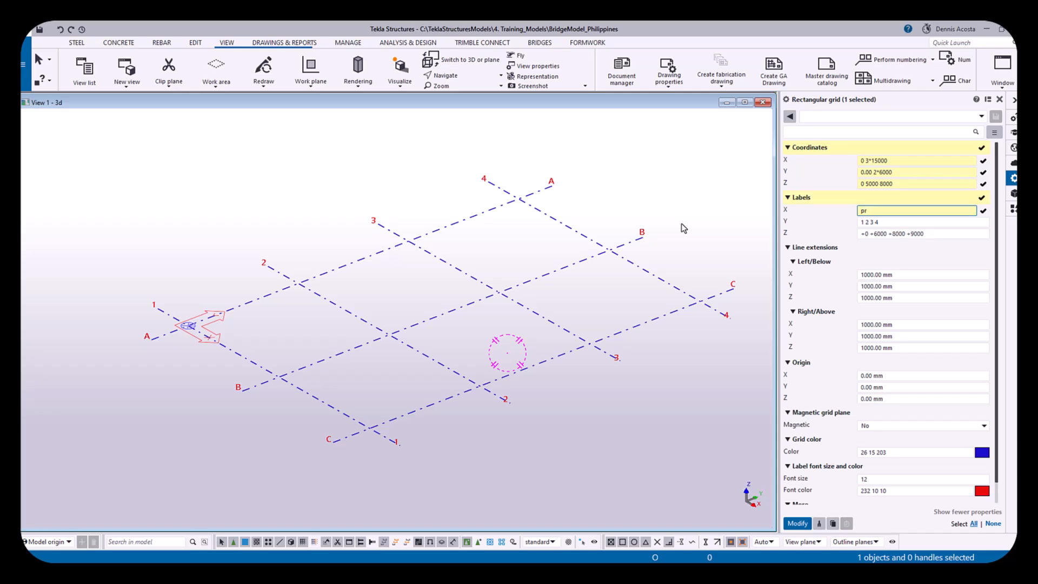
key(BackSpace)
text(PR1 PR2 PR3 PR4)
drag(885, 223, 810, 218)
text(A B C)
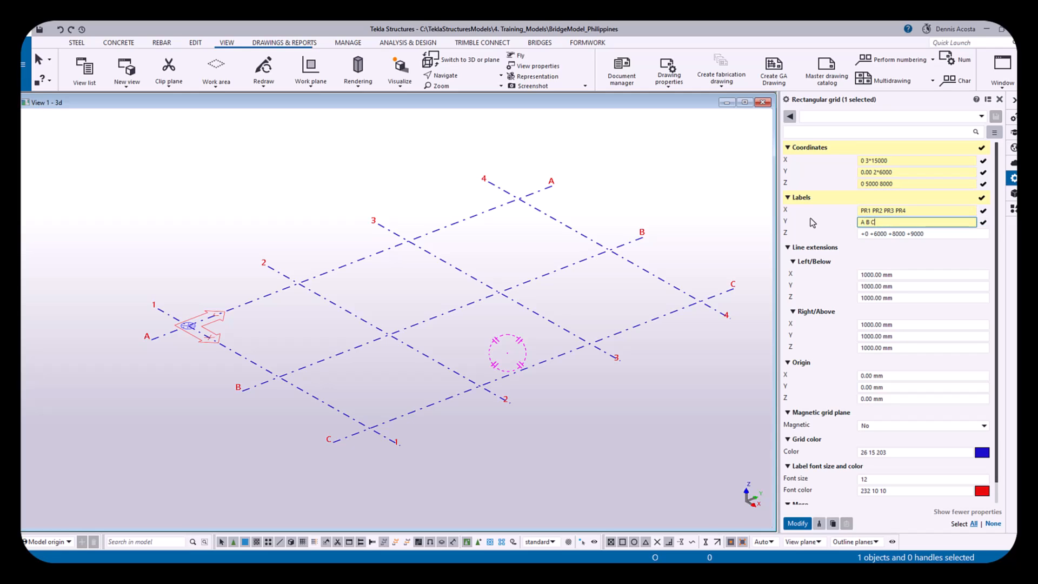
Set the grid's Z labels to TOF "LEVEL 1" "LEVEL 2" and apply the property changes to the grid
key(Tab)
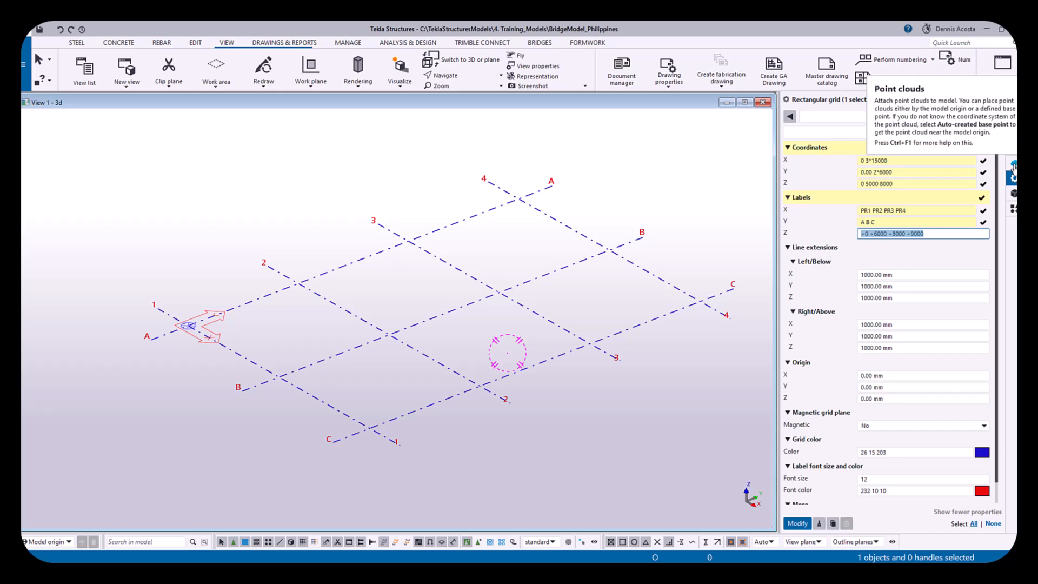
text(TOF)
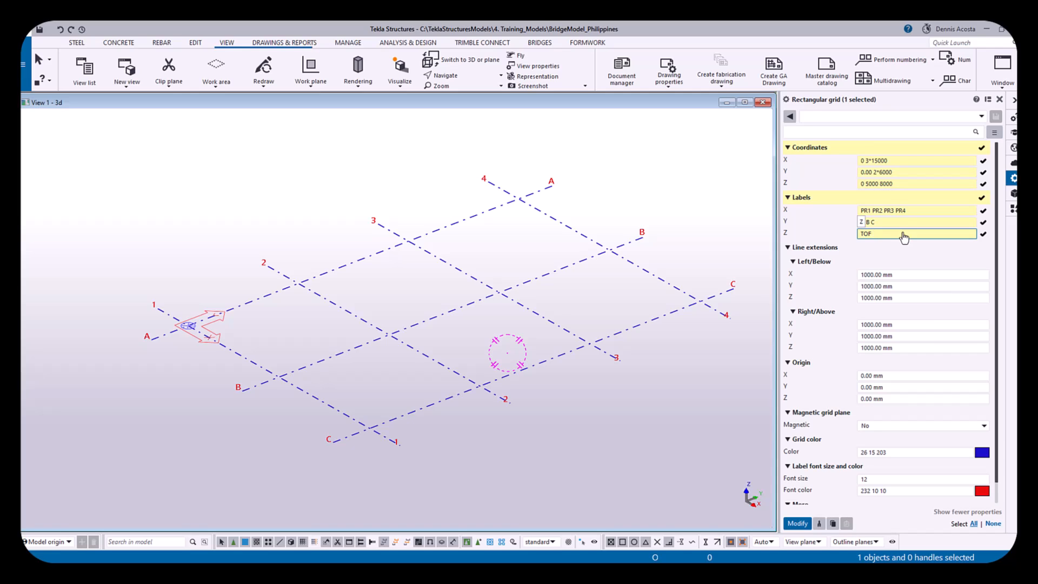
text(")
key(BackSpace)
text(LEVEL)
text(1" ")
key(BackSpace)
text(LEVEL 2)
click(798, 524)
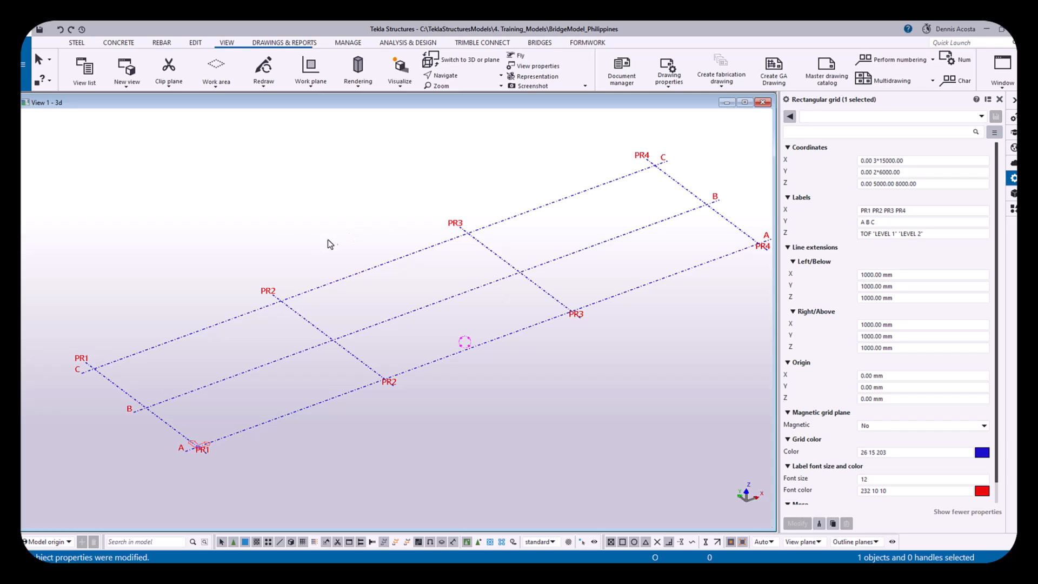
Fit the work area to the entire model and check the list of named and visible views
click(290, 206)
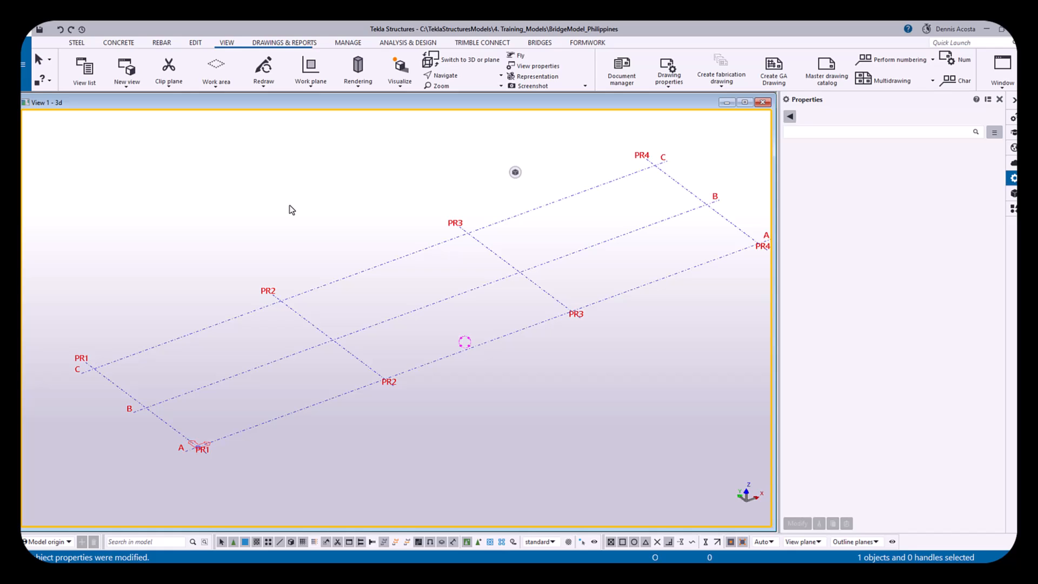
right_click(290, 205)
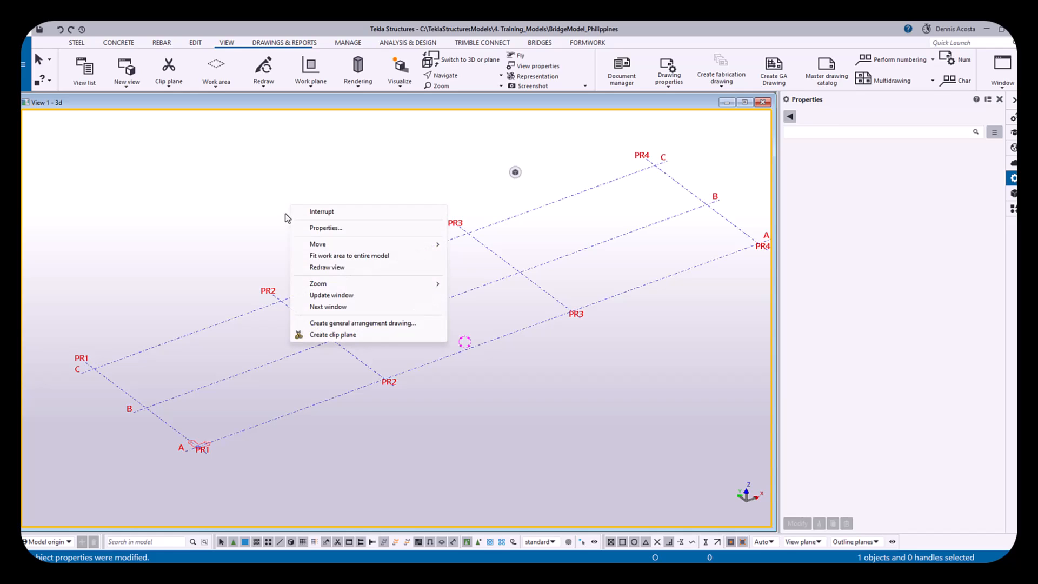
click(319, 257)
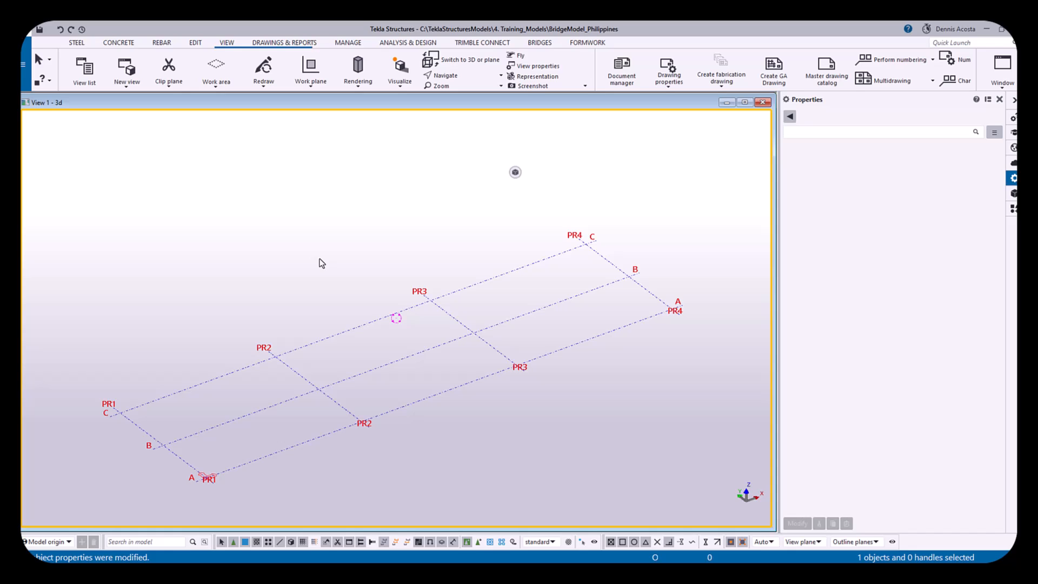
key(ctrl+i)
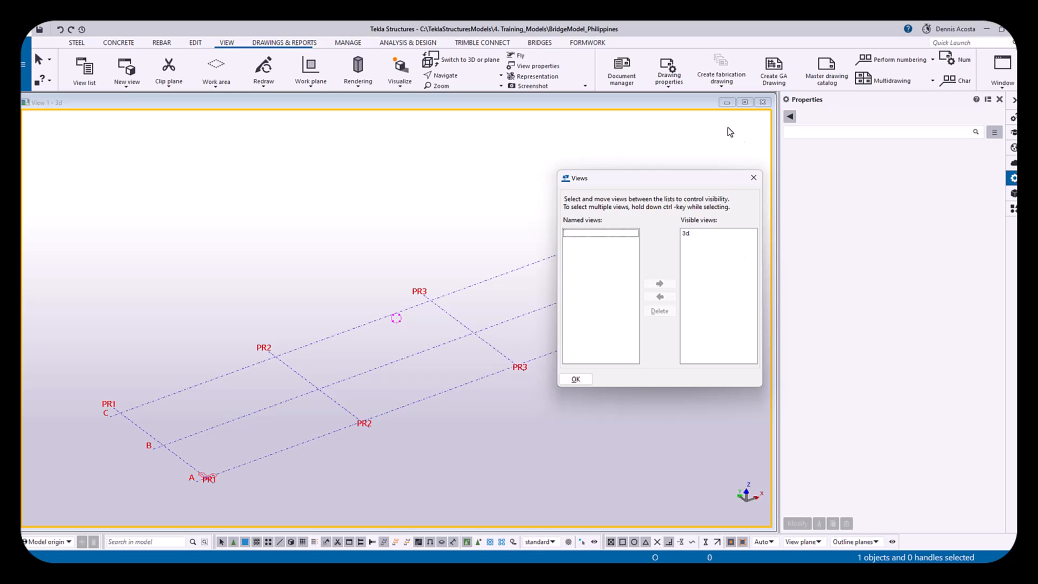
click(752, 178)
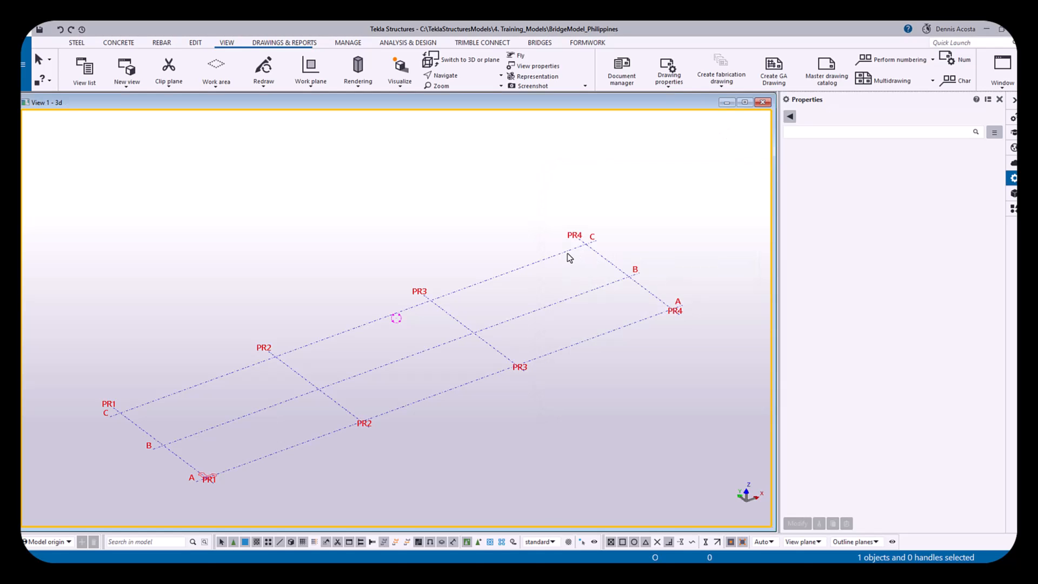
Create views along all grid lines of the rectangular grid, using the standard plan and elevation settings
click(567, 254)
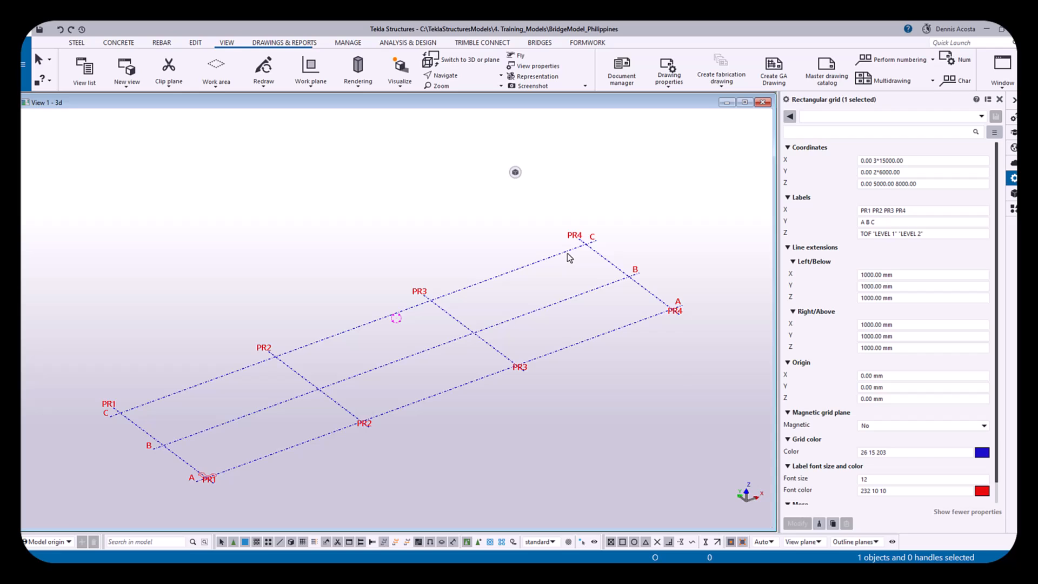
right_click(568, 253)
mouse_move(632, 407)
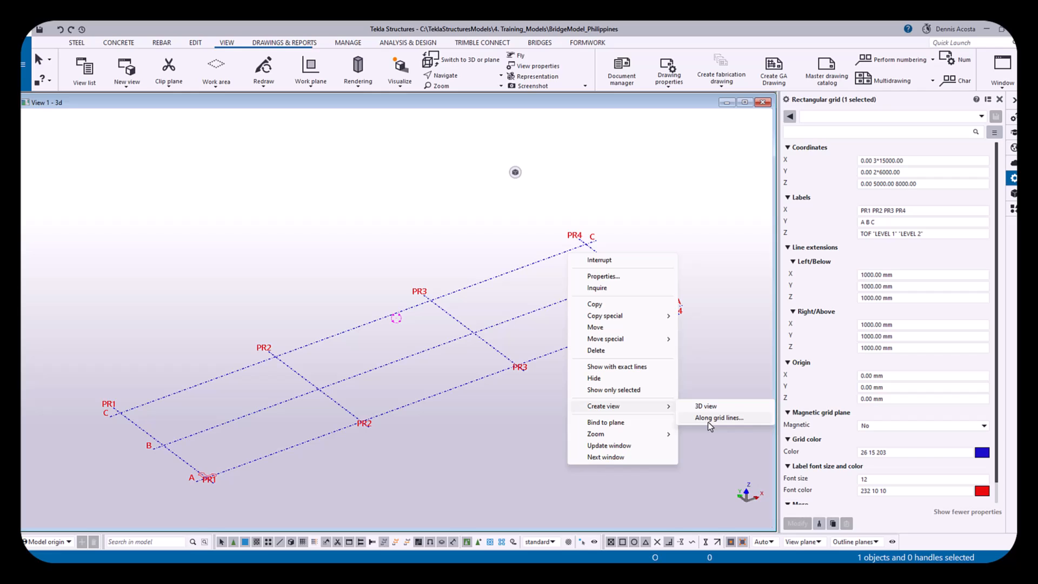
click(708, 425)
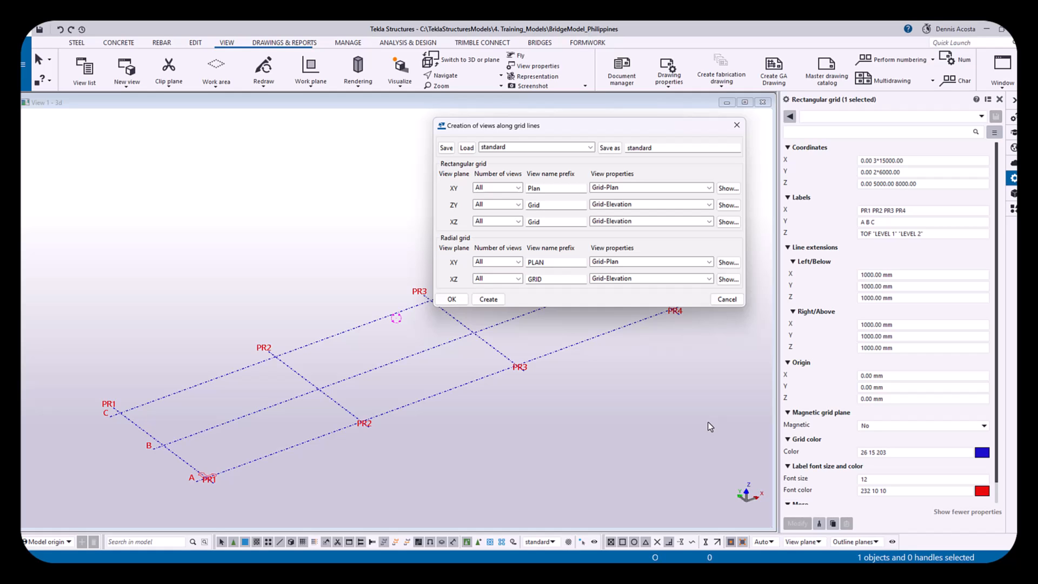
click(482, 300)
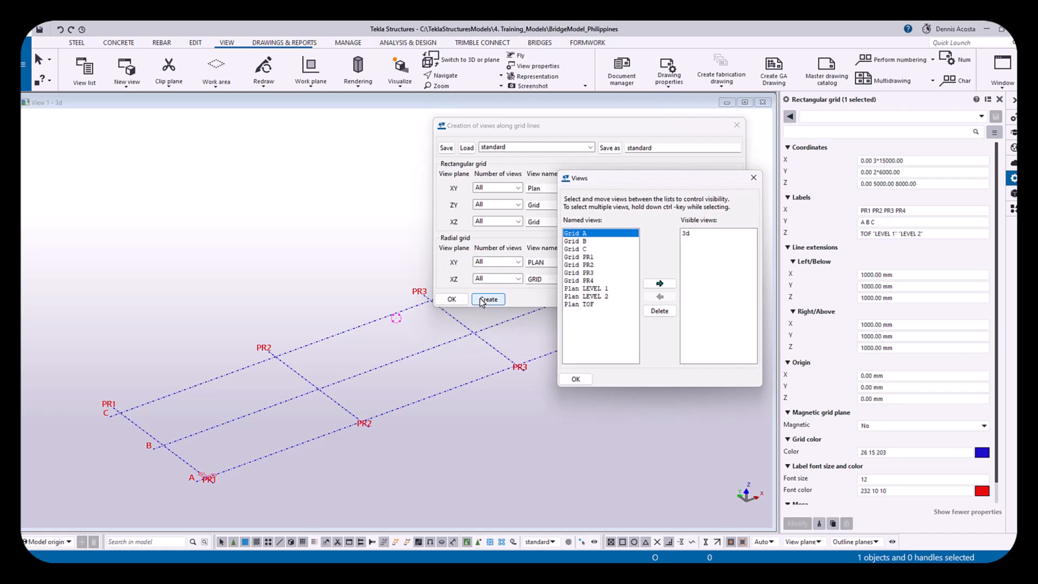
Make the named grid and plan views visible up to the limit of open views, and tile the view windows vertically
click(736, 125)
drag(609, 238, 635, 328)
click(659, 283)
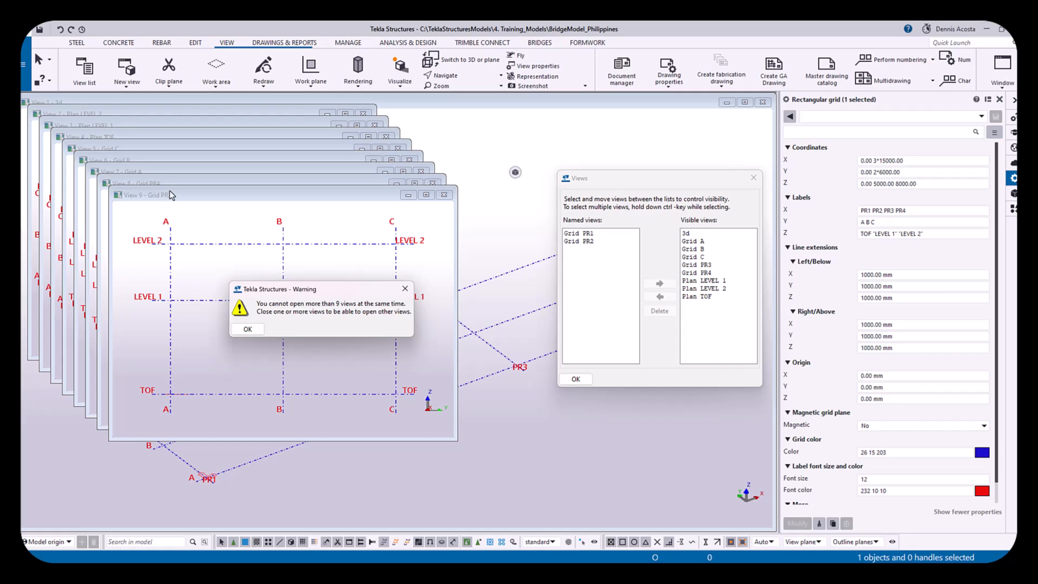
click(236, 332)
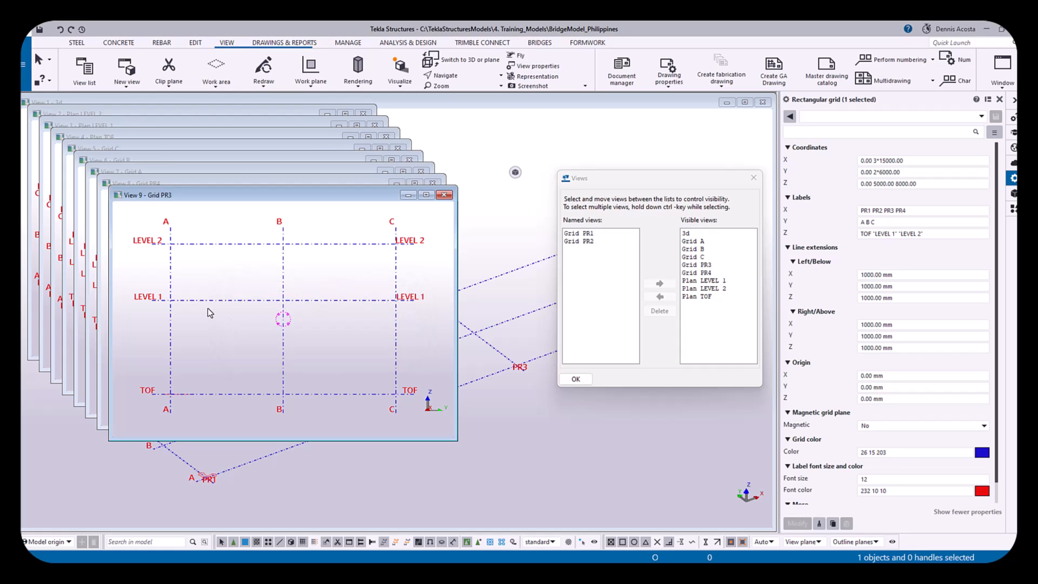
key(ctrl+t)
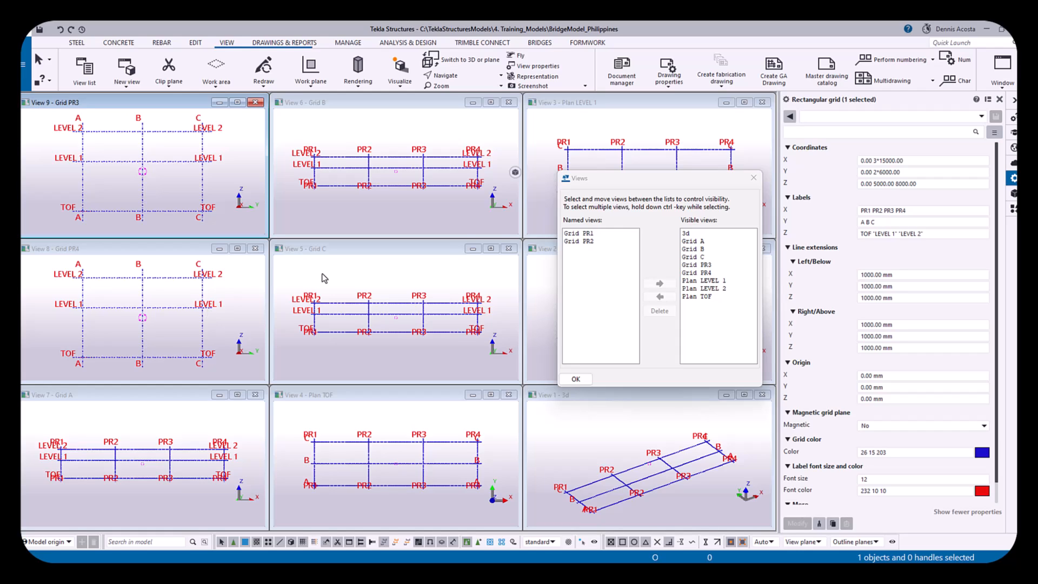
Filter the keyboard shortcuts for TILE and clear the shortcut of Tile windows vertically
click(23, 64)
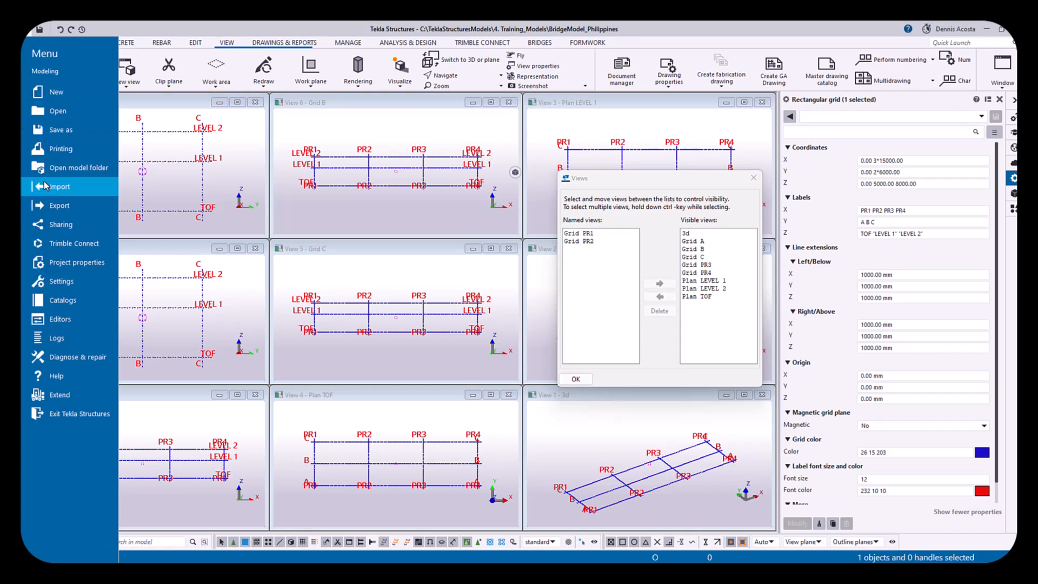
click(70, 280)
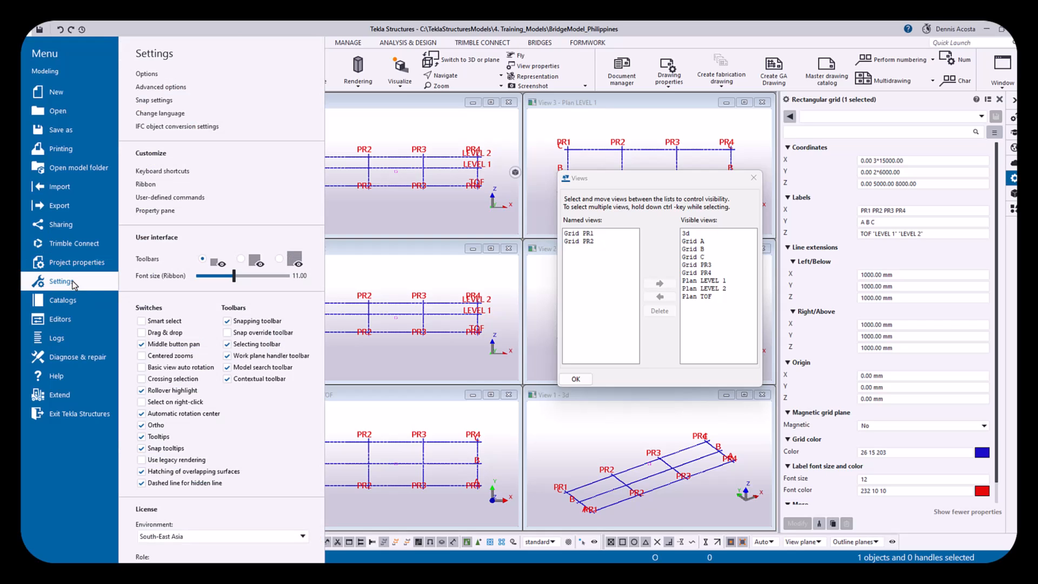
click(201, 171)
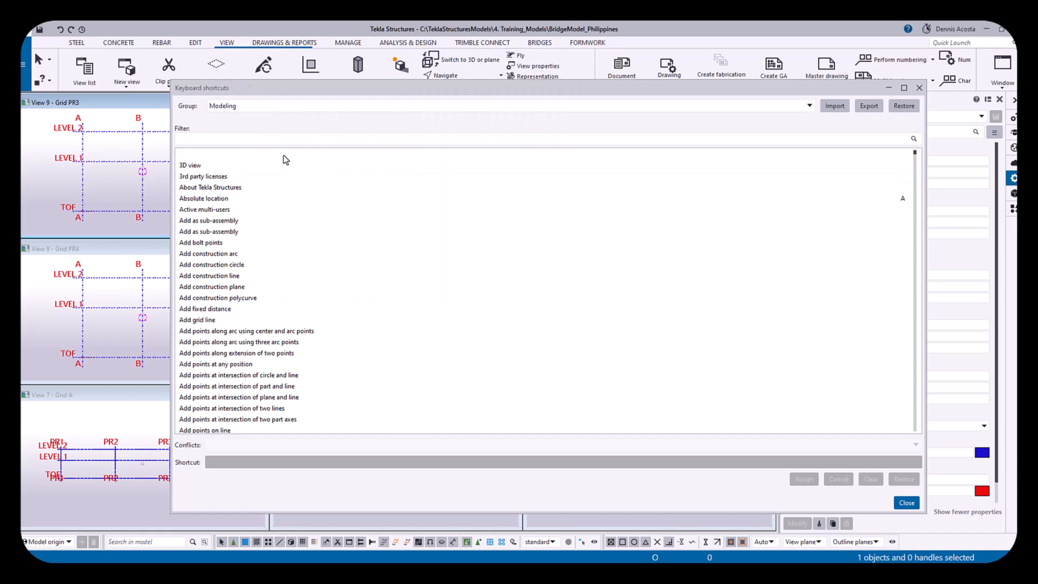
click(269, 138)
text(TILE)
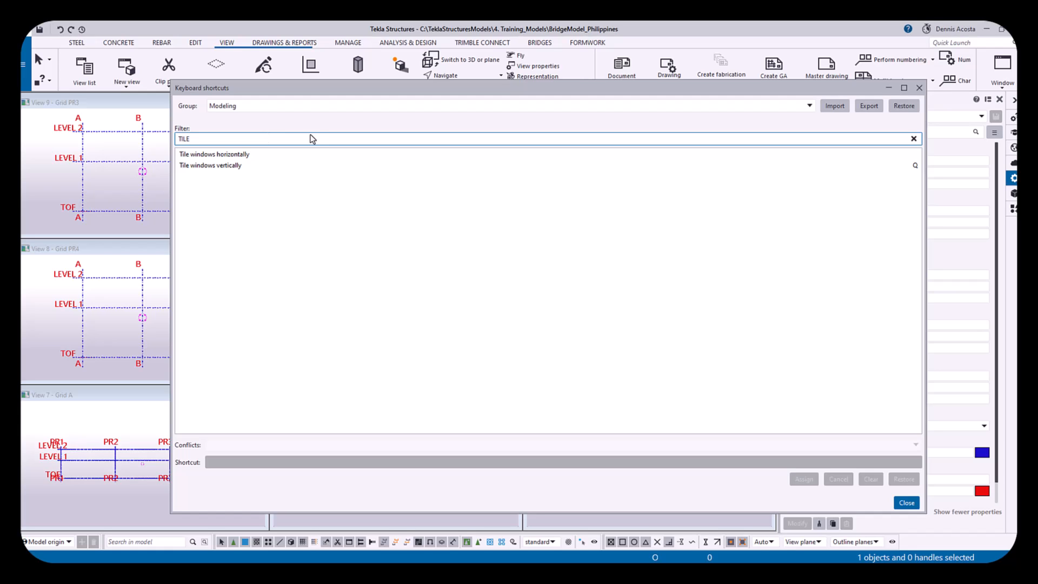
click(246, 167)
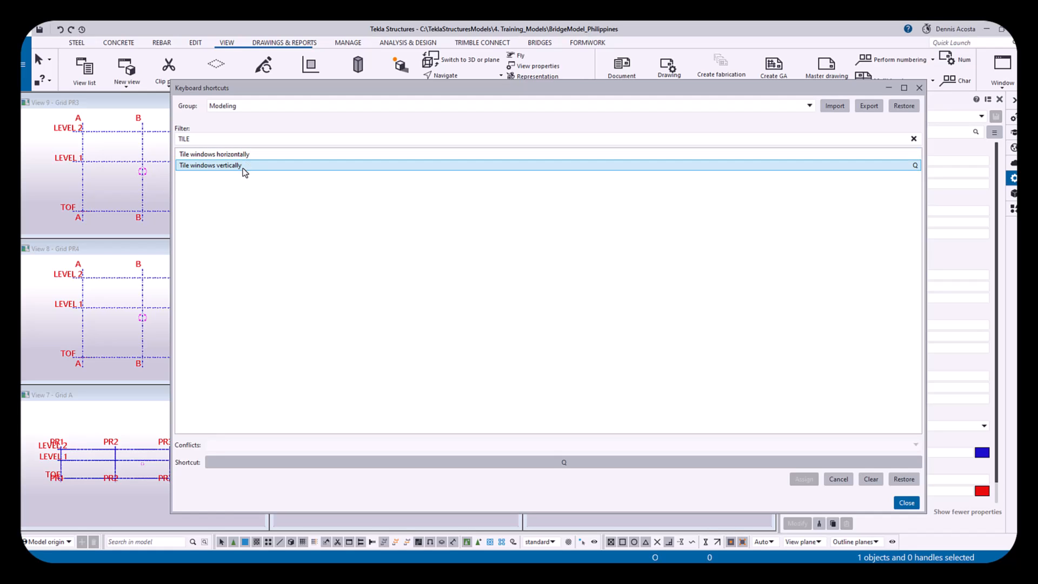
click(871, 480)
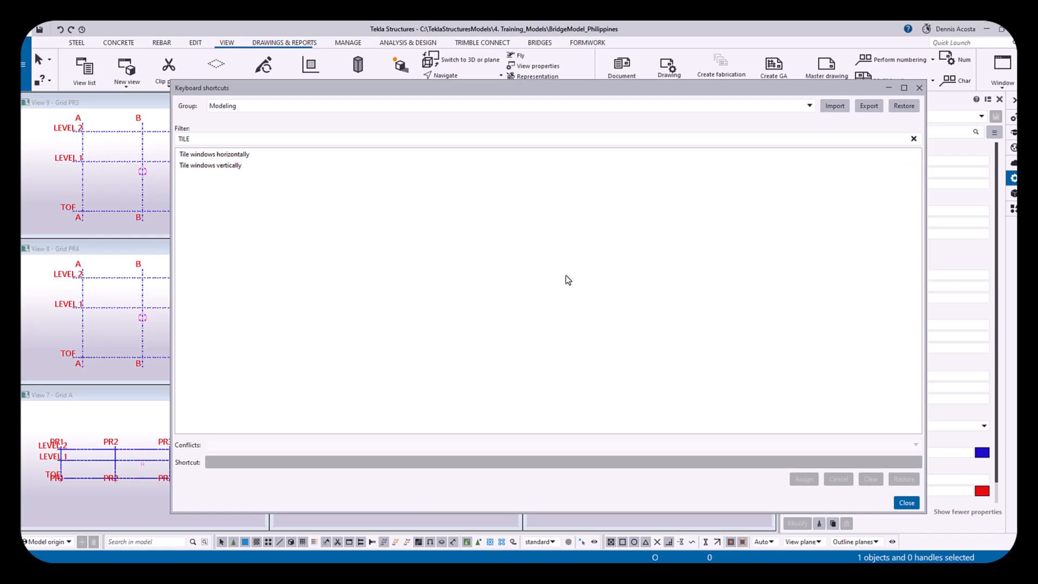
click(227, 166)
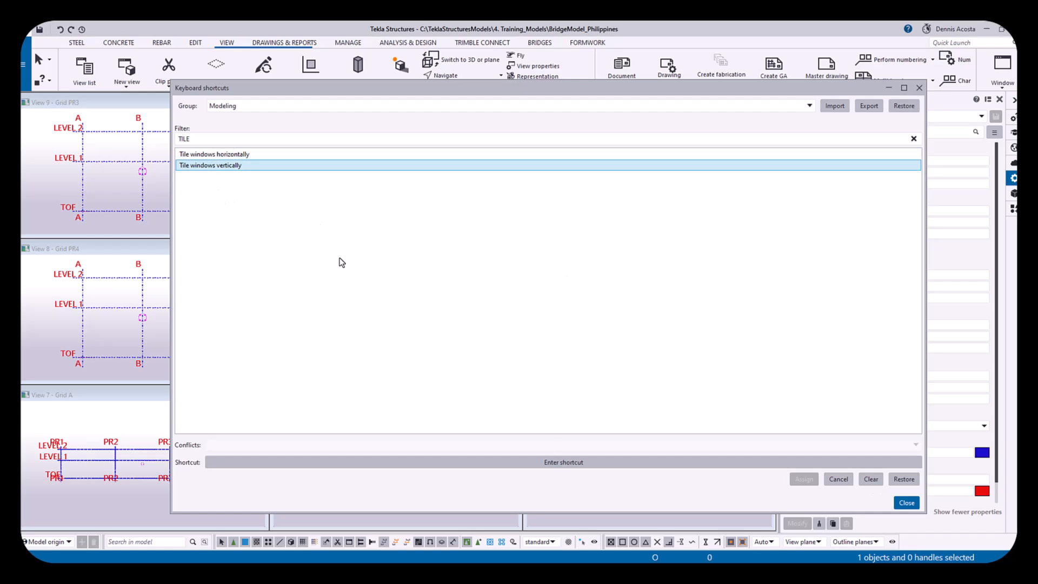
click(578, 463)
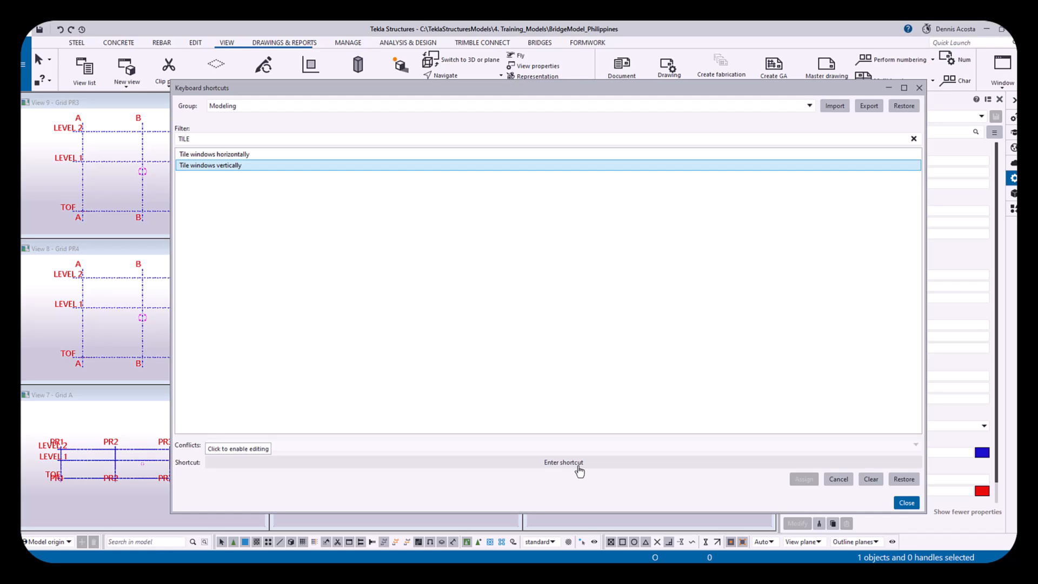
click(577, 464)
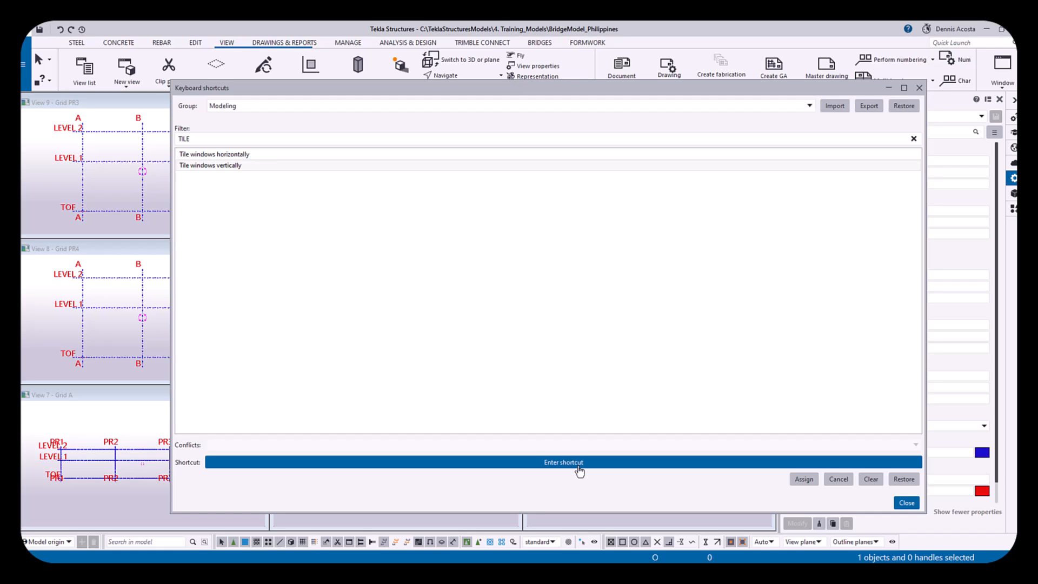
key(q)
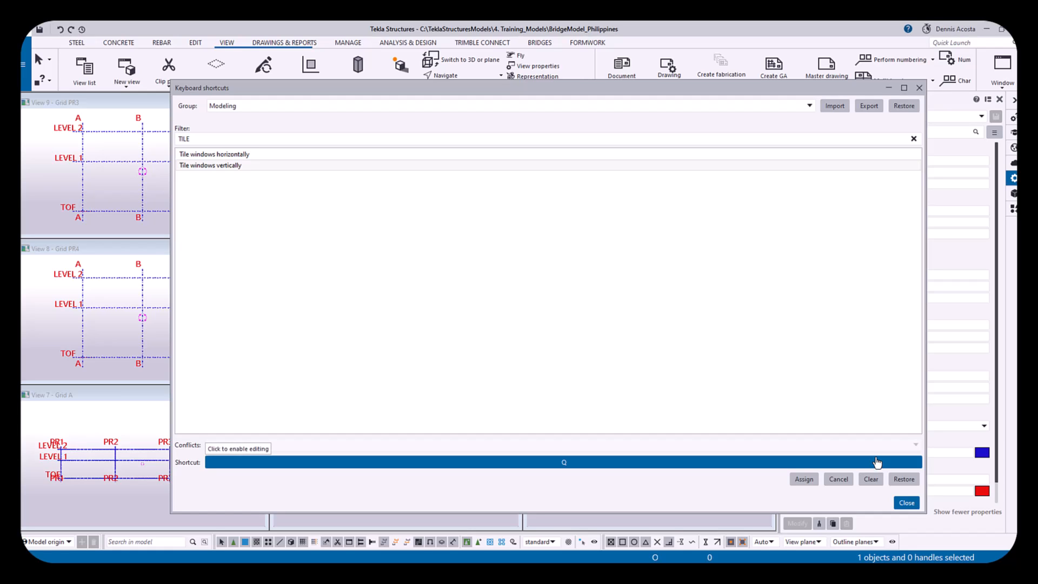
click(869, 479)
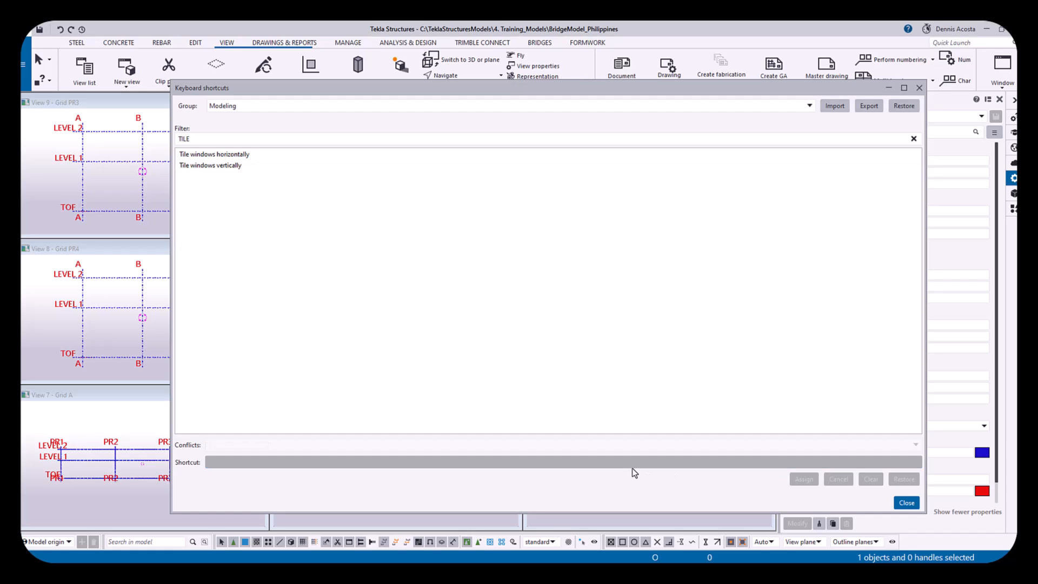
Try Control + C as the shortcut for Tile windows vertically and cancel the entry
click(255, 167)
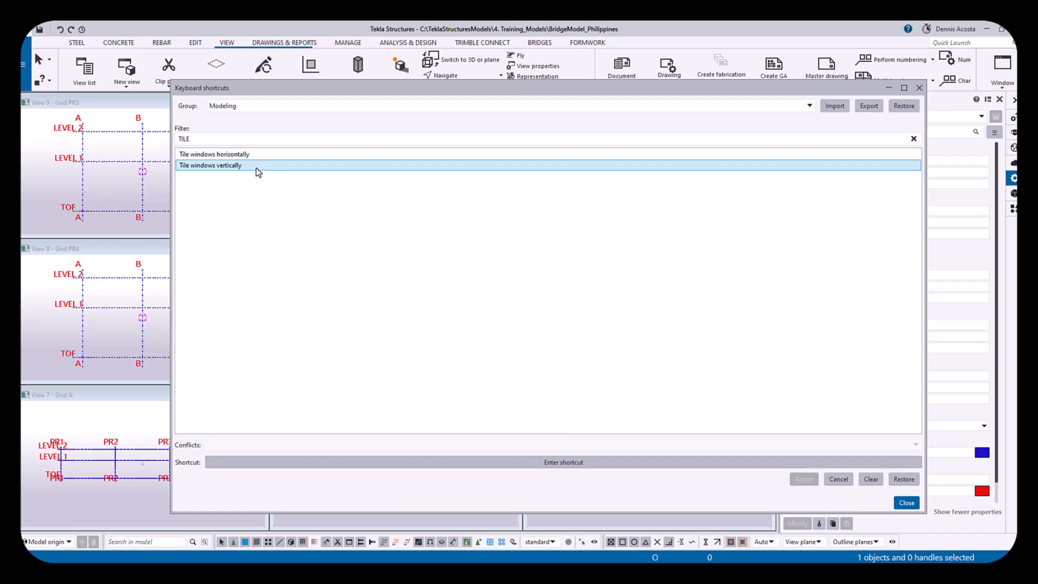
click(588, 463)
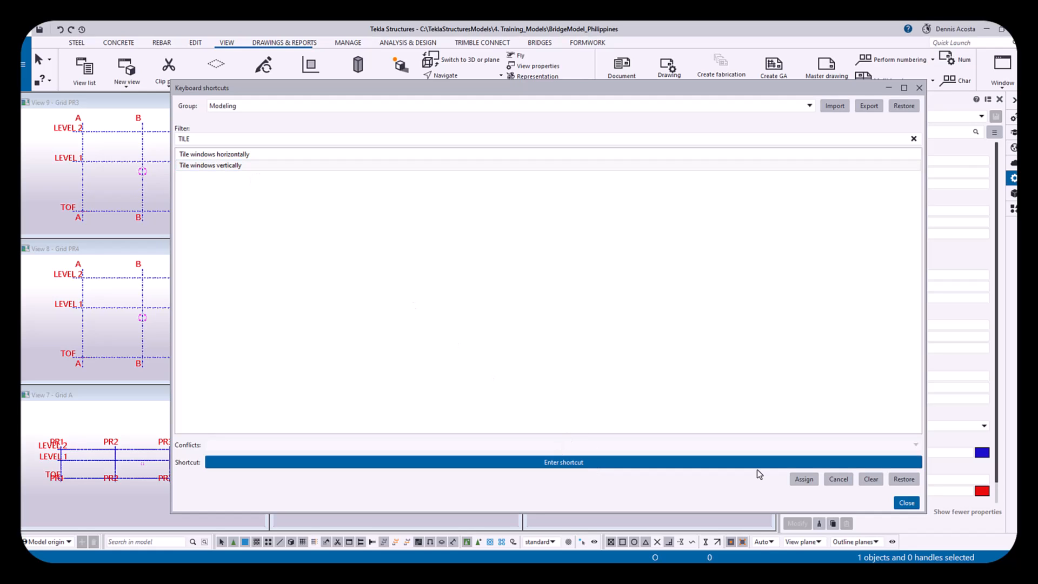
key(ctrl+c)
click(839, 478)
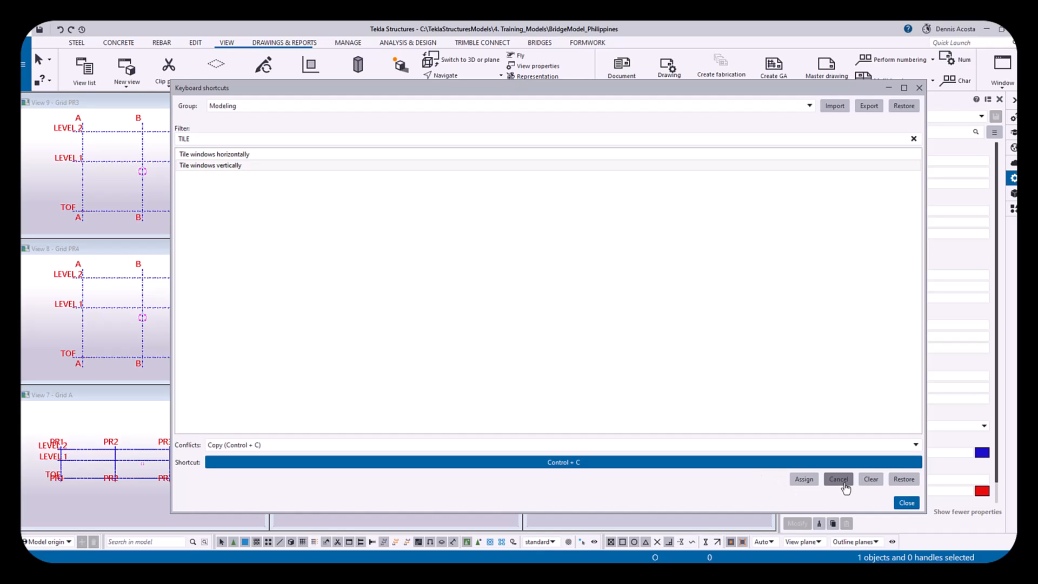
Assign Q as the keyboard shortcut for Tile windows vertically
click(246, 166)
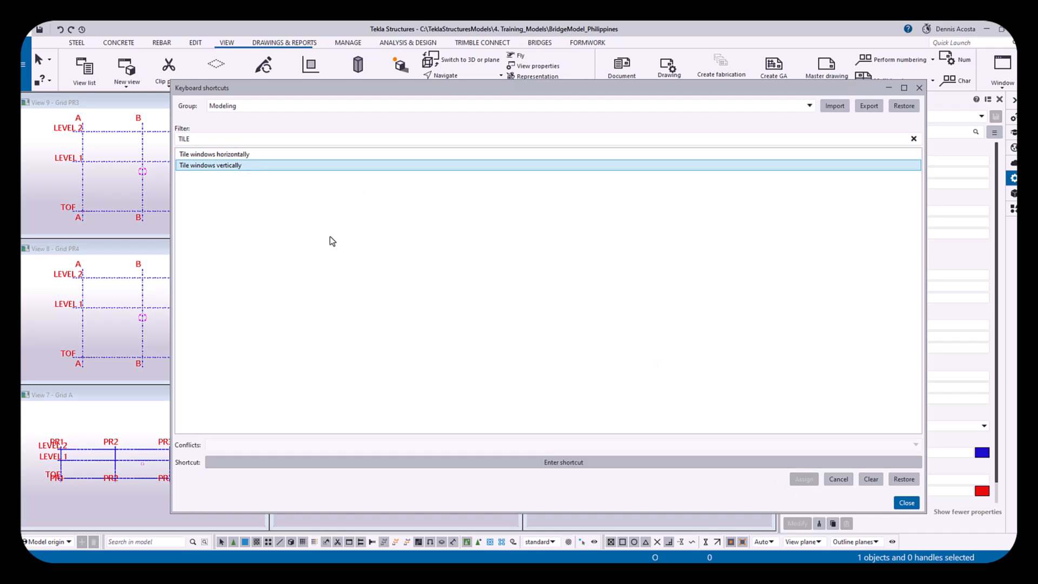
click(561, 468)
key(q)
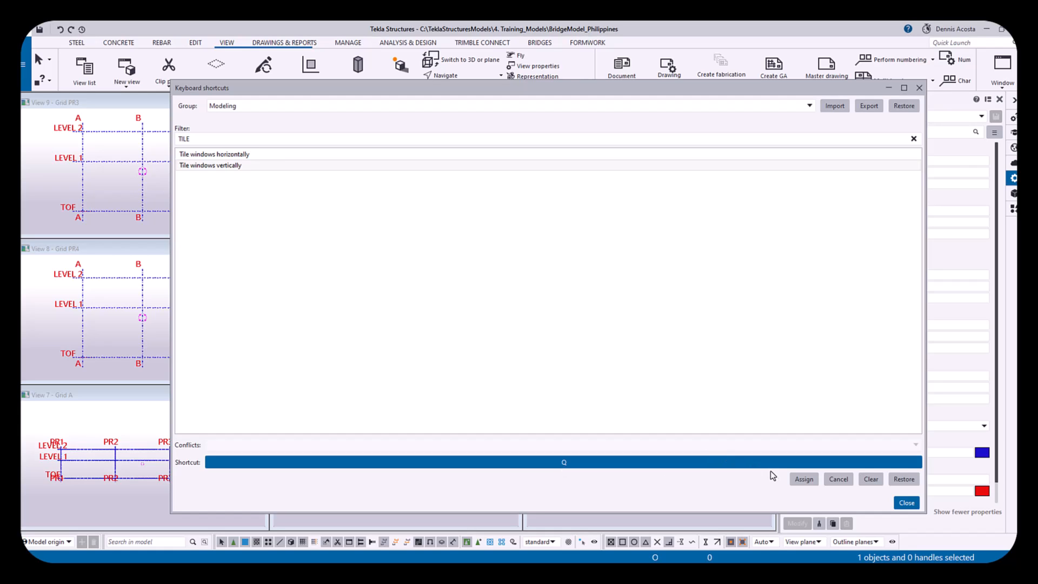
click(798, 480)
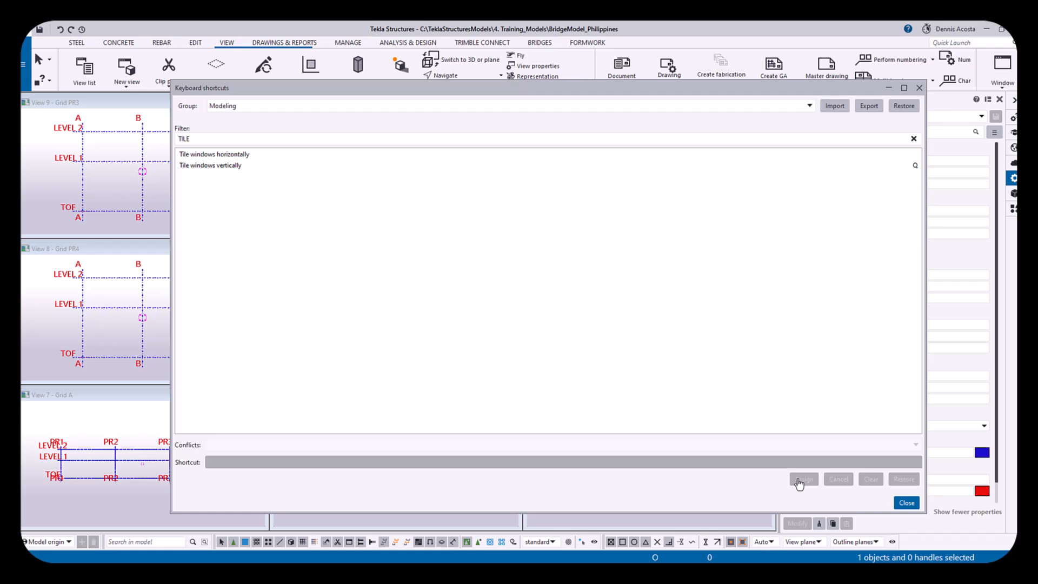
Look up the shortcut of Redraw all views by filtering for REDRA, and close the keyboard shortcuts
click(229, 140)
drag(229, 140, 168, 141)
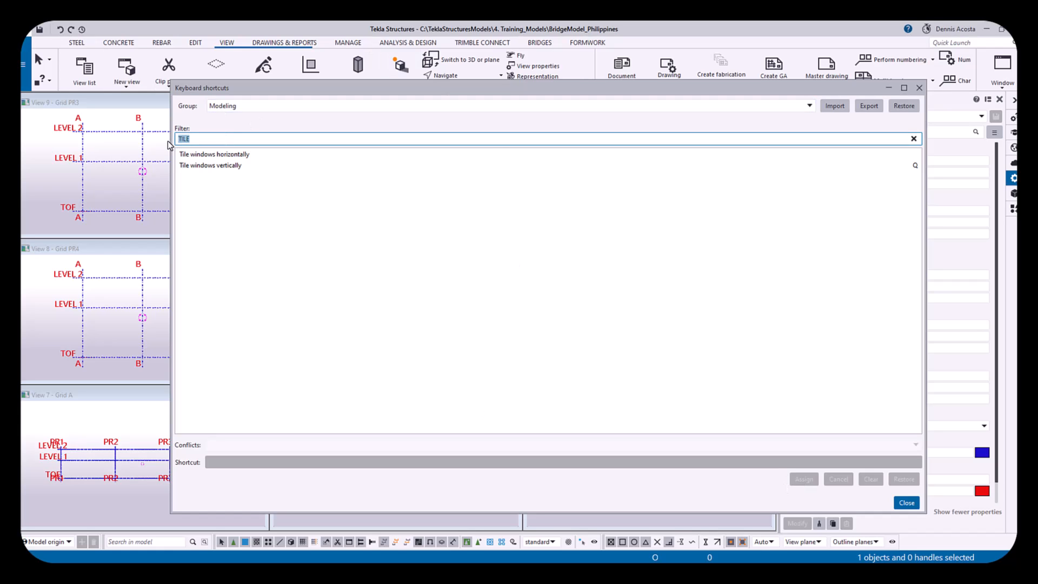
text(REDRA)
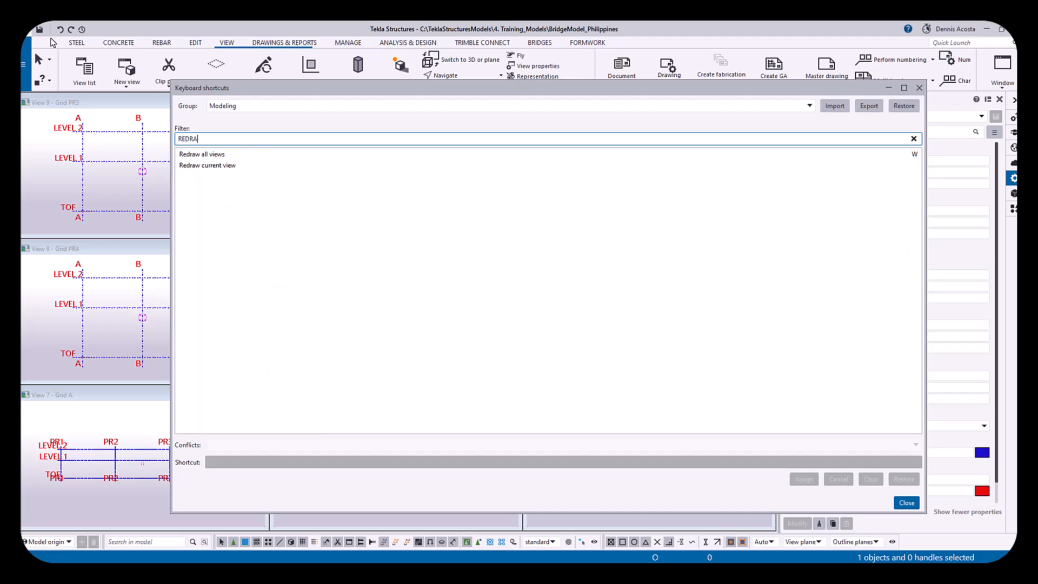
click(227, 155)
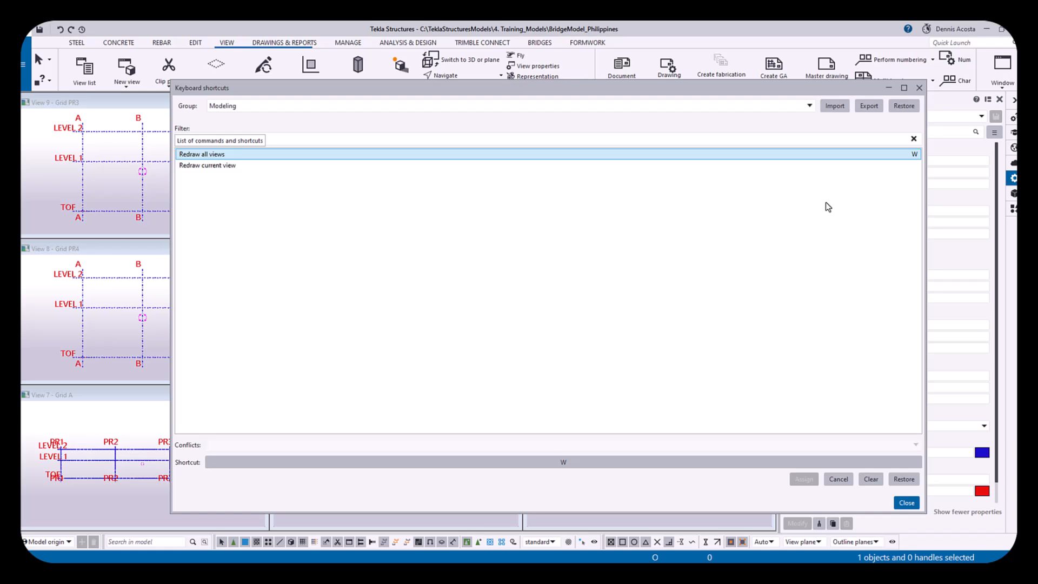
click(918, 89)
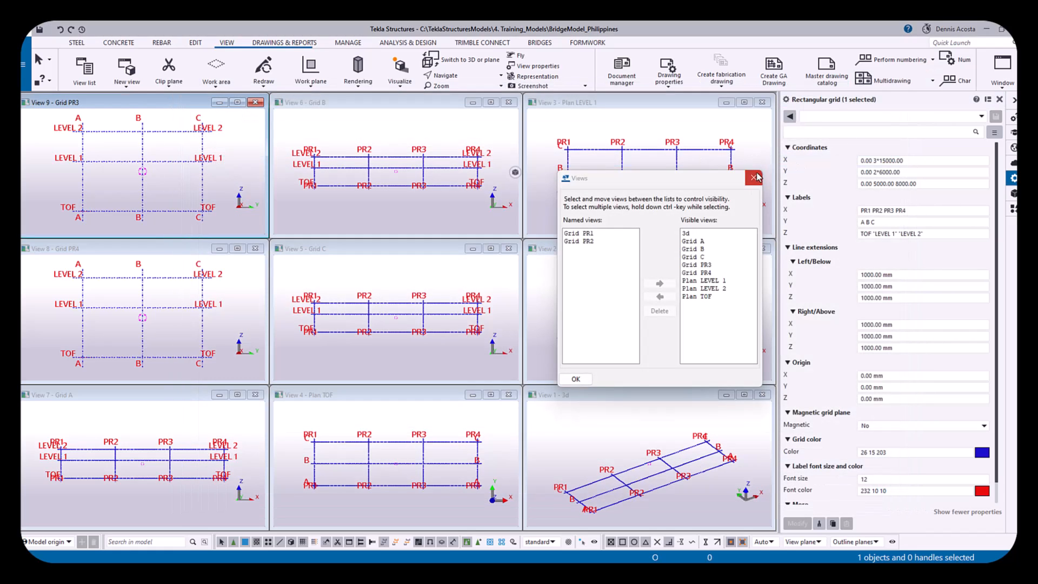
Close all open views and reopen only the 3d view from the list of named views
drag(710, 184, 622, 165)
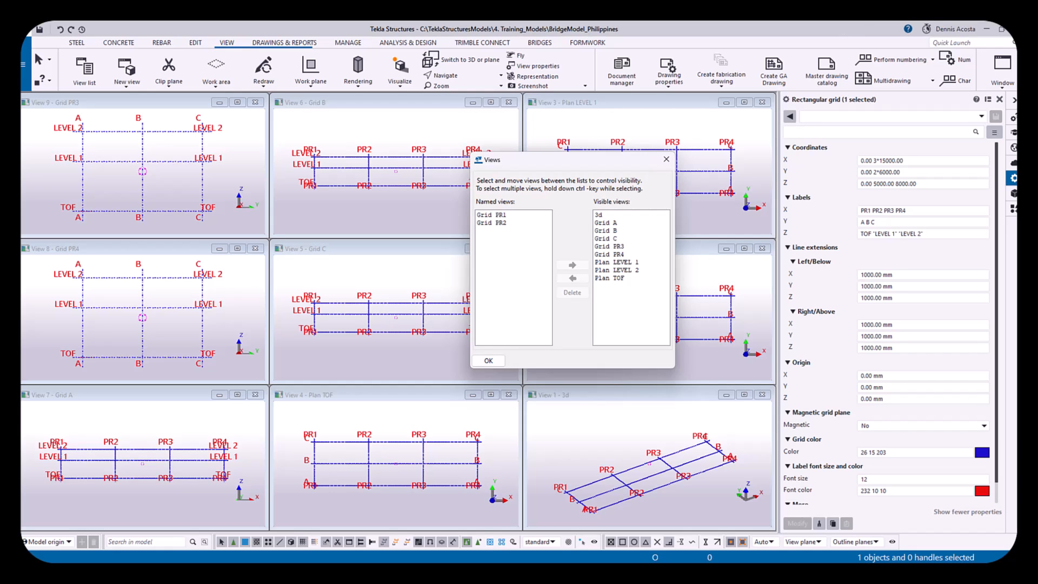
click(1002, 76)
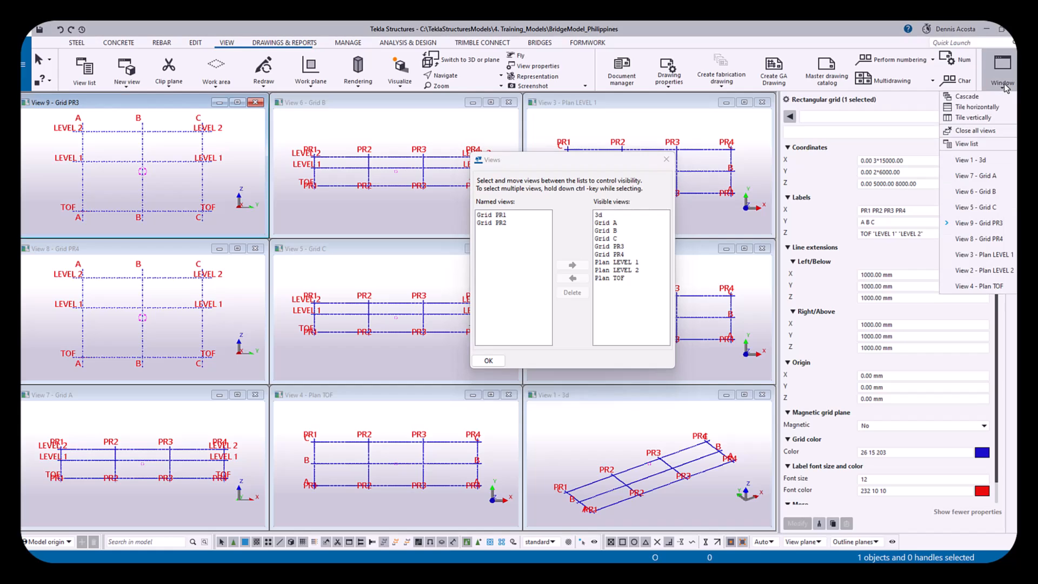
click(991, 131)
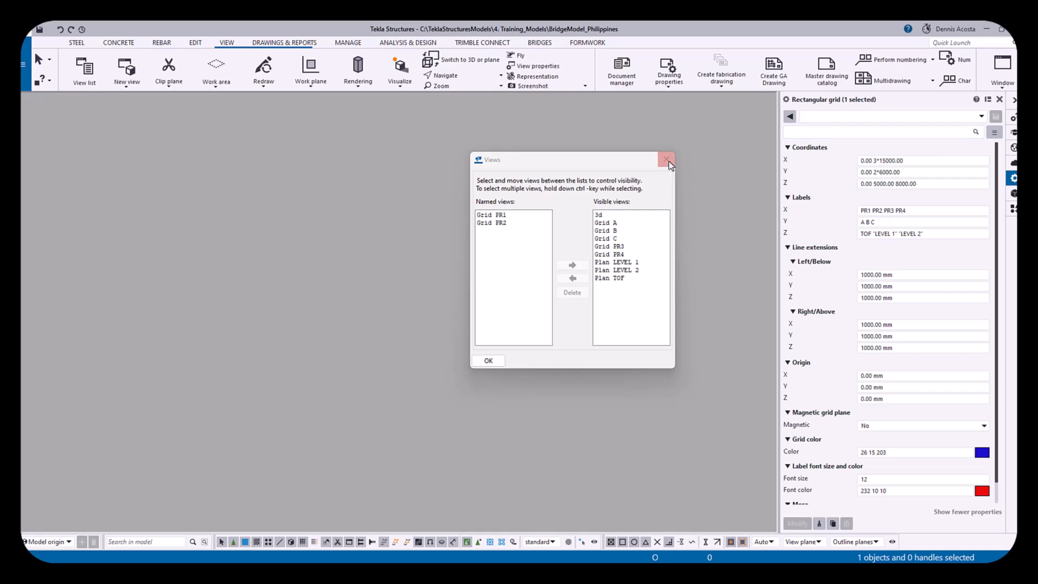
drag(642, 167, 587, 161)
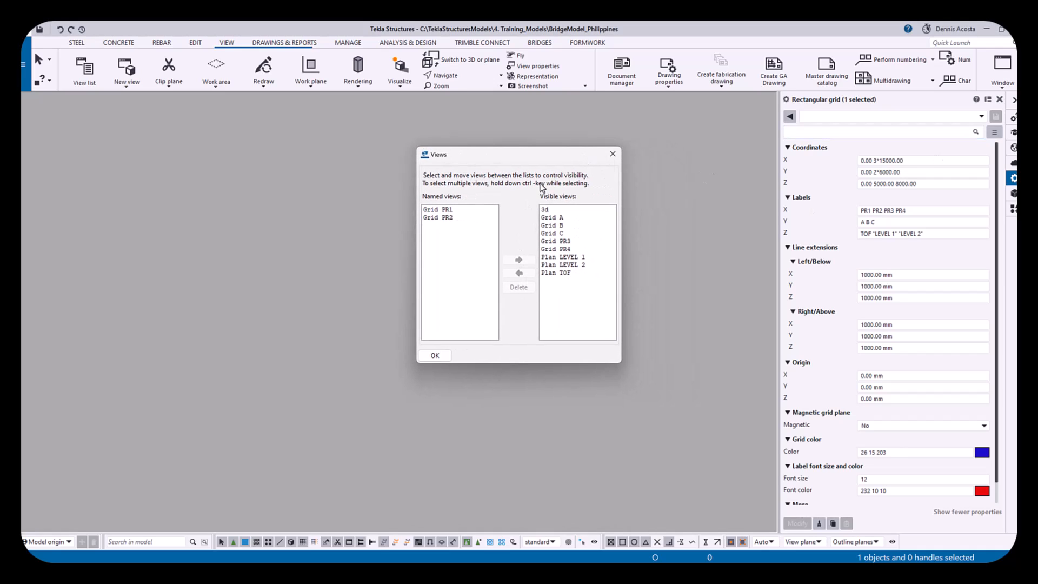
click(617, 158)
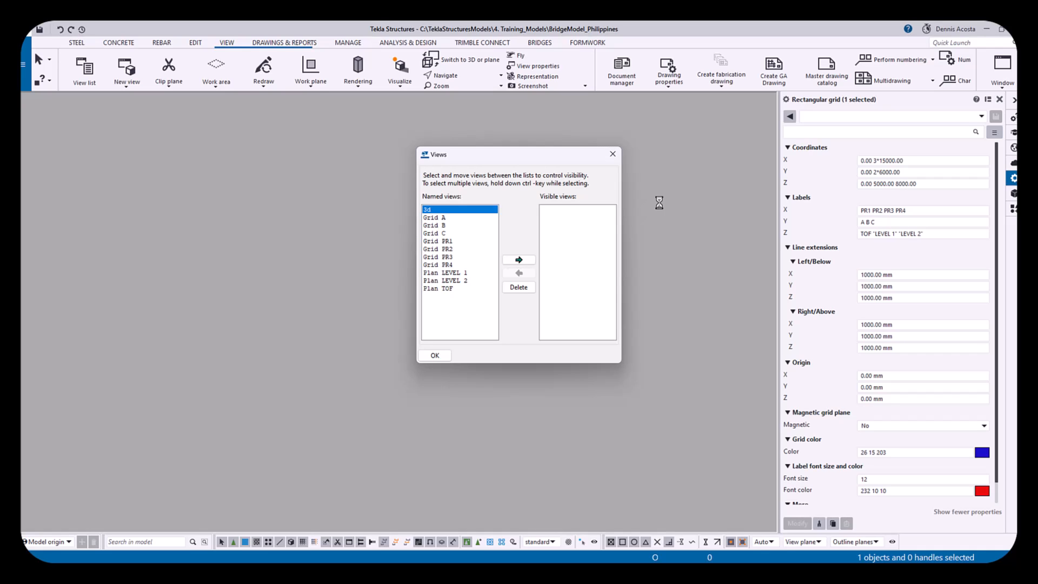
click(520, 261)
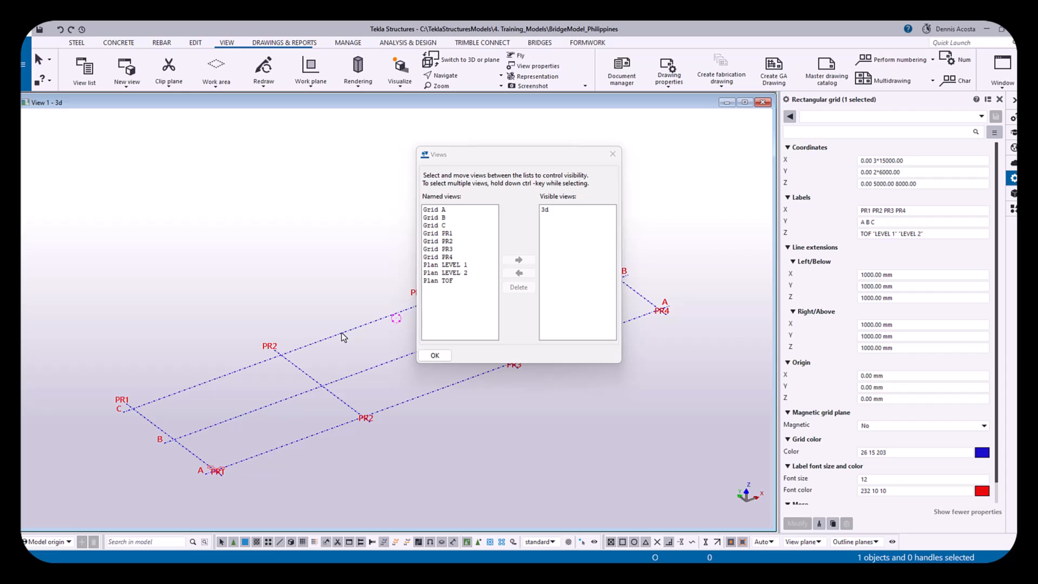
click(613, 156)
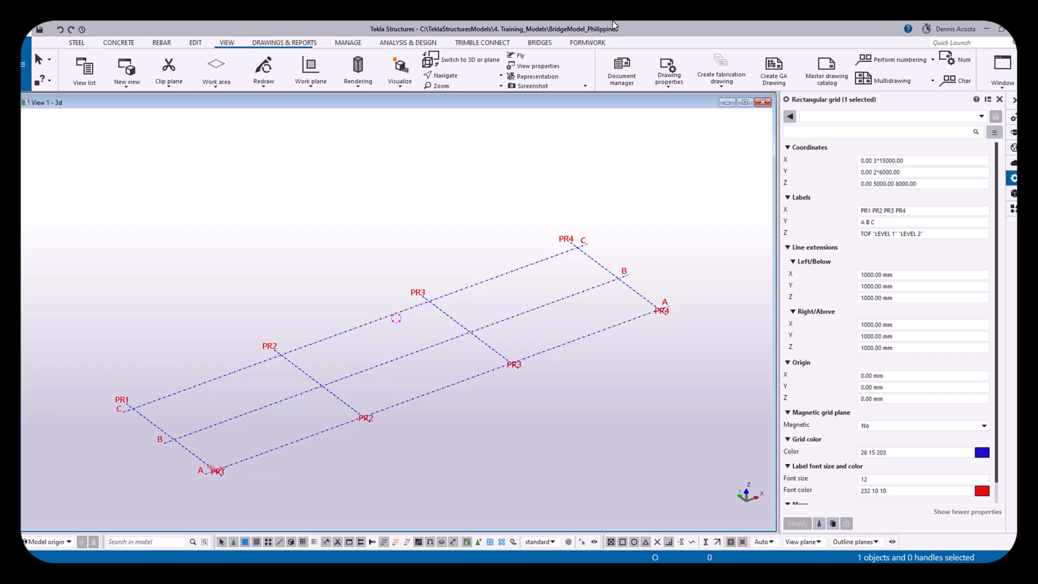
Start a concrete column, browse the profile catalogue down to the user-defined parametric profiles, then leave the catalogue and interrupt the column command
click(120, 42)
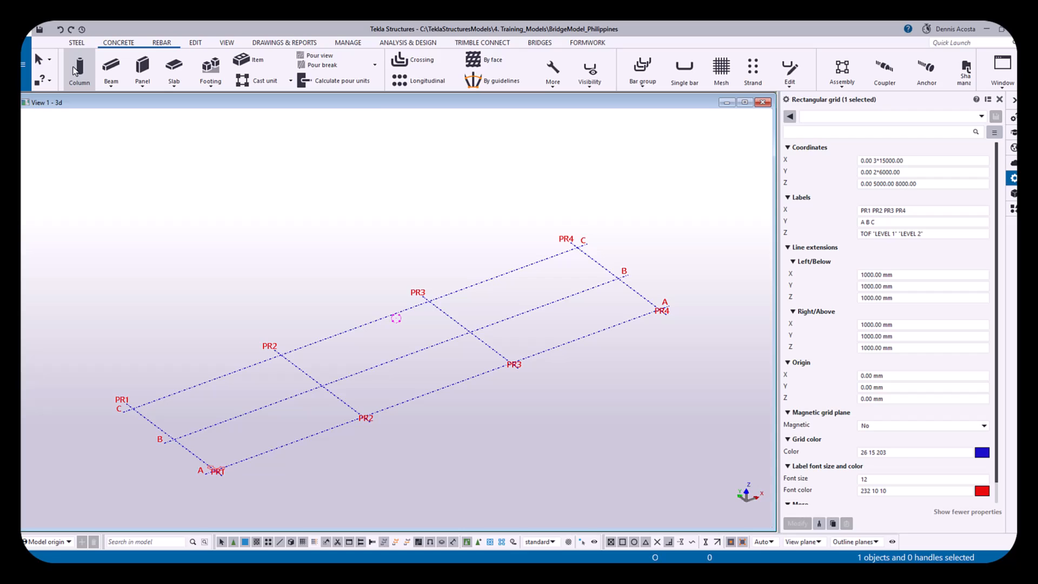
click(79, 80)
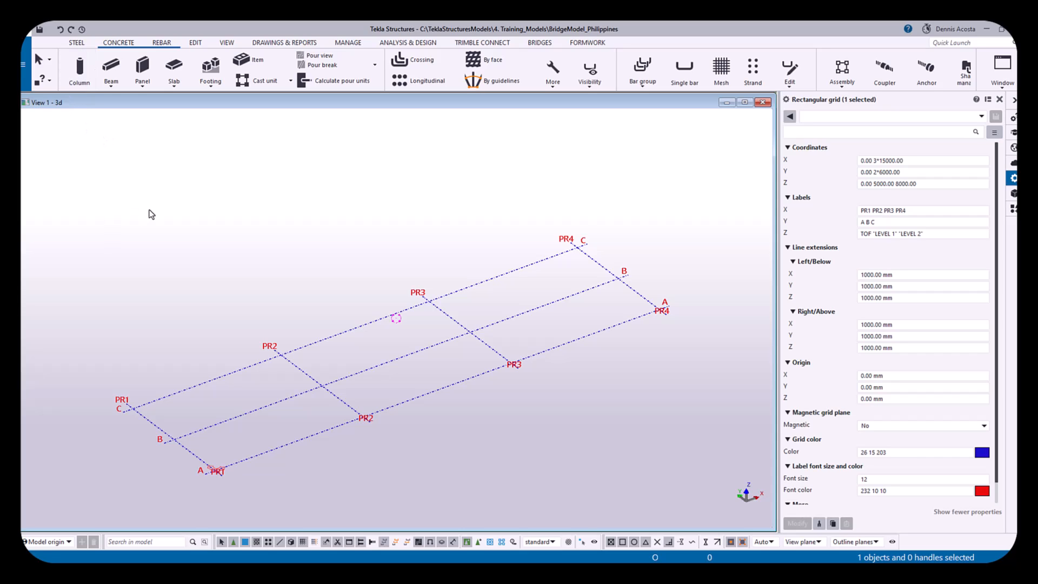
click(78, 76)
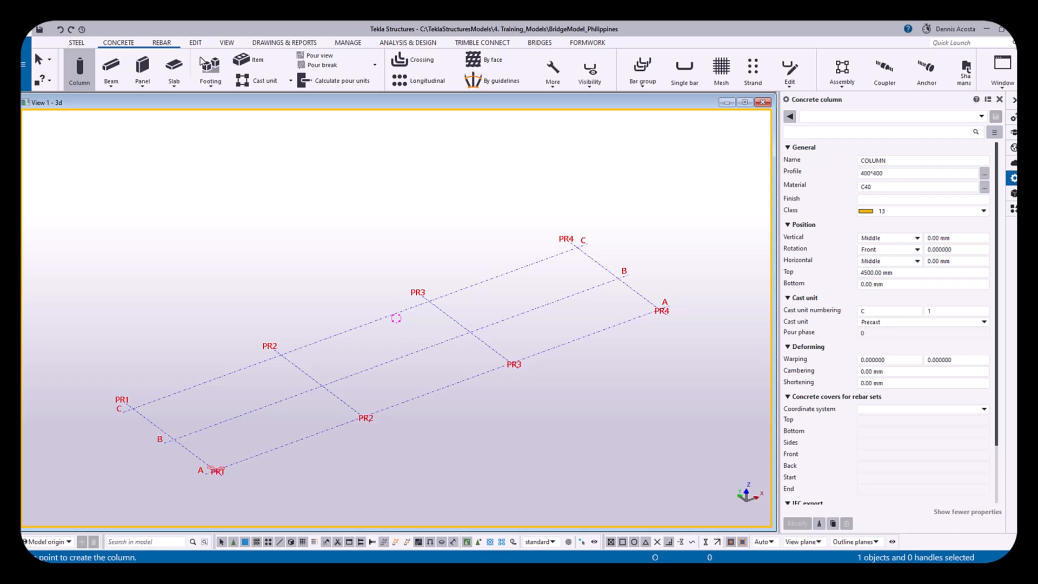
click(983, 179)
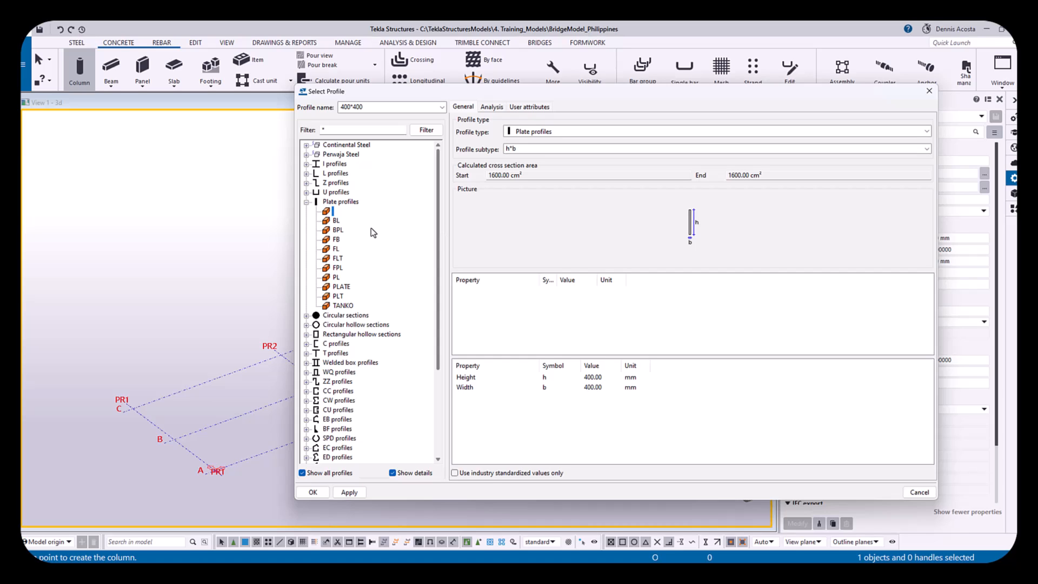
scroll(411, 303, down, 4)
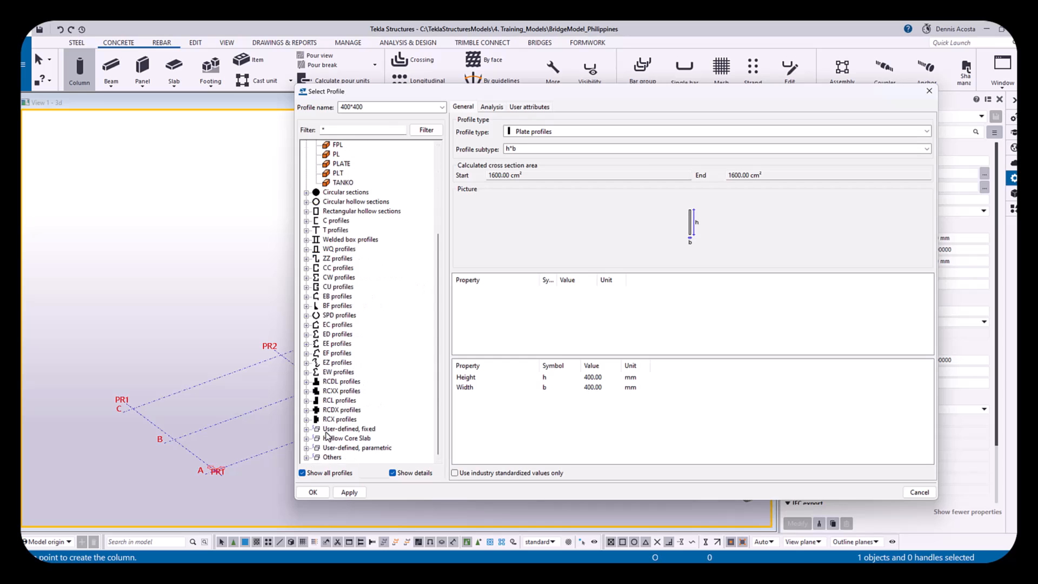
click(306, 448)
scroll(354, 319, down, 2)
scroll(346, 367, down, 20)
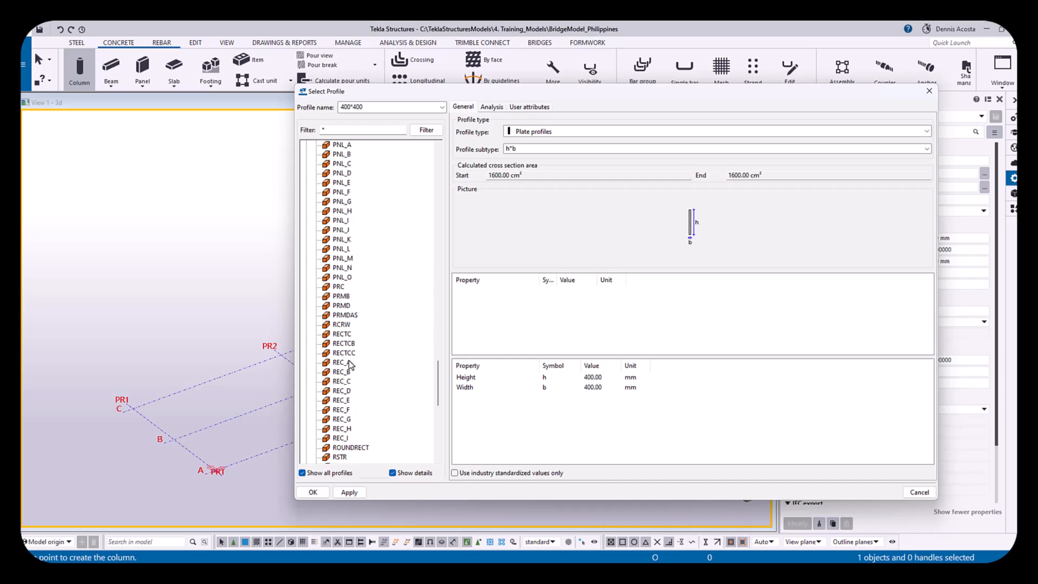
click(342, 305)
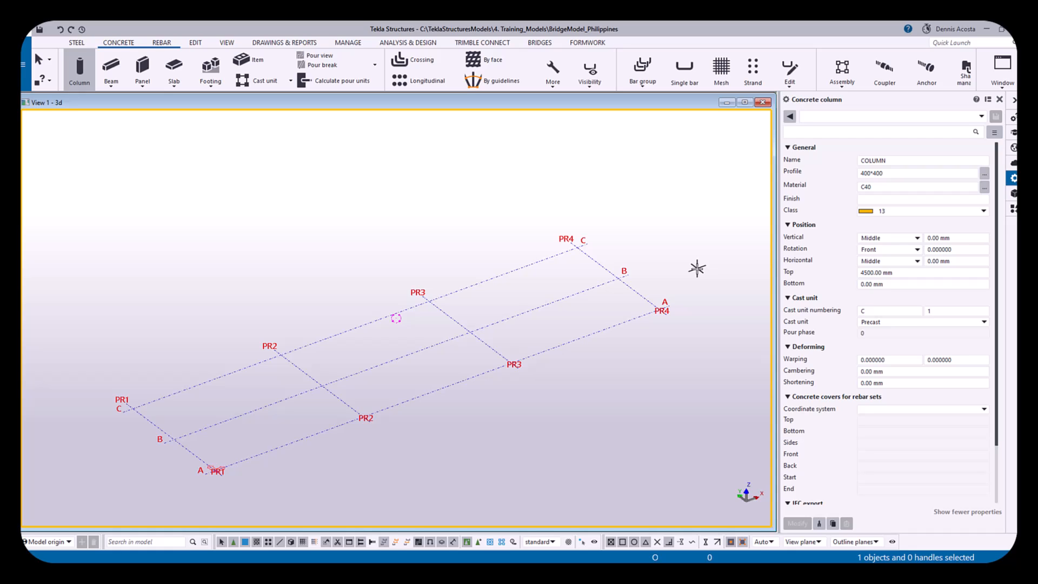
scroll(697, 268, up, 1)
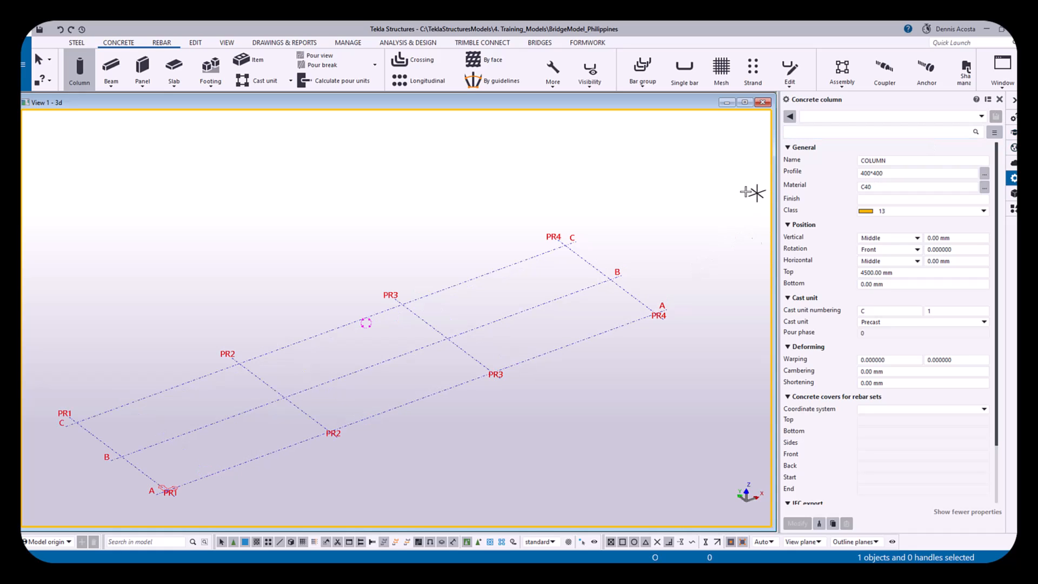
right_click(424, 243)
click(454, 251)
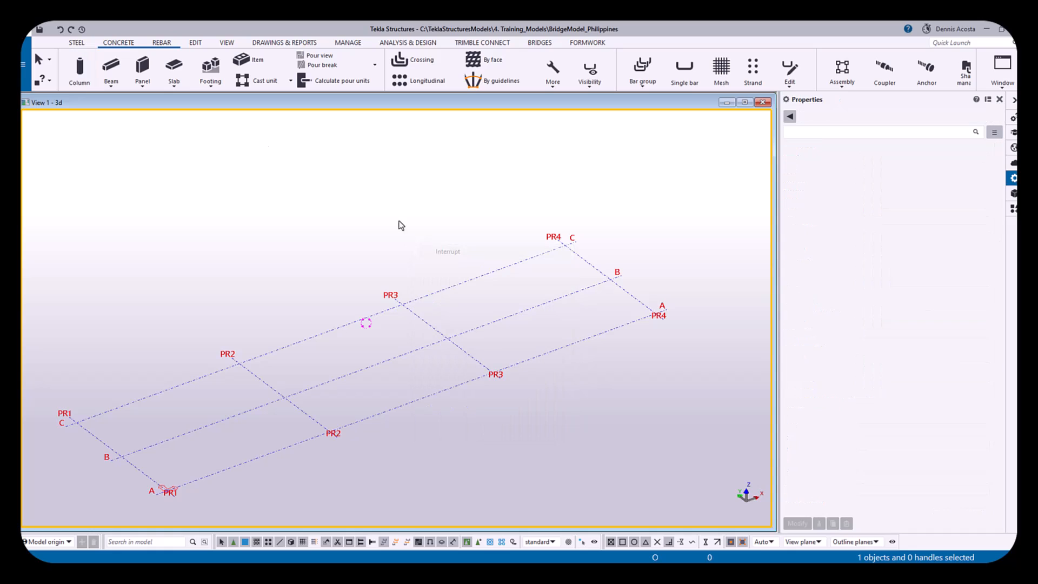
Place a trial 400*400 concrete column at the intersection of grid lines B and PR3
click(112, 66)
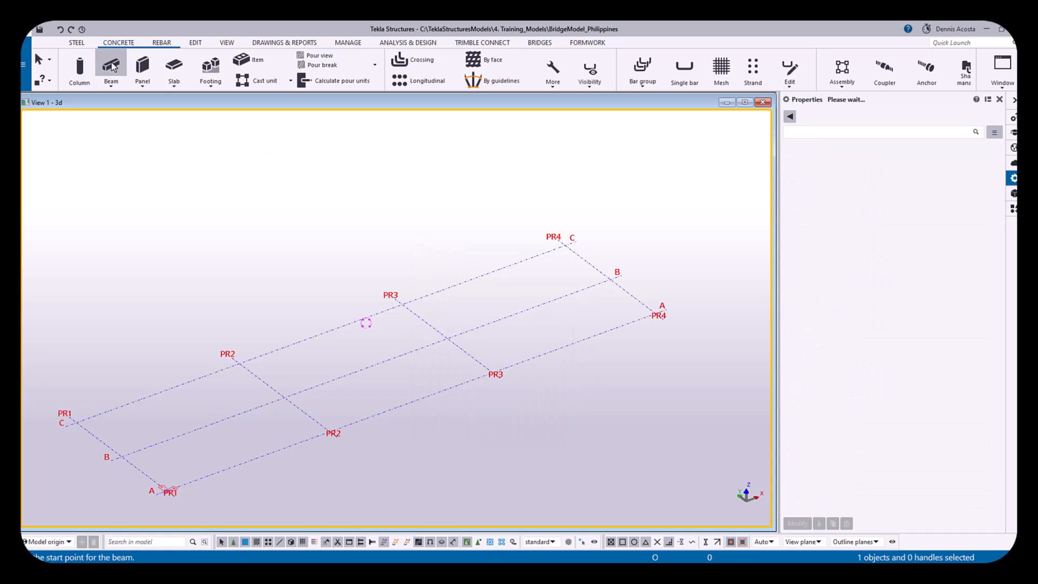
click(81, 68)
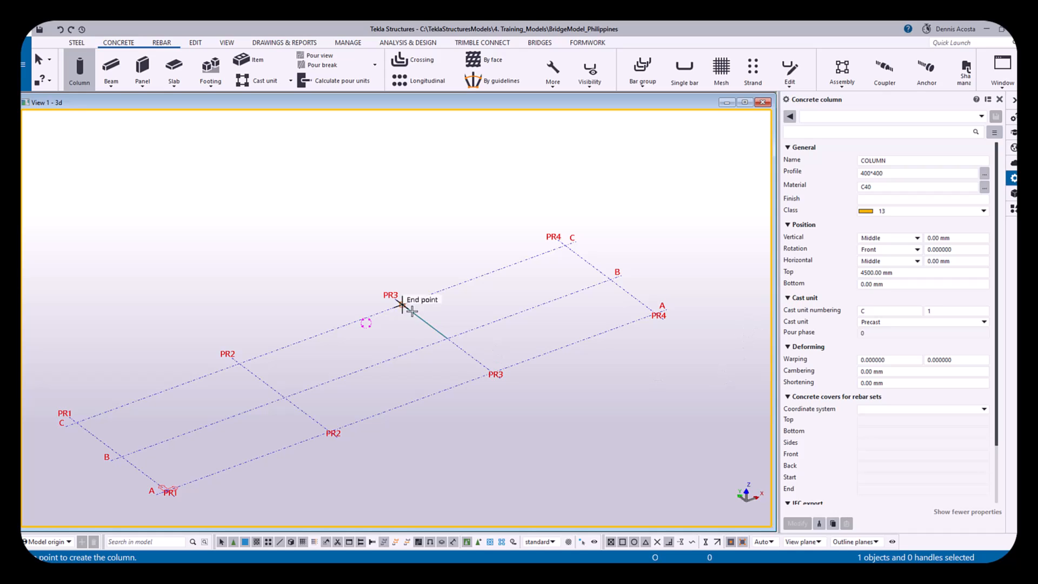
click(446, 339)
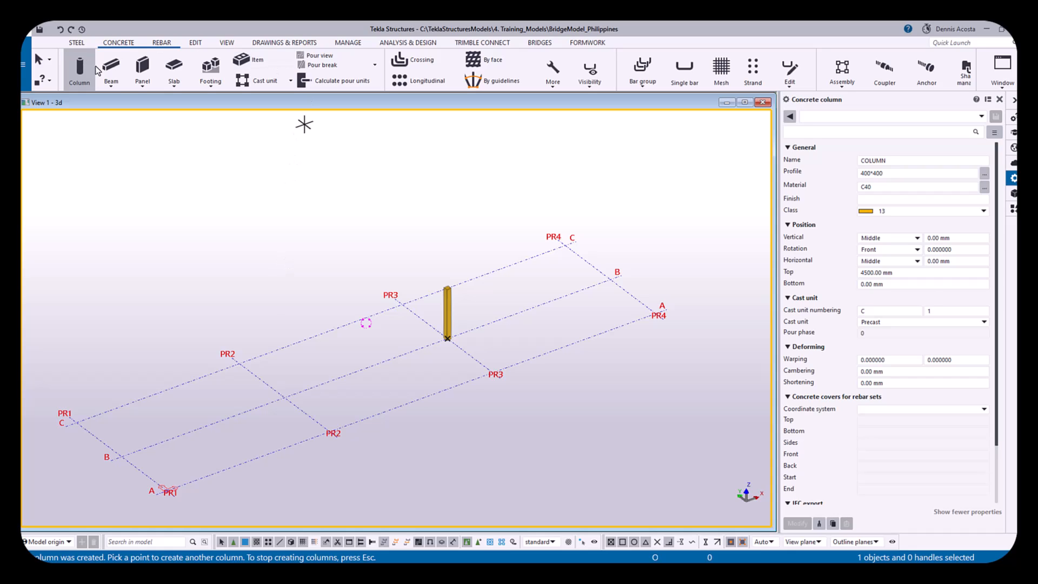
Create a trial 600*230 concrete beam along grid line PR3 from B to A and end the command
click(109, 69)
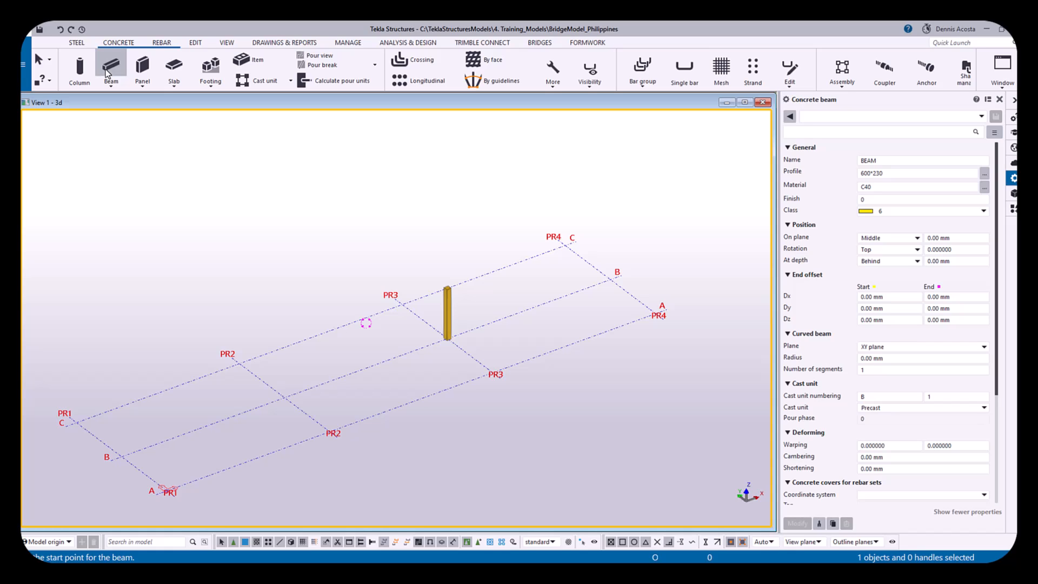
click(447, 339)
click(492, 373)
right_click(492, 291)
click(502, 296)
scroll(468, 385, up, 4)
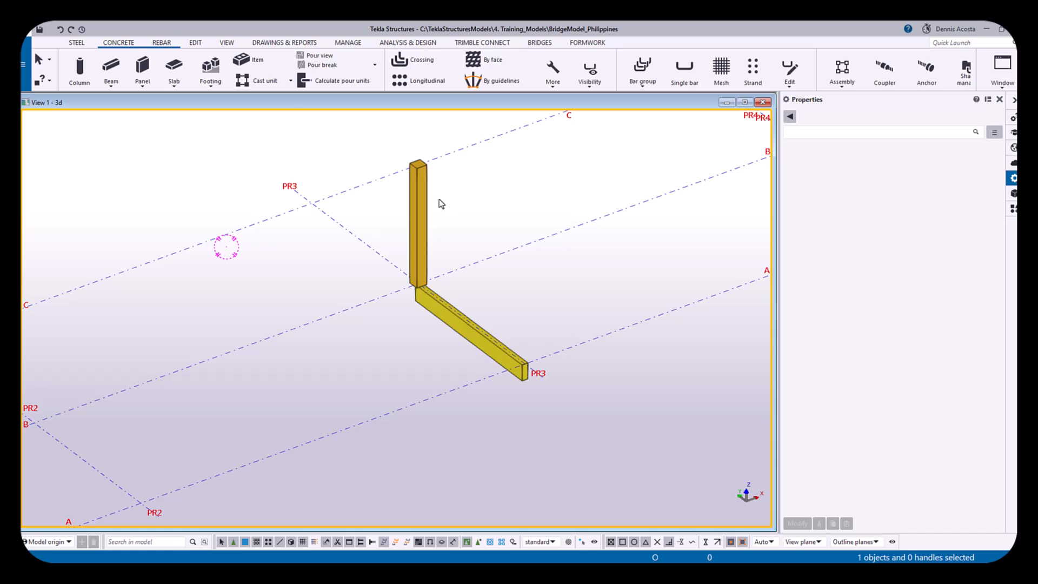
Create a trial straight concrete panel 6000 mm long on grid line B, starting midway between PR3 and PR4
click(155, 68)
middle_drag(524, 255, 443, 283)
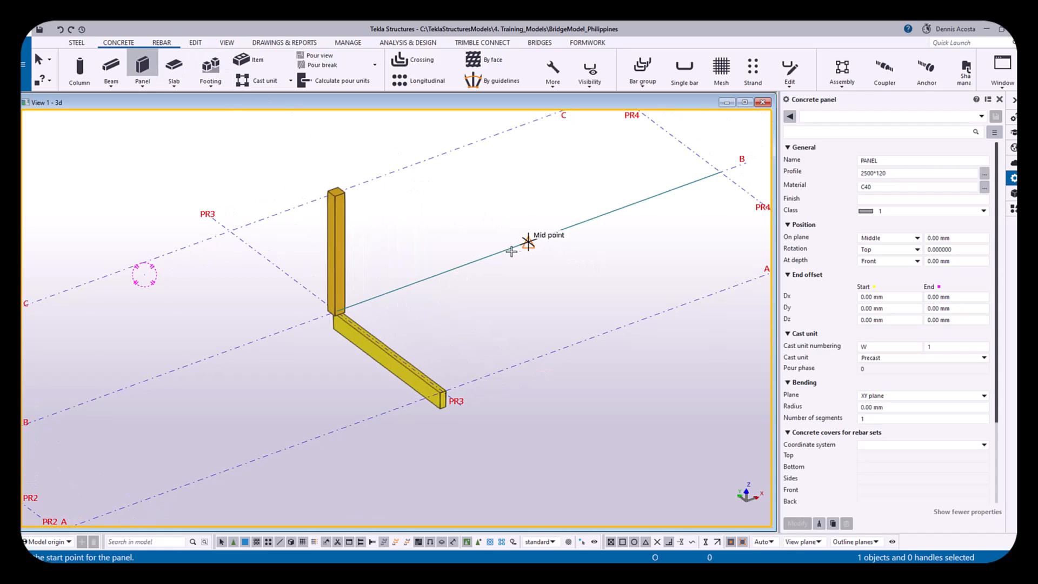
click(529, 241)
click(682, 186)
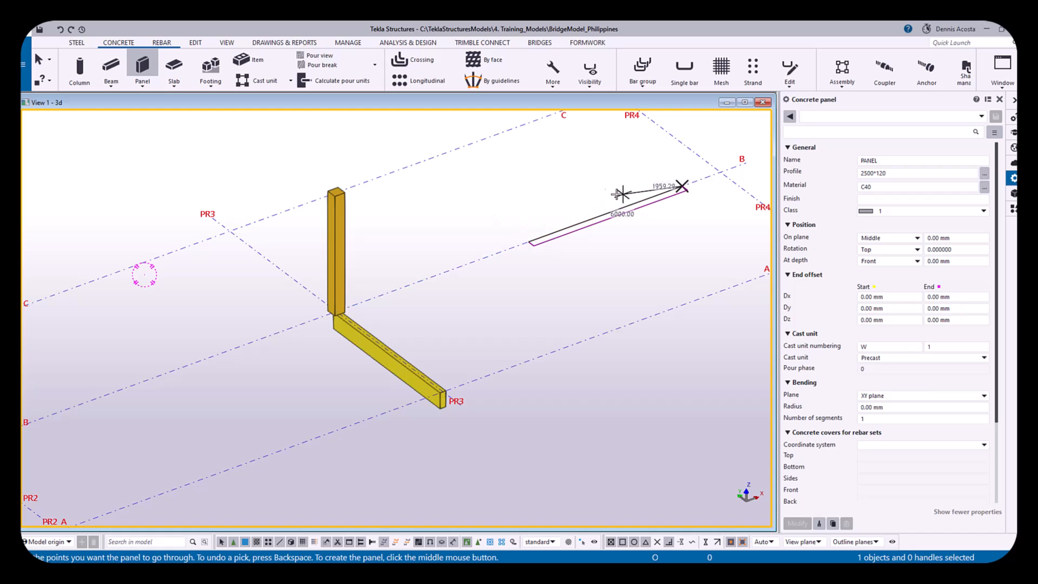
middle_click(590, 178)
right_click(602, 164)
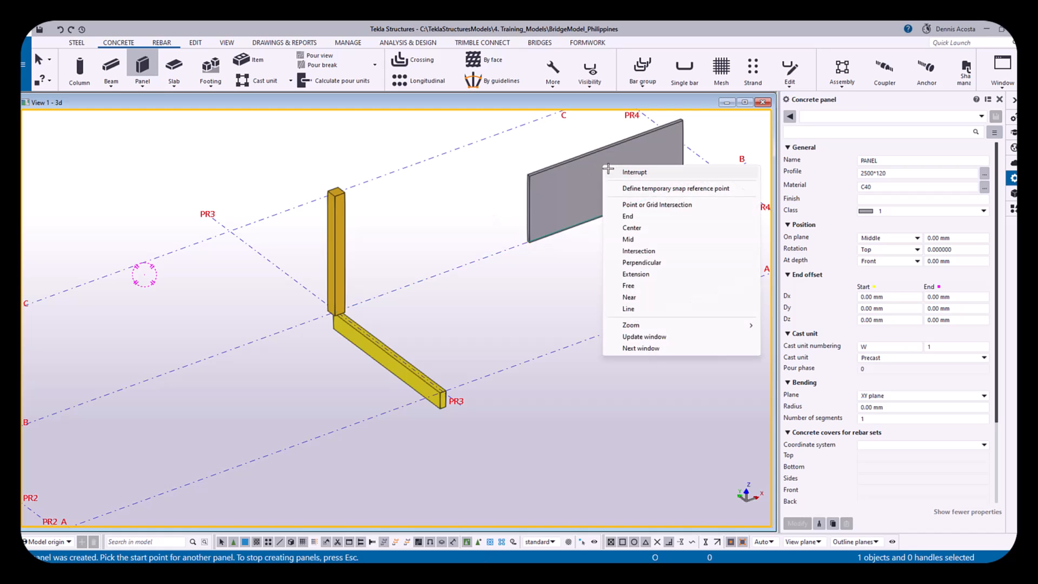
click(605, 174)
Create a trial multi-segment concrete panel from the middle of line A to PR4, 3000 mm along PR4, and 3000 mm outward
scroll(516, 245, up, 2)
middle_drag(605, 180, 357, 160)
scroll(549, 235, up, 2)
scroll(351, 173, down, 2)
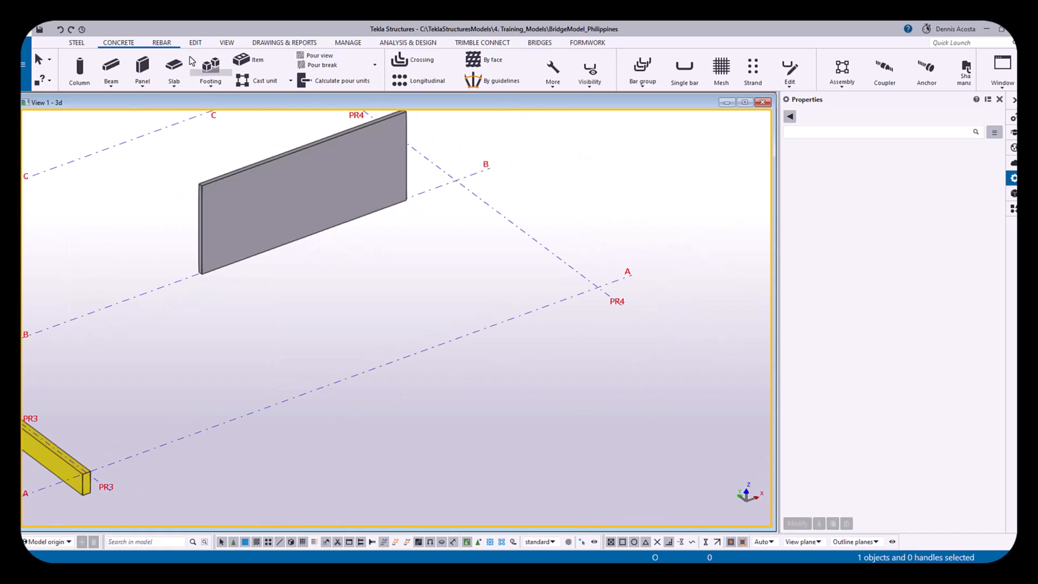
click(146, 67)
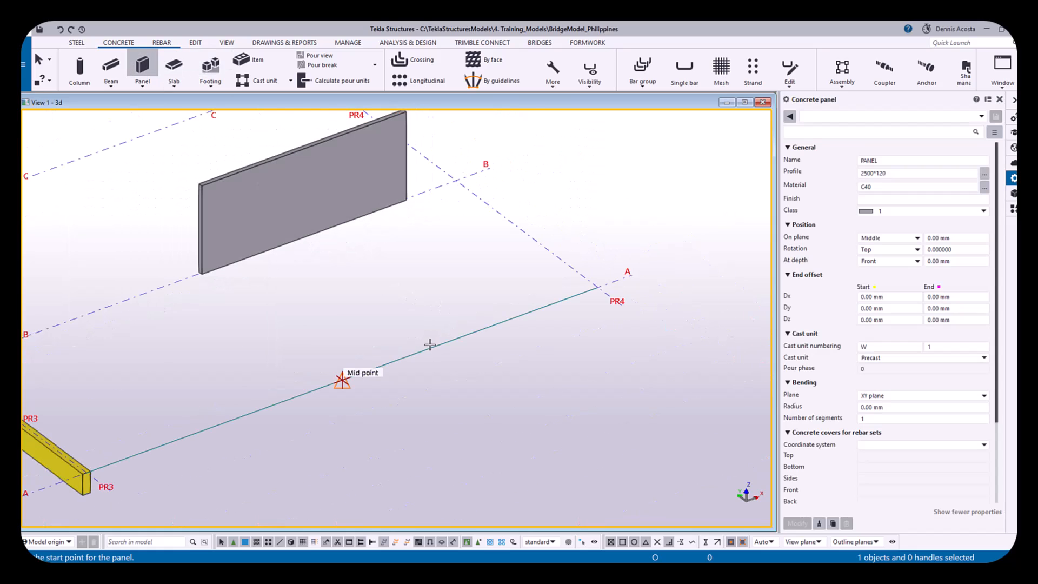
click(341, 380)
click(598, 287)
click(527, 233)
click(629, 196)
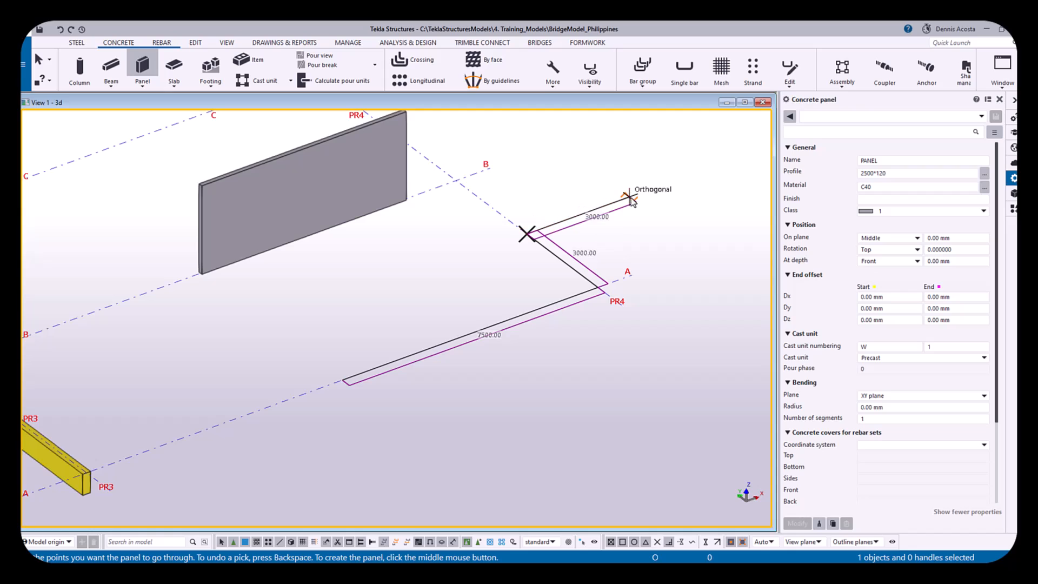
middle_click(586, 197)
right_click(455, 200)
click(468, 207)
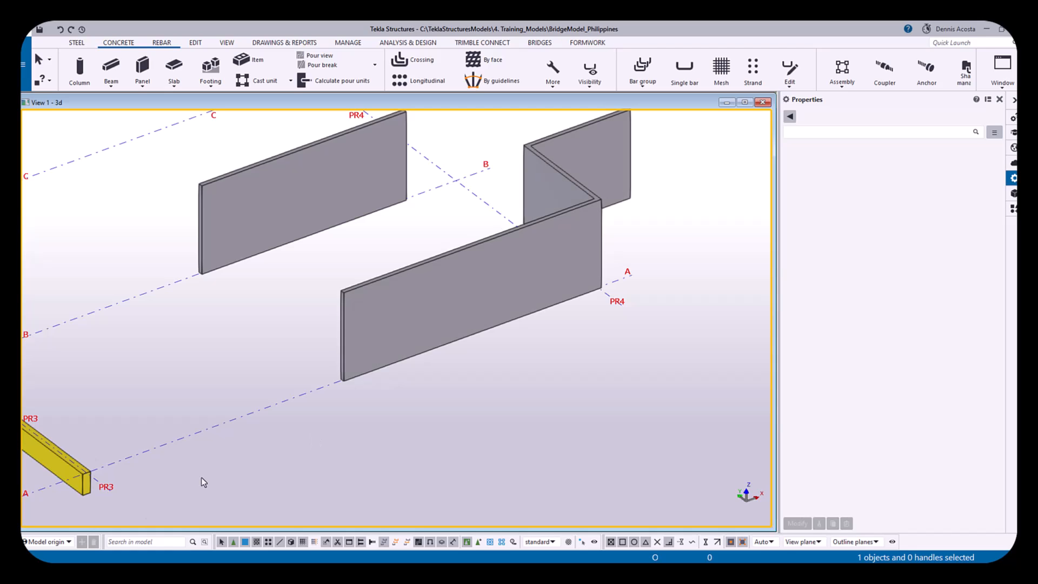
Create a trial four-corner concrete slab from B/PR2, 6500 mm along line B, to A/PR3 and A/PR2
middle_drag(212, 378, 599, 408)
middle_drag(354, 364, 407, 232)
middle_drag(389, 284, 453, 208)
click(168, 65)
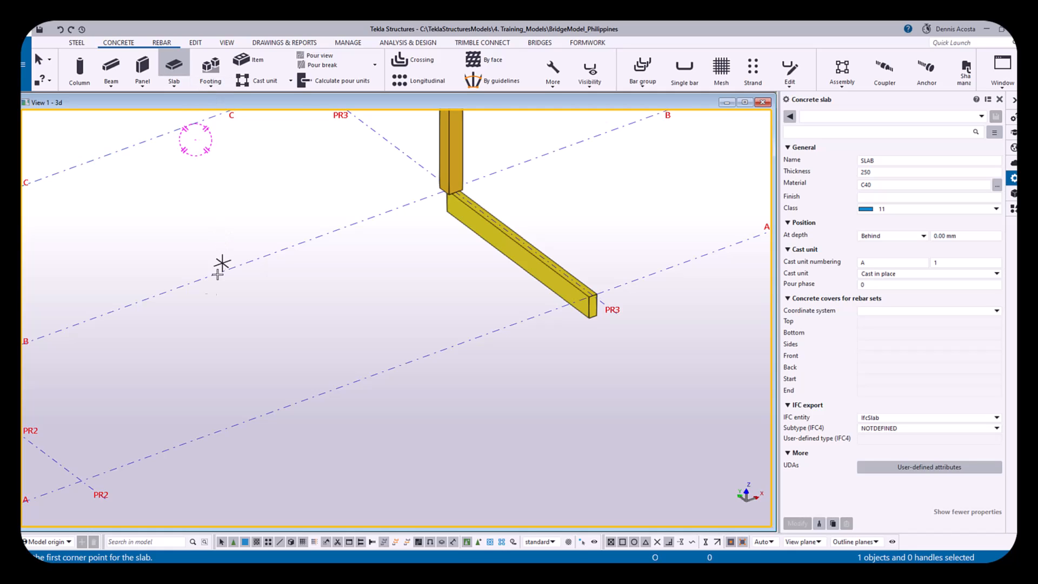
middle_drag(225, 261, 436, 215)
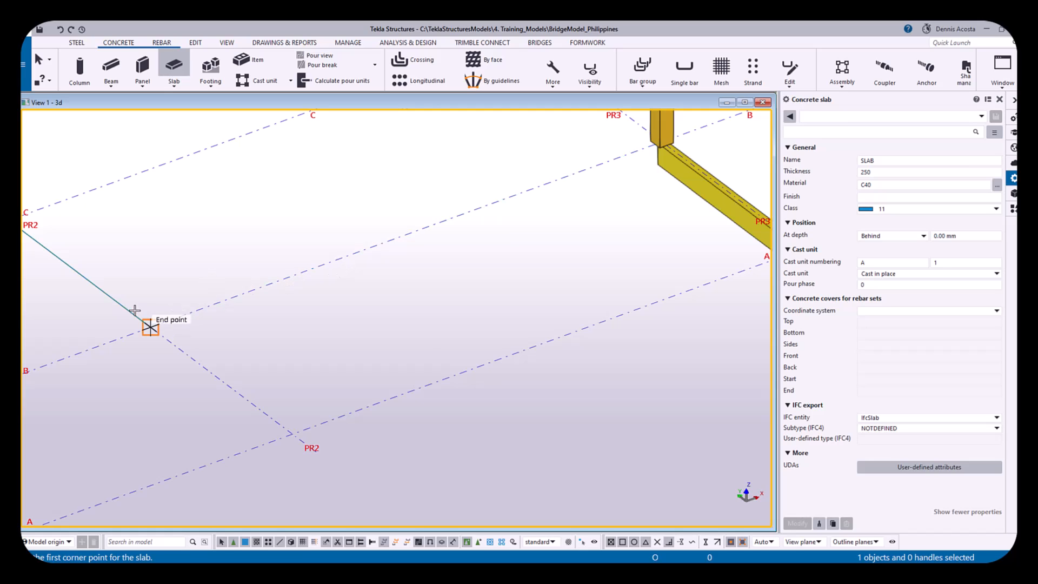
click(150, 327)
click(370, 247)
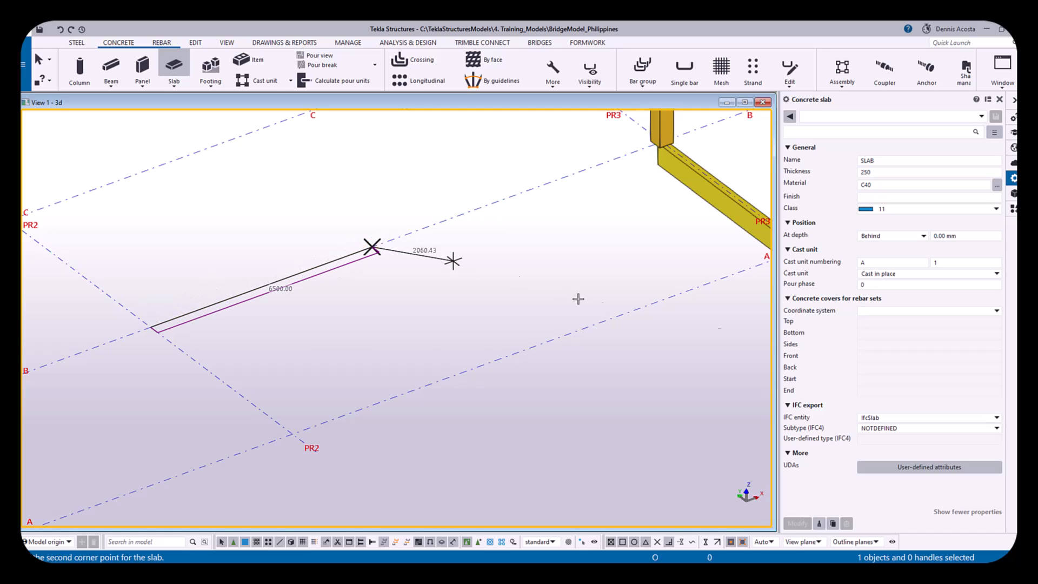
click(711, 285)
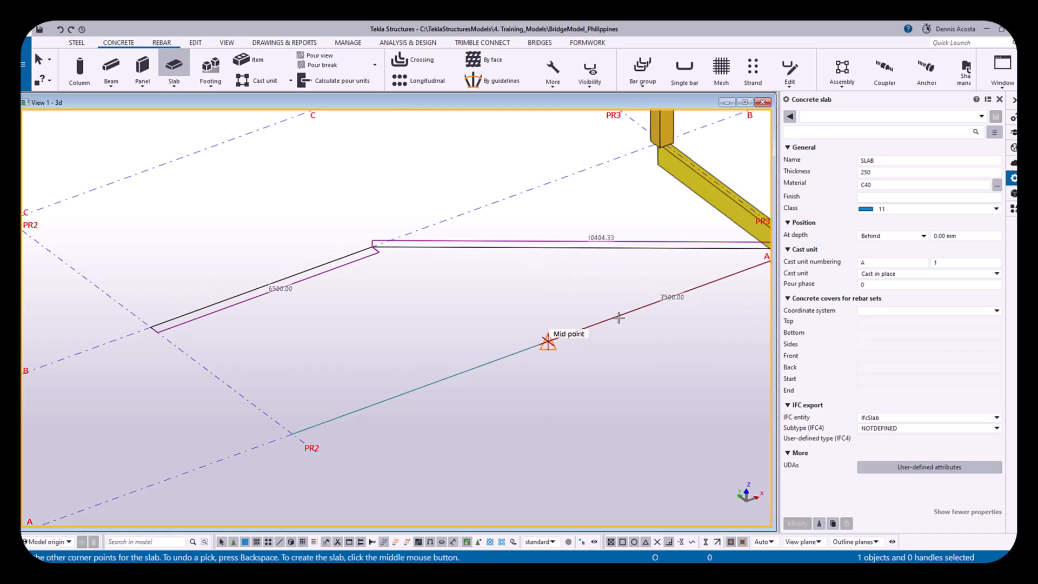
click(292, 434)
middle_click(327, 352)
right_click(381, 208)
click(412, 217)
middle_drag(461, 247, 331, 263)
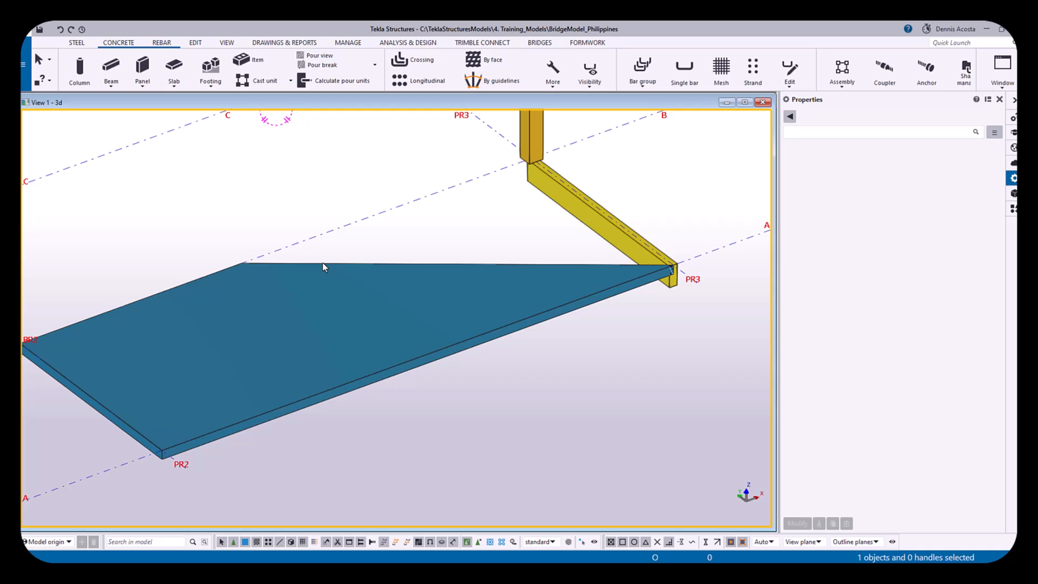
Place a trial 1200*1200 pad footing under the column at B/PR3, end the command and select the footing
click(211, 68)
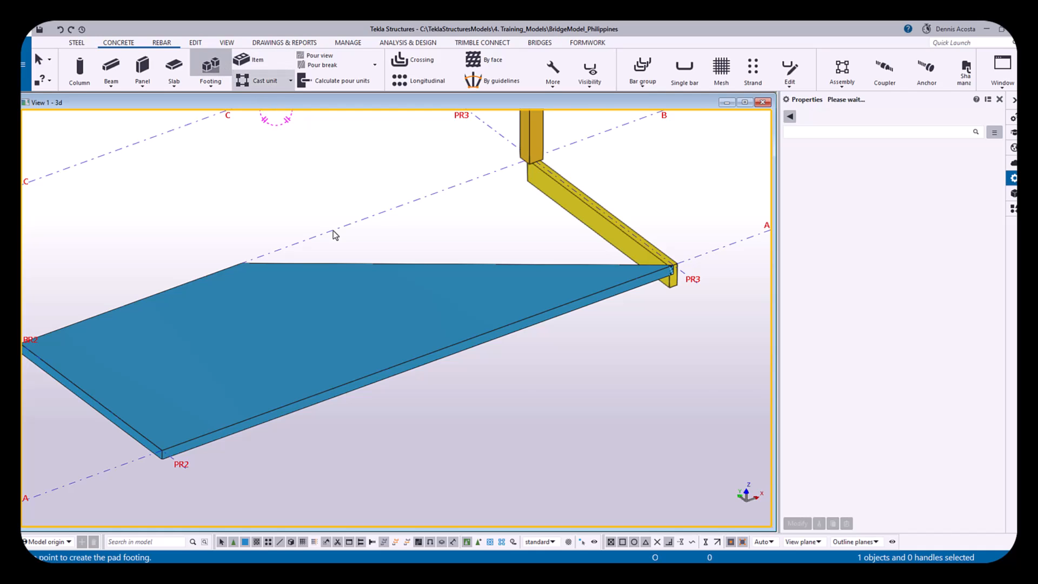
middle_drag(333, 231, 591, 283)
scroll(528, 280, down, 2)
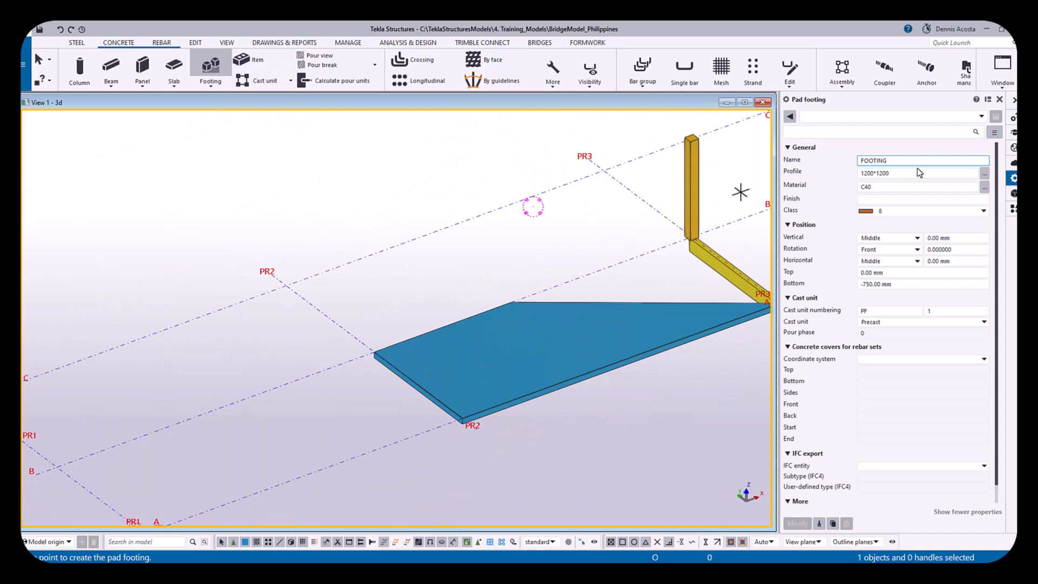
scroll(757, 271, up, 2)
scroll(642, 241, up, 2)
click(639, 198)
scroll(612, 204, up, 2)
right_click(652, 170)
click(676, 196)
click(566, 258)
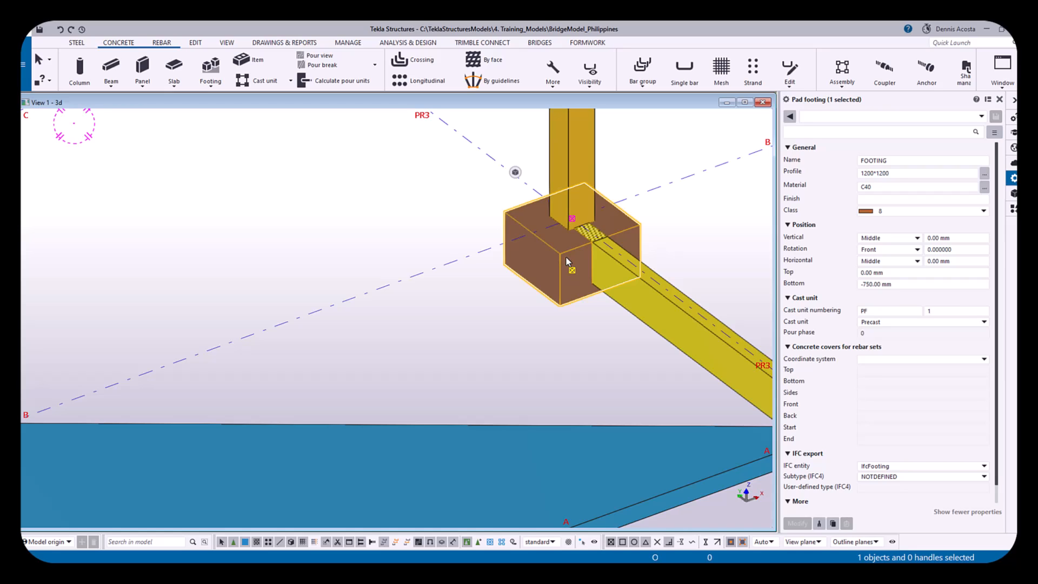
Select everything in the 3d view and delete all the trial concrete parts
scroll(567, 262, down, 2)
scroll(461, 314, down, 5)
scroll(436, 318, down, 3)
drag(222, 171, 702, 423)
key(Delete)
Start a pad footing named FOUNDATION and set its profile to 5000*12000
scroll(373, 315, up, 8)
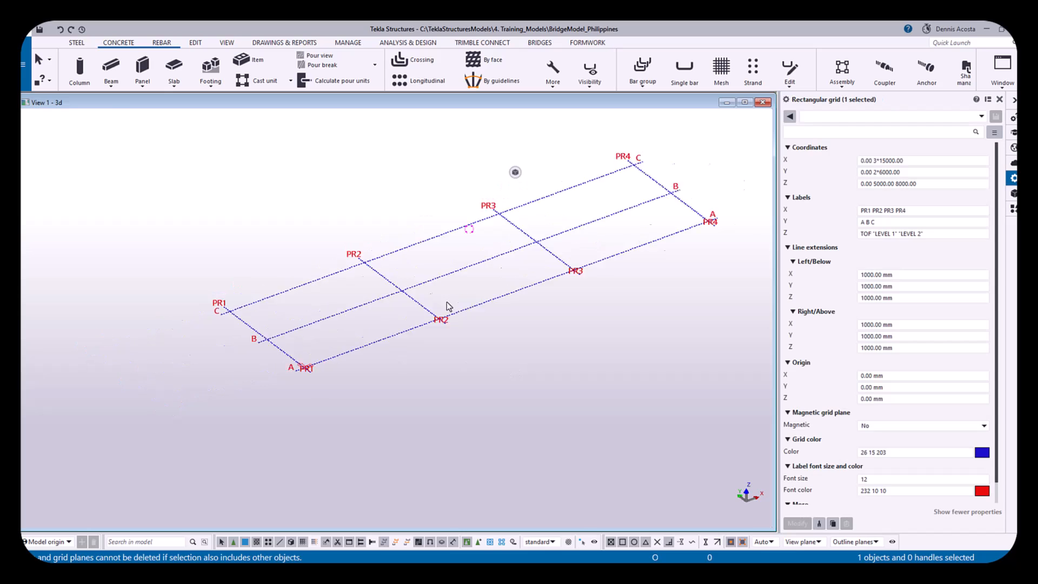
ctrl+middle_drag(370, 324, 395, 326)
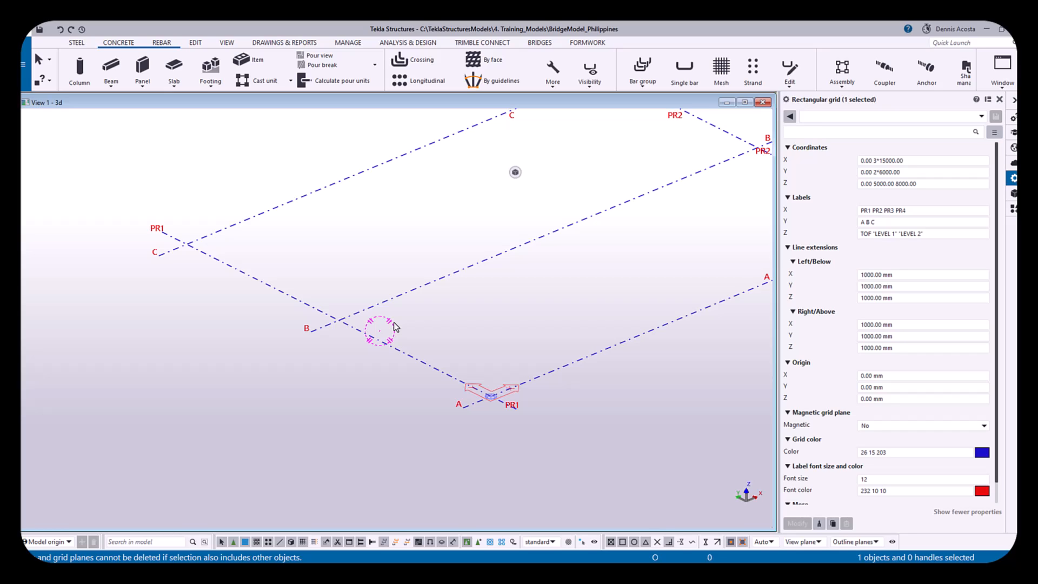
click(216, 74)
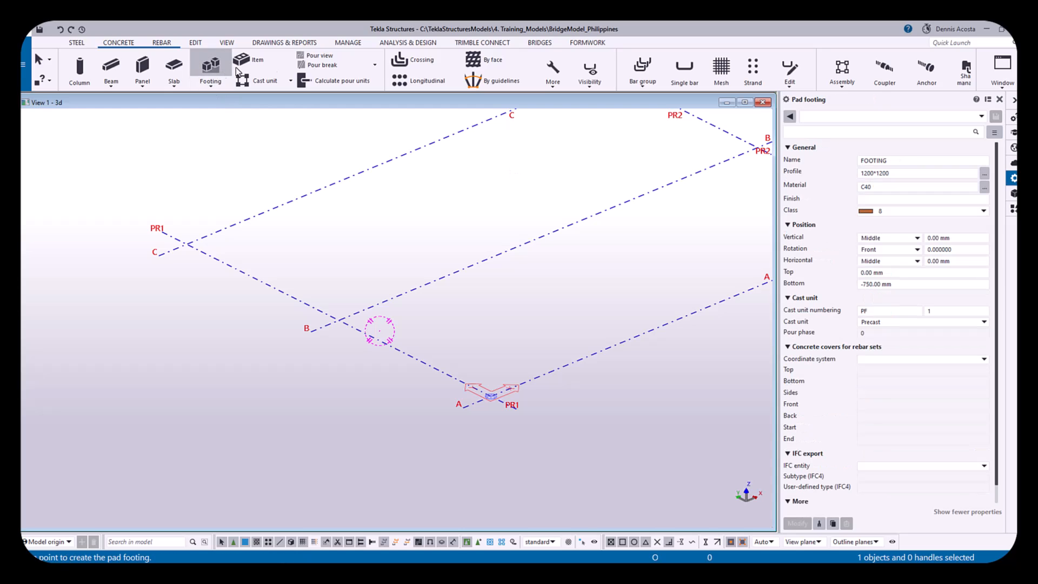
double_click(902, 162)
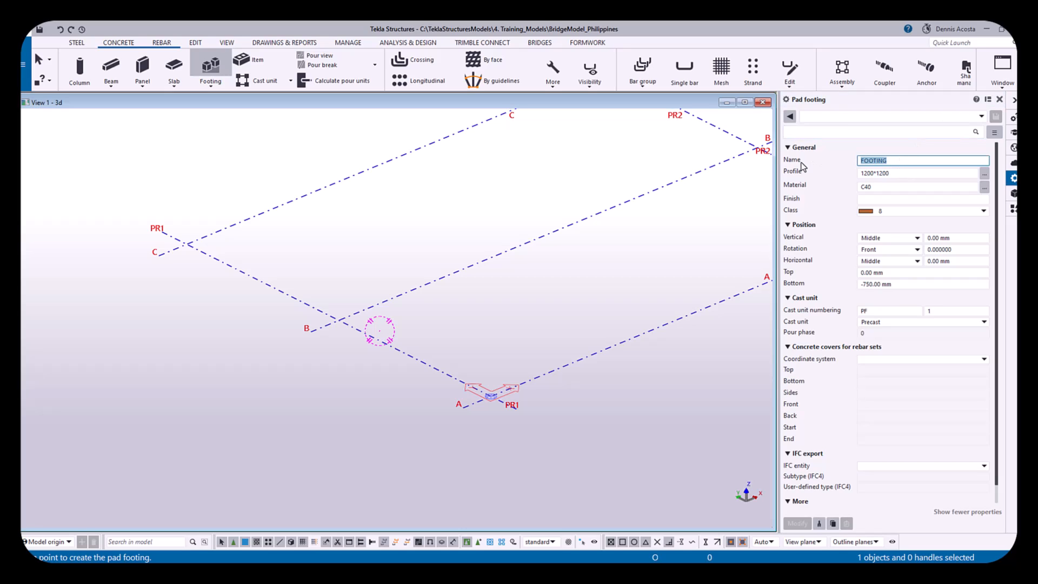
text(FOUNDATION)
key(Tab)
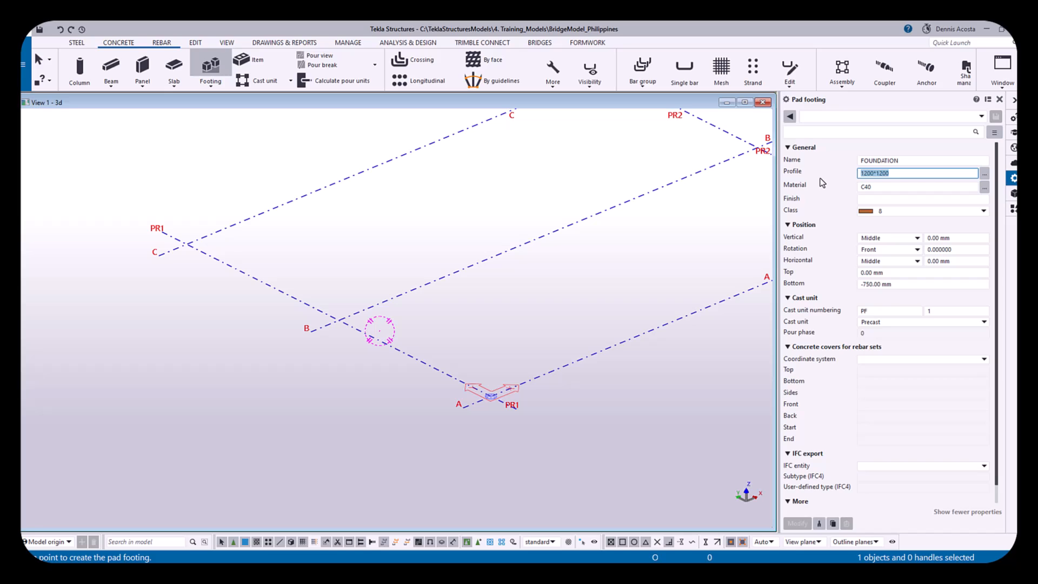
text(5000*12000)
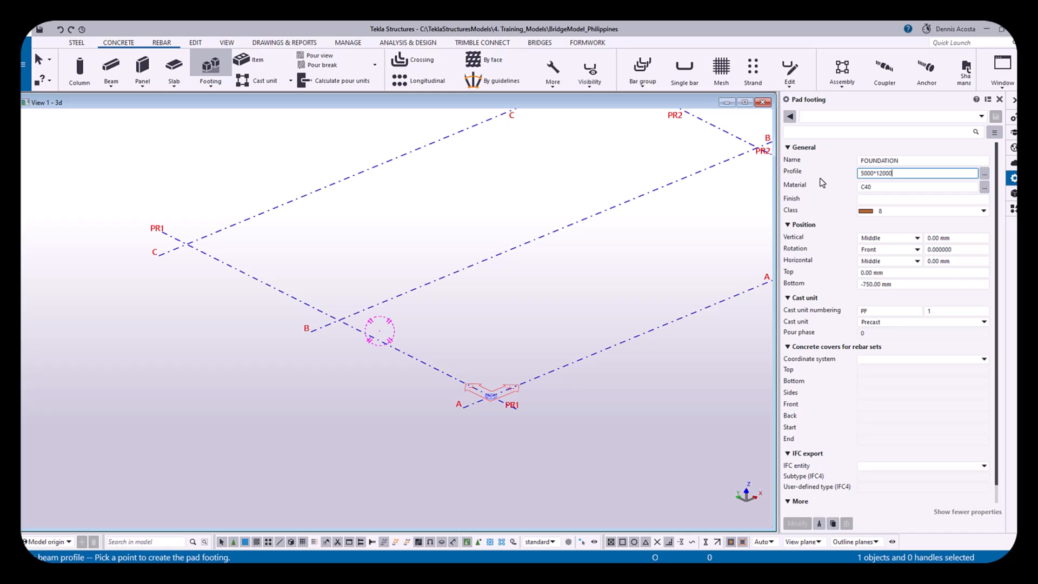
Set the footing's class to 1 and bottom level to -2500 mm, place it at grid intersection B/PR1 and end the command
click(898, 211)
click(892, 222)
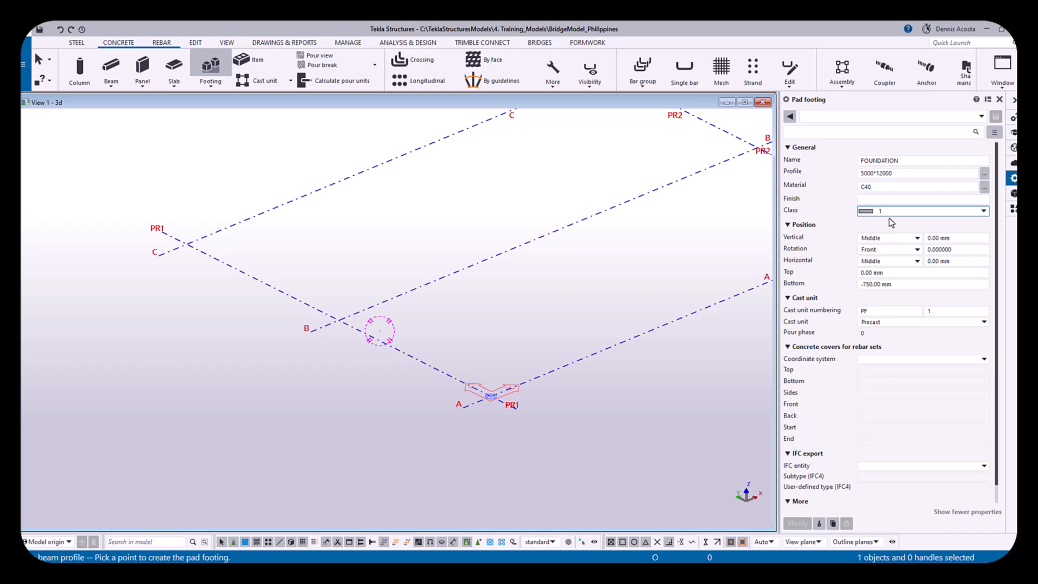
click(906, 283)
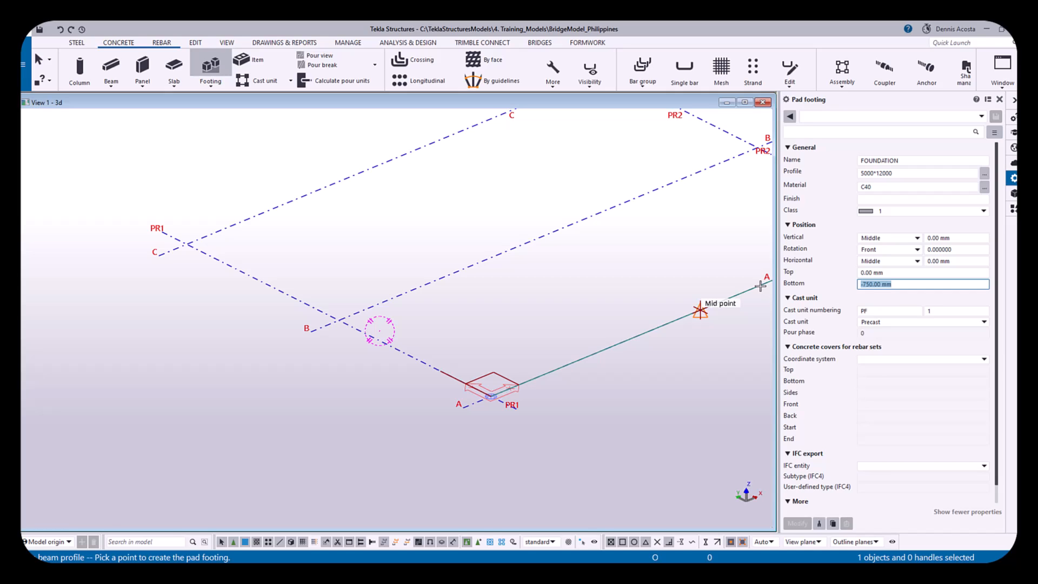
text(-2500)
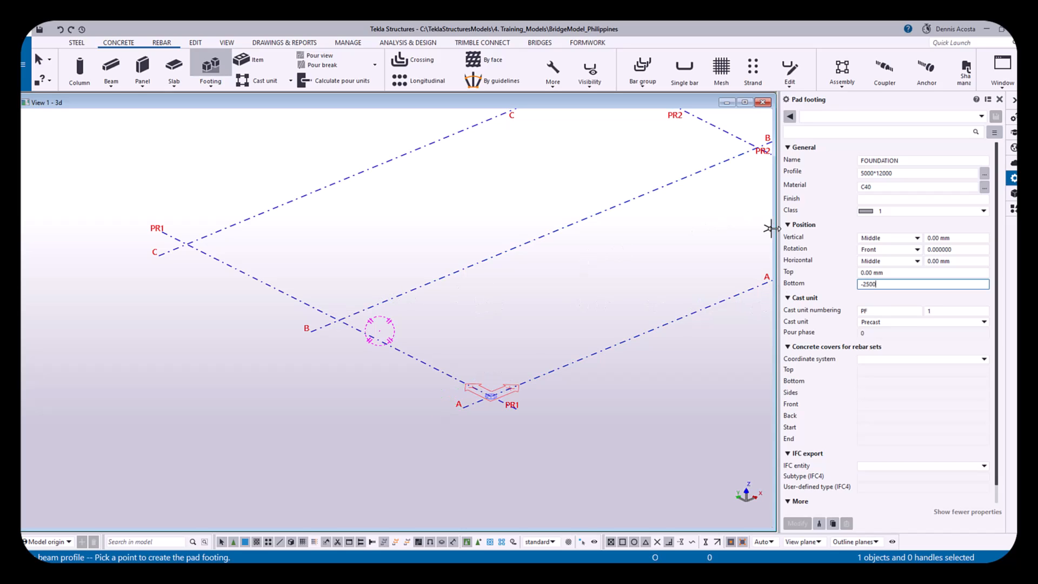
click(341, 319)
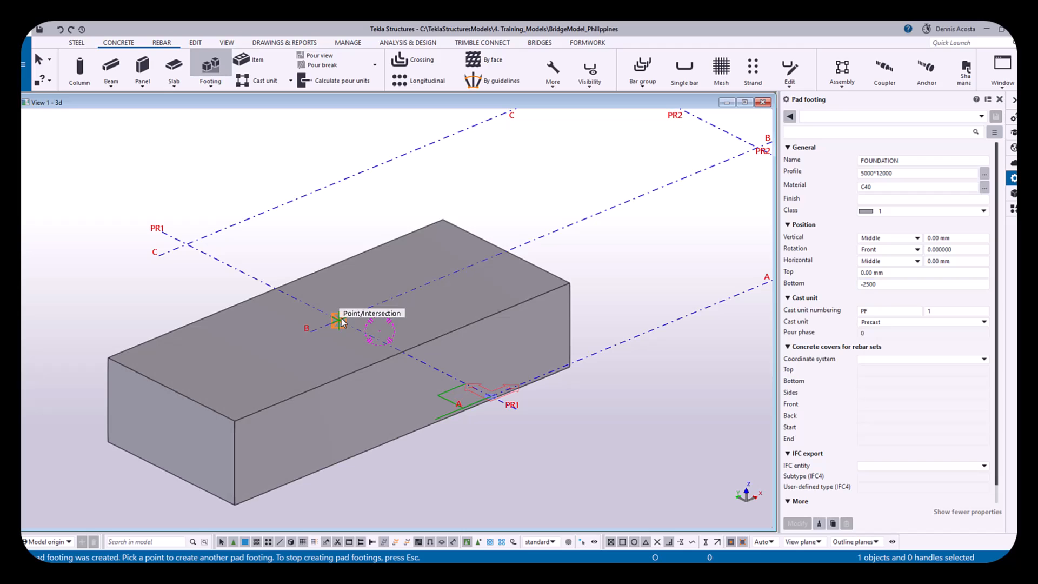
right_click(373, 211)
click(389, 217)
scroll(379, 283, down, 2)
Select the placed footing and set its rotation to Top
click(438, 306)
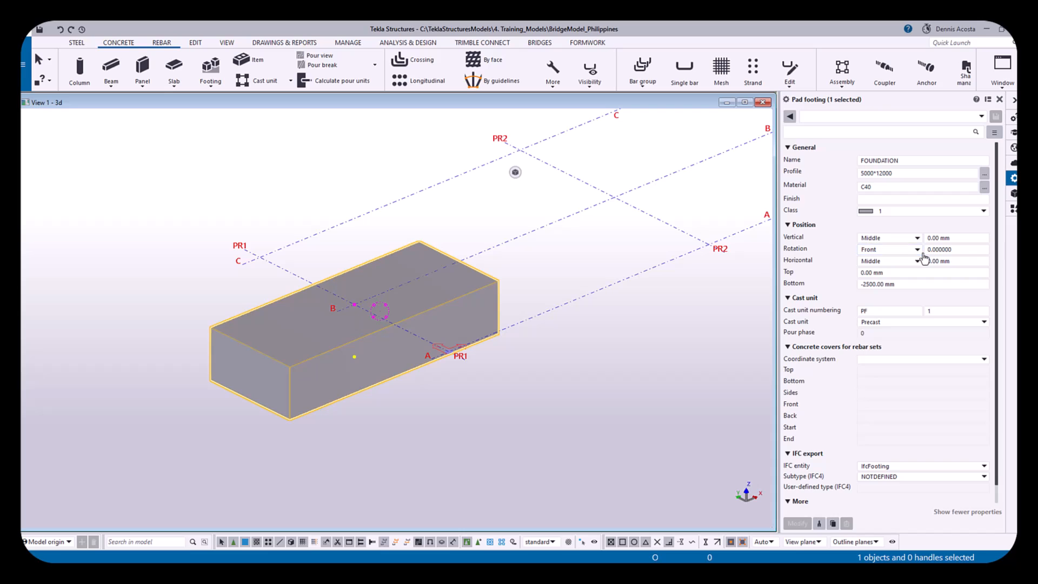
click(887, 250)
click(868, 270)
key(Return)
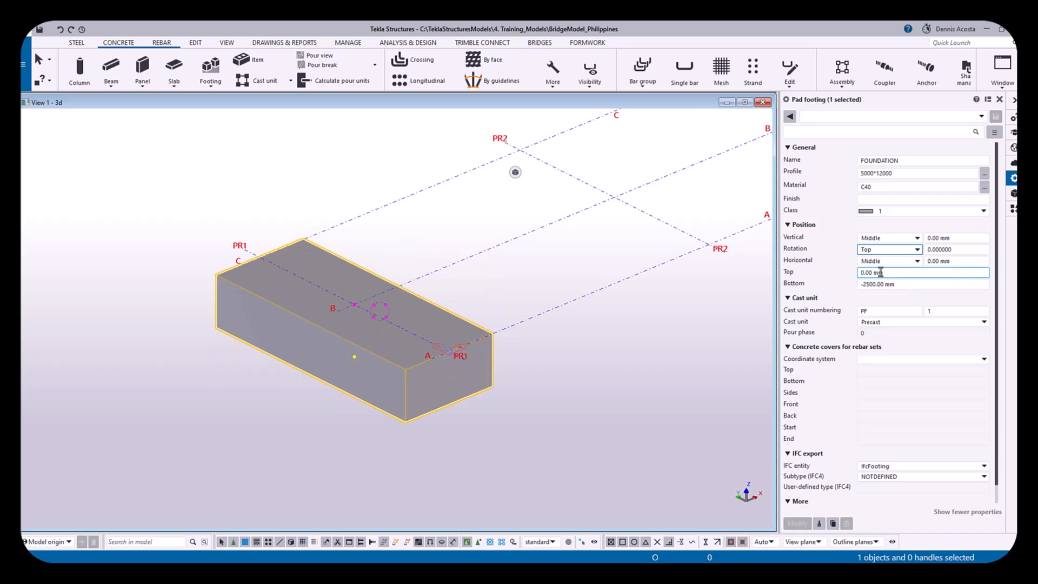
scroll(368, 317, up, 2)
click(461, 222)
ctrl+middle_drag(402, 377, 415, 402)
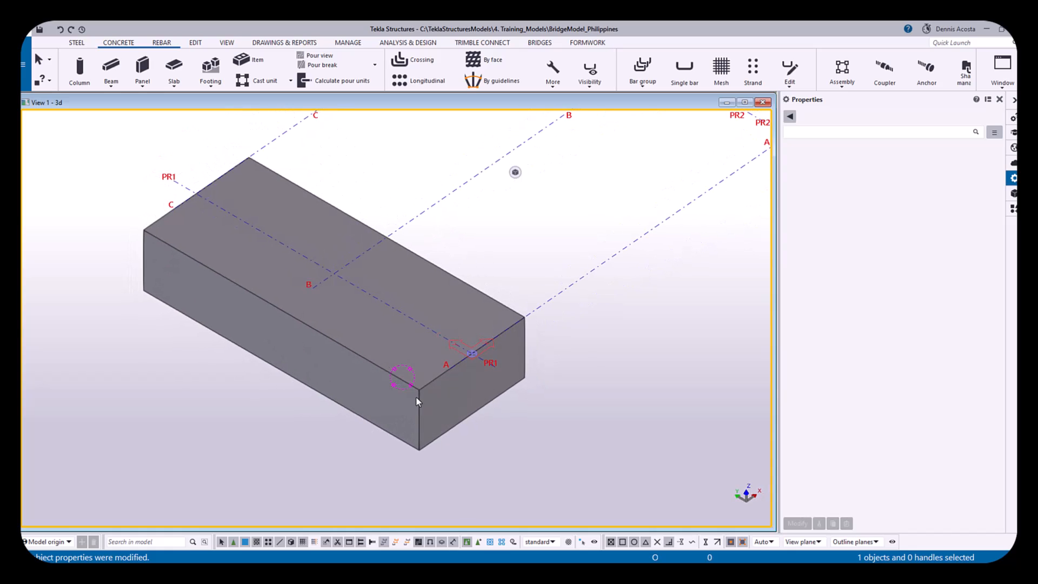
Delete the footing and recreate the 5000*12000 pad footing at B/PR1 with rotation Top
click(411, 365)
key(Delete)
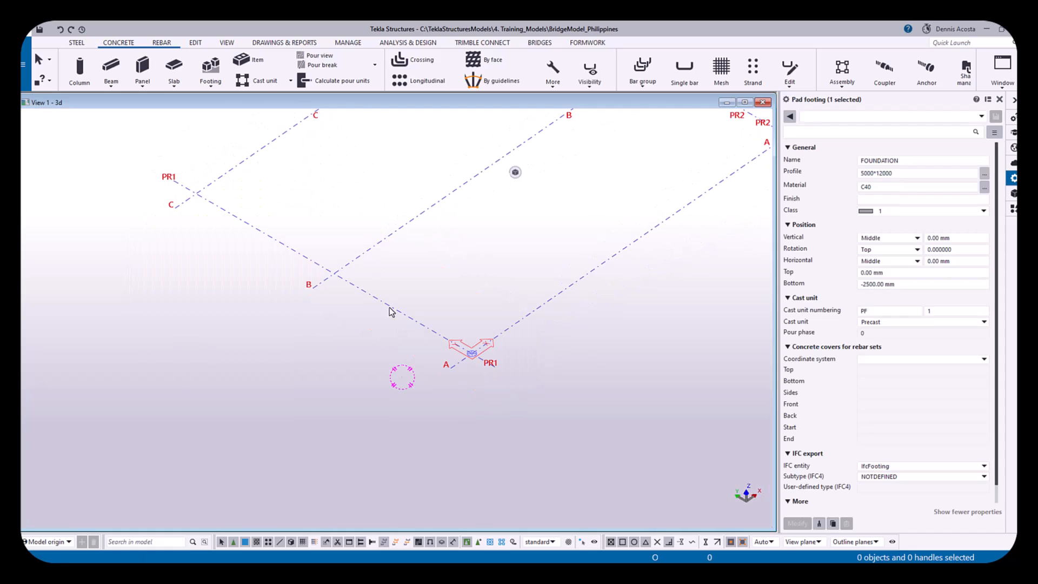
click(211, 66)
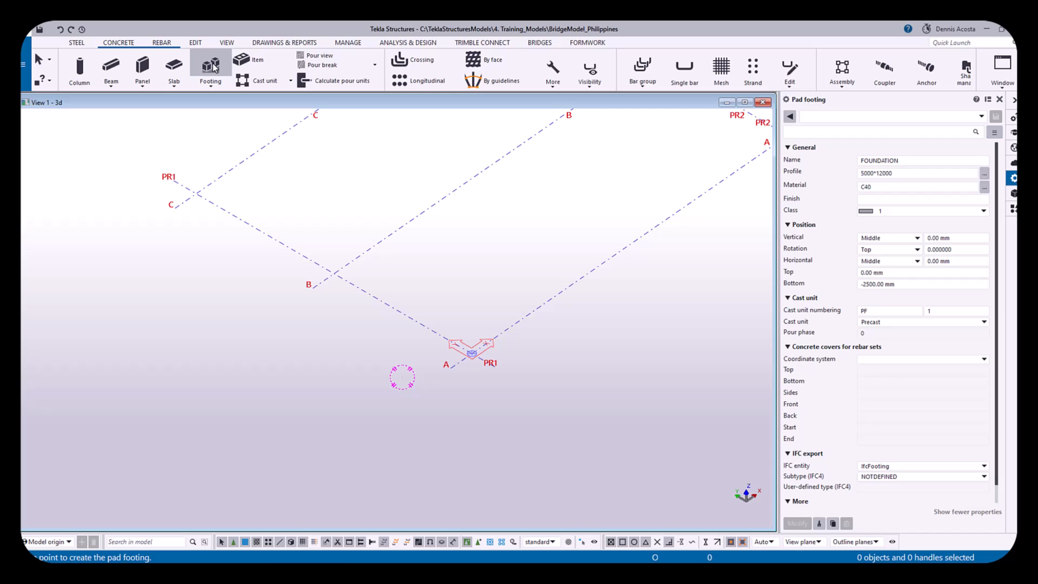
click(903, 172)
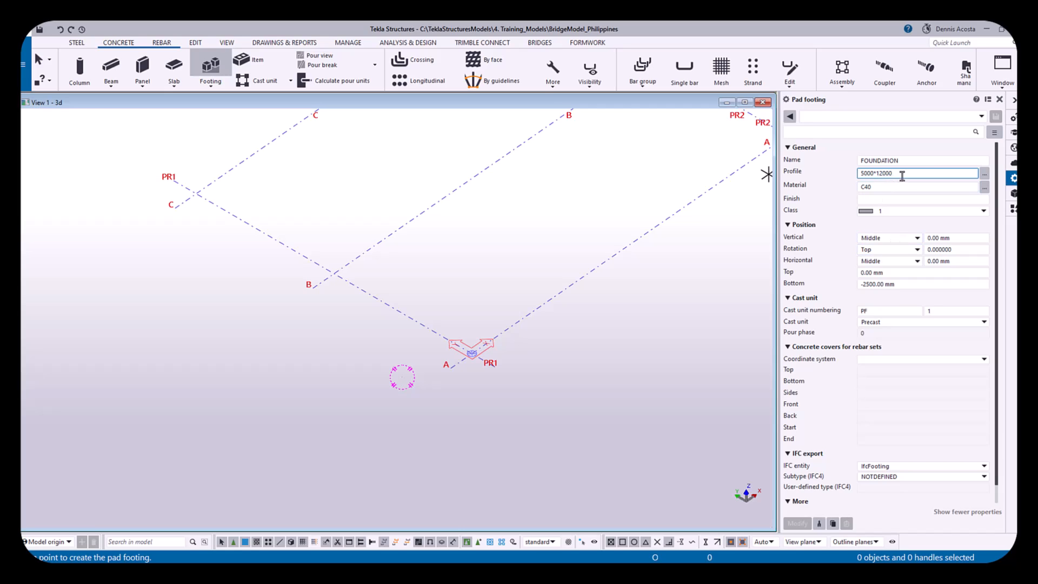
double_click(861, 174)
click(334, 275)
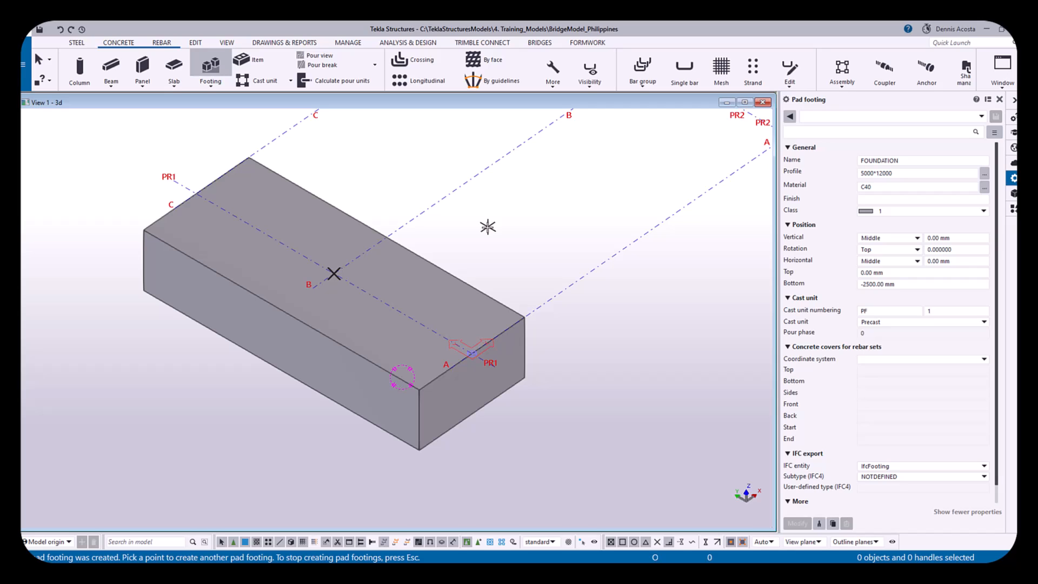
right_click(589, 187)
click(621, 195)
Set the concrete slab properties to thickness 2500, class 1 and depth position Behind, then exit the command
middle_drag(515, 277, 473, 334)
scroll(474, 335, down, 2)
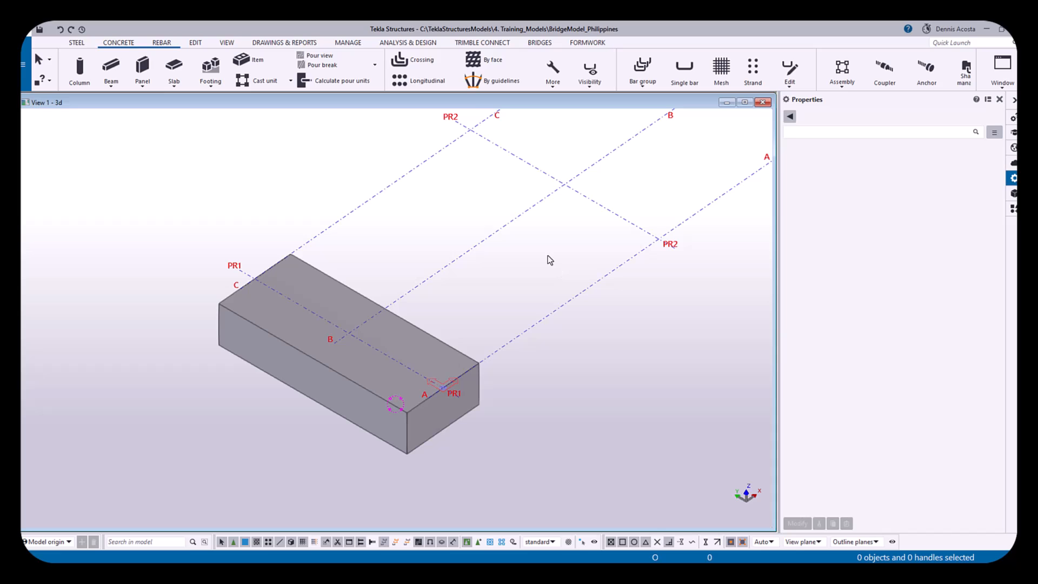
ctrl+middle_drag(546, 256, 411, 359)
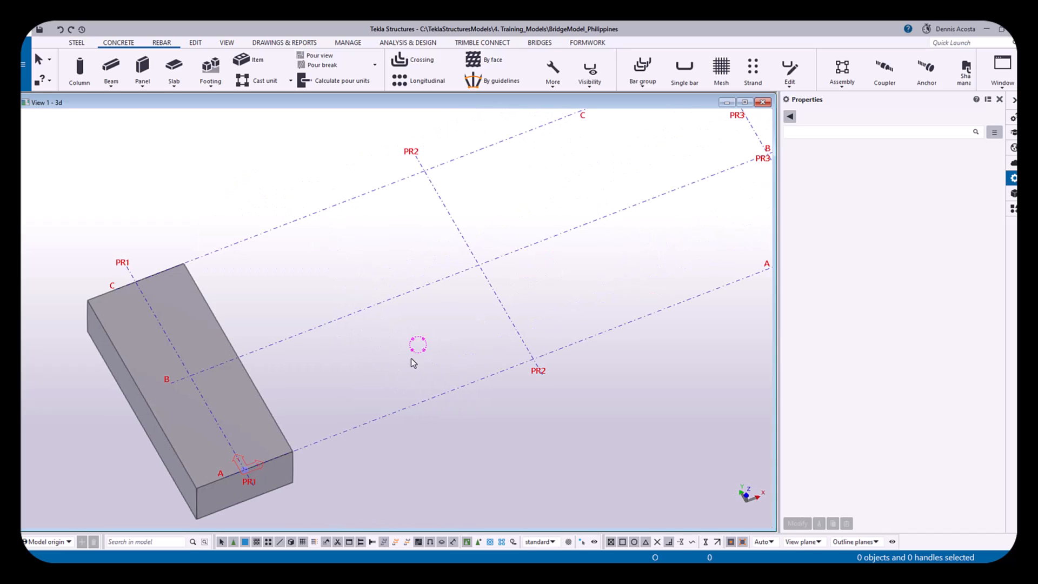
key(ctrl+p)
middle_drag(278, 322, 441, 308)
scroll(399, 263, up, 4)
middle_drag(399, 260, 440, 245)
click(174, 66)
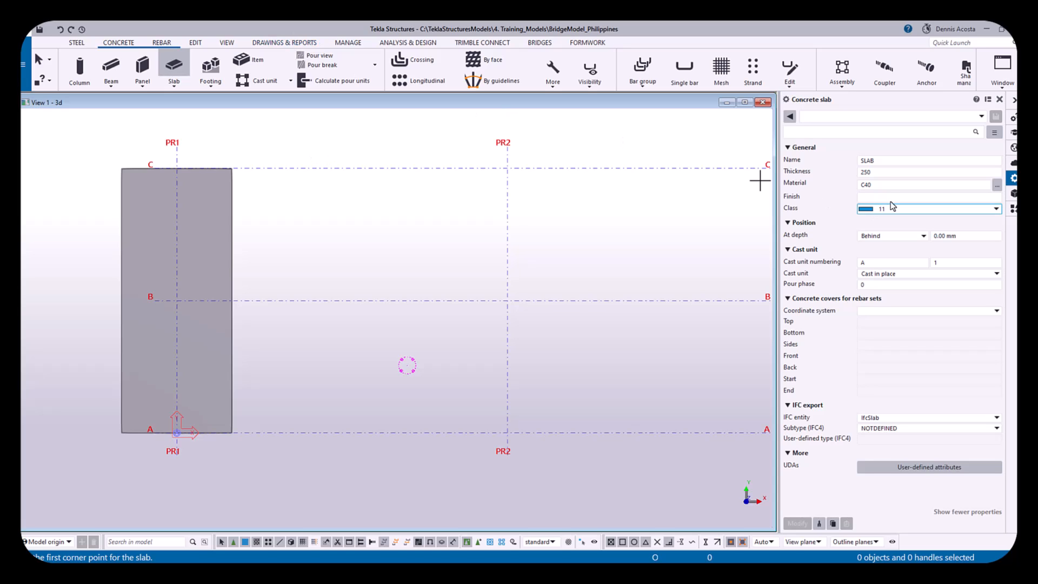
click(874, 172)
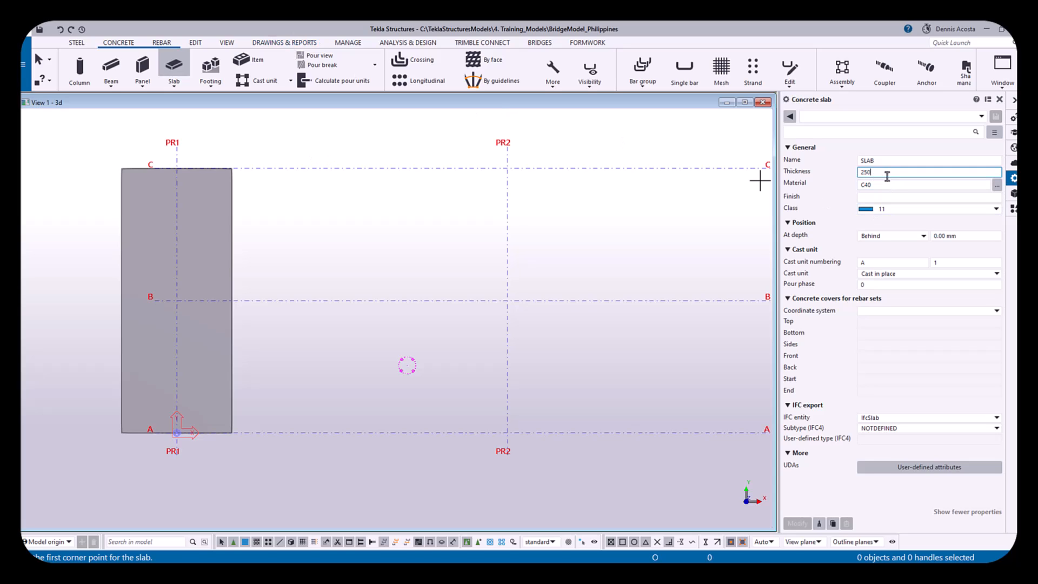
click(914, 209)
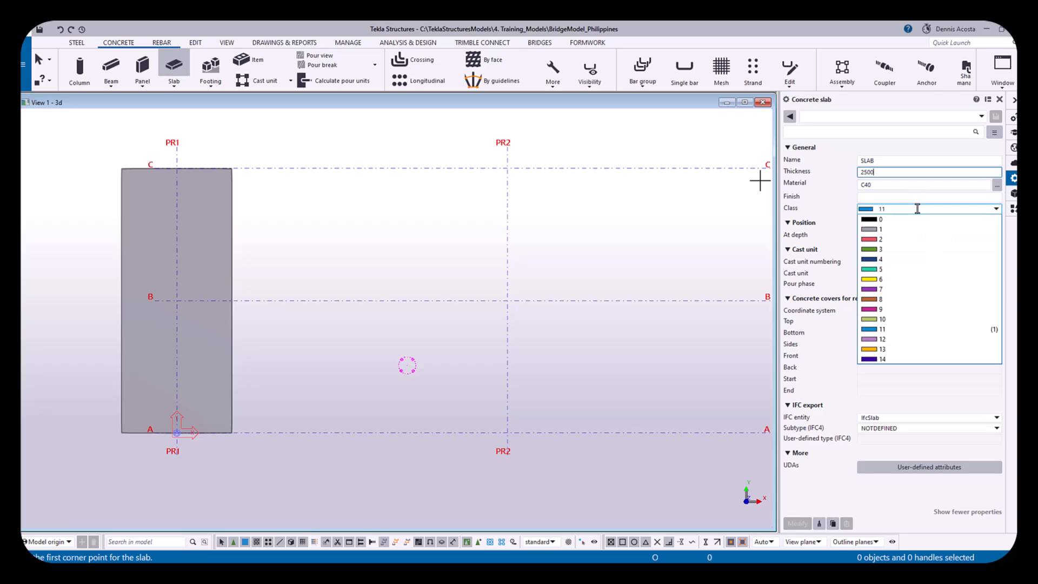
click(881, 231)
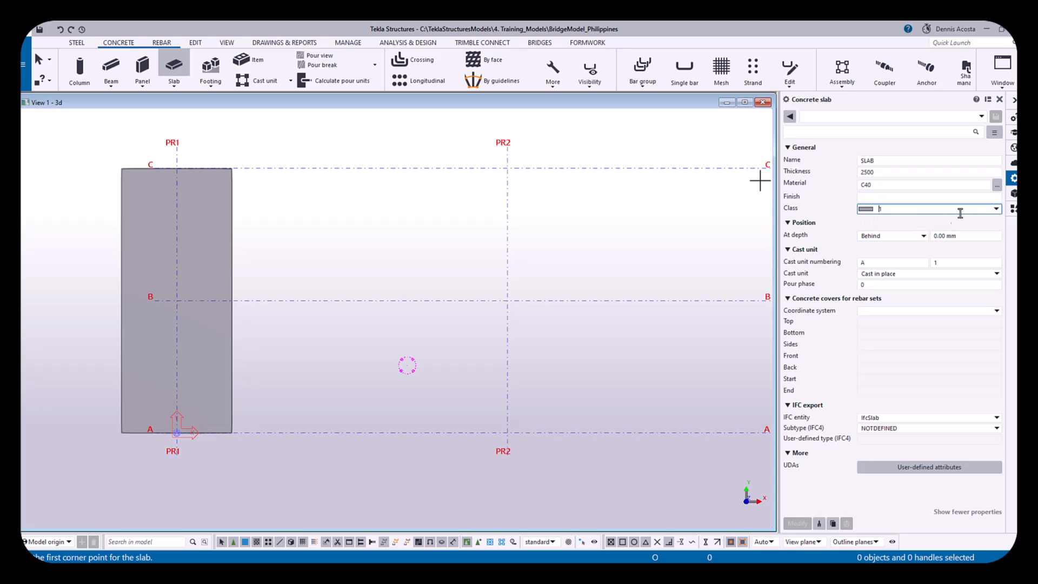
click(924, 237)
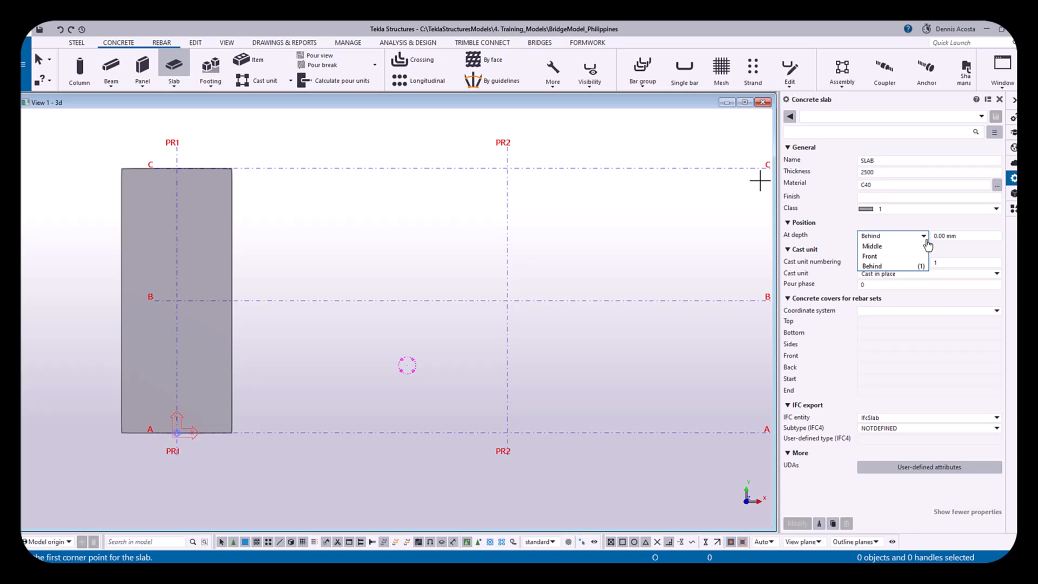
click(884, 237)
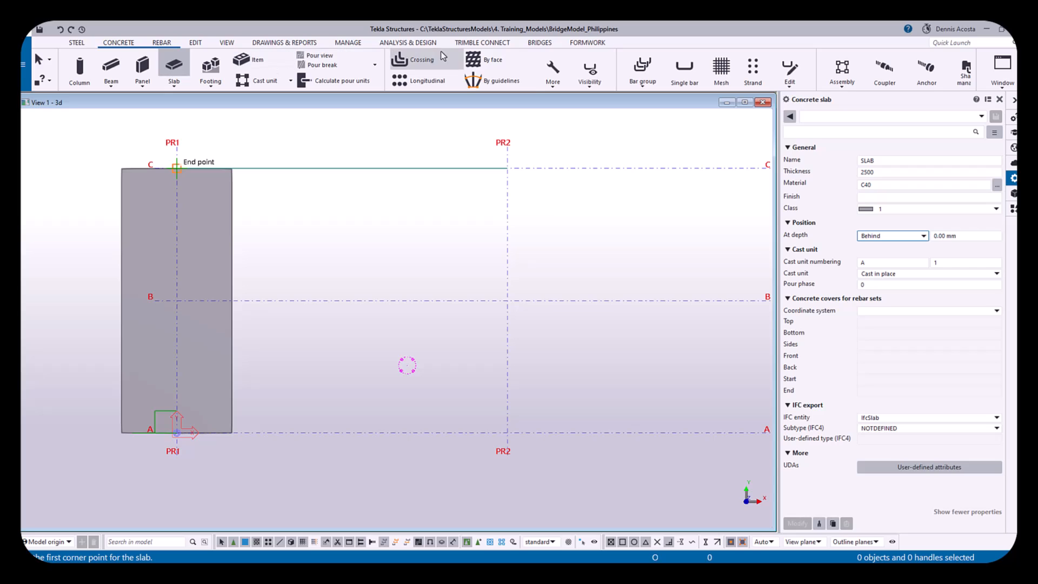
right_click(482, 146)
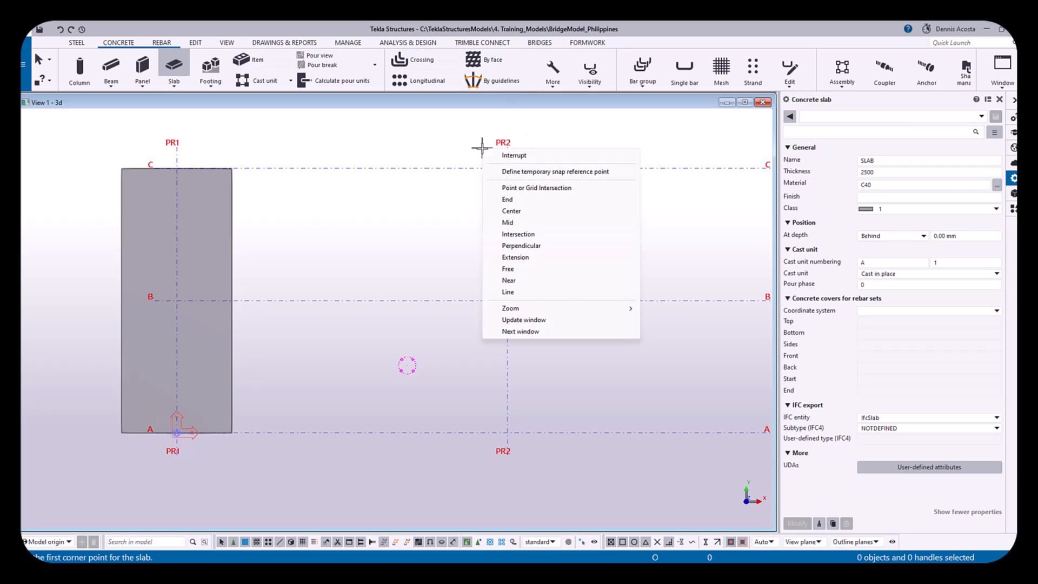
click(508, 156)
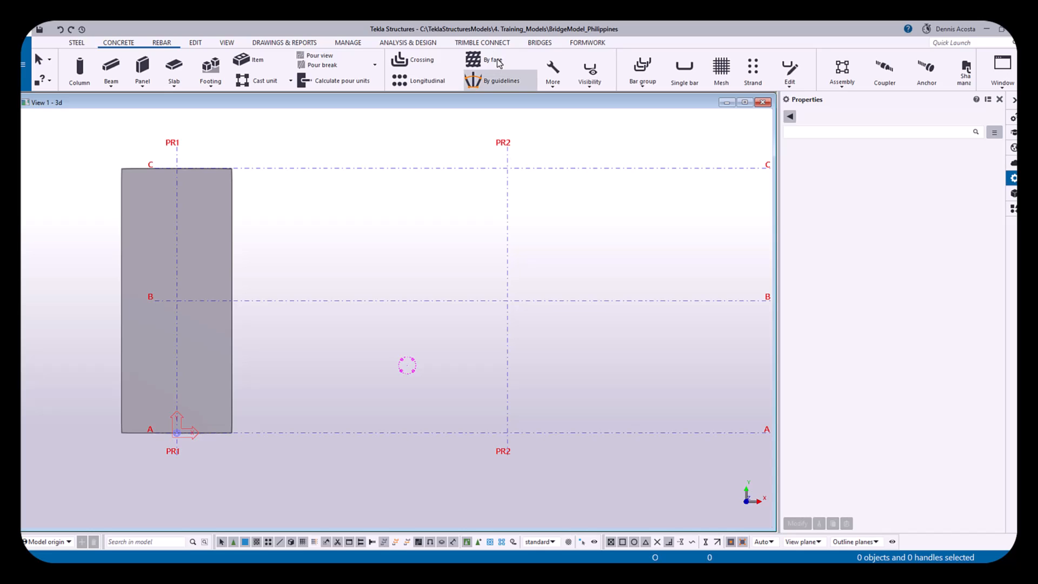
Create a rectangular slab in plan from C/PR2, 5000 mm along line C, perpendicular to line A and back to A/PR2
click(174, 67)
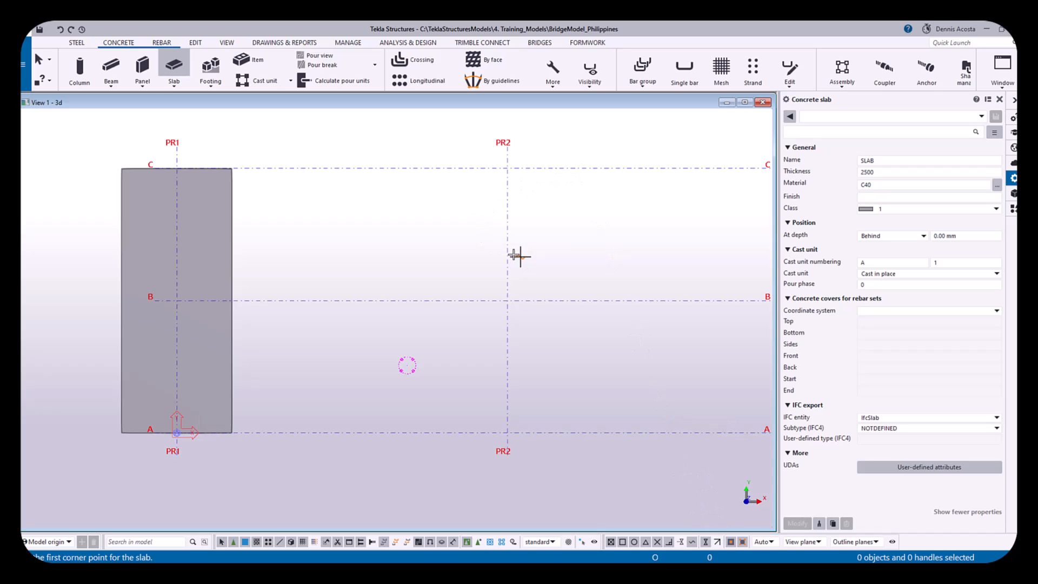
middle_drag(474, 248, 460, 269)
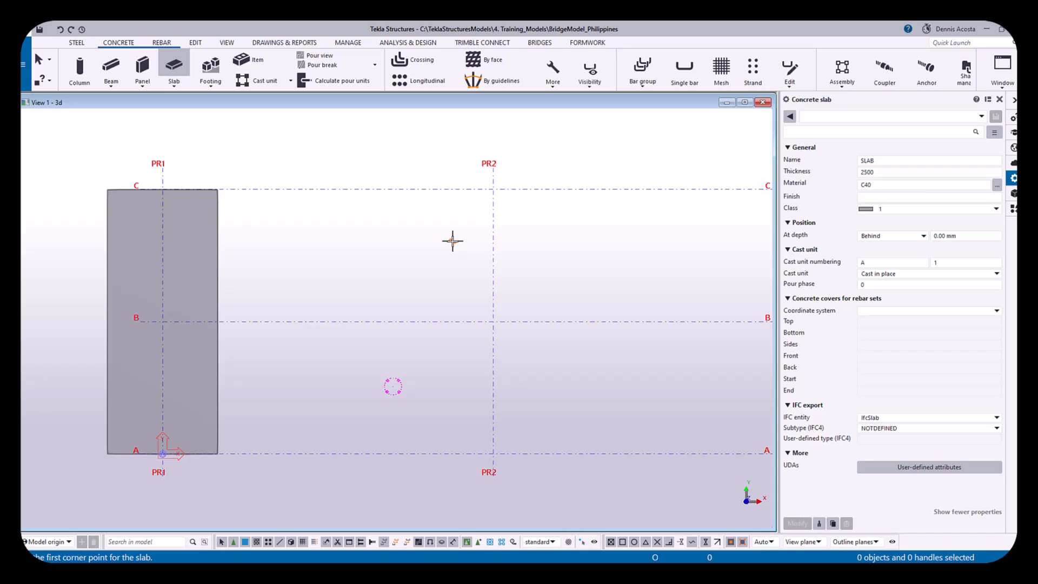
click(493, 189)
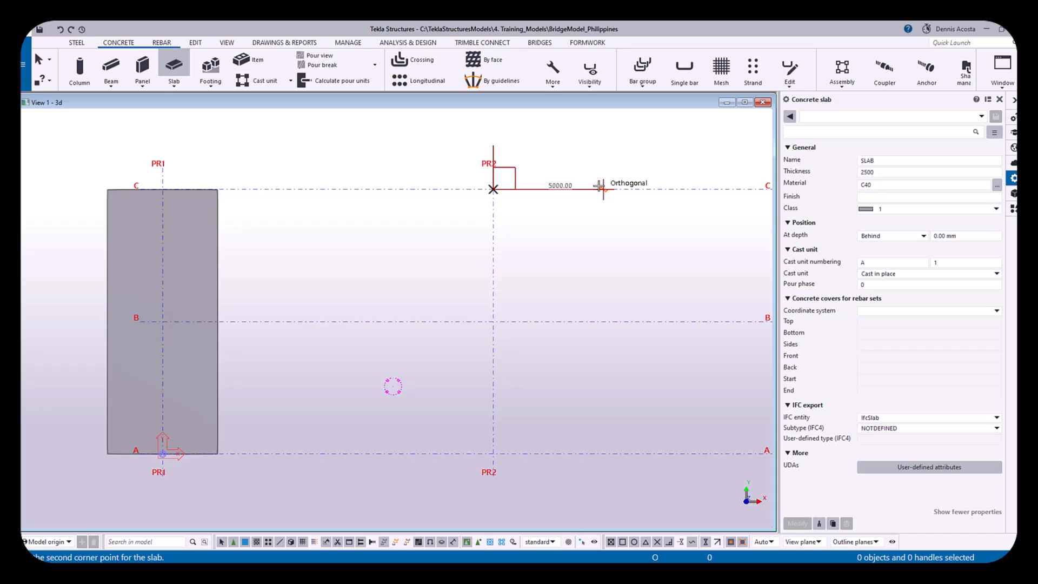
scroll(599, 186, up, 2)
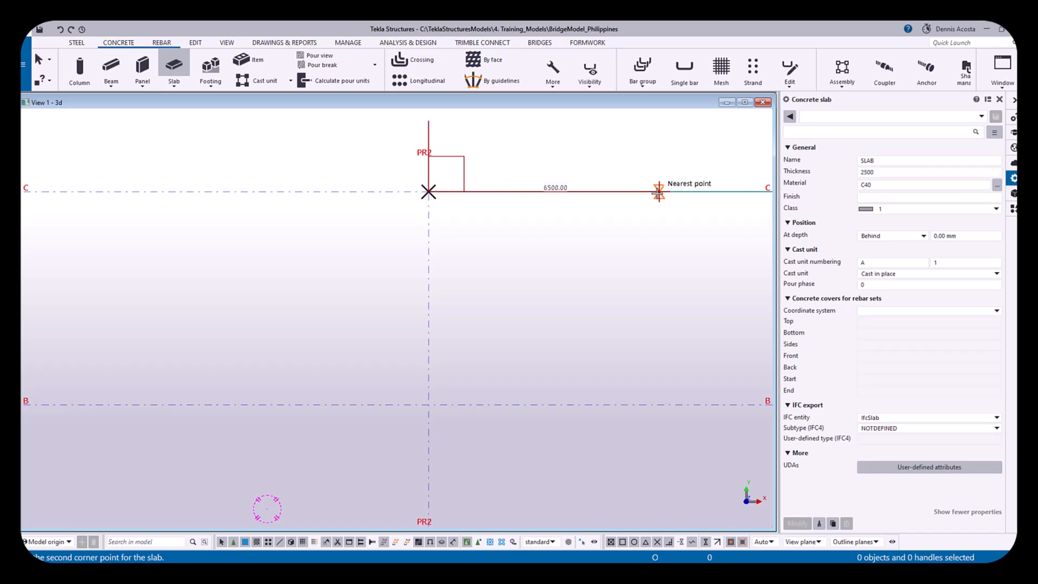
text(5000)
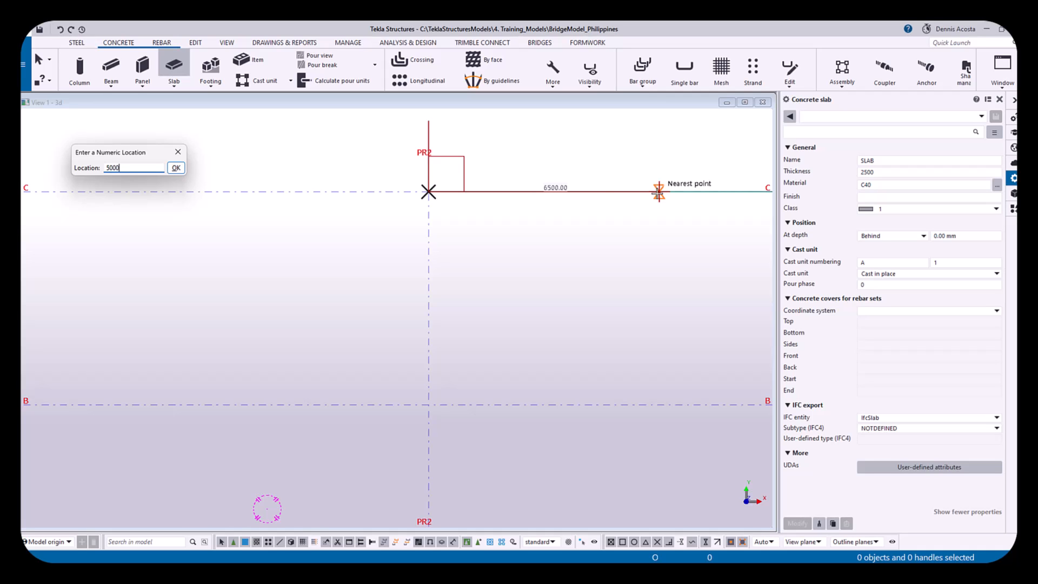
key(Return)
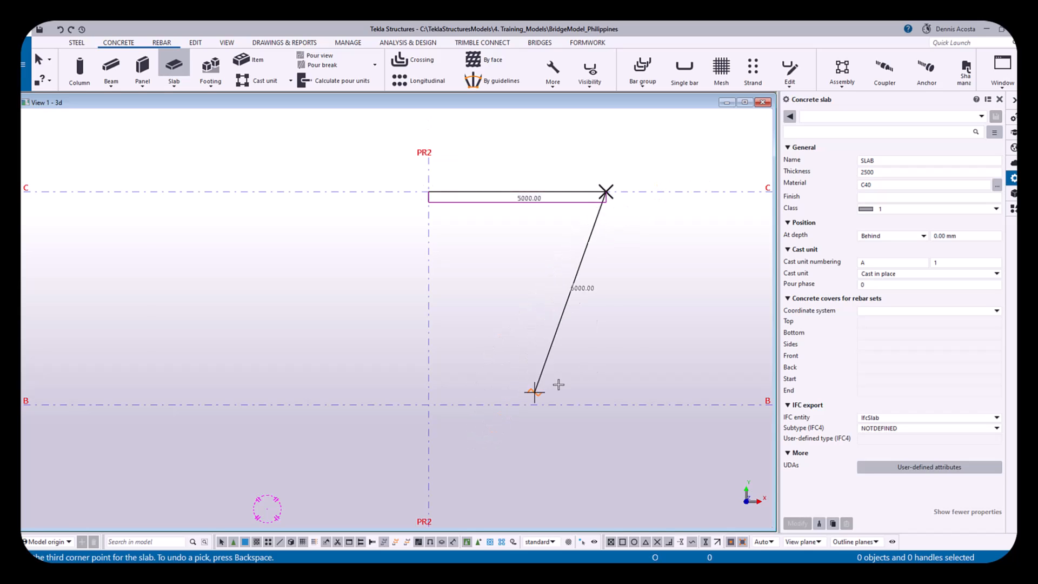
scroll(630, 336, down, 1)
scroll(617, 354, down, 3)
middle_drag(605, 399, 626, 276)
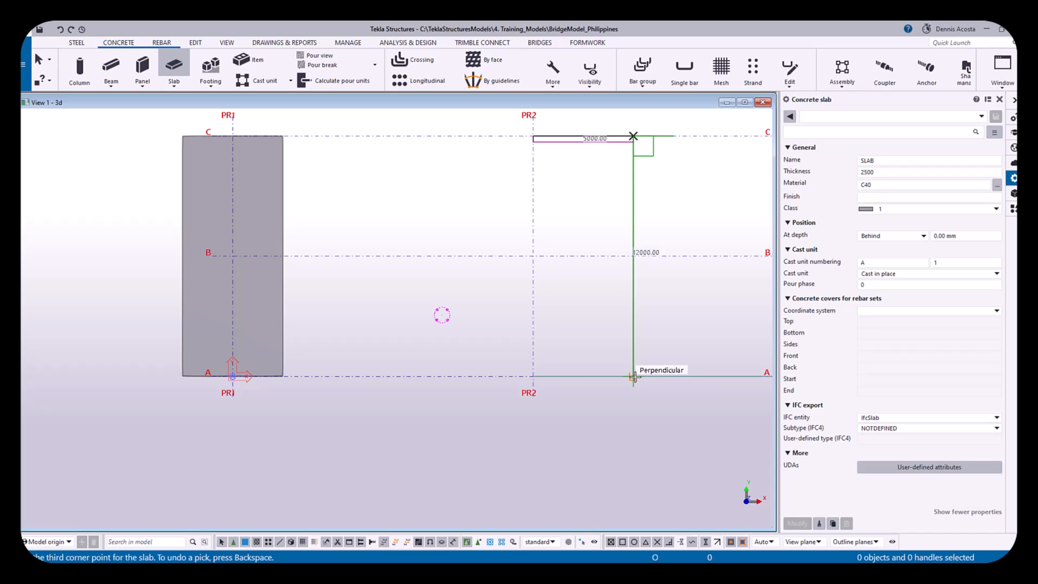
click(634, 377)
click(533, 376)
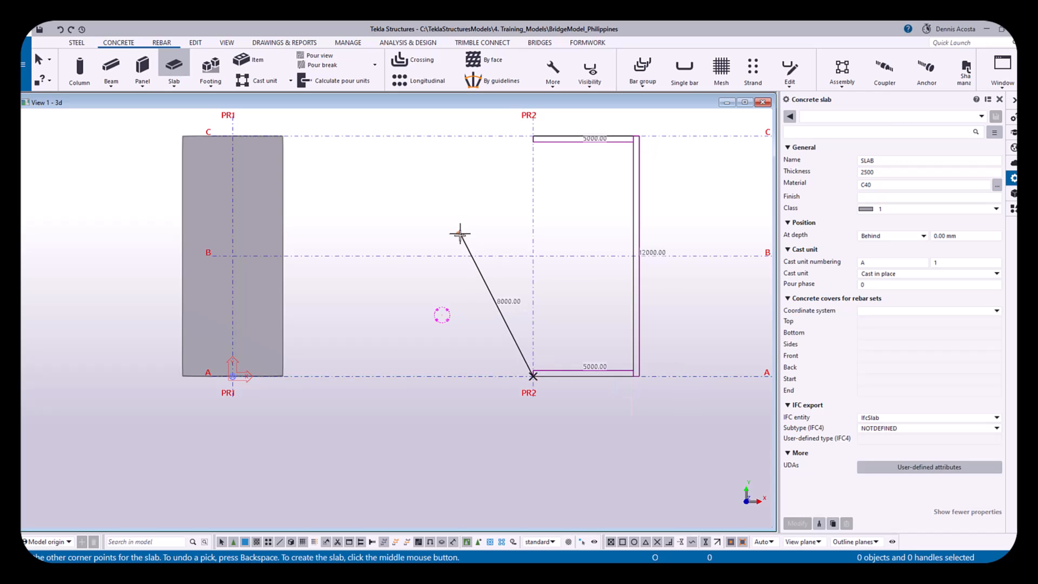
middle_click(456, 191)
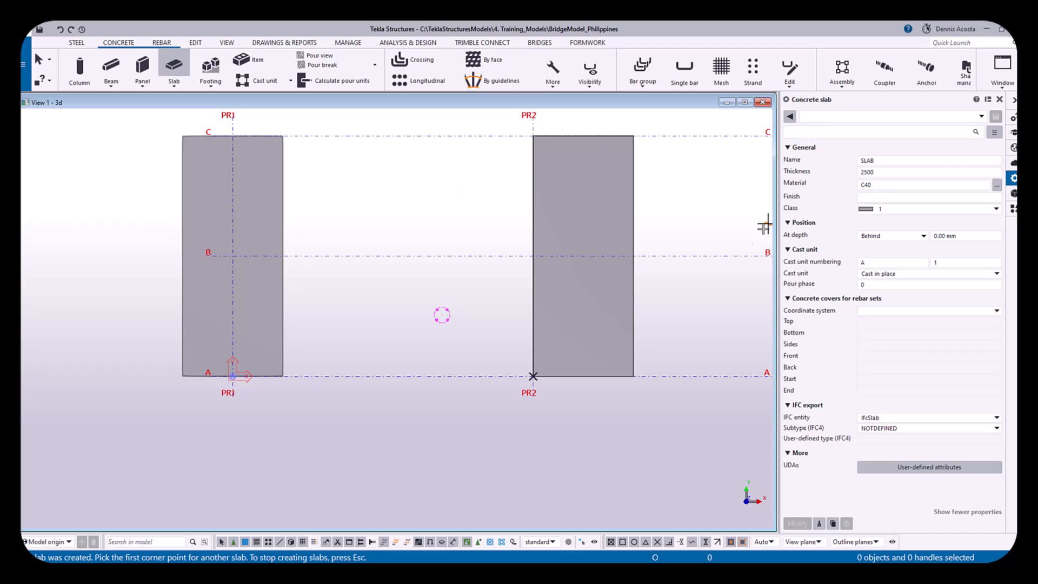
key(ctrl+p)
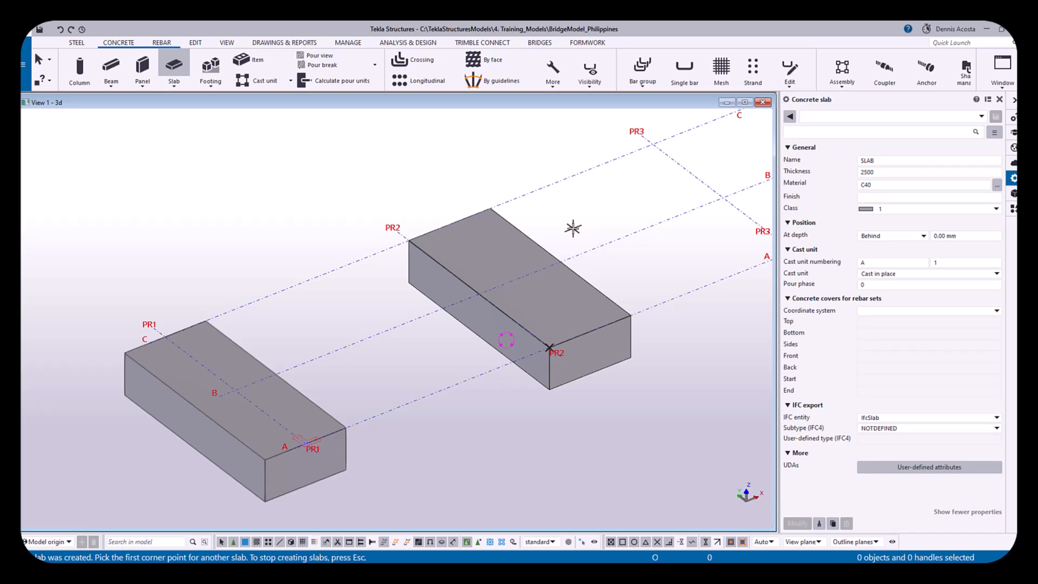
right_click(474, 187)
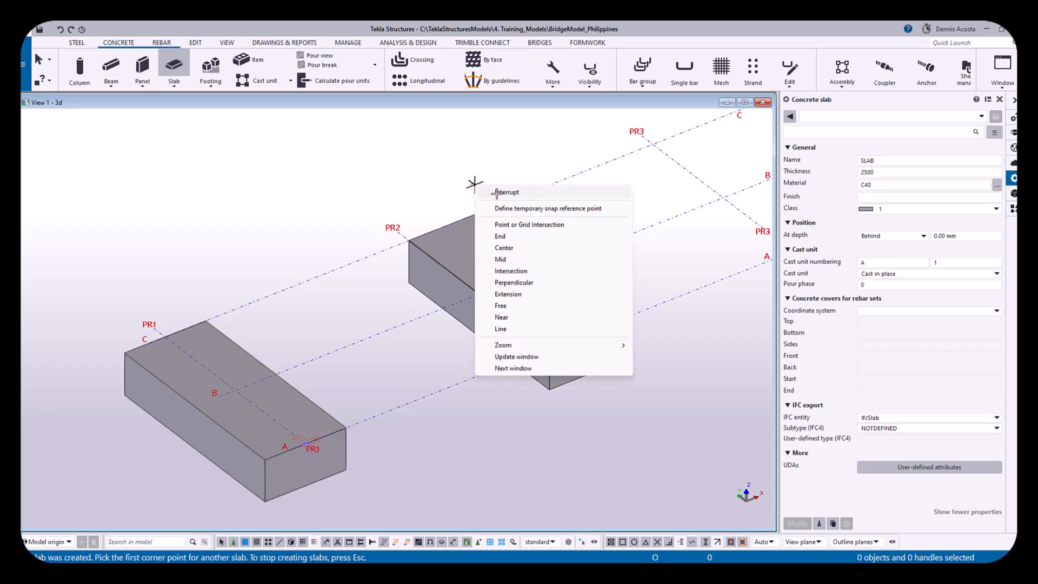
click(494, 194)
Stop creating slabs, switch the view to plan and select the slab at PR2
middle_drag(539, 213, 524, 225)
key(ctrl+p)
scroll(303, 259, up, 3)
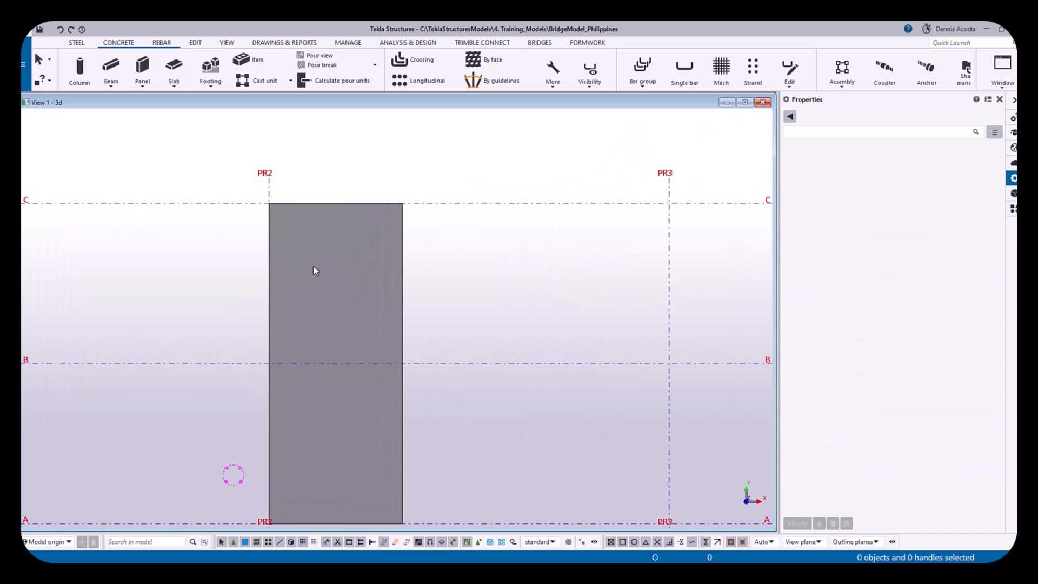
middle_drag(316, 259, 476, 256)
scroll(478, 260, down, 3)
click(478, 249)
scroll(478, 248, up, 3)
right_click(595, 176)
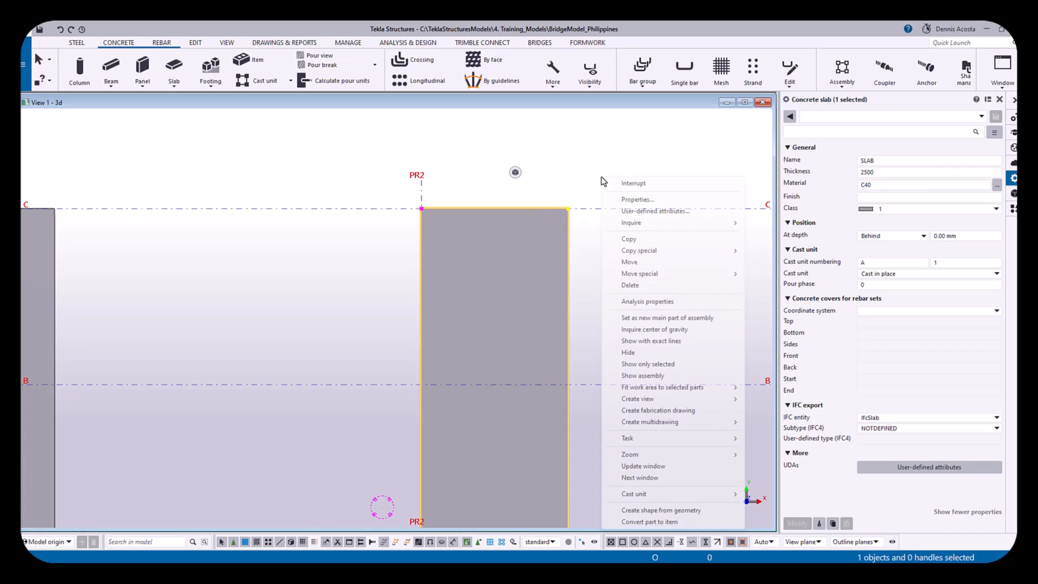
click(523, 238)
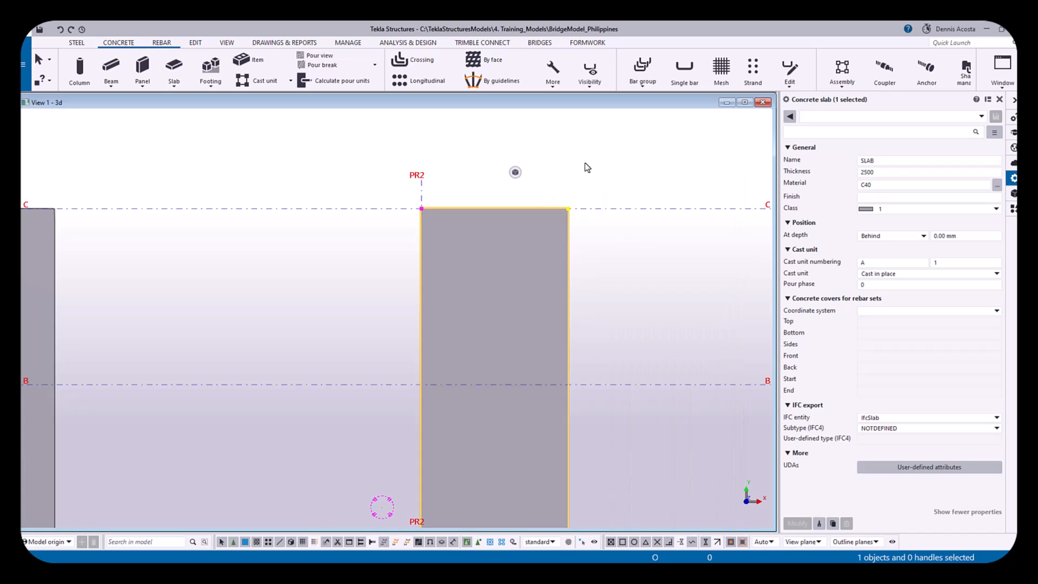
click(586, 163)
click(523, 253)
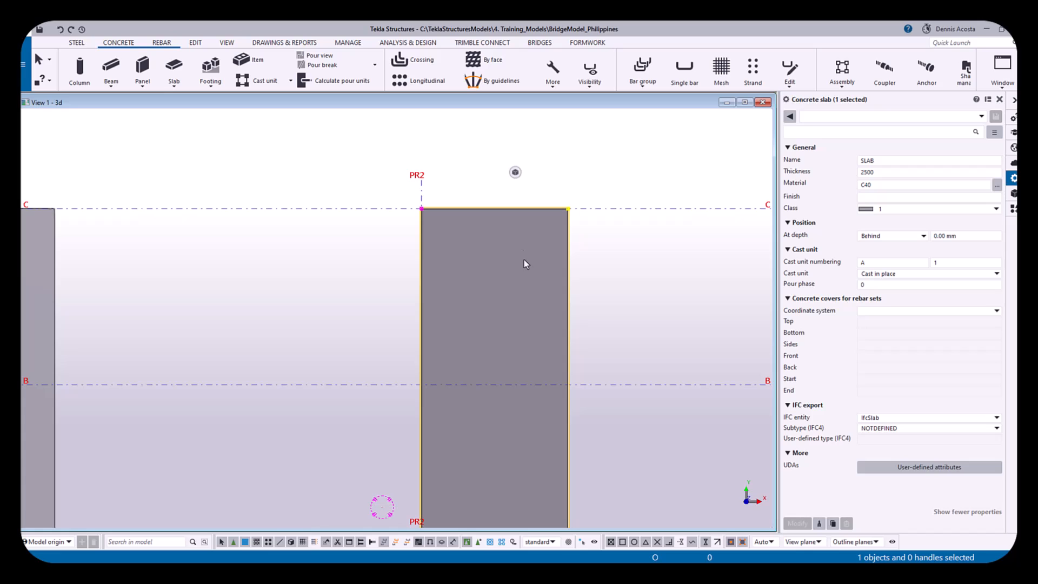
scroll(523, 265, down, 3)
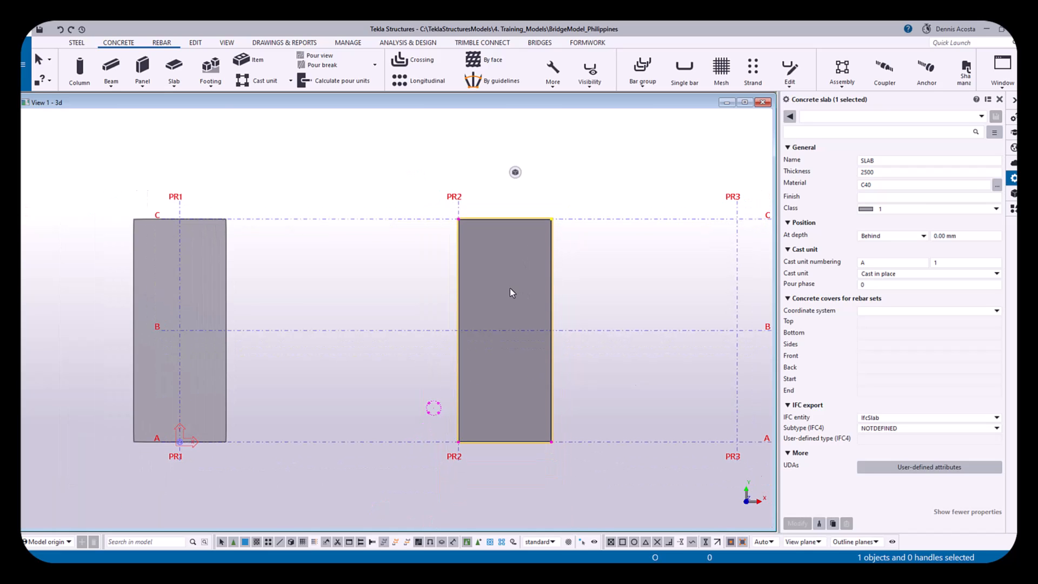
scroll(510, 288, up, 1)
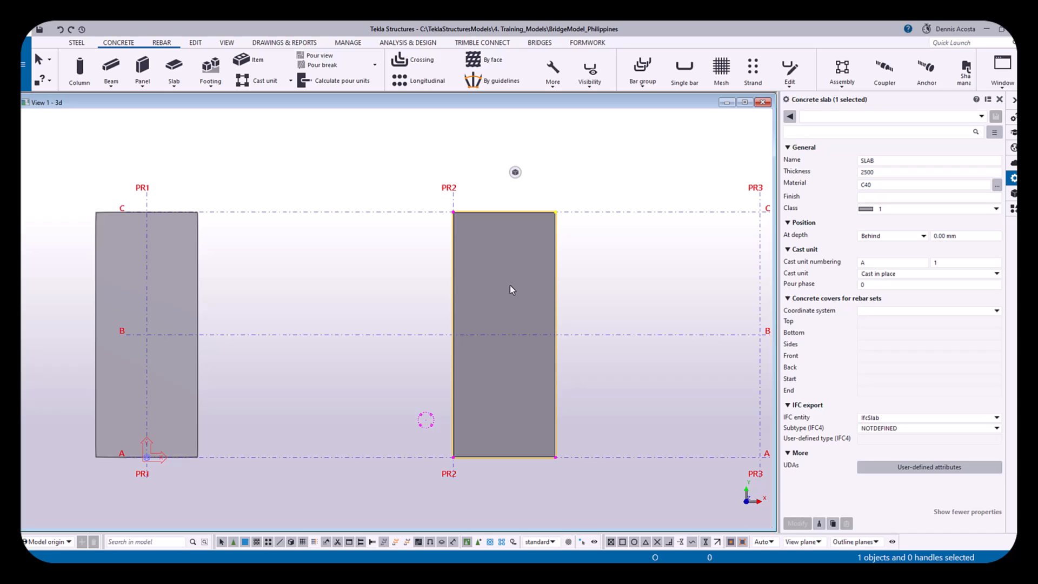
Move the slab from the midpoint of its edge on line C to grid intersection C/PR2, centring it on PR2
right_click(527, 248)
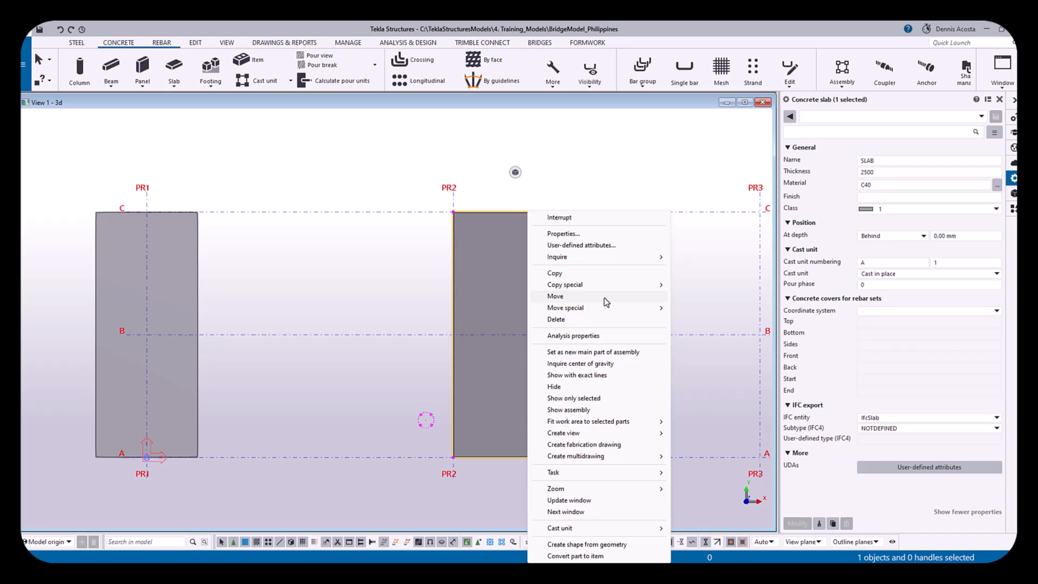
mouse_move(620, 308)
click(626, 304)
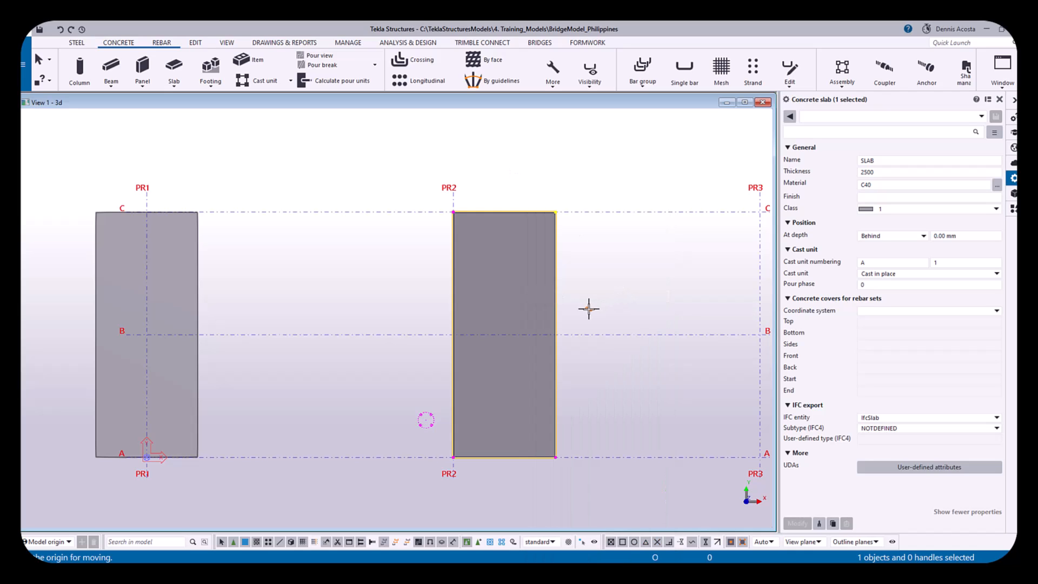
click(504, 212)
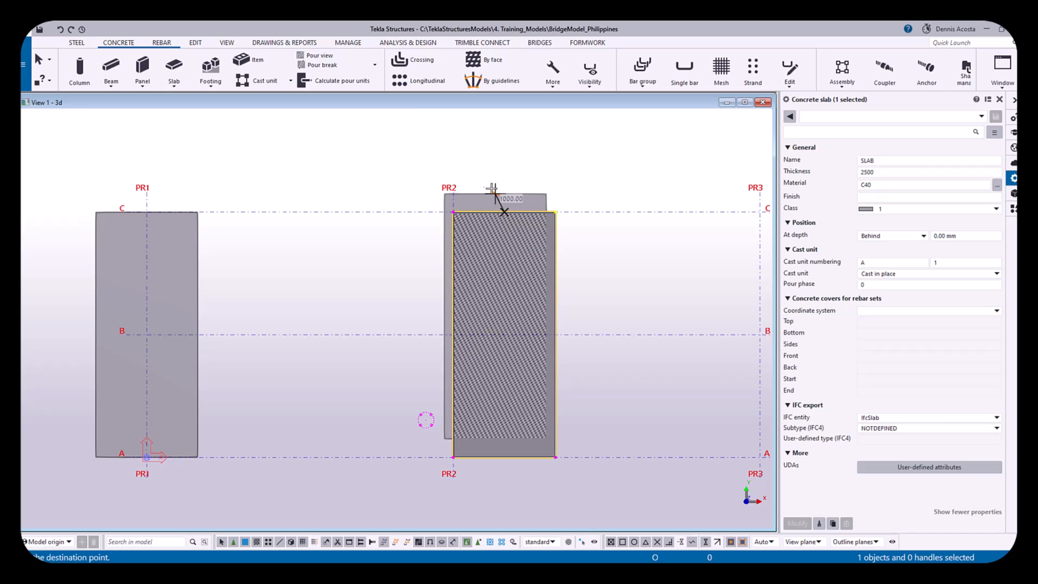
click(453, 211)
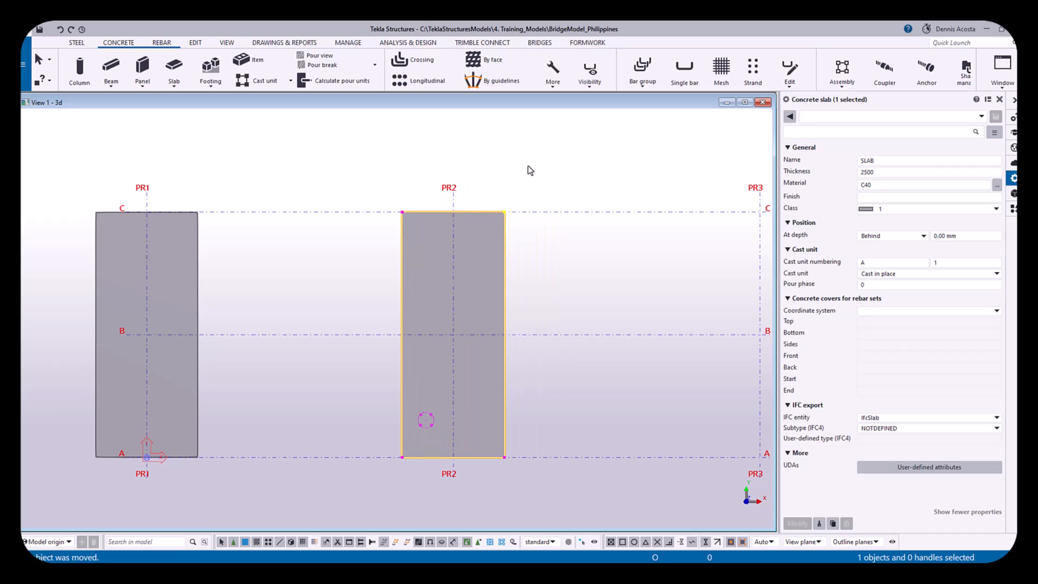
Examine the moved slab at PR2 in 3D next to the pad footing at PR1
click(530, 171)
scroll(531, 225, up, 1)
click(491, 265)
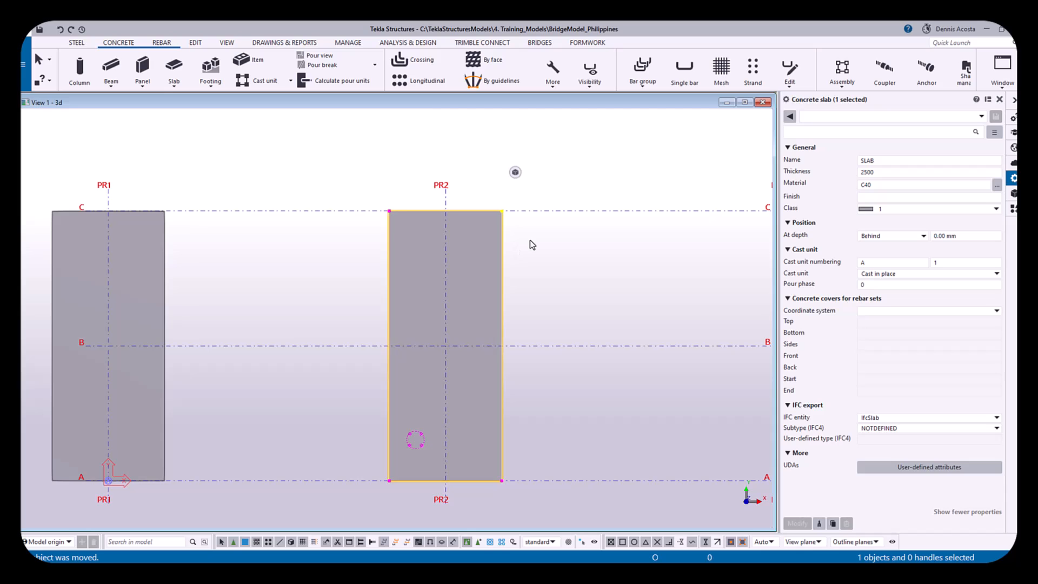
scroll(530, 243, down, 1)
ctrl+middle_drag(492, 384, 590, 265)
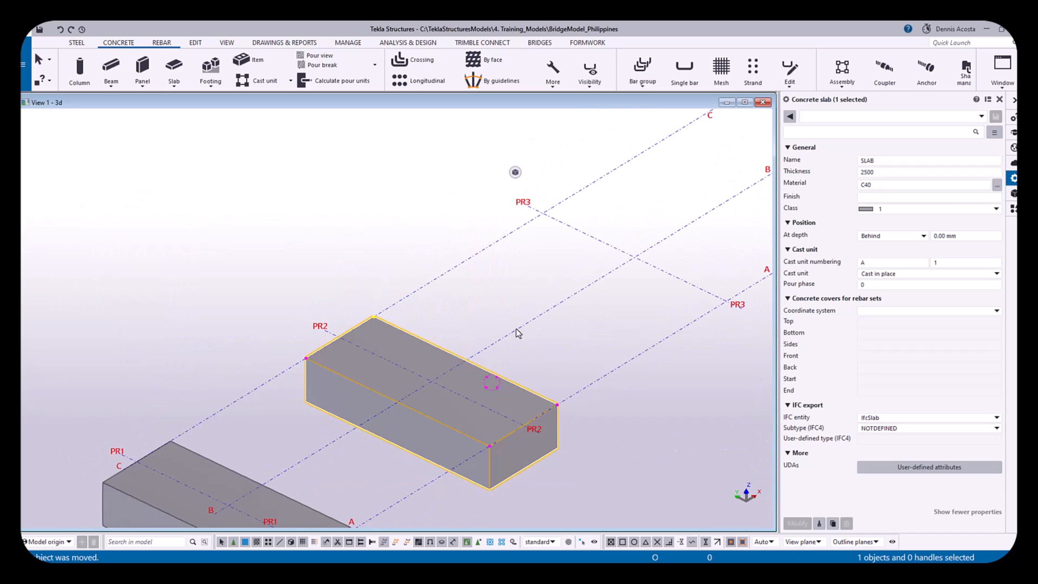
middle_drag(517, 331, 553, 252)
scroll(553, 253, down, 4)
ctrl+middle_drag(542, 330, 513, 319)
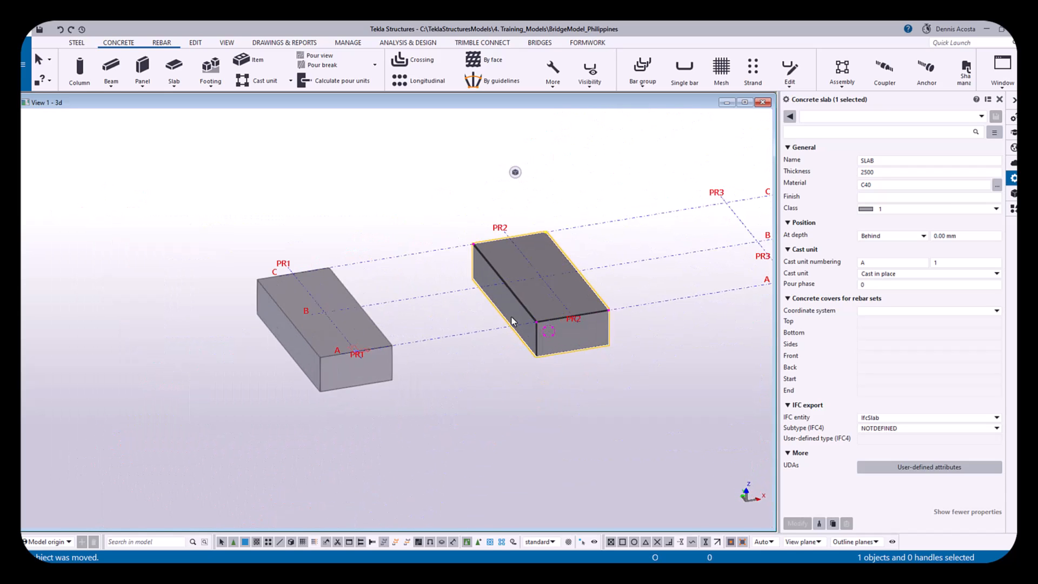
scroll(513, 319, up, 2)
Compare the properties of the pad footing at PR1 with those of the concrete slab at PR2
click(301, 342)
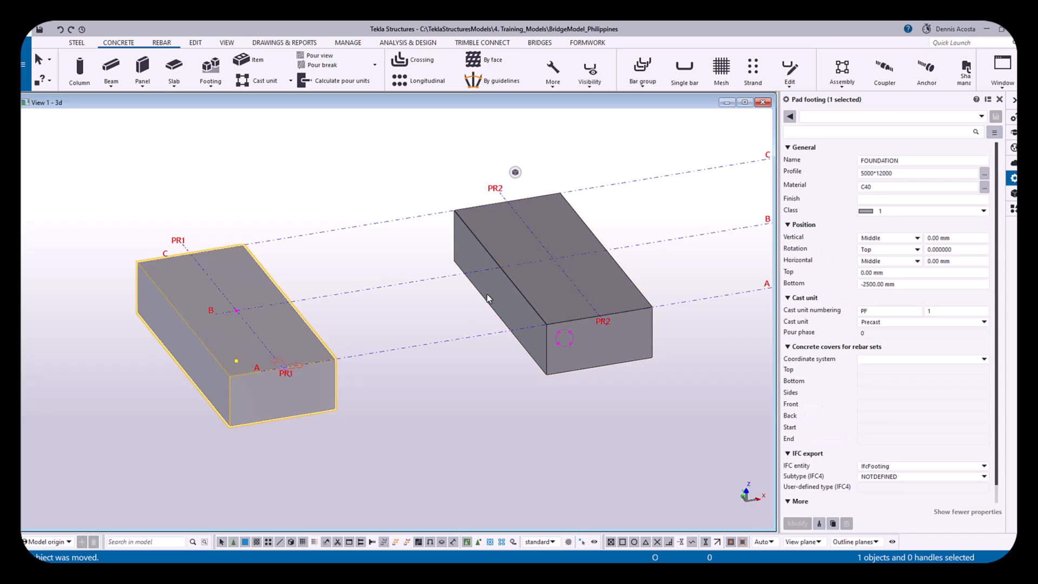
click(537, 285)
click(298, 339)
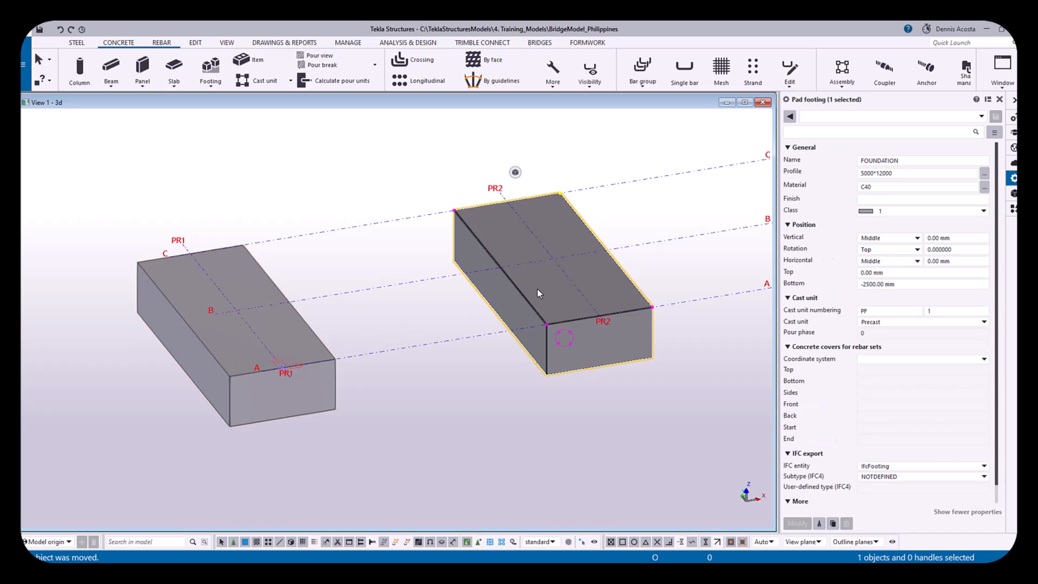
click(537, 288)
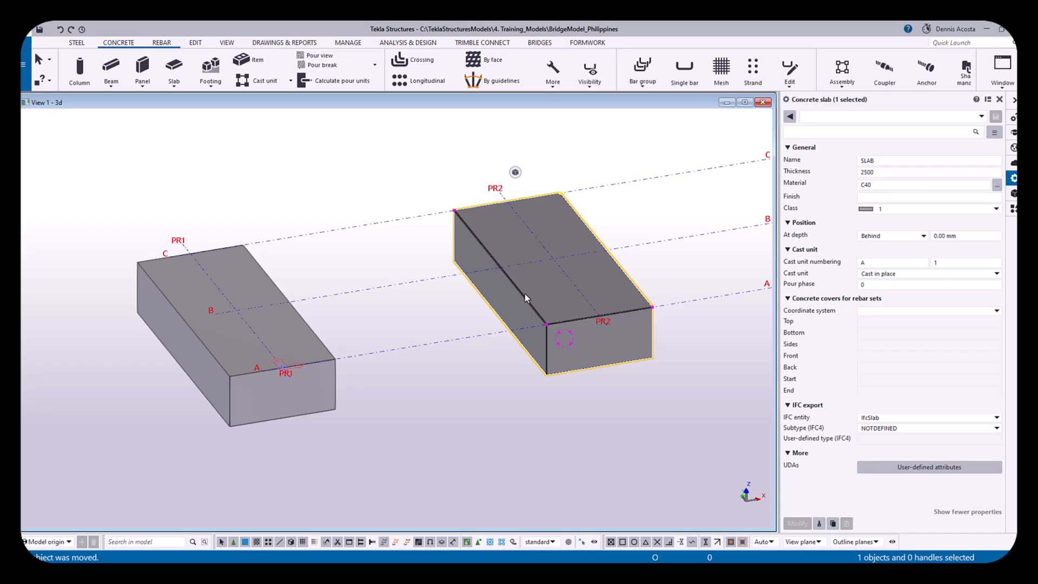
scroll(570, 304, up, 3)
scroll(569, 304, down, 3)
middle_drag(570, 304, 505, 333)
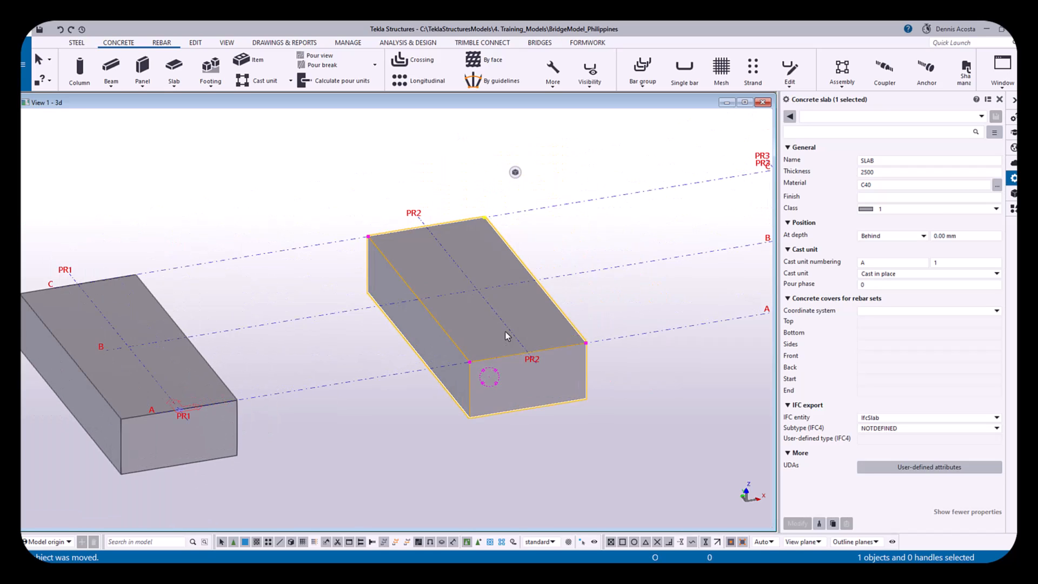
click(544, 258)
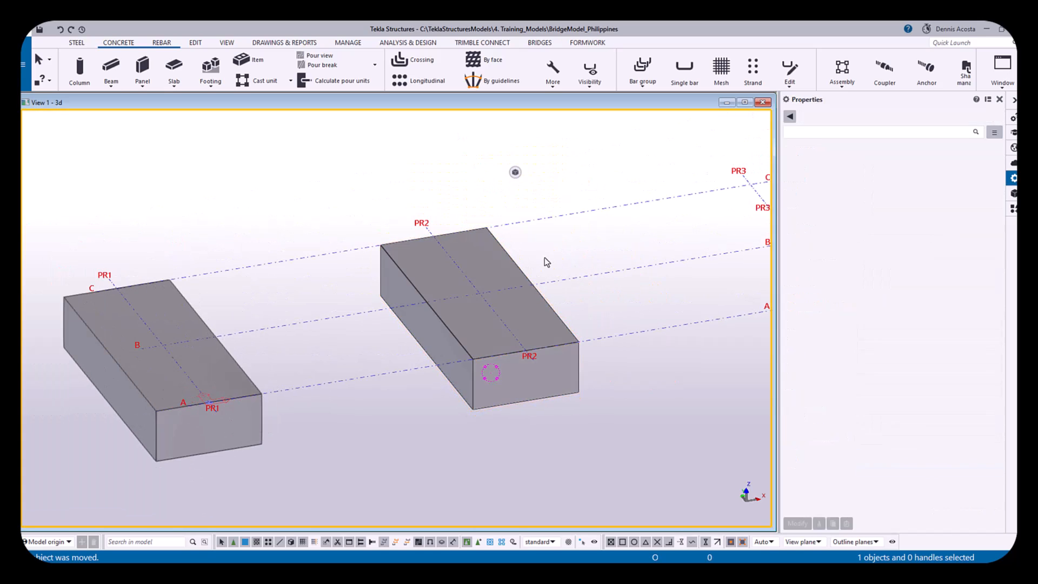
click(489, 268)
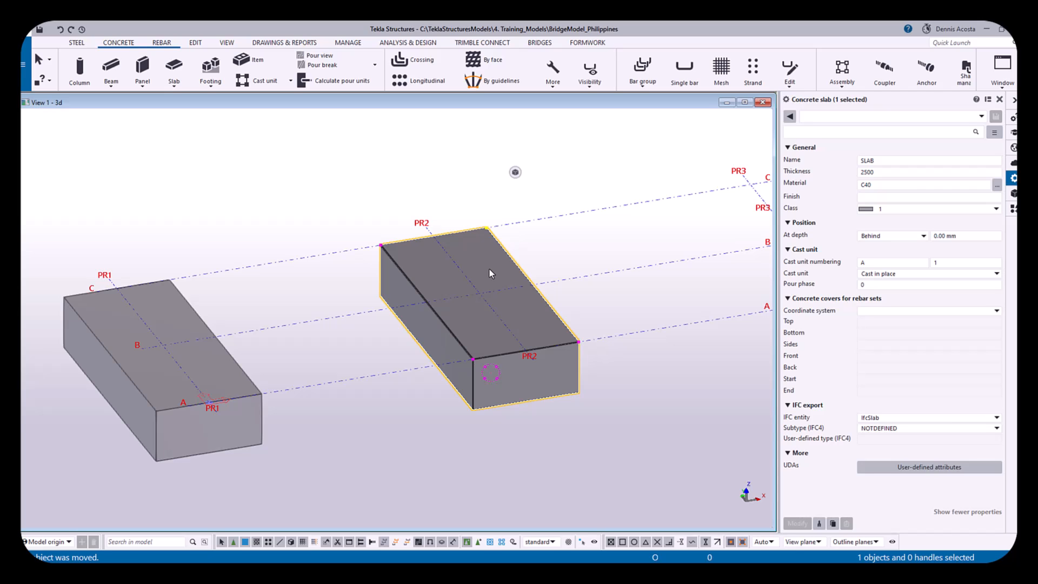
In plan, make a diagonal line cut across the pad footing's corner on line C, on the side facing away from PR2
middle_drag(140, 411, 233, 387)
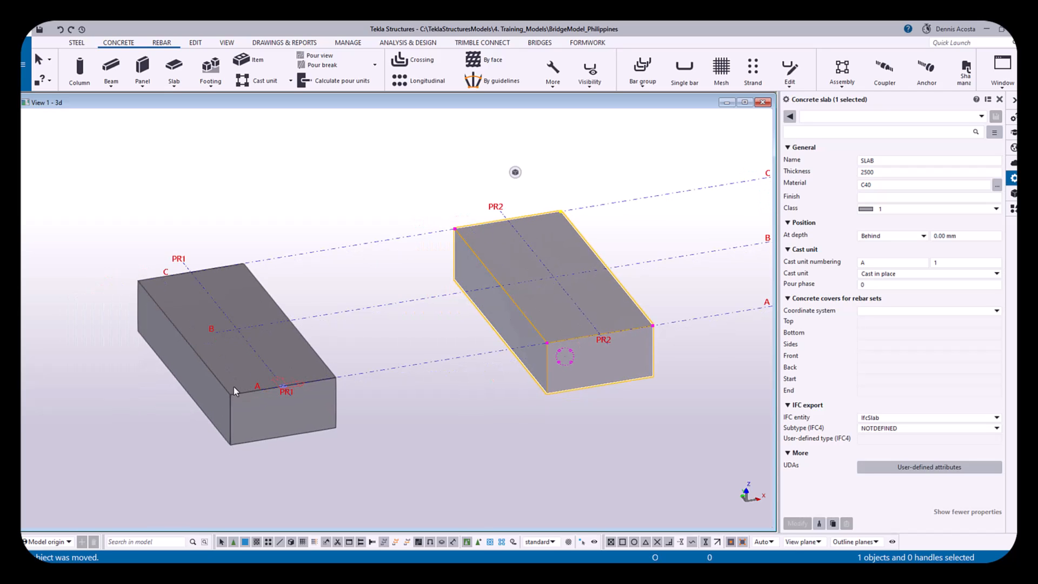
key(ctrl+p)
middle_drag(145, 299, 391, 301)
scroll(301, 245, up, 4)
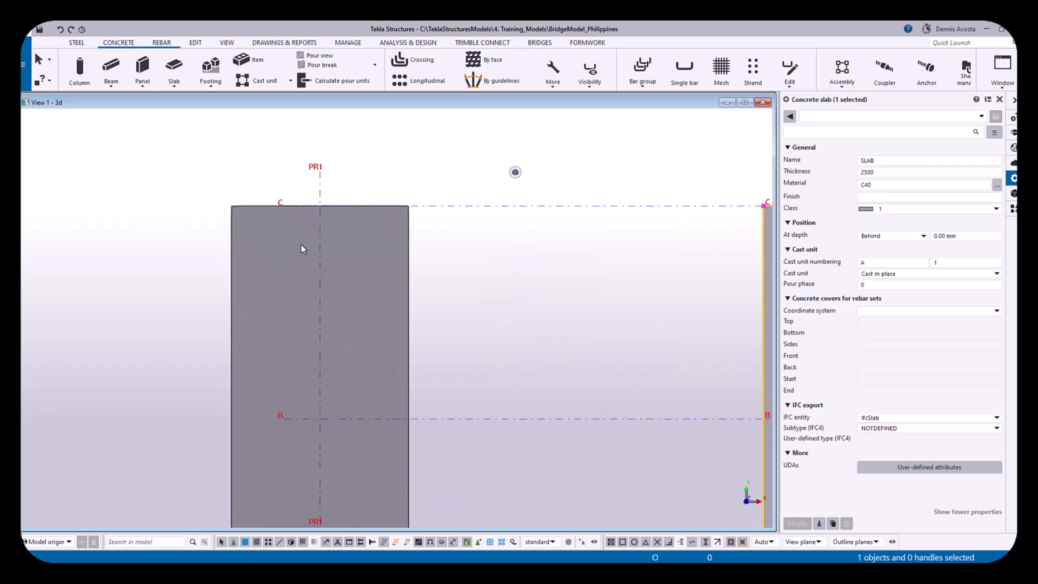
click(195, 43)
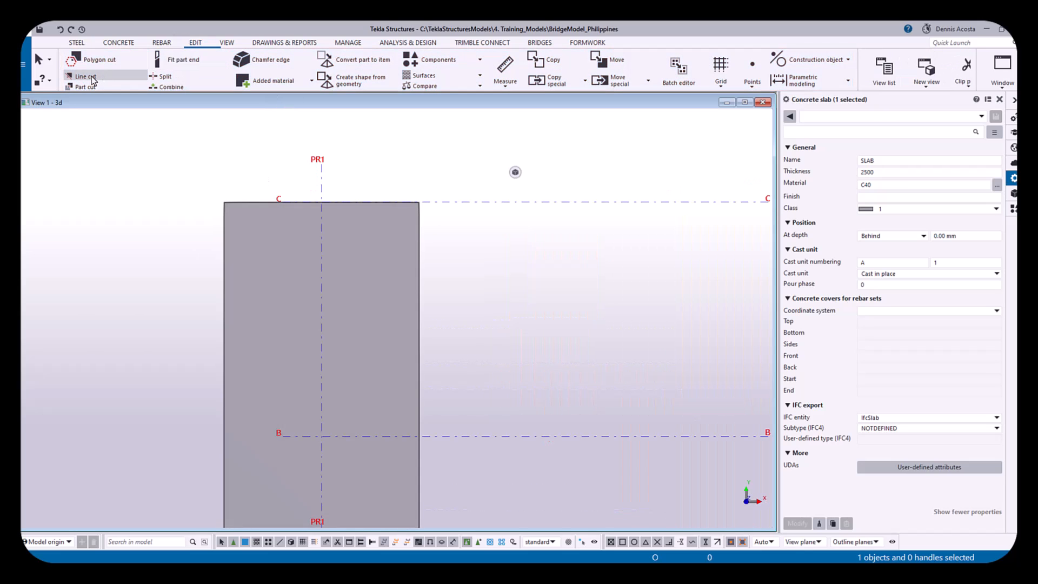
click(92, 76)
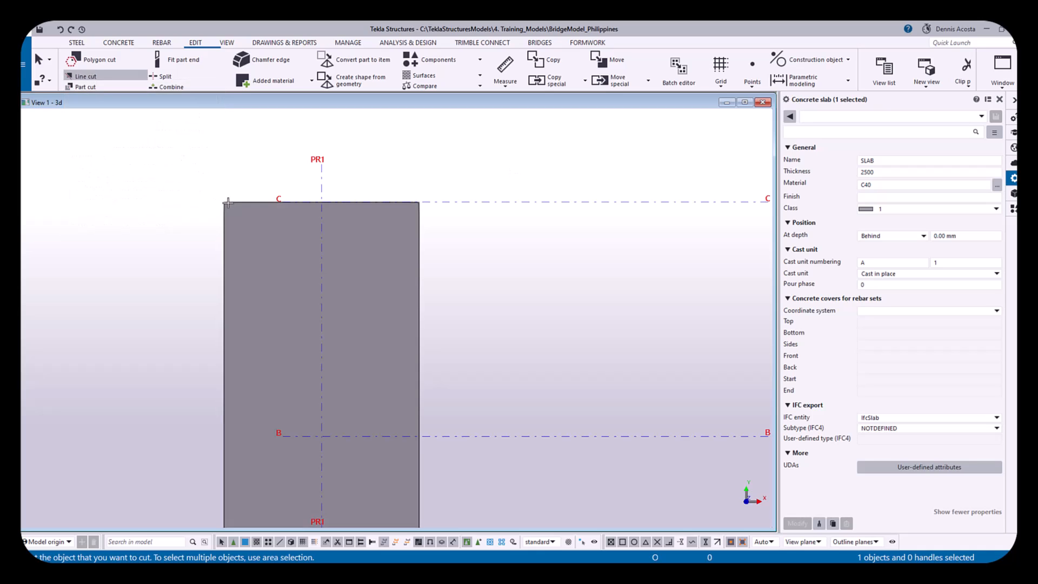
click(222, 203)
click(224, 234)
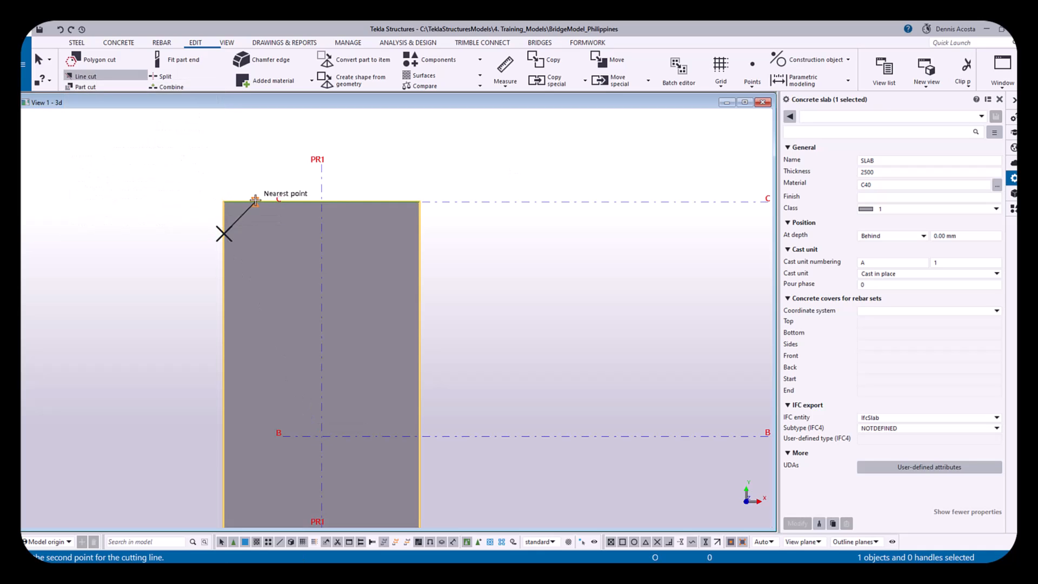
click(254, 201)
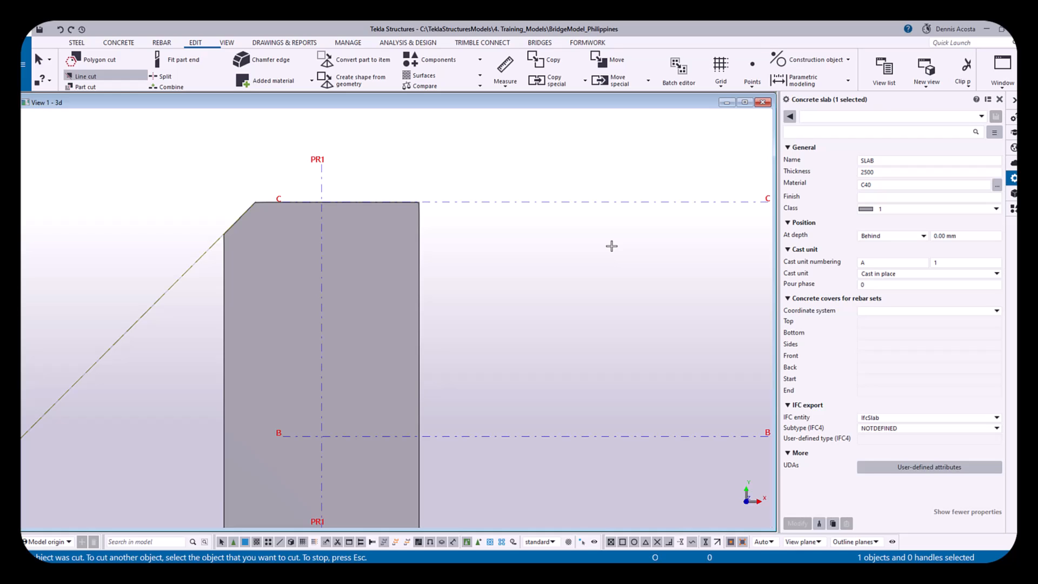
right_click(217, 173)
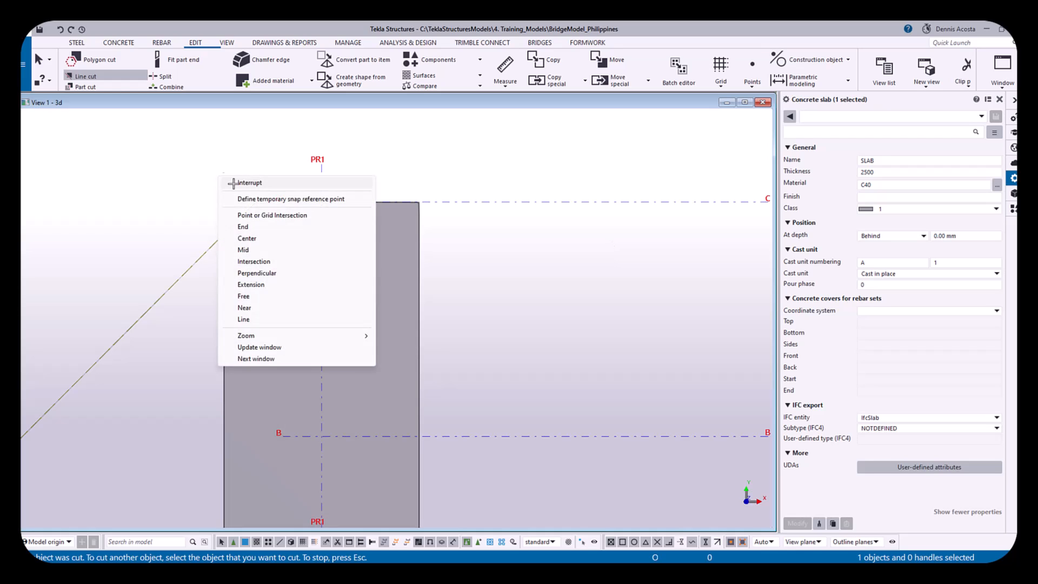
click(233, 182)
Delete the diagonal line cut from the pad footing at PR1
drag(180, 325, 155, 285)
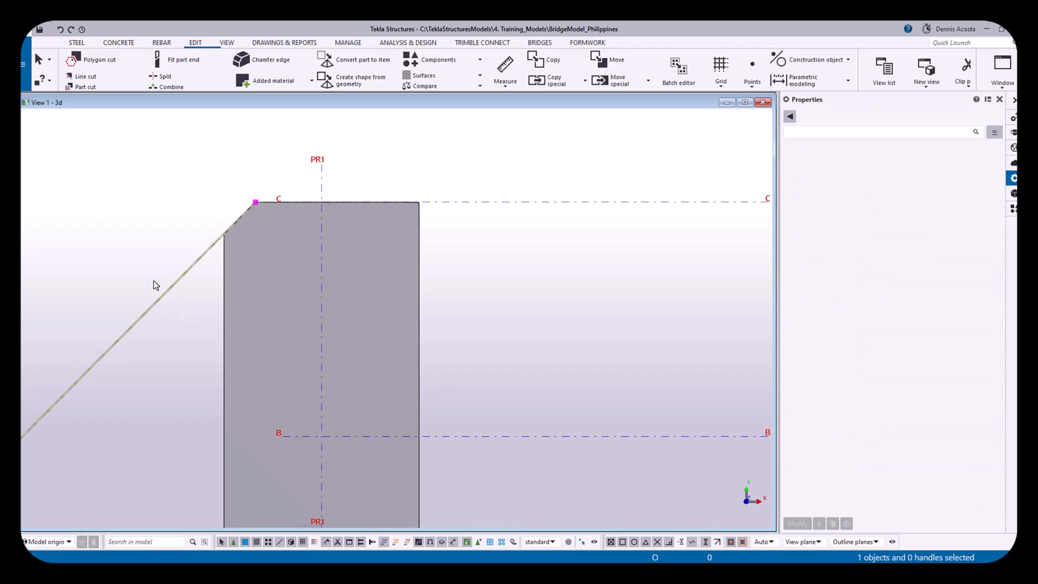
key(Delete)
scroll(313, 279, down, 3)
middle_drag(389, 318, 355, 278)
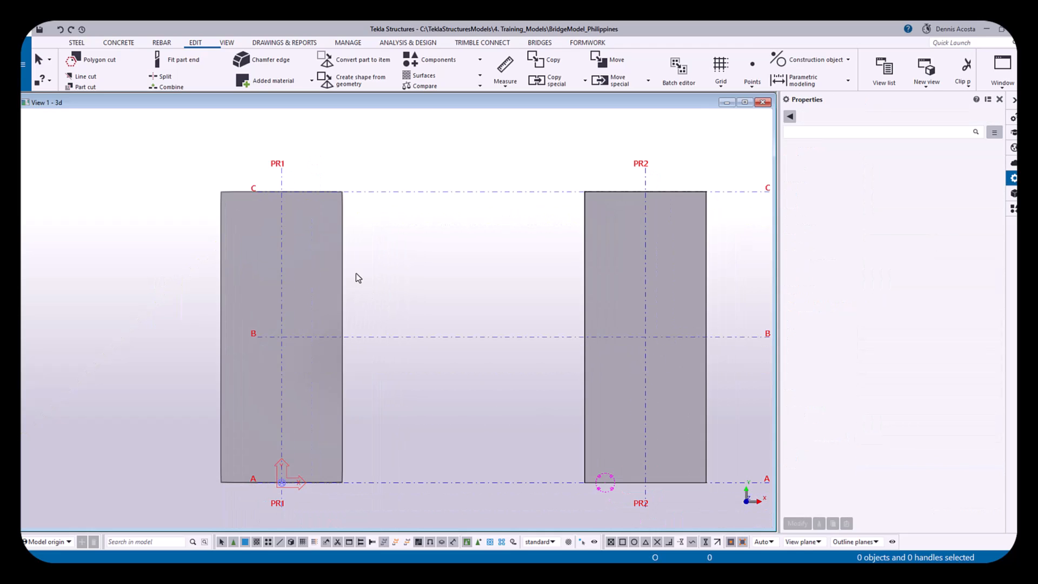
On the concrete slab at PR2, set the chamfer type of the corner on line C facing away from PR1 to Line
click(332, 254)
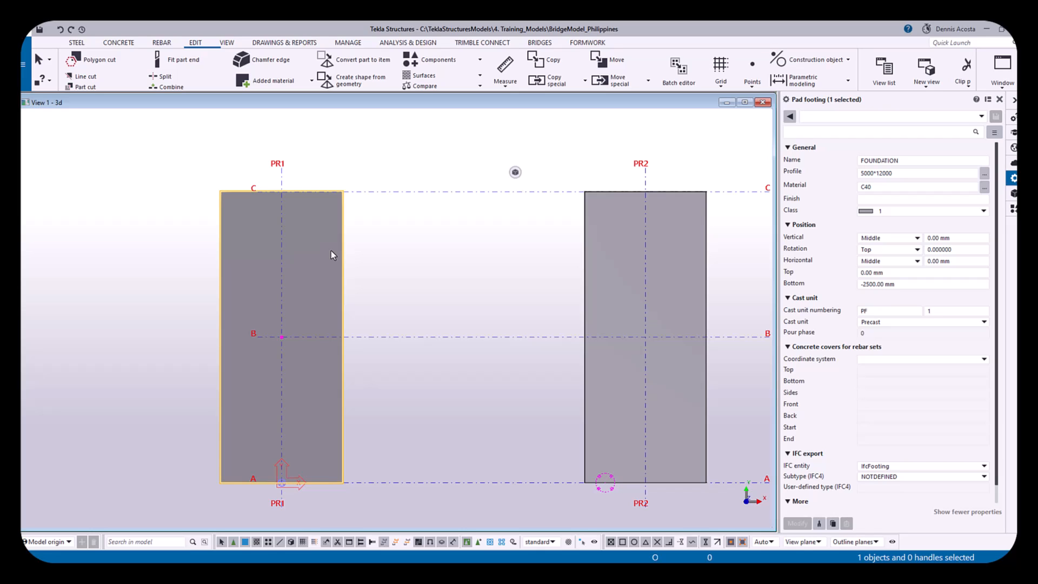
click(488, 128)
click(638, 278)
middle_drag(638, 276, 469, 248)
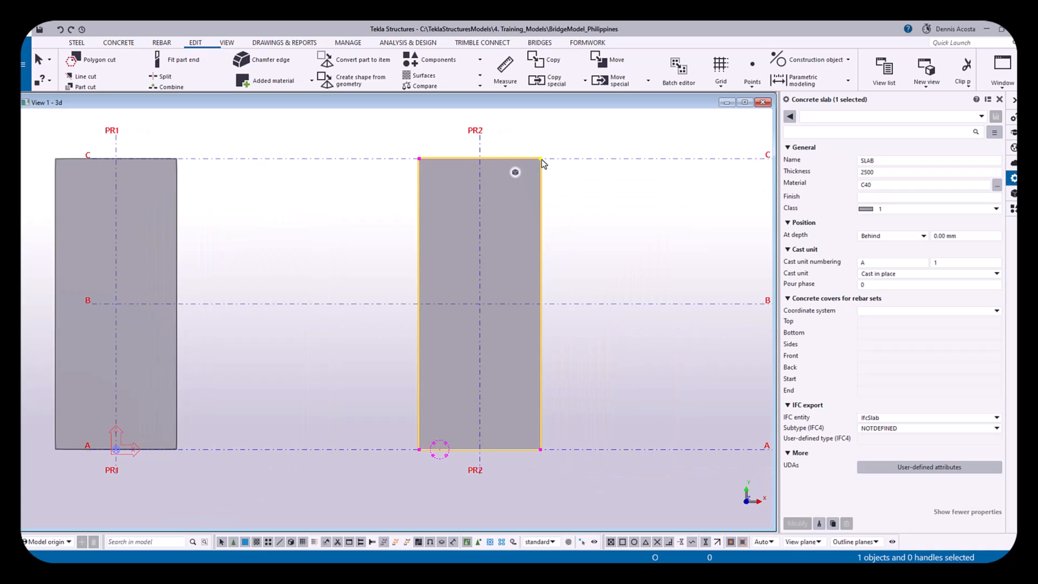
scroll(543, 163, up, 5)
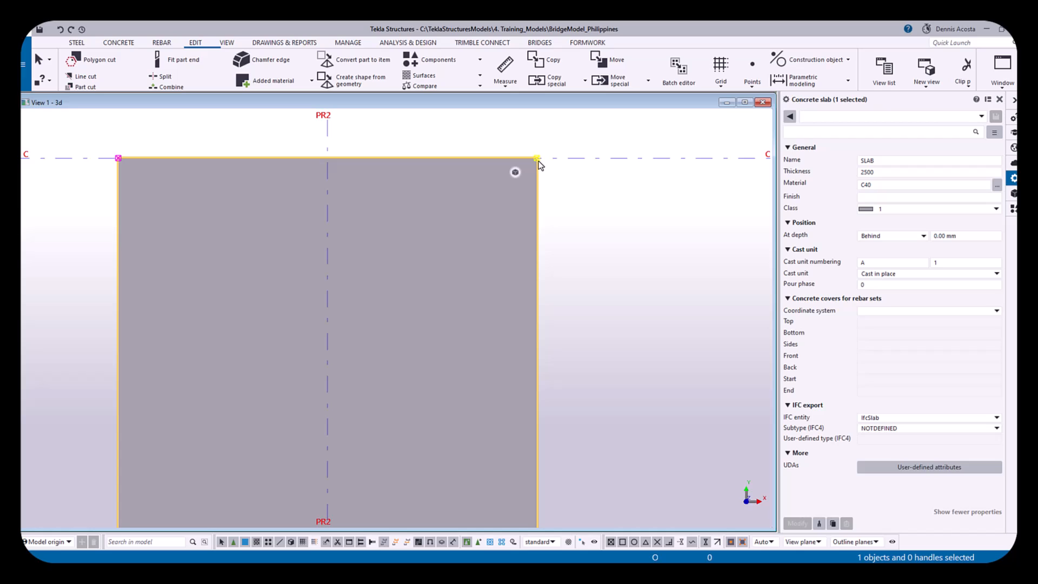
click(537, 159)
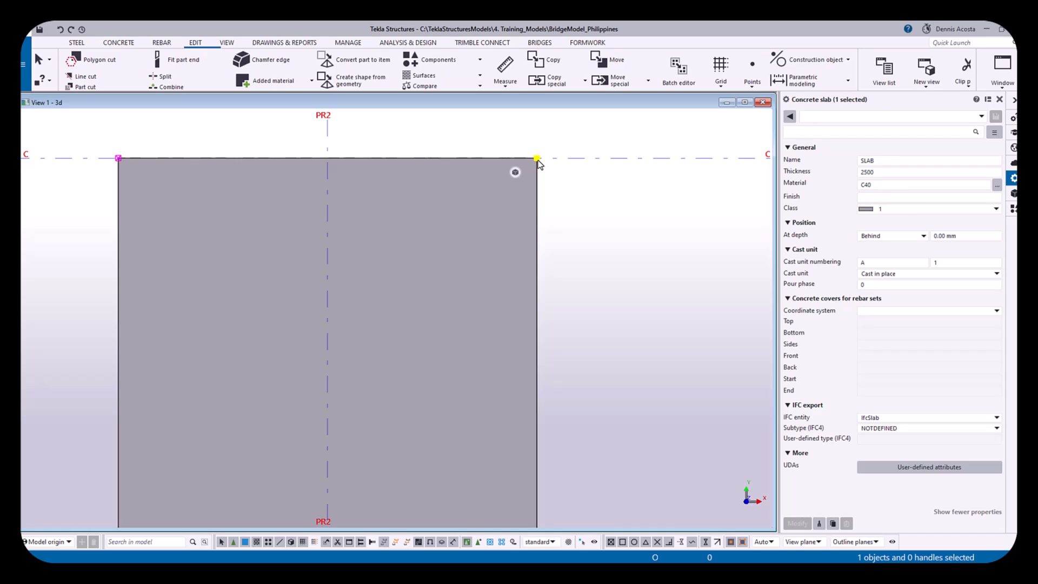
click(922, 169)
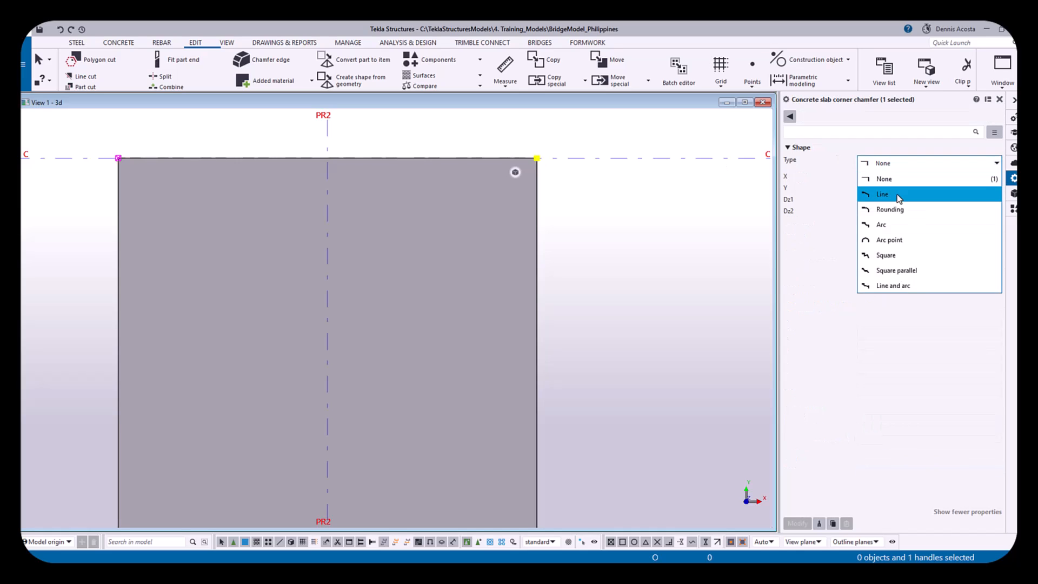
click(898, 198)
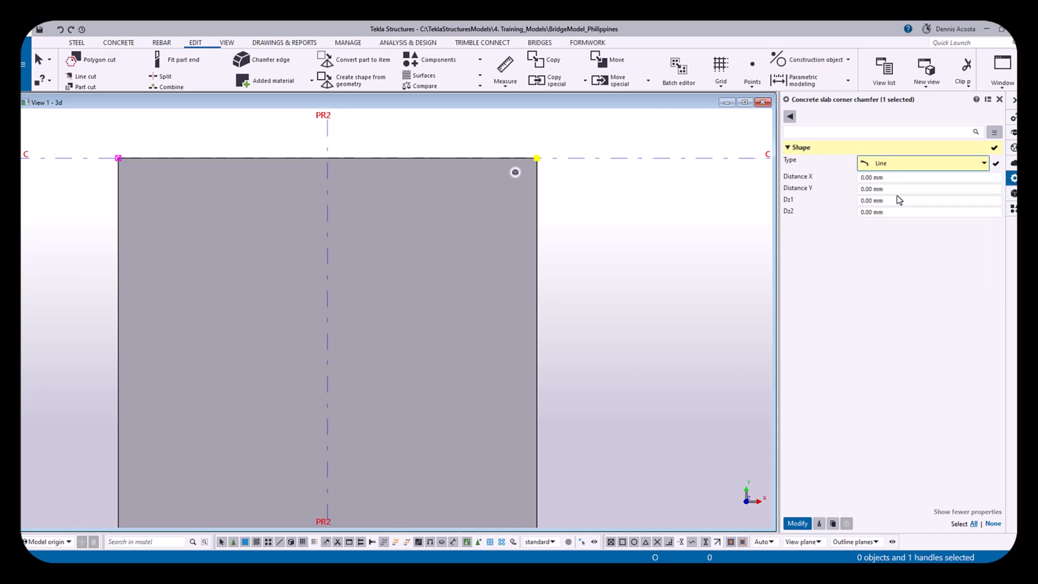
Give the selected slab corner's line chamfer an X distance of 500 mm and a Y distance of 500 mm, and apply it
click(906, 179)
drag(905, 179, 832, 186)
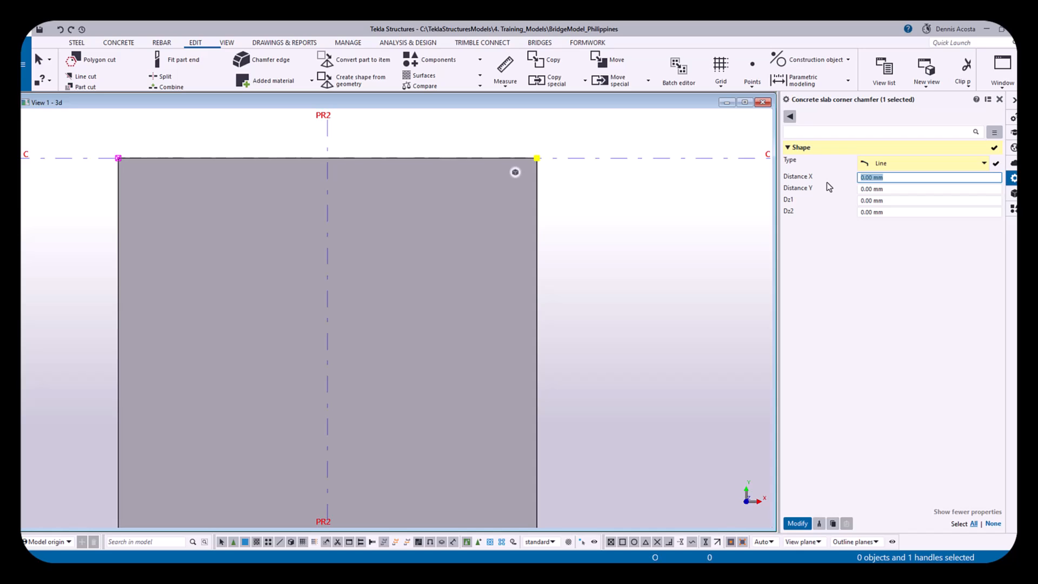
text(5000)
click(890, 187)
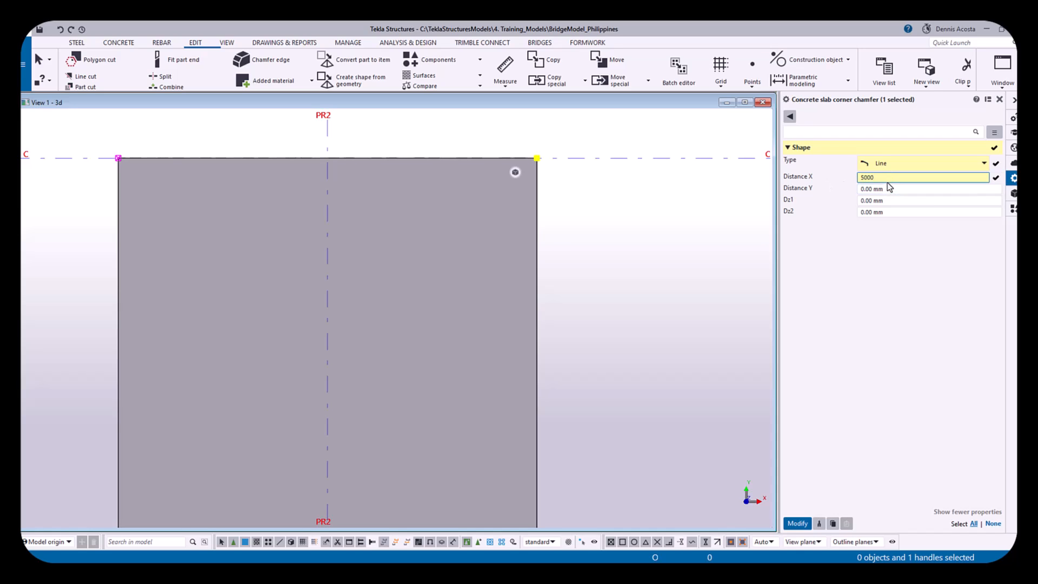
click(887, 178)
drag(888, 189, 819, 201)
text(500)
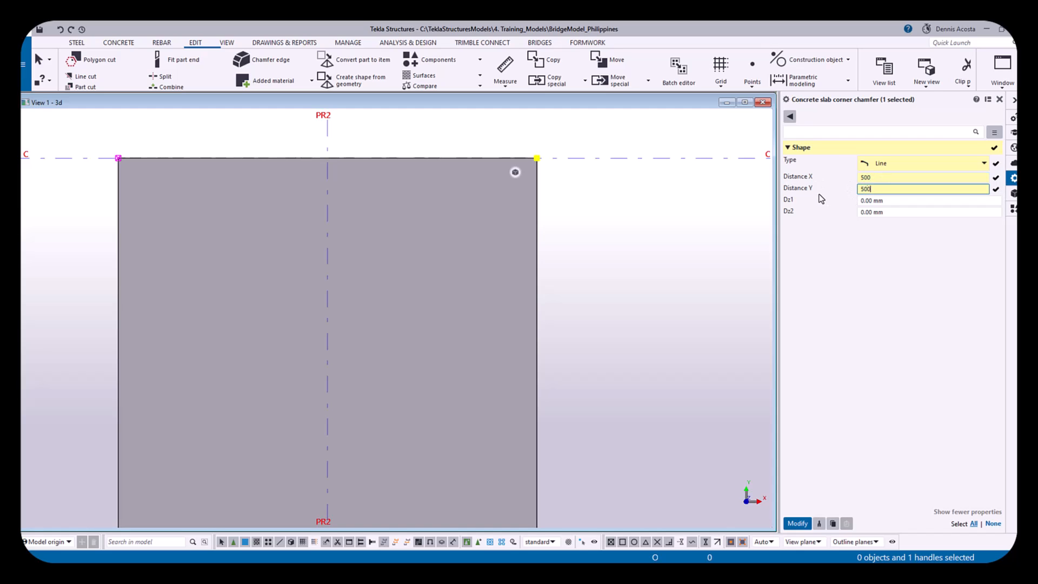
click(797, 523)
Undo the single-corner line chamfer on the slab at PR2
scroll(672, 283, down, 3)
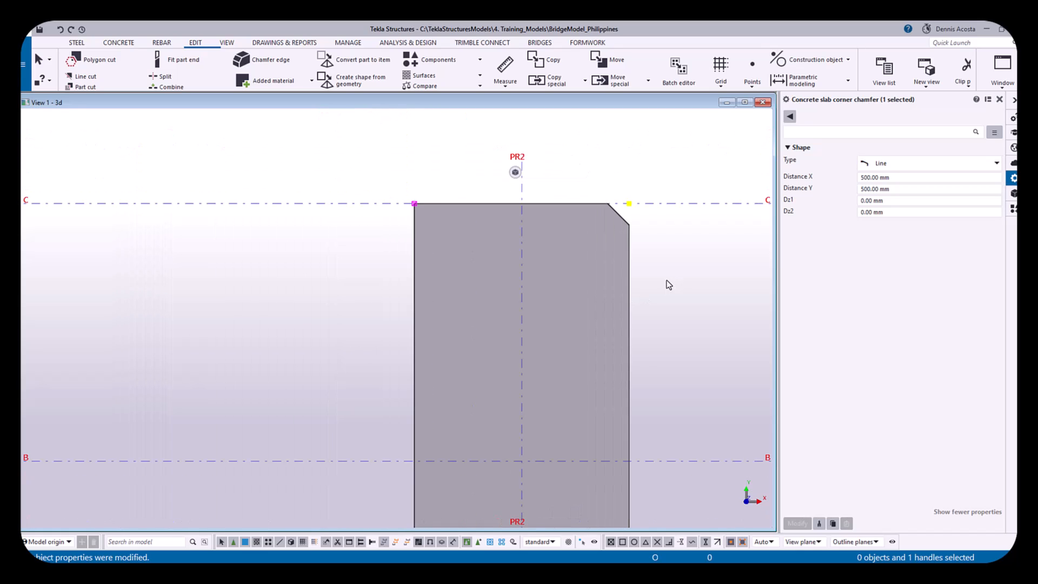
scroll(669, 285, down, 2)
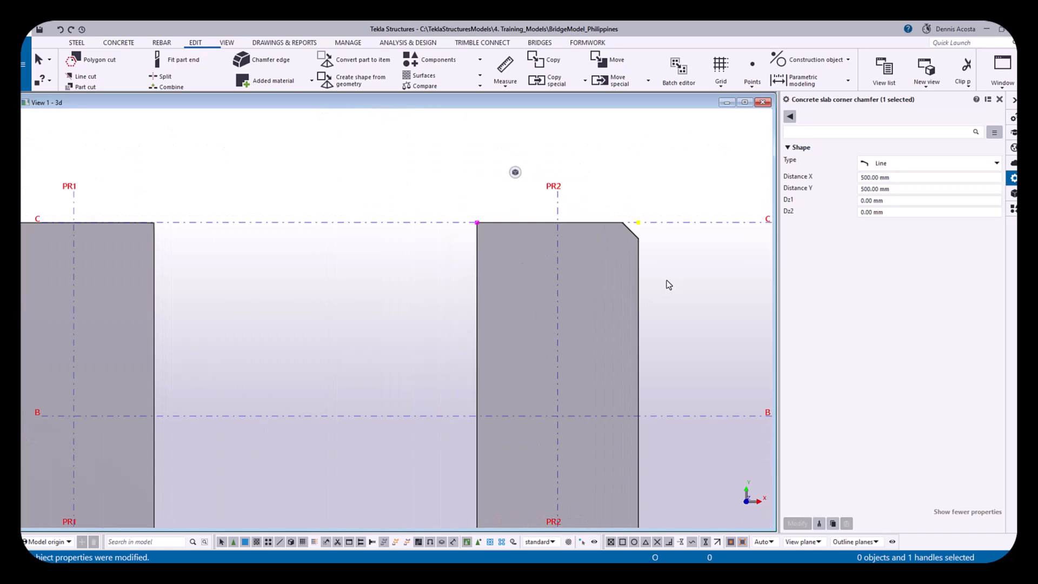
middle_drag(667, 285, 604, 244)
scroll(604, 244, down, 1)
key(ctrl+z)
Try out selecting the corner handles of the slab at PR2, first a single corner and all four together, and clear the selection
click(579, 209)
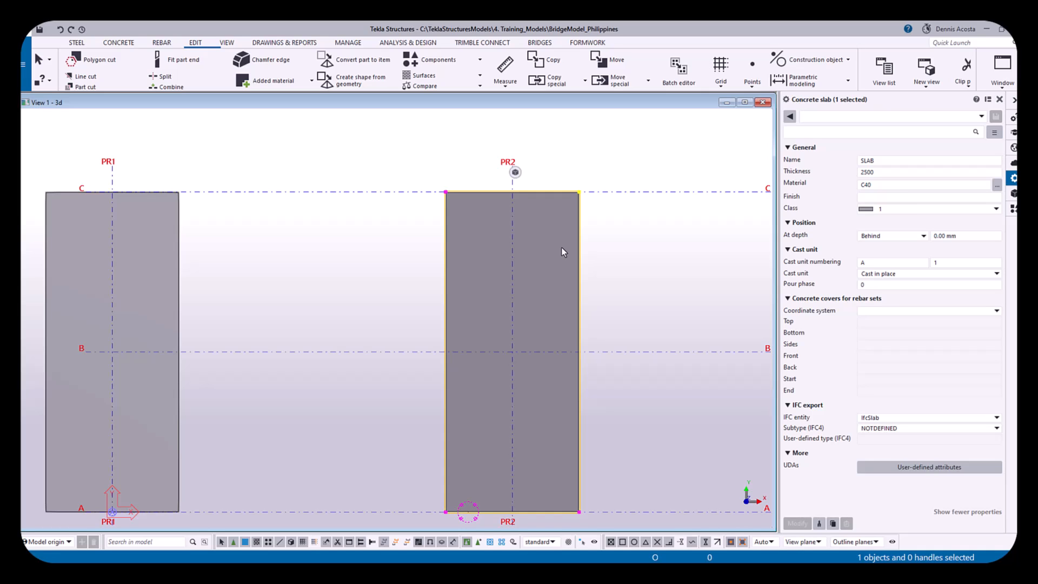
click(580, 194)
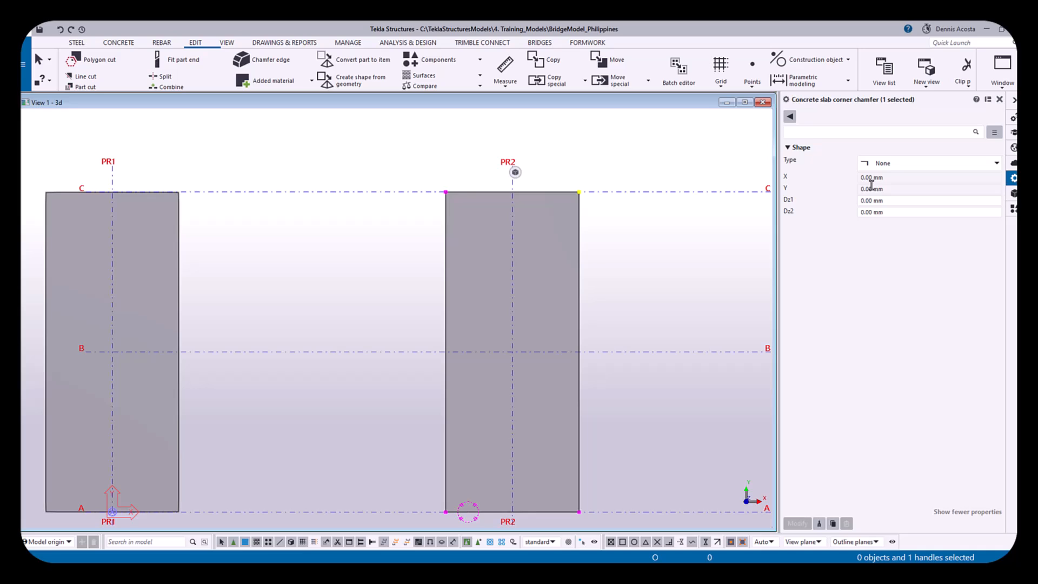
click(515, 175)
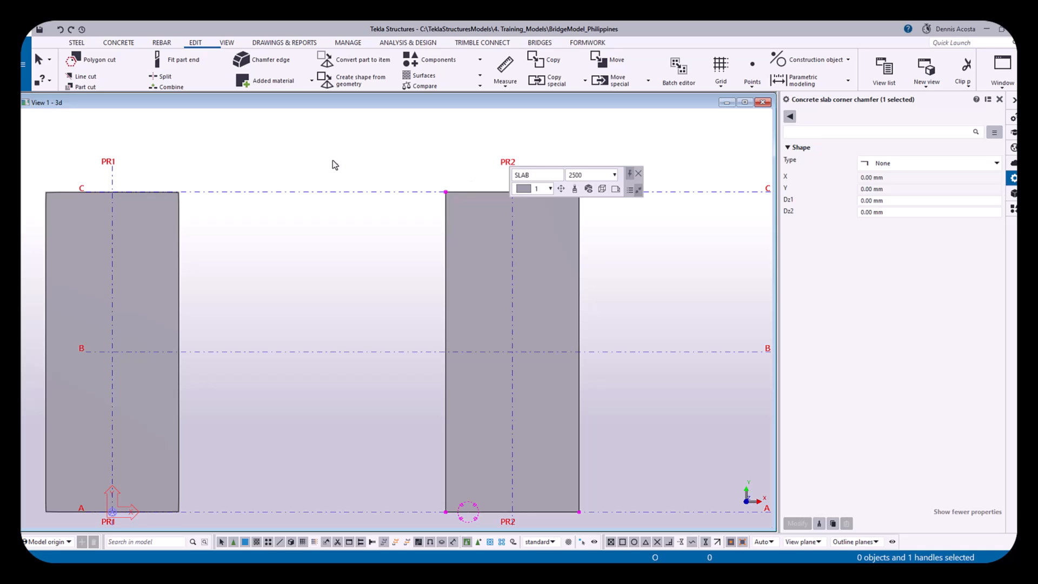
drag(384, 163, 637, 524)
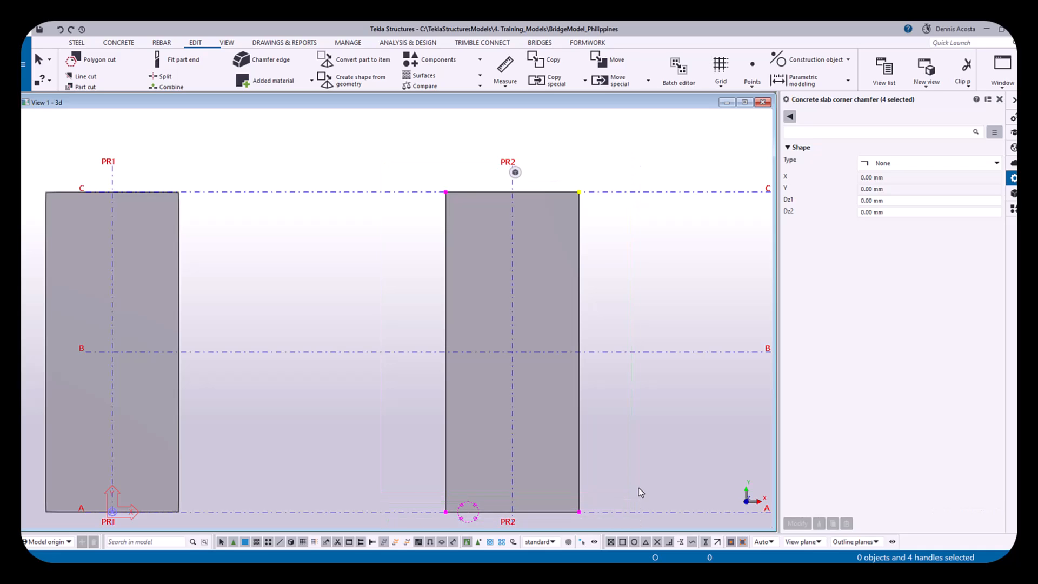
click(637, 312)
middle_drag(632, 336, 585, 305)
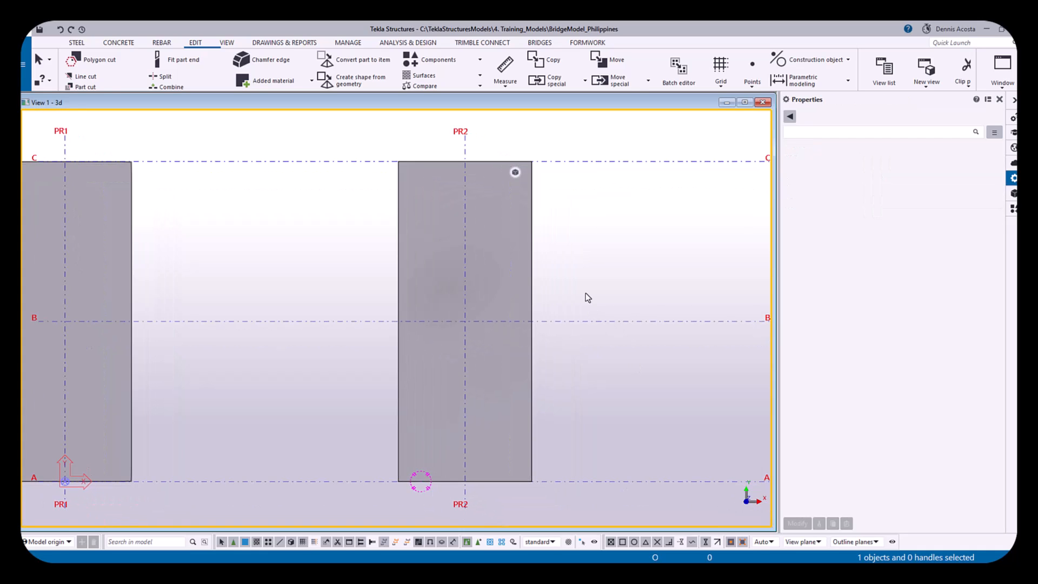
Chamfer all four corners of the concrete slab at PR2 with type Line, distance X 500 mm and distance Y 500 mm
click(501, 244)
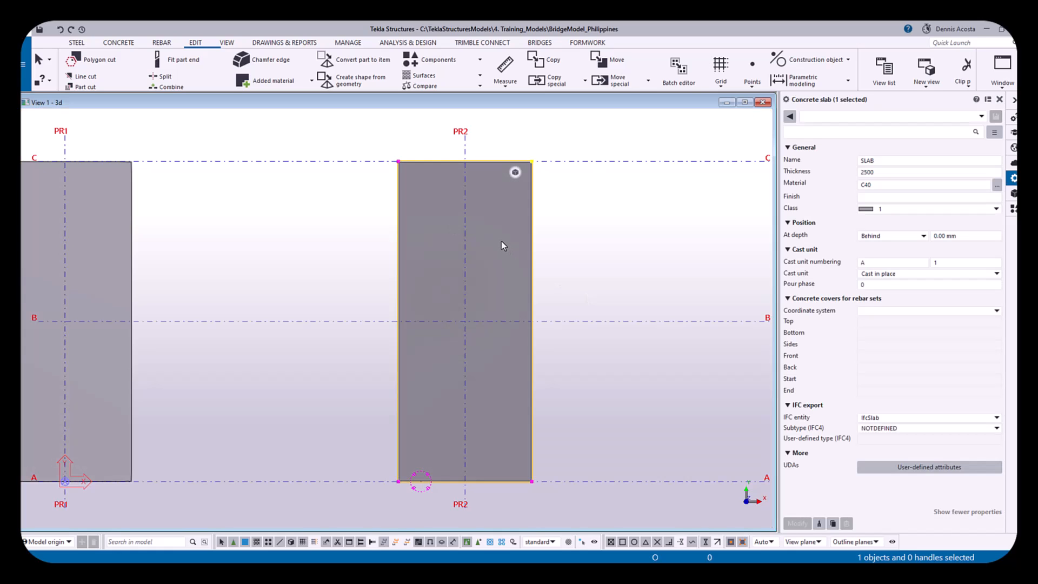
drag(356, 135, 603, 505)
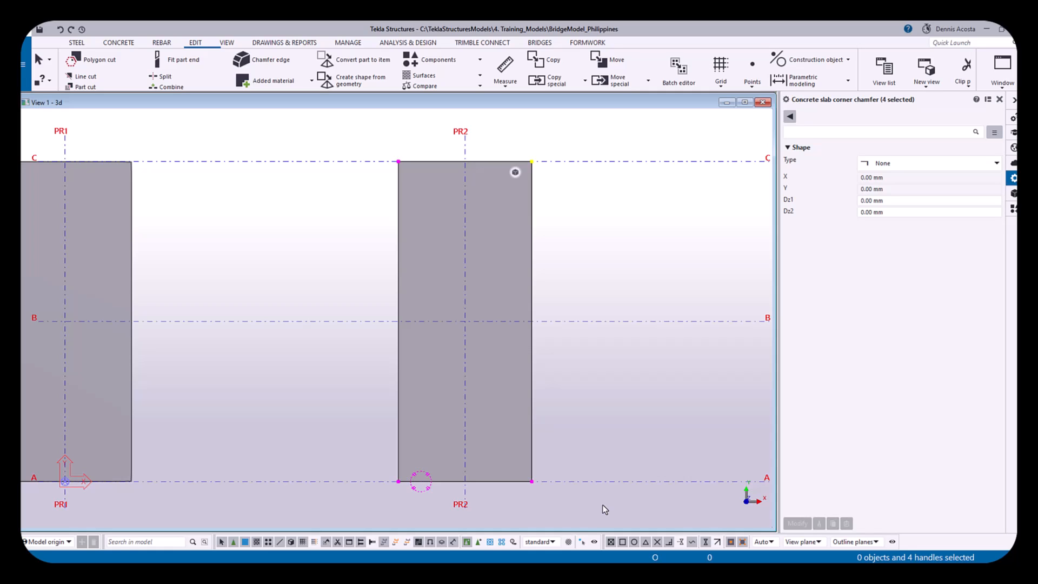
click(936, 165)
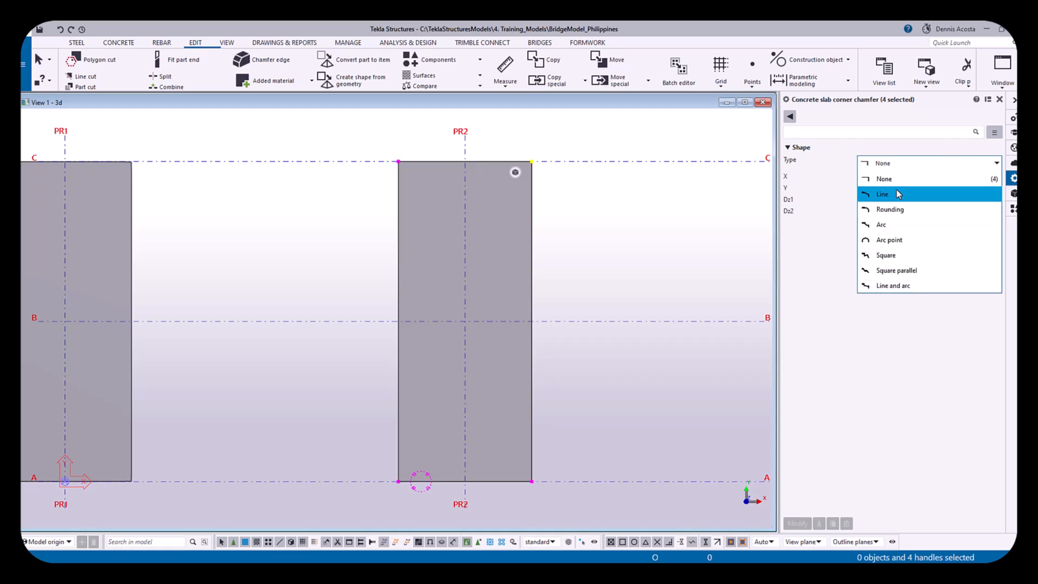
click(896, 184)
click(872, 178)
text(500)
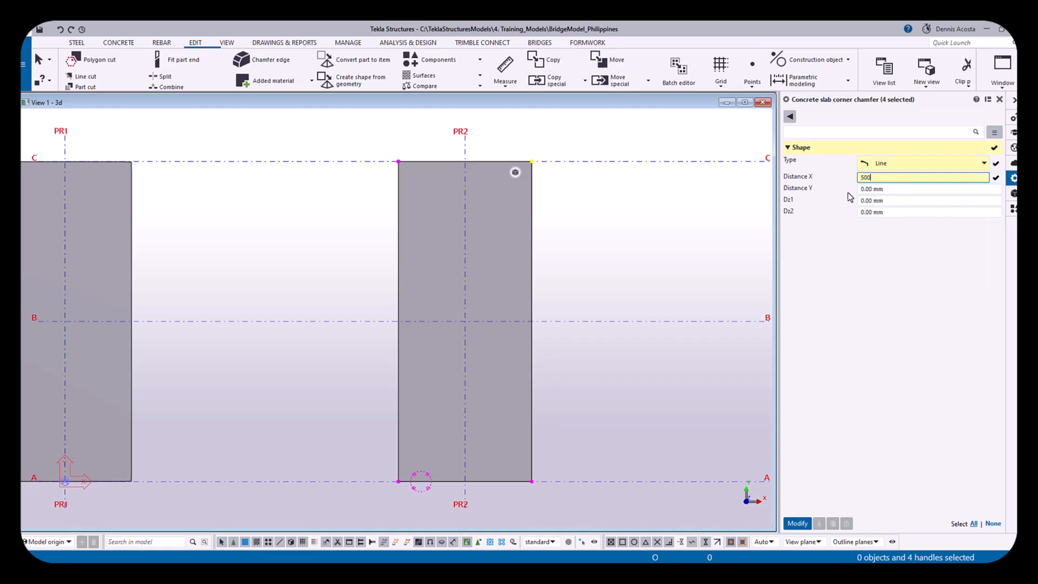
click(883, 189)
text(500)
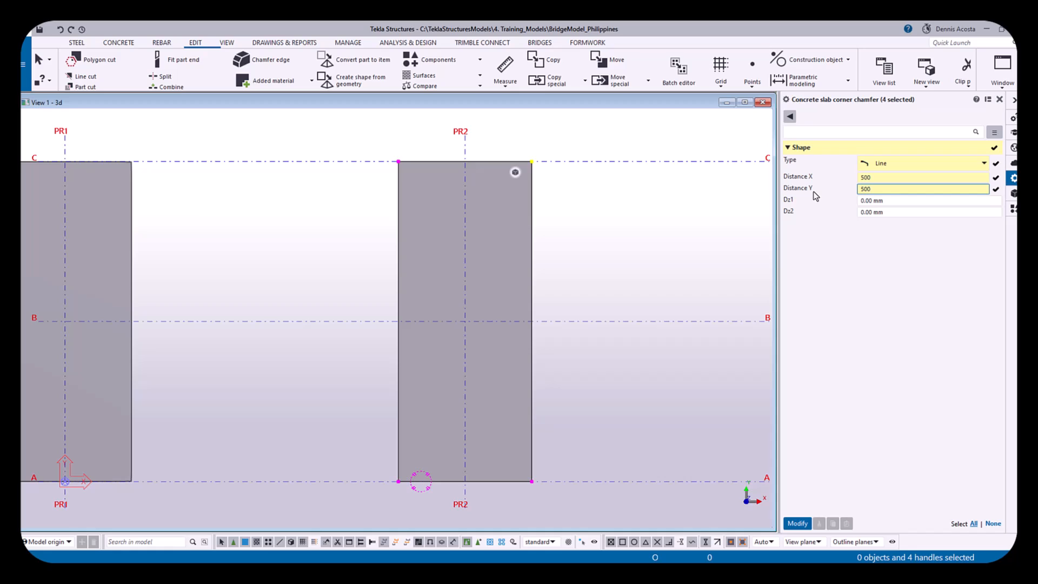
key(Return)
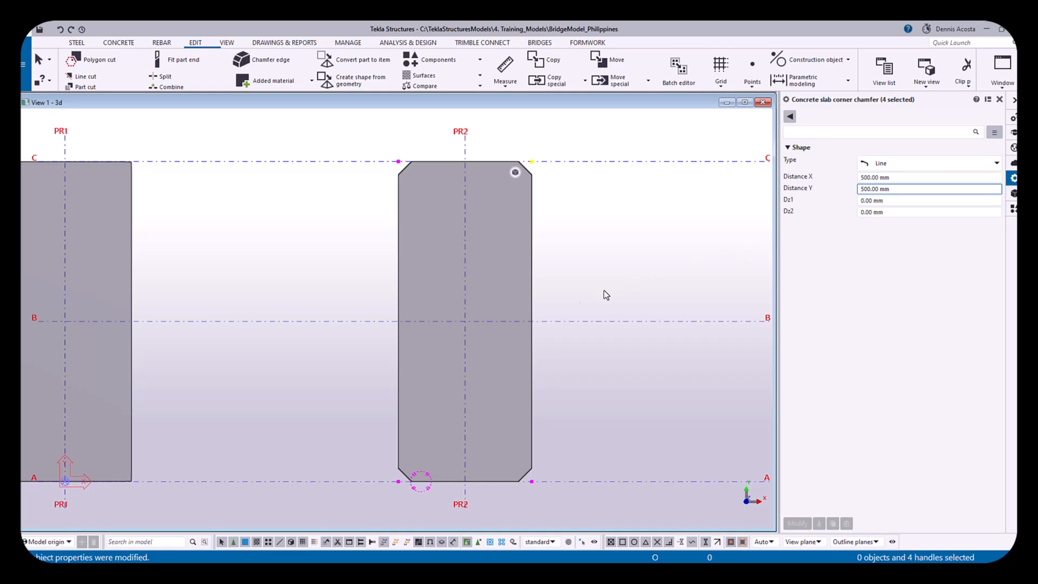
scroll(518, 319, down, 2)
key(ctrl+p)
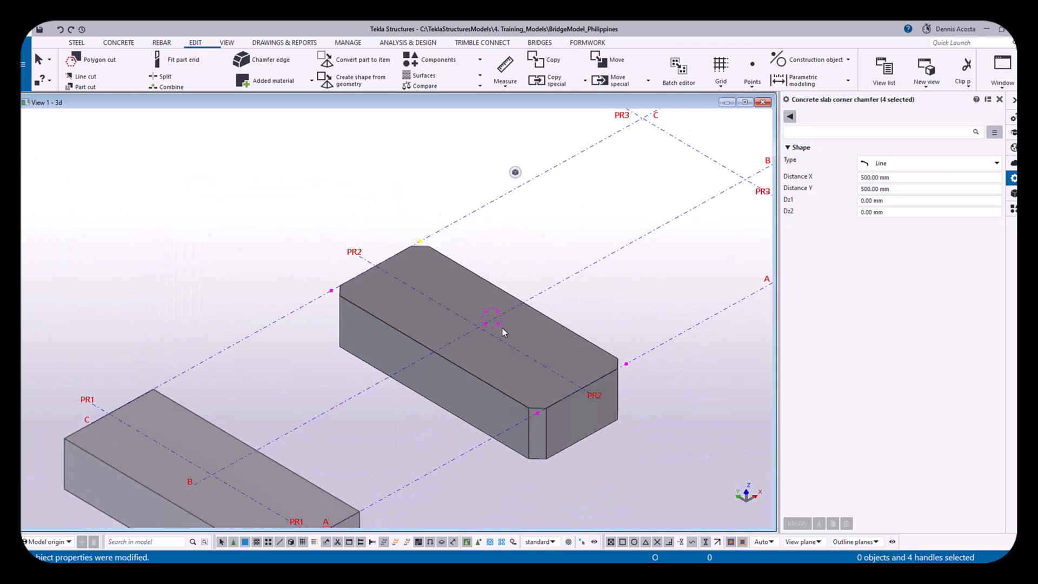
mouse_move(519, 259)
ctrl+middle_down()
mouse_move(479, 309)
mouse_move(437, 317)
mouse_move(516, 318)
mouse_move(602, 241)
mouse_move(590, 294)
mouse_move(573, 282)
mouse_move(544, 285)
mouse_move(502, 320)
mouse_move(473, 326)
ctrl+middle_up()
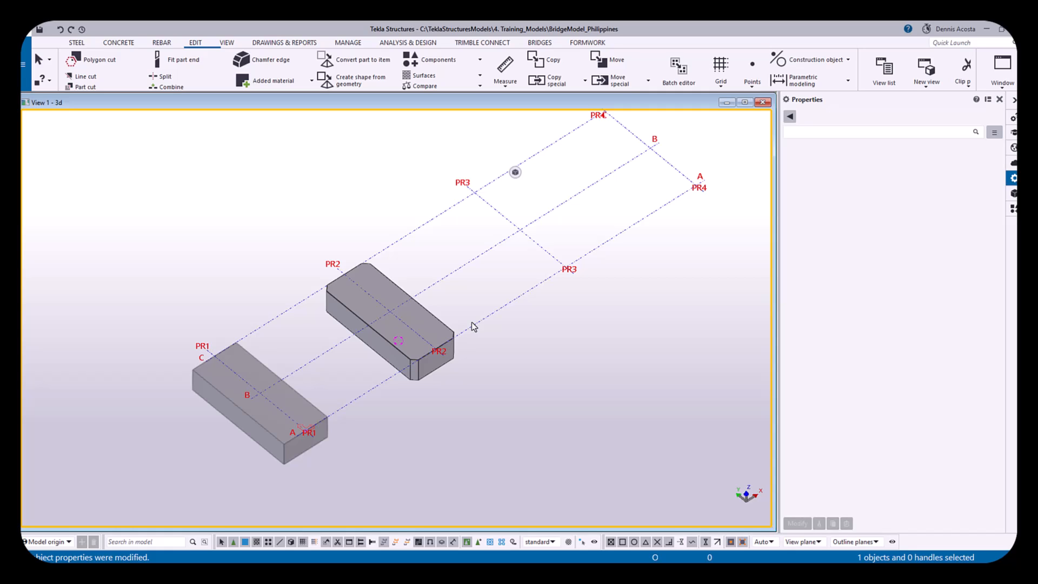
In plan, copy the chamfered slab from the intersection of PR2 and line B to the intersection of PR3 and line B
key(ctrl+p)
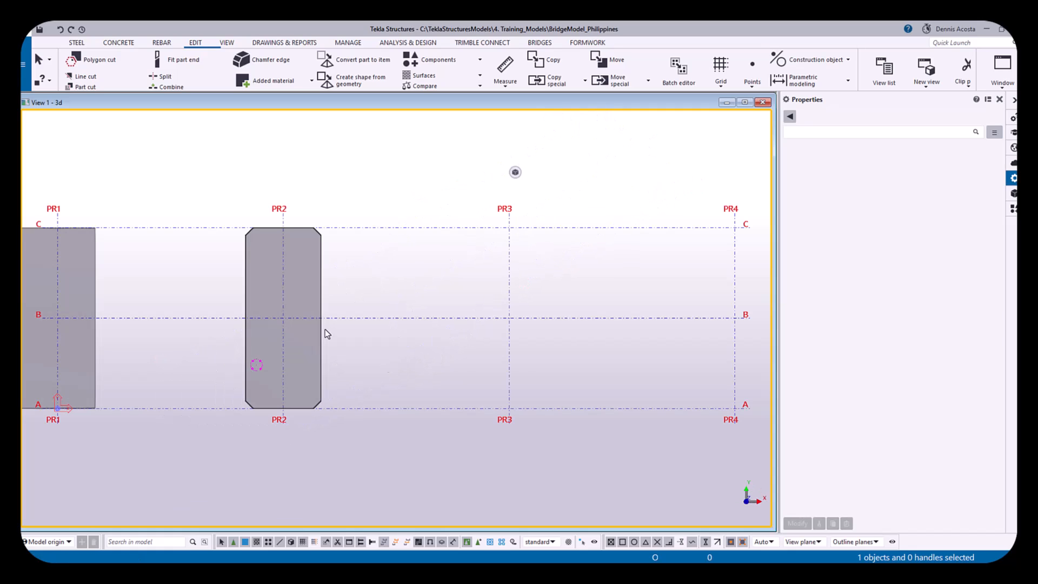
click(307, 282)
right_click(307, 282)
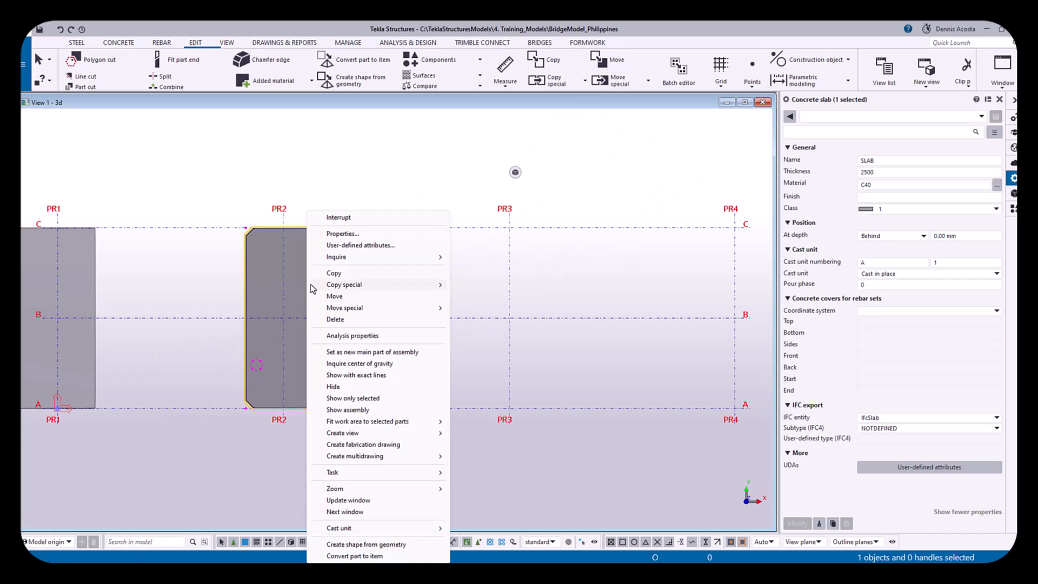
click(343, 273)
click(283, 318)
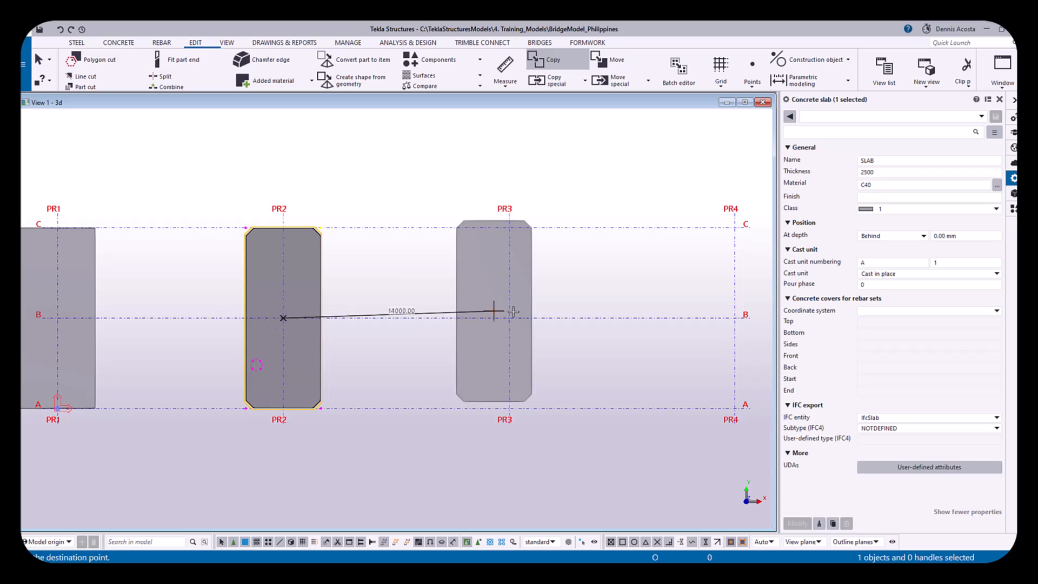
click(508, 318)
key(Escape)
Copy the pad footing from the intersection of PR1 and line B to the intersection of PR4 and line B, and check it in 3D
click(90, 273)
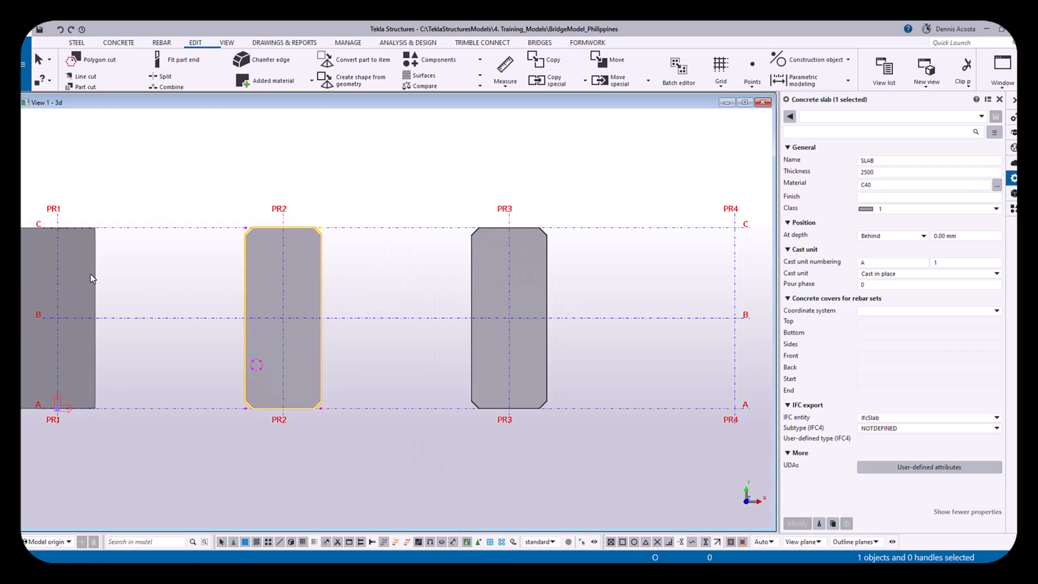
right_click(90, 274)
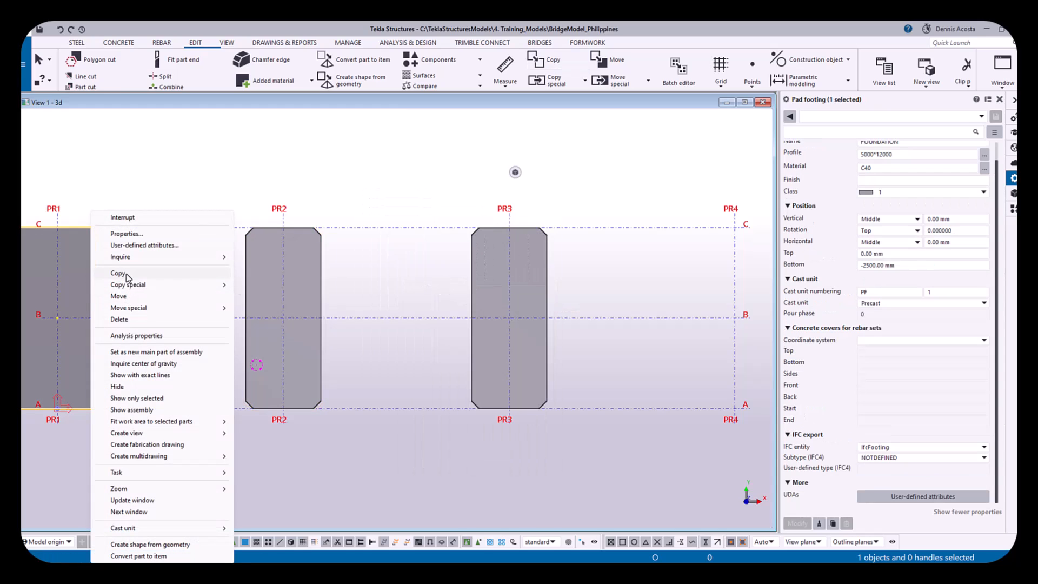
click(125, 273)
click(57, 317)
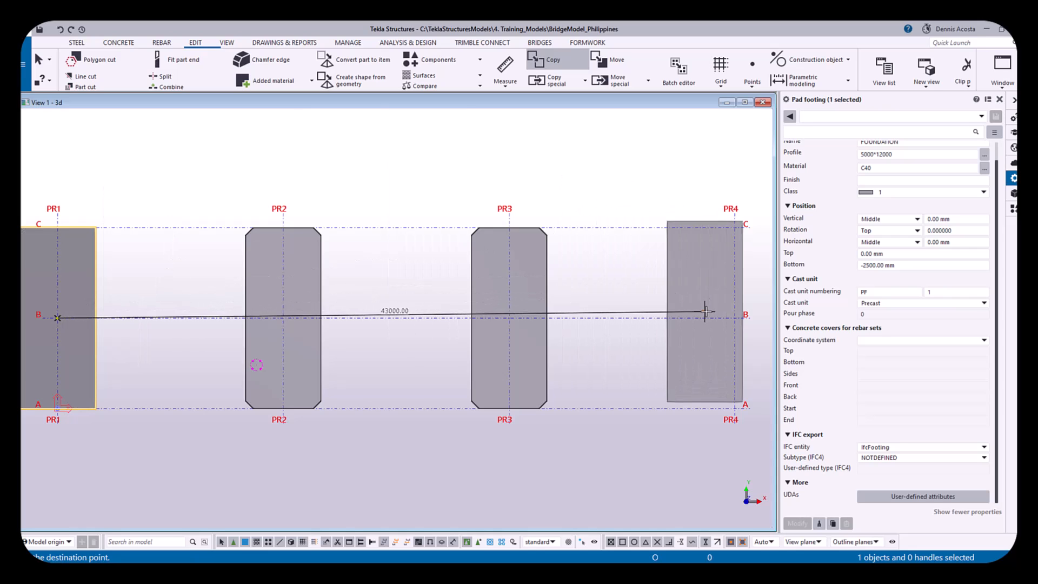
click(735, 318)
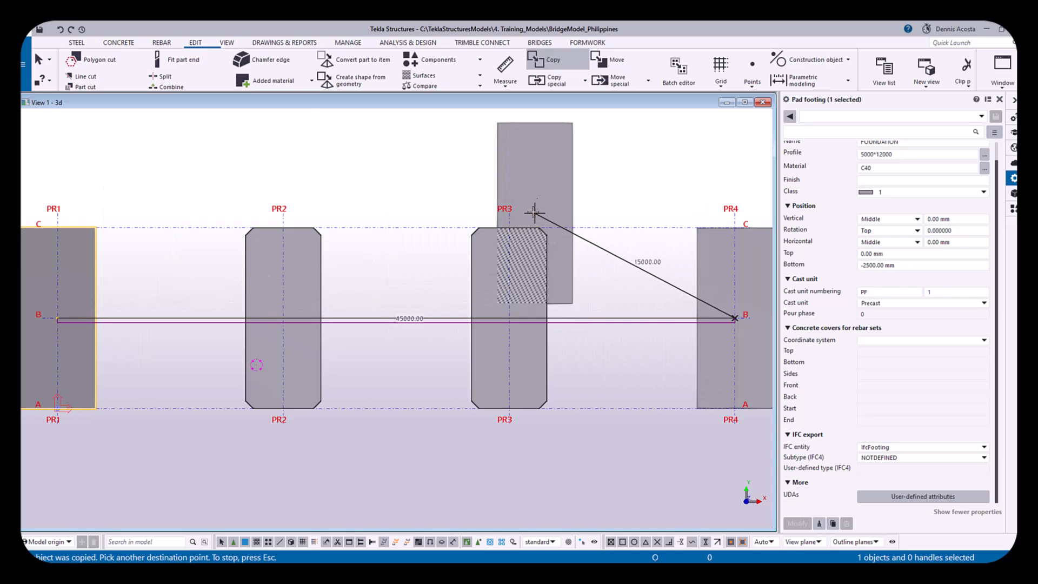
right_click(537, 202)
click(550, 211)
scroll(525, 265, down, 9)
scroll(522, 273, up, 5)
ctrl+middle_drag(474, 299, 562, 189)
scroll(524, 305, up, 2)
mouse_move(524, 312)
ctrl+middle_down()
mouse_move(508, 312)
mouse_move(527, 317)
ctrl+middle_up()
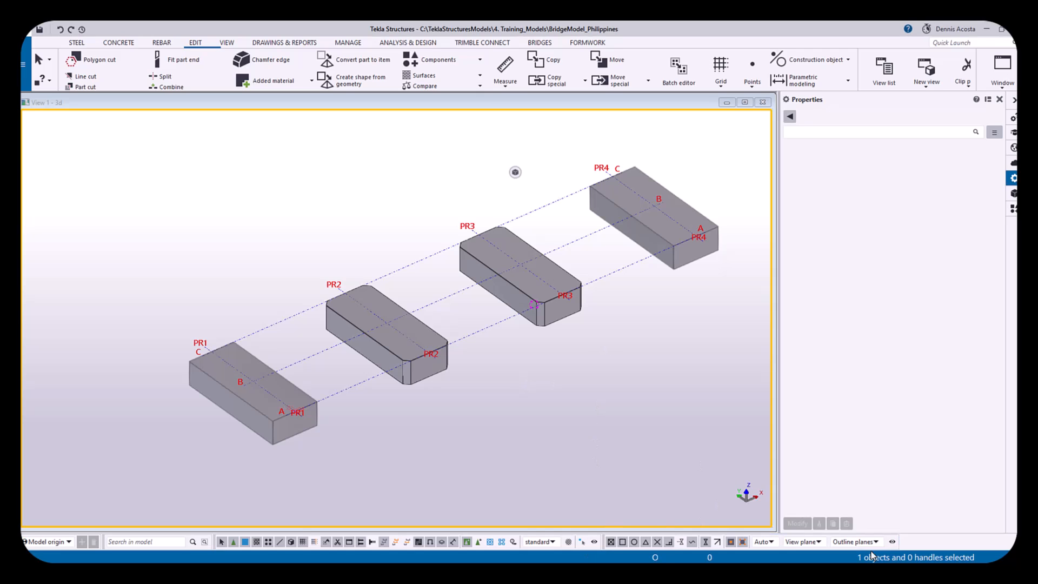
Select the slab at PR3 and switch direct modification off and on again to compare its handles
click(581, 546)
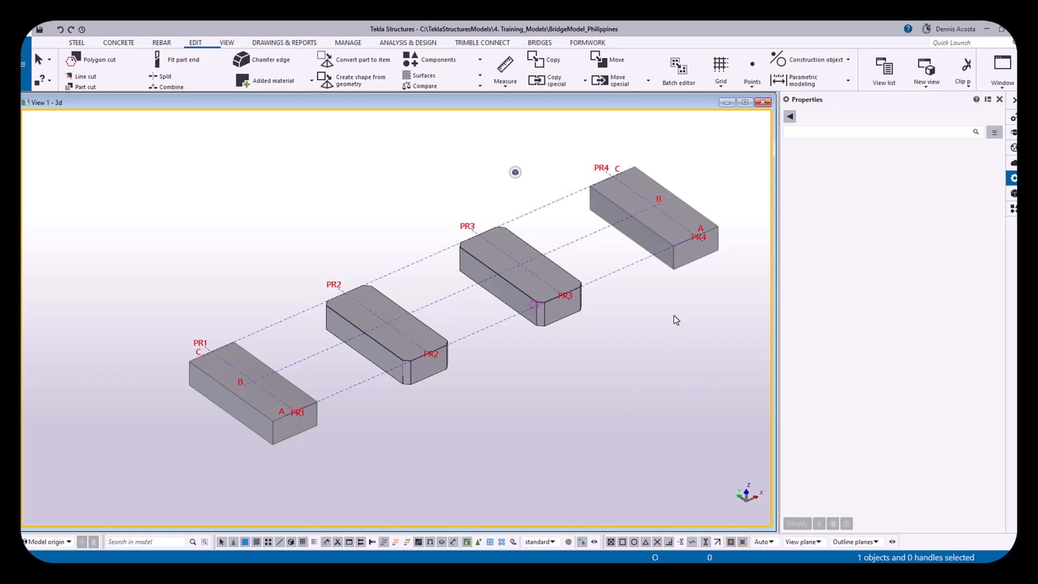
scroll(549, 381, up, 4)
scroll(562, 326, up, 7)
middle_drag(569, 346, 544, 410)
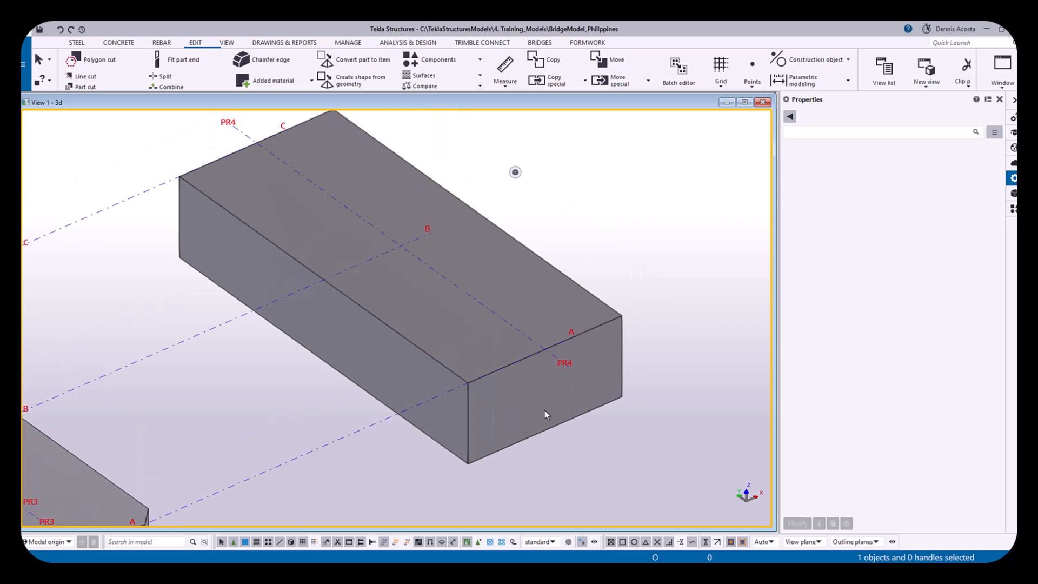
scroll(581, 487, down, 1)
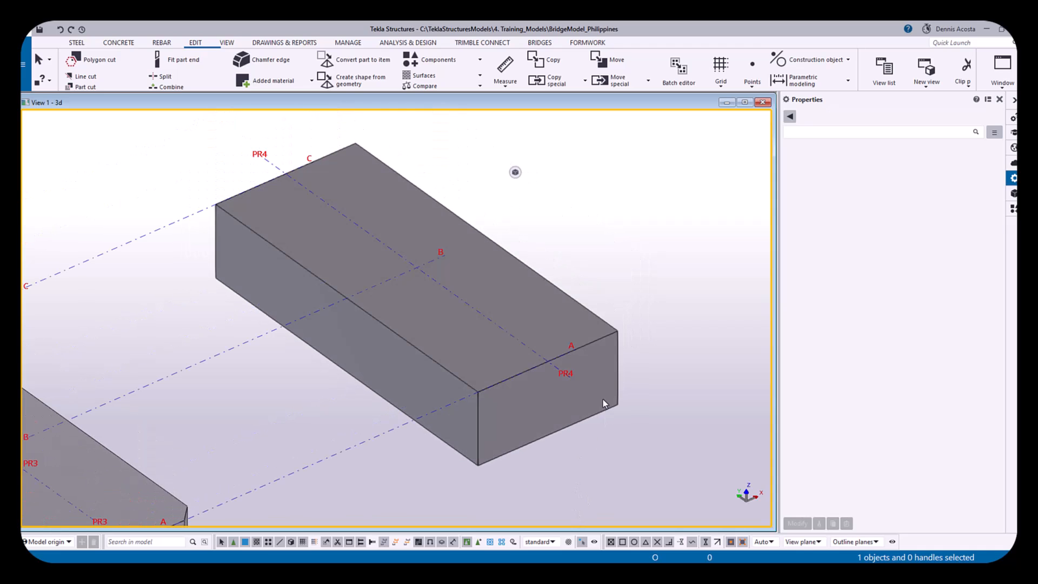
middle_drag(414, 407, 449, 335)
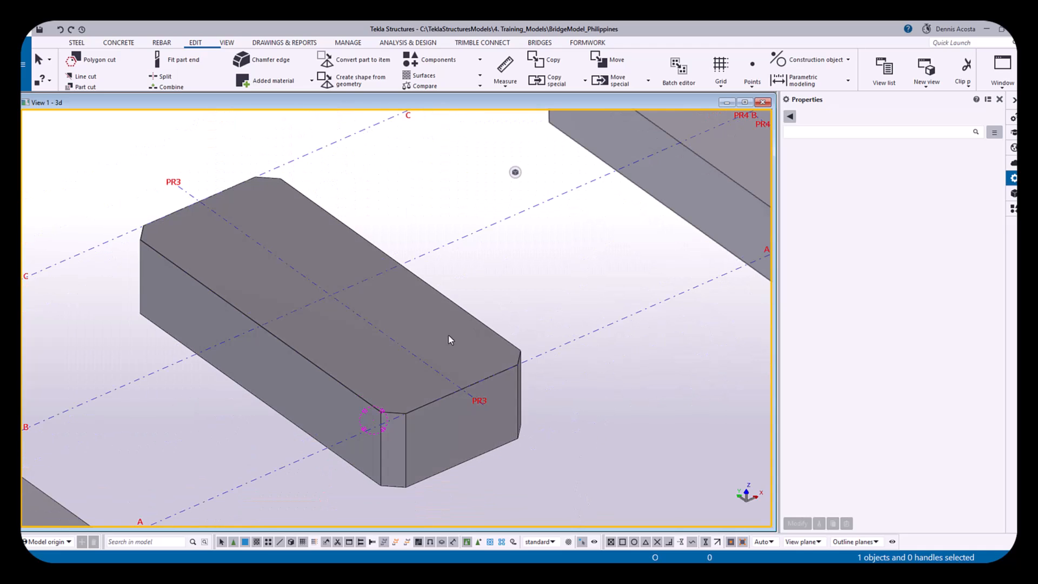
click(449, 335)
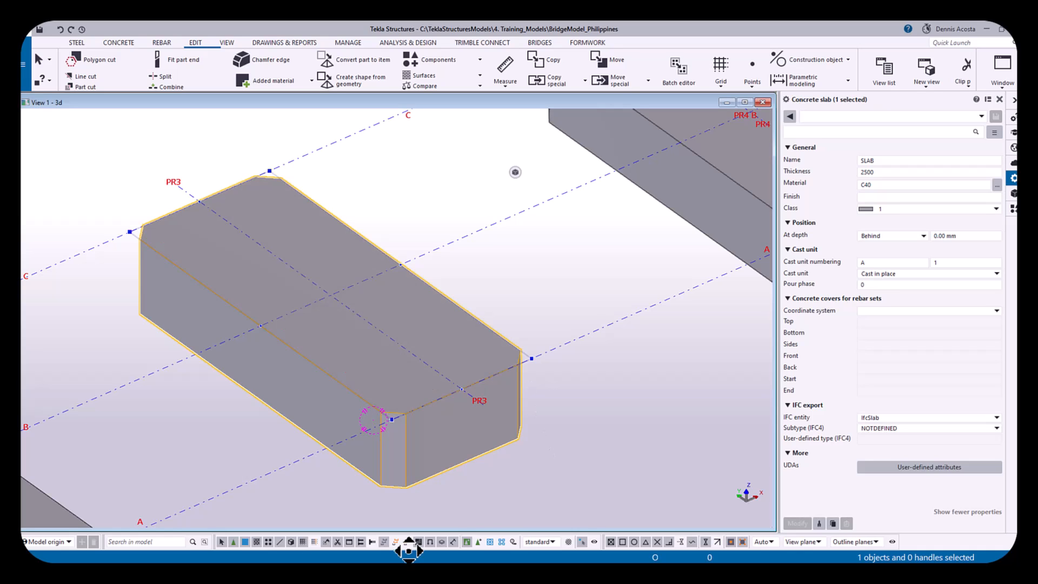
click(582, 542)
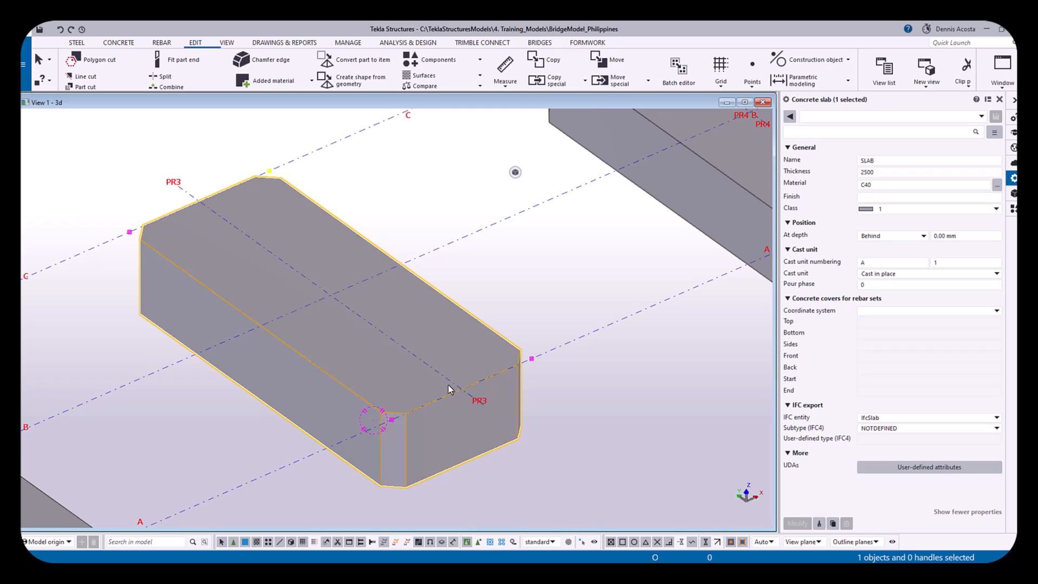
click(581, 541)
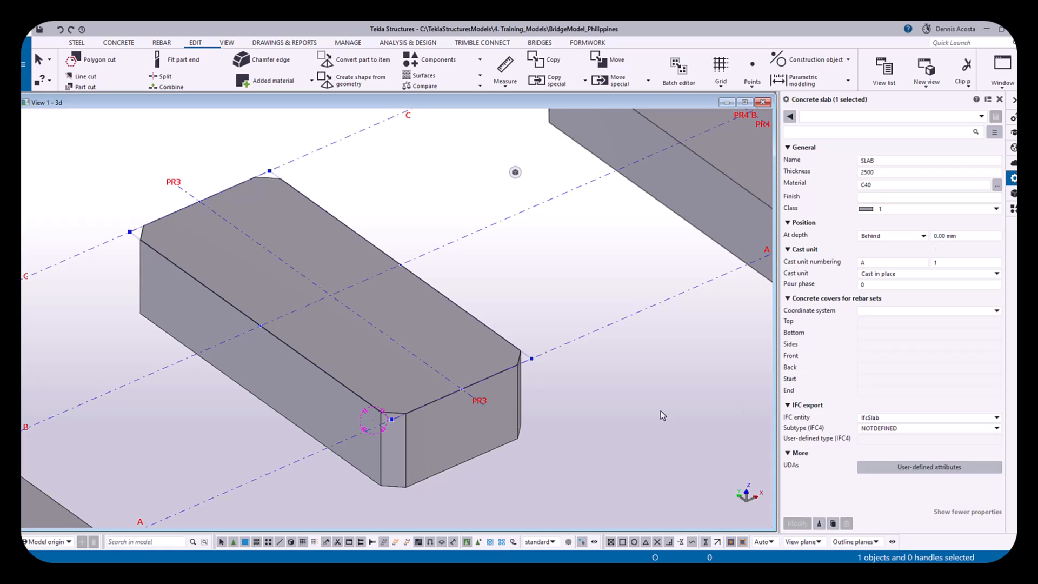
Try stretching the end face of the slab at PR3 outward past line A with direct modification, and bring it back
middle_drag(541, 422, 629, 414)
scroll(640, 332, down, 1)
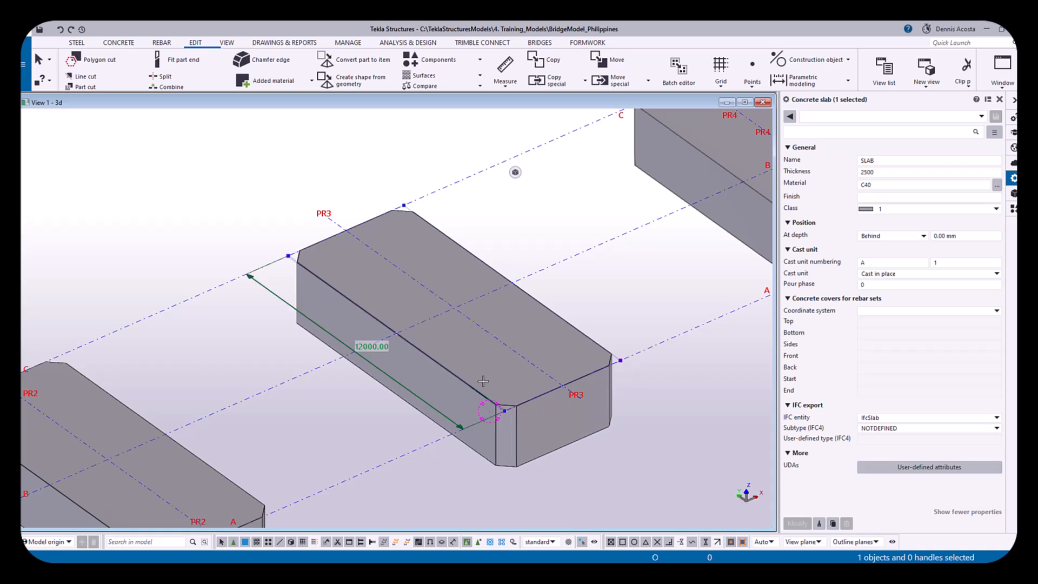
middle_drag(550, 416, 503, 327)
scroll(505, 317, up, 2)
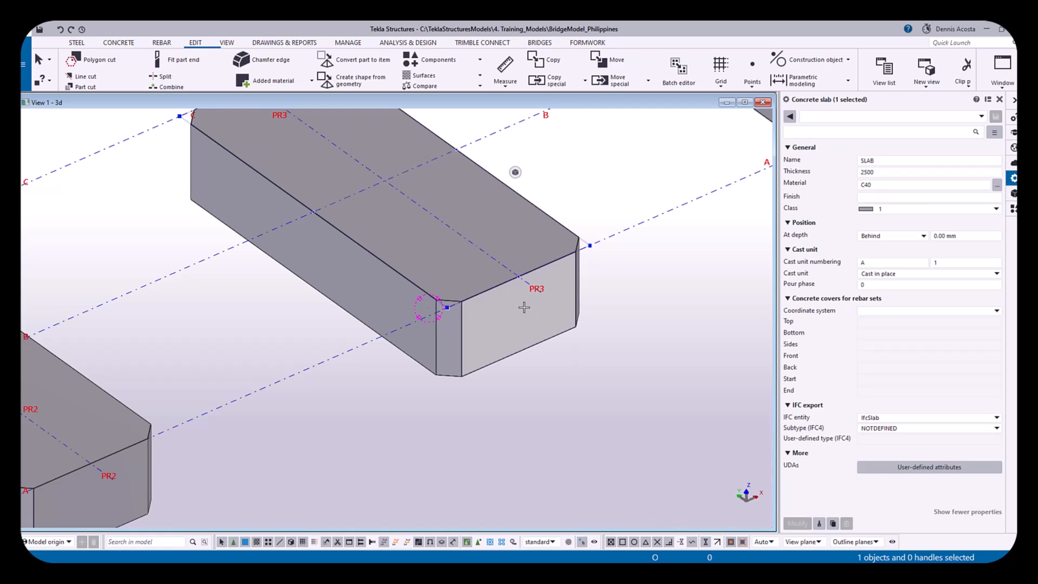
drag(524, 308, 638, 388)
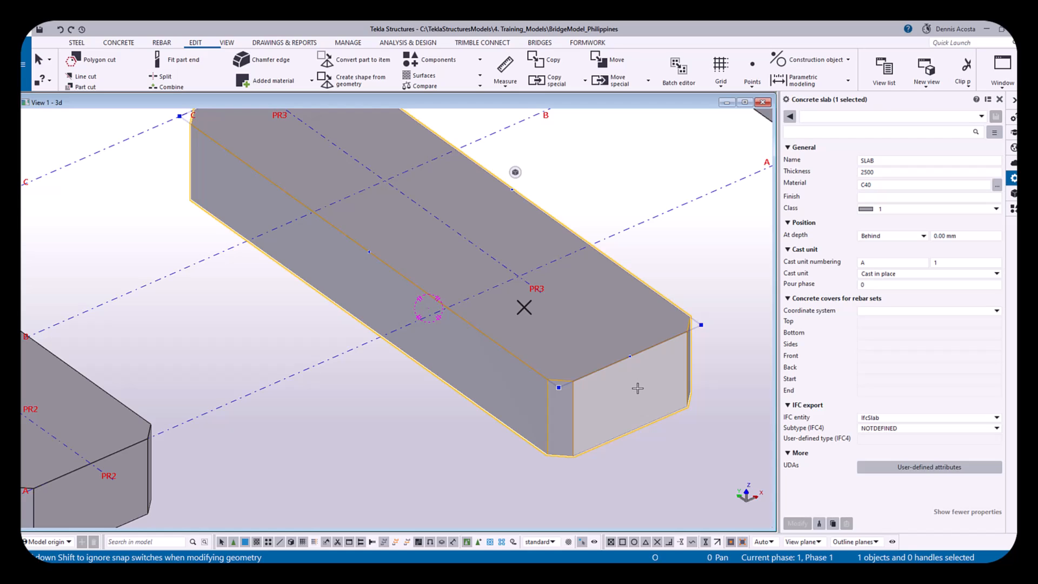
drag(637, 388, 525, 307)
Try widening the slab at PR3 along its long side and raising its top face to a 5000 mm thickness, and undo both changes
drag(368, 283, 310, 326)
drag(373, 370, 388, 333)
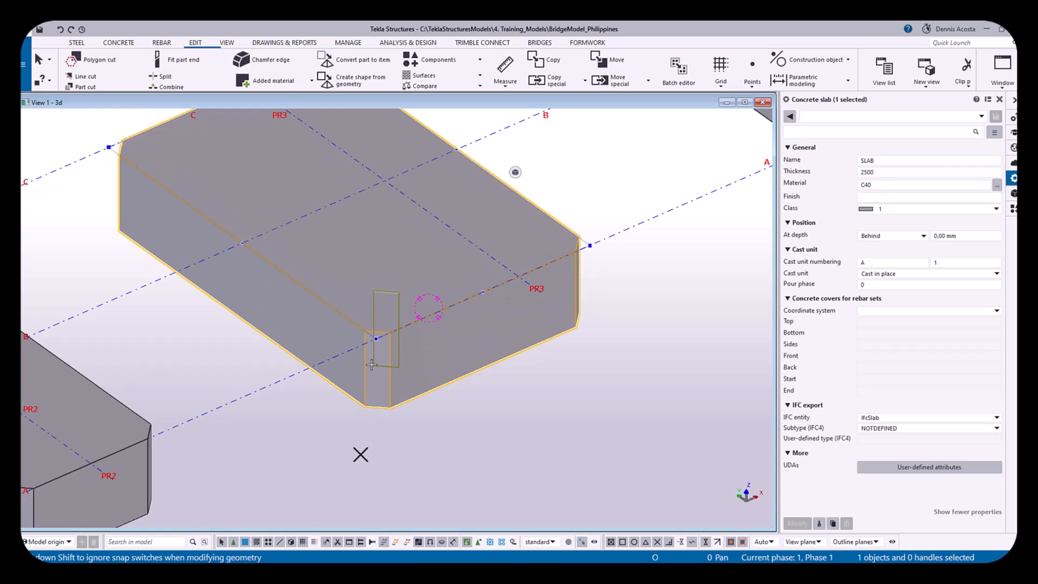
drag(432, 356, 450, 346)
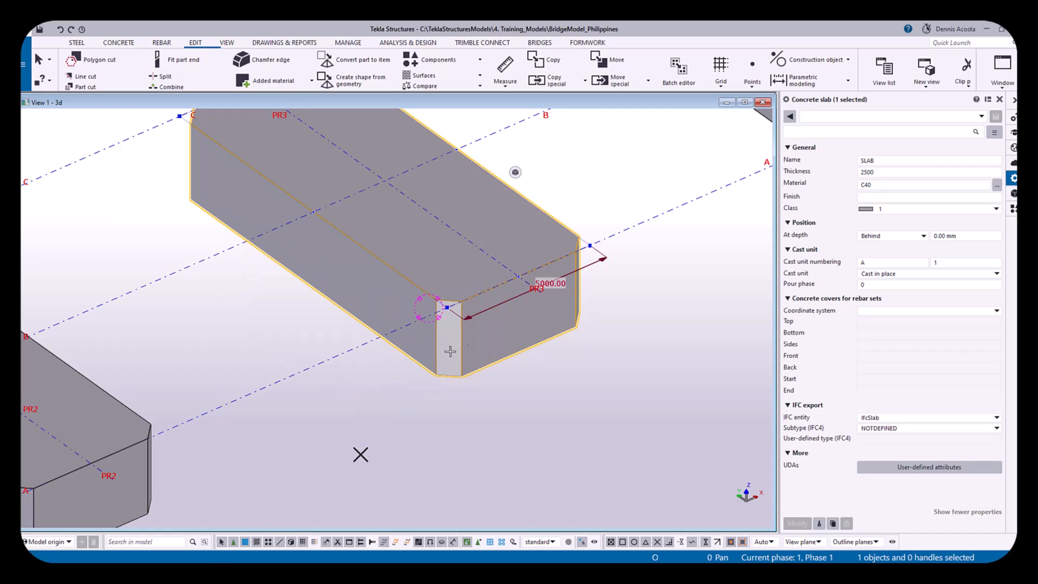
drag(457, 279, 459, 205)
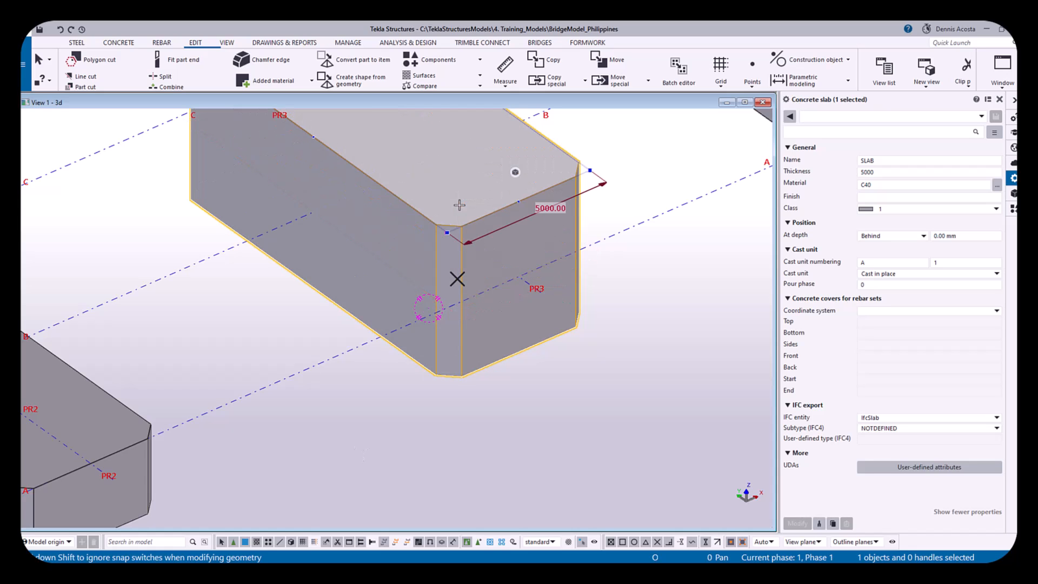
key(ctrl+z)
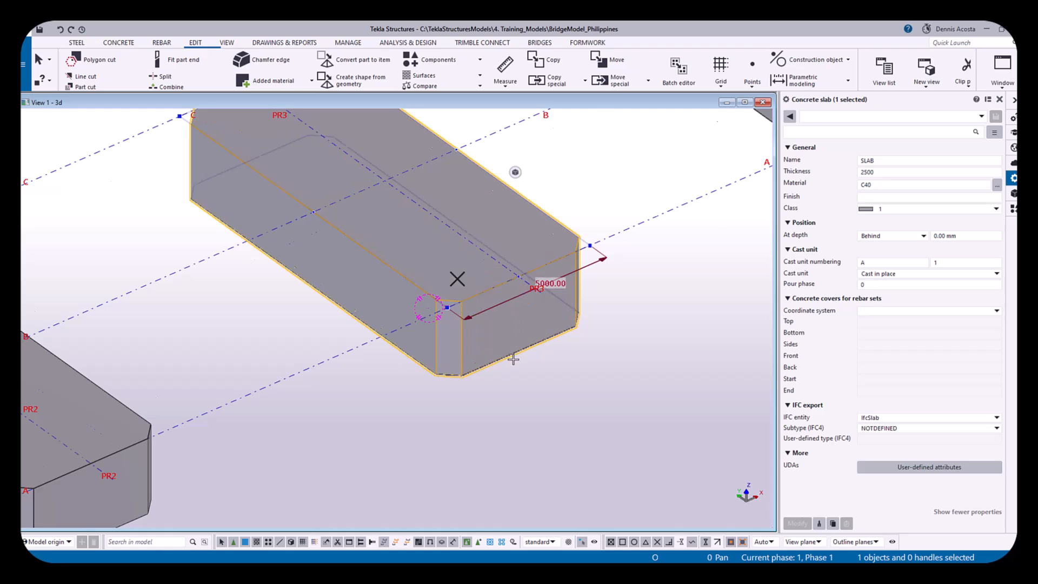
Try directly modifying the pad footing at PR4, undo the change, and clear the selection
scroll(521, 366, down, 3)
middle_drag(669, 217, 515, 307)
scroll(515, 307, up, 3)
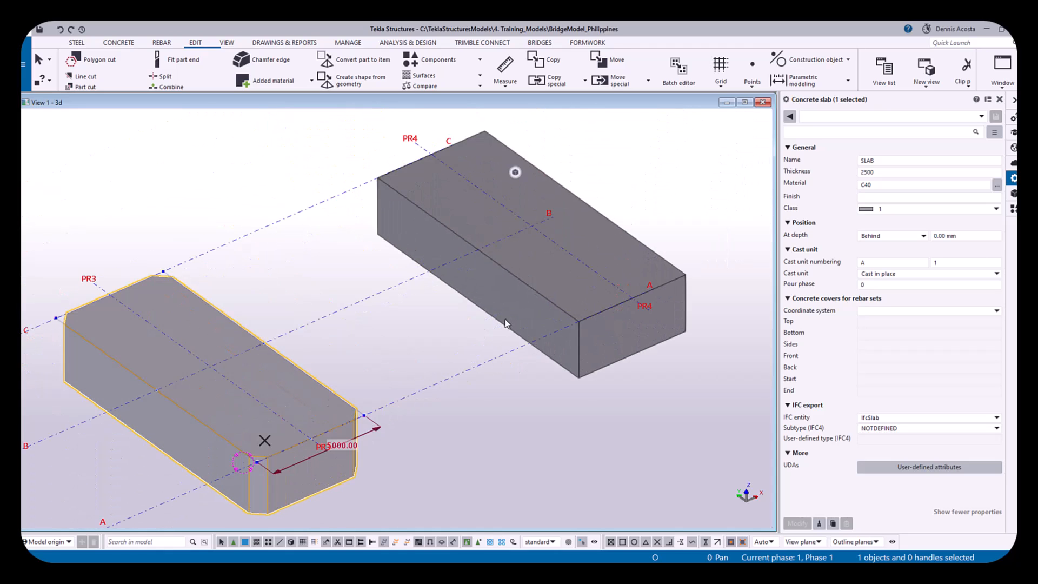
click(514, 311)
drag(494, 326, 464, 342)
key(ctrl+z)
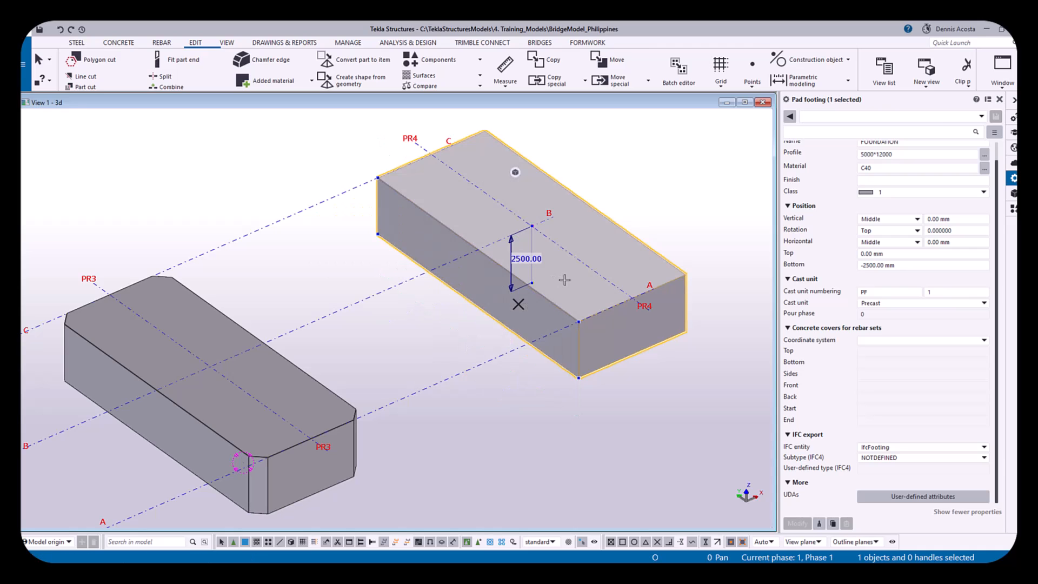
scroll(404, 400, down, 2)
scroll(563, 396, down, 2)
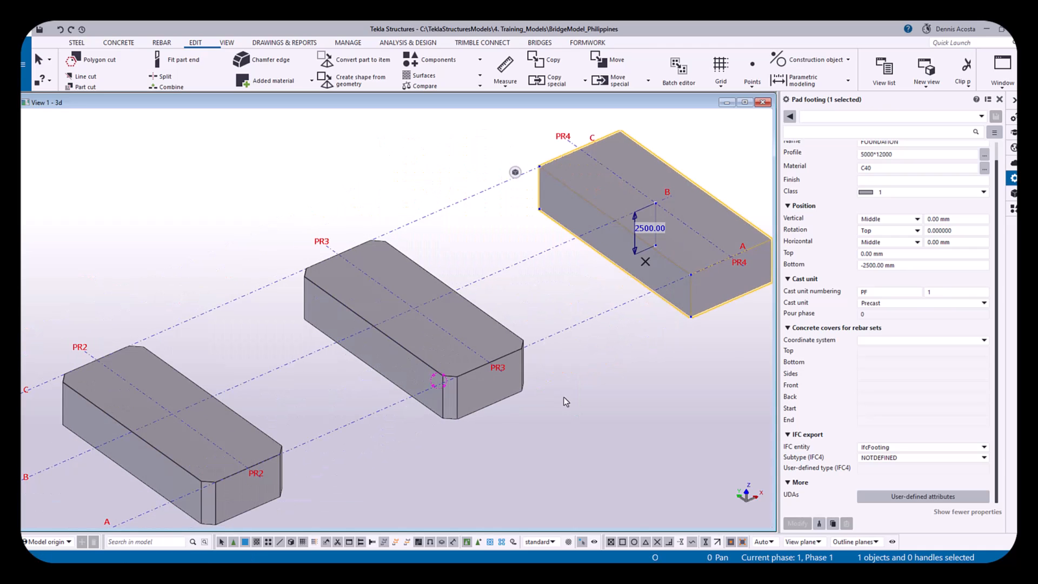
right_click(487, 233)
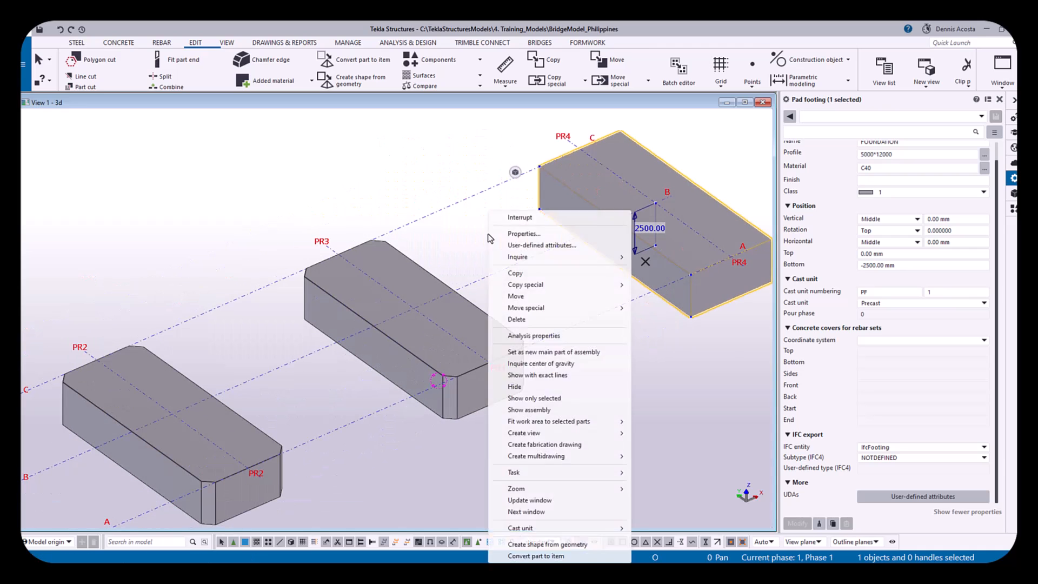
click(526, 218)
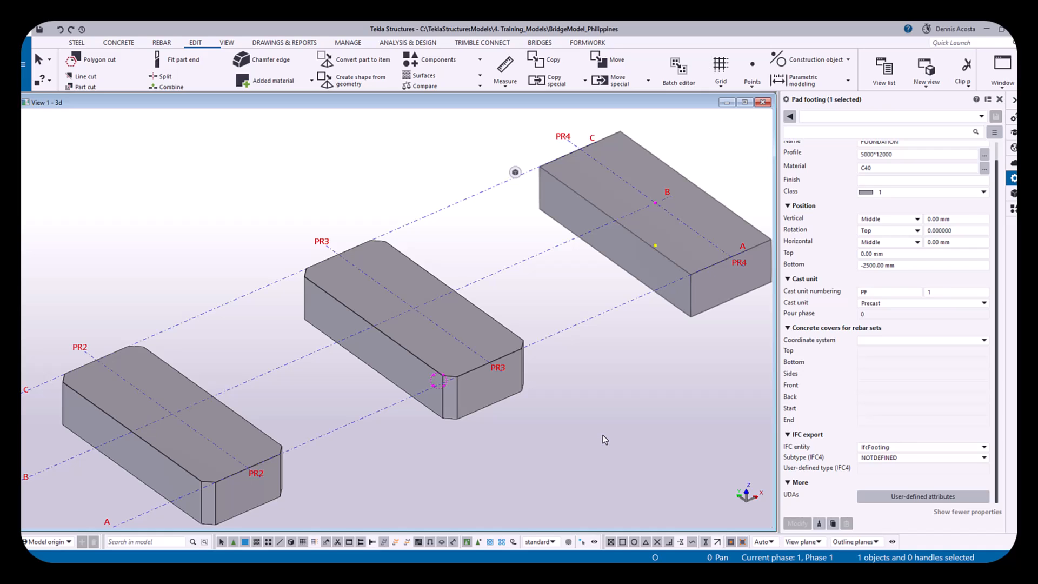
click(607, 363)
Show the foundations in plan and fit the work area to the entire model
scroll(531, 352, down, 2)
middle_drag(530, 352, 546, 365)
scroll(542, 373, down, 6)
scroll(546, 366, up, 2)
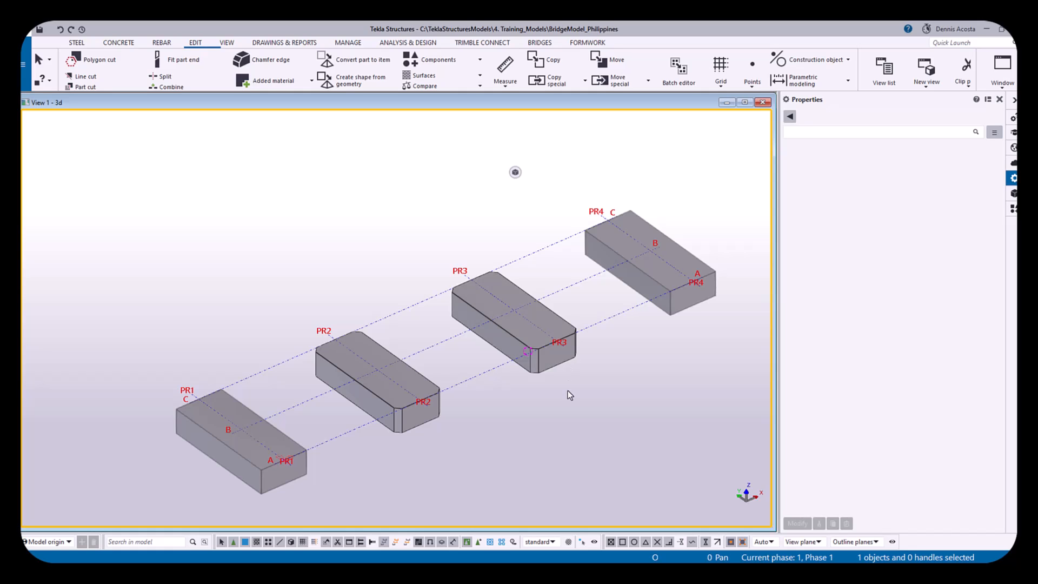
scroll(567, 382, down, 1)
ctrl+middle_drag(440, 416, 472, 441)
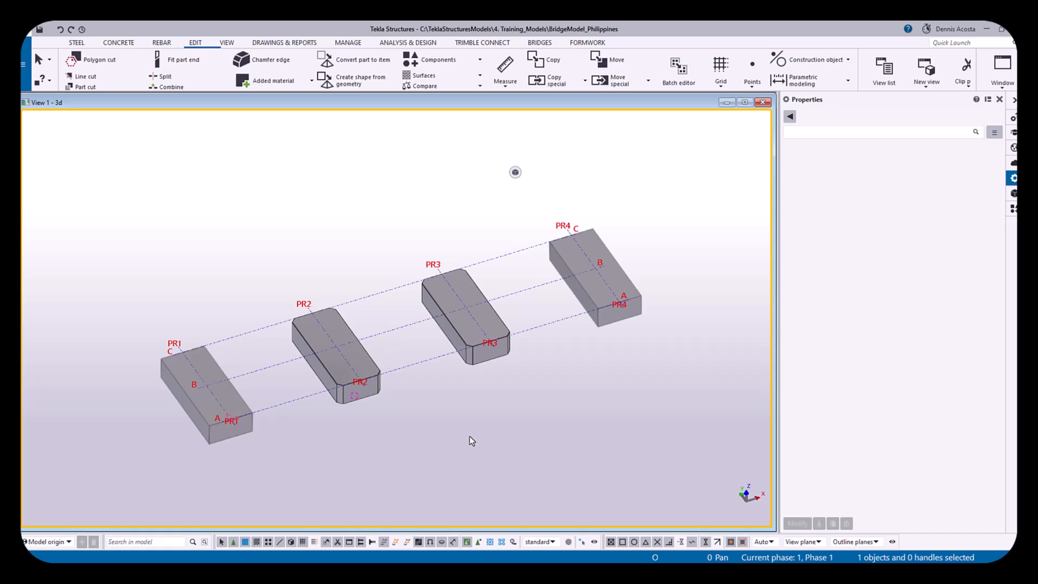
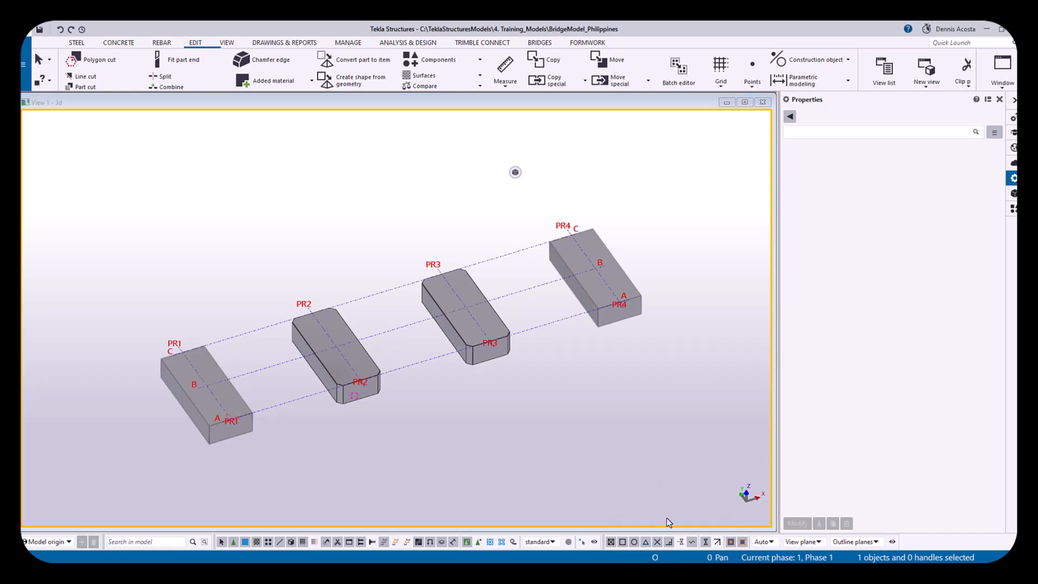
middle_drag(314, 345, 362, 311)
scroll(343, 326, up, 2)
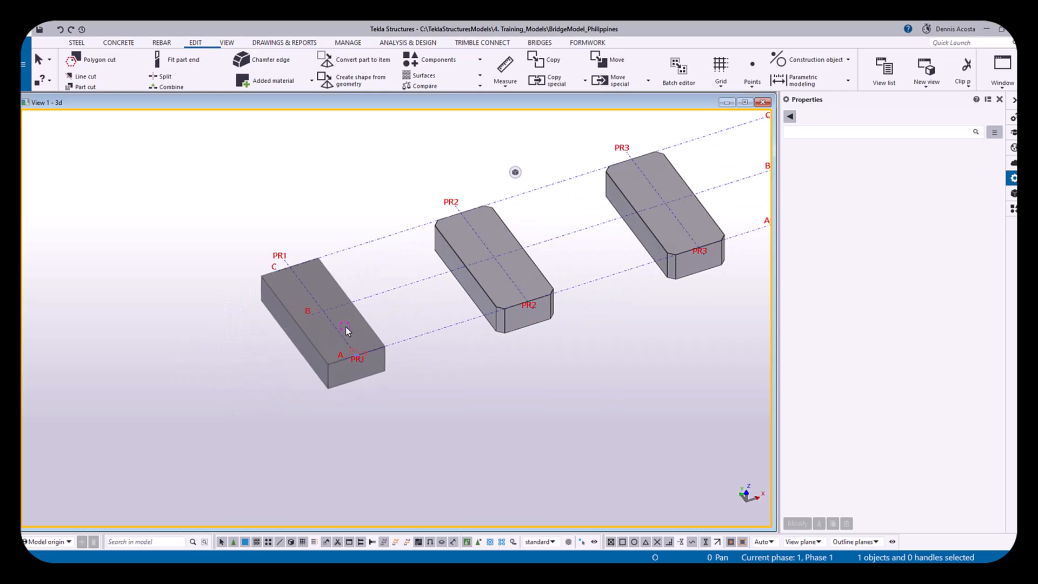
key(ctrl+p)
middle_drag(278, 352, 395, 350)
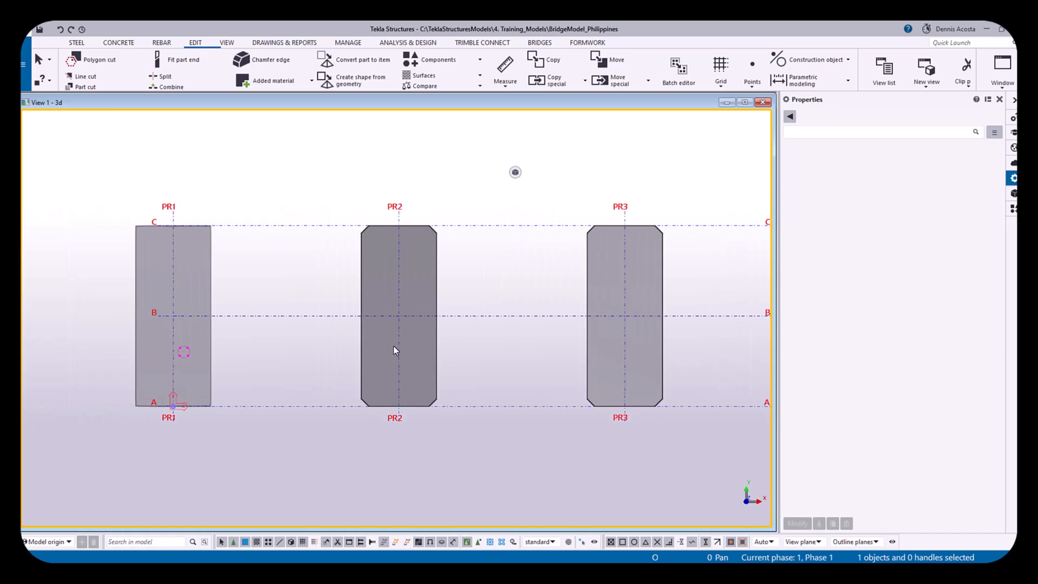
scroll(395, 350, down, 2)
right_click(327, 213)
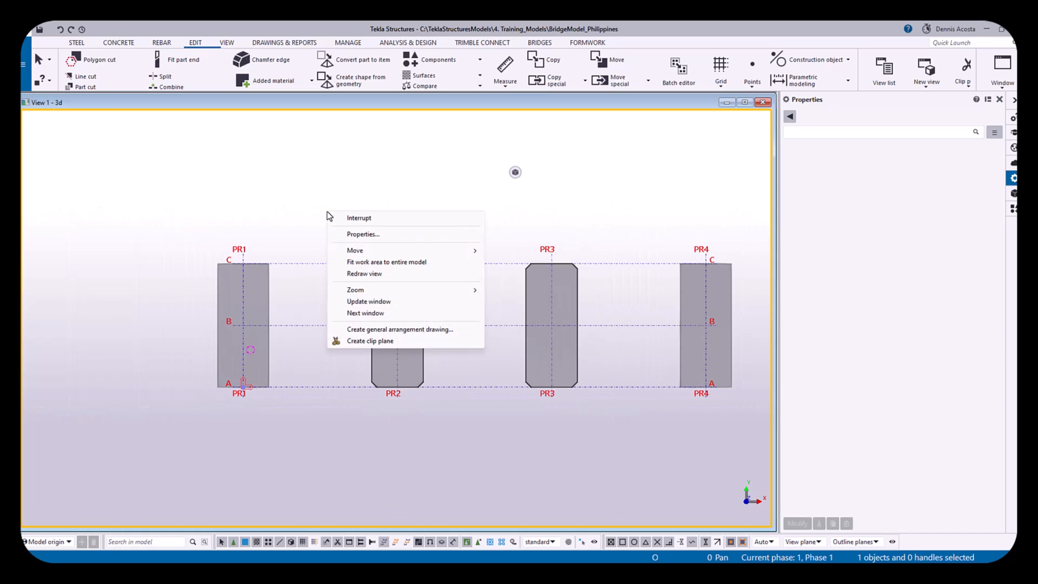
click(387, 262)
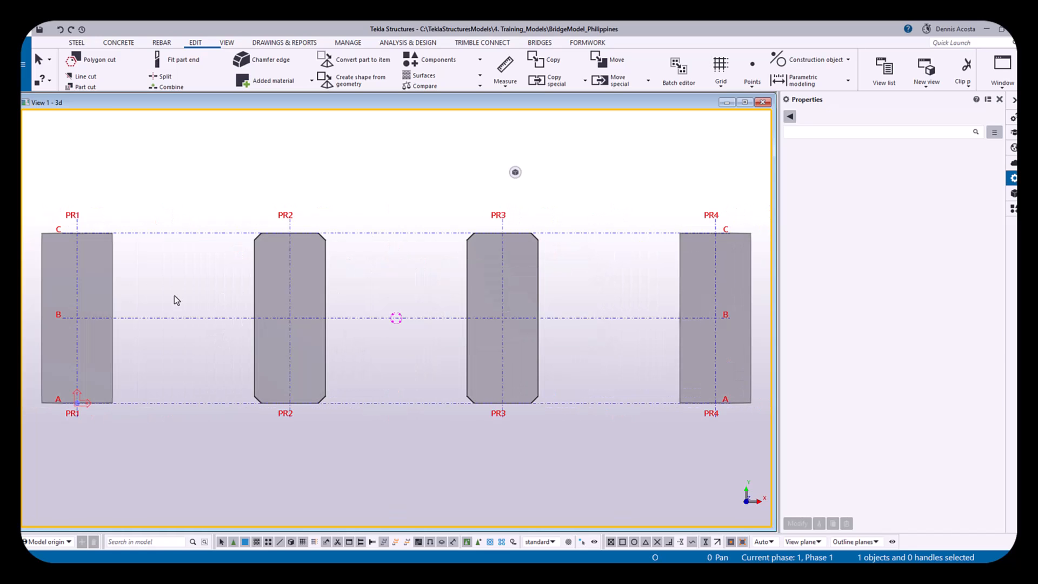
Start a concrete column for the foundation at PR1, with the name PILE and the profile D1200
middle_drag(176, 300, 182, 300)
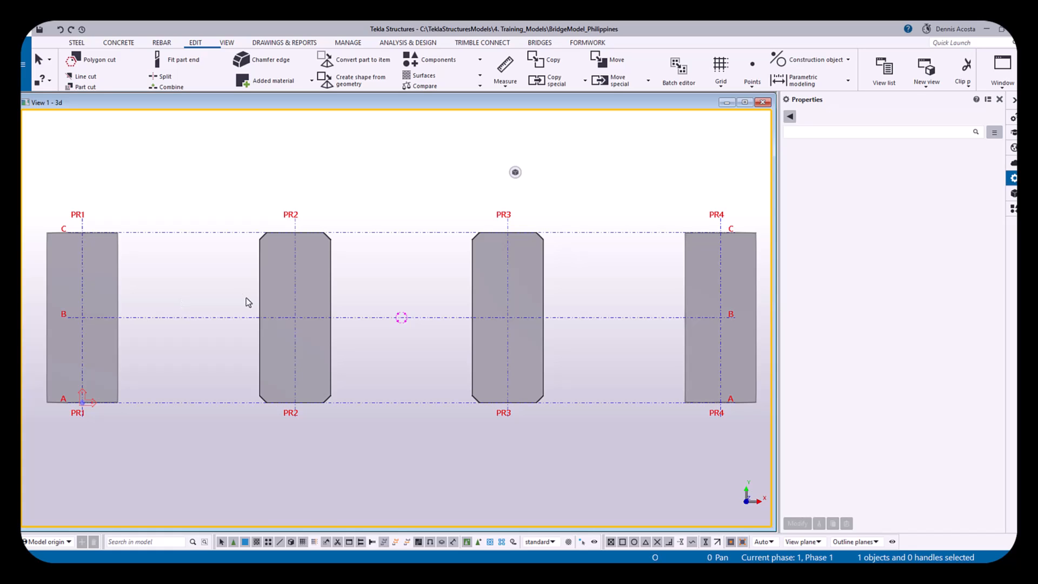
middle_drag(193, 328, 384, 315)
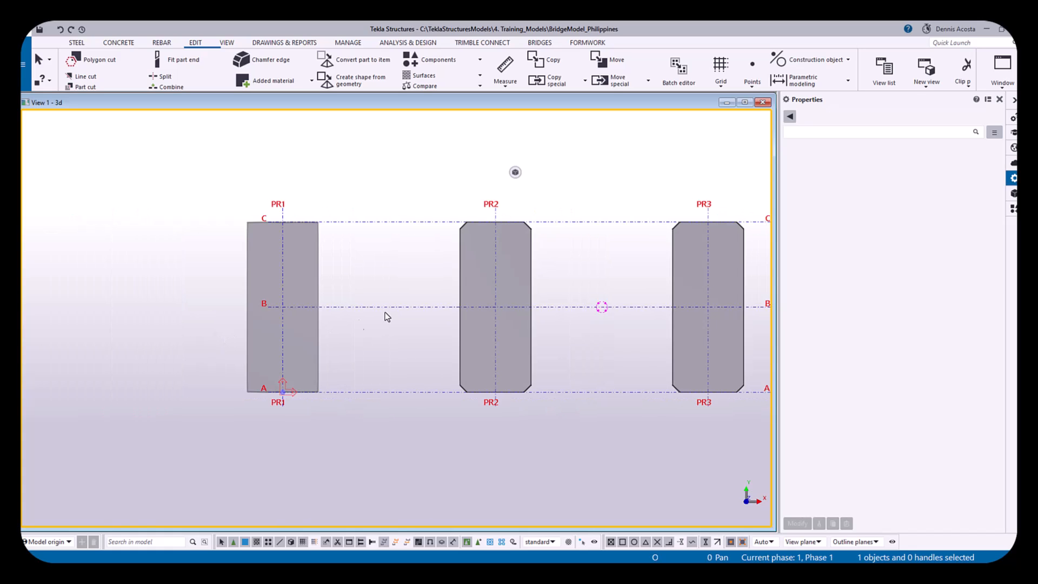
scroll(274, 332, up, 1)
scroll(268, 332, down, 2)
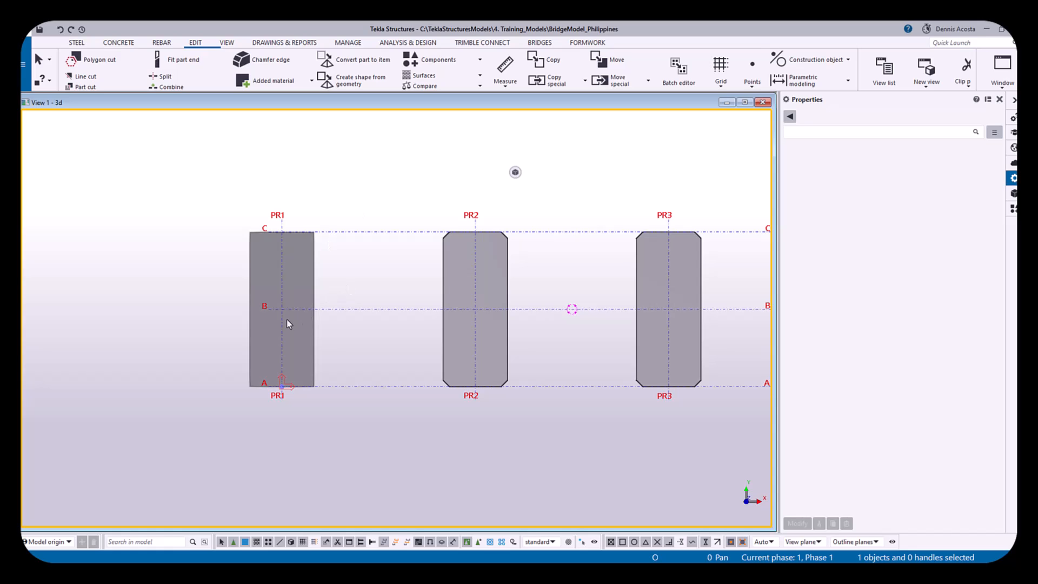
scroll(287, 320, up, 2)
scroll(287, 323, up, 2)
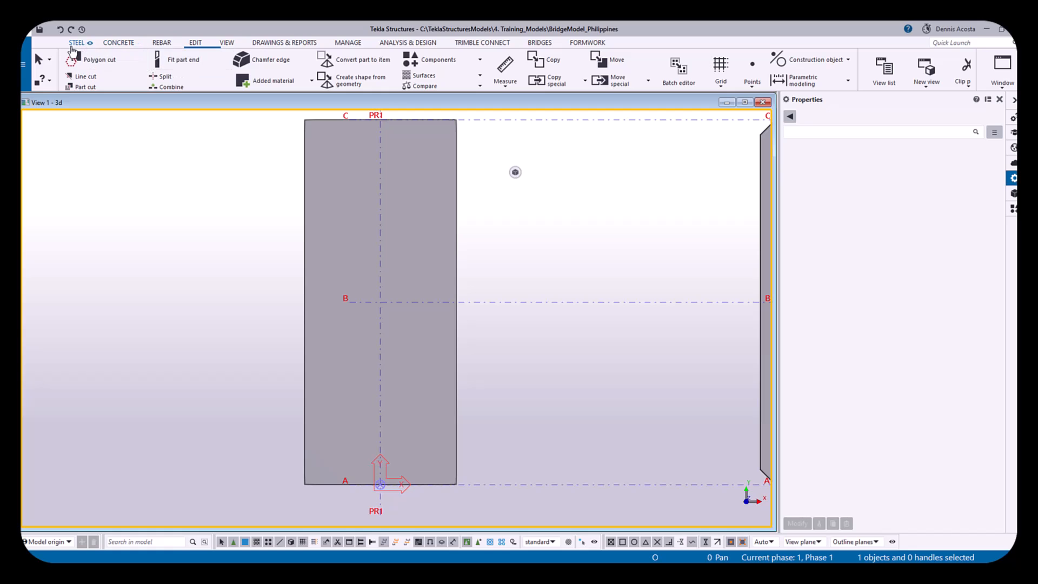
click(115, 45)
click(85, 74)
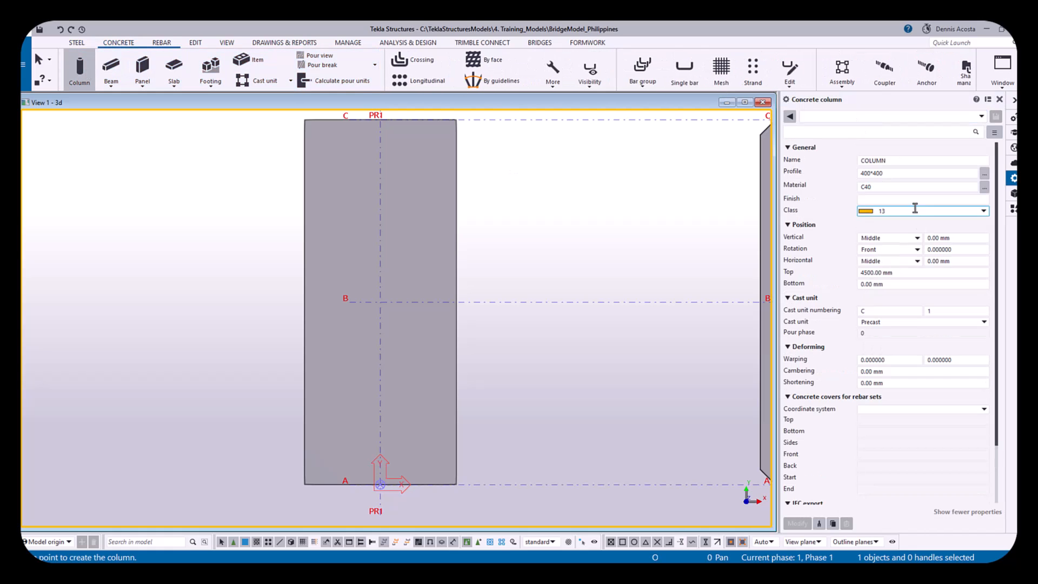
double_click(896, 162)
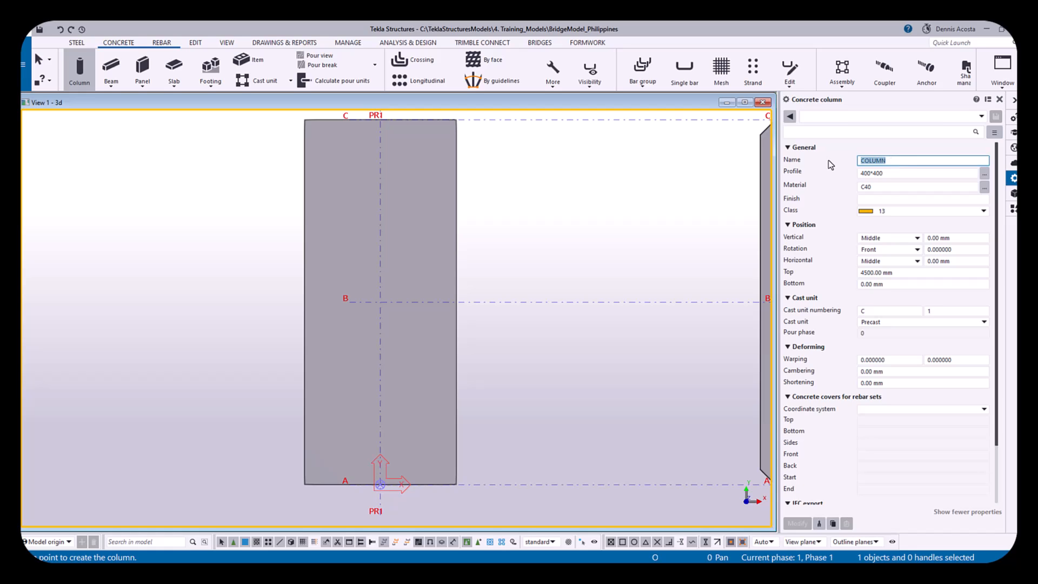
text(PILE)
double_click(899, 173)
text(D1200)
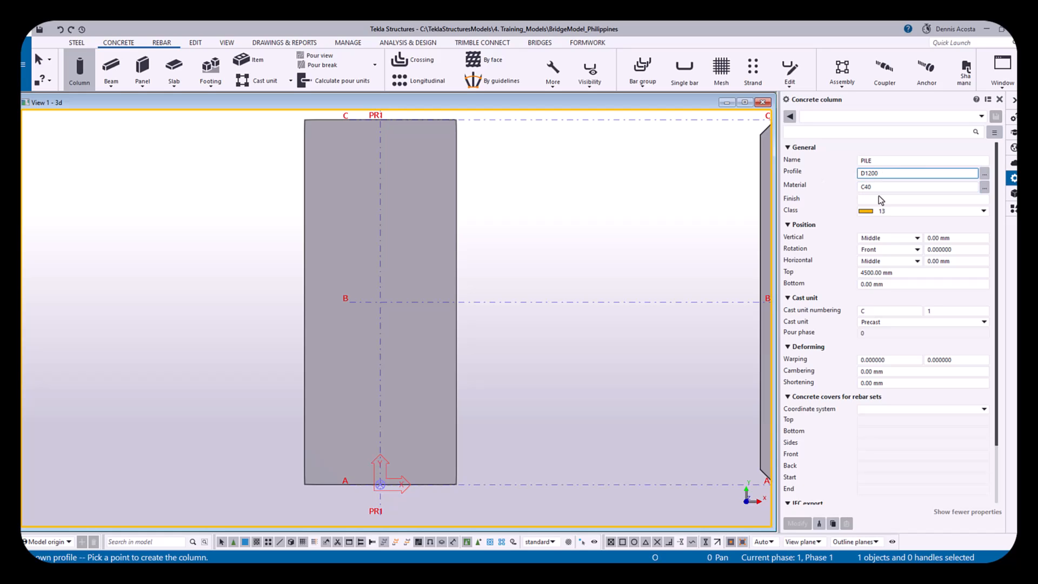
Give the pile column class 13, a top level of -2400 mm and a bottom level of -12400 mm
click(907, 211)
click(909, 211)
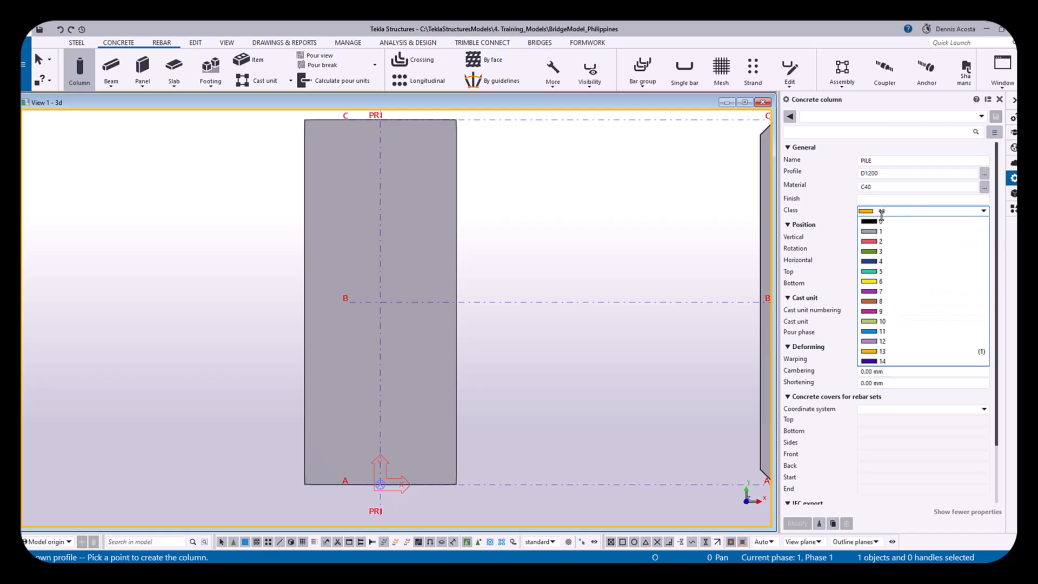
click(879, 352)
click(888, 272)
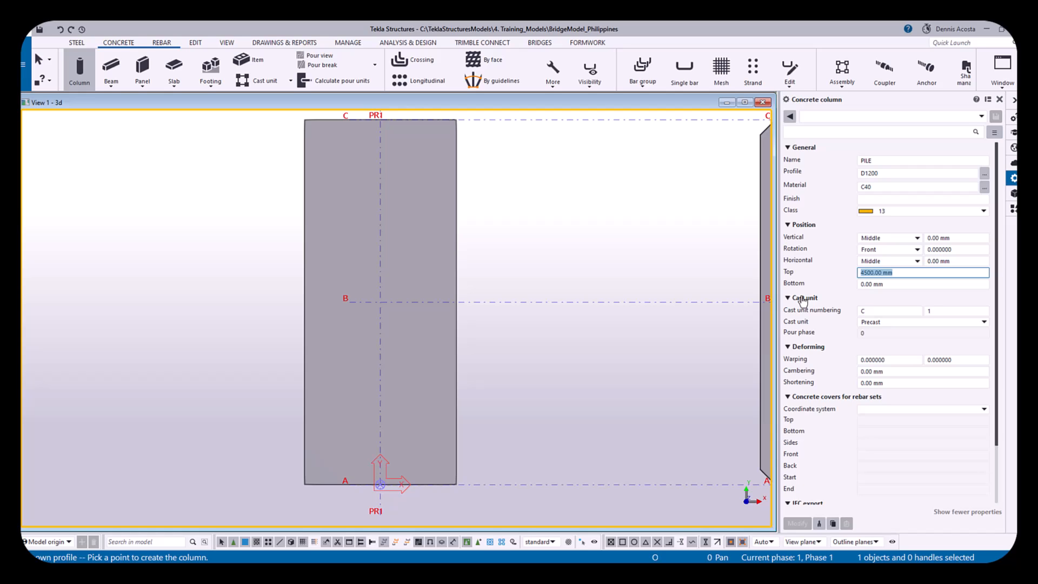
text(-2400)
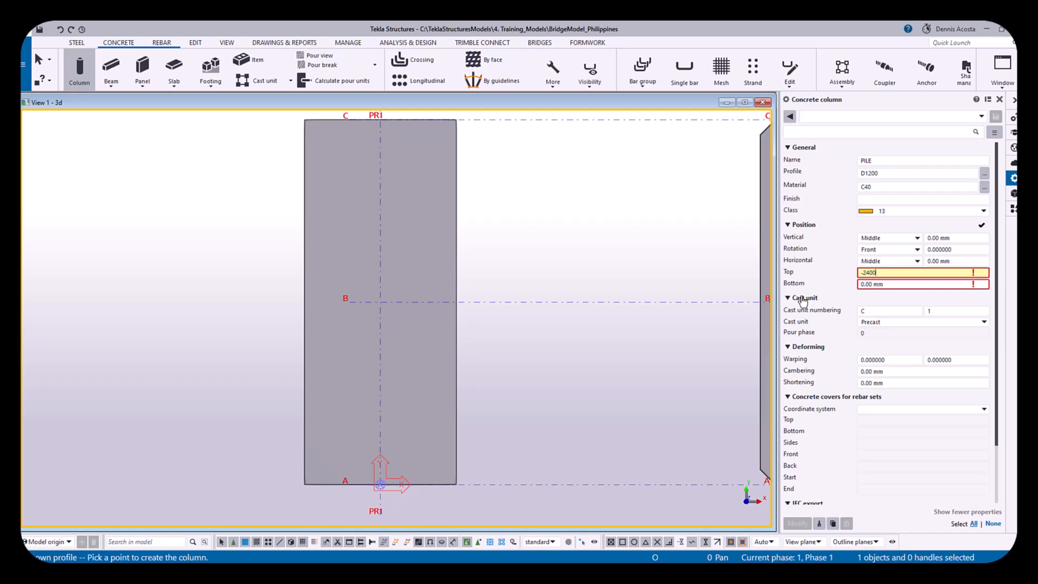
key(Tab)
text(-12400)
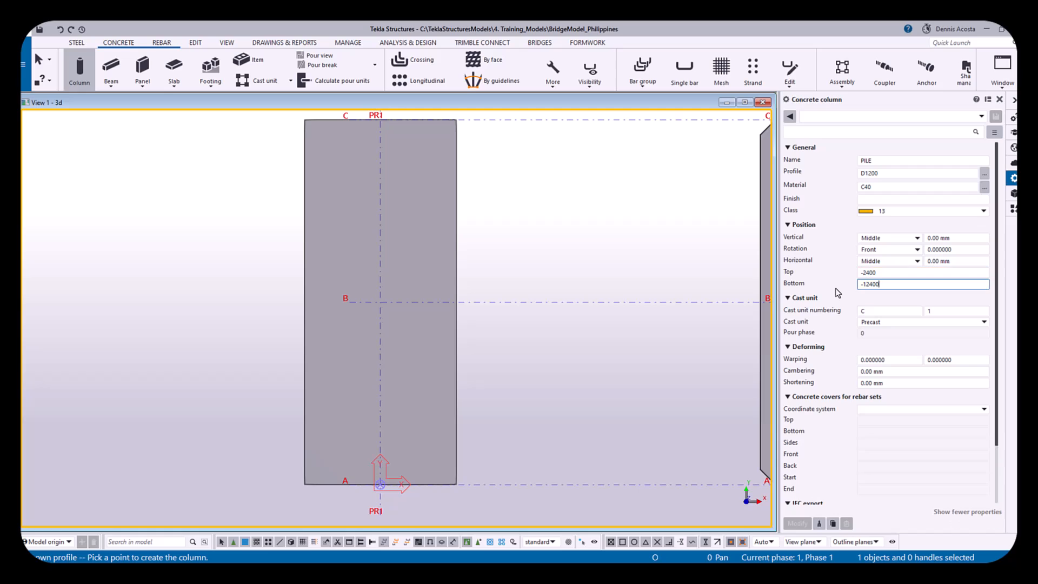
Place the pile at the intersection of grid lines PR1 and B and end the column command
click(380, 304)
right_click(476, 244)
click(501, 262)
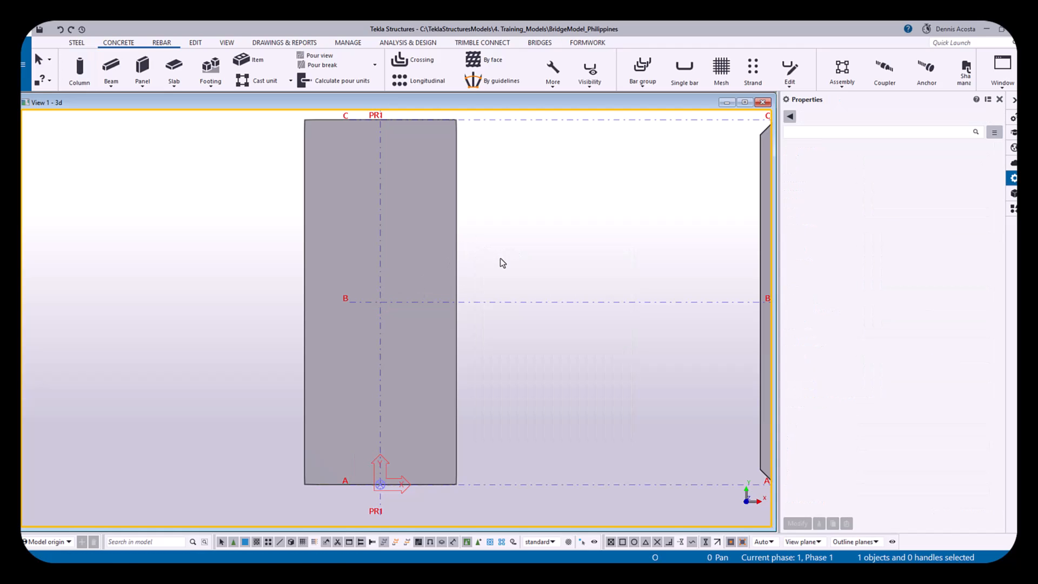
Set the 3D view's downward view depth to 15000 mm and close the view properties
scroll(380, 307, up, 5)
ctrl+middle_drag(387, 309, 463, 200)
scroll(463, 200, down, 3)
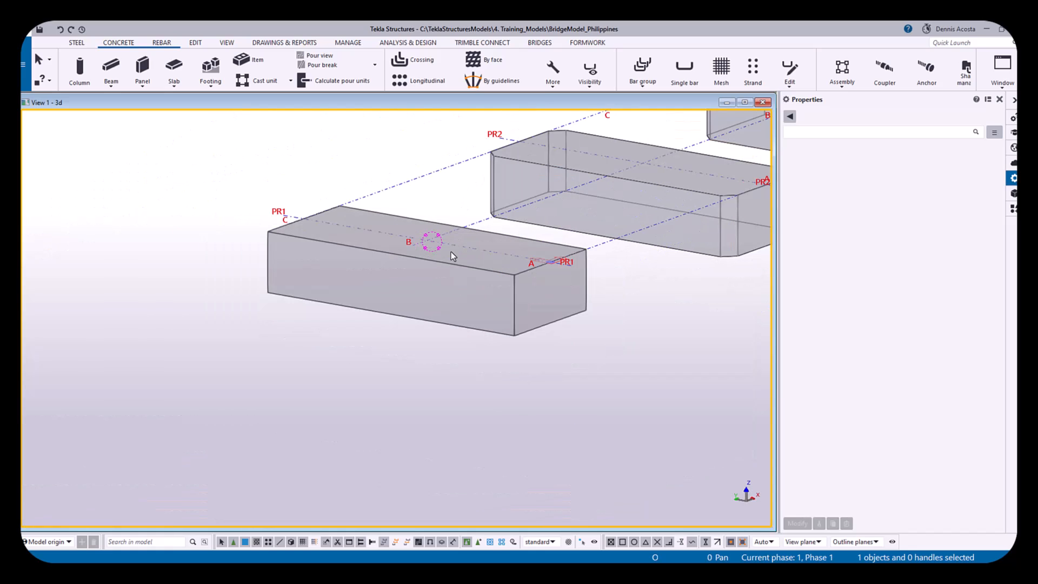
scroll(625, 369, down, 2)
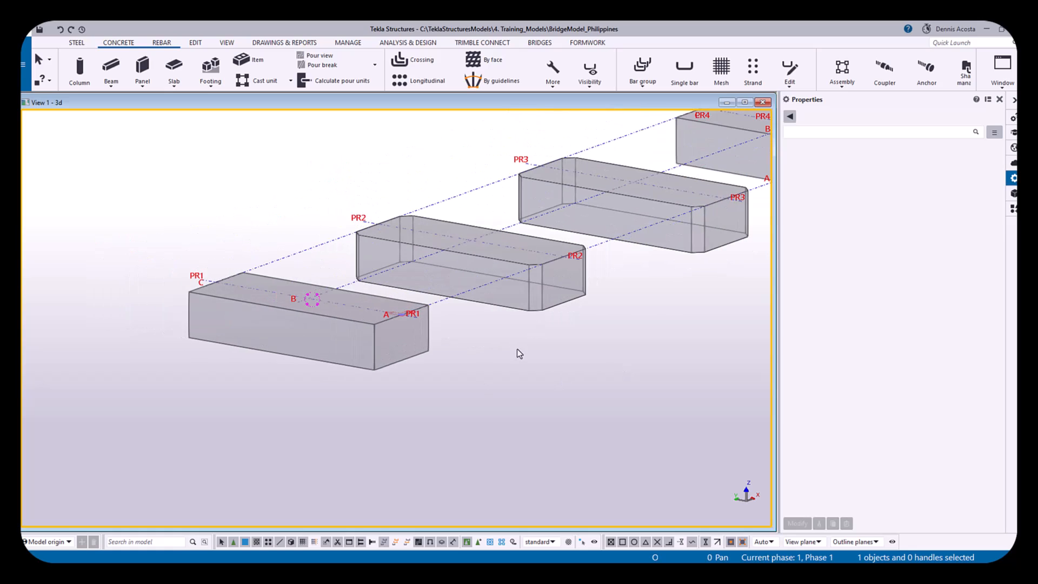
click(429, 345)
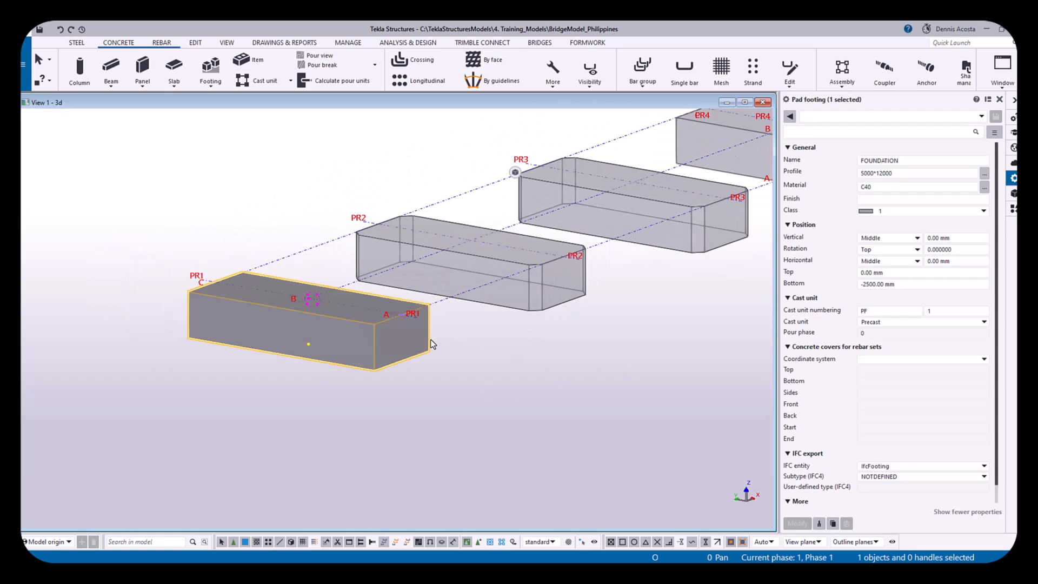
double_click(336, 176)
drag(413, 93, 850, 161)
middle_drag(549, 303, 488, 319)
drag(776, 309, 727, 317)
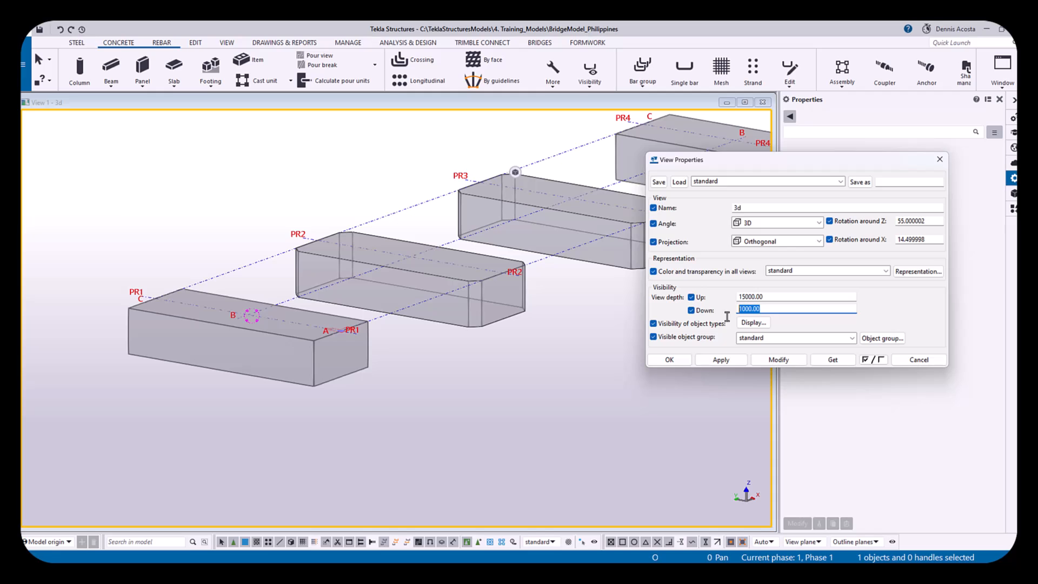
text(15000)
click(780, 364)
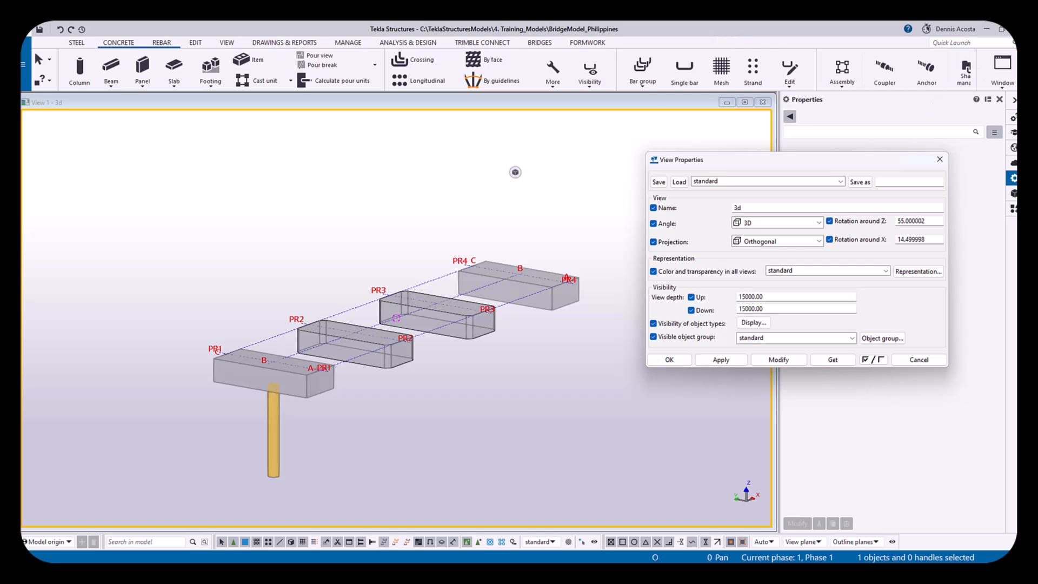
click(939, 160)
Show the model in plan with the foundations at PR1 and PR2 in view
middle_drag(608, 296, 628, 289)
key(ctrl+p)
middle_drag(177, 327, 456, 309)
scroll(352, 304, up, 3)
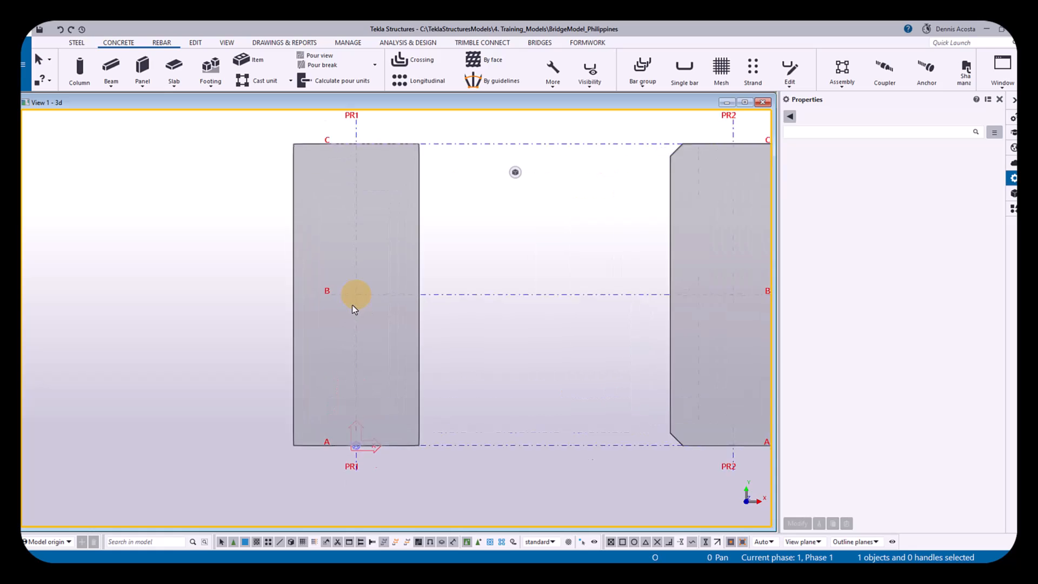
scroll(352, 303, down, 2)
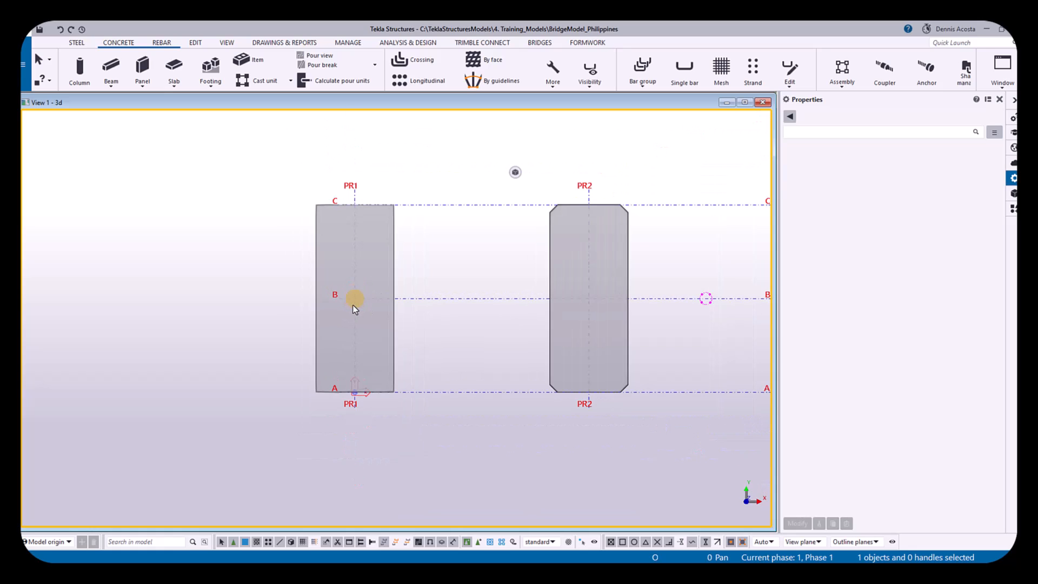
Cycle the part representation through wireframe, shaded wireframe, hidden lines and rendered
key(ctrl+1)
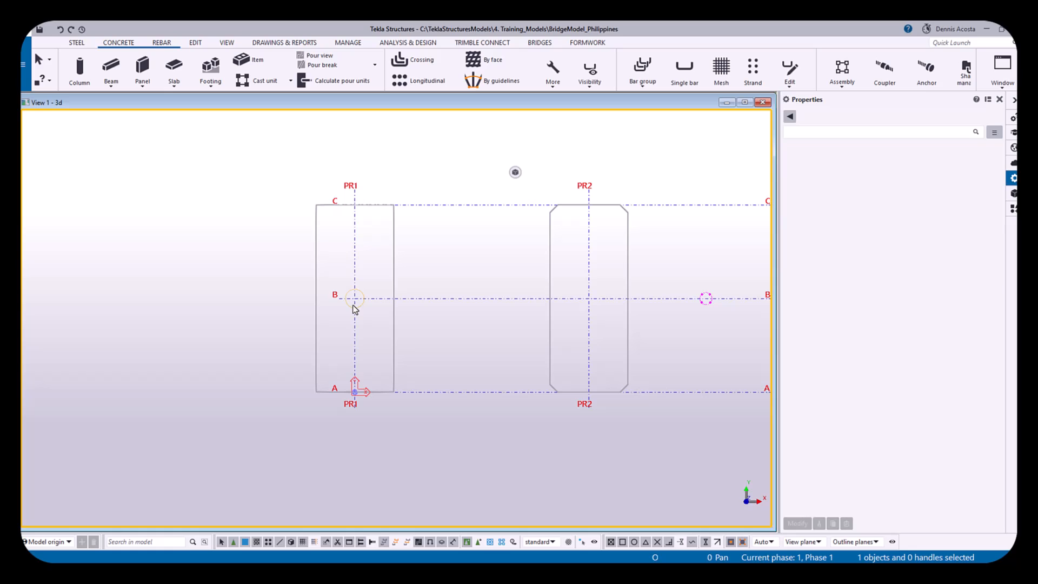
key(ctrl+2)
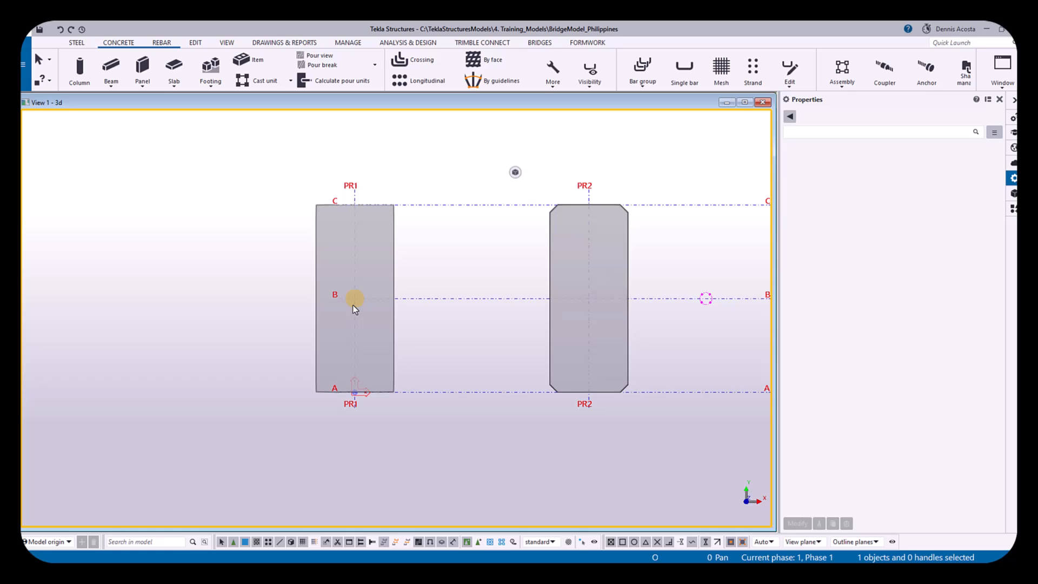
key(ctrl+3)
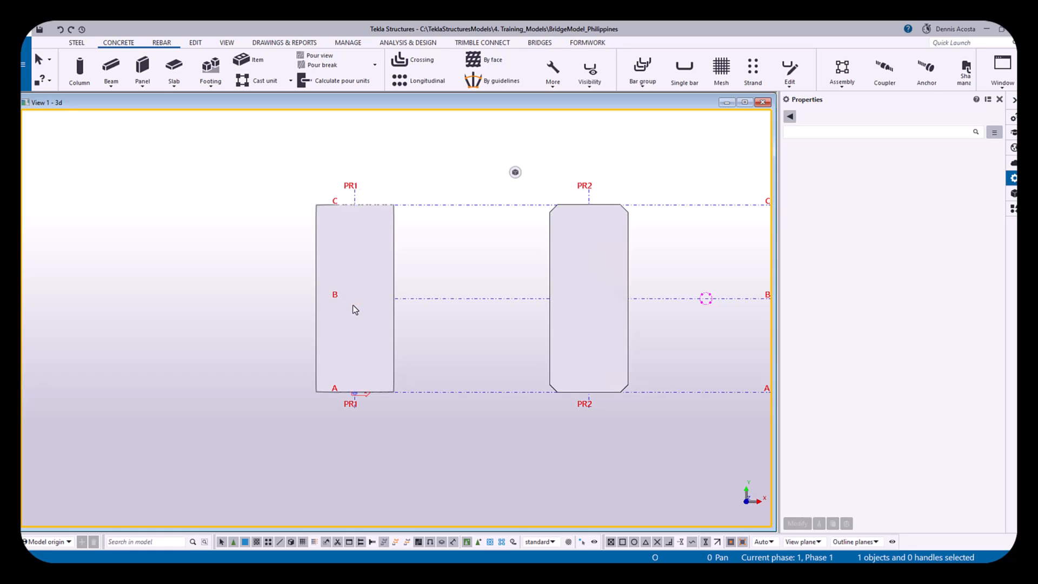
key(ctrl+2)
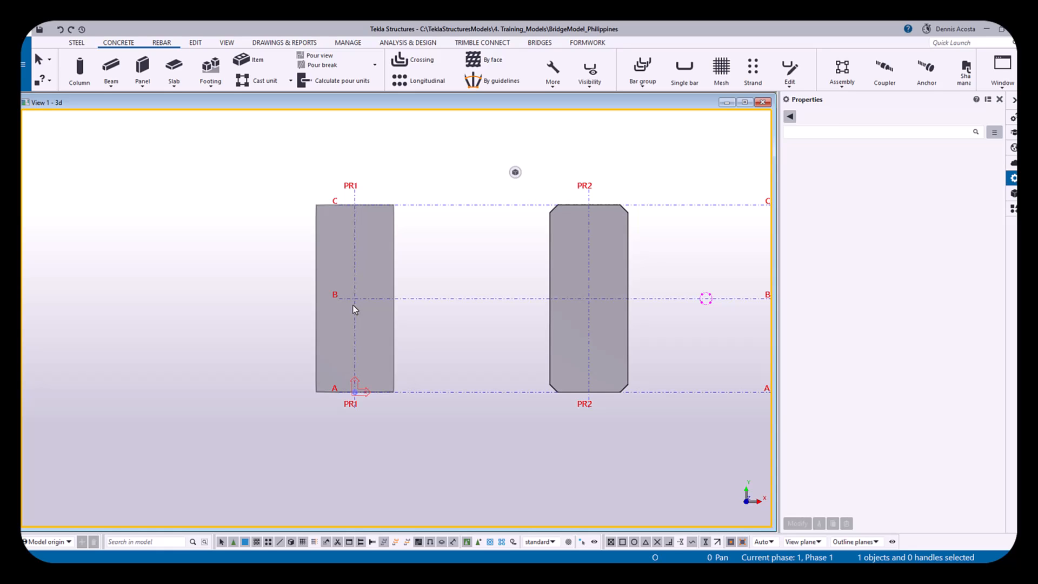
Switch to showing only selected parts rendered, and select the slab at PR2, the footing at PR1 and the pile at PR1/B in turn
key(ctrl+5)
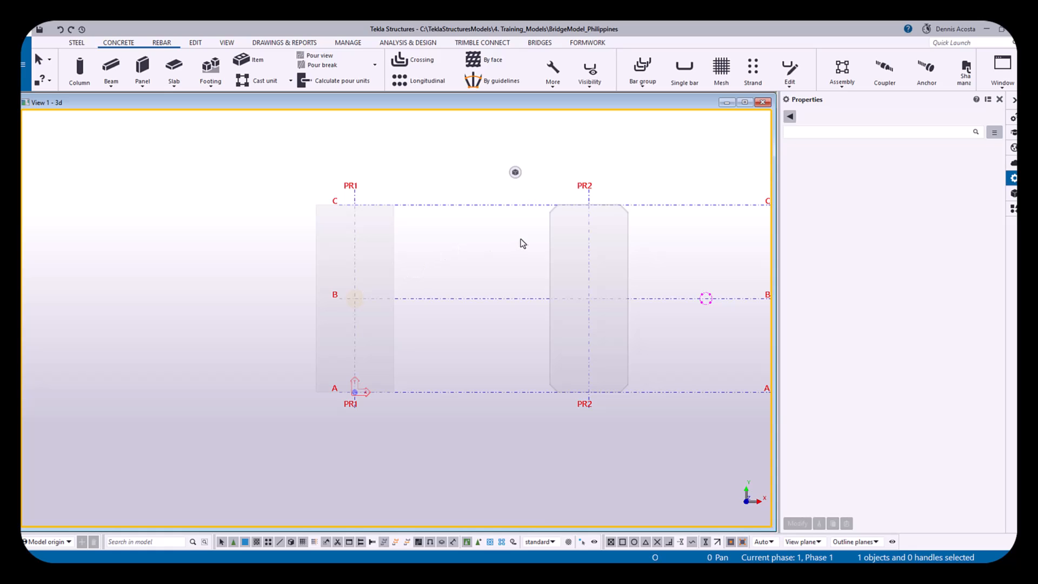
click(550, 262)
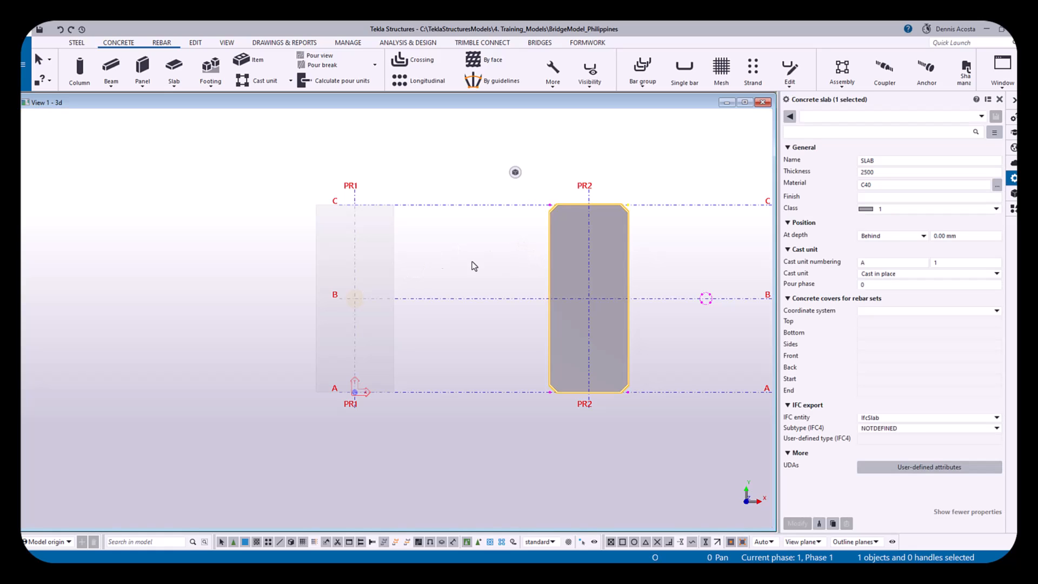
click(393, 268)
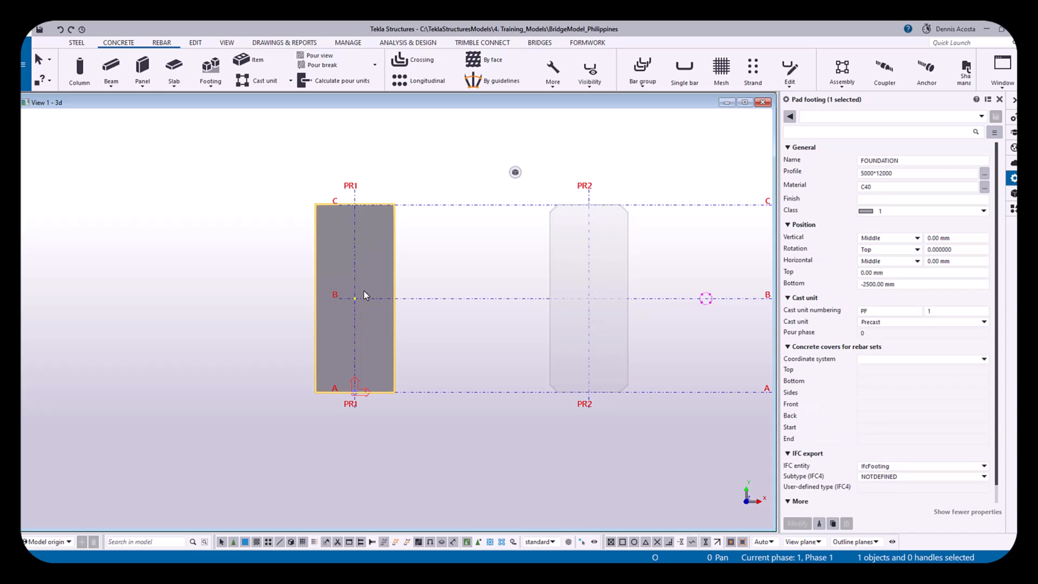
drag(278, 276, 384, 346)
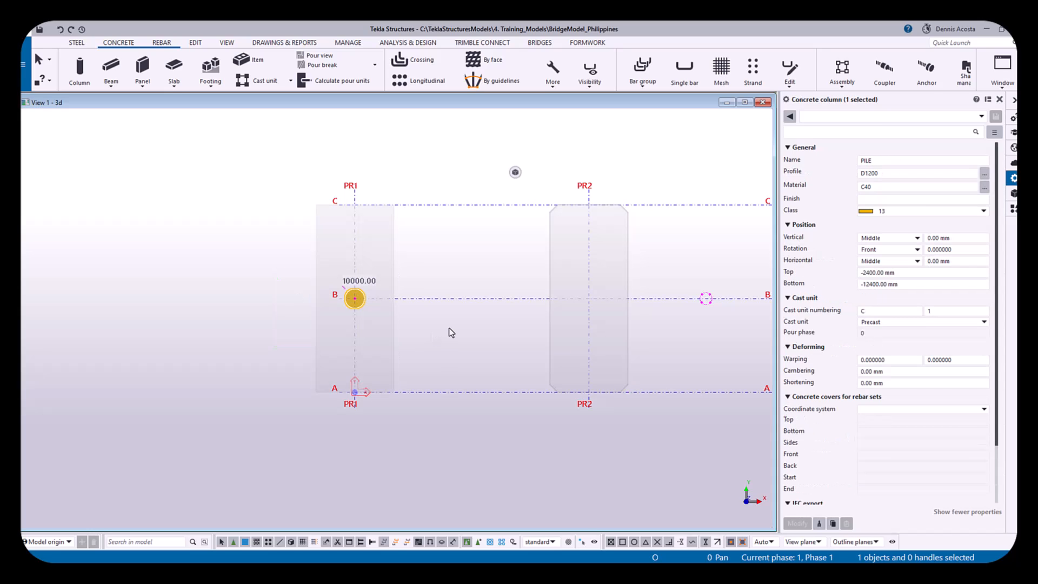
Deselect the pile and display the model parts as shaded wireframe
click(493, 249)
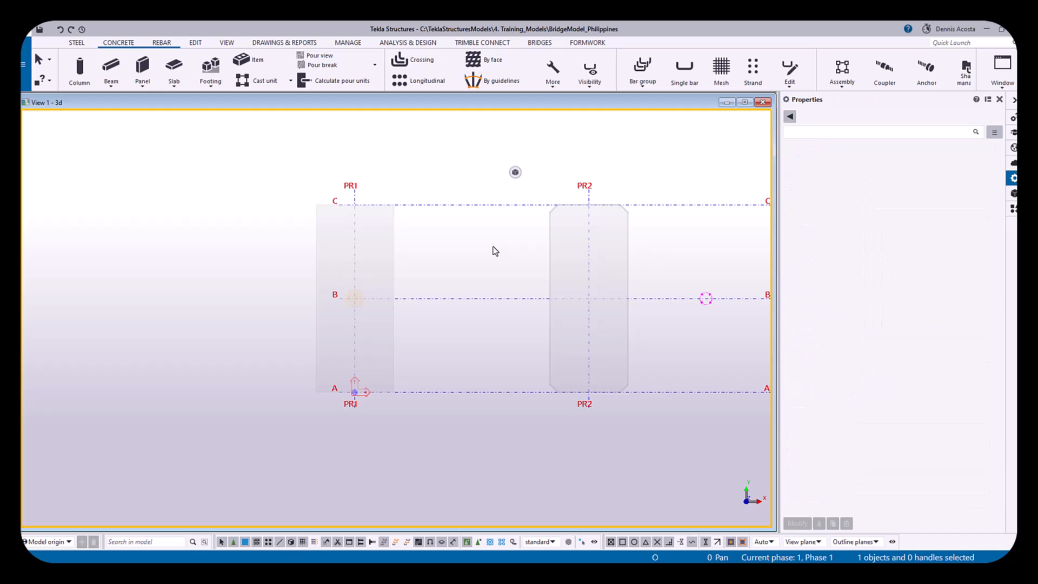
key(ctrl+2)
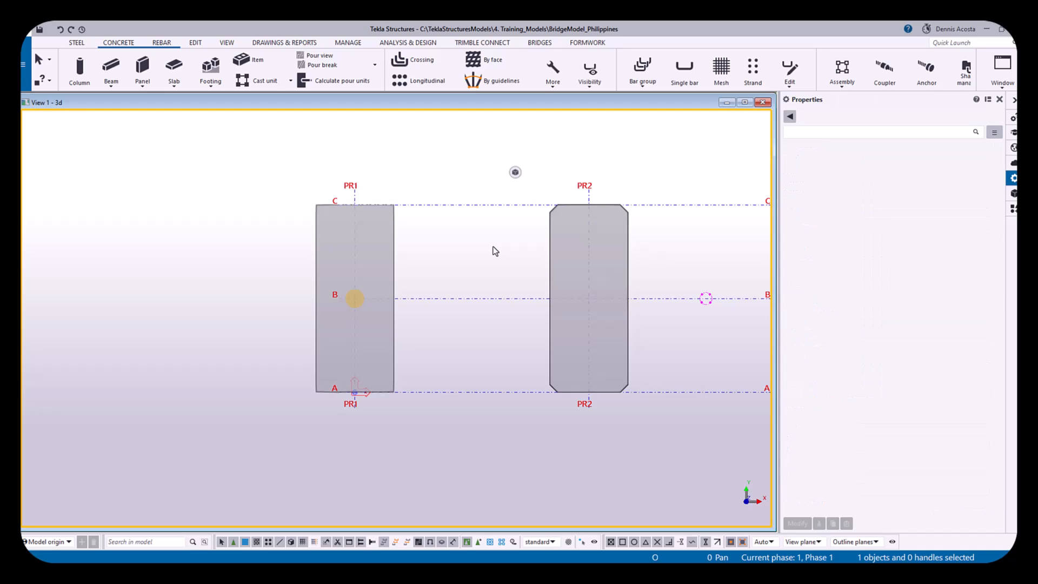
Move the pile at the PR1–B grid intersection 1000 mm along grid line B toward PR2
scroll(334, 322, up, 5)
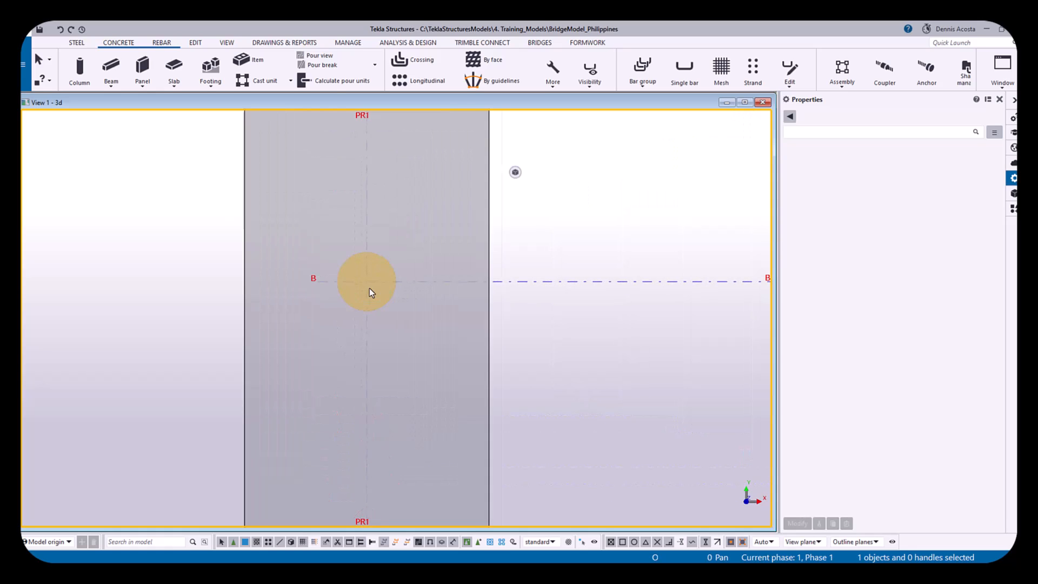
drag(208, 240, 418, 346)
right_click(385, 233)
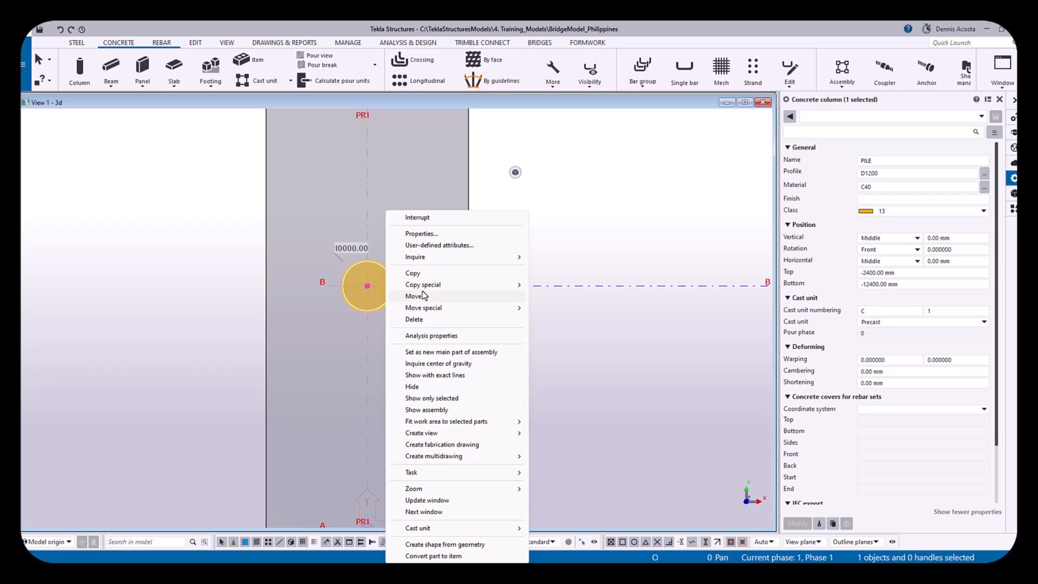
click(423, 295)
click(367, 285)
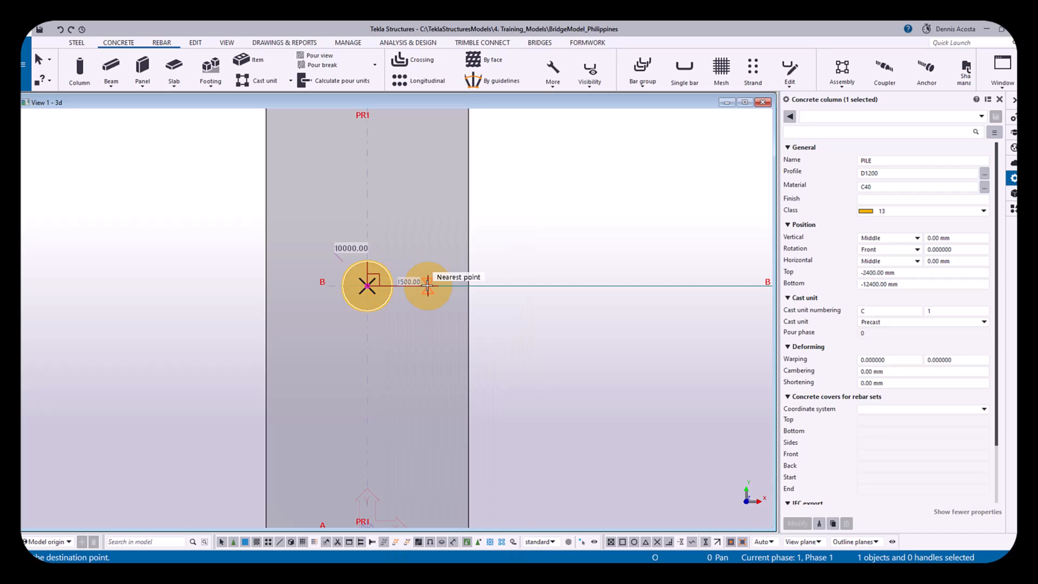
text(1000)
key(Return)
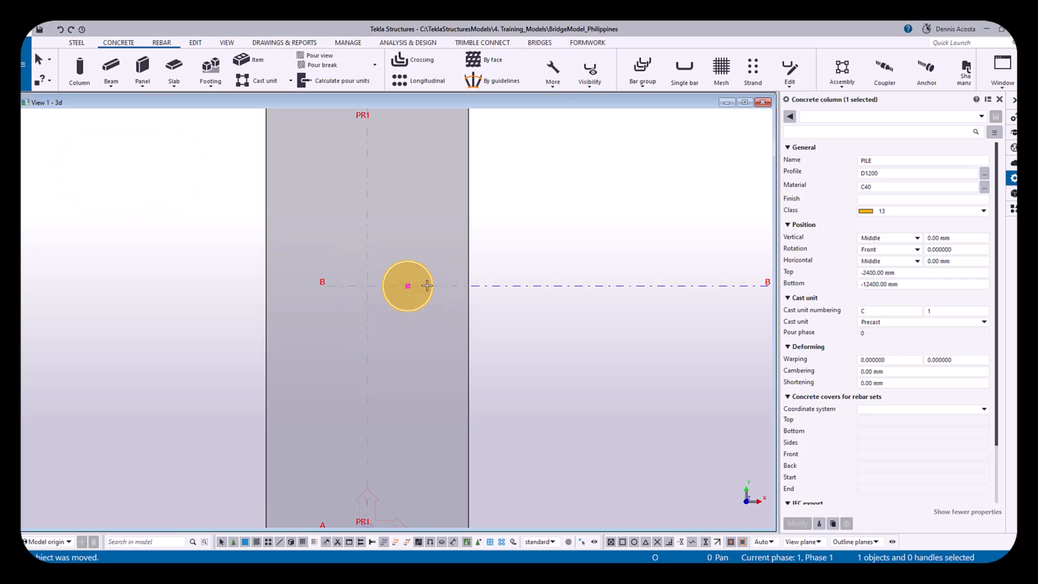
Copy the offset pile along grid line B to the mirrored position on the other side of PR1
right_click(426, 270)
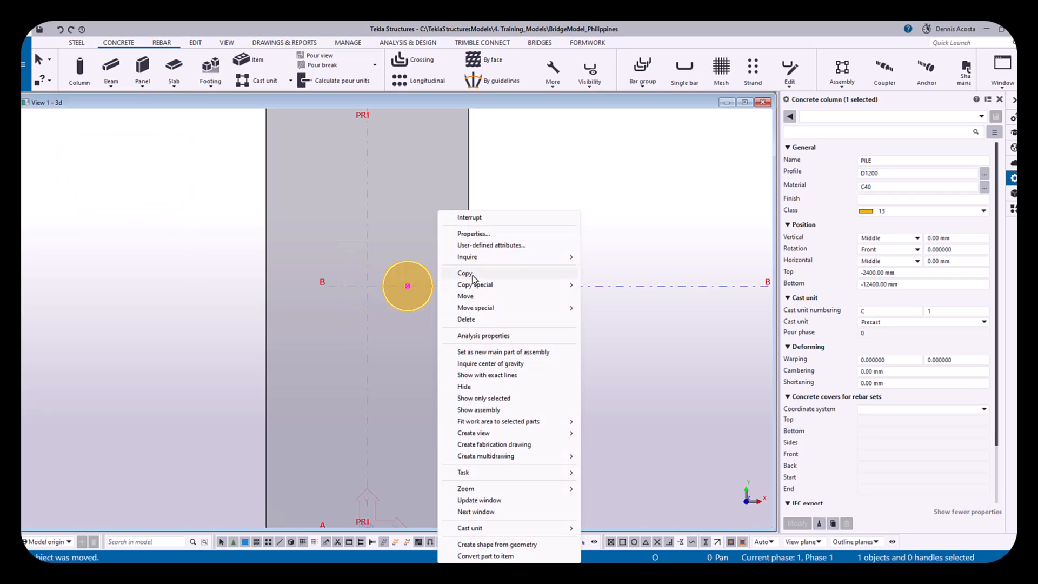
click(459, 274)
click(408, 285)
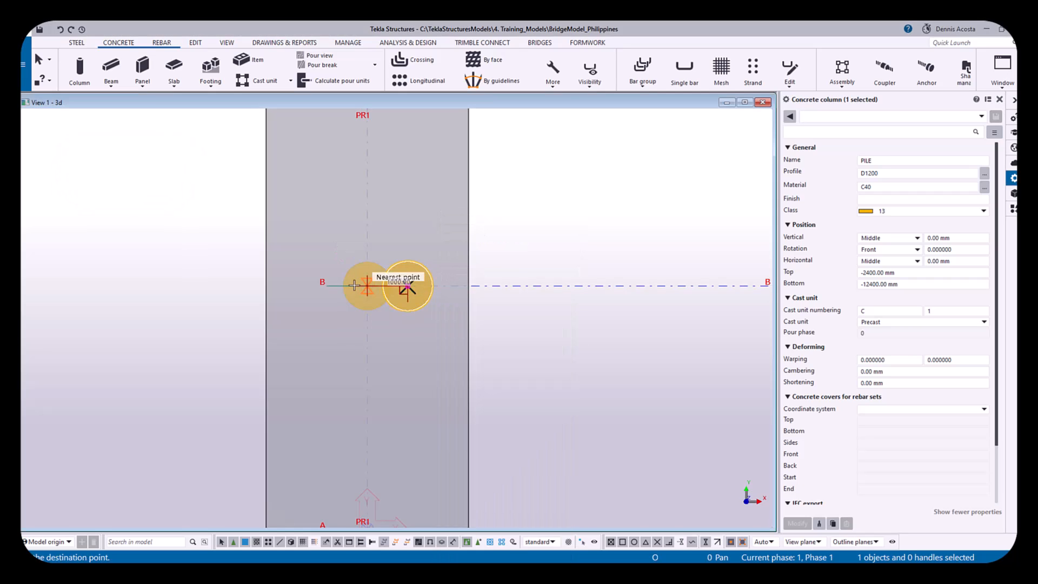
click(321, 287)
right_click(181, 258)
click(198, 266)
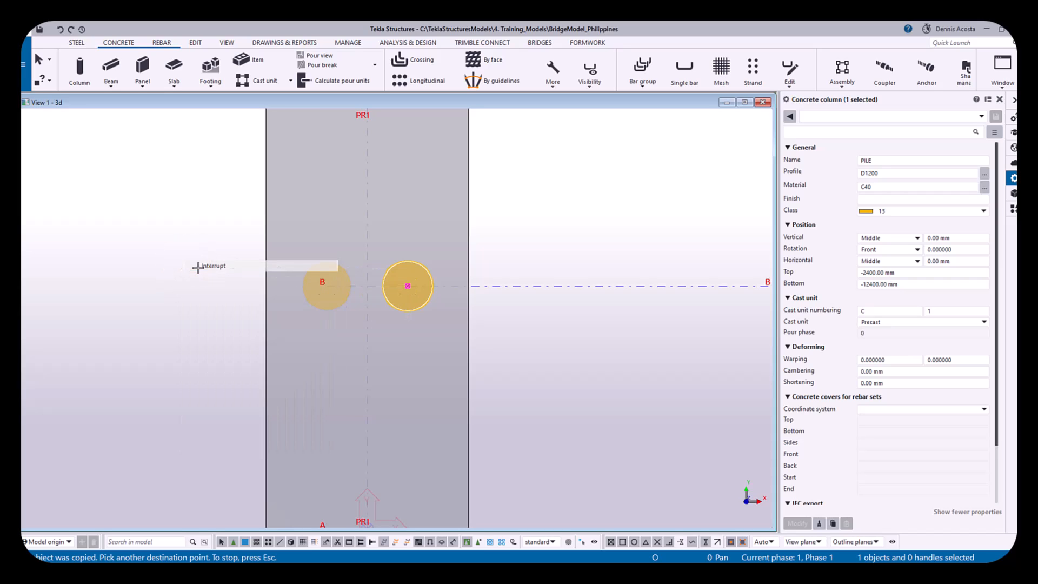
Select both piles on grid line B and make one linear copy of them with dY 4000 mm
scroll(199, 269, down, 3)
drag(202, 245, 417, 311)
right_click(430, 269)
click(408, 245)
drag(193, 232, 421, 323)
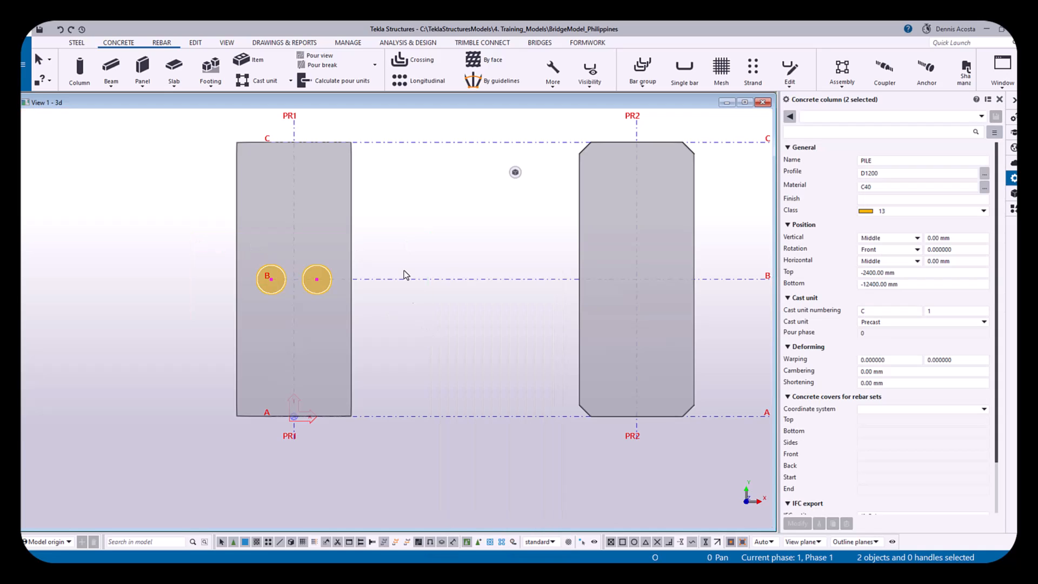
mouse_move(483, 305)
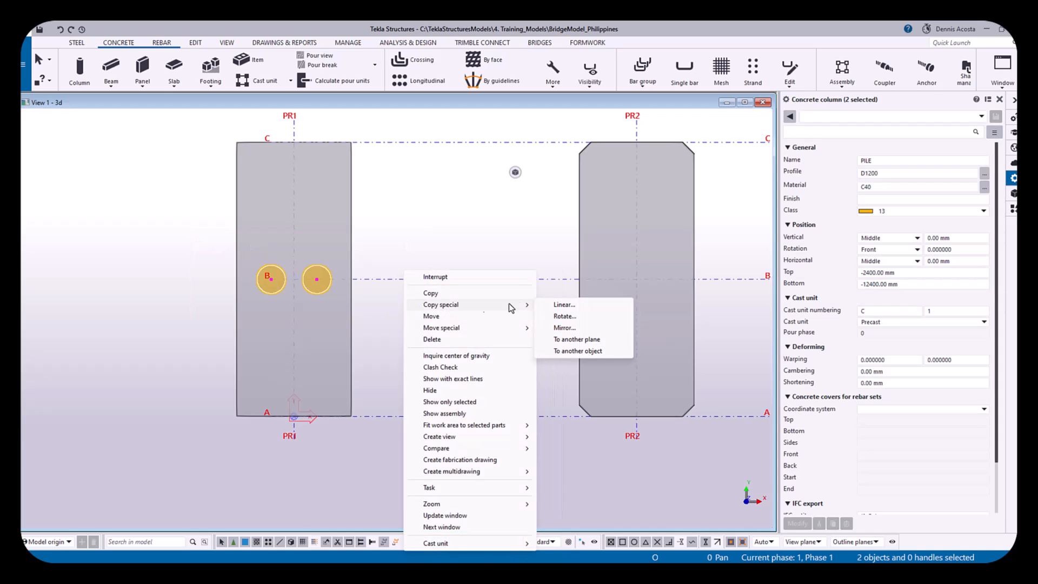
click(566, 306)
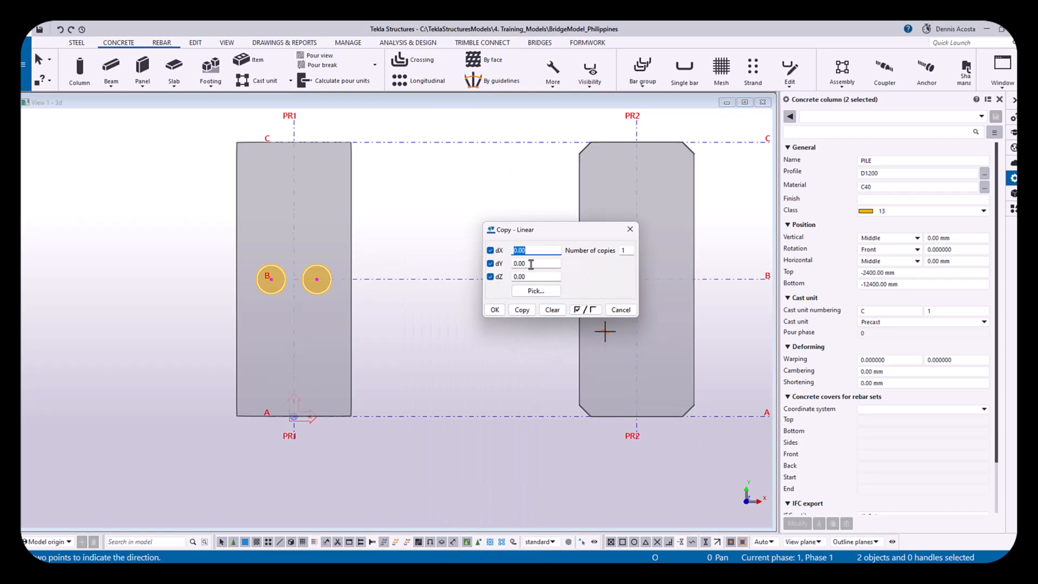
drag(540, 265, 488, 266)
text(4000)
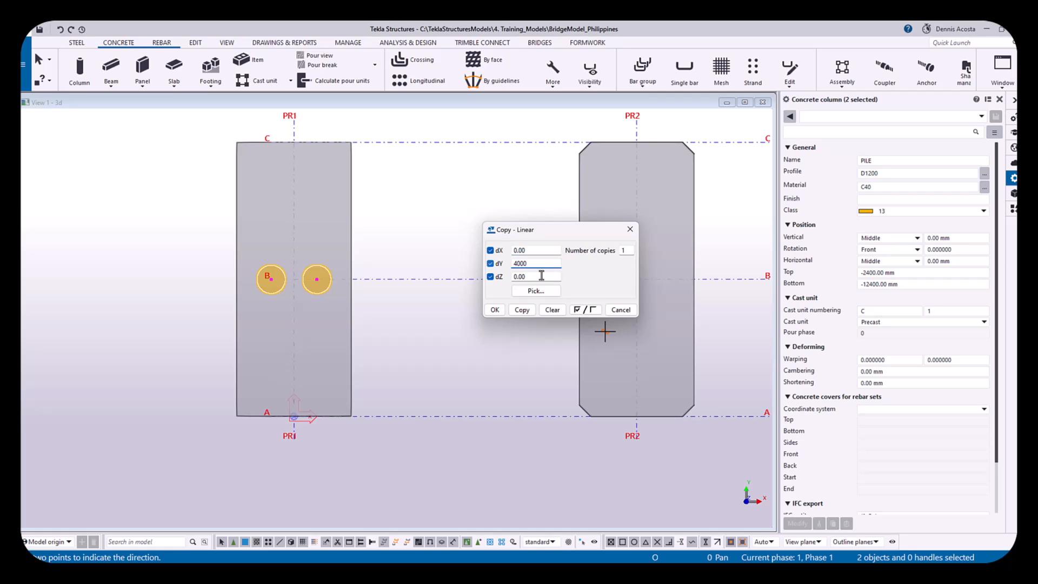
click(524, 310)
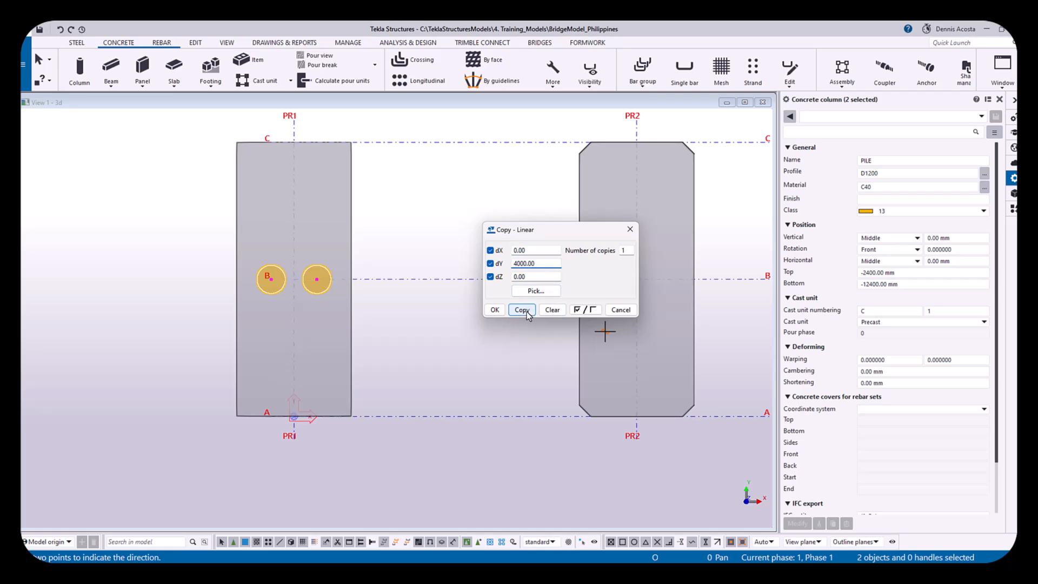
Make a second linear copy of the two piles with dY -4000 mm and end the copy command
click(514, 263)
text(-)
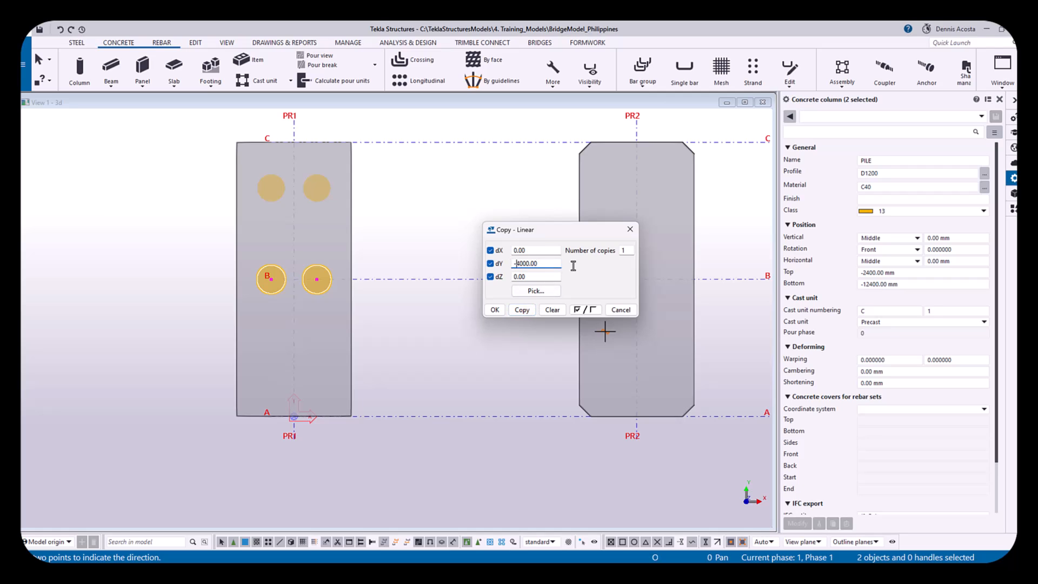
click(524, 310)
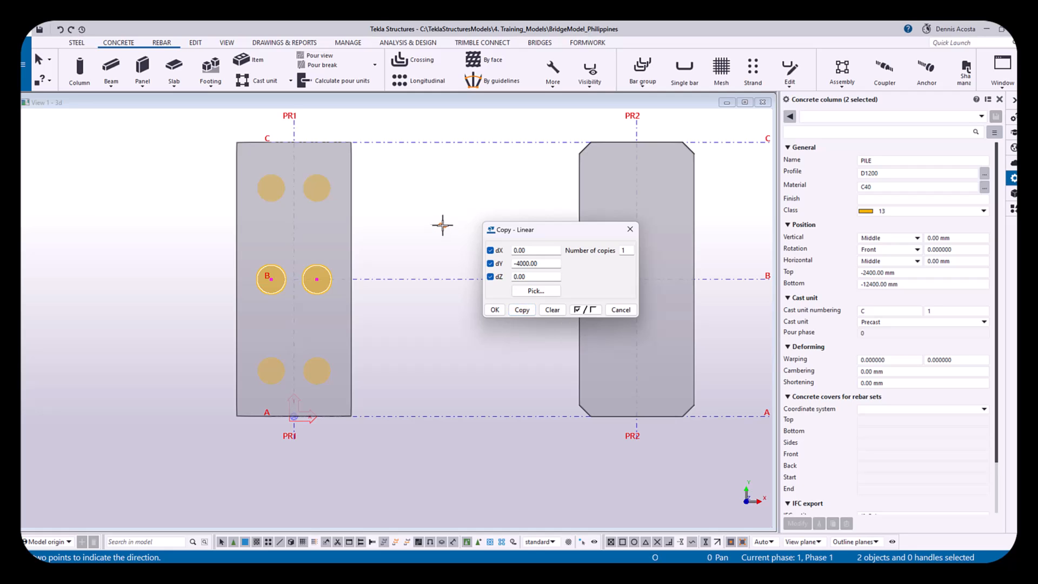
right_click(399, 206)
click(439, 215)
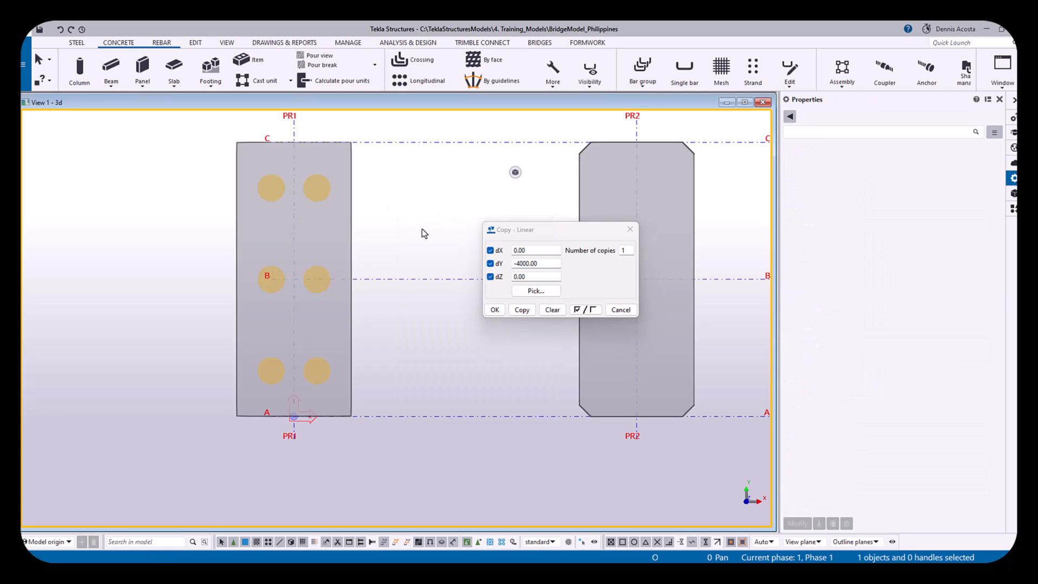
Undo the linear pile copies, the copy across PR1 and the pile move, and close the linear copy dialog
key(ctrl+z)
key(ctrl+z)
key(ctrl+z)
key(ctrl+z)
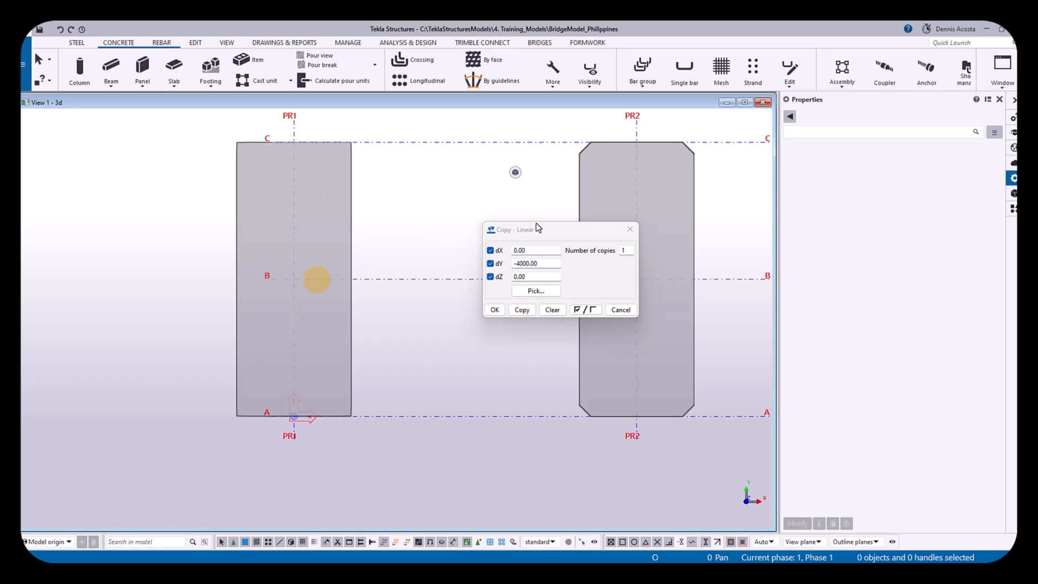
click(630, 229)
Move the single pile at PR1–B by 1000 mm along grid line B toward PR2
scroll(237, 284, up, 5)
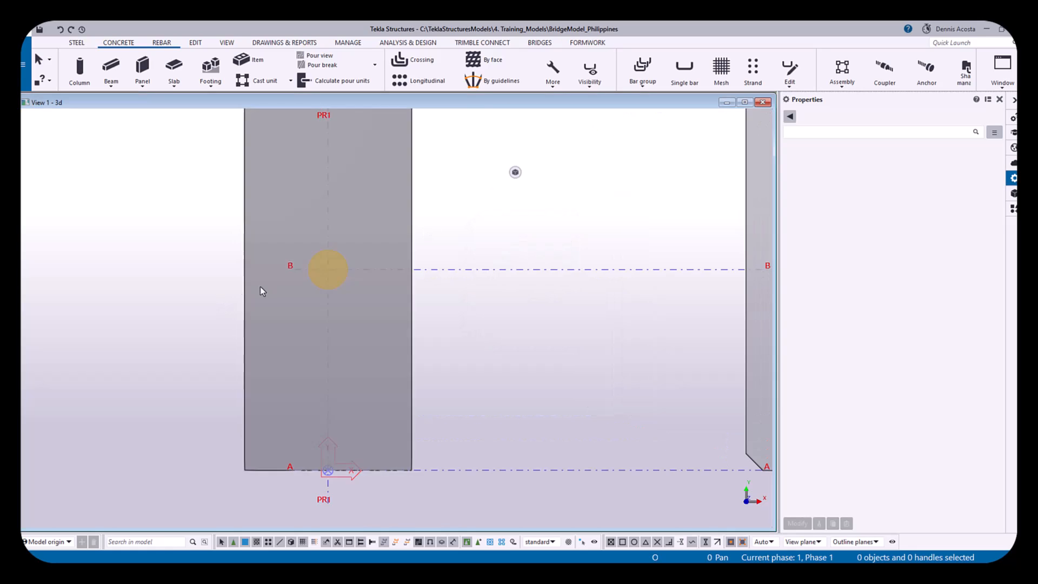
right_click(369, 281)
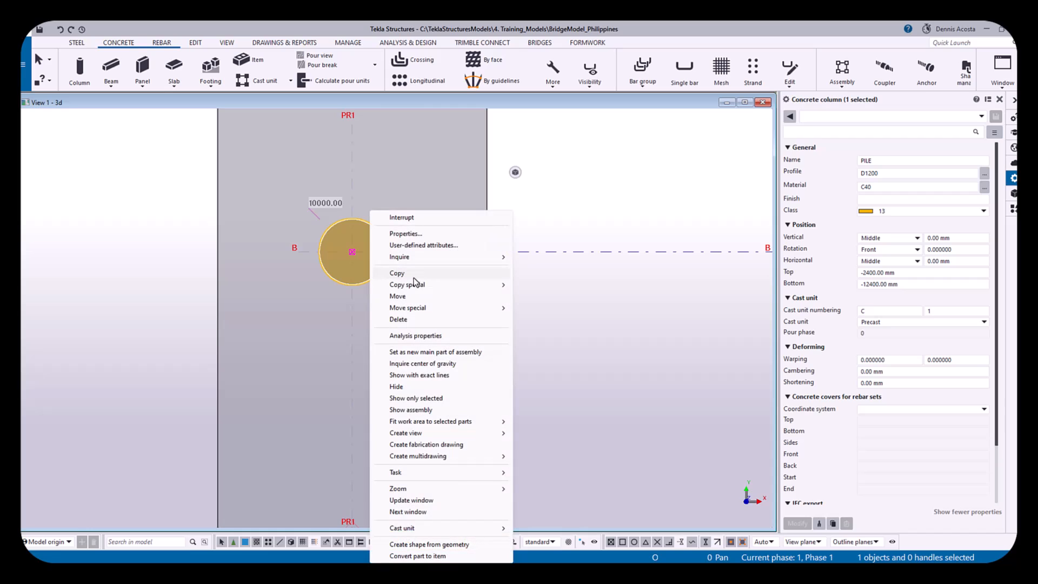
click(416, 298)
click(352, 251)
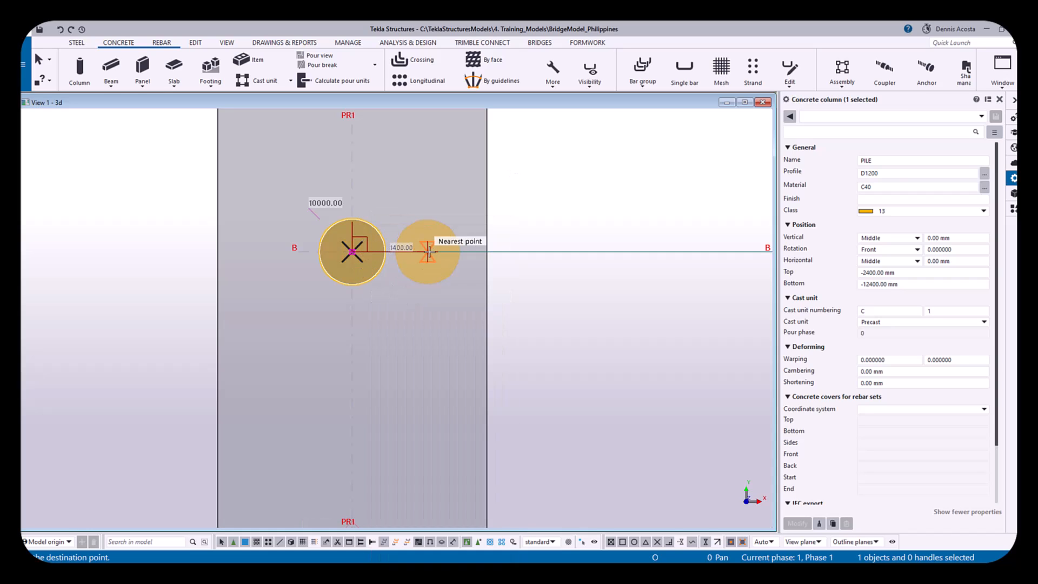
text(1000)
key(Return)
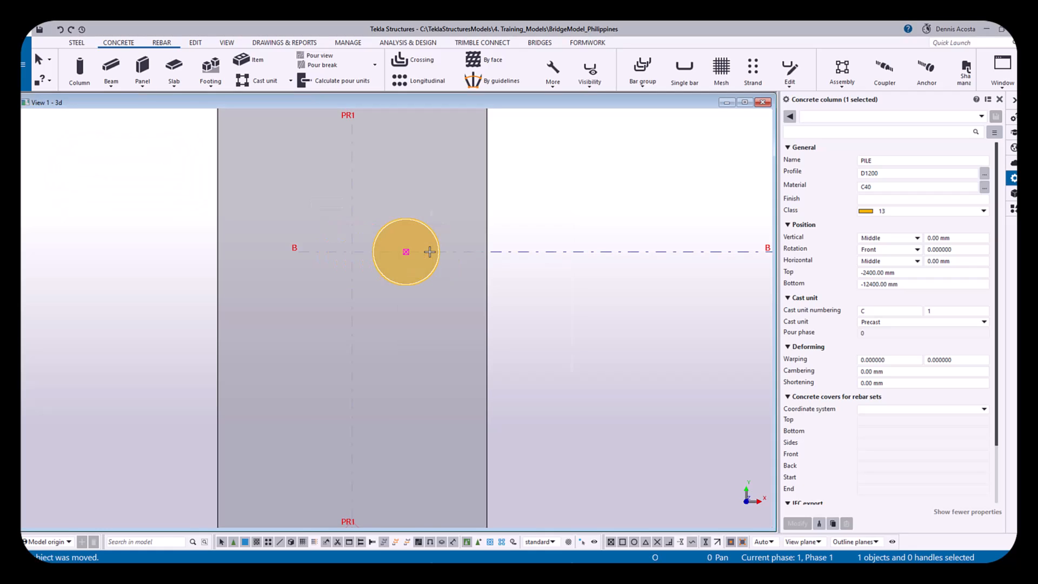
Copy the moved pile along grid line B to the matching position on the opposite side of PR1
right_click(429, 252)
click(458, 272)
click(405, 252)
click(292, 252)
right_click(504, 182)
click(527, 187)
Select the two piles under the PR1 pile cap and copy them linearly once with dY -4000 mm
scroll(501, 204, down, 4)
drag(352, 185, 535, 272)
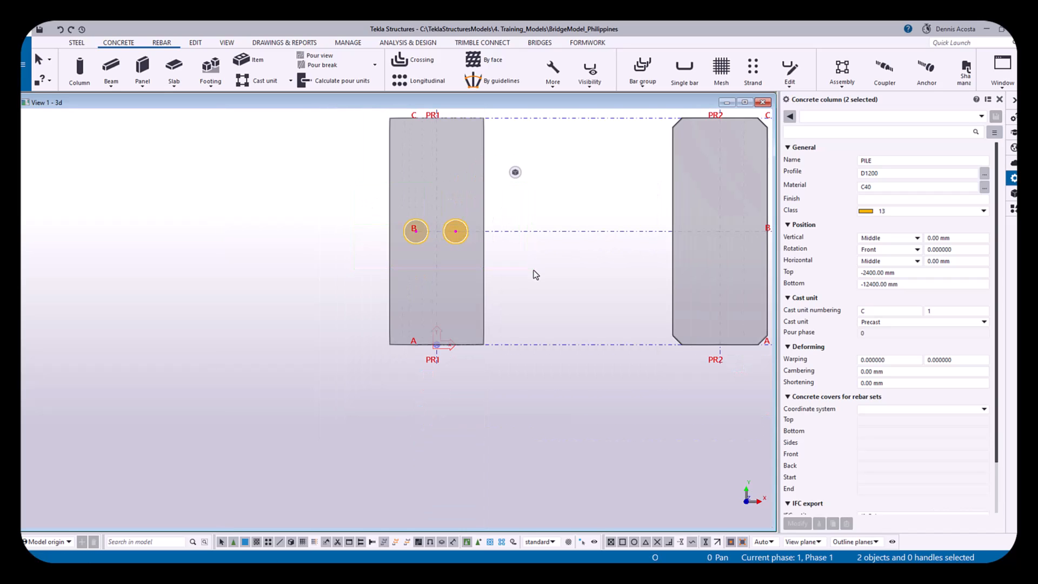
right_click(533, 201)
mouse_move(569, 236)
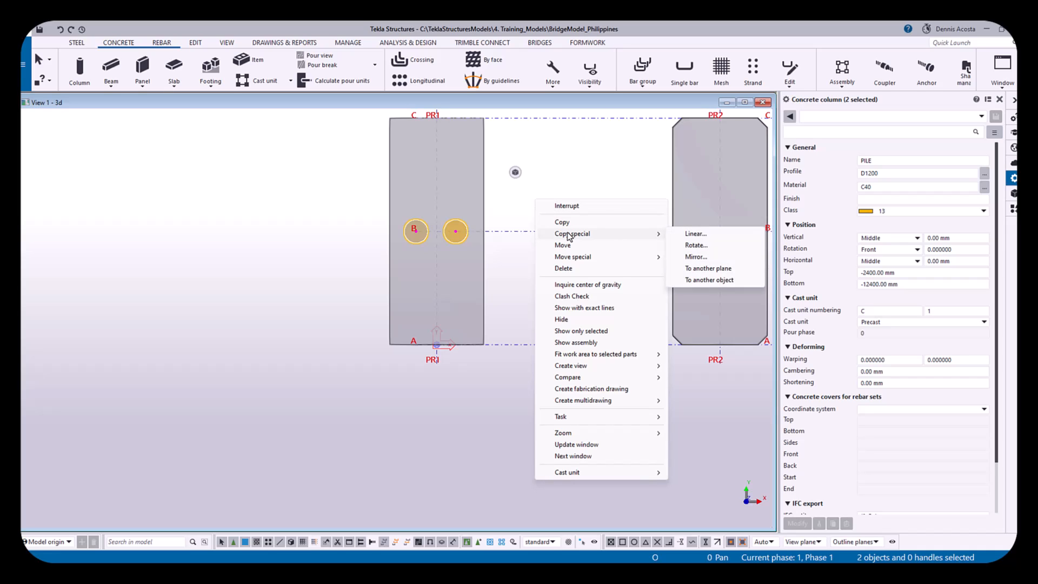
click(694, 234)
drag(554, 231, 584, 238)
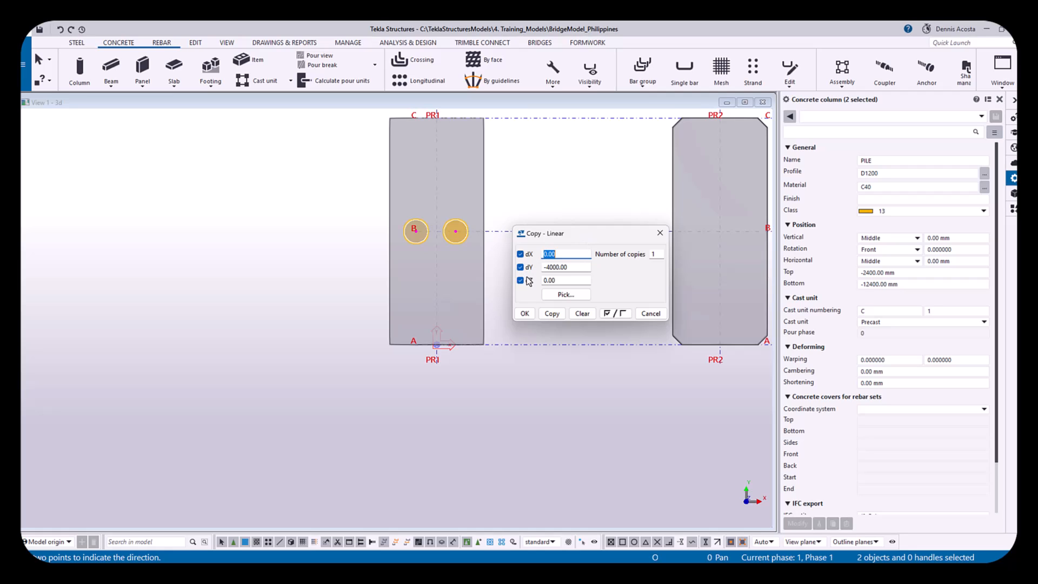
click(552, 314)
Copy the same two piles linearly with dY 4000 mm, close the dialog and end the copy command
click(548, 270)
key(BackSpace)
click(560, 315)
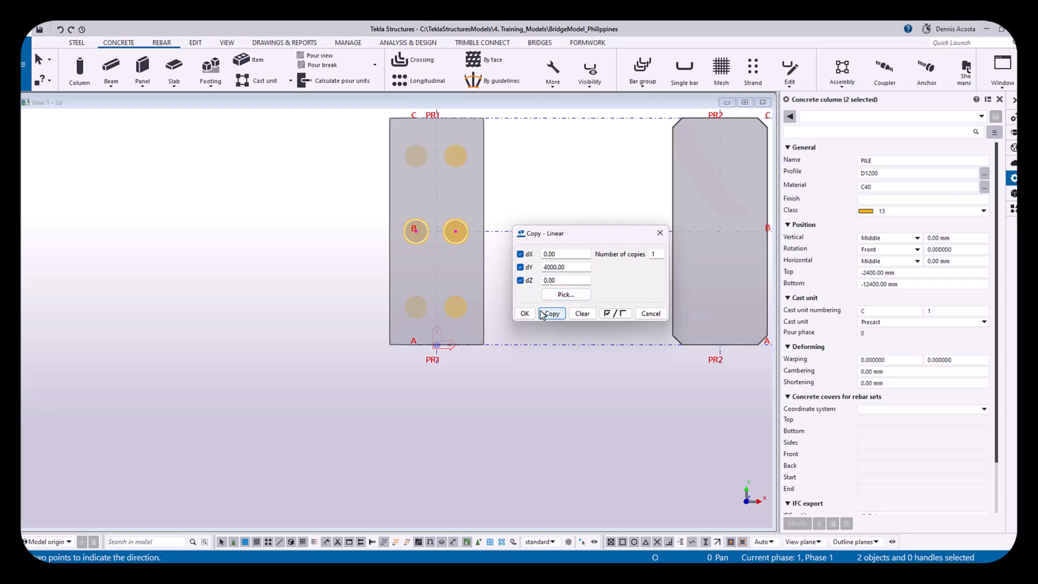
click(660, 233)
right_click(521, 163)
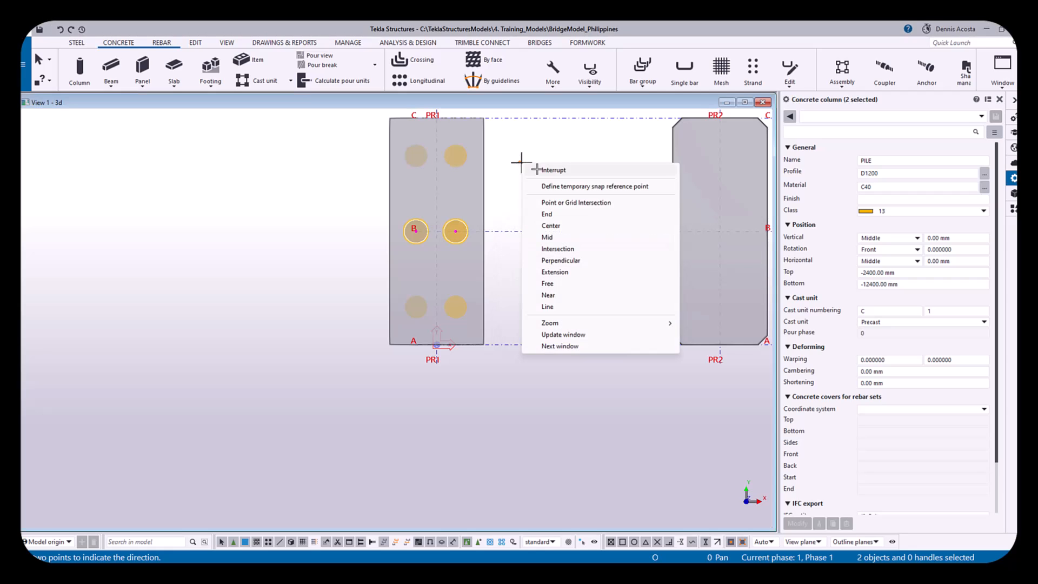
click(547, 170)
click(537, 210)
Examine the six piles beneath the PR1 pile cap in a 3D view
scroll(426, 278, up, 4)
scroll(426, 278, down, 7)
key(ctrl+p)
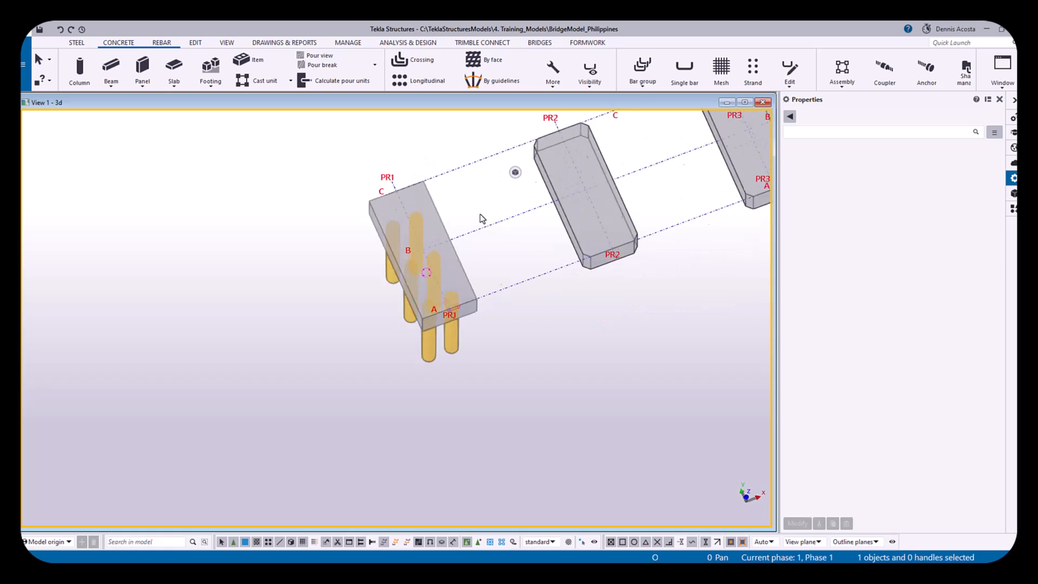
scroll(359, 320, up, 4)
middle_drag(424, 290, 366, 315)
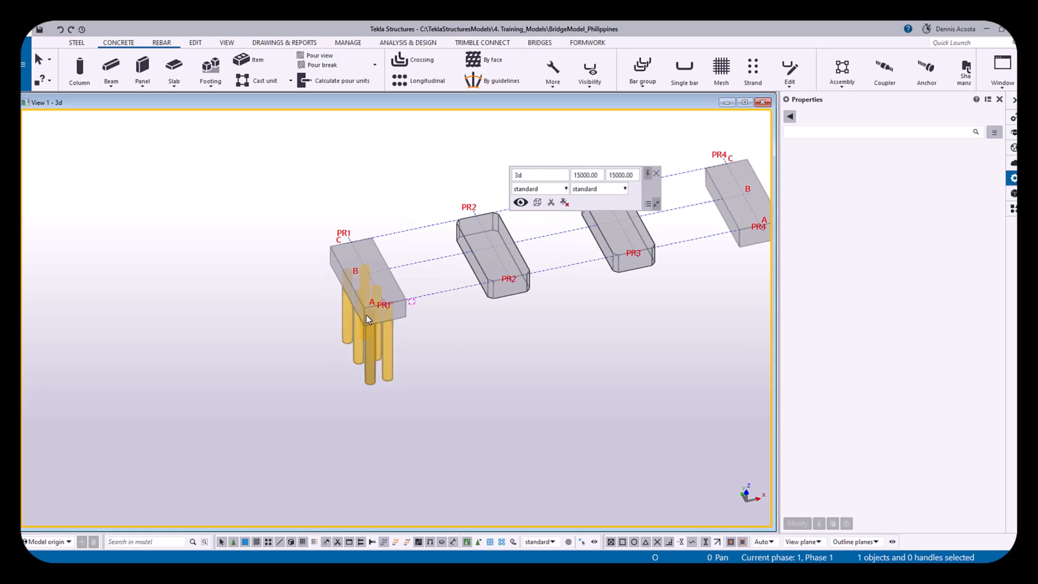
mouse_move(433, 362)
ctrl+middle_down()
mouse_move(407, 370)
mouse_move(422, 369)
ctrl+middle_up()
Copy the six piles under the PR1 pile cap linearly with 3 copies at dX 15000 mm, picked from PR1 to PR2, and end the command
key(ctrl+p)
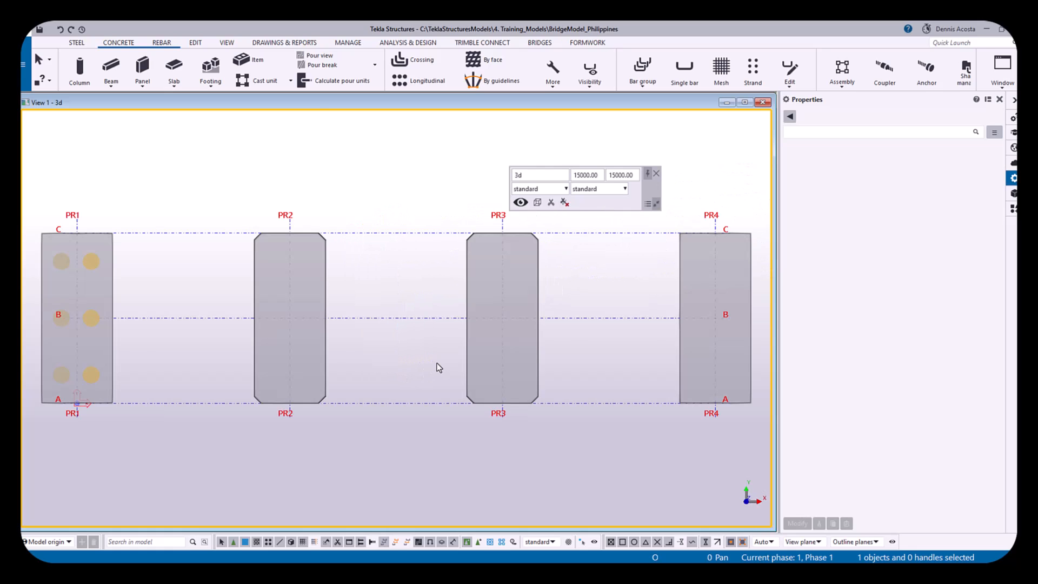
scroll(436, 364, down, 1)
middle_drag(268, 395, 418, 387)
drag(210, 252, 345, 383)
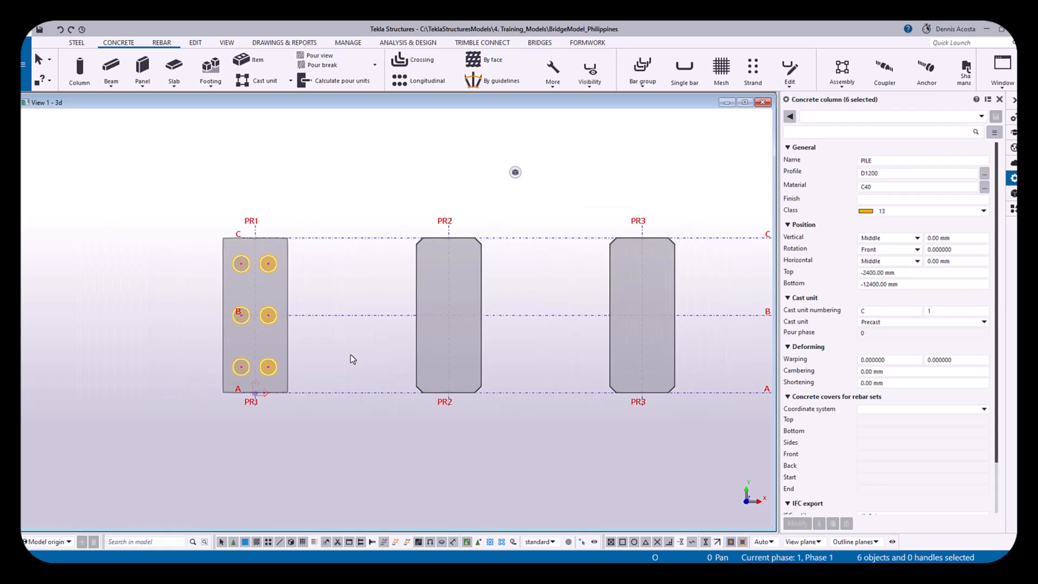
middle_drag(361, 352, 268, 359)
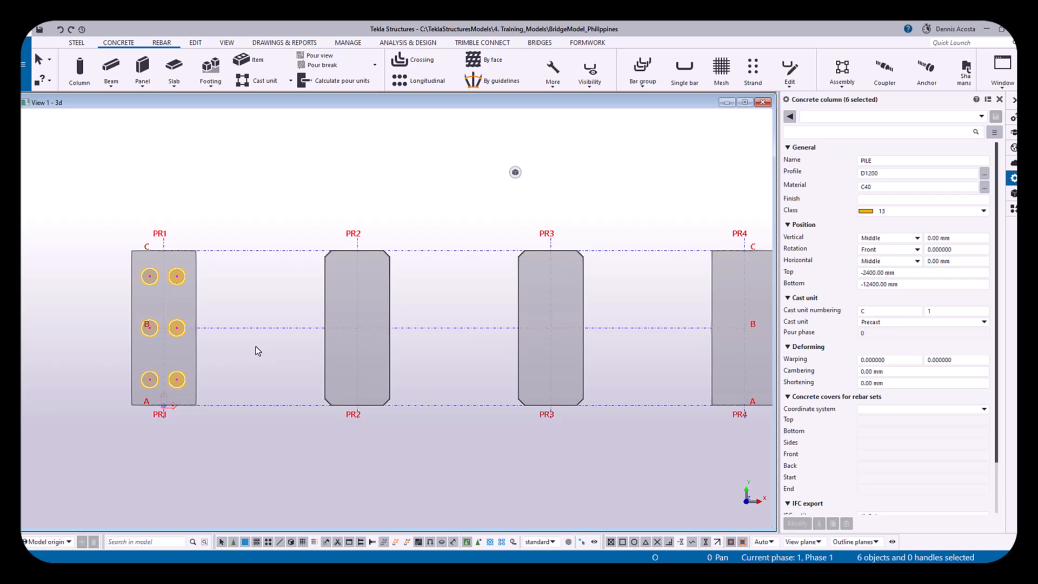
scroll(258, 350, down, 1)
right_click(248, 325)
mouse_move(313, 82)
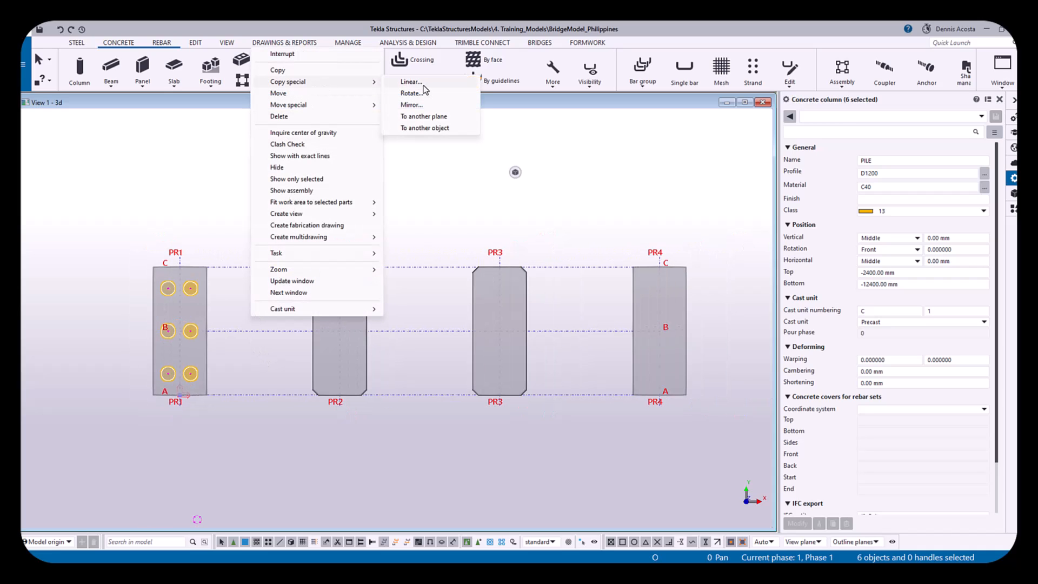
click(411, 82)
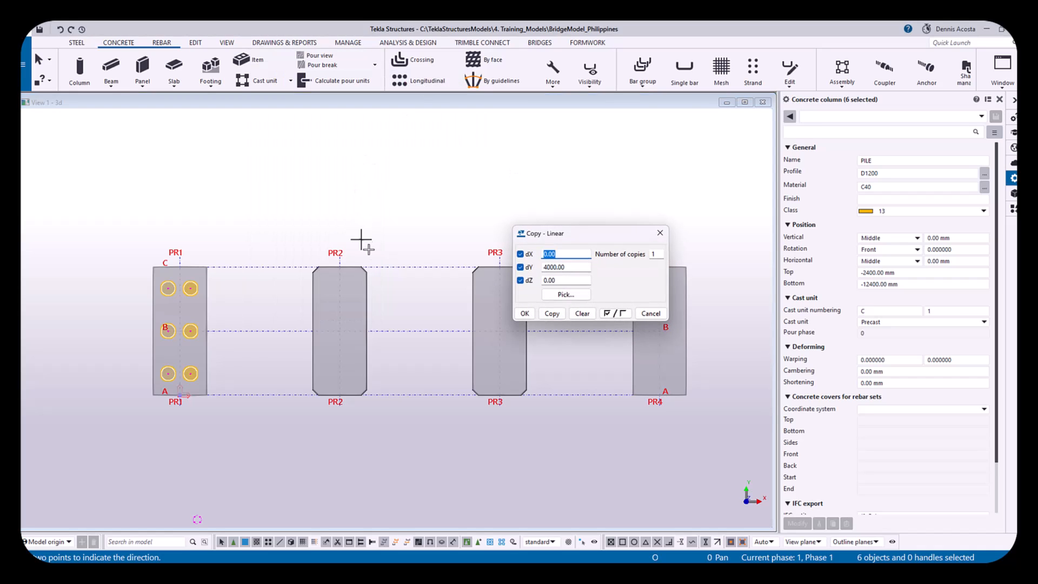
click(180, 255)
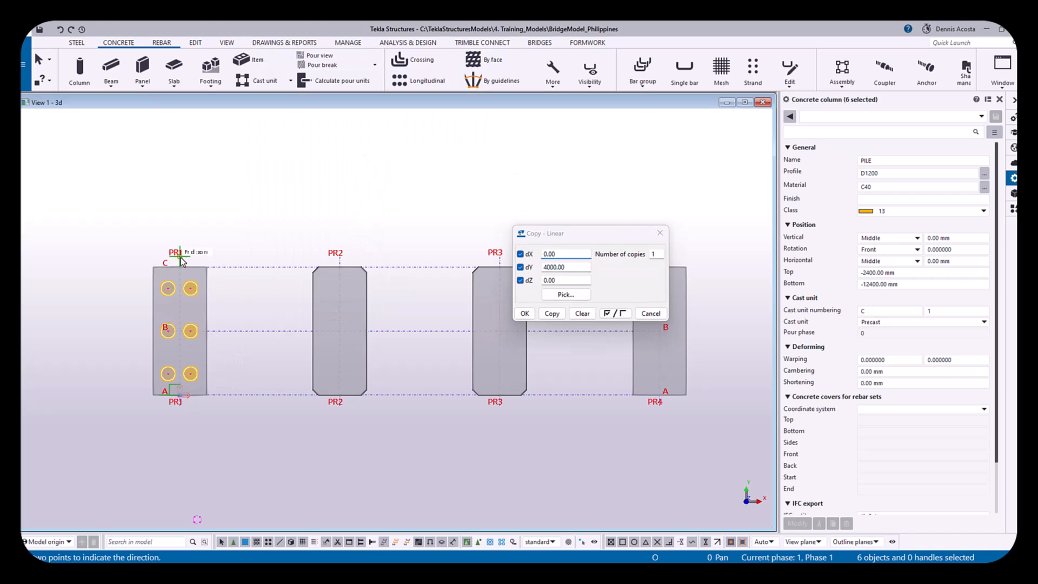
click(337, 255)
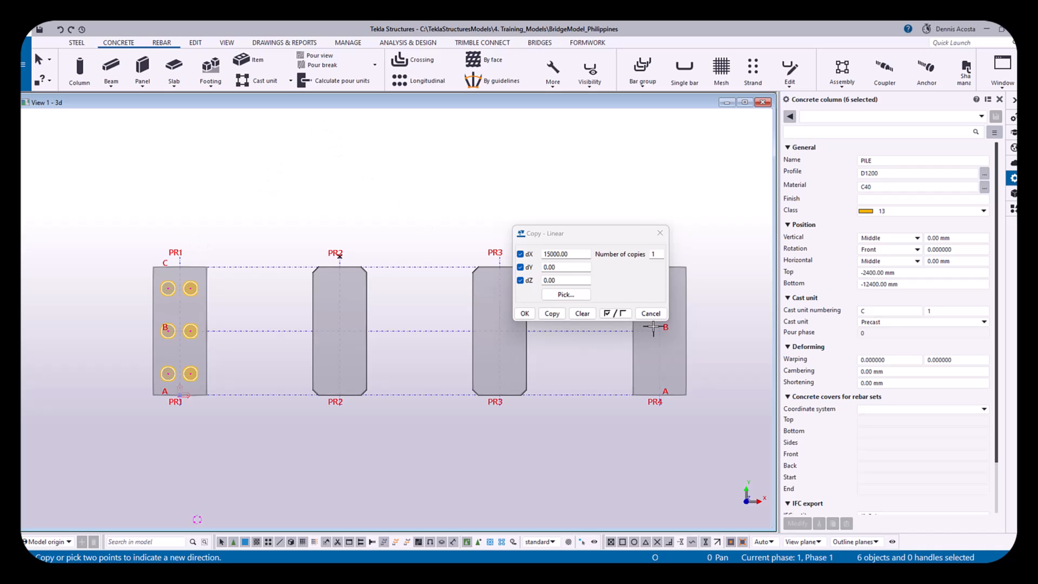
double_click(658, 254)
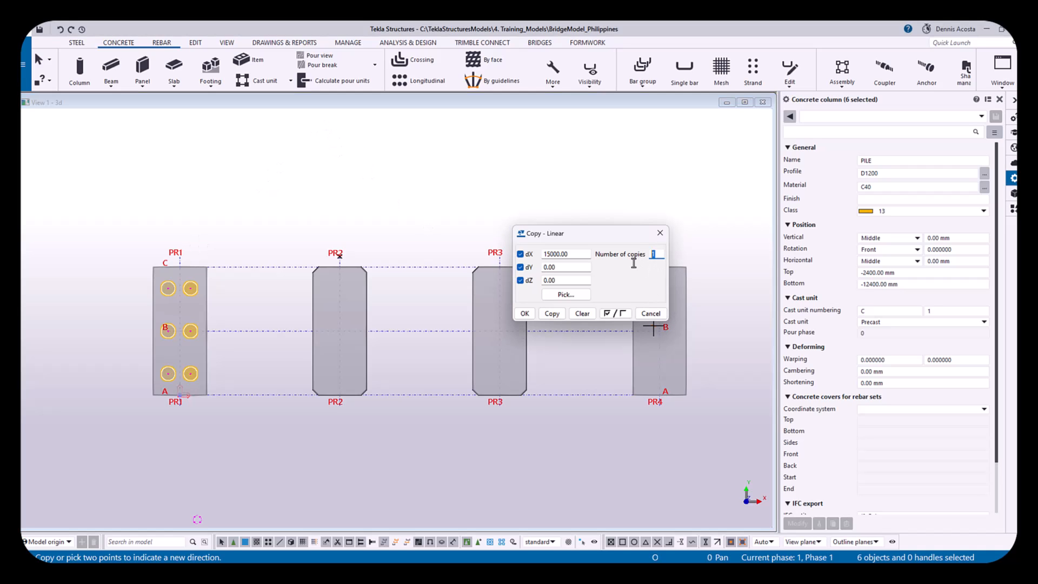
text(3)
click(551, 313)
click(530, 314)
right_click(448, 169)
click(468, 176)
scroll(404, 281, up, 3)
scroll(403, 303, down, 2)
ctrl+middle_drag(403, 303, 430, 344)
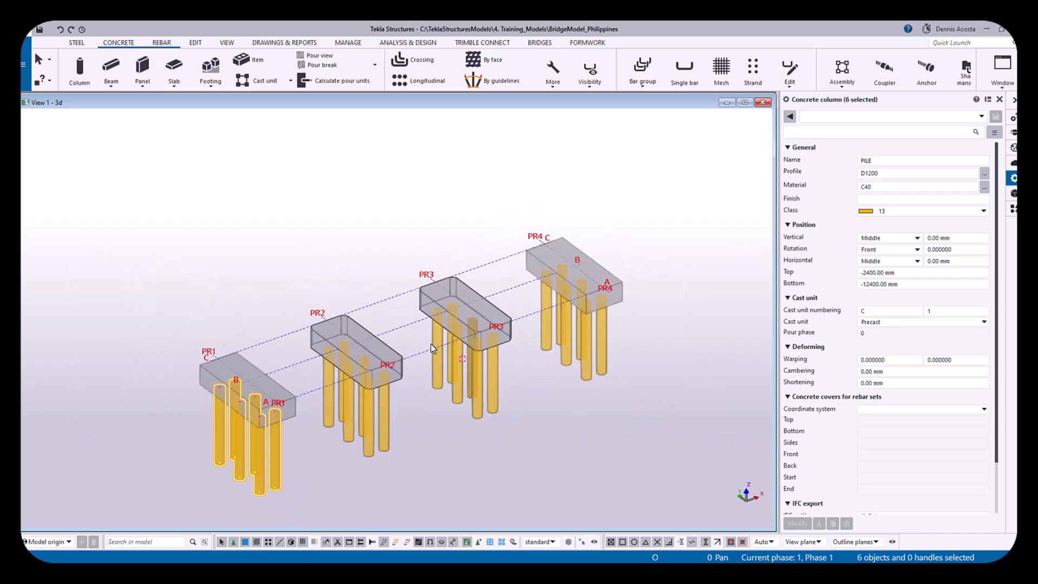
Try setting the rectangular grid's X coordinates to 0.00 3*25000.00 in the plan view, and undo the change
click(523, 428)
ctrl+middle_drag(521, 439, 534, 422)
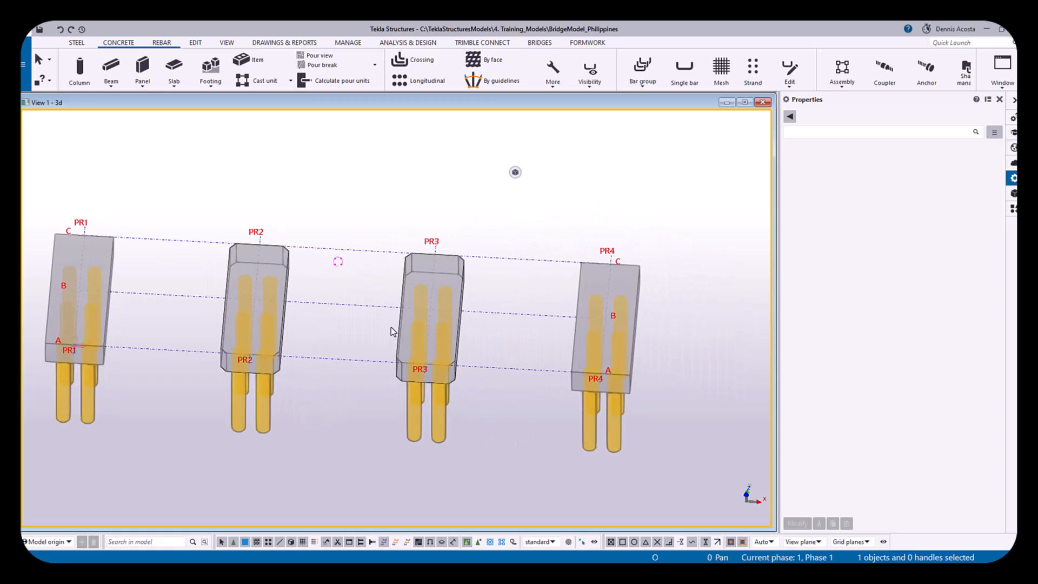
key(ctrl+p)
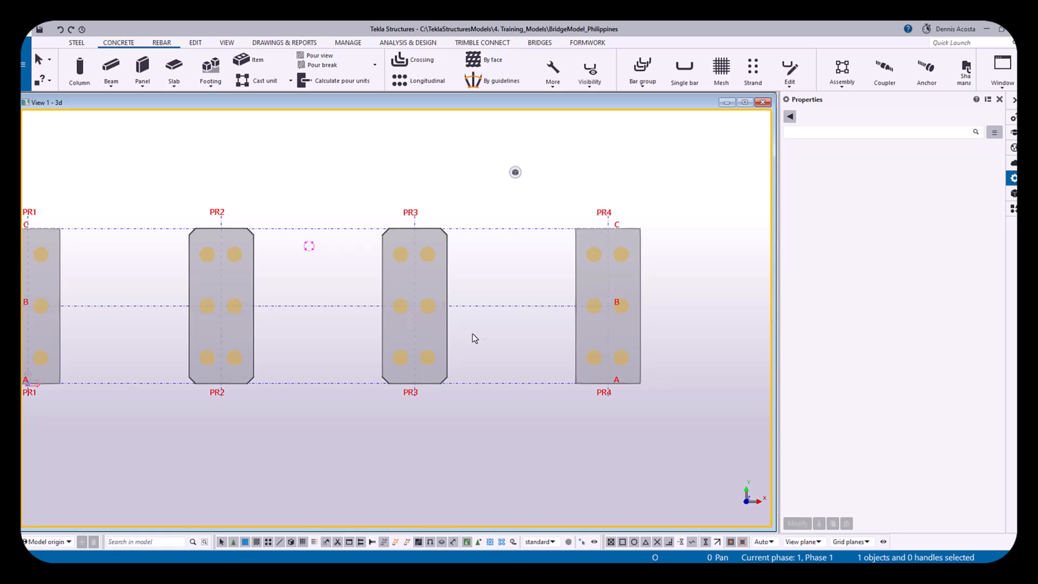
click(519, 306)
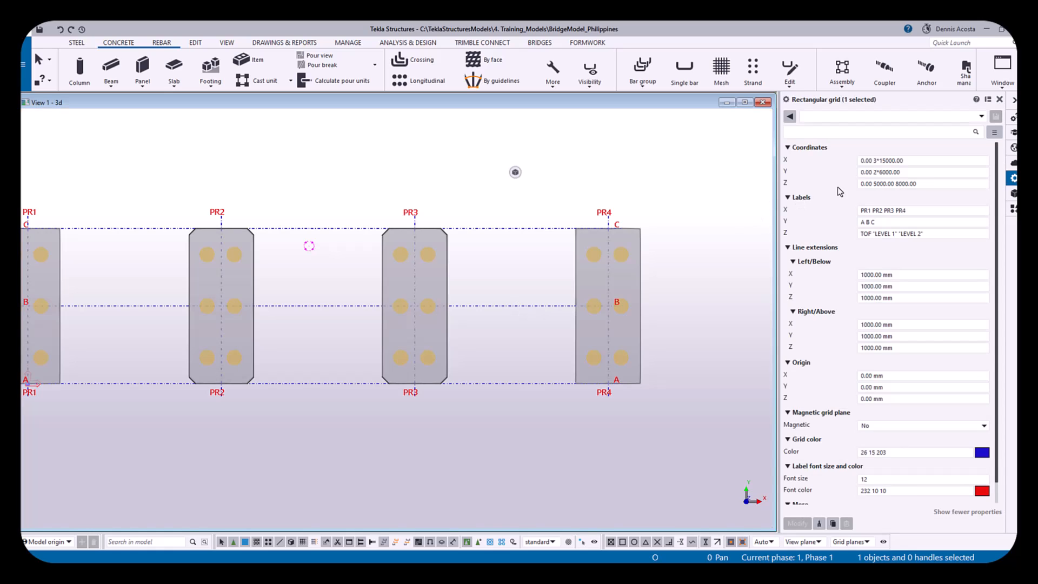
click(881, 161)
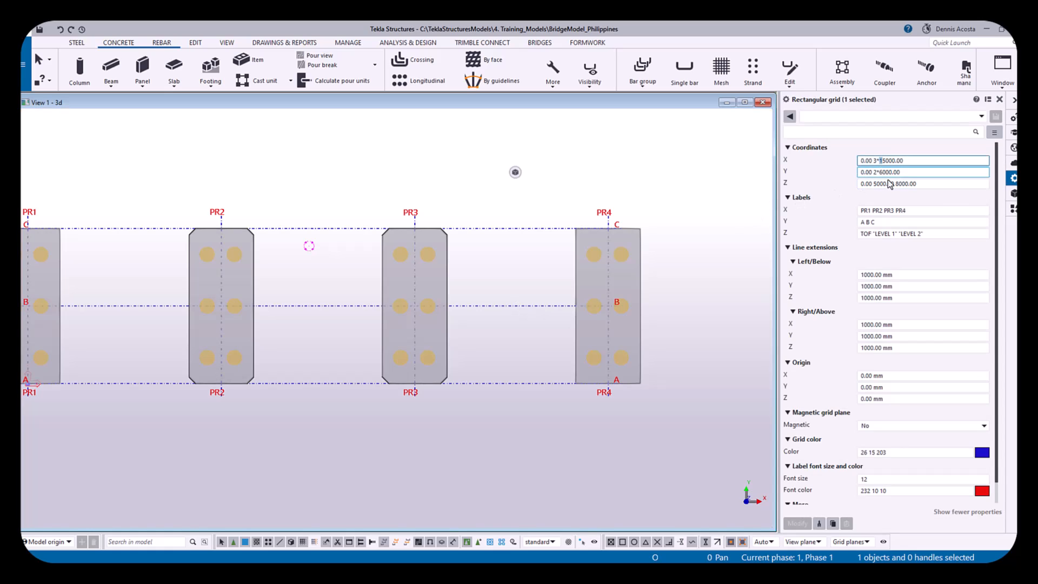
key(Delete)
text(2)
key(Return)
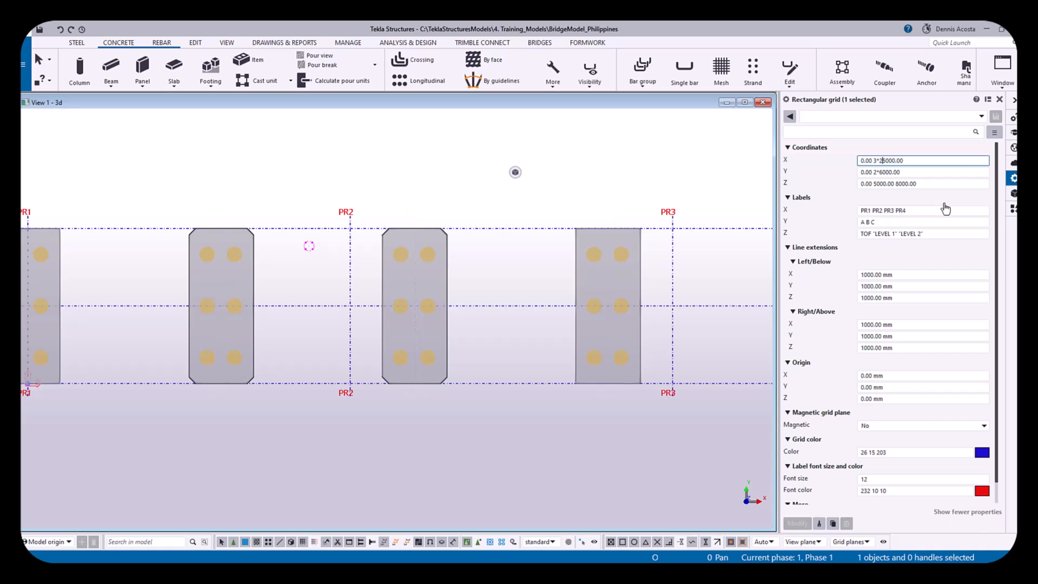
scroll(471, 312, down, 2)
scroll(510, 336, up, 2)
middle_drag(541, 340, 427, 330)
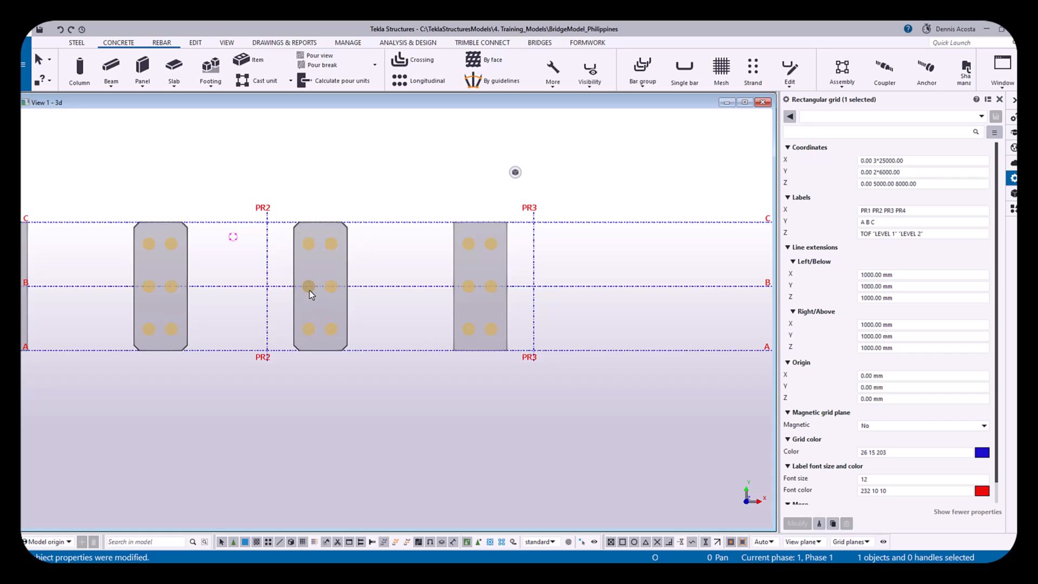
key(ctrl+z)
ctrl+middle_drag(185, 335, 204, 211)
middle_drag(262, 276, 373, 209)
scroll(389, 210, down, 2)
drag(265, 148, 386, 400)
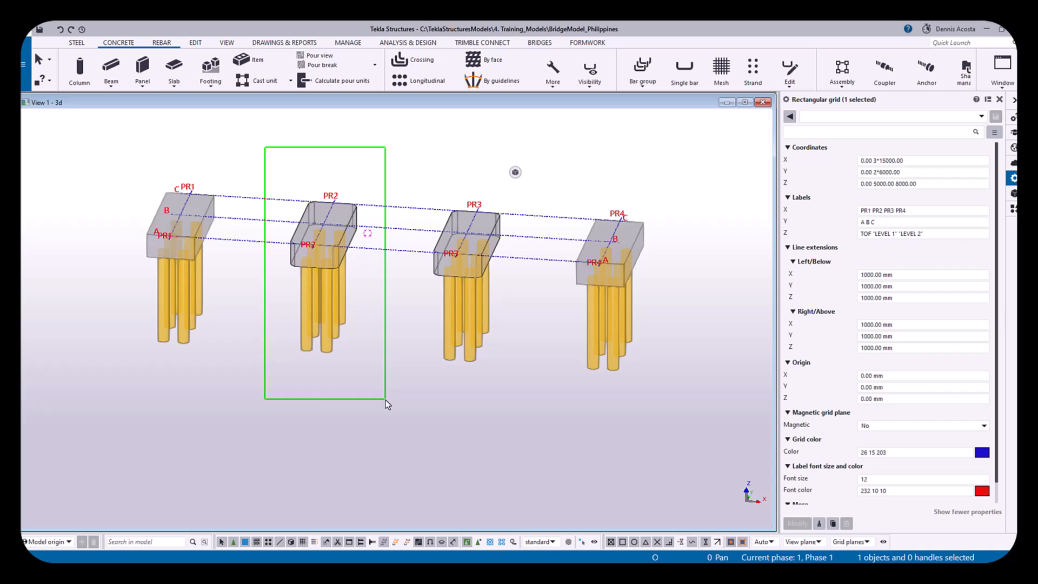
drag(386, 404, 386, 404)
scroll(385, 297, up, 3)
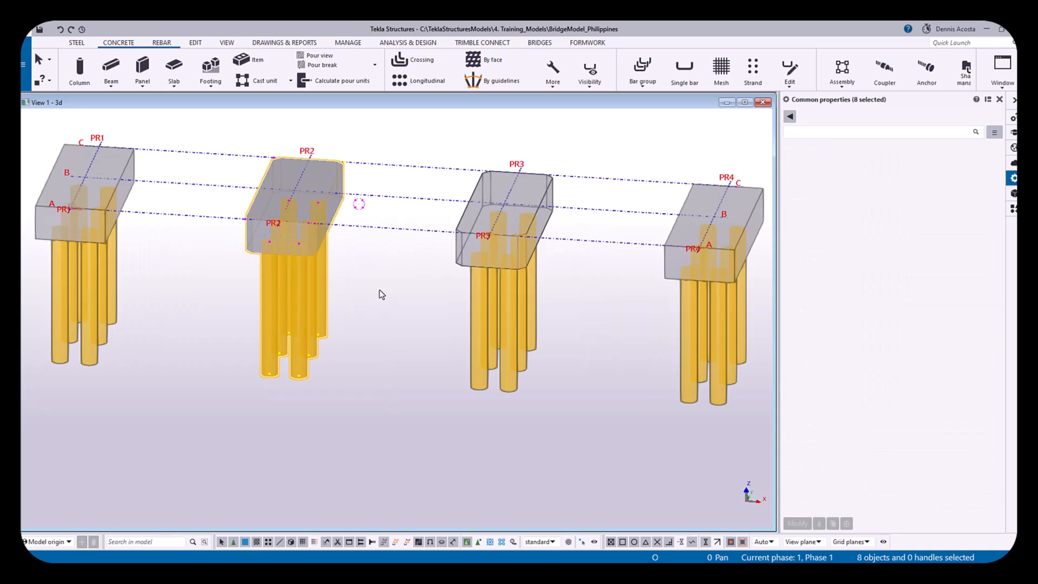
click(380, 215)
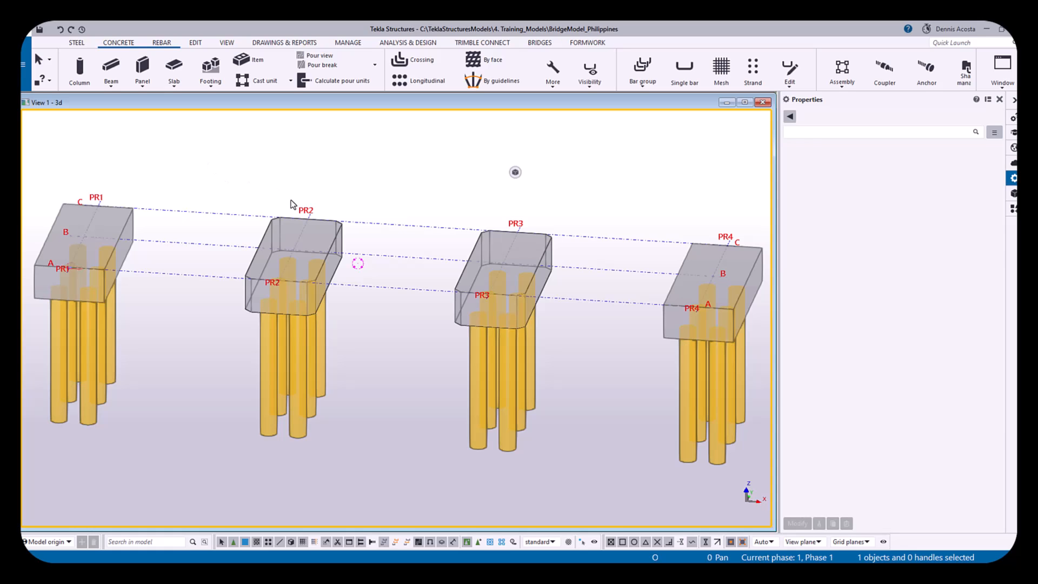
ctrl+middle_drag(301, 299, 278, 267)
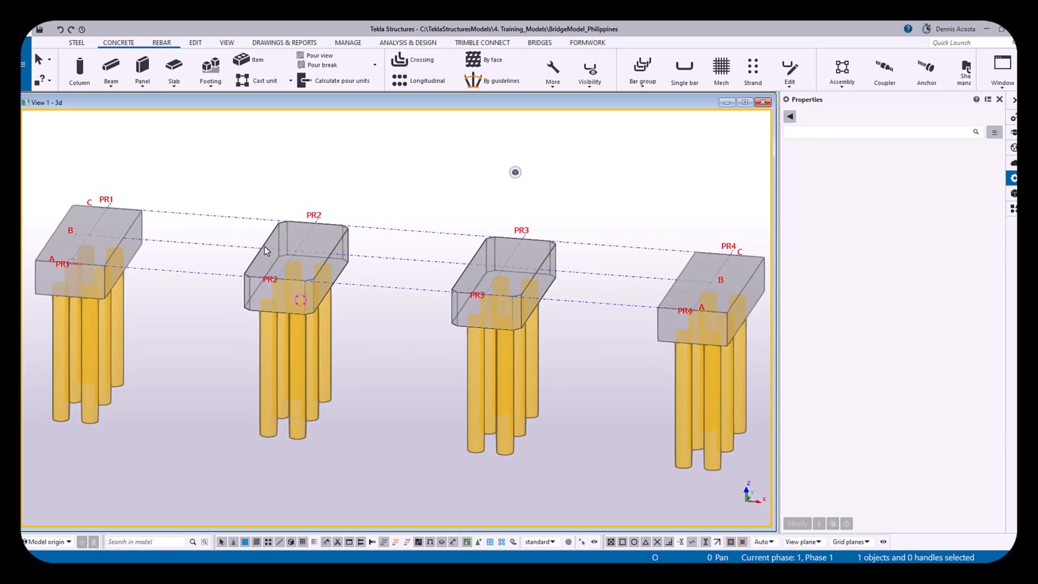
drag(209, 157, 377, 472)
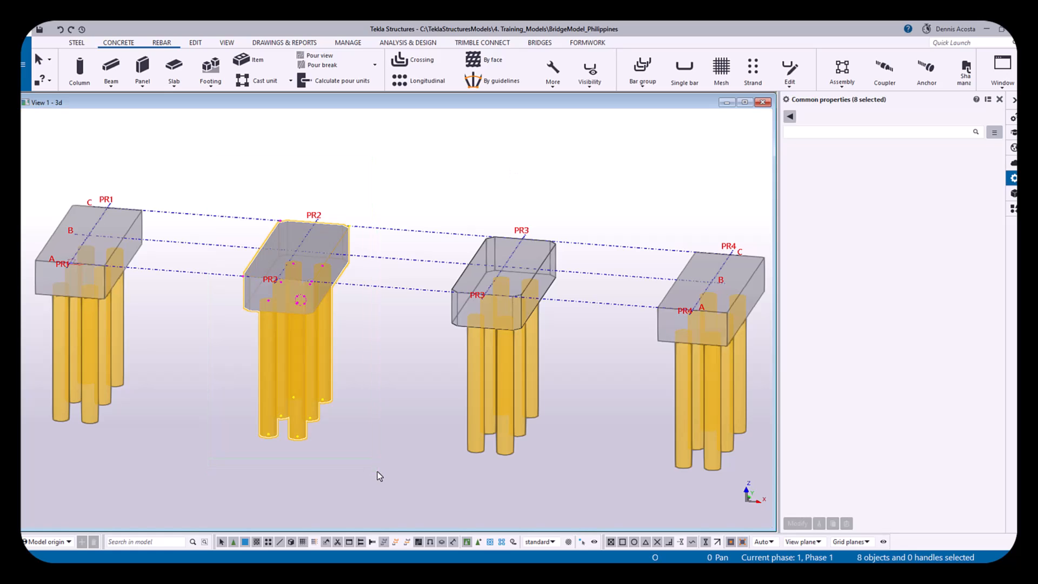
click(213, 181)
Select all handles of the PR2 pile cap and its six piles, bind them to the PR2 grid plane, and end the command
drag(206, 163, 389, 478)
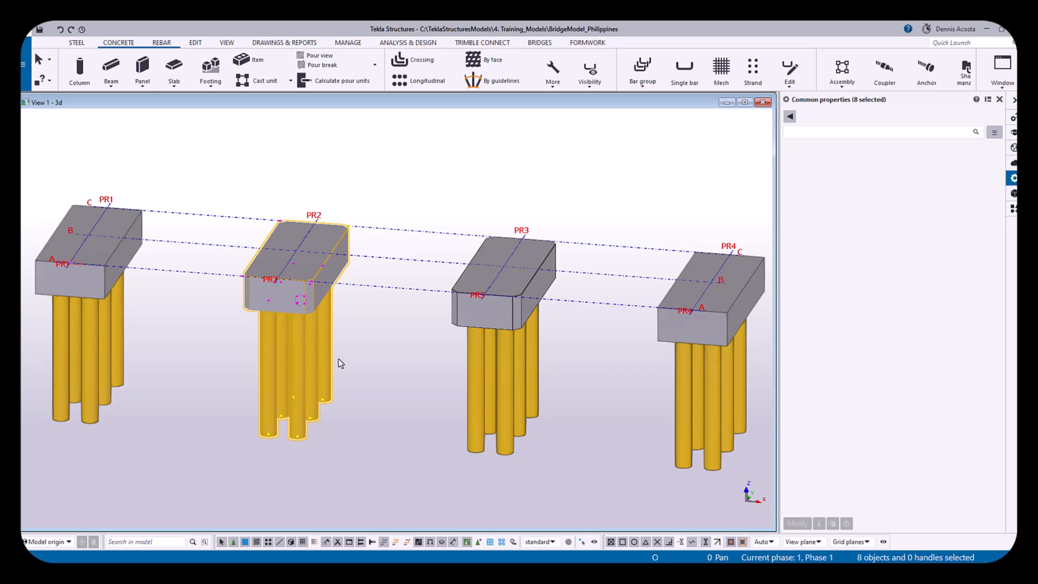
drag(194, 158, 389, 471)
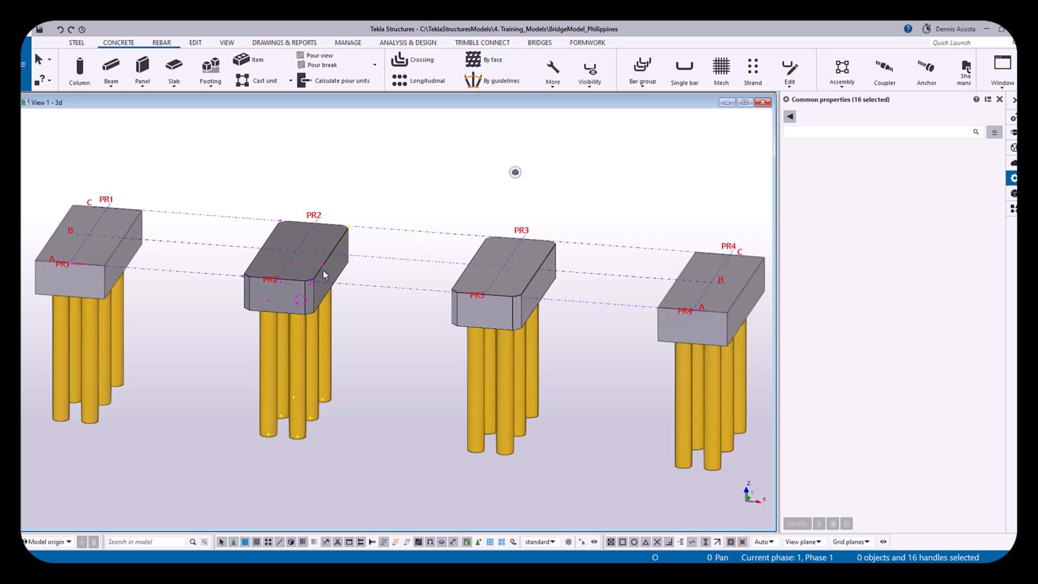
right_click(366, 204)
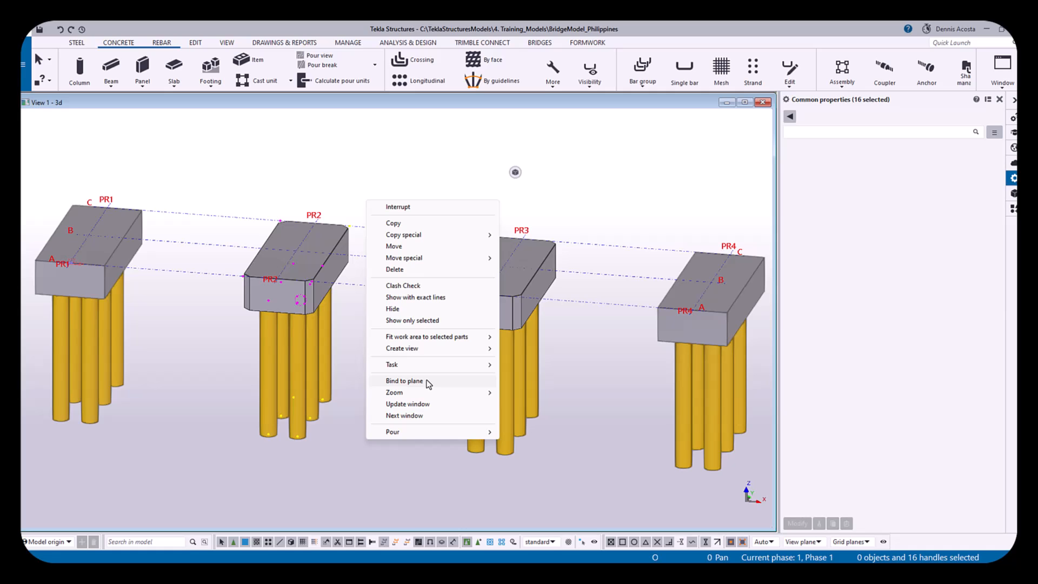
click(406, 381)
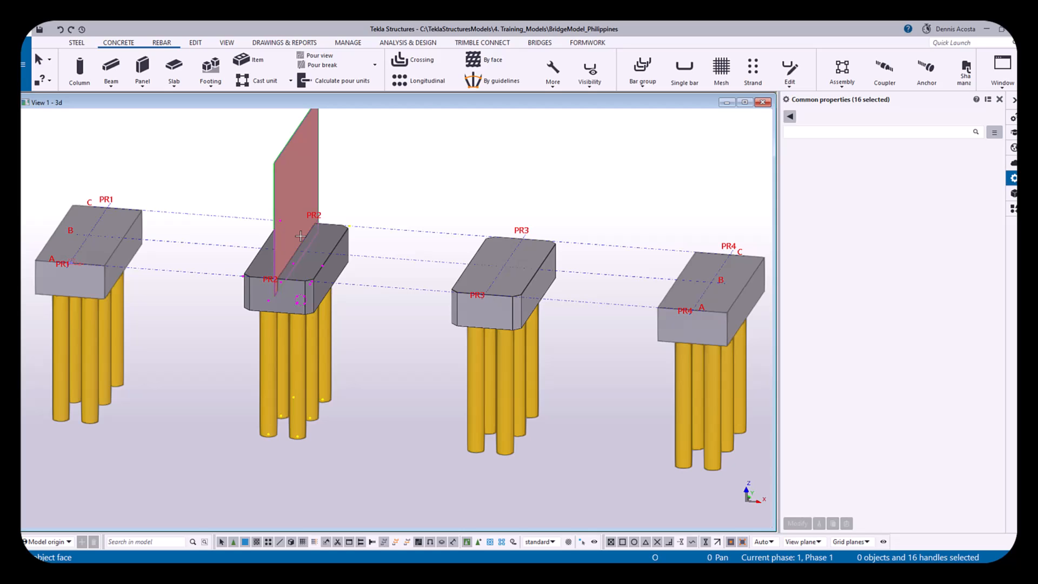
click(300, 236)
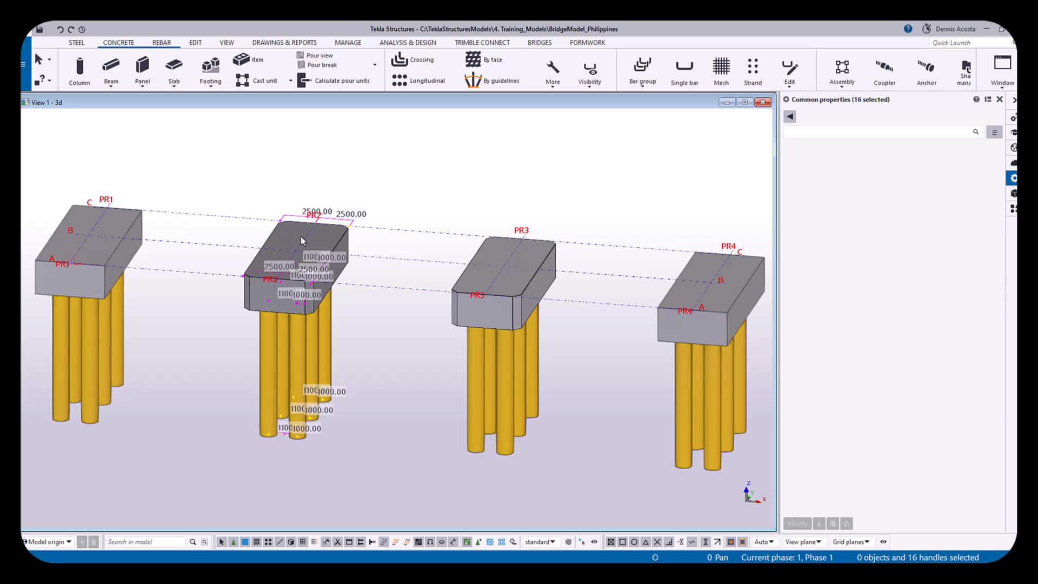
right_click(548, 196)
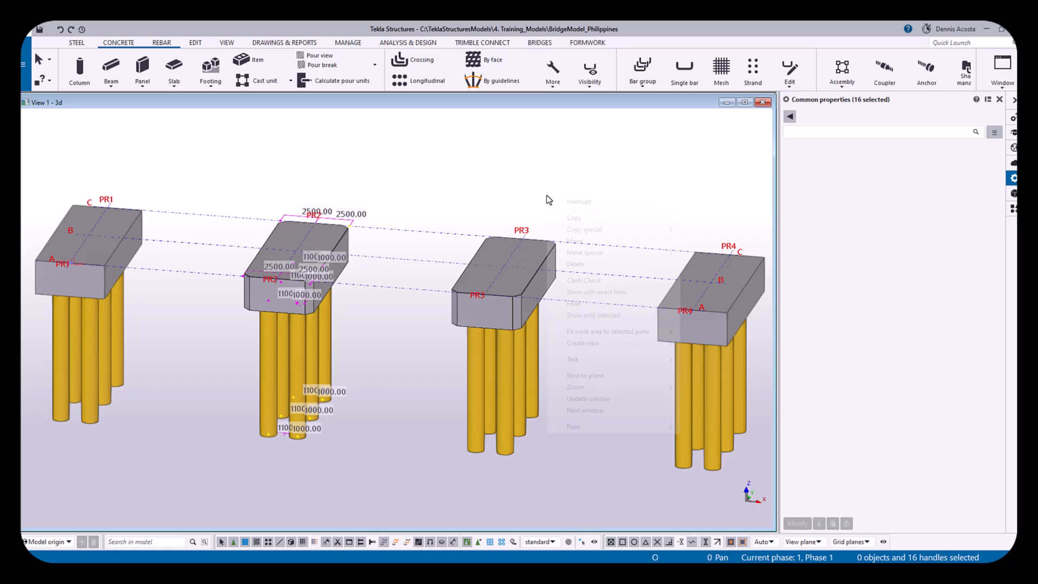
click(587, 202)
Try changing the grid's X coordinates to 0.00 3*25000.00 with the PR2 foundation bound to its grid plane
click(593, 245)
scroll(595, 259, down, 2)
click(886, 160)
drag(886, 161, 879, 161)
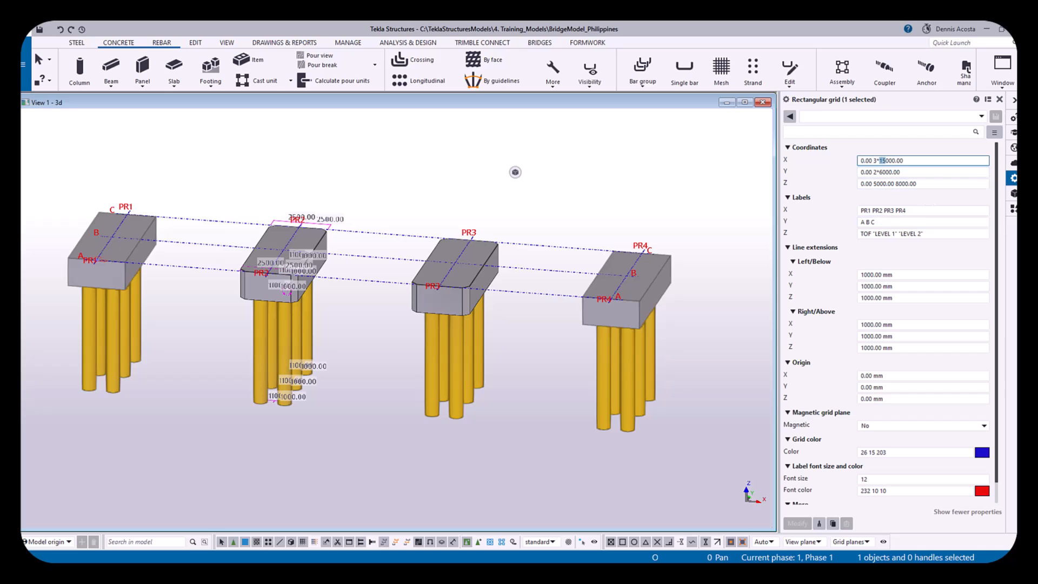
text(25)
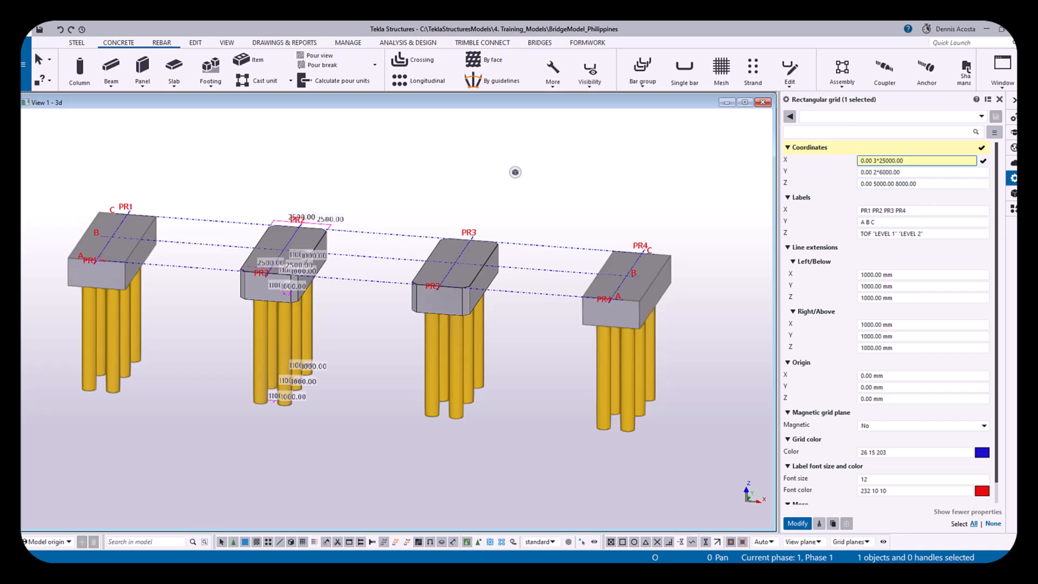
key(Return)
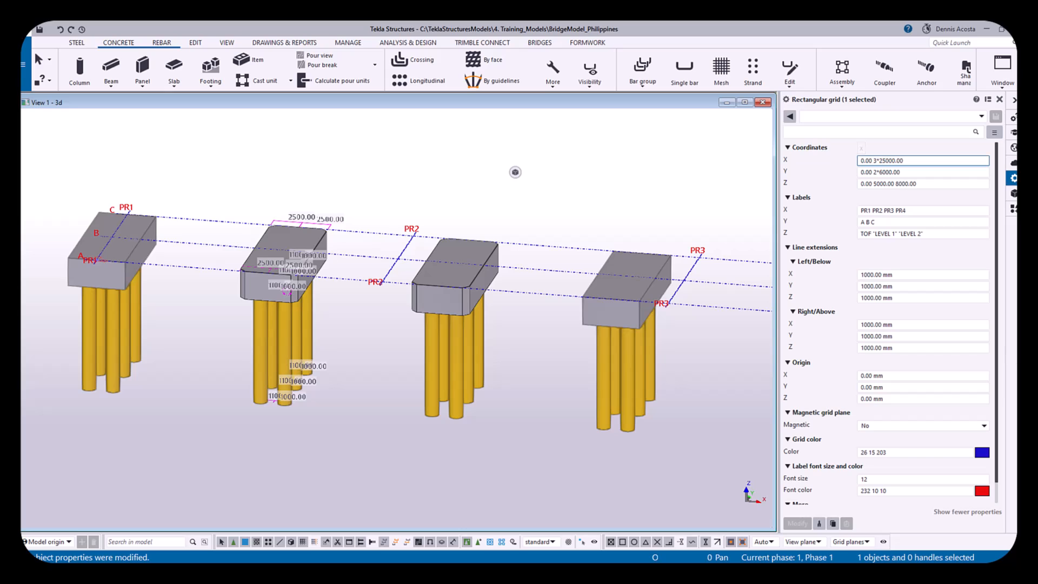
middle_drag(442, 292, 453, 267)
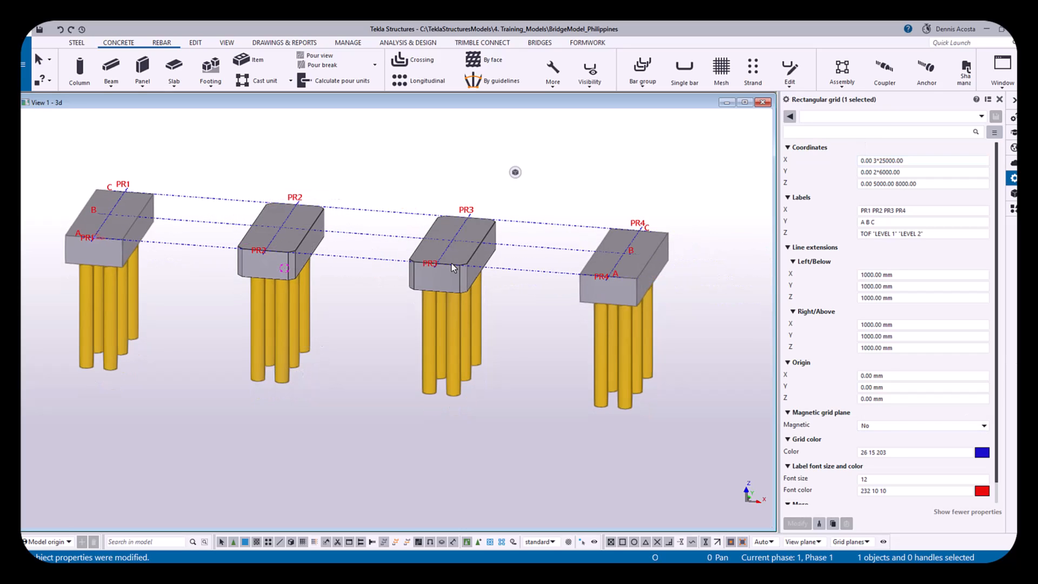
Set the rectangular grid's Magnetic option to Yes, and change its X coordinates to 0.00 3*25000.00
click(919, 426)
click(884, 446)
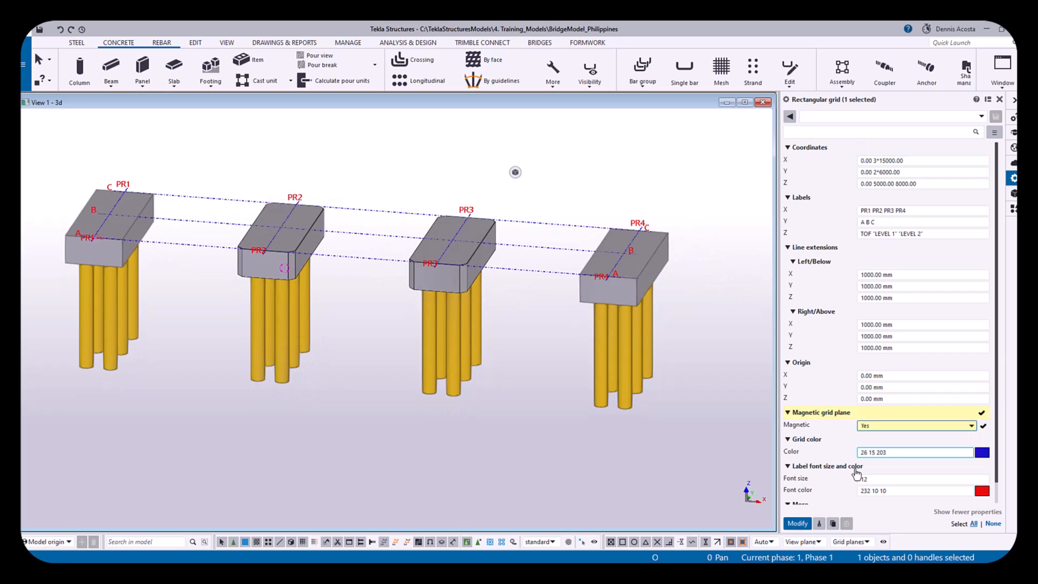
click(798, 523)
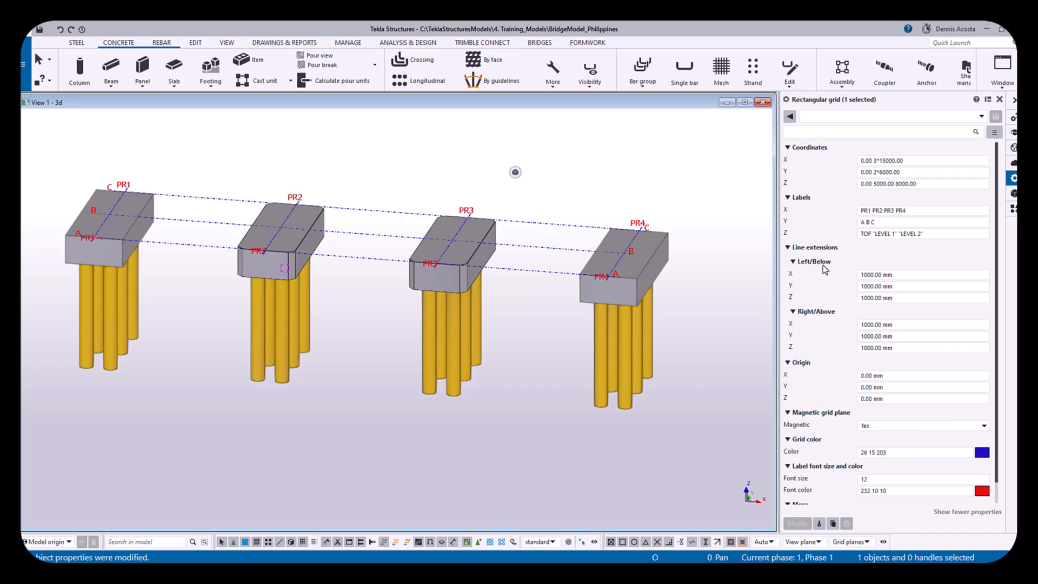
click(883, 161)
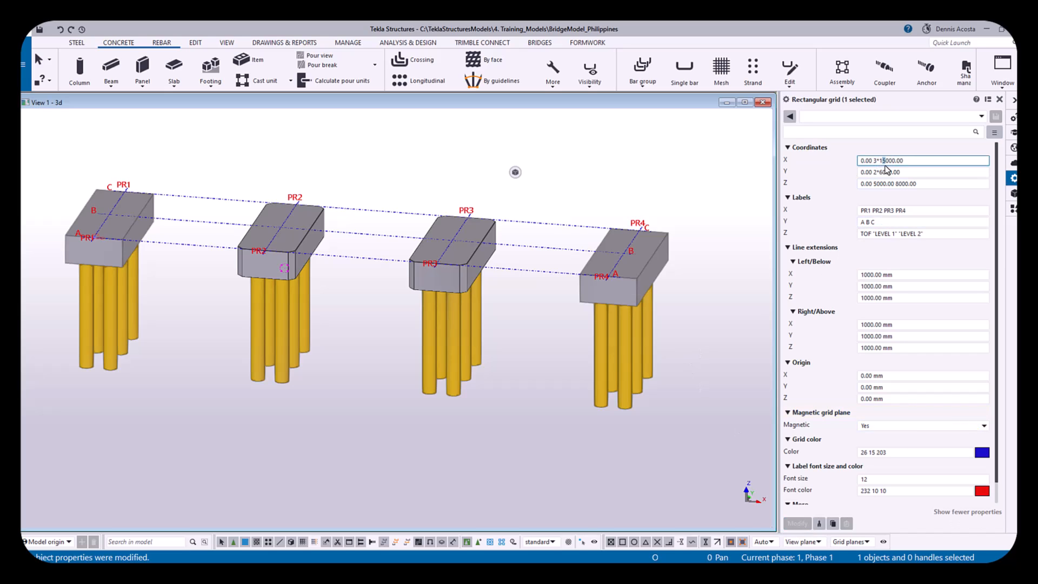
drag(881, 161, 883, 161)
text(2)
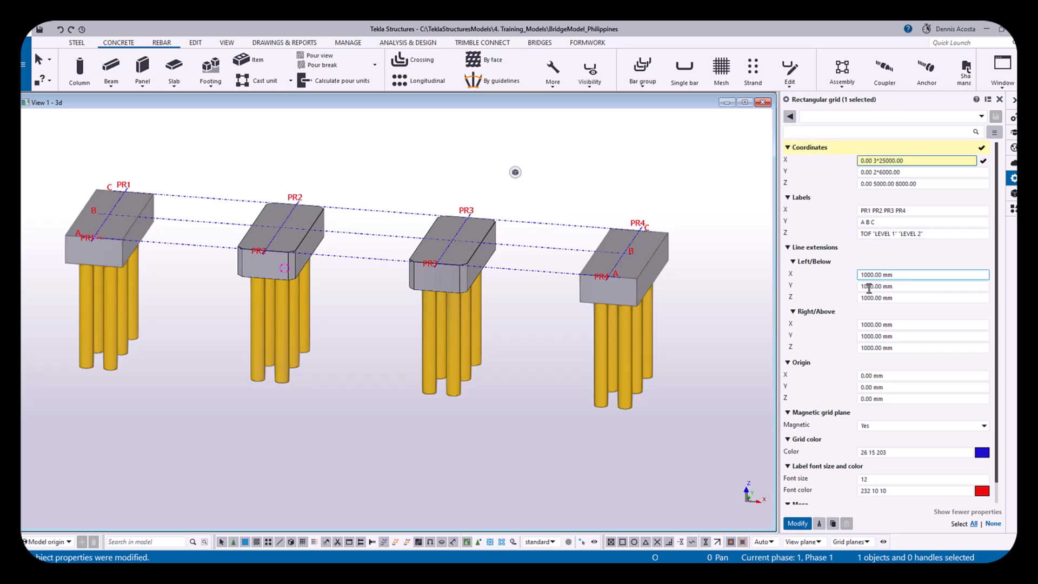
click(796, 523)
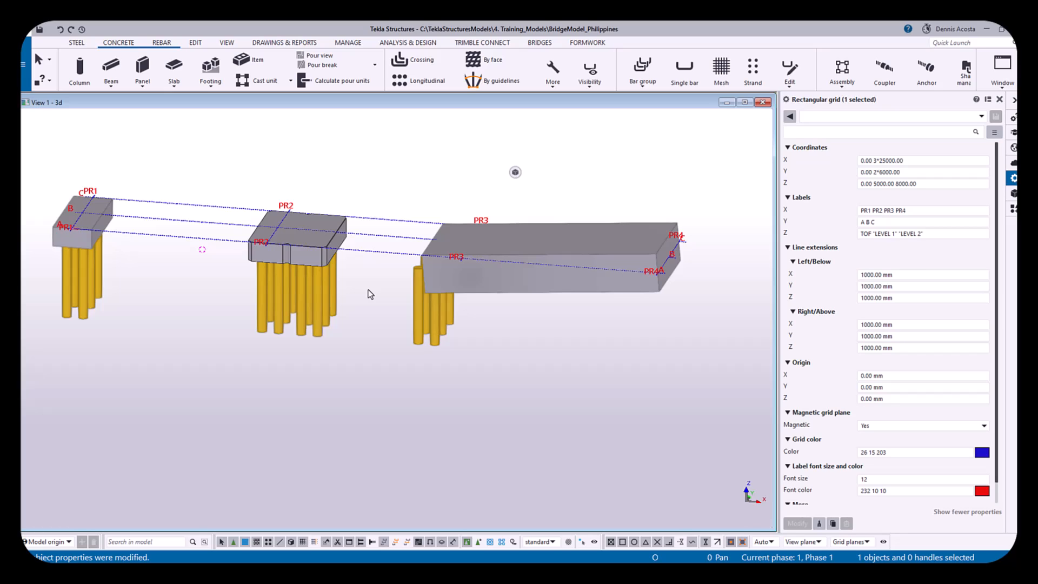
Undo the last grid spacing change, and bind all handles of the PR3 pile cap and its piles to the PR3 grid plane
key(ctrl+z)
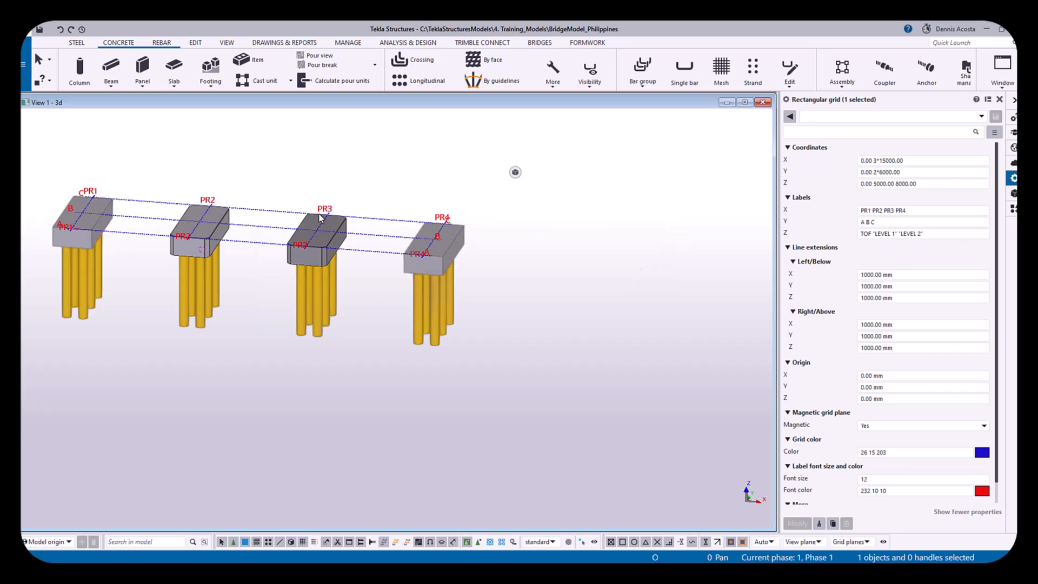
scroll(320, 213, up, 2)
drag(219, 154, 395, 434)
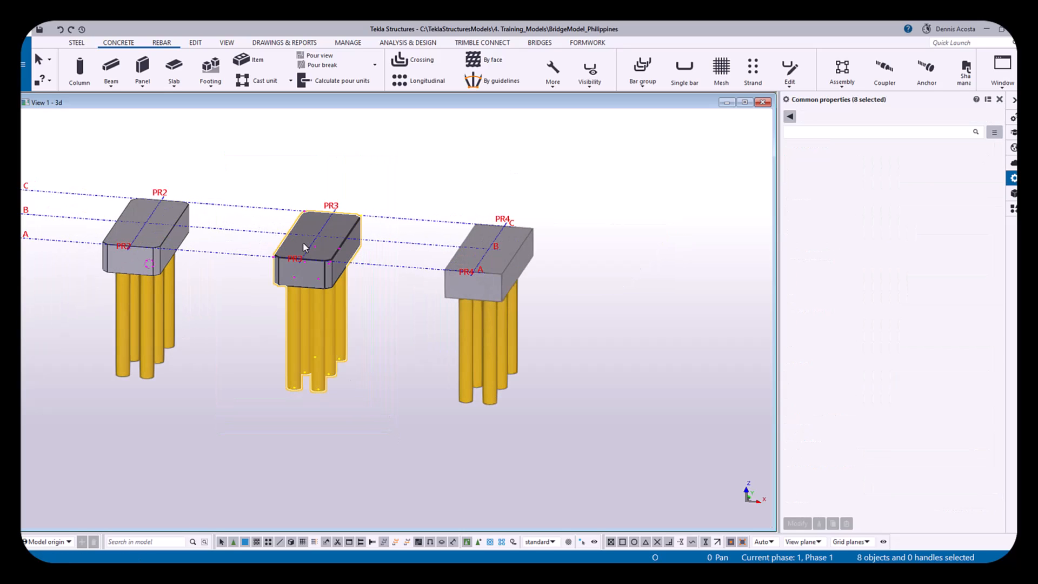
drag(247, 173, 405, 452)
right_click(327, 184)
click(362, 361)
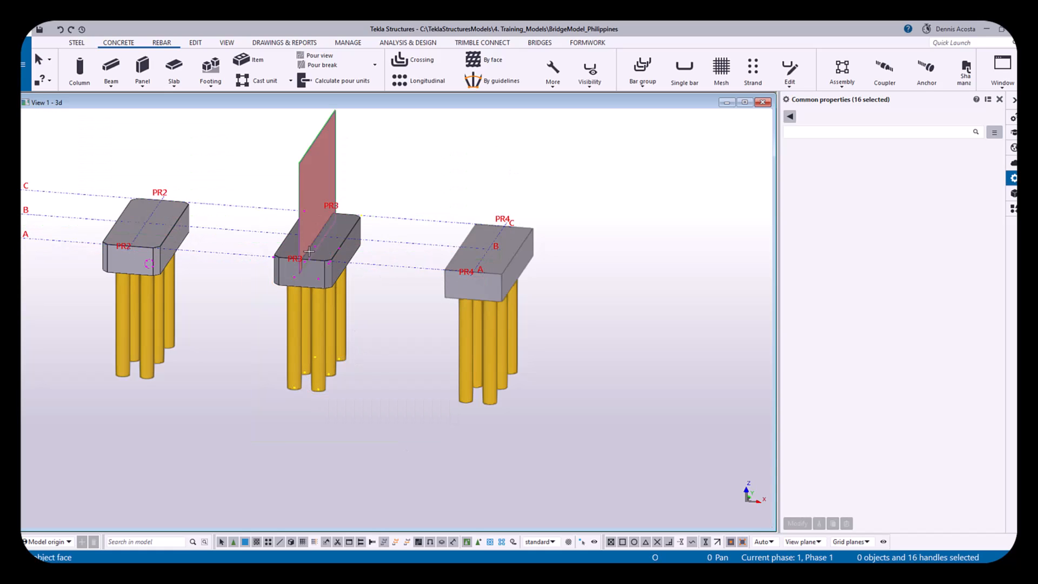
click(308, 249)
Bind all handles of the PR4 pile cap and its six piles to the PR4 grid plane, and end the command
drag(408, 187, 569, 452)
drag(425, 183, 559, 425)
right_click(507, 254)
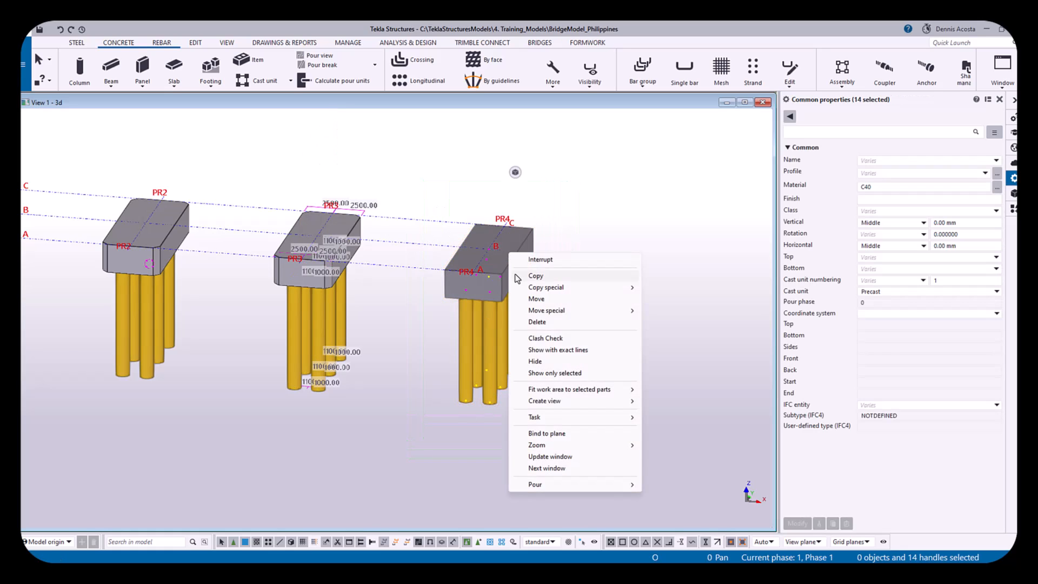
click(550, 434)
click(505, 228)
right_click(584, 186)
click(601, 192)
scroll(600, 211, down, 2)
scroll(594, 261, up, 1)
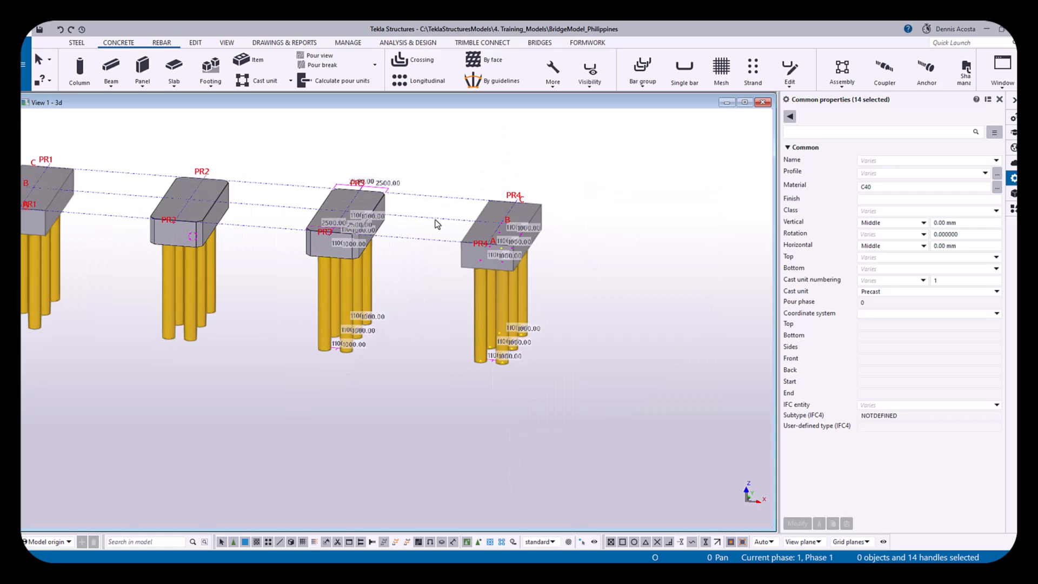
Try changing the grid's X coordinates to 0.00 3*25000.00 with the PR3 and PR4 foundations bound, and undo the change
click(435, 220)
click(880, 160)
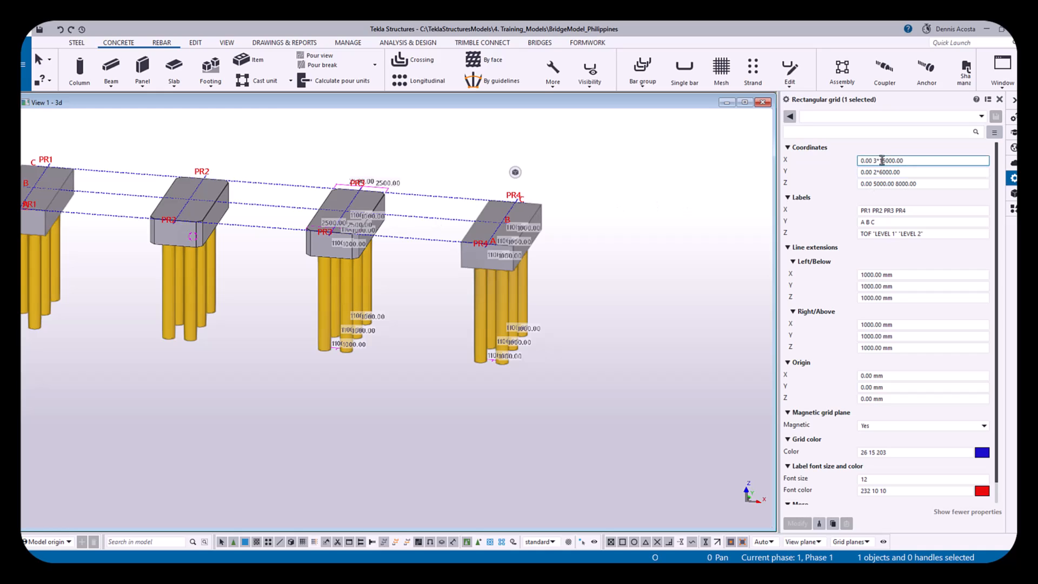
key(Delete)
text(2)
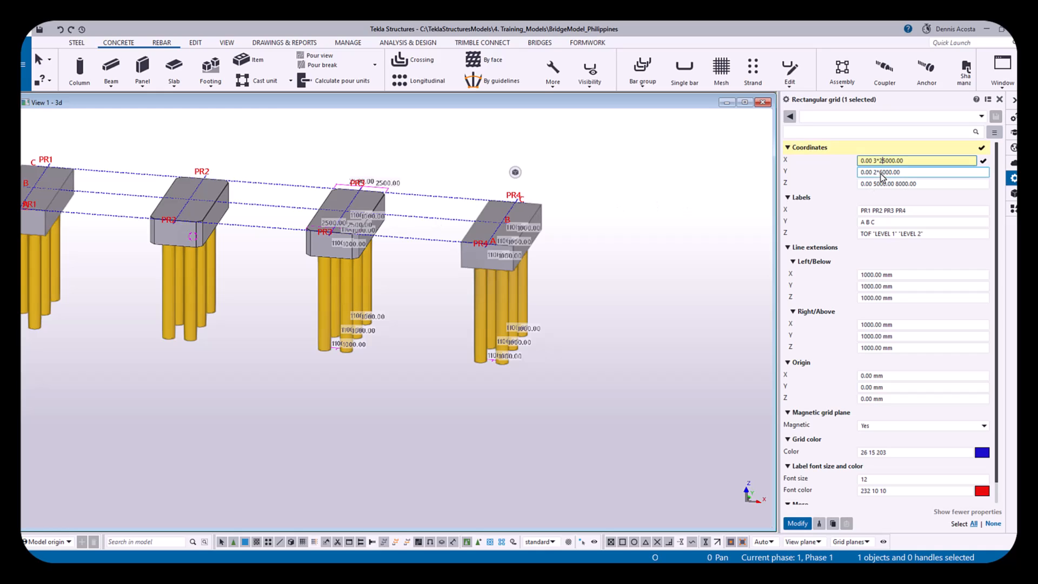
click(797, 524)
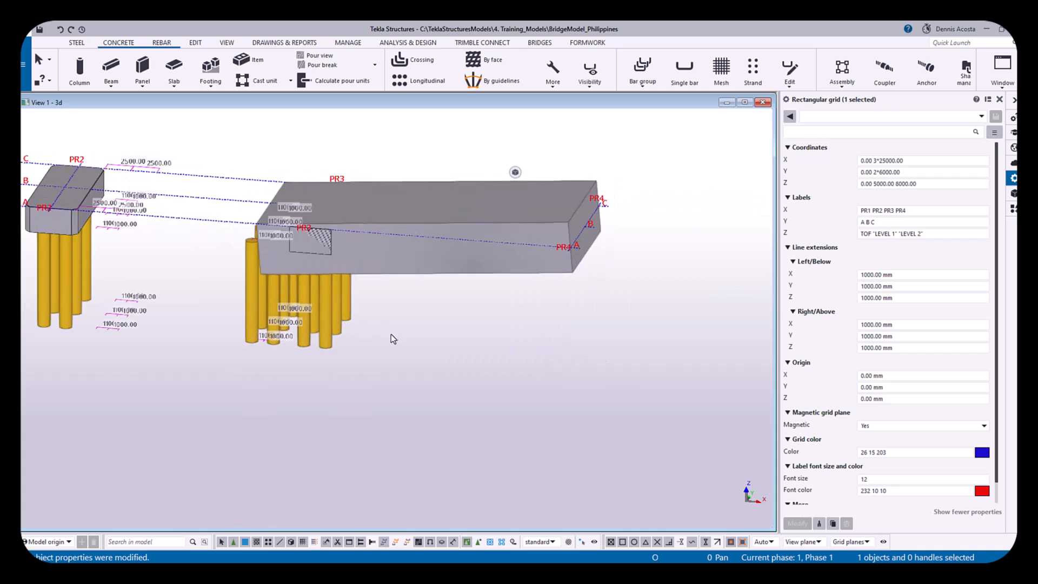
scroll(391, 339, down, 2)
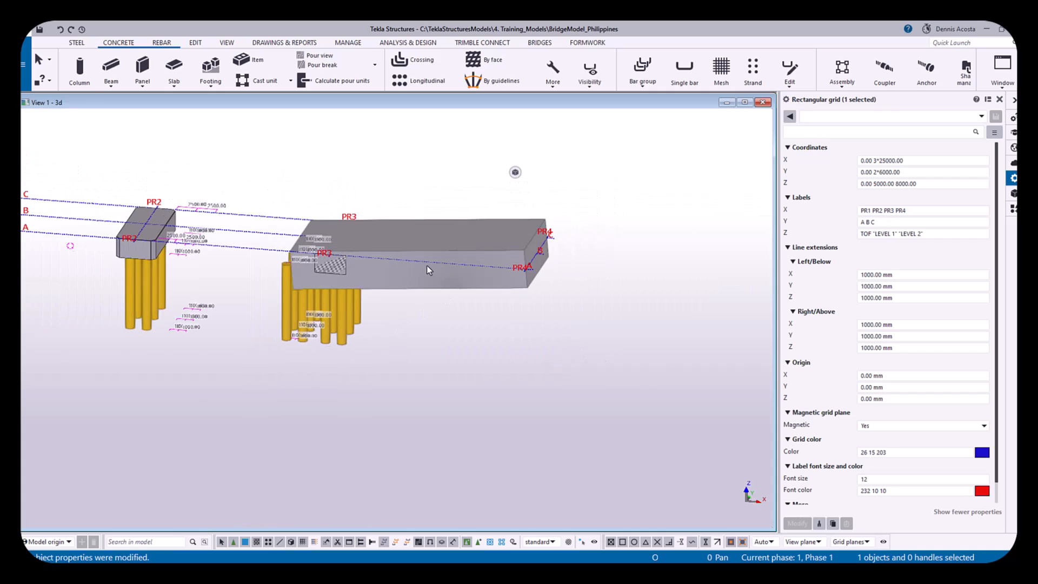
middle_drag(427, 265, 514, 280)
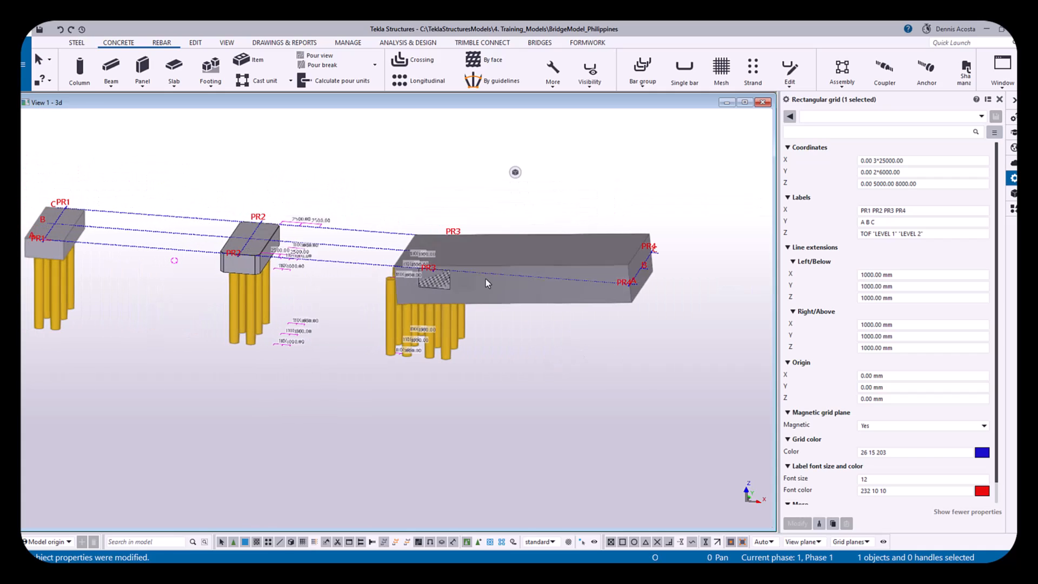
click(575, 262)
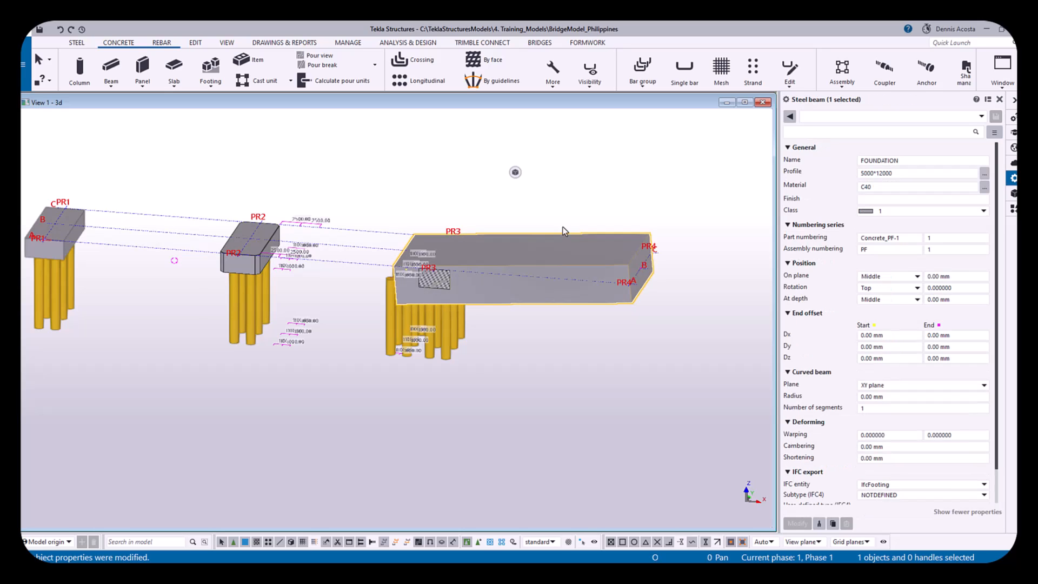
key(ctrl+z)
Examine the handles of the PR4 pile cap and how it sits on its grid line compared with the other piers
scroll(419, 263, up, 2)
scroll(419, 262, up, 2)
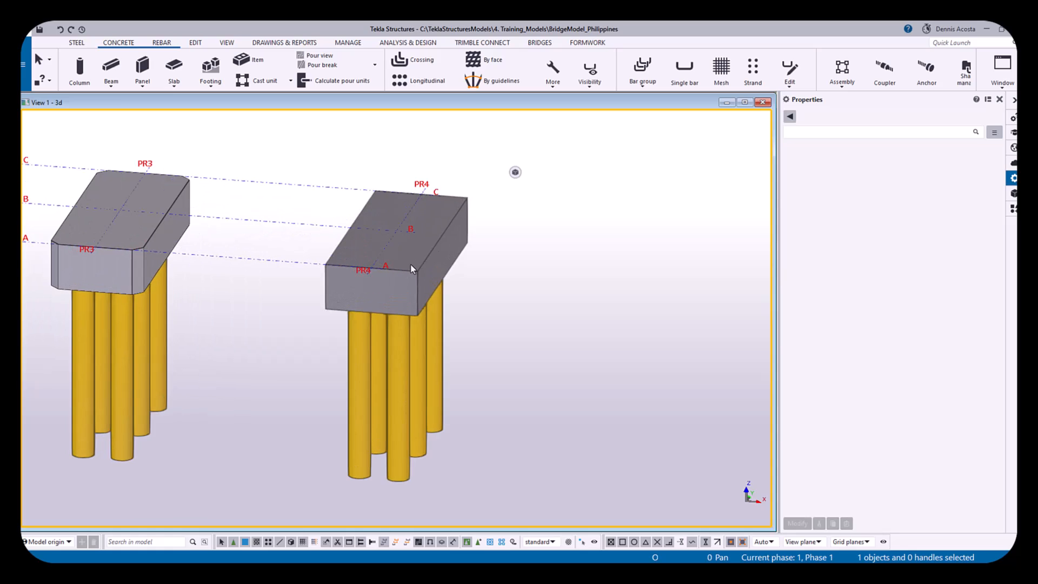
click(410, 265)
scroll(413, 259, up, 2)
mouse_move(414, 258)
ctrl+middle_down()
mouse_move(431, 234)
mouse_move(418, 256)
ctrl+middle_up()
scroll(397, 247, up, 1)
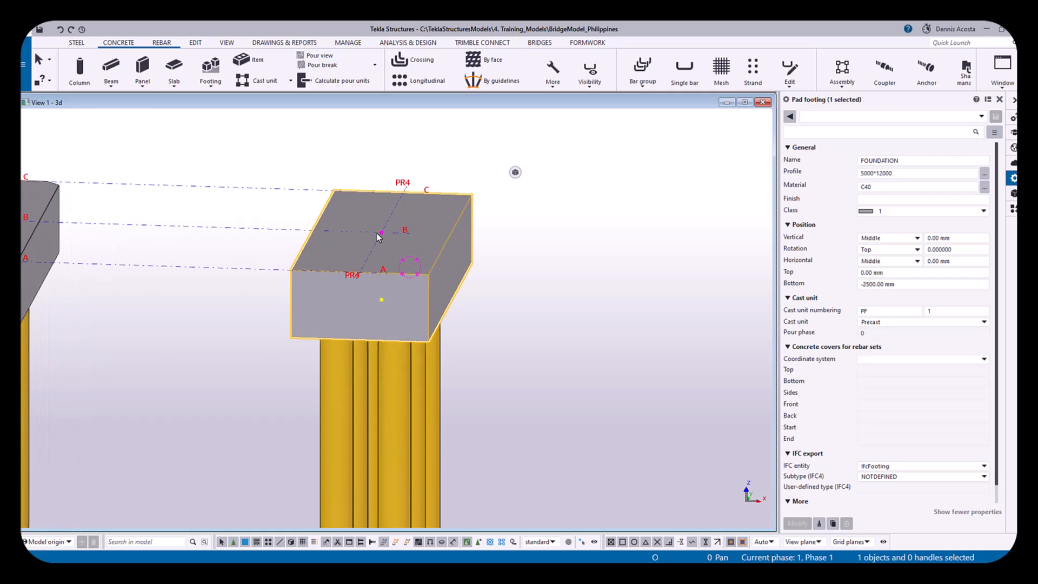
scroll(371, 225, down, 4)
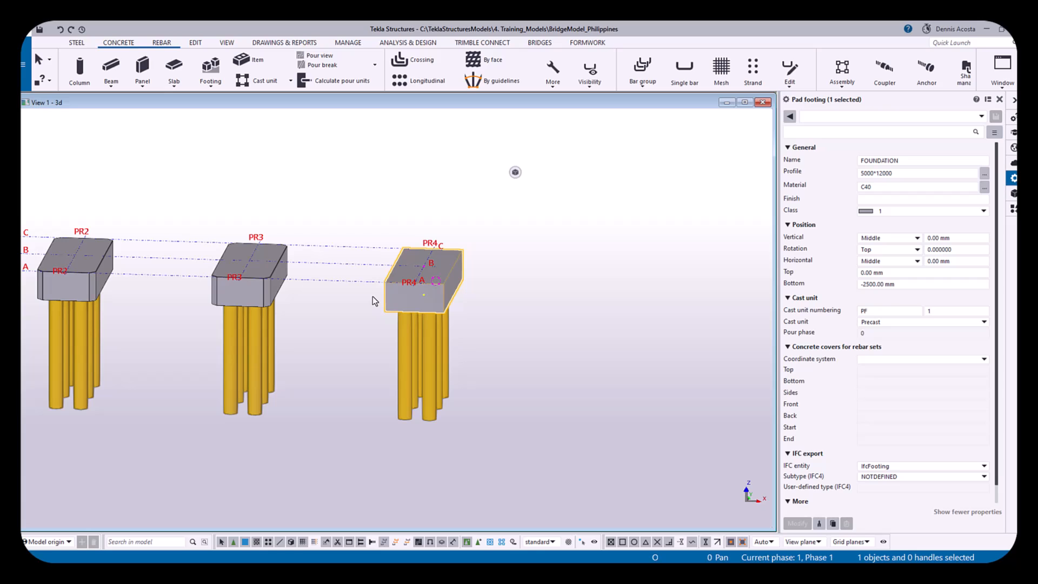
mouse_move(372, 301)
ctrl+middle_down()
mouse_move(362, 315)
mouse_move(432, 295)
mouse_move(582, 296)
ctrl+middle_up()
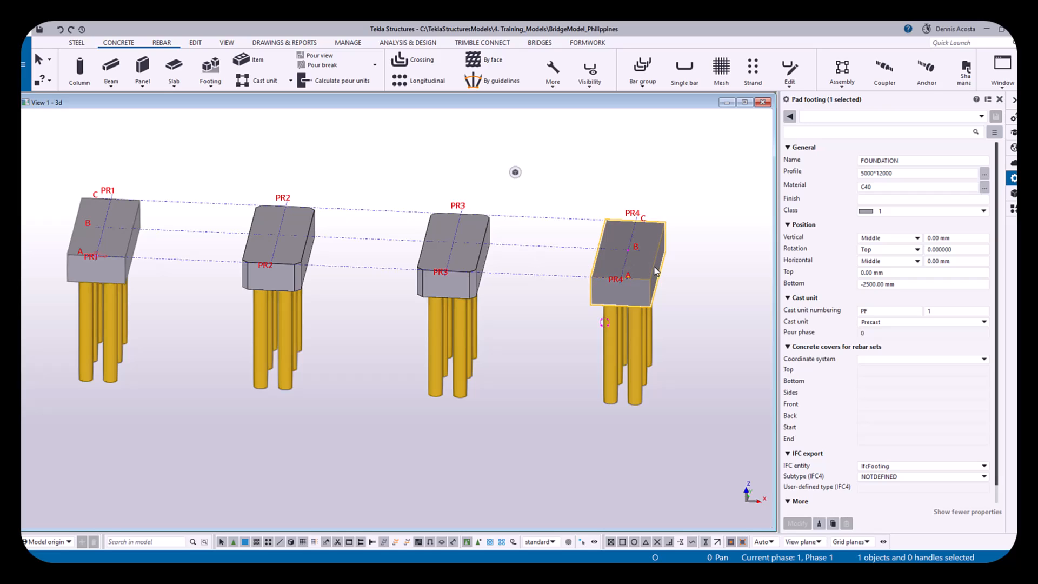
middle_drag(574, 272, 506, 252)
scroll(506, 252, down, 3)
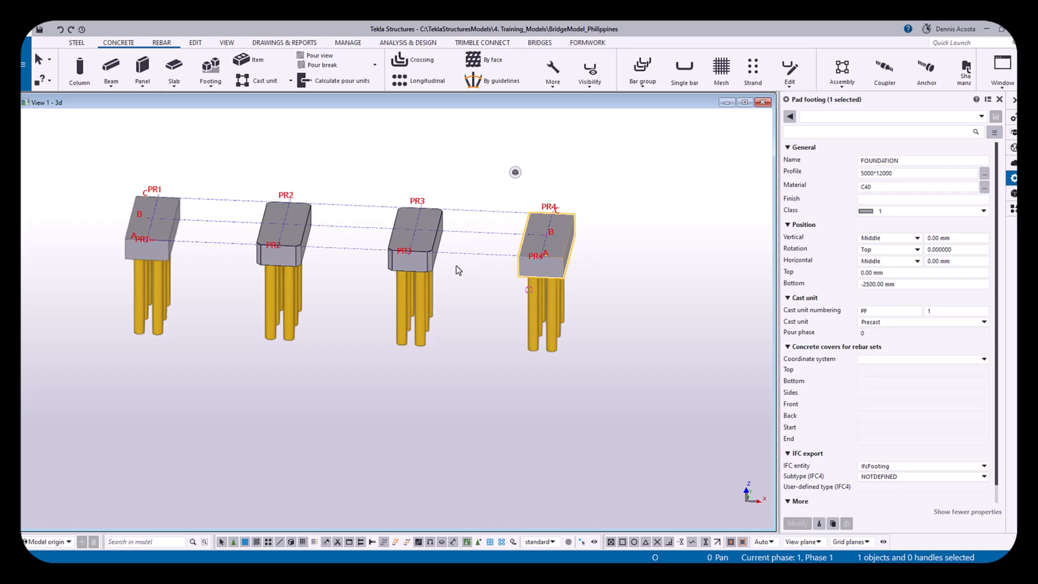
ctrl+middle_drag(476, 298, 430, 332)
Set the rectangular grid's X coordinates to 0.00 3*25000.00 and apply the change
click(421, 294)
click(881, 159)
drag(883, 161, 877, 167)
text(2)
key(Return)
Delete the distorted pile cap and all the piles at PR3 and PR4, keeping the grid
scroll(541, 348, down, 3)
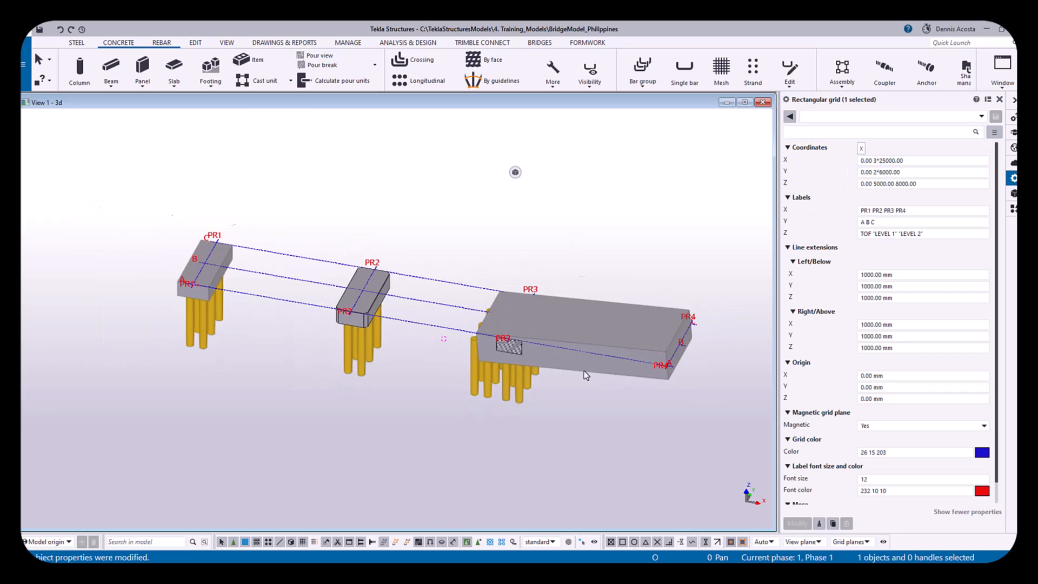
middle_drag(595, 383, 553, 346)
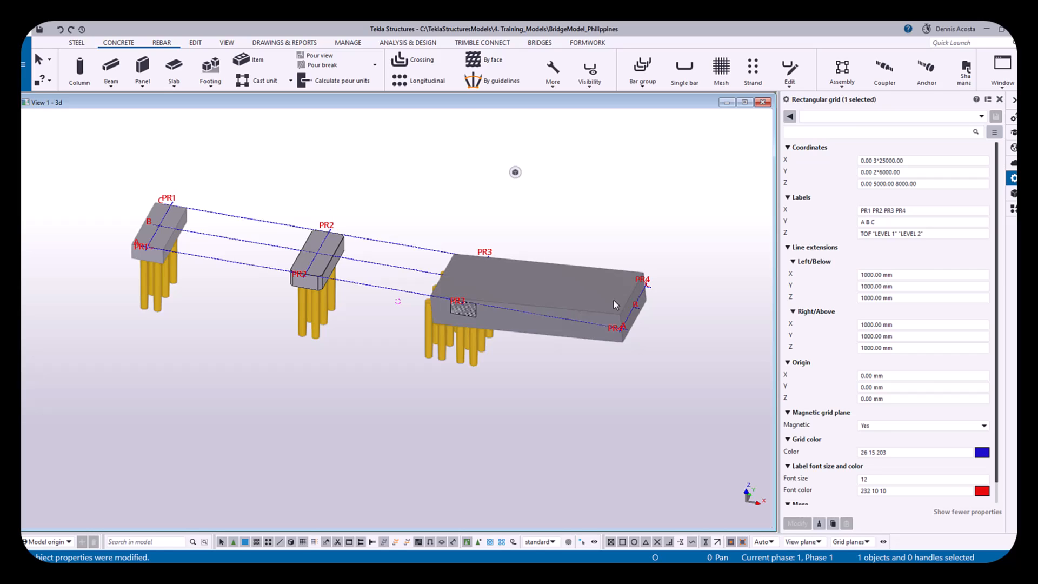
drag(401, 186, 731, 444)
key(Delete)
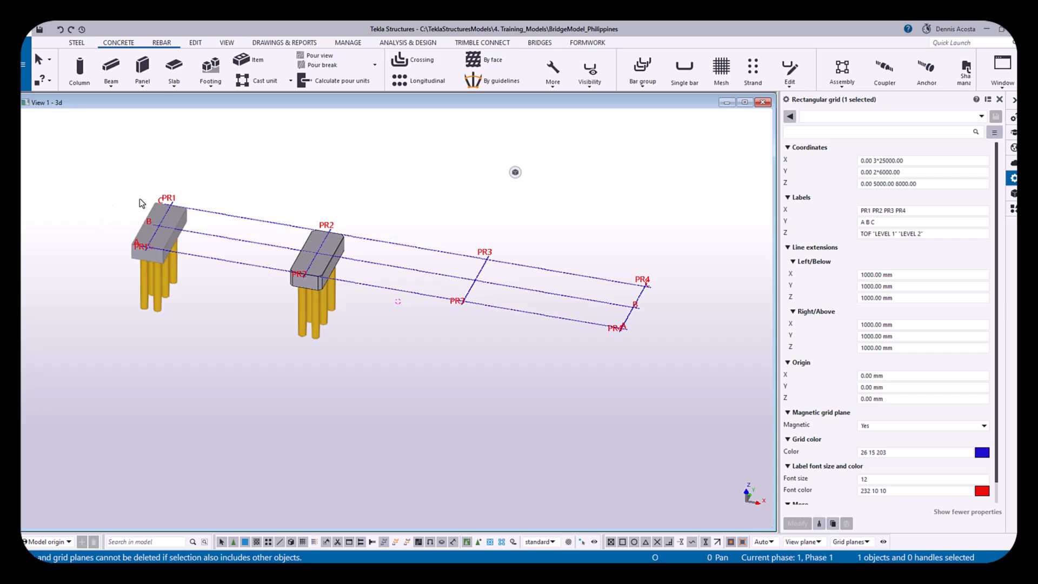
Copy the PR2 pile cap and its piles from the PR2 grid line to PR3 along line B, and end the command
ctrl+middle_drag(277, 246, 295, 267)
drag(236, 160, 372, 381)
right_click(368, 245)
click(397, 267)
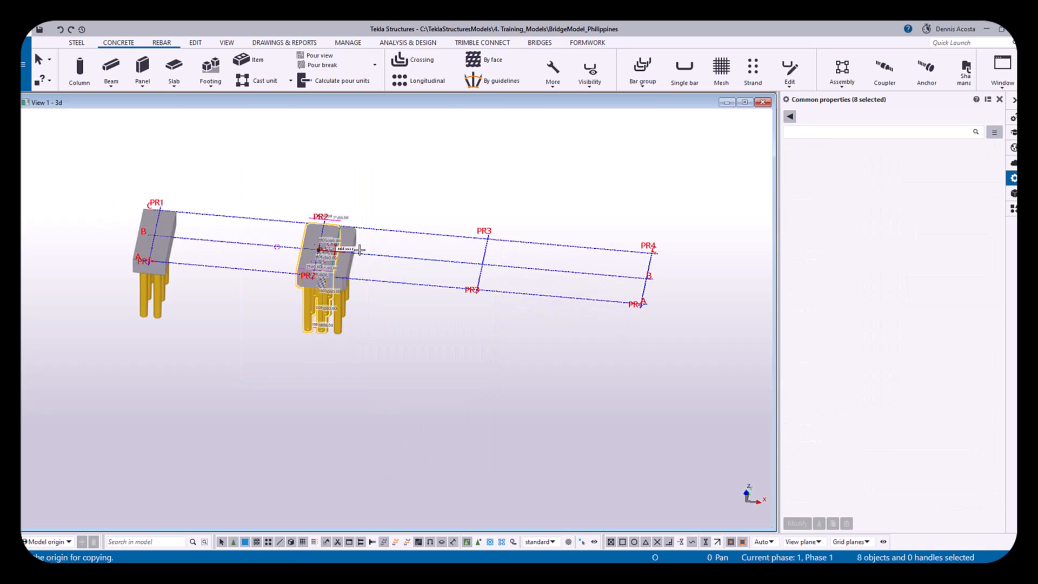
click(321, 248)
click(482, 262)
right_click(441, 206)
click(453, 212)
Copy the PR1 pile cap and its piles from the PR1 grid line to PR4 along line C, and end the command
drag(110, 173, 219, 342)
right_click(181, 238)
click(205, 260)
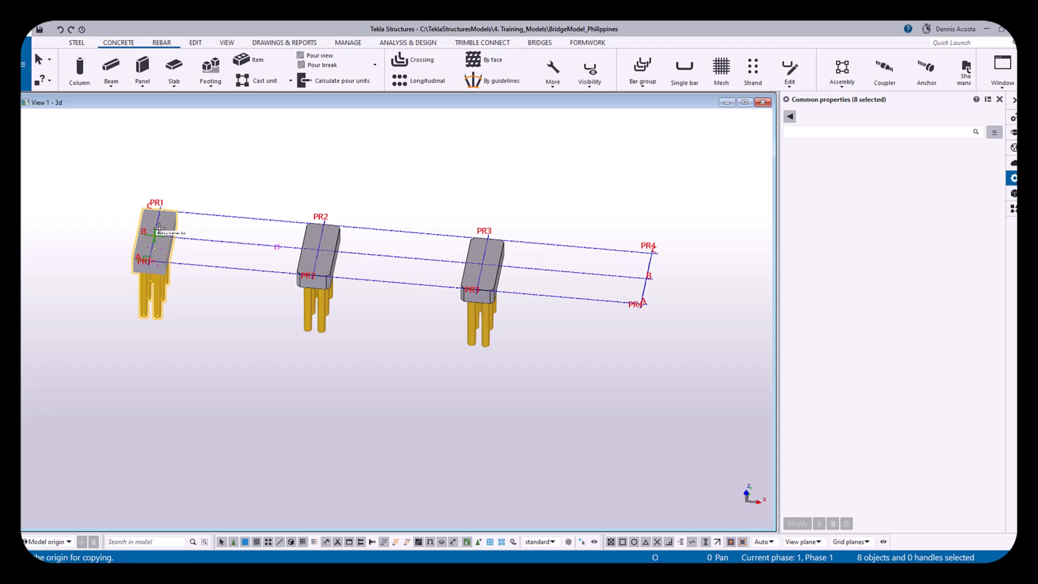
click(160, 212)
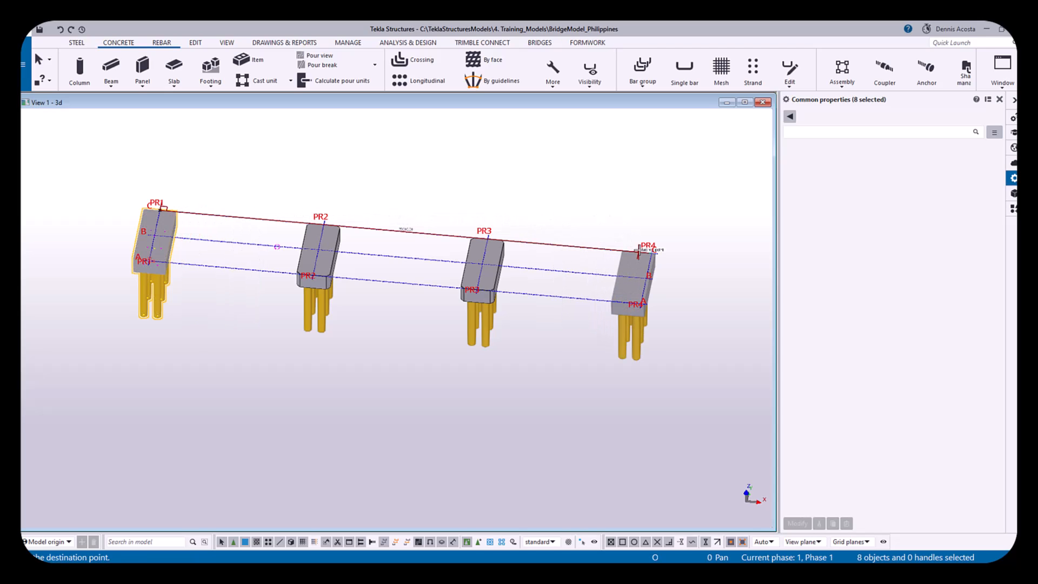
click(652, 252)
right_click(543, 202)
click(572, 212)
click(530, 254)
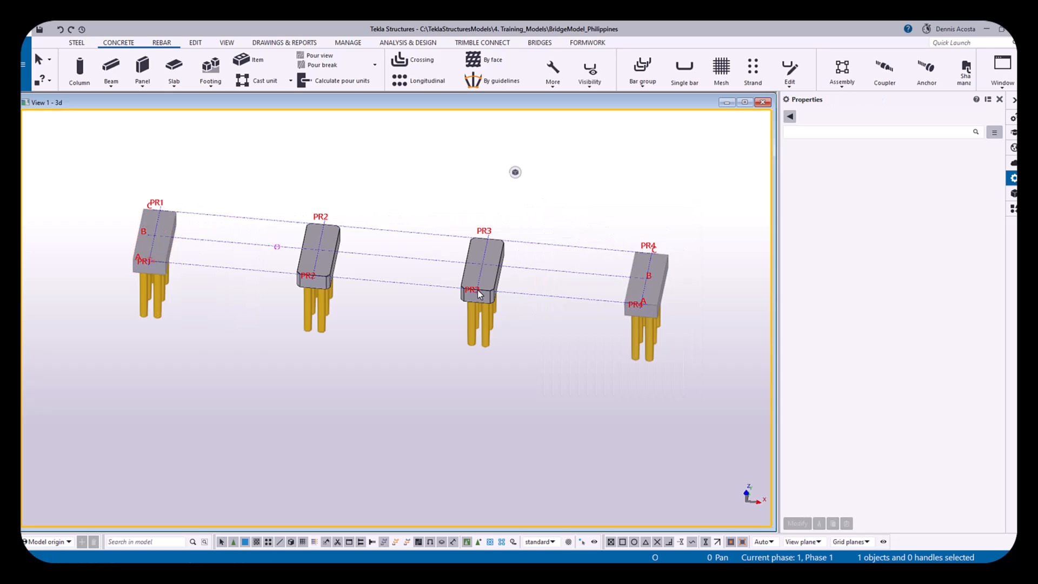
Inspect the PR2 pile cap's distances to its grid line in plan, and those of one of its piles in 3D
scroll(483, 295, up, 3)
mouse_move(483, 295)
ctrl+middle_down()
mouse_move(607, 255)
mouse_move(597, 279)
mouse_move(614, 261)
ctrl+middle_up()
scroll(599, 301, down, 4)
key(ctrl+p)
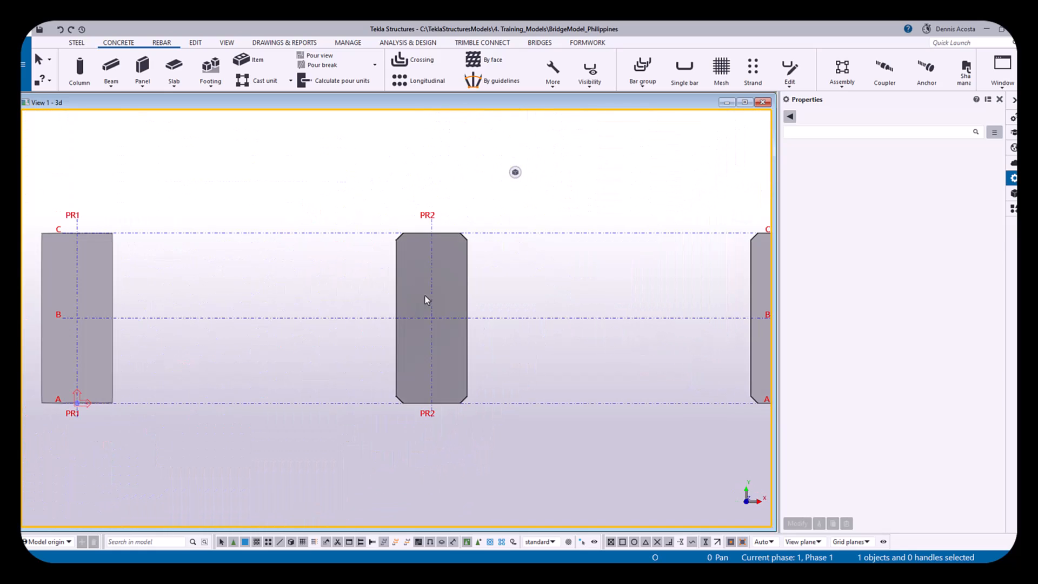
scroll(400, 281, up, 2)
click(459, 321)
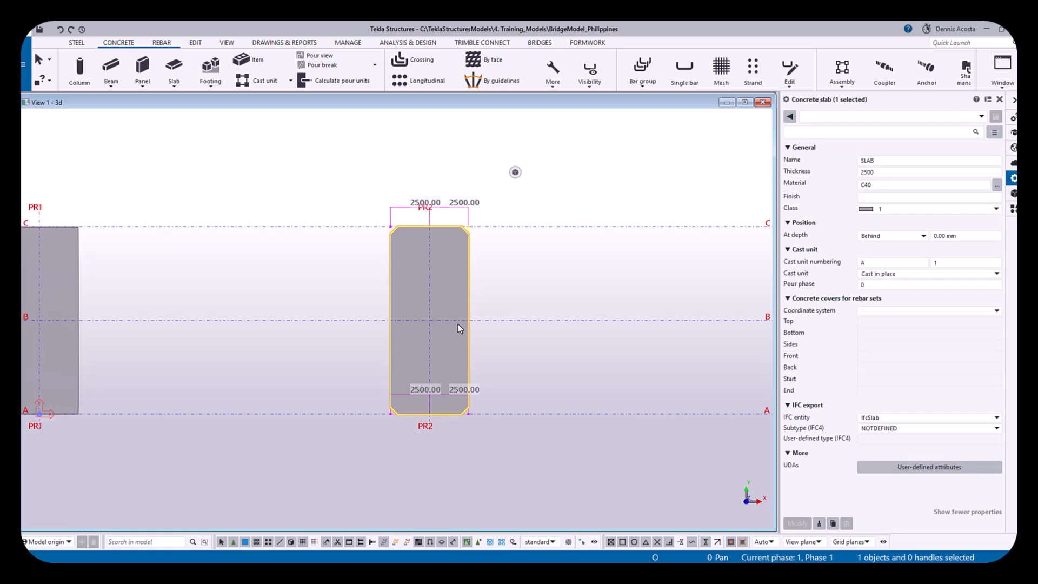
key(ctrl+p)
scroll(501, 404, up, 2)
ctrl+middle_drag(483, 408, 479, 402)
middle_drag(424, 460, 453, 387)
click(453, 385)
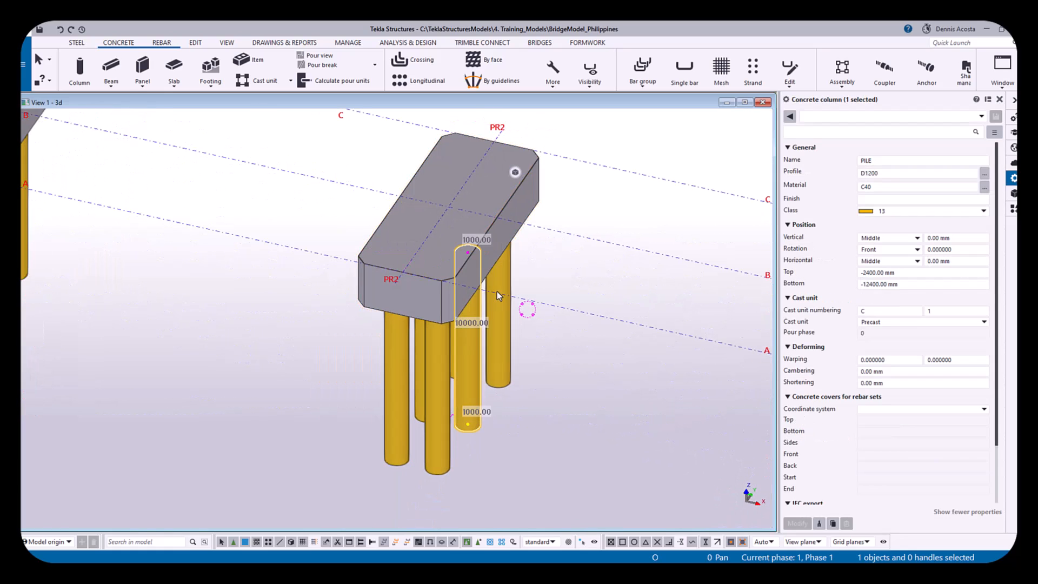
scroll(467, 253, up, 1)
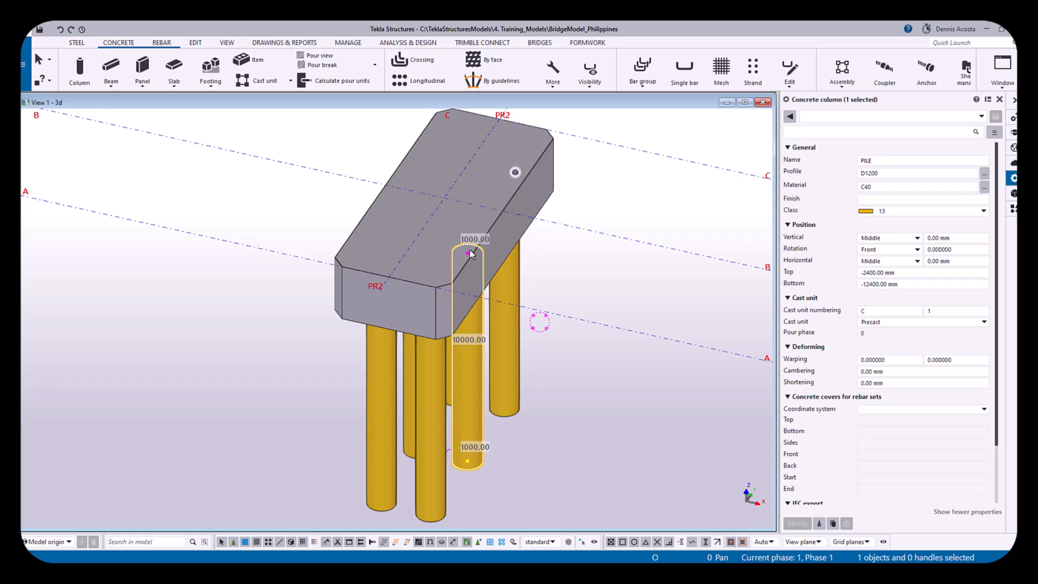
Look at the model in plan, framing all four pier foundations along the grid
scroll(465, 281, down, 3)
scroll(458, 306, up, 2)
key(ctrl+p)
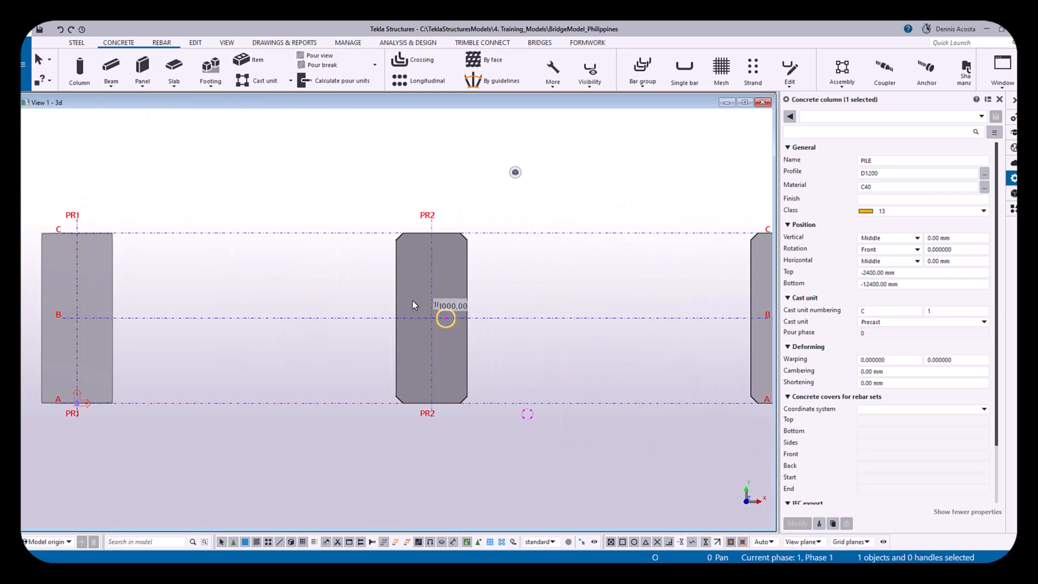
scroll(610, 297, down, 4)
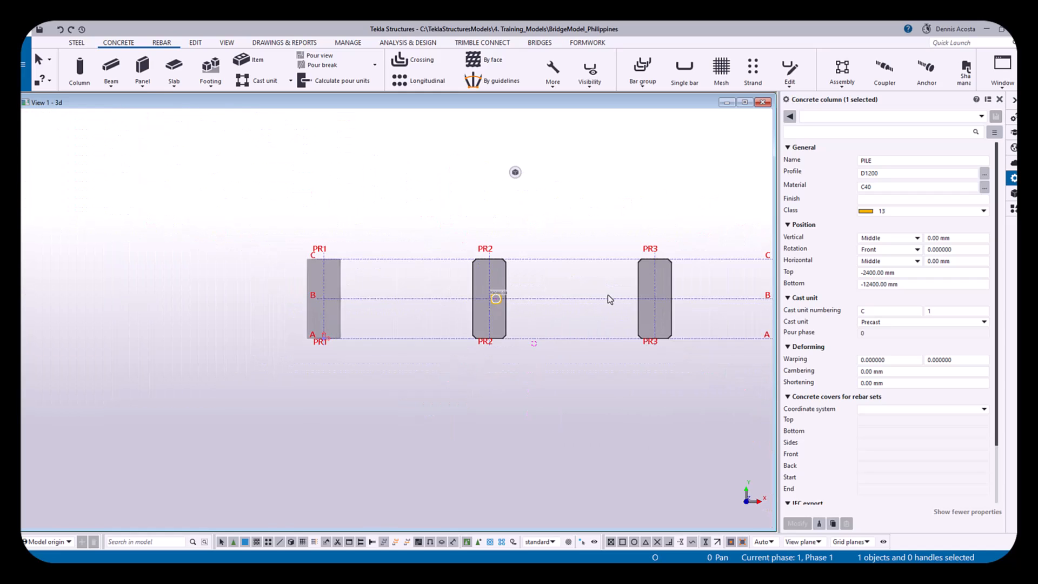
right_click(415, 189)
scroll(446, 348, up, 2)
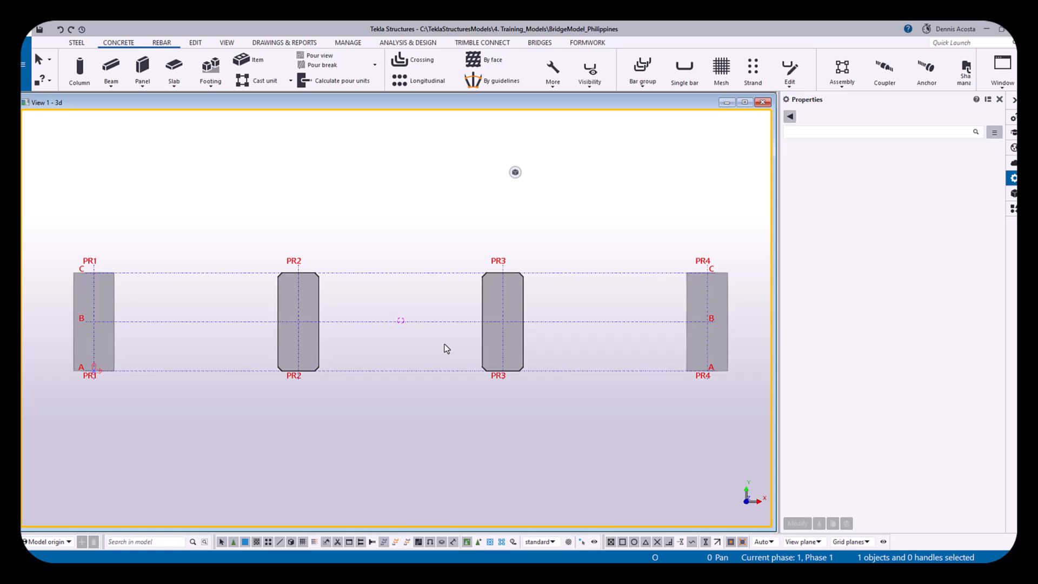
Delete all the named grid and plan views from the views list, keeping only the 3d view
key(ctrl+i)
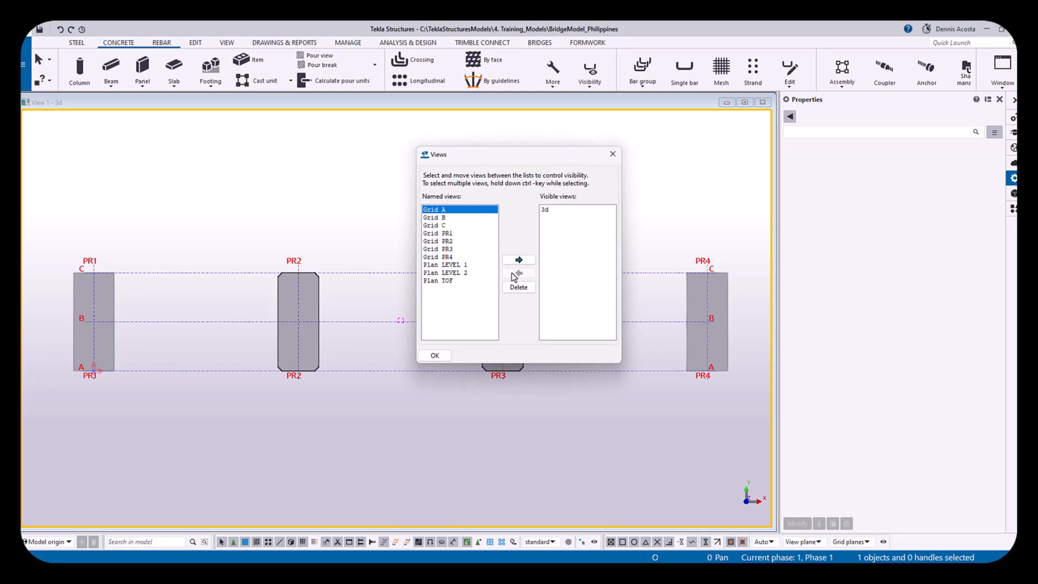
drag(528, 161, 729, 149)
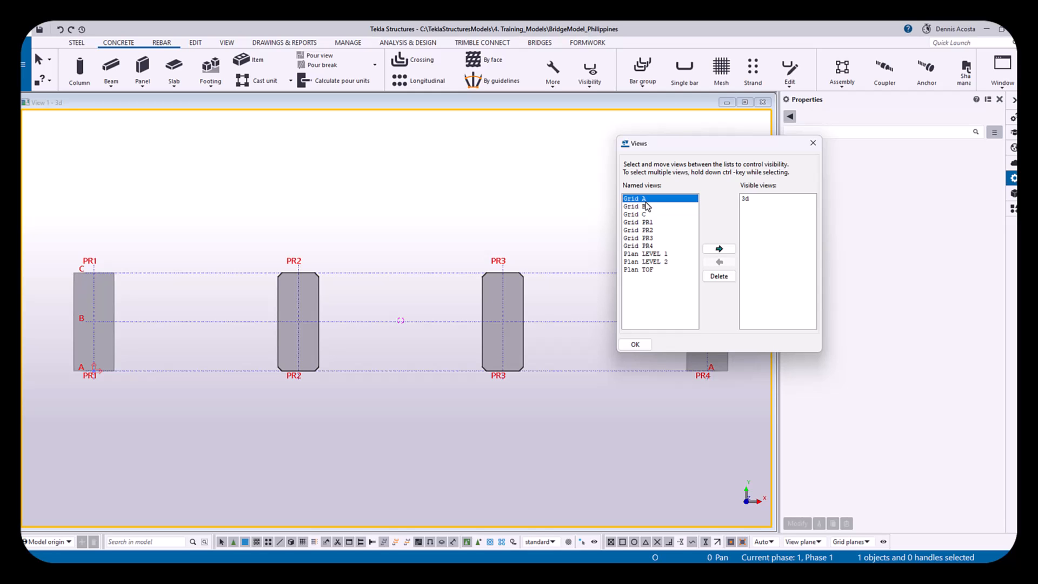
shift+click(647, 272)
click(719, 276)
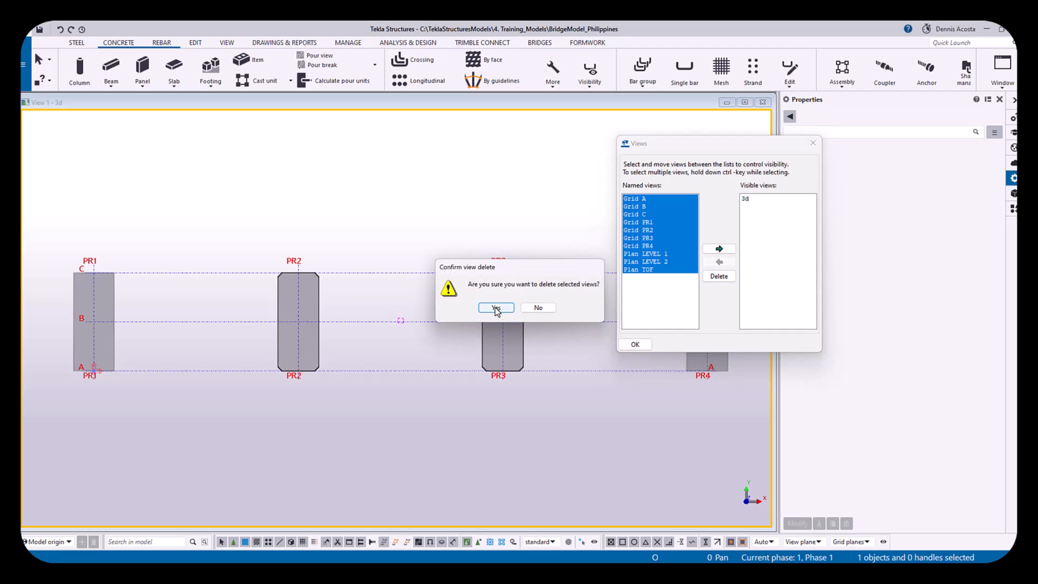
click(495, 306)
Create new views along all the rectangular grid's lines with the standard settings, using the prefixes Plan and Grid
right_click(566, 274)
mouse_move(617, 430)
click(717, 437)
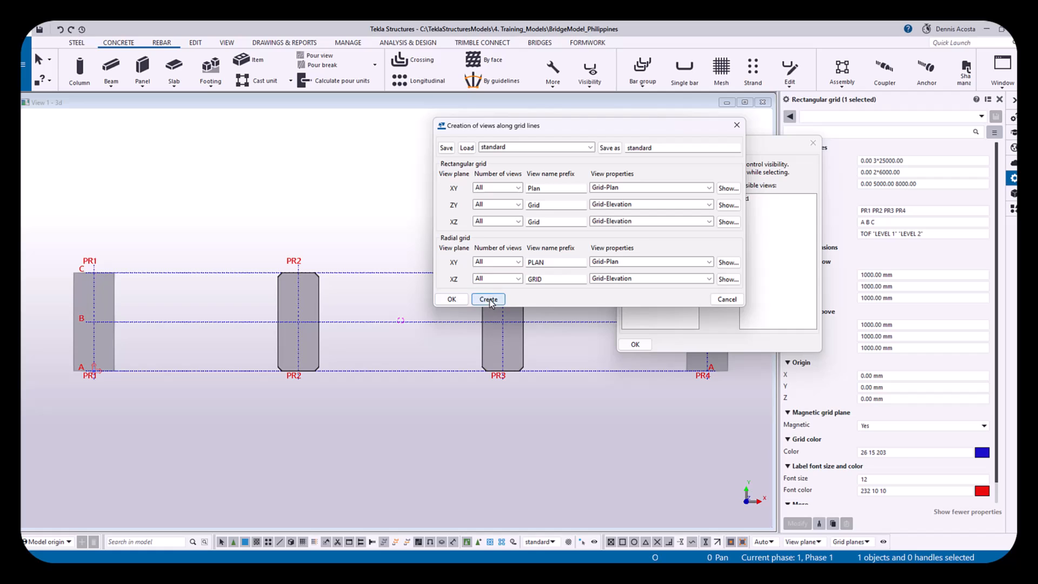
click(491, 294)
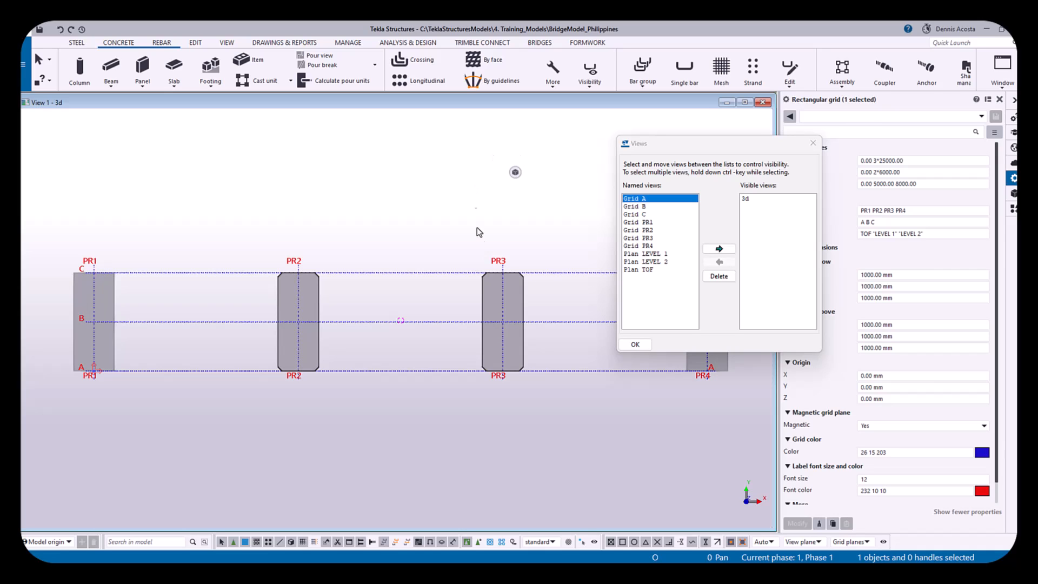
Create another set of views along all the rectangular grid's lines with the standard settings and the Plan and Grid prefixes
middle_drag(501, 264, 287, 257)
right_click(287, 257)
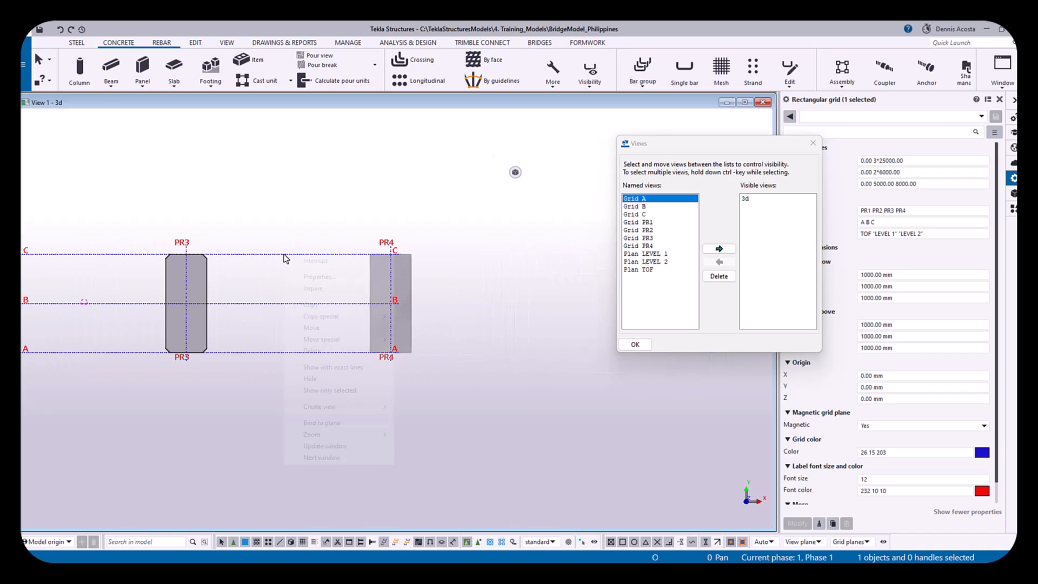
mouse_move(353, 411)
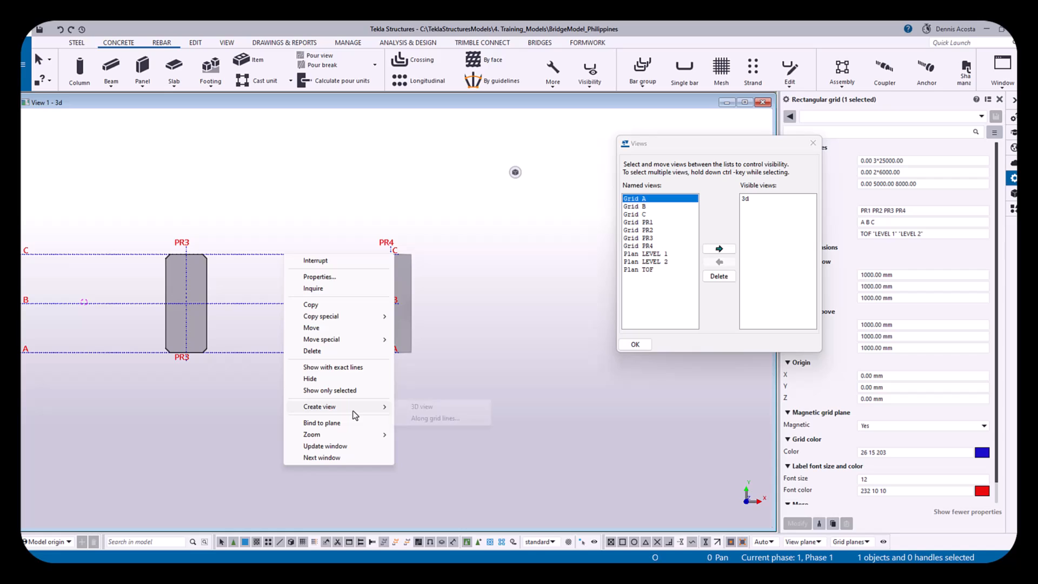
click(458, 417)
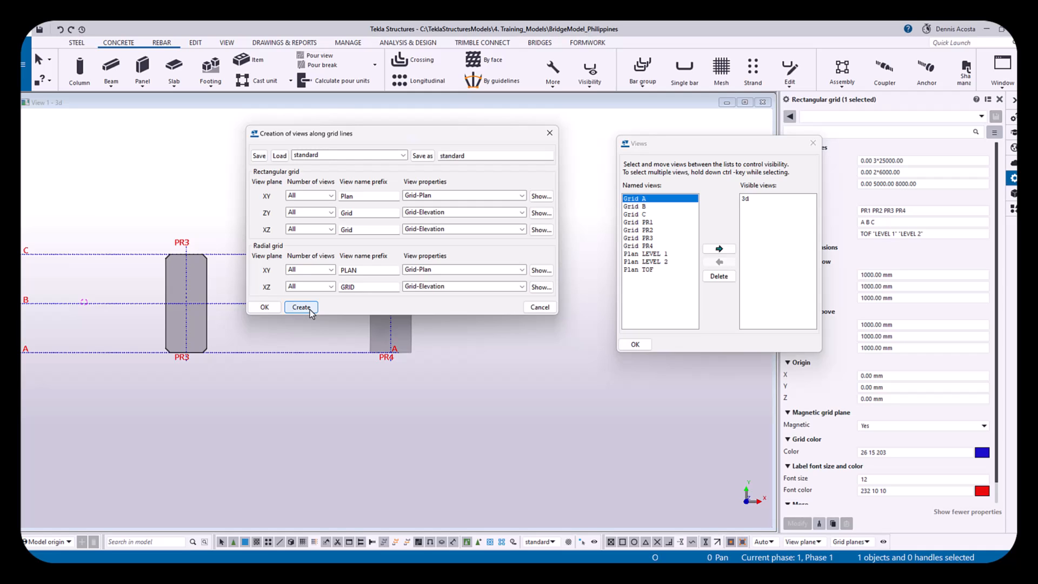
click(310, 312)
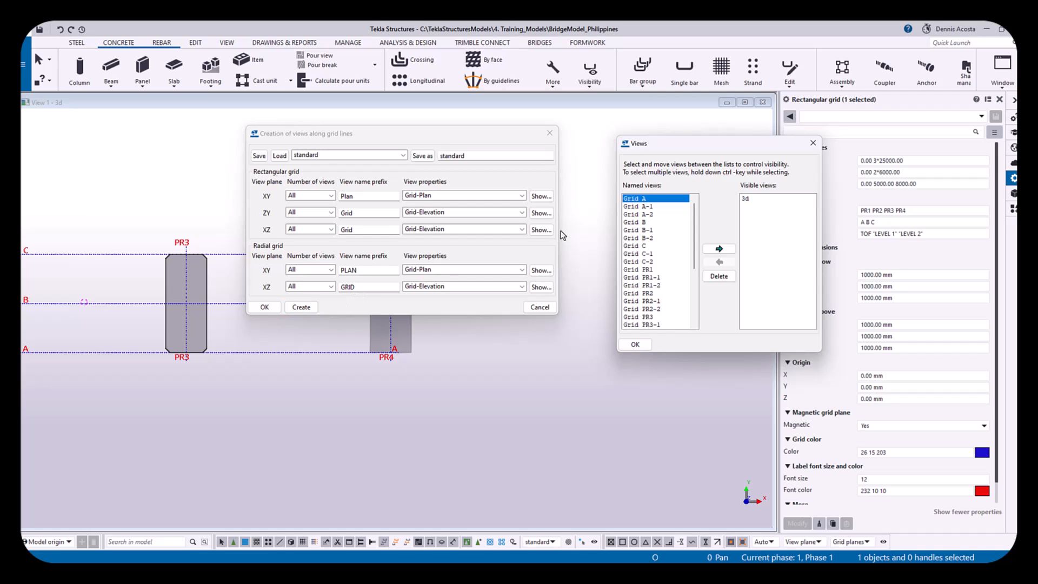
Delete the duplicate Grid A-1 and Grid A-2 views, and all the remaining named grid and plan views
click(638, 206)
ctrl+click(652, 215)
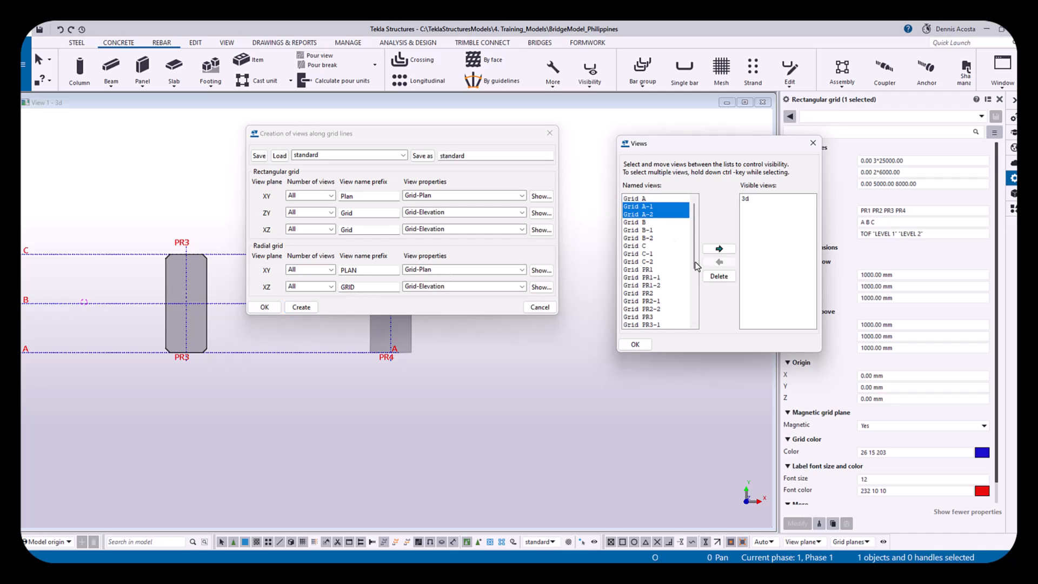
click(718, 276)
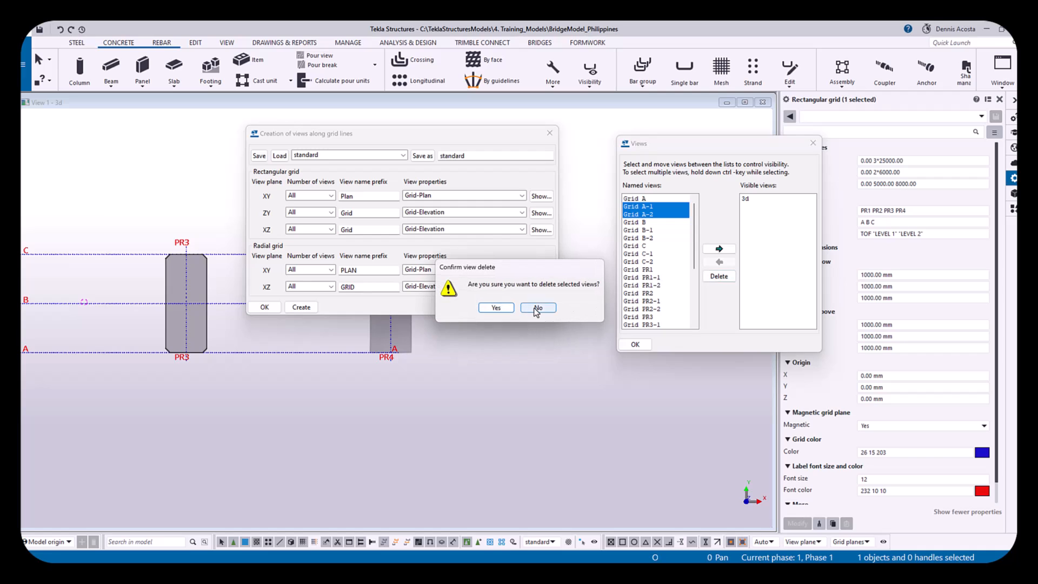
click(496, 307)
click(675, 204)
scroll(670, 260, down, 4)
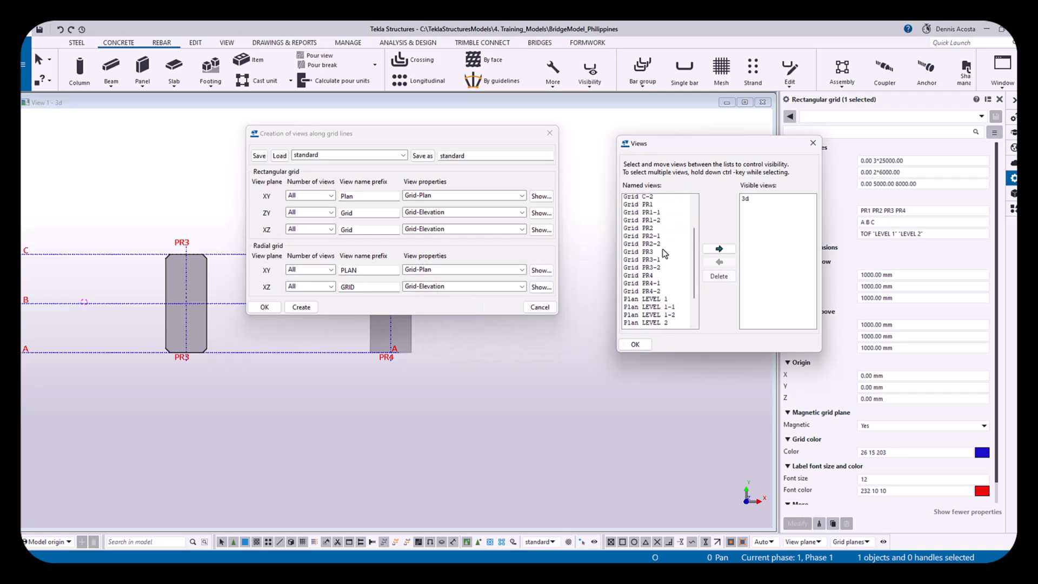
shift+click(670, 324)
click(711, 279)
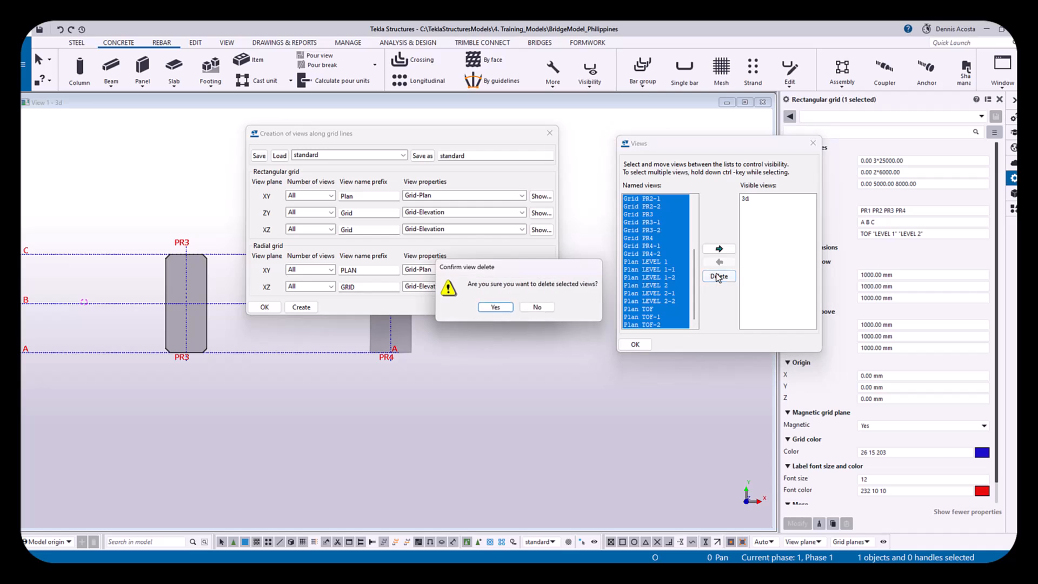
click(494, 308)
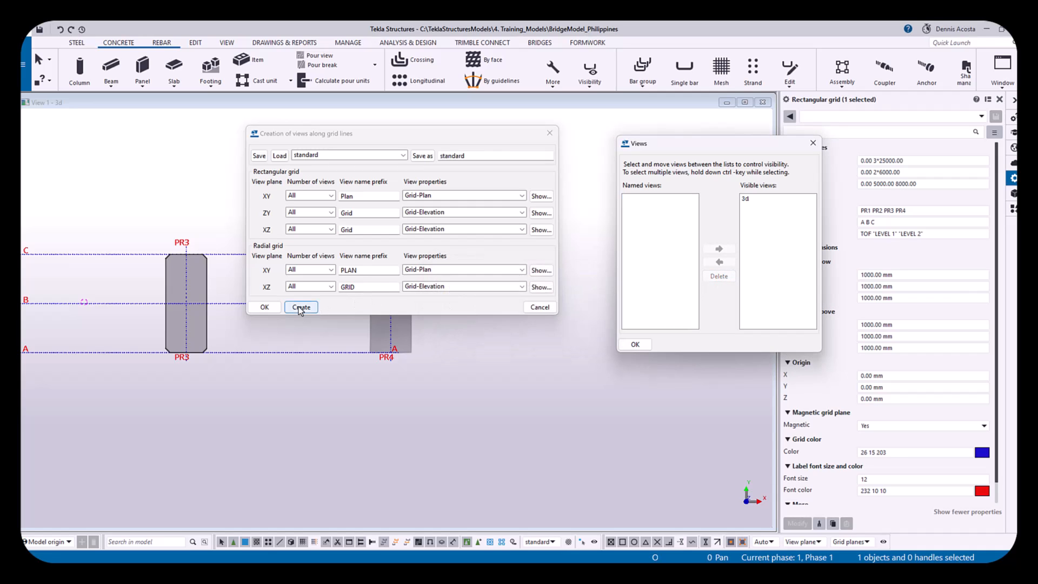
Create a fresh set of views along the grid lines from the same standard settings and close the view dialogs
click(300, 307)
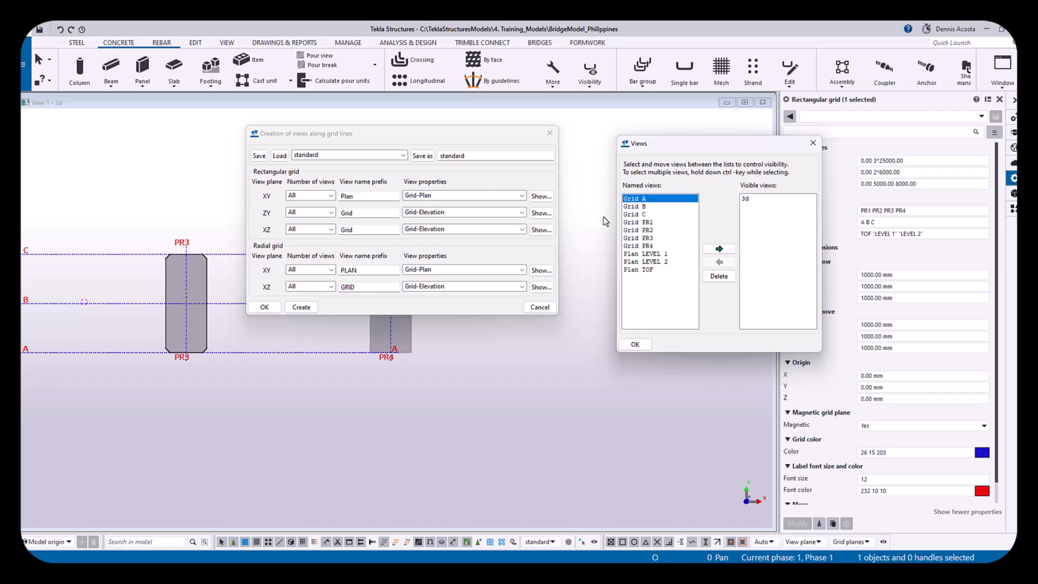
click(550, 133)
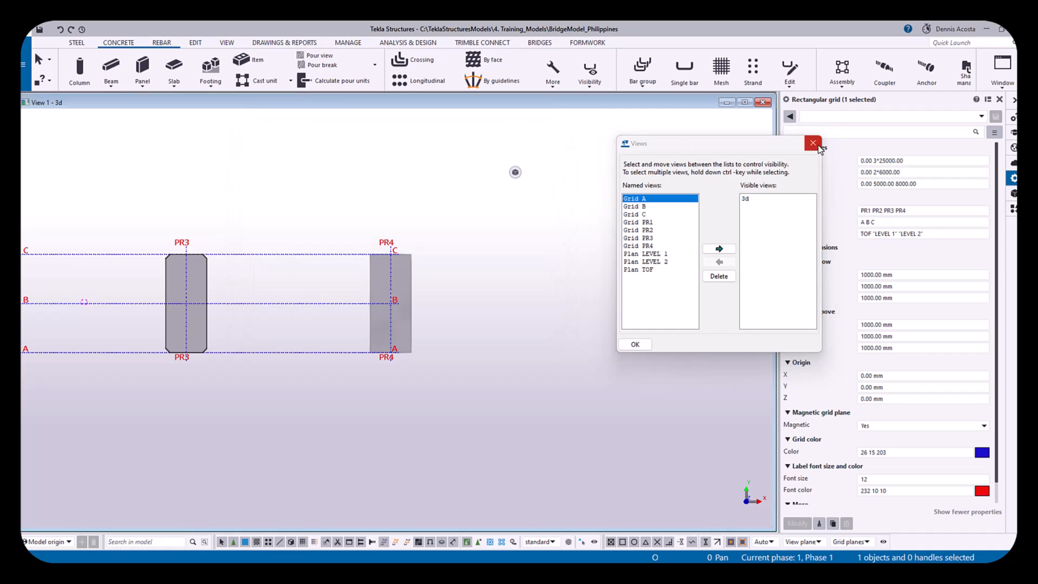
click(812, 143)
Fit the work area to the entire model and show all four pier foundations in 3D
right_click(445, 212)
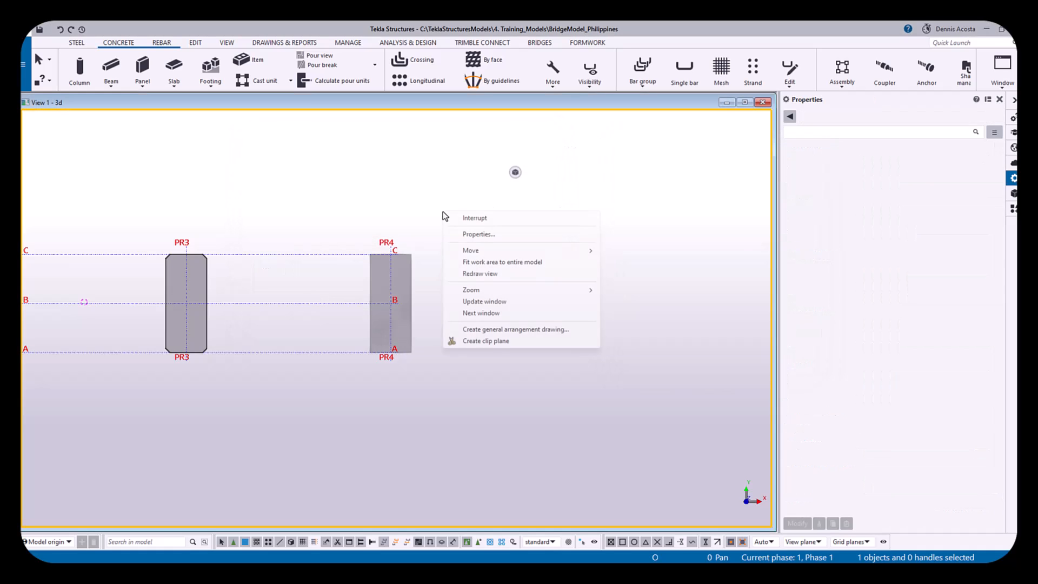
click(502, 262)
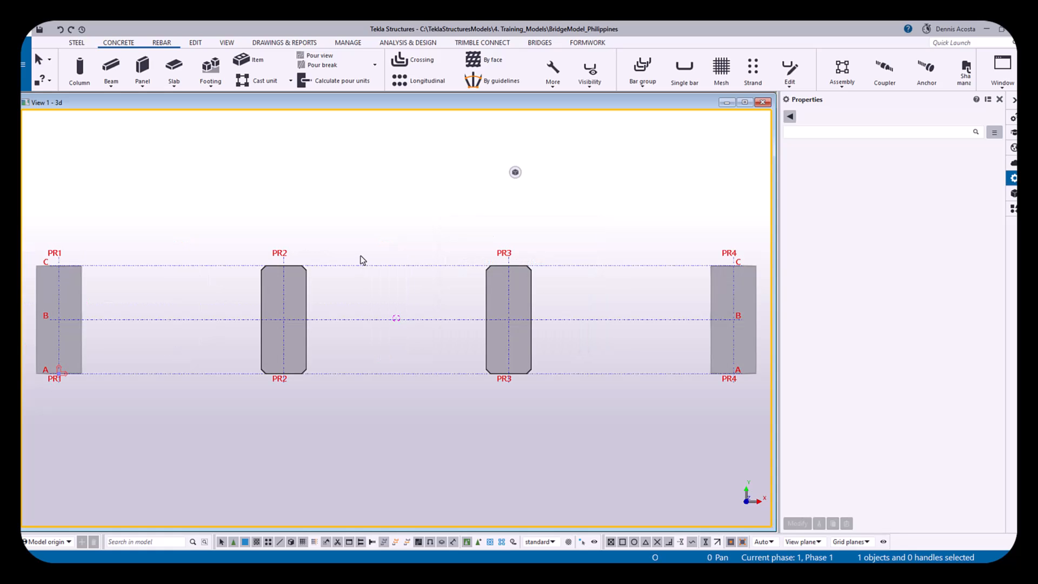
ctrl+middle_drag(289, 419, 499, 269)
scroll(498, 268, down, 1)
scroll(499, 268, down, 1)
ctrl+middle_drag(443, 353, 423, 338)
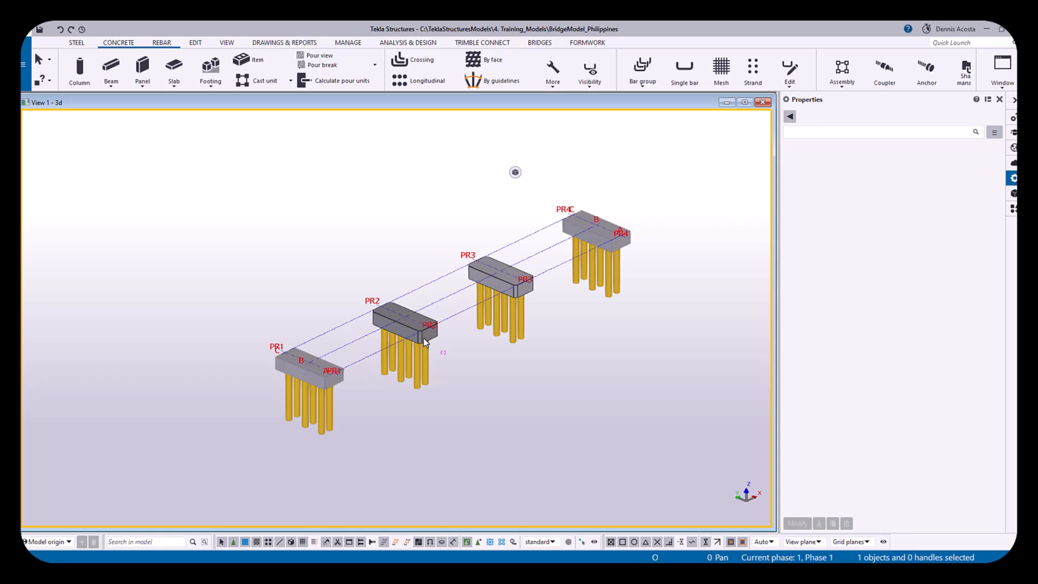
middle_drag(492, 364, 530, 373)
middle_drag(393, 365, 445, 341)
Start a concrete slab in plan at pier PR1, with its at-depth position set to Front and its class to 12
key(ctrl+p)
key(Left)
scroll(319, 320, up, 5)
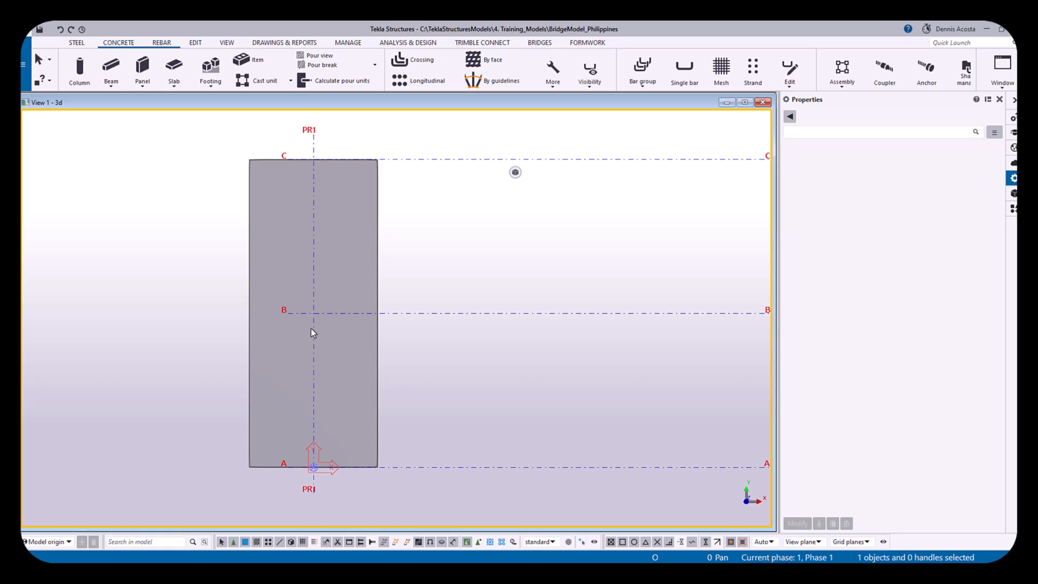
middle_drag(522, 398, 476, 388)
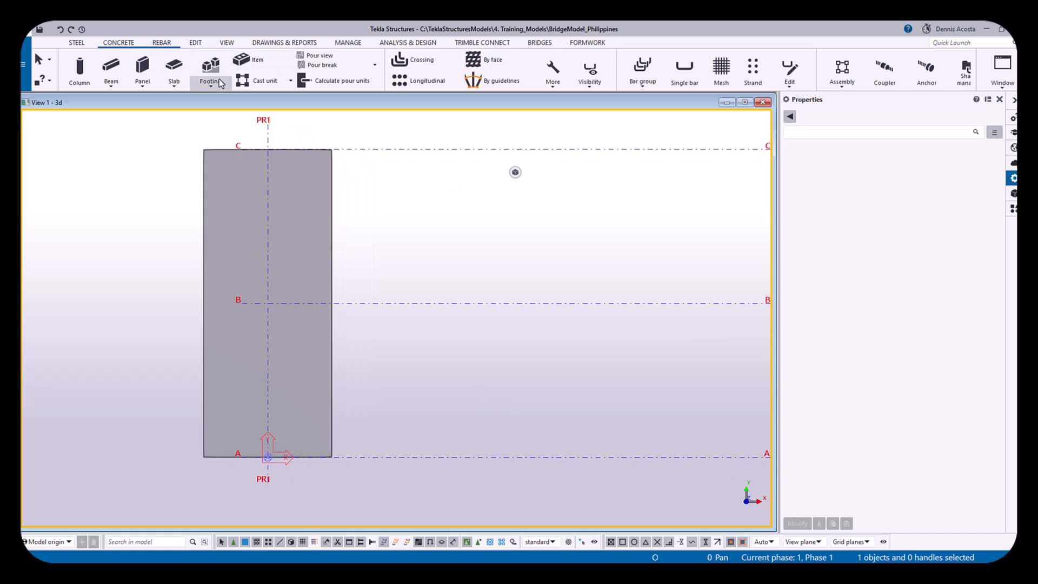
click(174, 70)
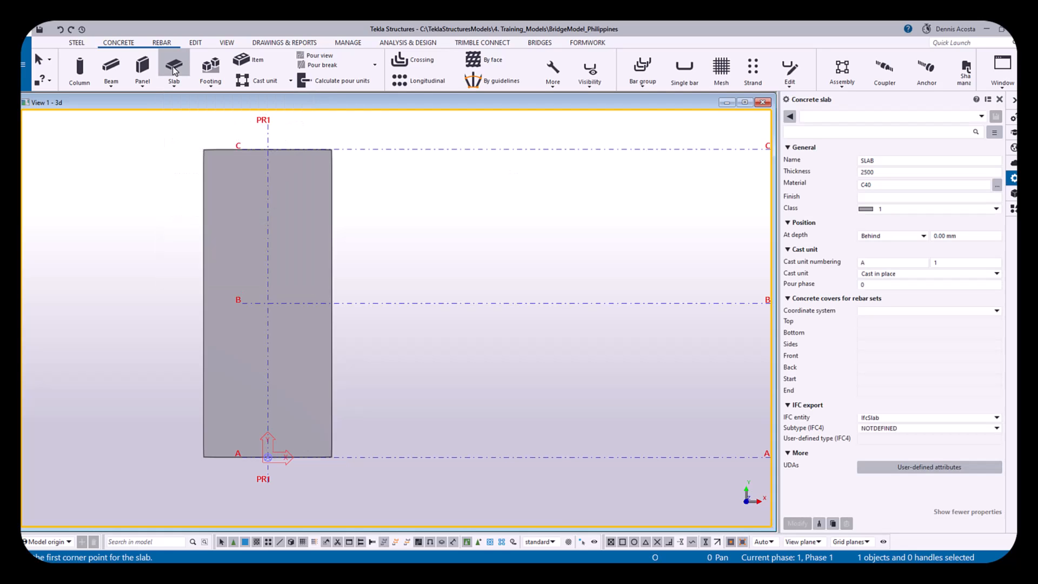
click(887, 172)
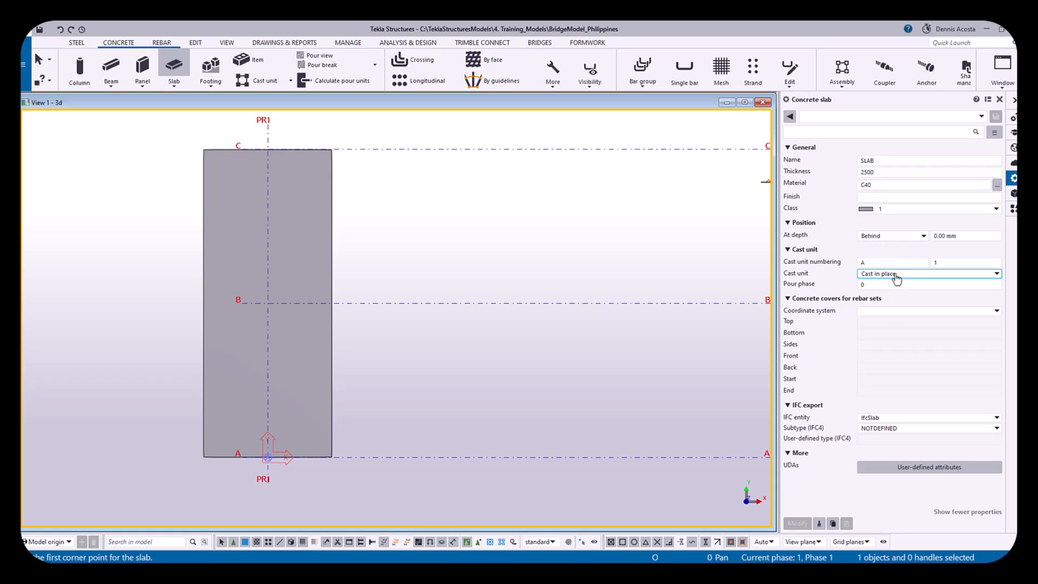
click(887, 237)
click(884, 258)
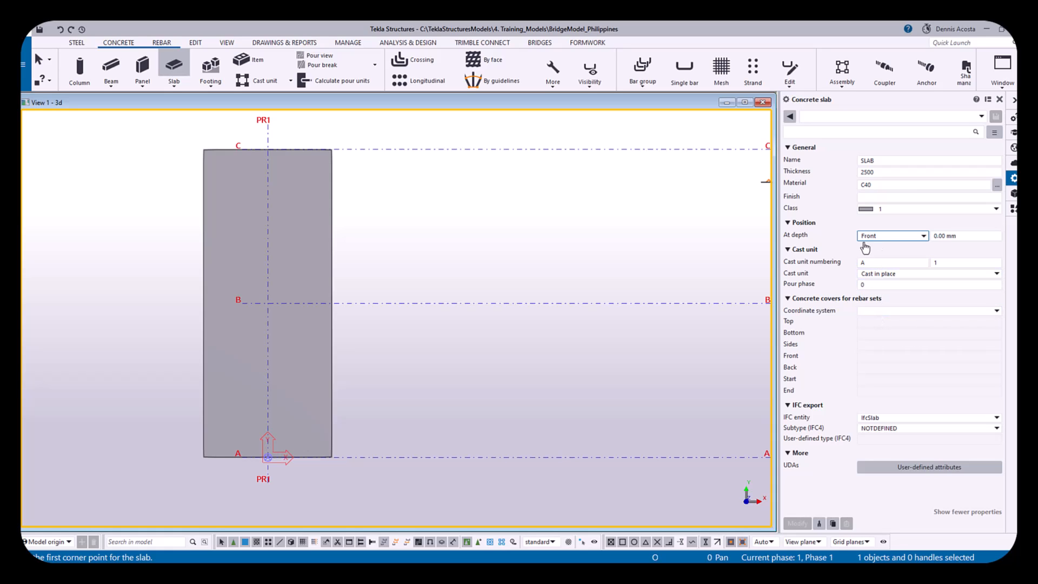
click(880, 209)
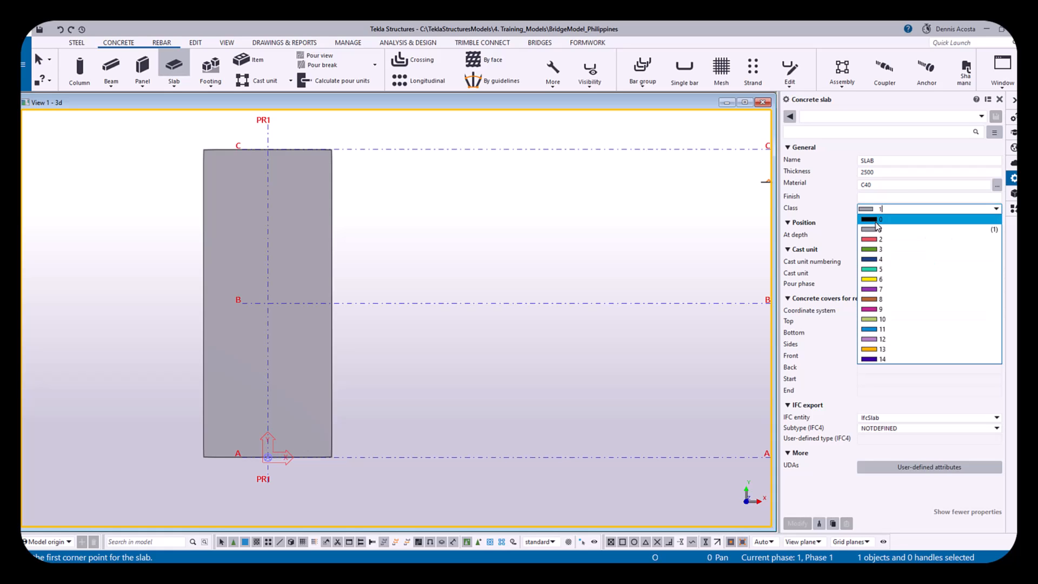
click(878, 339)
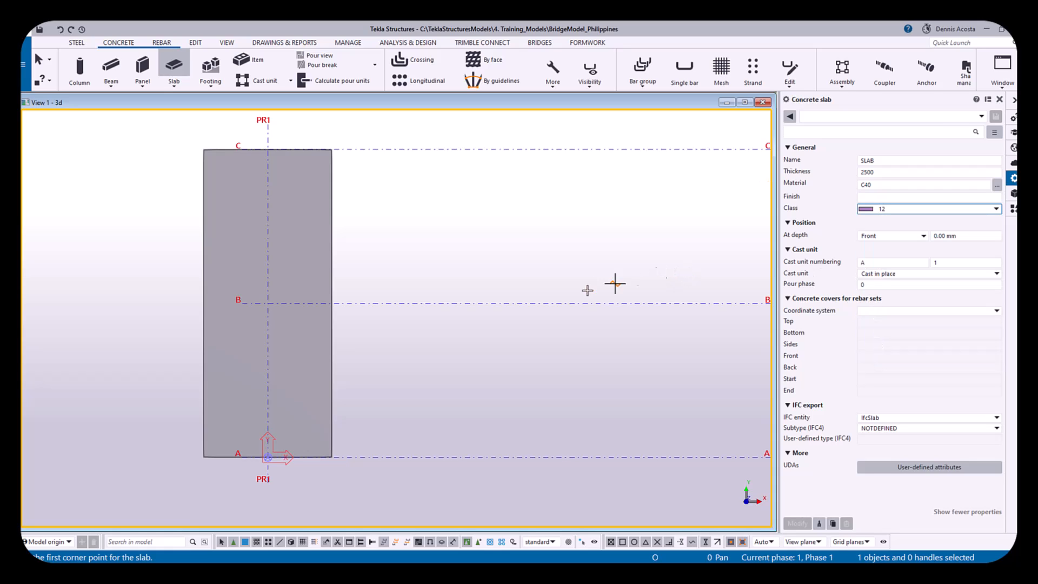
Draw a rectangular slab 2500 mm wide and 5000 mm long beside the PR1 pile cap, starting on grid line B
scroll(479, 300, up, 2)
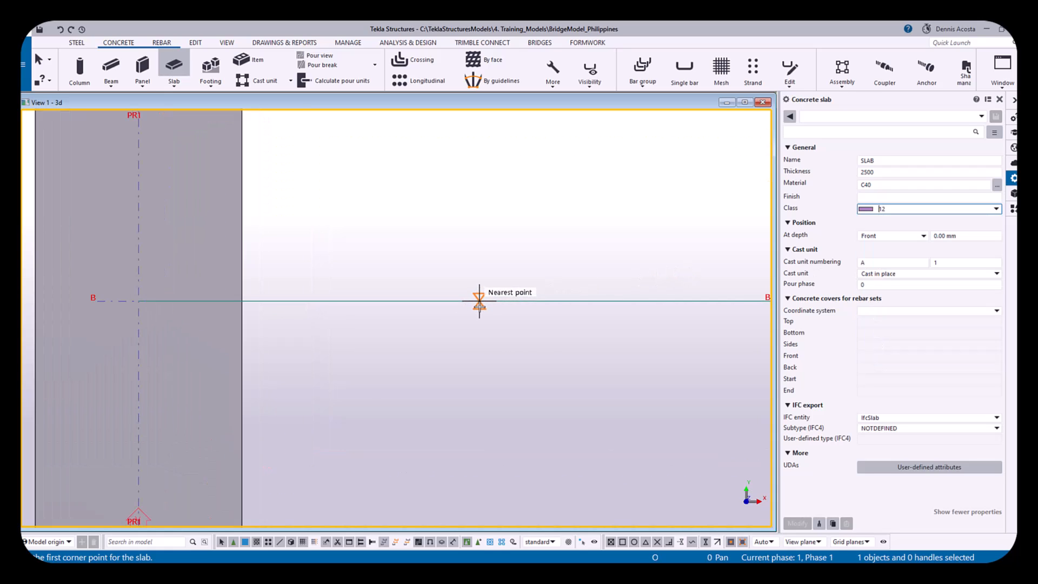
scroll(479, 301, down, 2)
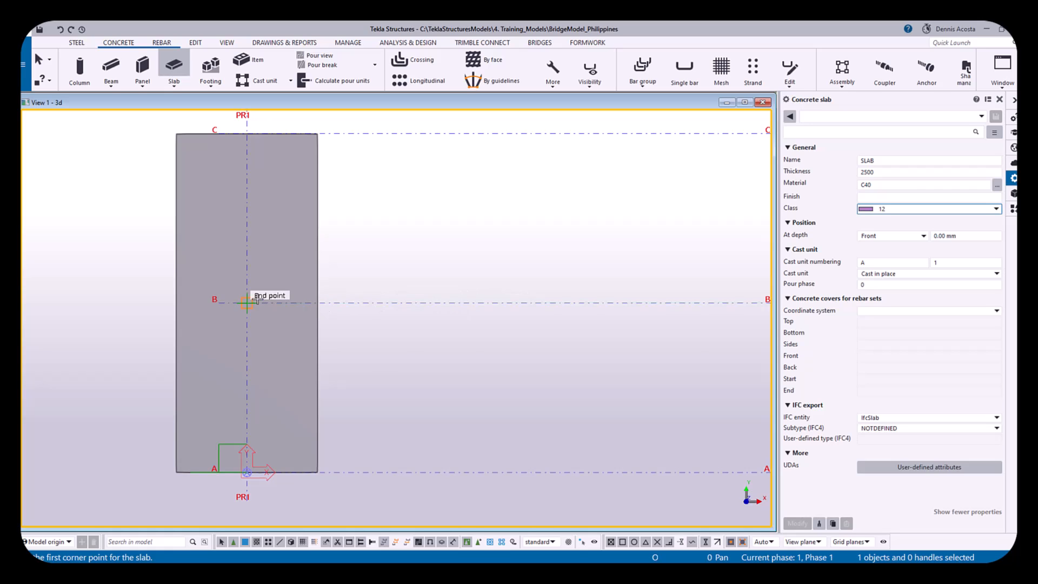
middle_drag(263, 299, 375, 273)
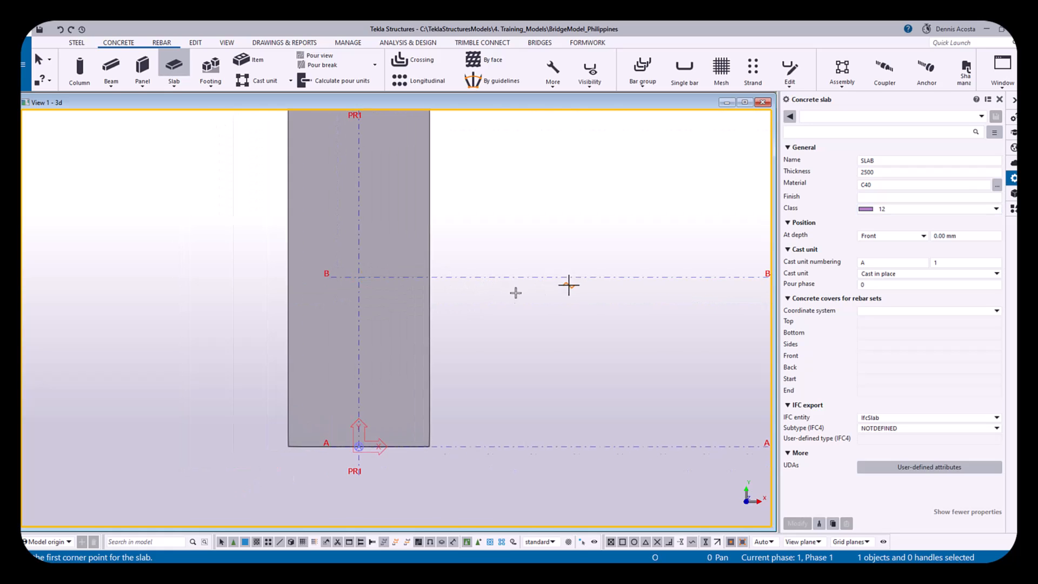
middle_drag(544, 290, 377, 306)
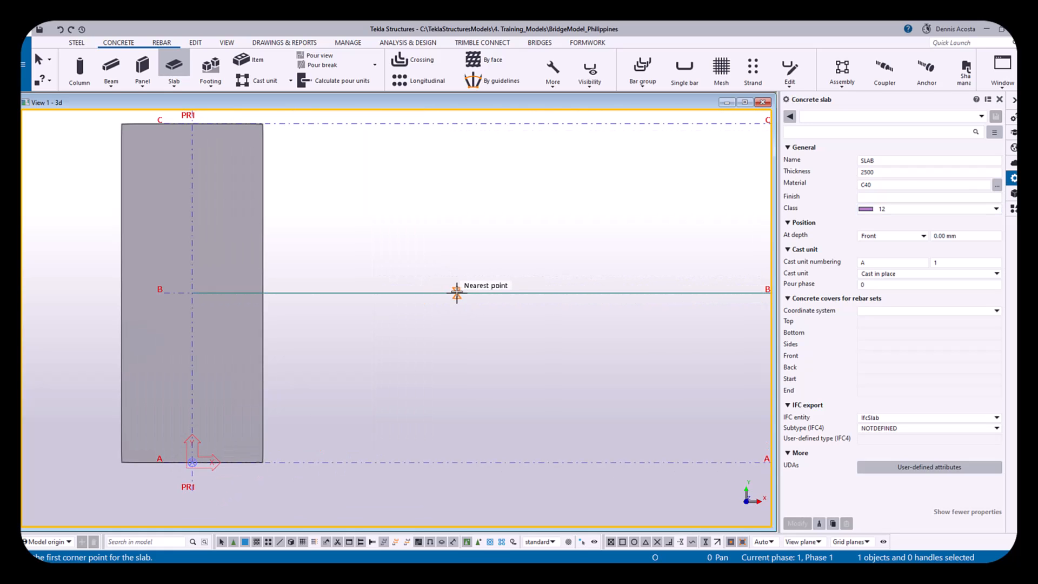
click(418, 292)
scroll(474, 296, up, 3)
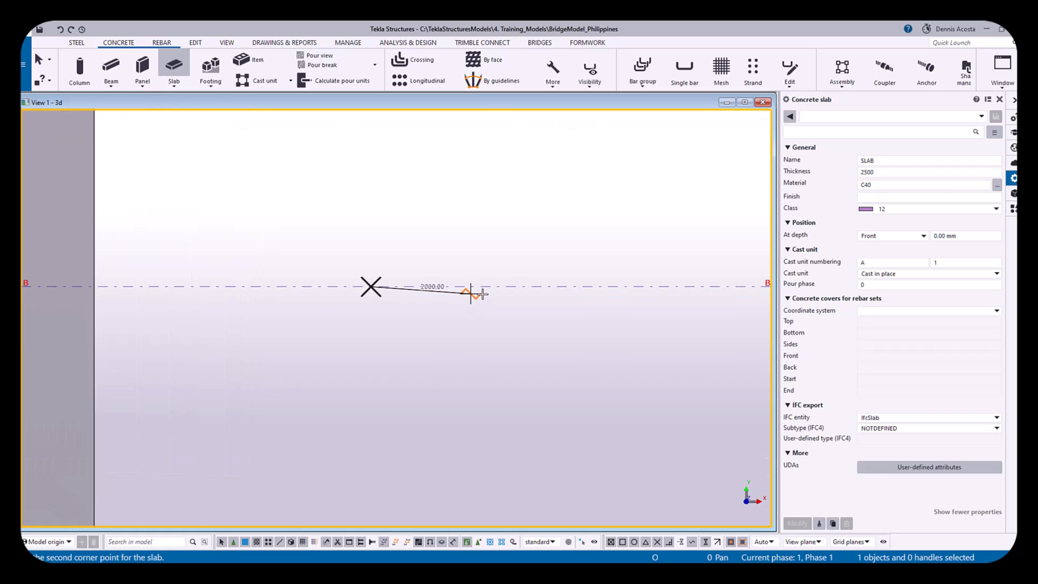
click(493, 290)
middle_drag(498, 344, 493, 243)
scroll(491, 308, down, 3)
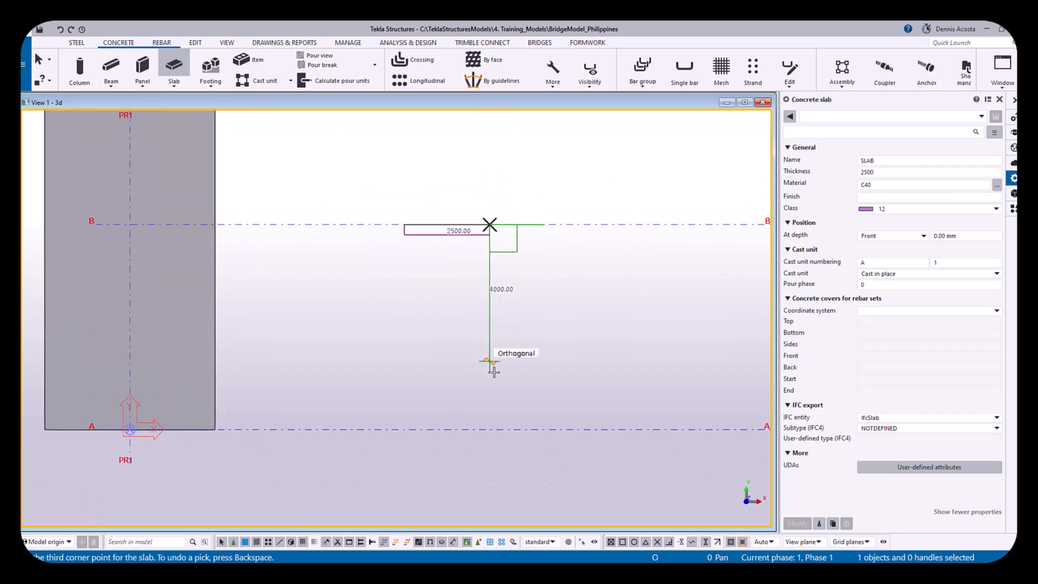
click(490, 395)
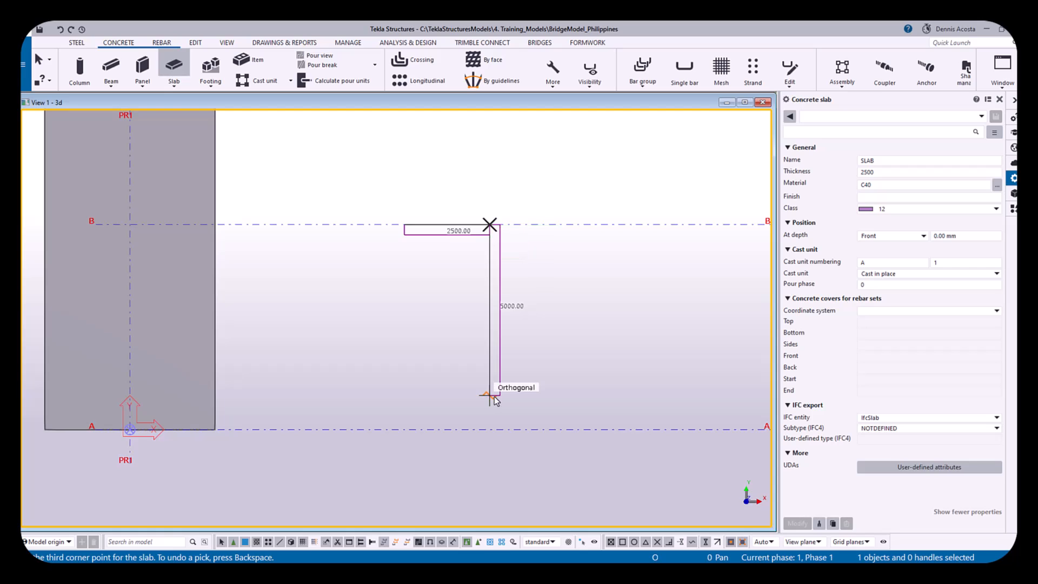
click(404, 395)
middle_click(382, 306)
right_click(363, 273)
Apply Rounding chamfers with a 2500 mm radius to all four corners of the new slab
click(455, 281)
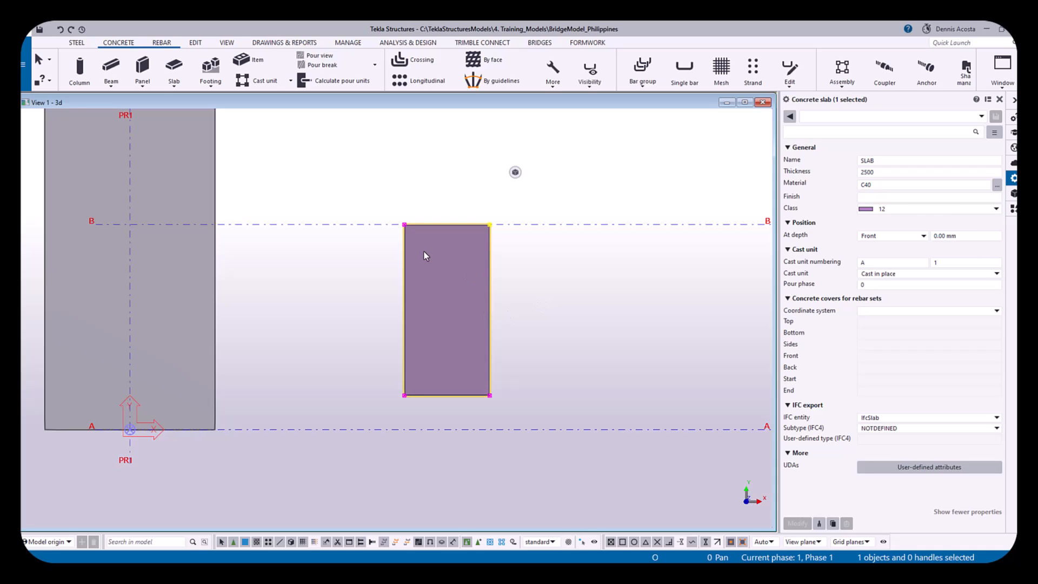
drag(369, 189, 520, 425)
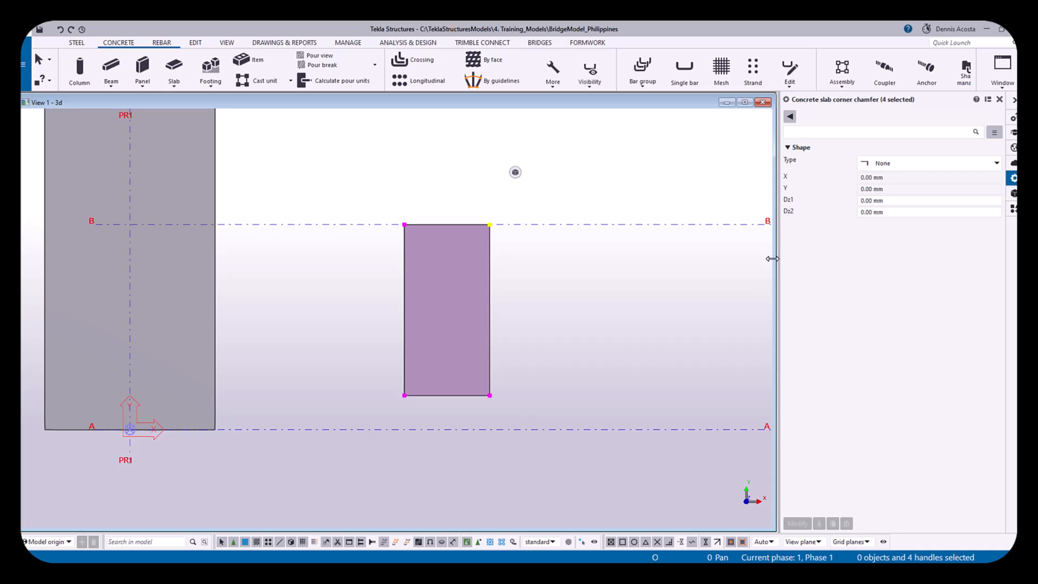
click(947, 164)
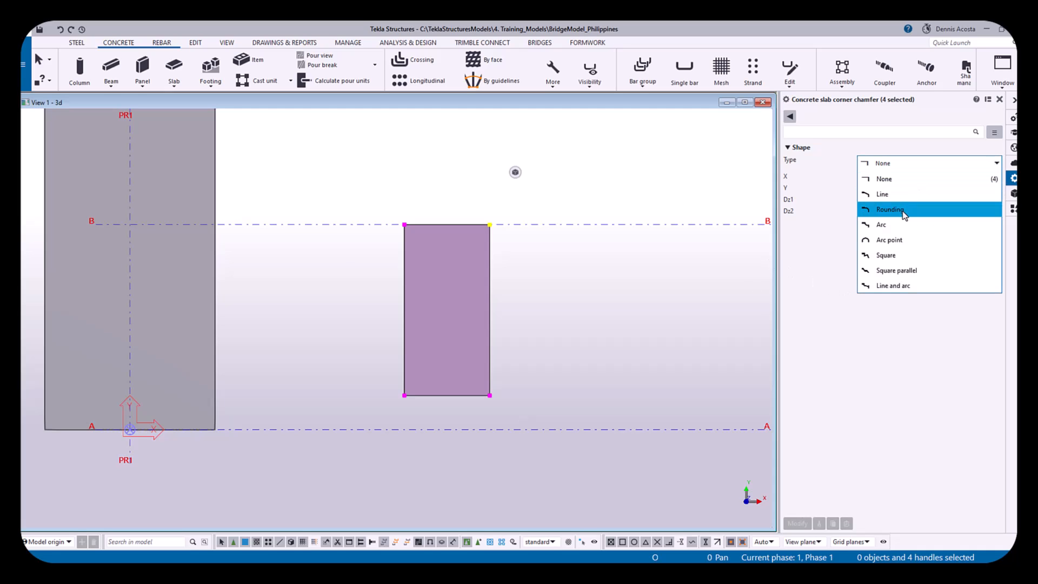
click(917, 209)
key(Tab)
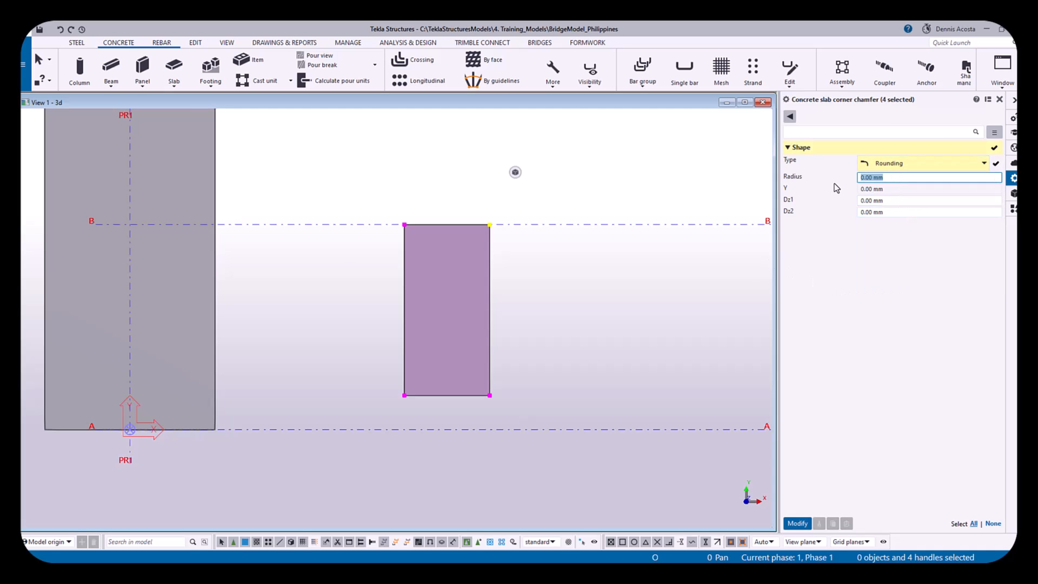
text(2500)
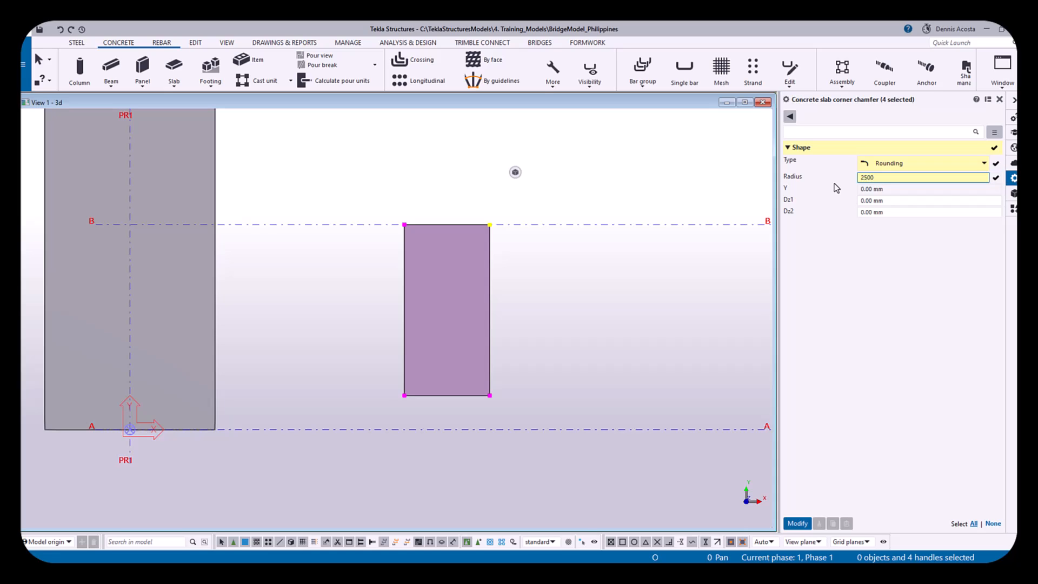
key(Return)
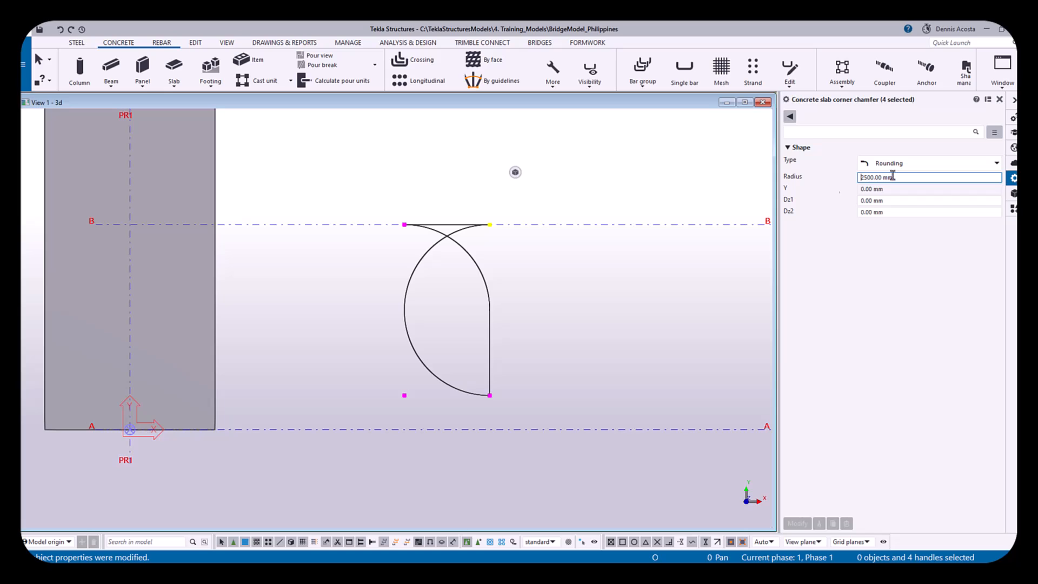
Set the rounding radius of the slab's four corners to 1250 mm
drag(906, 177, 821, 185)
text(1250)
key(Return)
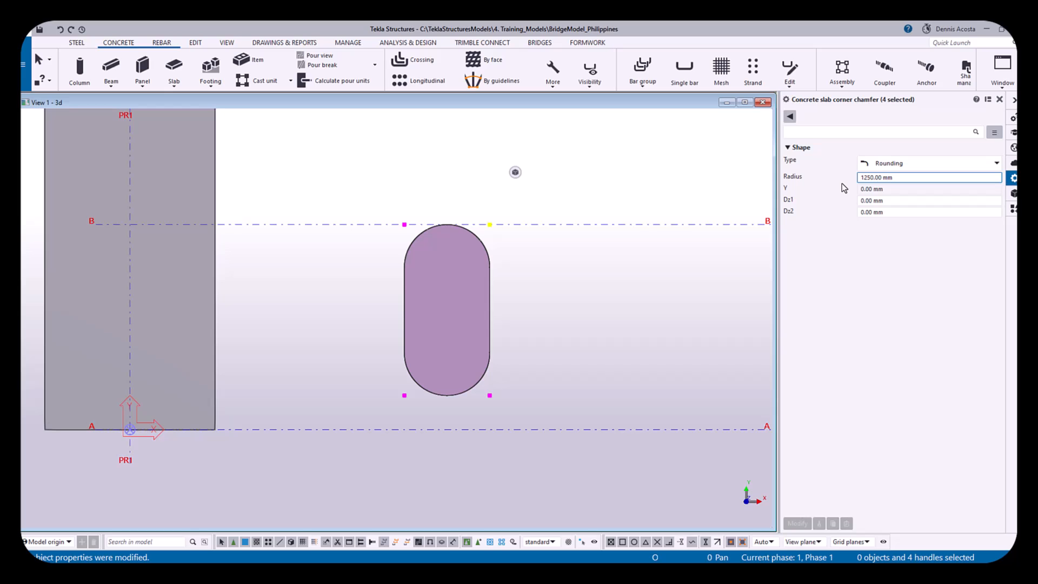
Set the round-ended slab's thickness to 3500 mm
key(ctrl+p)
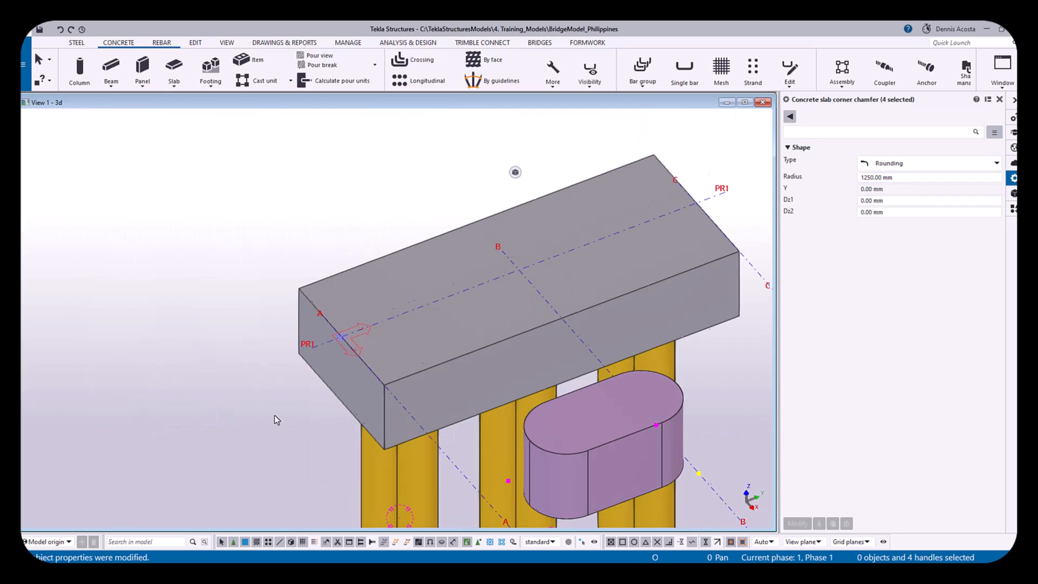
click(462, 374)
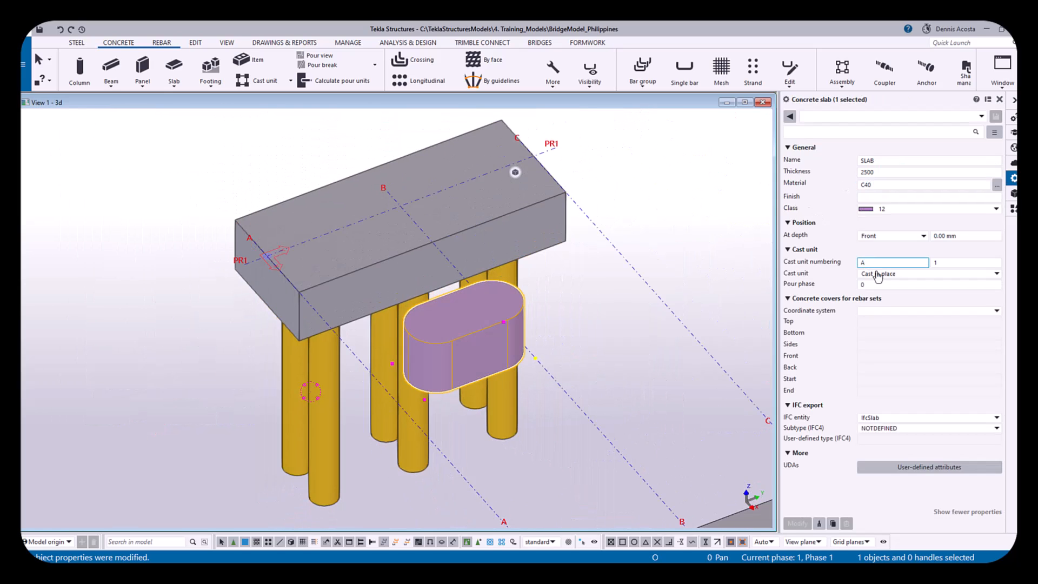
click(877, 172)
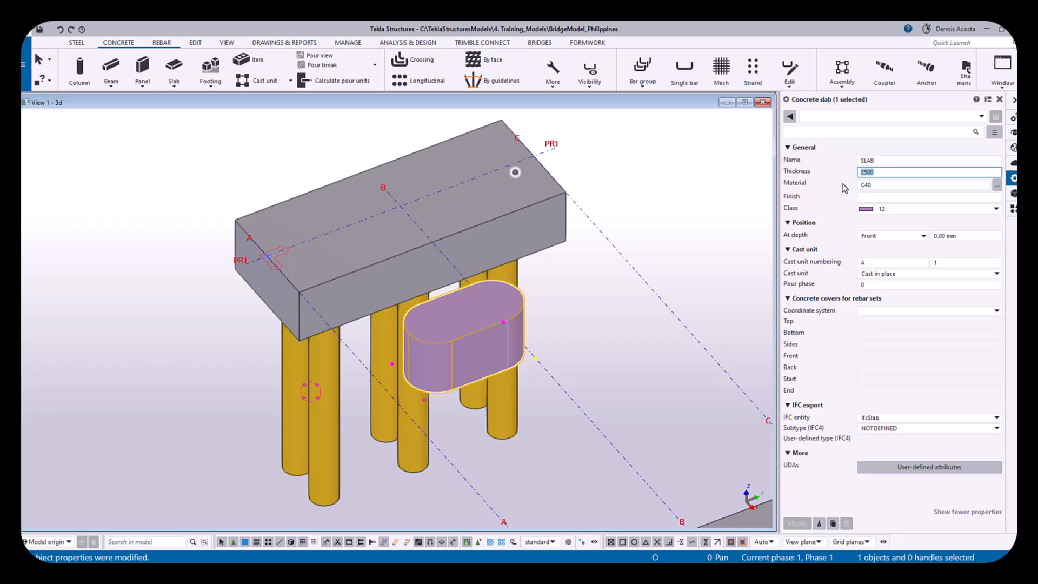
text(35)
key(Return)
scroll(445, 380, down, 3)
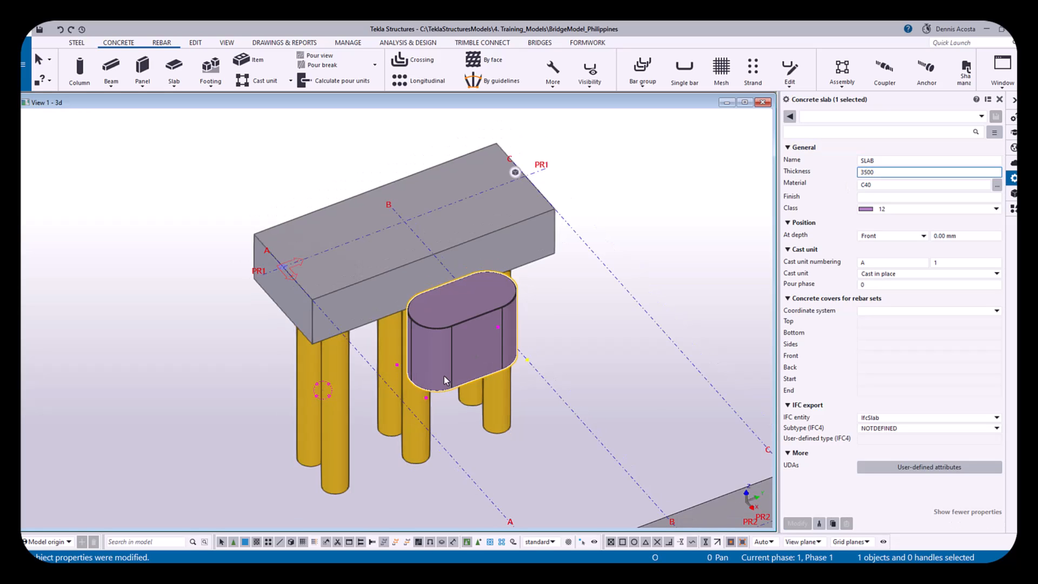
Set the round-ended slab's thickness to 5000 mm and return to the plan view
ctrl+middle_drag(434, 387, 719, 281)
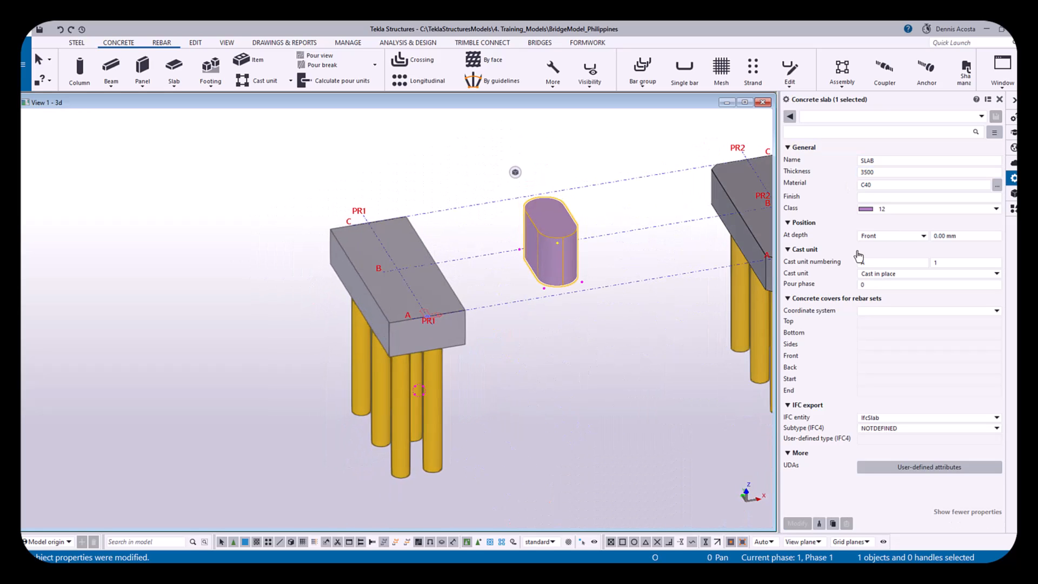
click(867, 172)
drag(867, 176, 774, 174)
text(50)
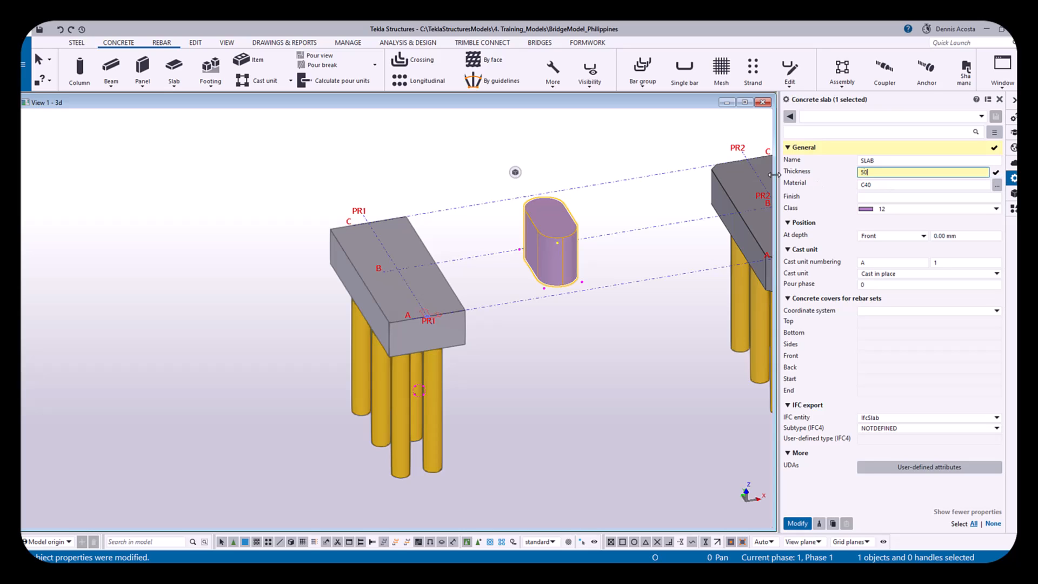
key(Return)
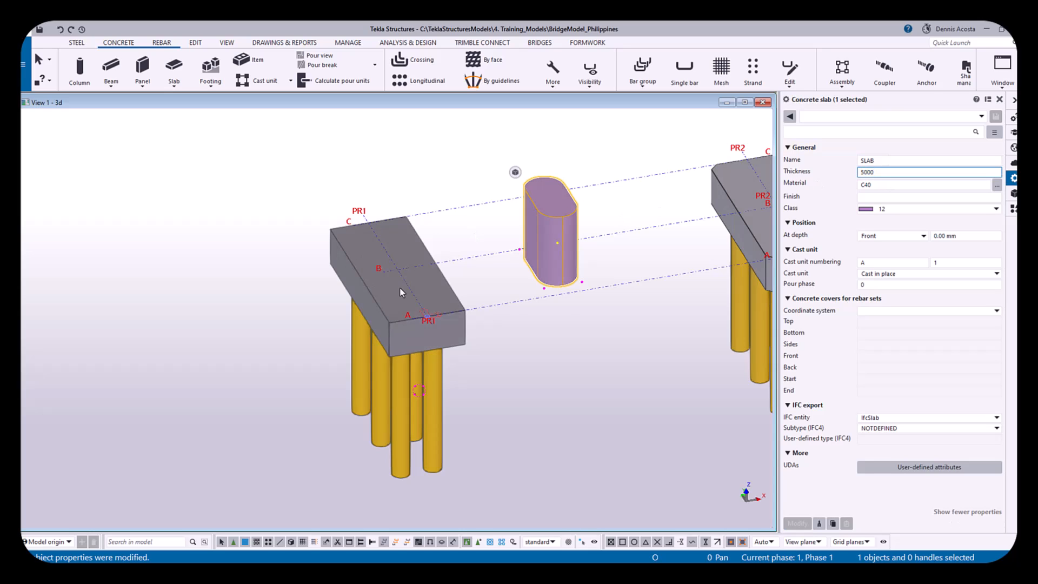
scroll(400, 288, up, 1)
key(ctrl+p)
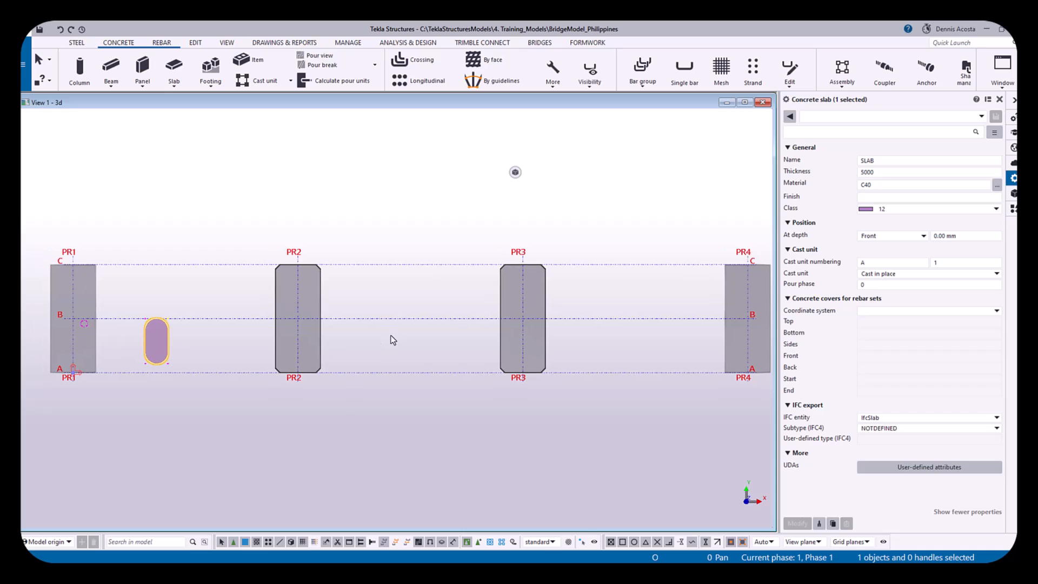
scroll(466, 310, up, 2)
click(527, 295)
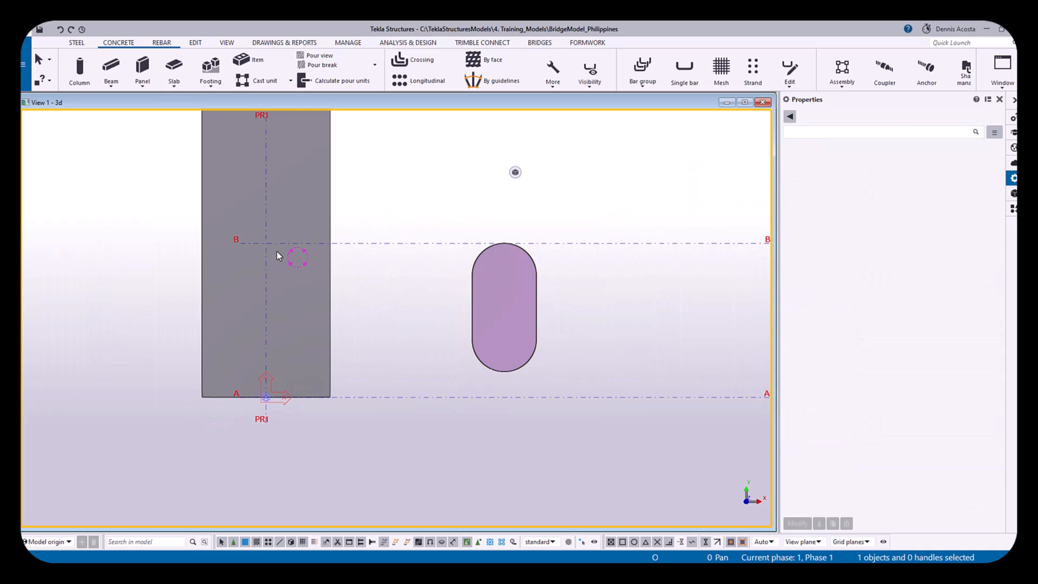
Place one dividing point midway between diagonally opposite corners of the slab and delete it again
click(512, 318)
scroll(514, 324, up, 3)
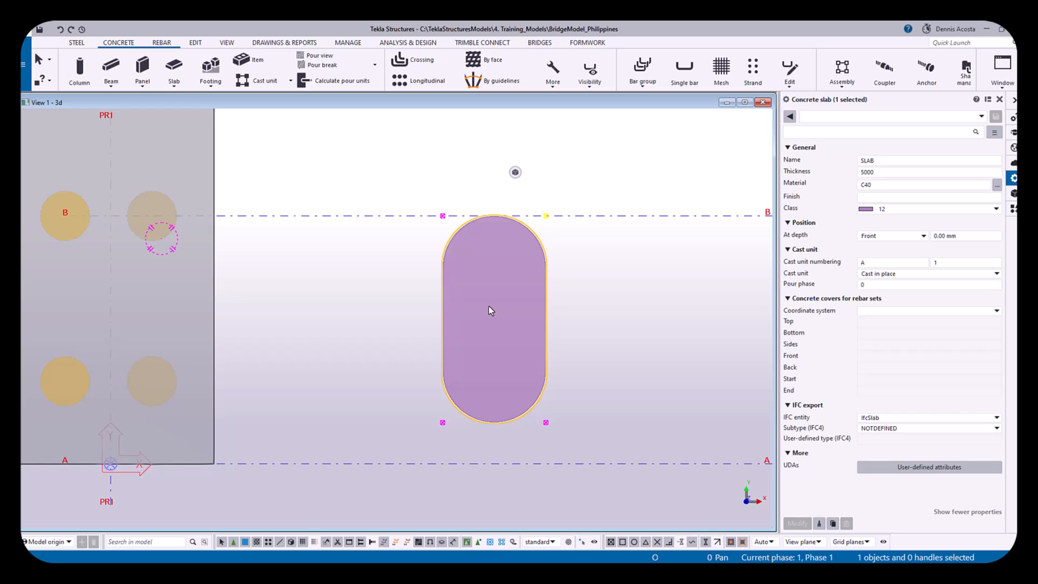
click(196, 44)
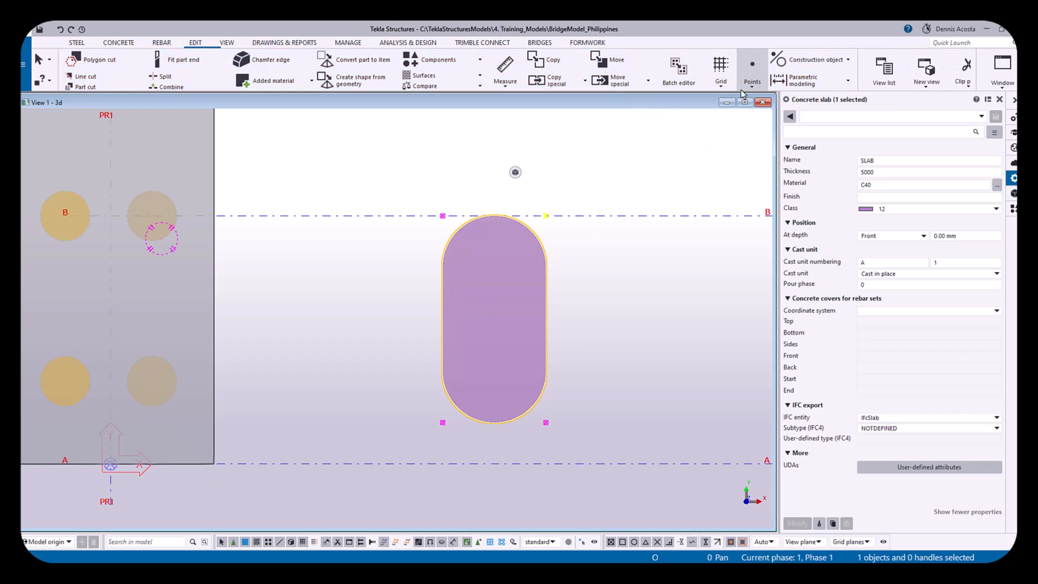
click(752, 82)
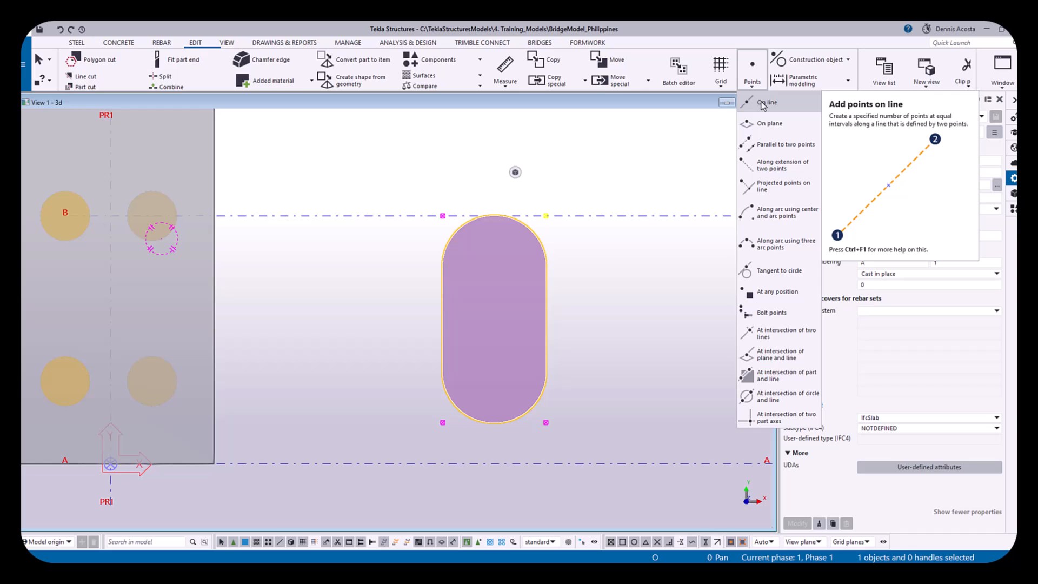
click(764, 103)
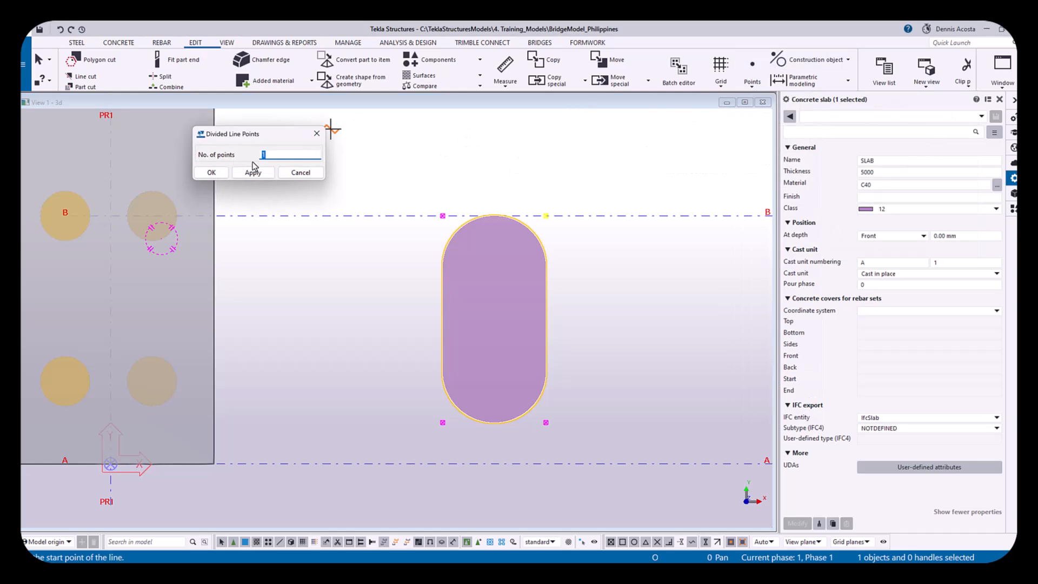
click(442, 215)
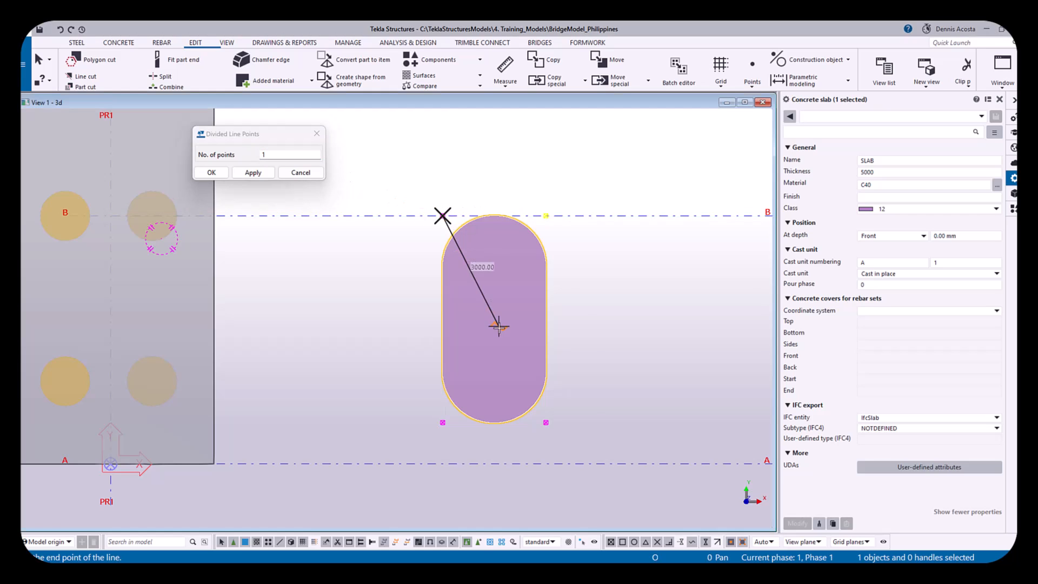
click(546, 423)
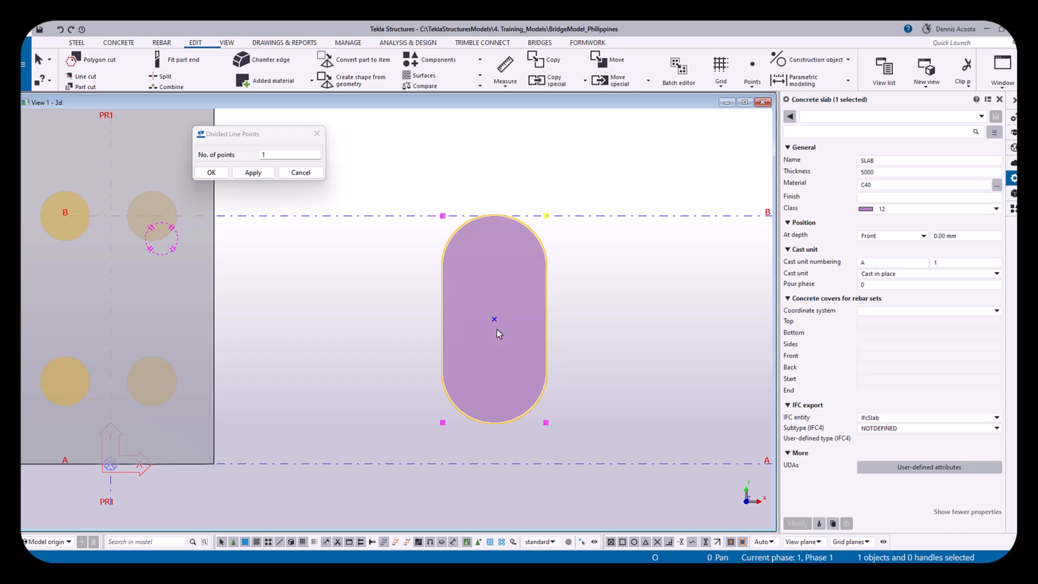
drag(394, 283, 549, 334)
key(Delete)
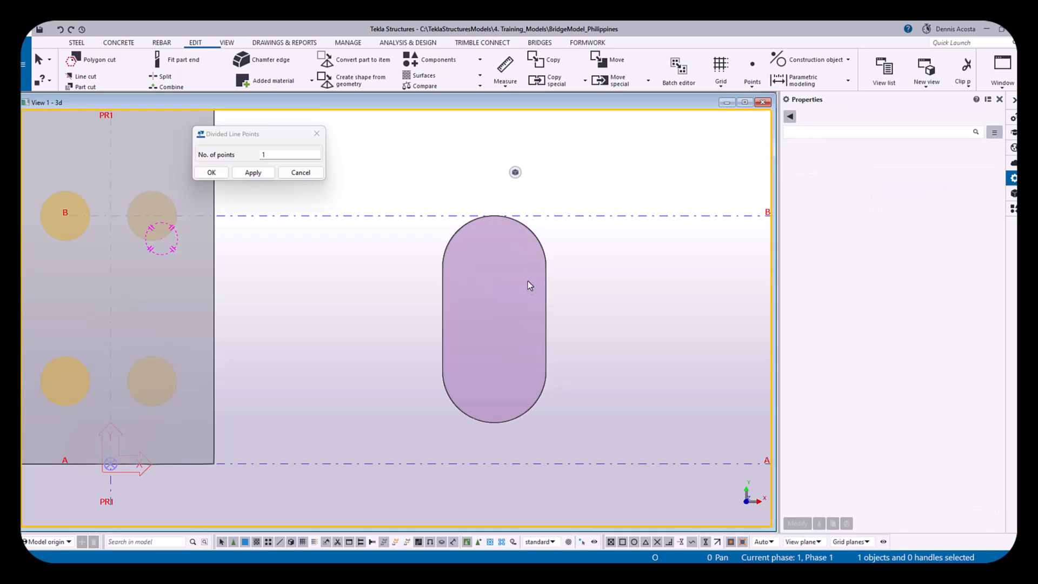
Add one point on the line between two diagonally opposite corners of the slab to mark its centre
click(544, 308)
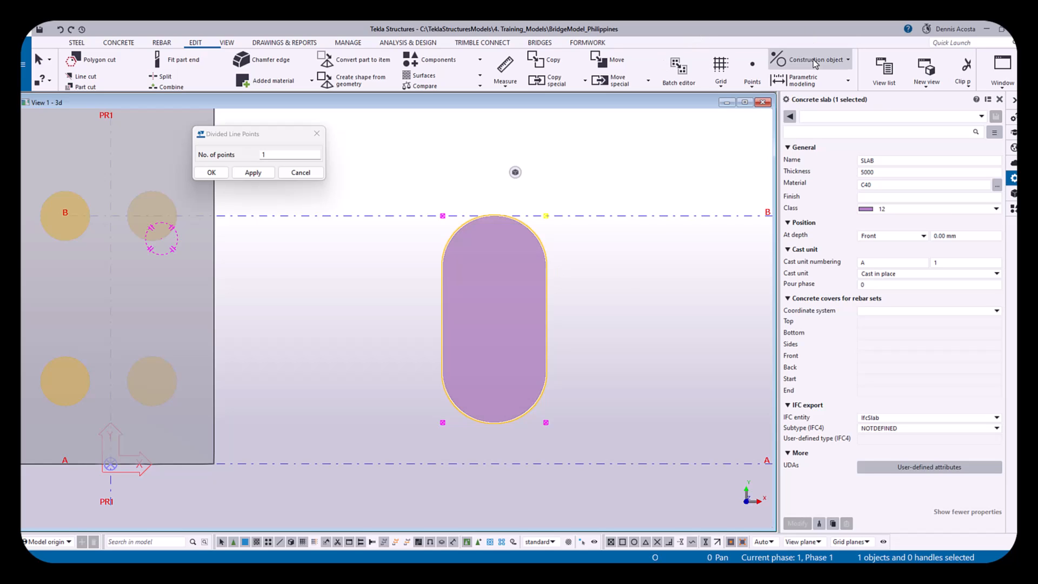
click(753, 80)
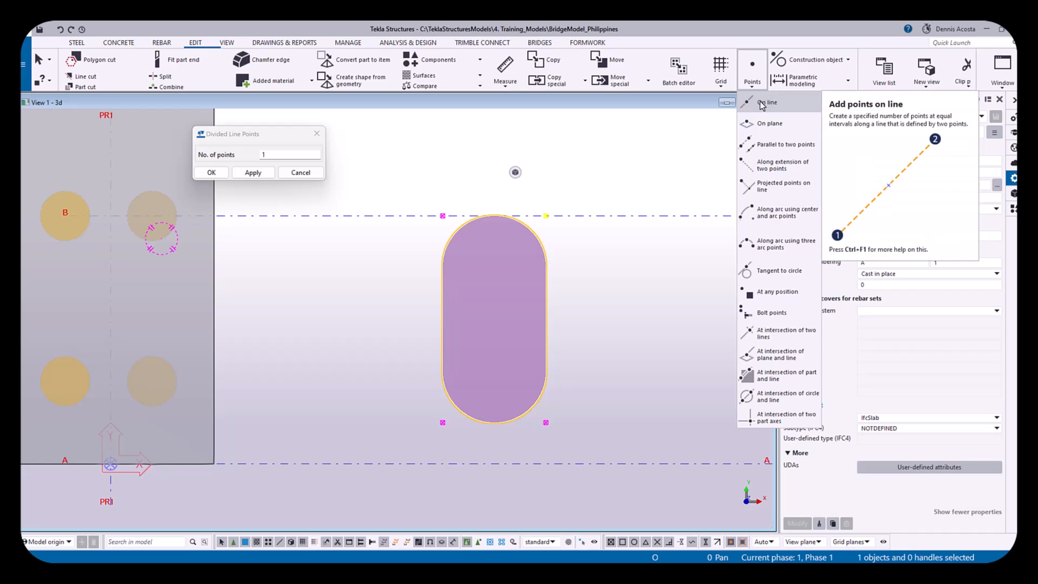
click(762, 103)
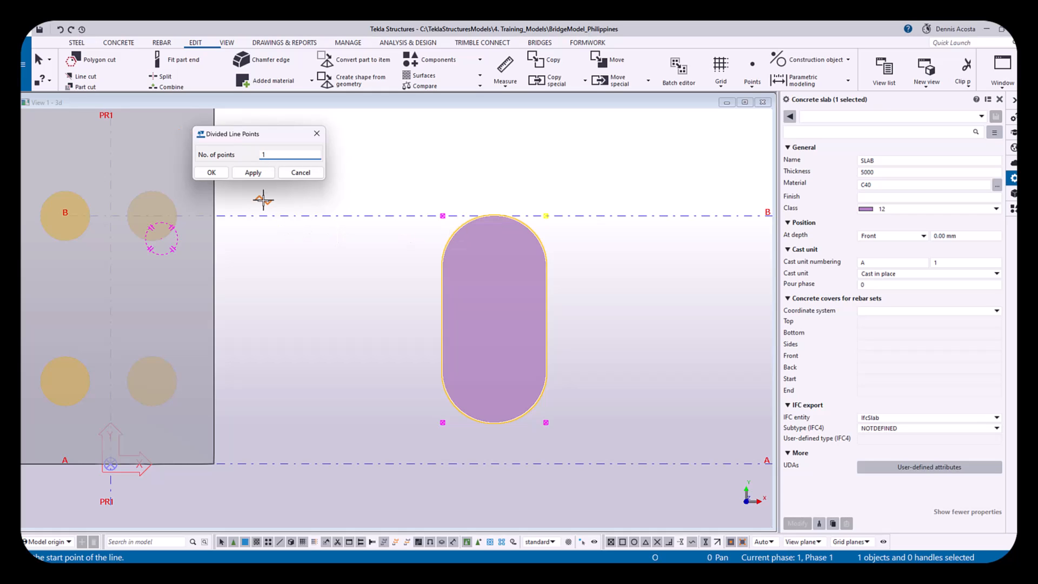
click(253, 173)
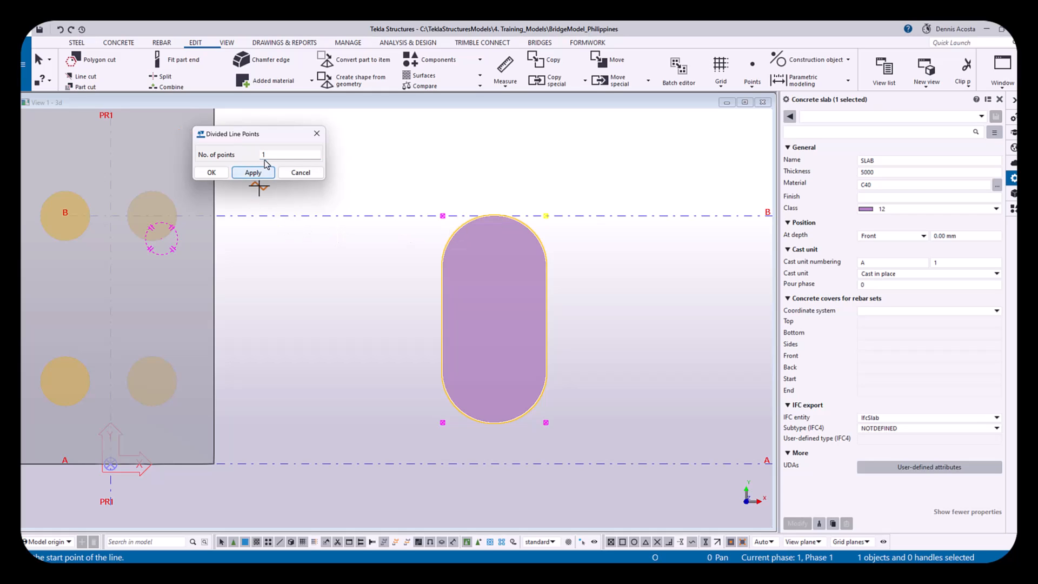
click(442, 215)
click(546, 422)
right_click(595, 335)
click(616, 347)
Move the slab and its centre point from the centre point to the intersection of grid lines B and PR1
scroll(615, 347, down, 4)
drag(530, 274, 615, 418)
right_click(621, 301)
click(651, 345)
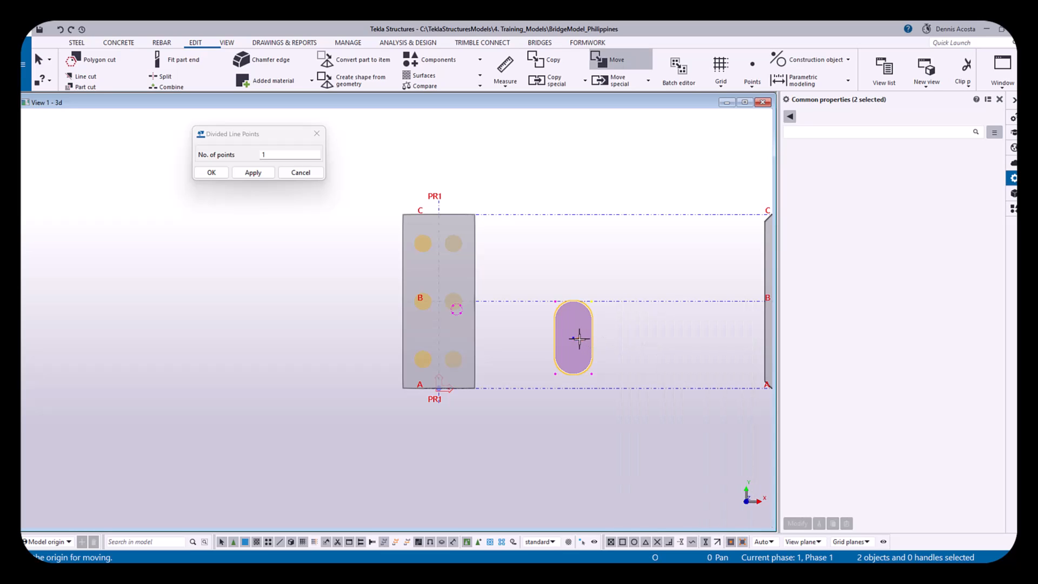
scroll(573, 355, up, 3)
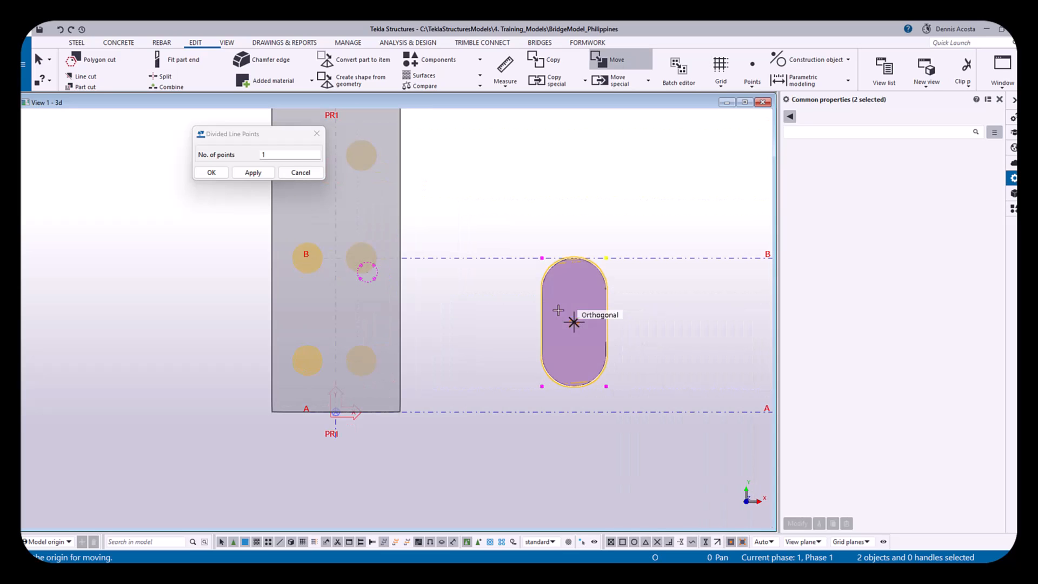
click(574, 323)
click(335, 258)
right_click(473, 240)
click(495, 246)
Rename the slab on the PR1 pile cap to PIER and close the Divided Line Points dialog
scroll(484, 260, down, 2)
ctrl+middle_drag(420, 311, 471, 267)
scroll(467, 306, up, 2)
scroll(456, 305, down, 1)
middle_drag(457, 305, 520, 358)
middle_drag(620, 265, 517, 273)
click(494, 265)
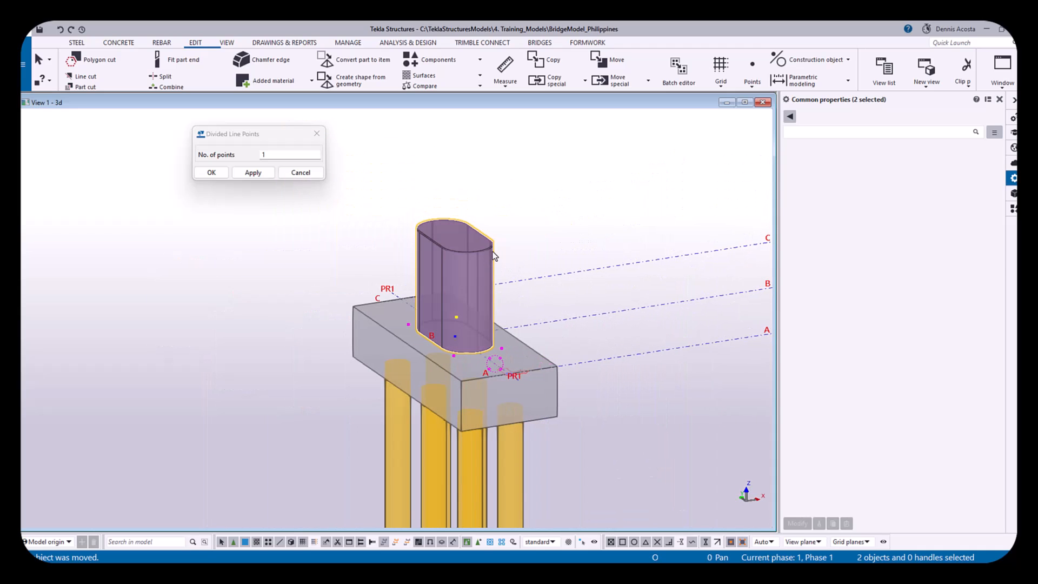
click(876, 162)
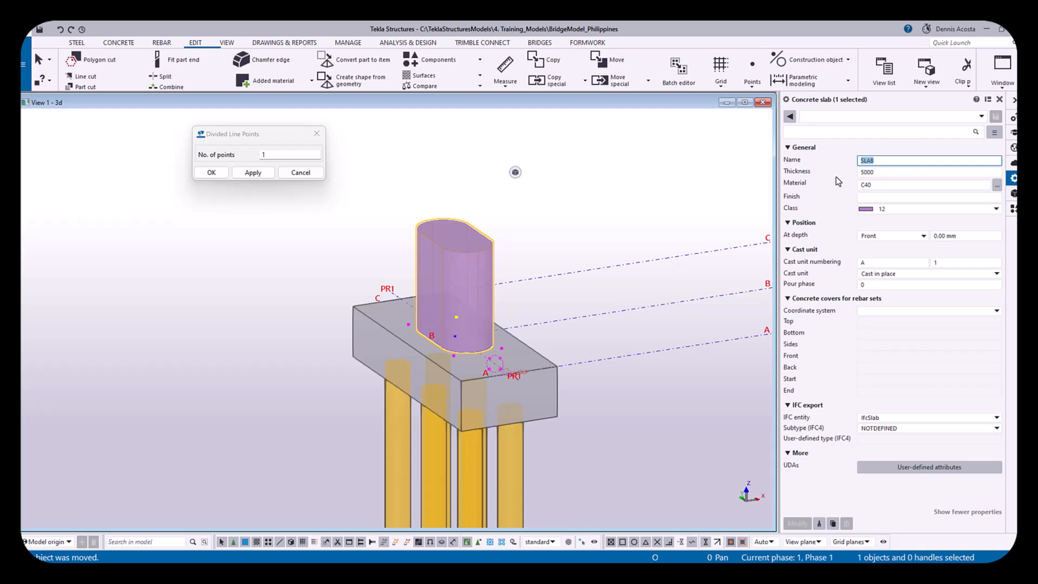
text(PIER)
key(Return)
click(577, 207)
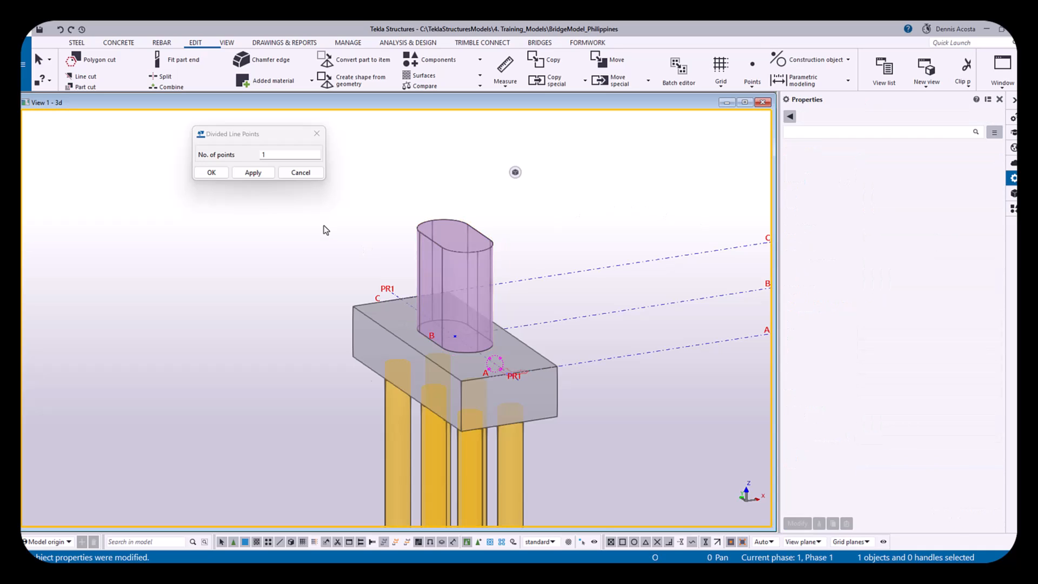
scroll(324, 224, up, 1)
click(317, 134)
scroll(325, 260, down, 2)
ctrl+middle_drag(385, 278, 316, 396)
scroll(364, 269, up, 3)
scroll(460, 387, down, 1)
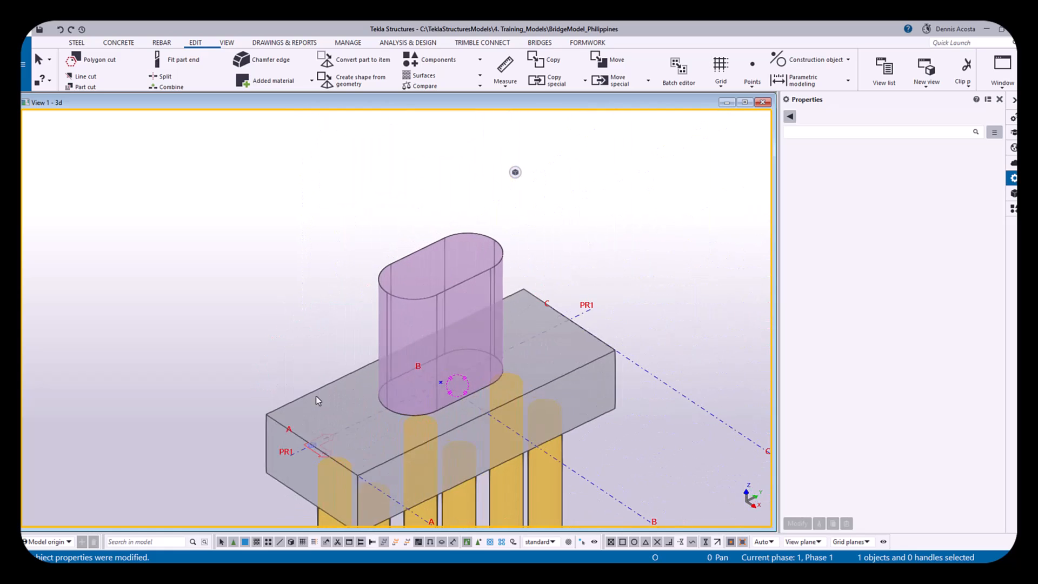
scroll(429, 346, up, 2)
scroll(429, 346, up, 1)
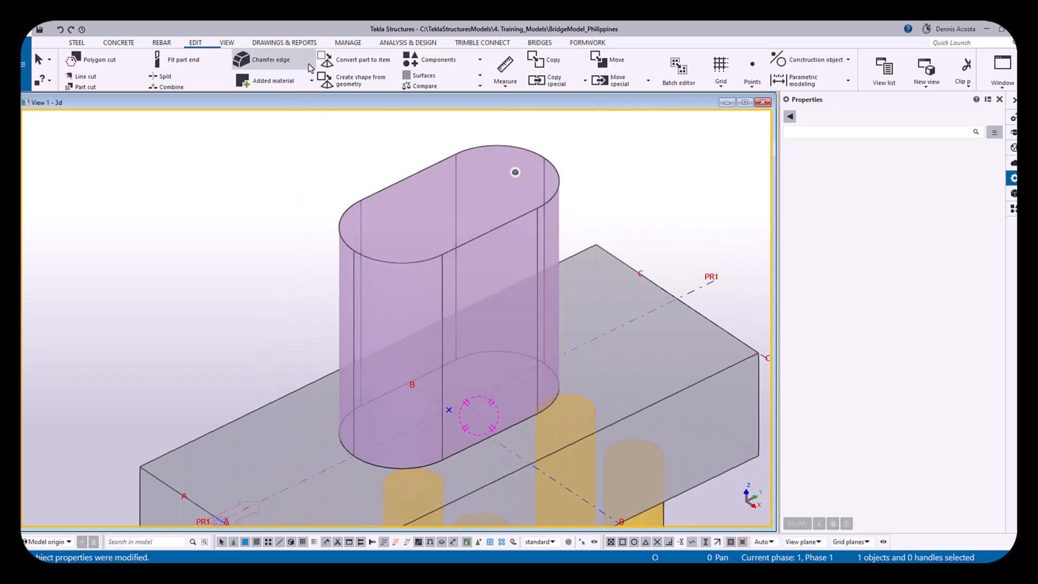
click(161, 43)
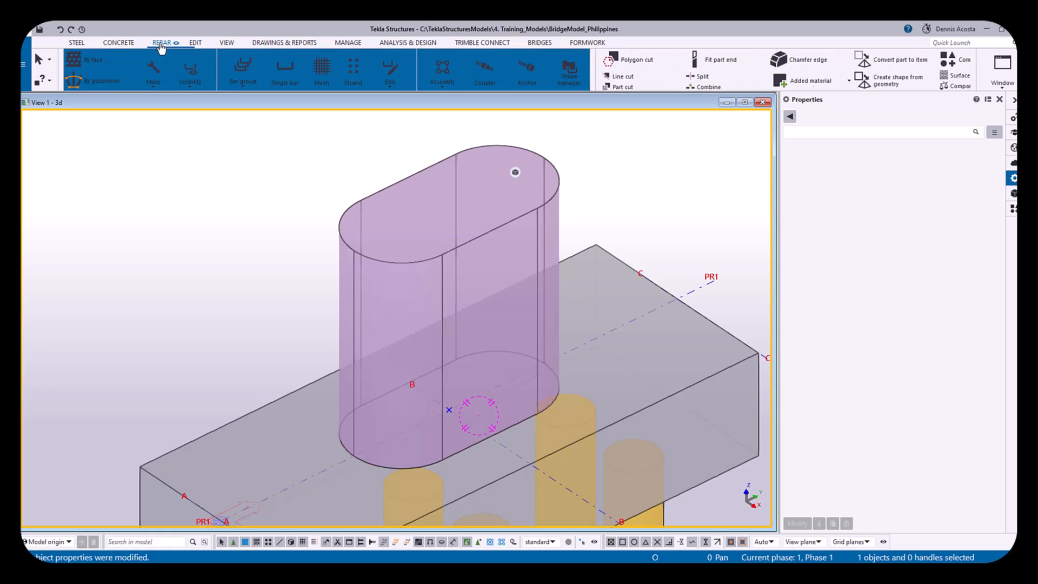
click(91, 61)
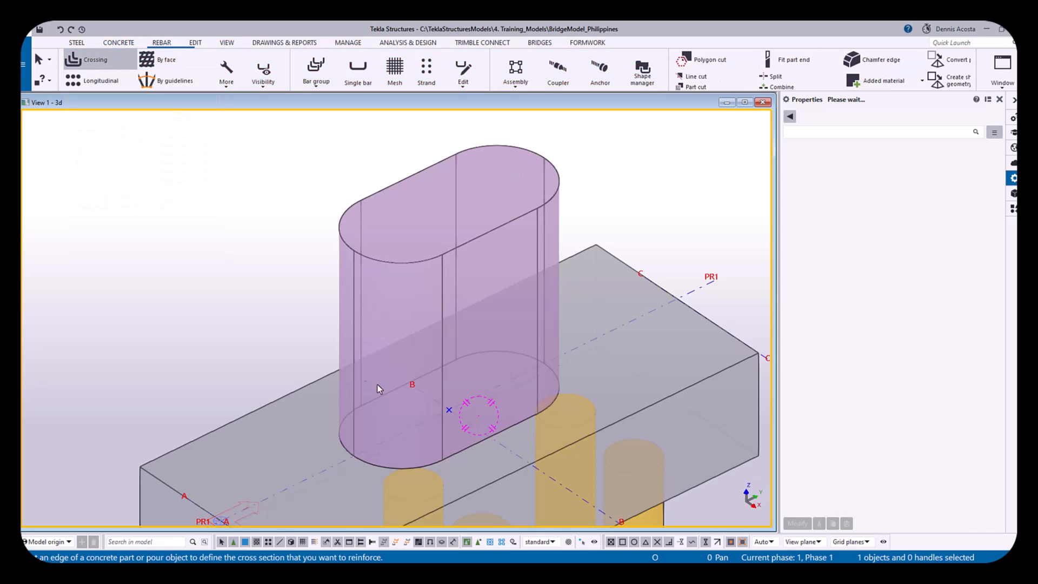
click(440, 315)
middle_click(440, 315)
right_click(268, 215)
click(287, 226)
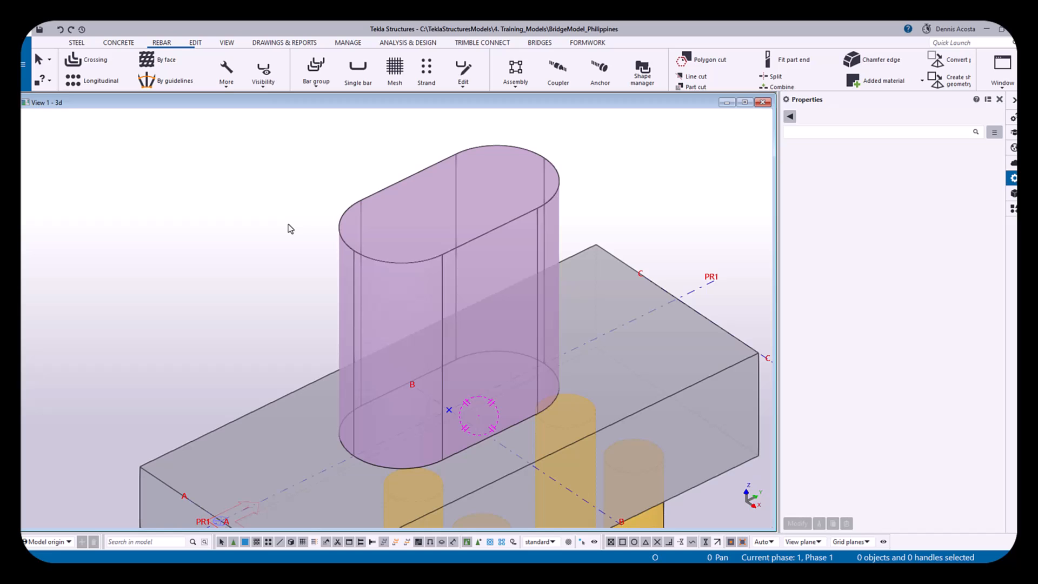
Render the parts opaque, and start a concrete beam with its profile selection opened
key(ctrl+4)
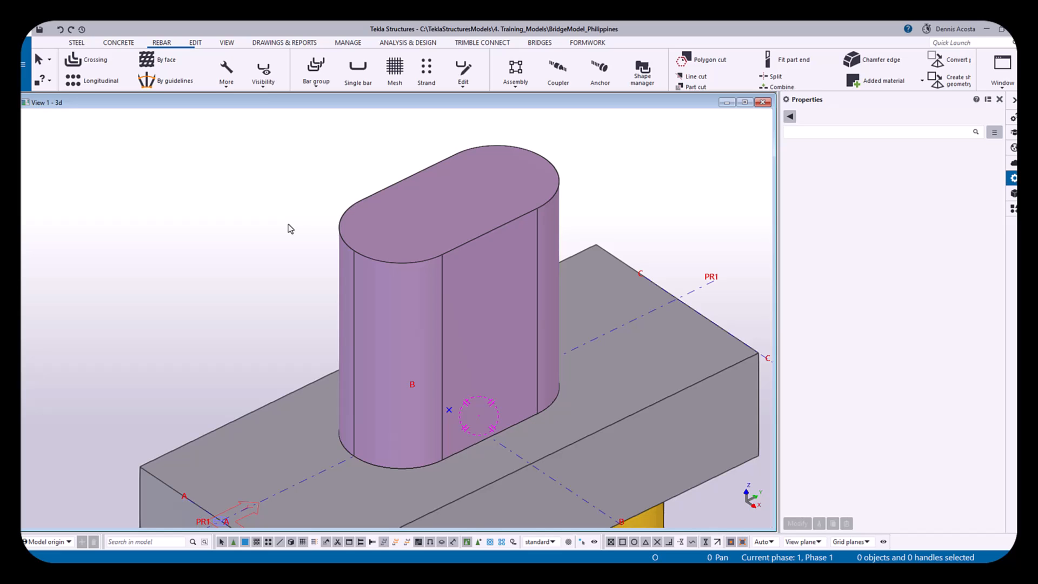
scroll(307, 282, down, 5)
ctrl+middle_drag(478, 350, 568, 346)
middle_drag(493, 381, 271, 371)
click(115, 43)
click(112, 65)
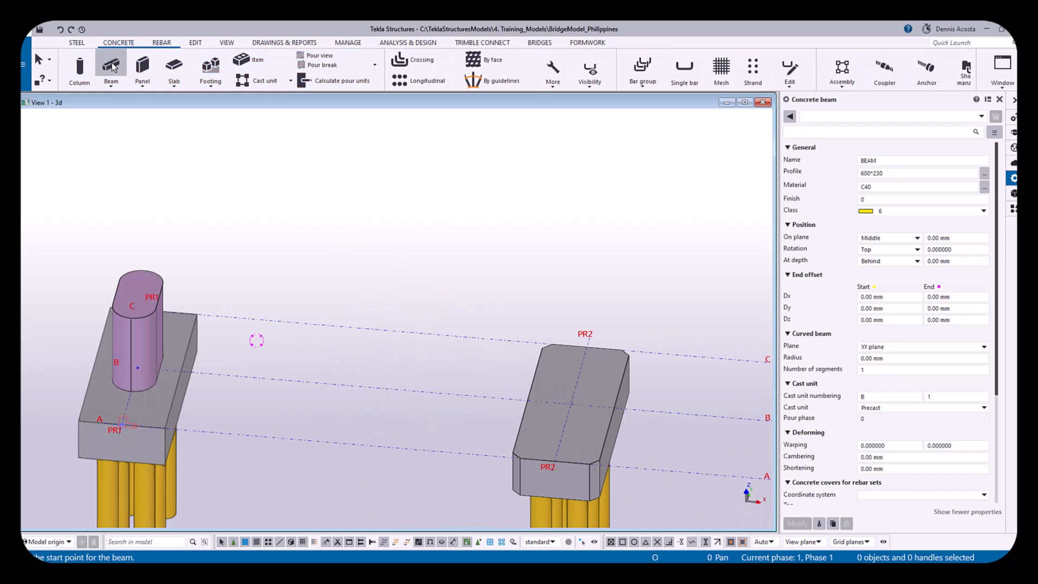
click(984, 173)
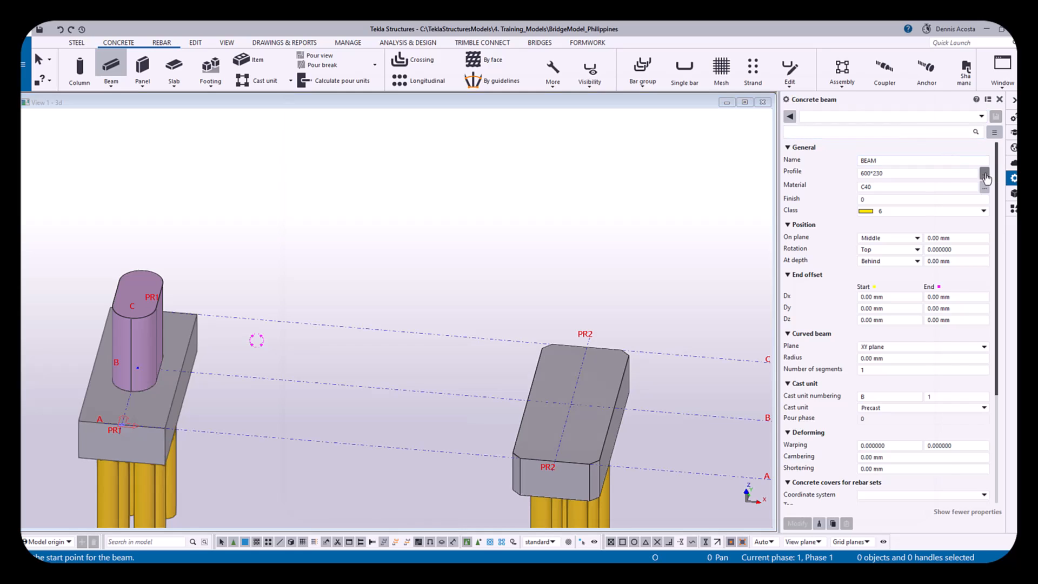
Browse the user-defined parametric profiles from BENTZ through the B_WLD welded sections to CAP, comparing their cross-section previews
scroll(352, 252, down, 5)
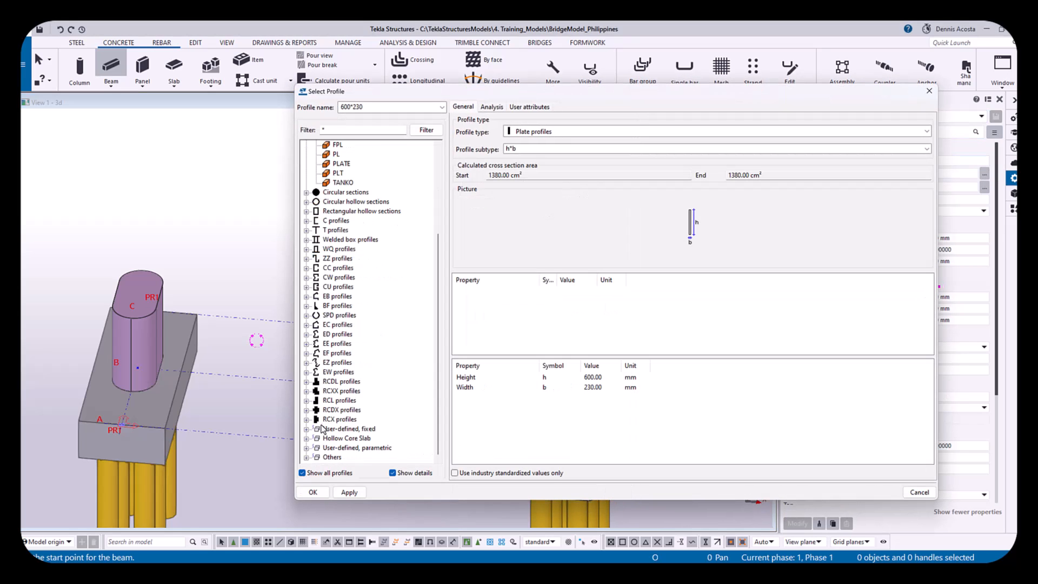
click(306, 447)
click(345, 165)
click(347, 202)
click(350, 249)
click(344, 212)
click(347, 269)
click(349, 316)
click(353, 363)
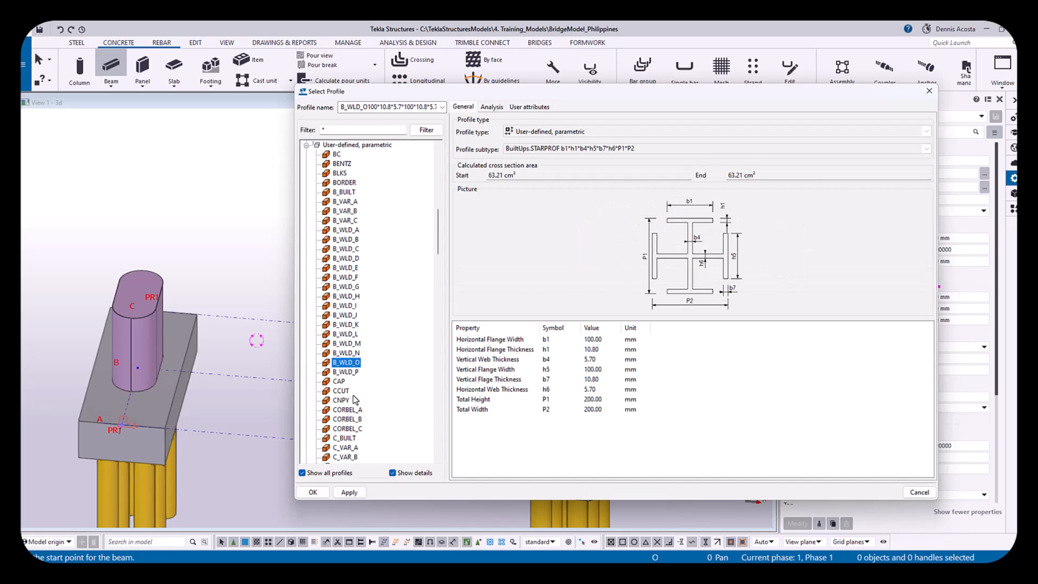
click(352, 373)
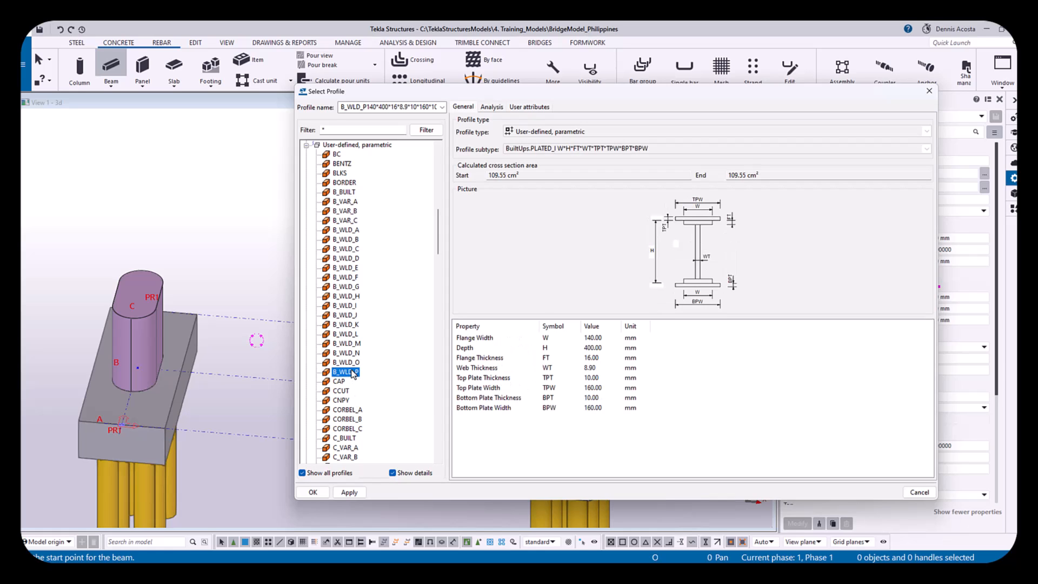
key(Down)
key(Down)
key(Down)
key(Up)
key(Up)
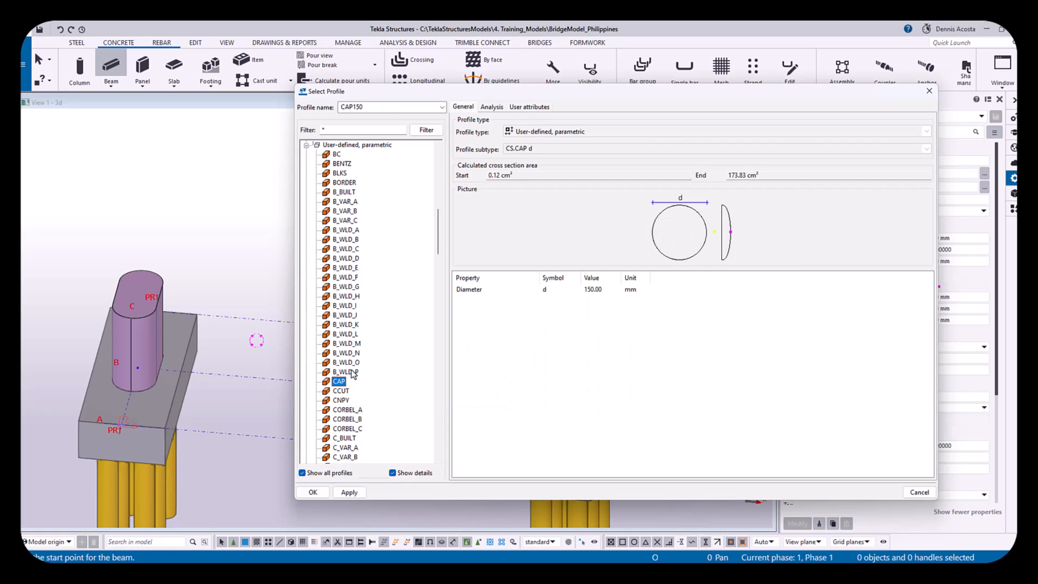
Examine the FP cold-formed profile shapes and continue through the parametric list to OBLINCL
scroll(332, 403, down, 4)
click(342, 335)
scroll(339, 390, down, 2)
click(339, 392)
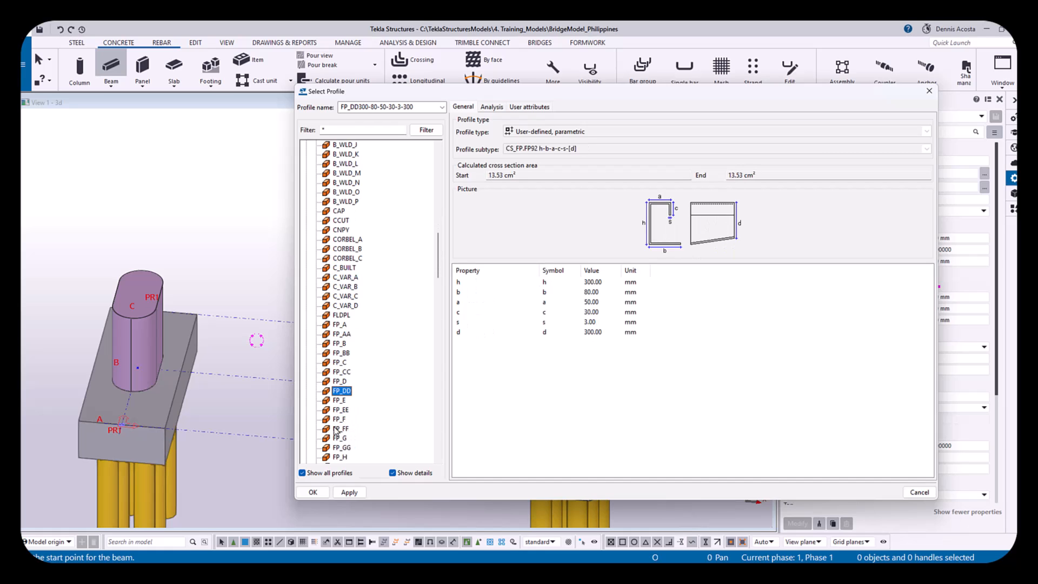
click(339, 427)
scroll(341, 422, down, 9)
scroll(342, 427, down, 8)
click(341, 438)
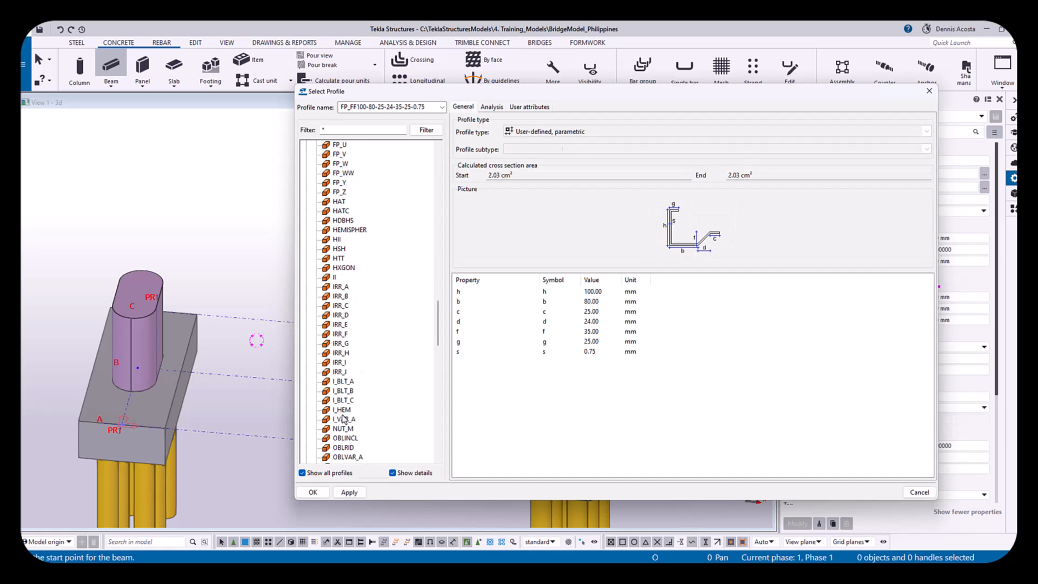
scroll(341, 439, down, 1)
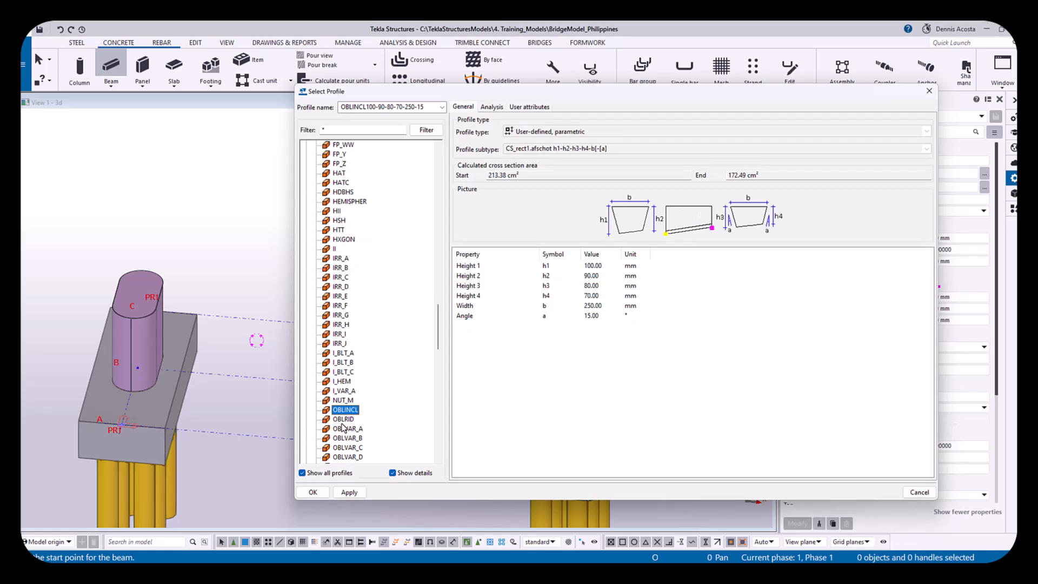
Compare the OBLVAR, octagonal and PL_V tapered profile previews and their dimension parameters
click(339, 420)
key(Down)
key(Down)
key(Down)
key(Down)
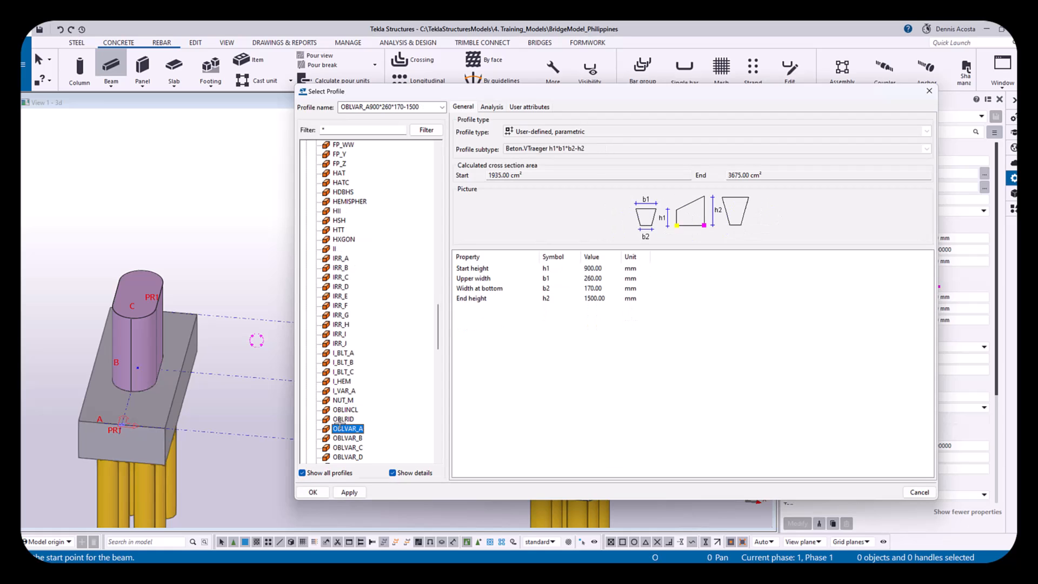
key(Down)
key(Down)
key(Down)
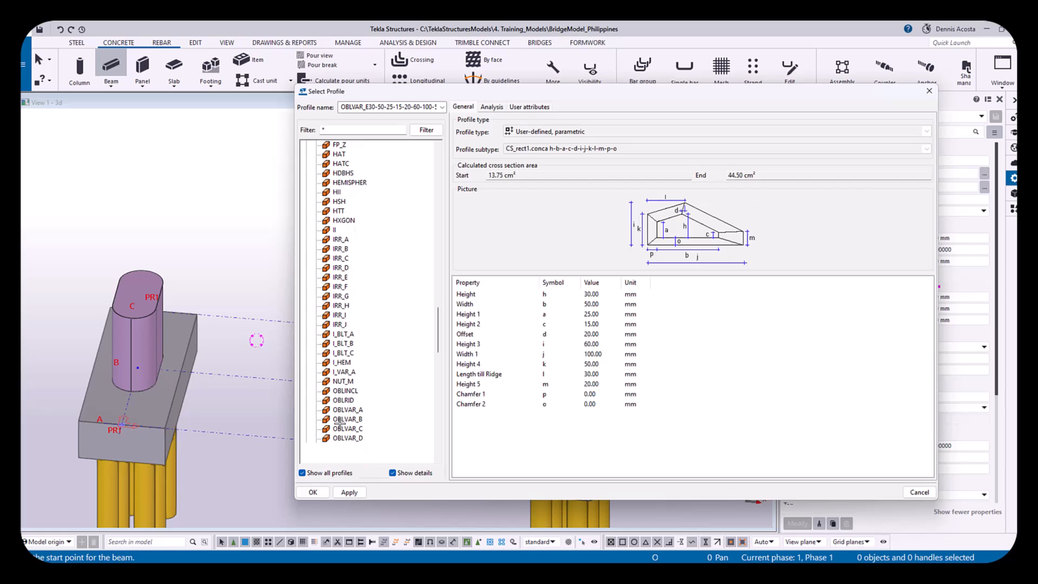
key(Up)
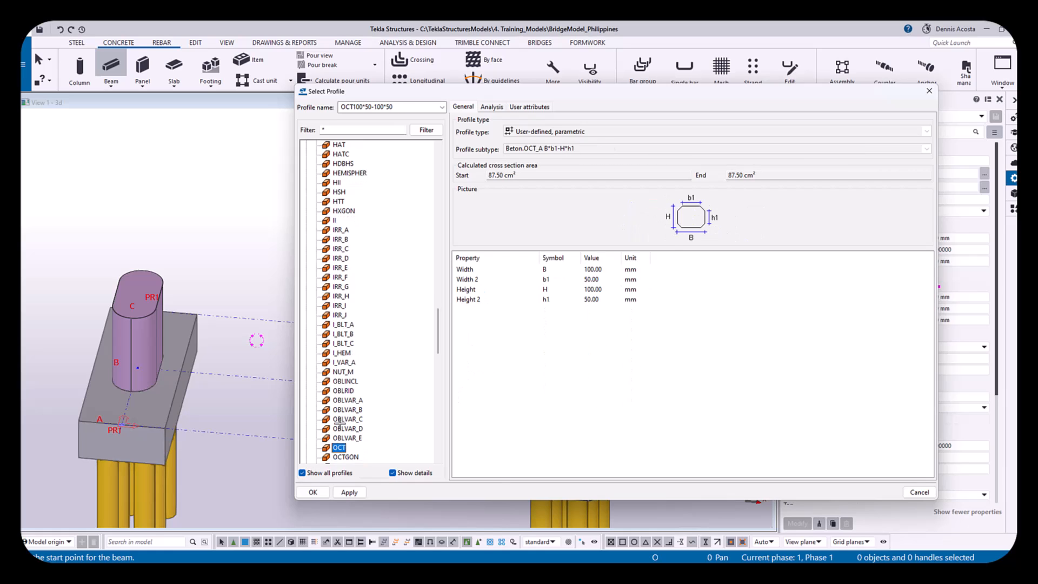
key(Down)
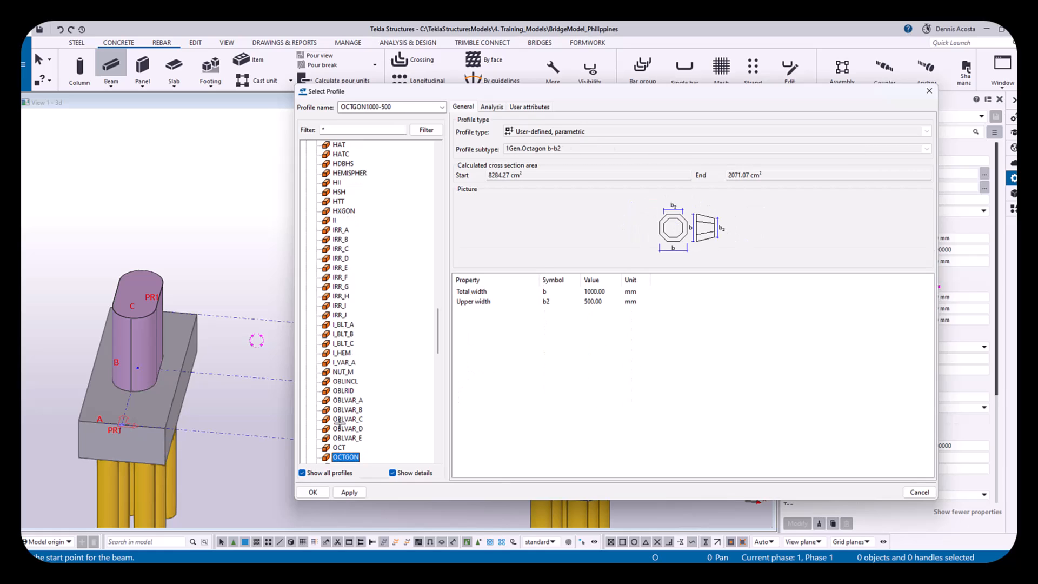
key(Up)
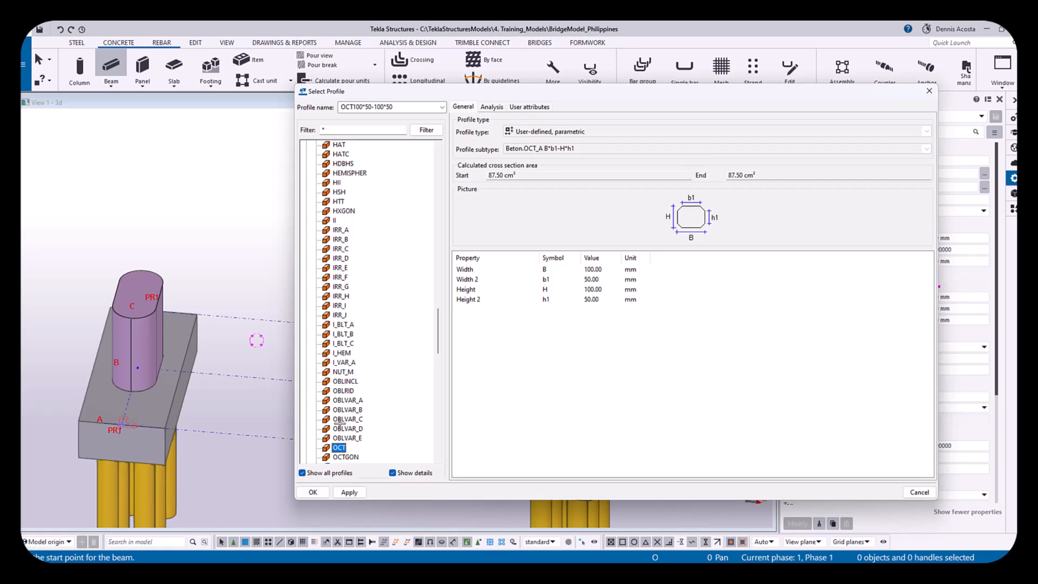
key(Down)
key(Down)
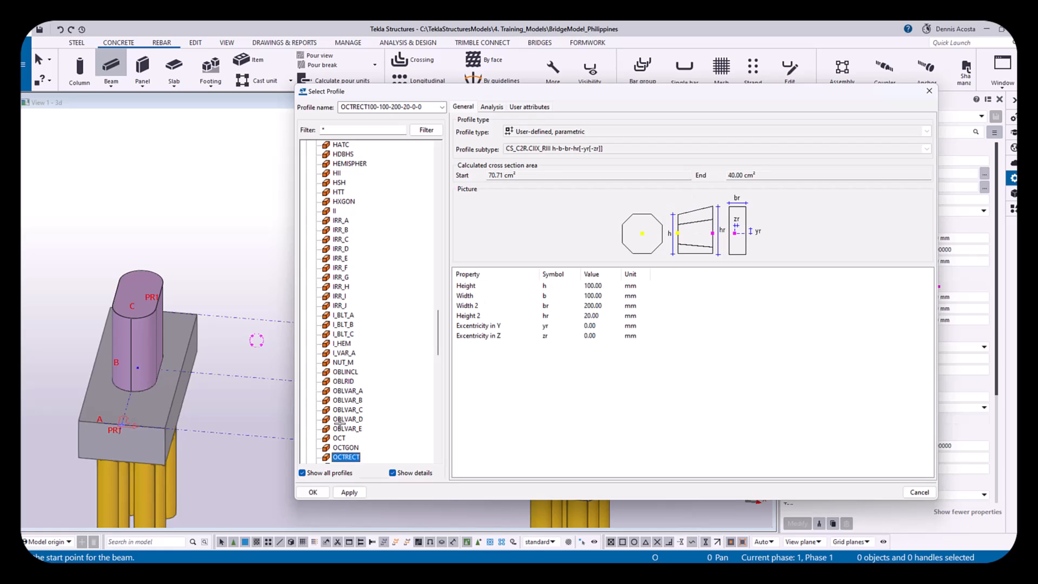
key(Down)
key(Down)
key(Down)
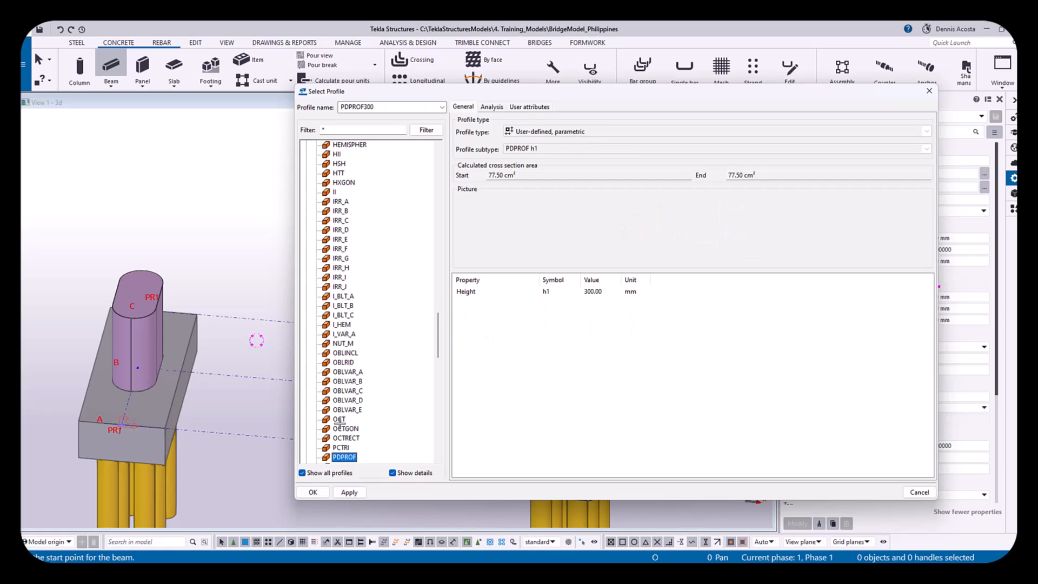
key(Down)
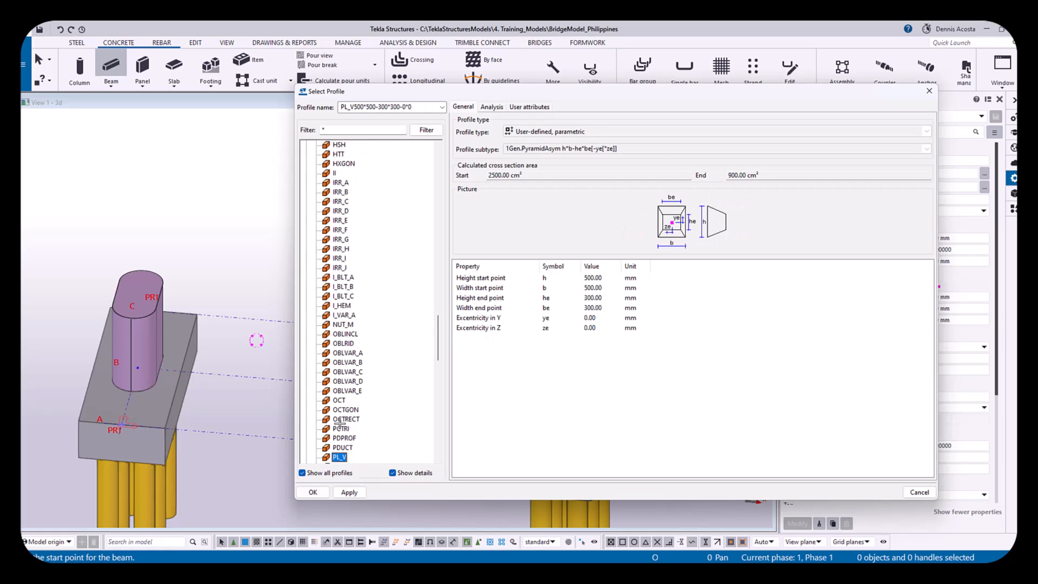
Review the remaining parametric profiles, from the PNL panel shapes through the rectangular, T, triangular and trapezoidal sections
key(Down)
key(Down)
key(Down)
key(Down)
key(Down)
key(Down)
key(Down)
key(Down)
key(Down)
key(Down)
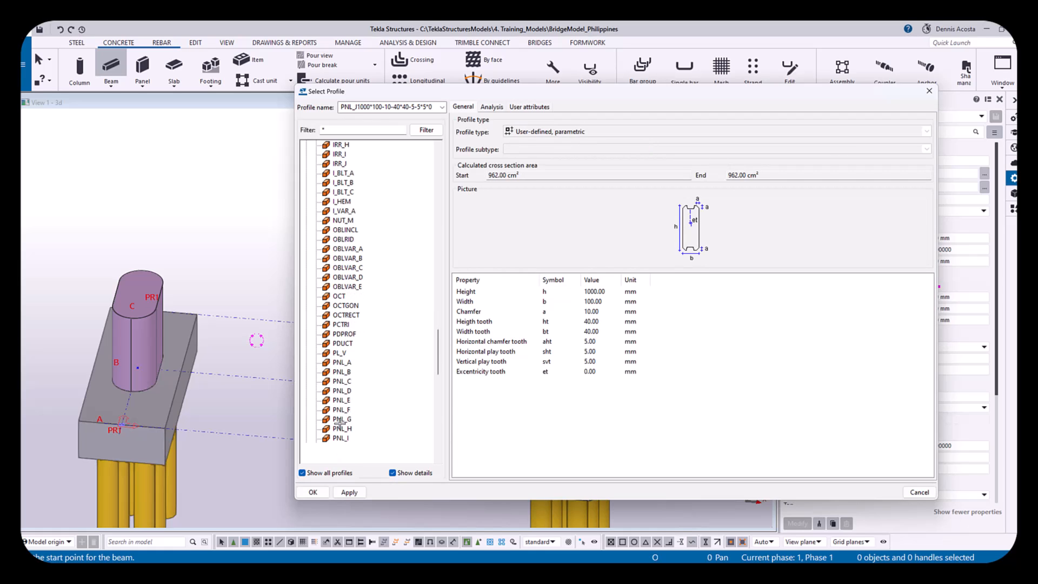
key(Down)
key(Down)
key(Down)
key(Down)
key(Down)
key(Down)
key(Down)
key(Down)
key(Down)
key(Down)
key(Down)
key(Down)
key(Down)
key(Down)
key(Down)
key(Down)
key(Down)
key(Down)
key(Down)
key(Down)
key(Down)
key(Down)
key(Down)
key(Down)
key(Down)
key(Down)
key(Down)
key(Down)
key(Down)
key(Up)
key(Down)
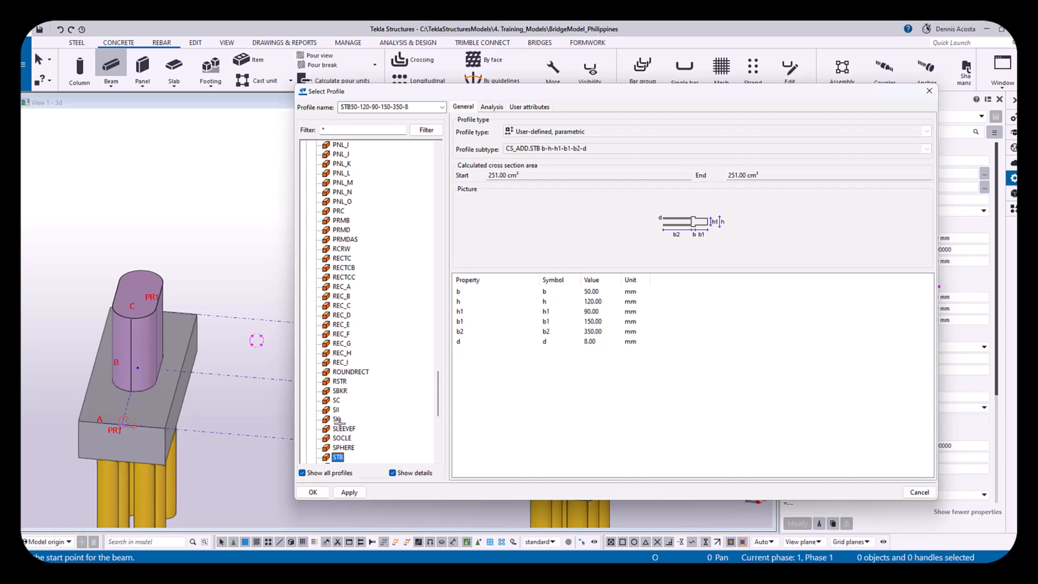
key(Down)
key(Down)
key(Down)
key(Down)
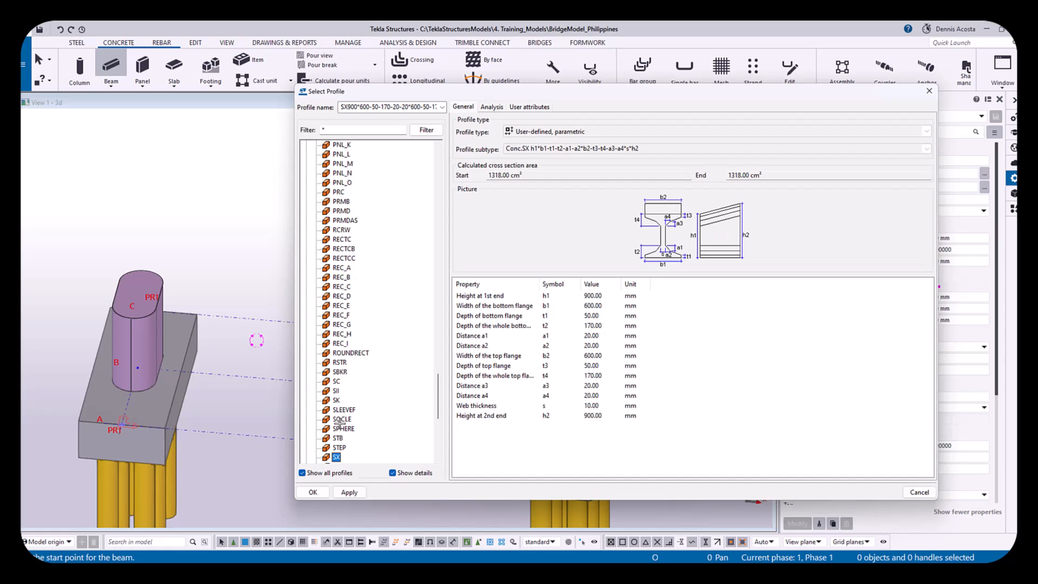
key(Down)
key(Down)
key(Down)
key(Down)
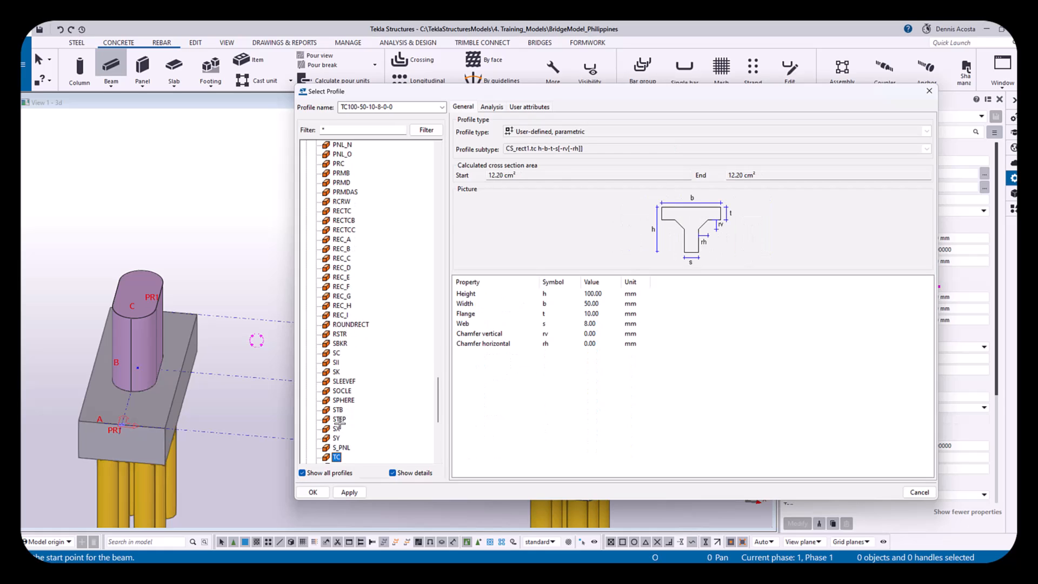
key(Down)
key(Down)
key(Down)
key(Down)
key(Down)
key(Down)
key(Down)
key(Down)
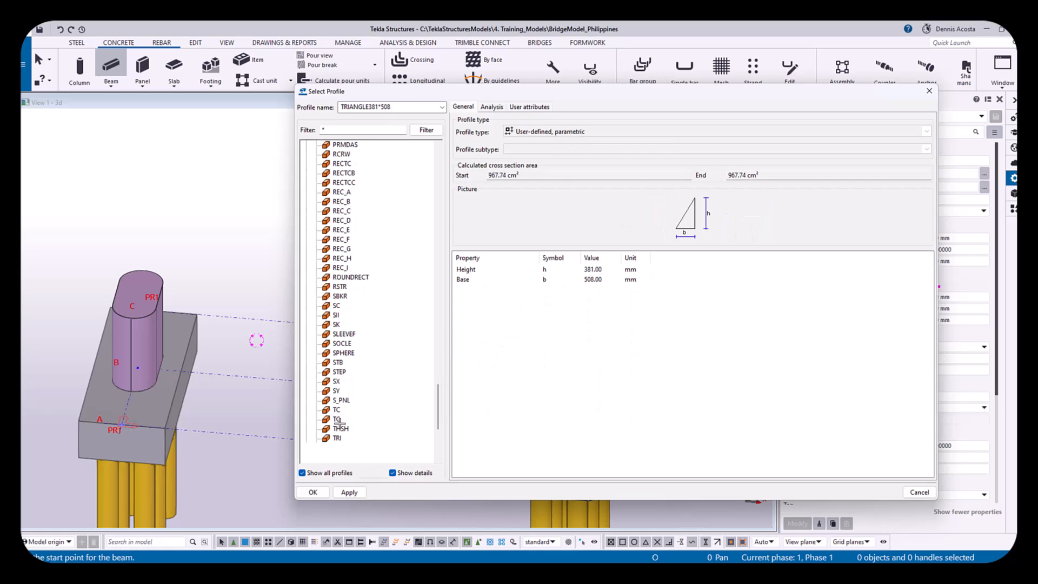
key(Down)
key(Down)
key(Down)
key(Down)
key(Down)
key(Down)
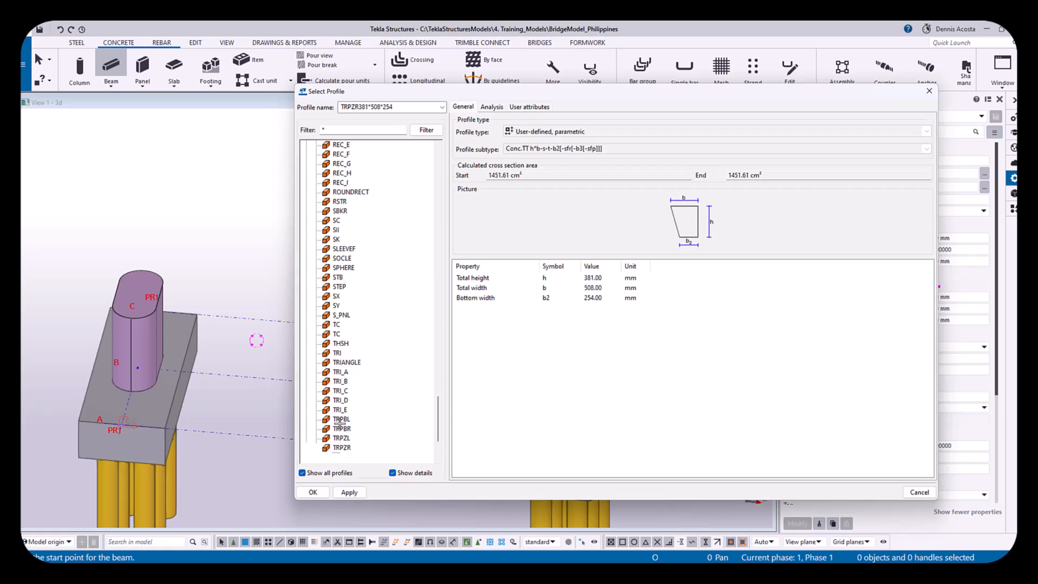
Choose the elliptical ELD profile from the circular sections for the concrete beam
scroll(341, 187, up, 20)
scroll(340, 186, up, 20)
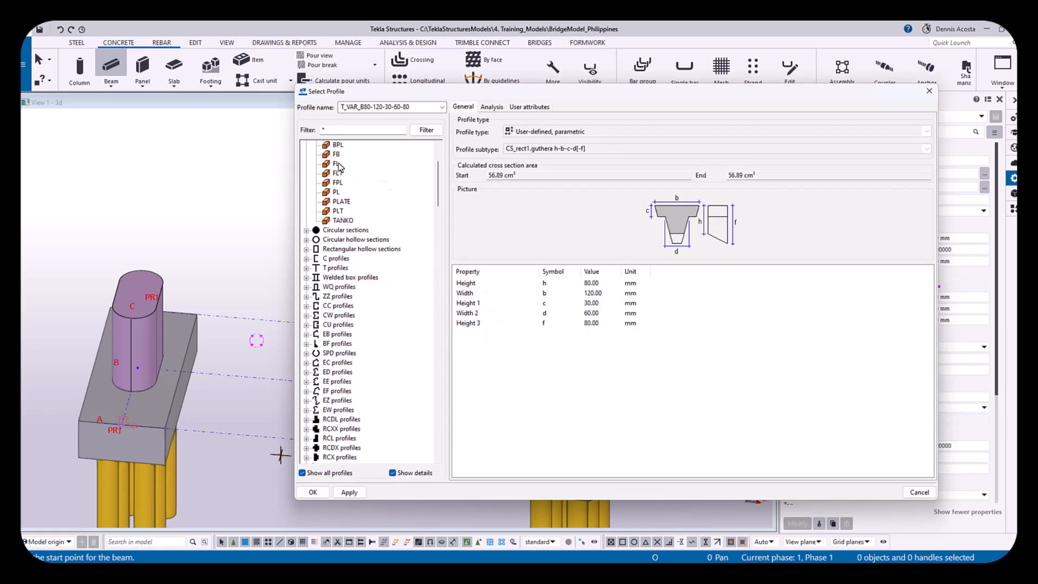
click(307, 230)
click(339, 249)
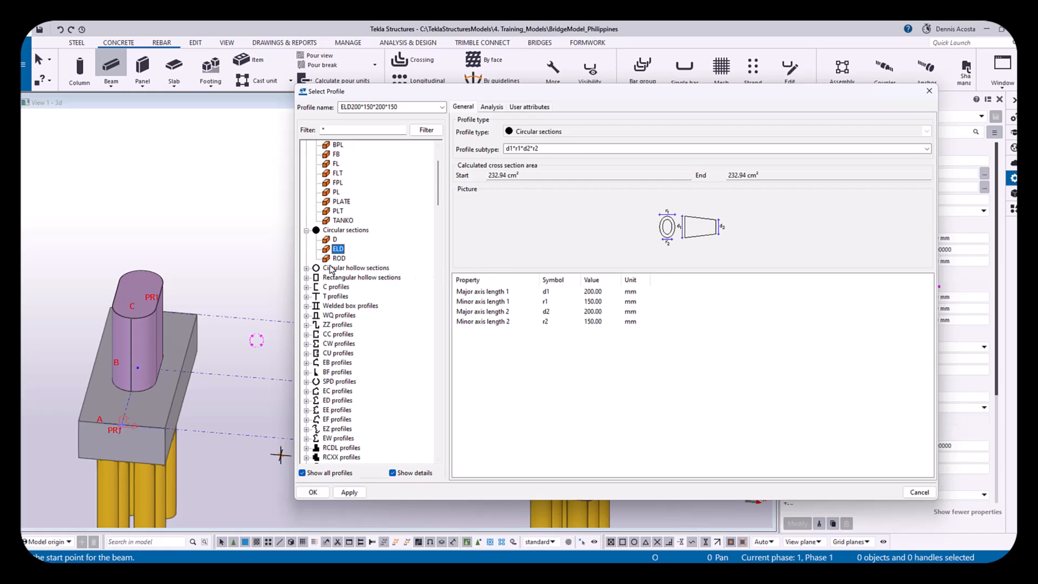
click(334, 239)
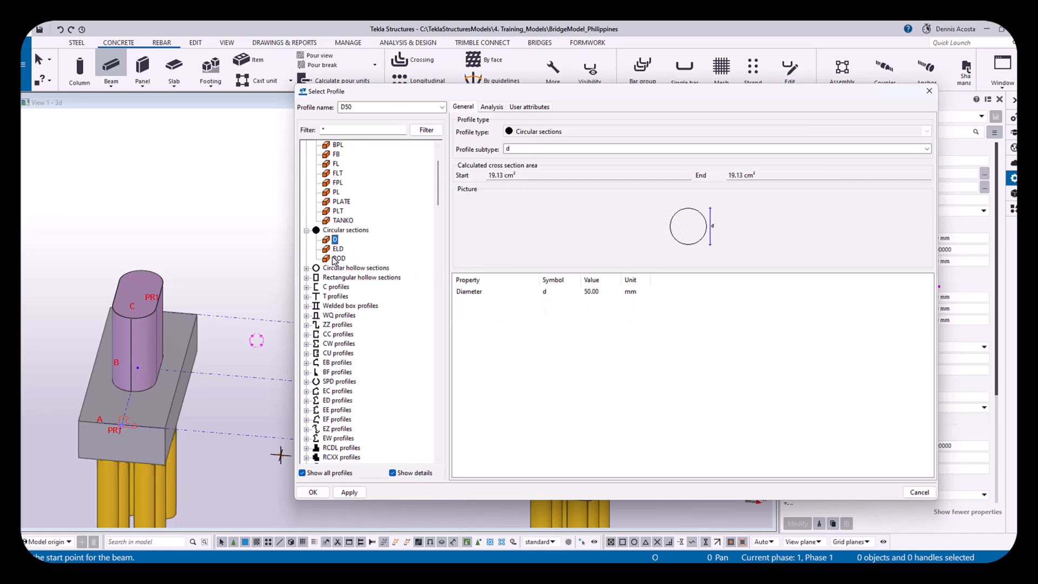
click(336, 250)
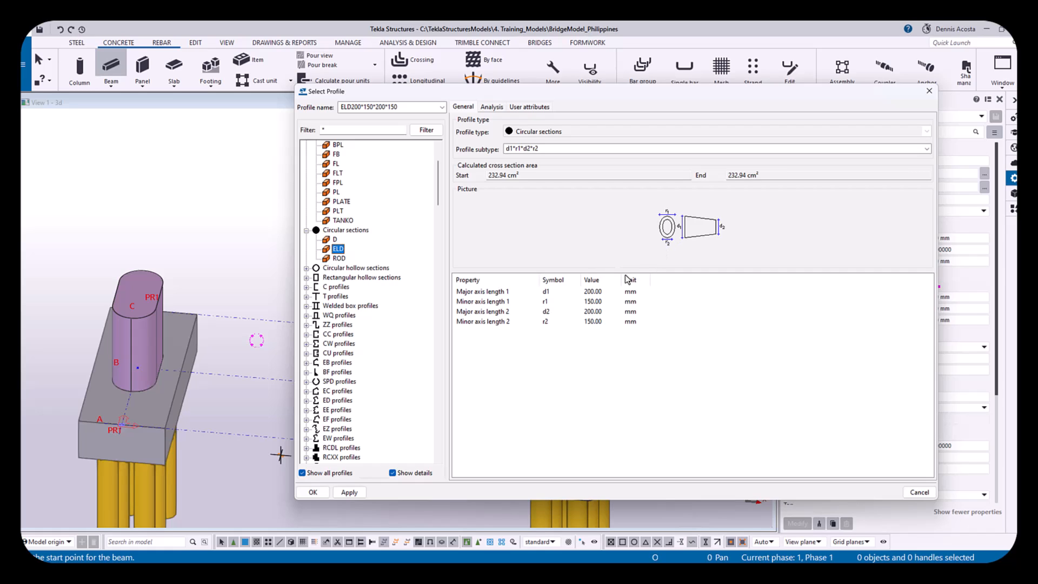
Set the ELD profile's major axes to 8000 and 5000 mm and both minor axes to 2500 mm, and accept it
click(603, 313)
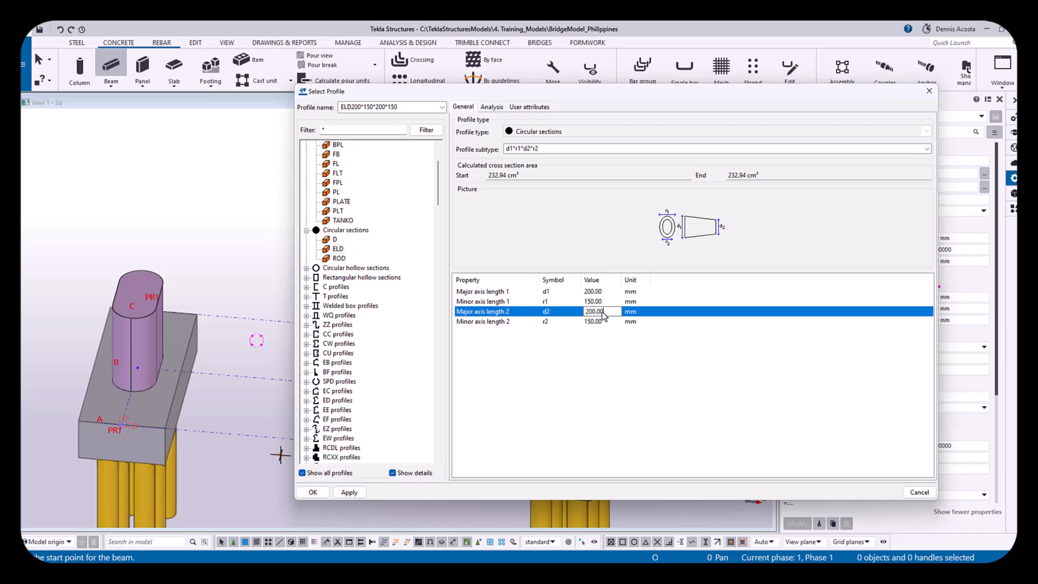
drag(605, 315, 584, 320)
text(5000)
key(Return)
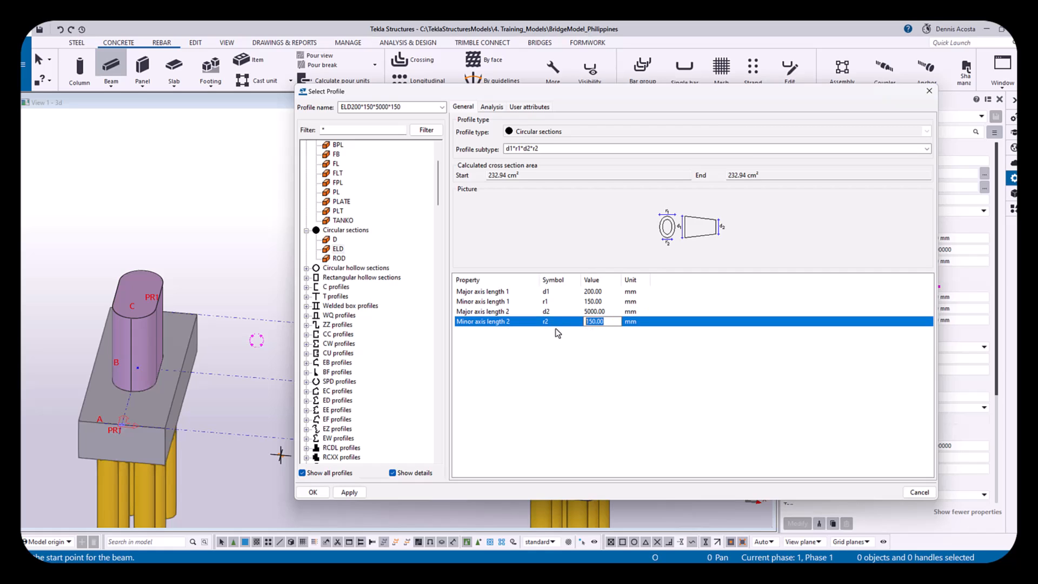
text(25)
click(604, 301)
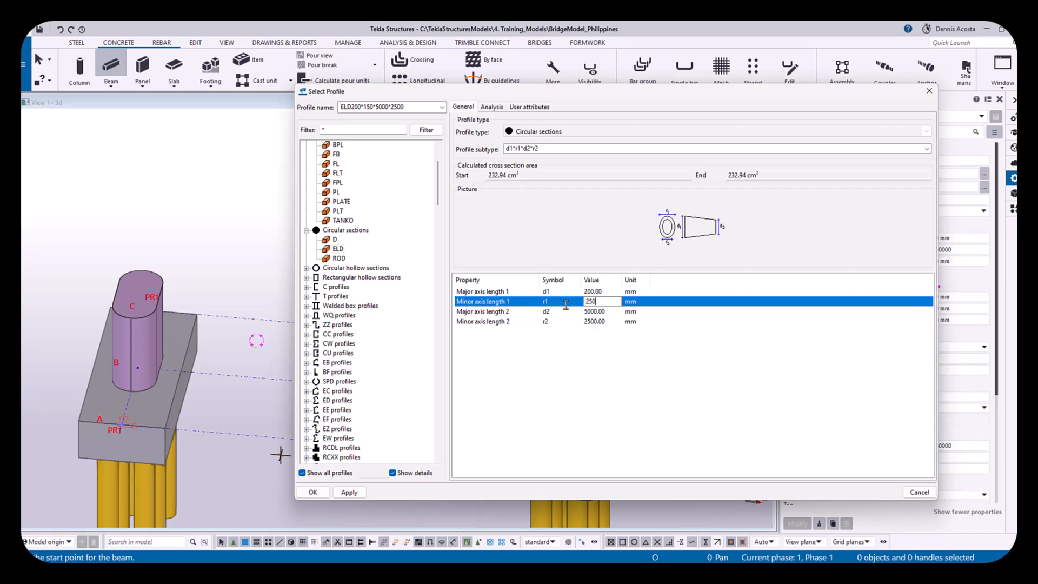
click(601, 292)
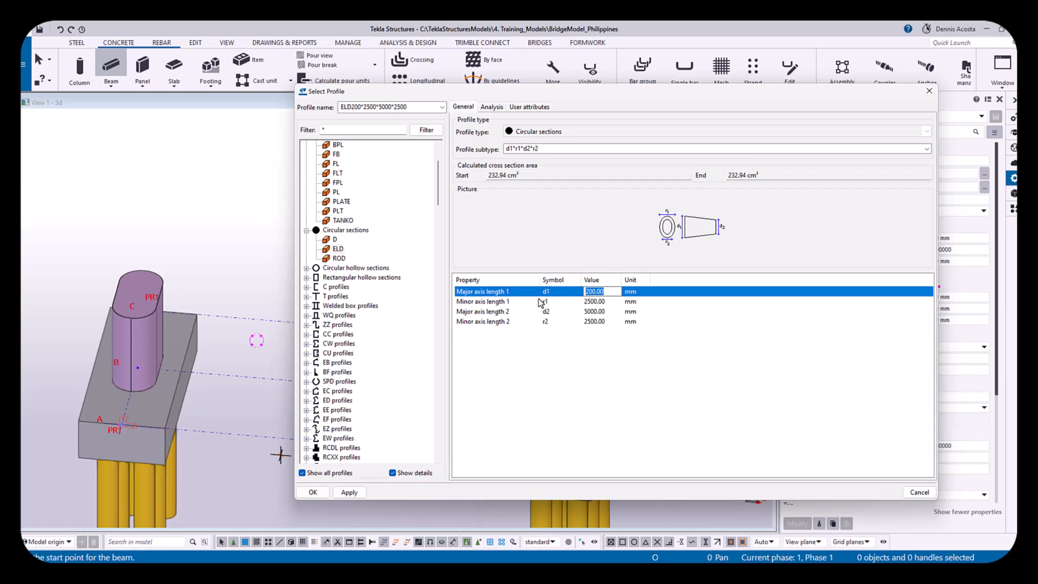
click(350, 492)
click(312, 491)
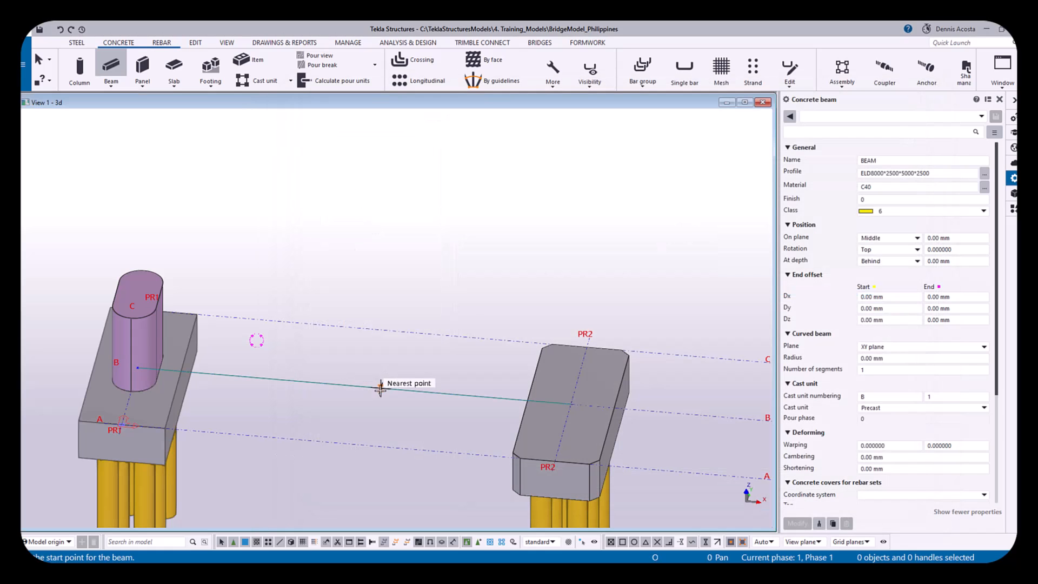
Place the beam vertically, 3000 mm high, from a point on grid line B between PR1 and PR2
click(377, 387)
ctrl+middle_drag(375, 358, 364, 319)
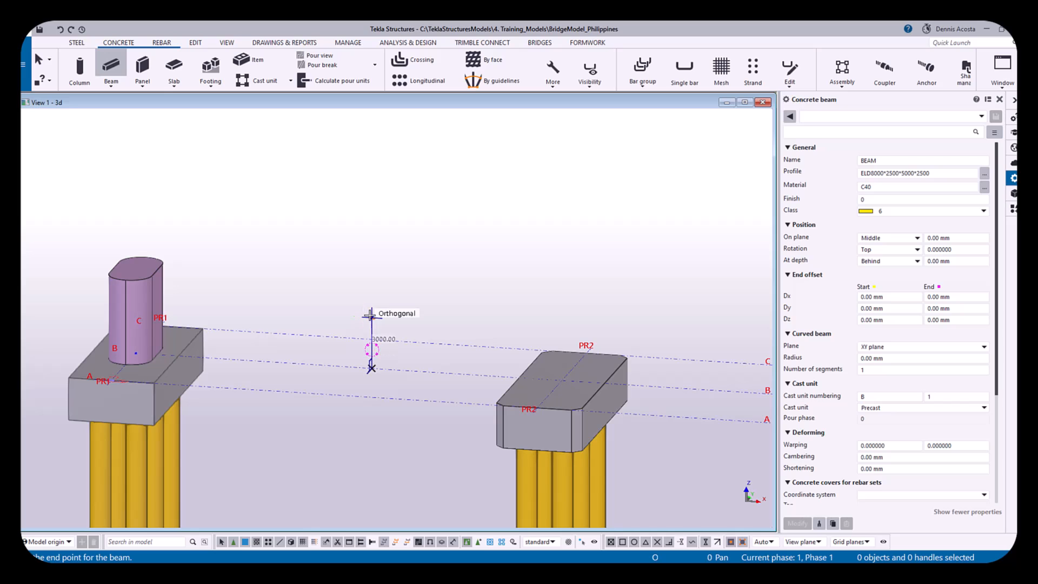
click(371, 314)
key(Escape)
Select the tapered elliptical part, keep its rotation at Top and set its horizontal position to Middle
mouse_move(451, 247)
ctrl+middle_down()
mouse_move(433, 377)
mouse_move(515, 440)
mouse_move(637, 424)
mouse_move(593, 489)
mouse_move(465, 485)
mouse_move(438, 320)
mouse_move(653, 296)
ctrl+middle_up()
scroll(449, 314, up, 3)
click(449, 314)
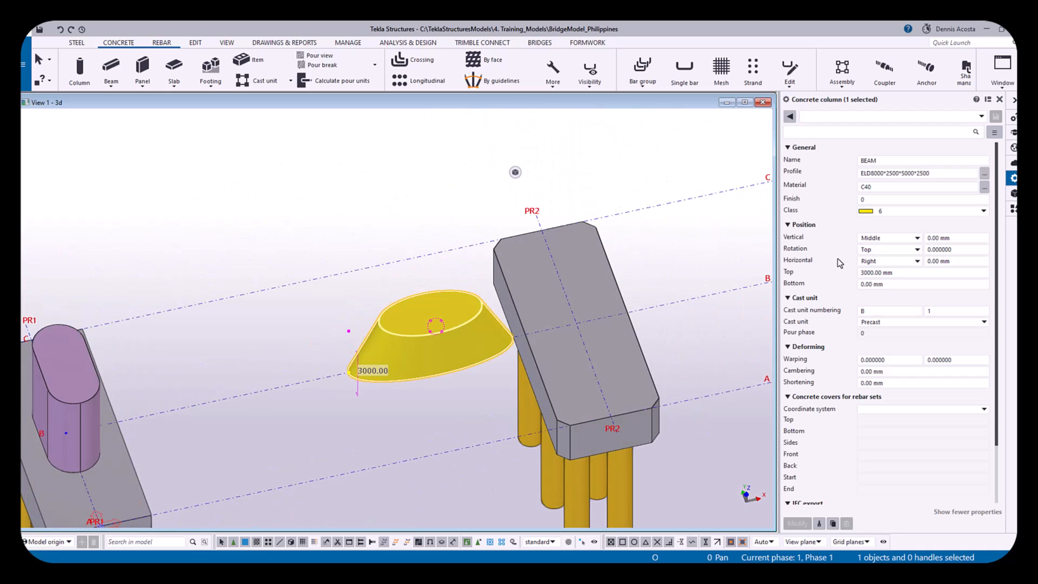
click(865, 249)
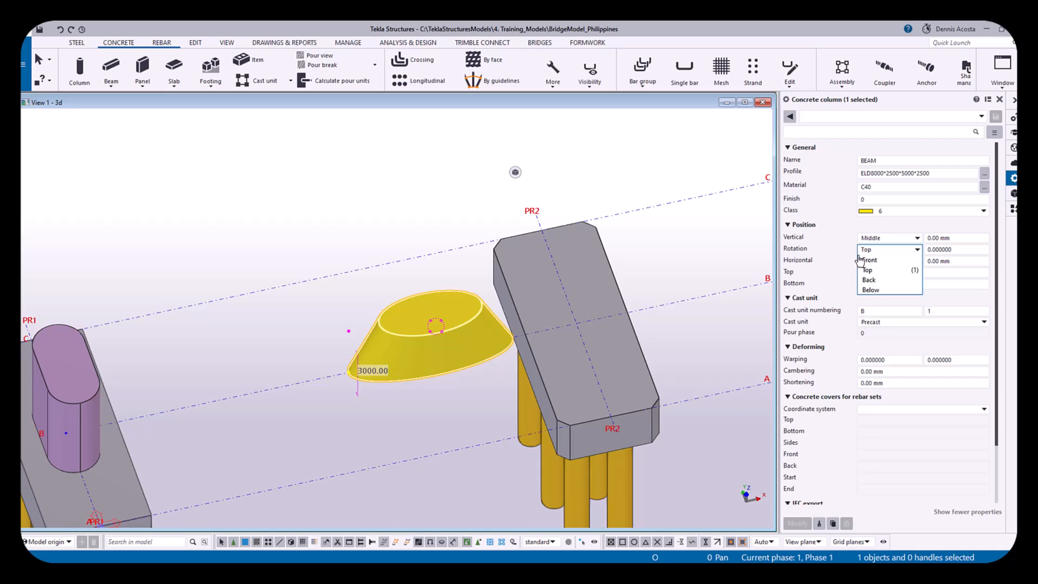
click(867, 270)
click(887, 261)
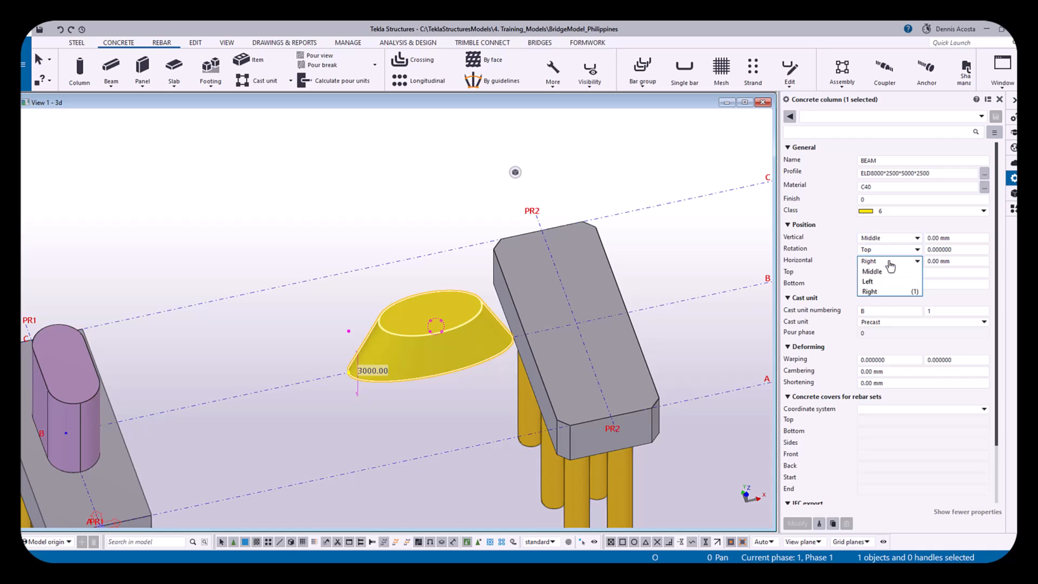
click(878, 273)
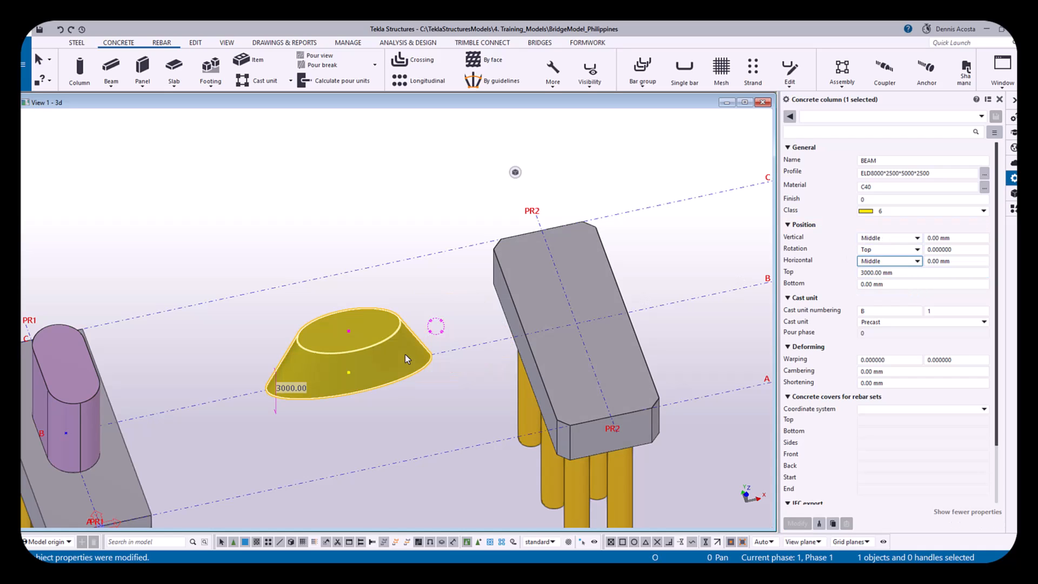
Add one divided-line point at the centre of the PR1 pier's top face, between the midpoints of its two long edges
middle_drag(376, 341, 433, 306)
scroll(433, 307, down, 2)
click(204, 327)
ctrl+middle_drag(201, 339, 150, 346)
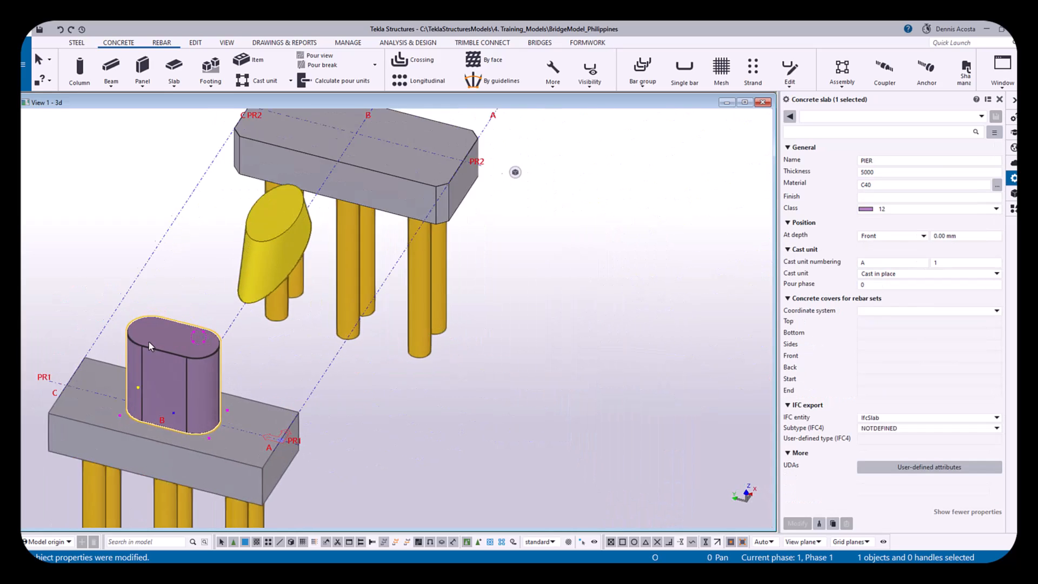
scroll(157, 339, up, 4)
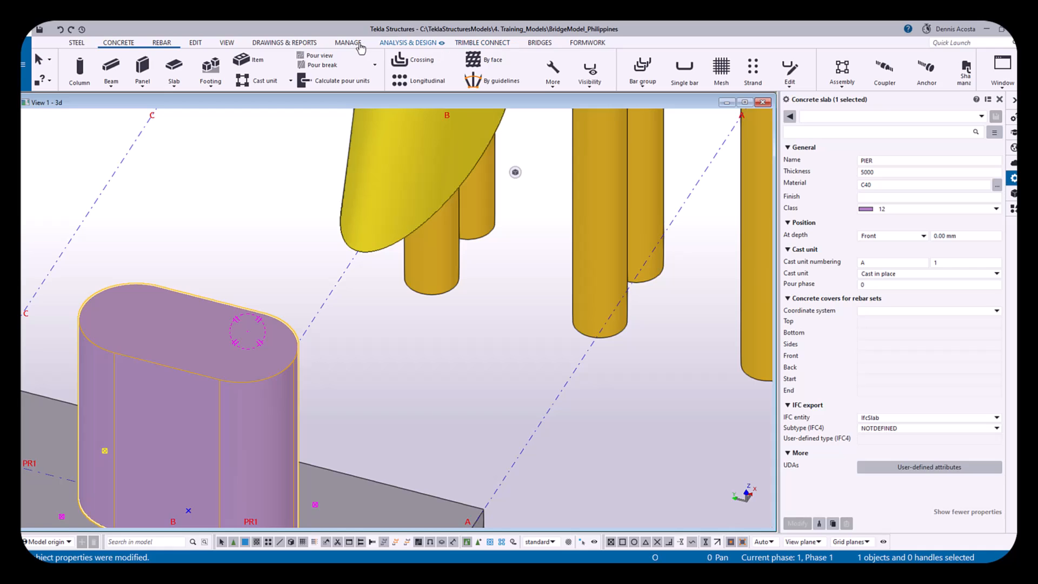
click(195, 42)
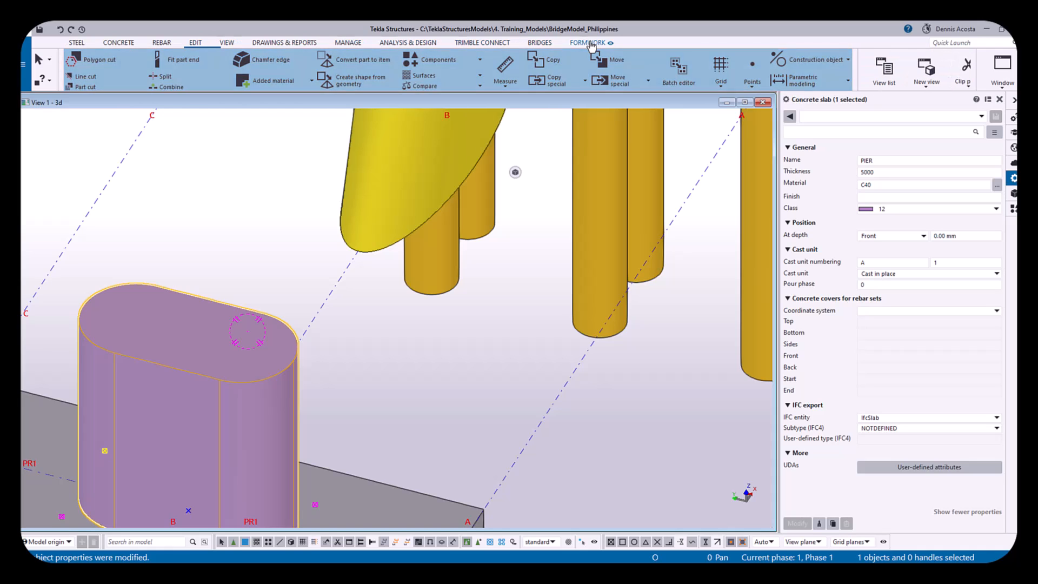
click(752, 84)
click(748, 103)
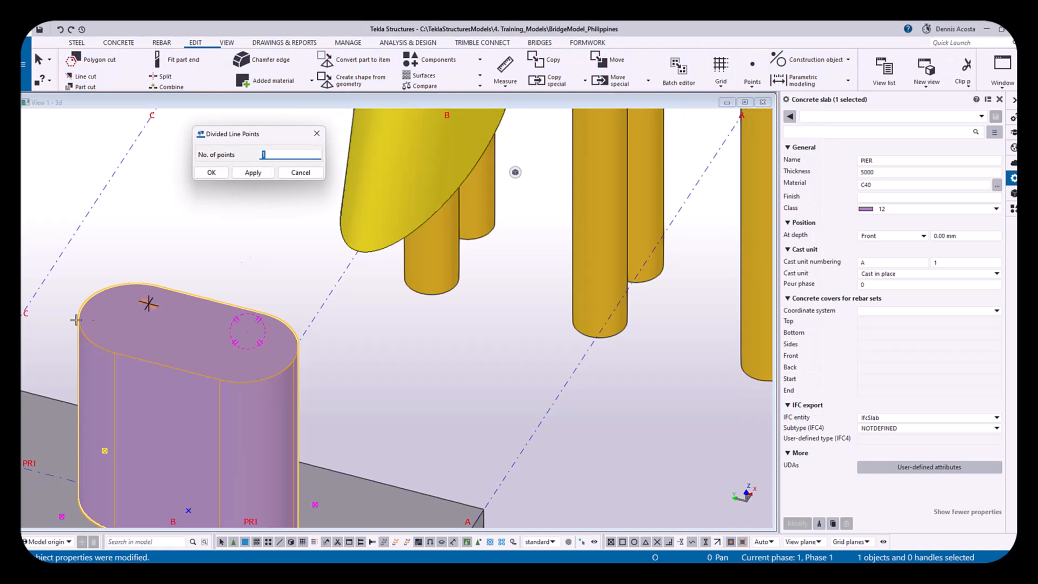
click(166, 366)
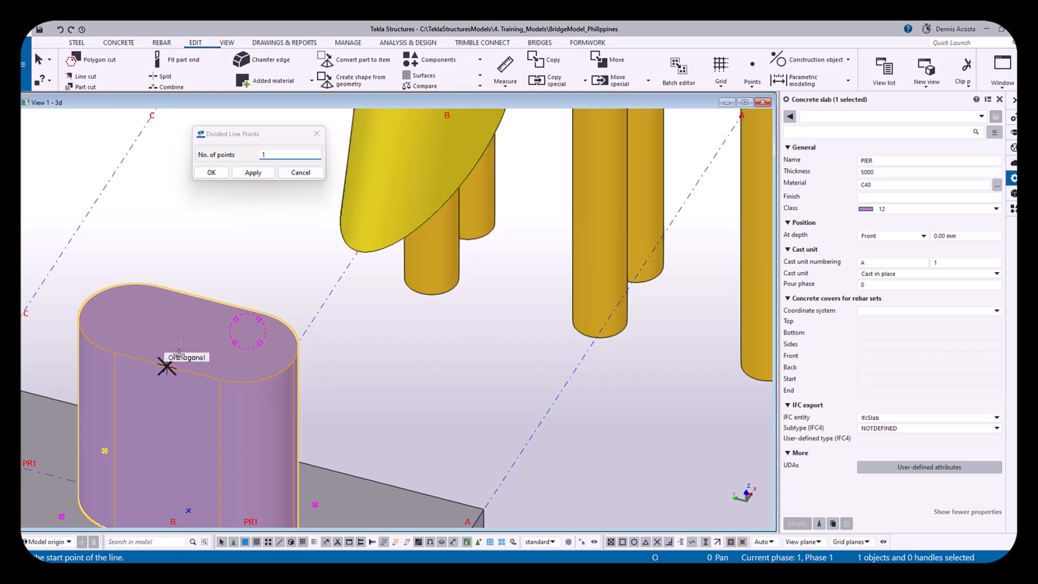
click(226, 306)
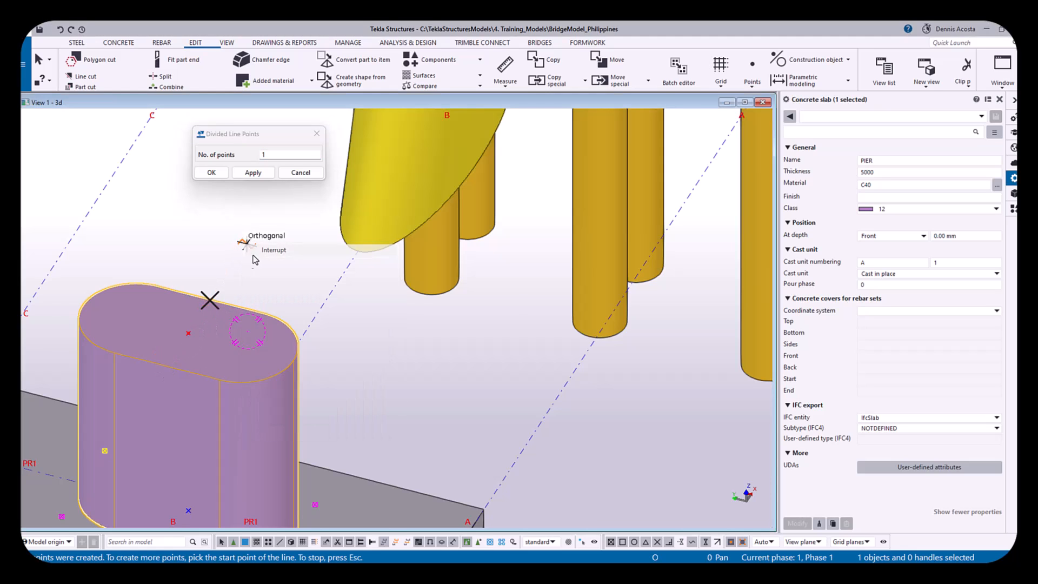
Copy the centre point on the pier's top face 3000 mm straight up
scroll(190, 332, down, 2)
click(187, 329)
right_click(189, 329)
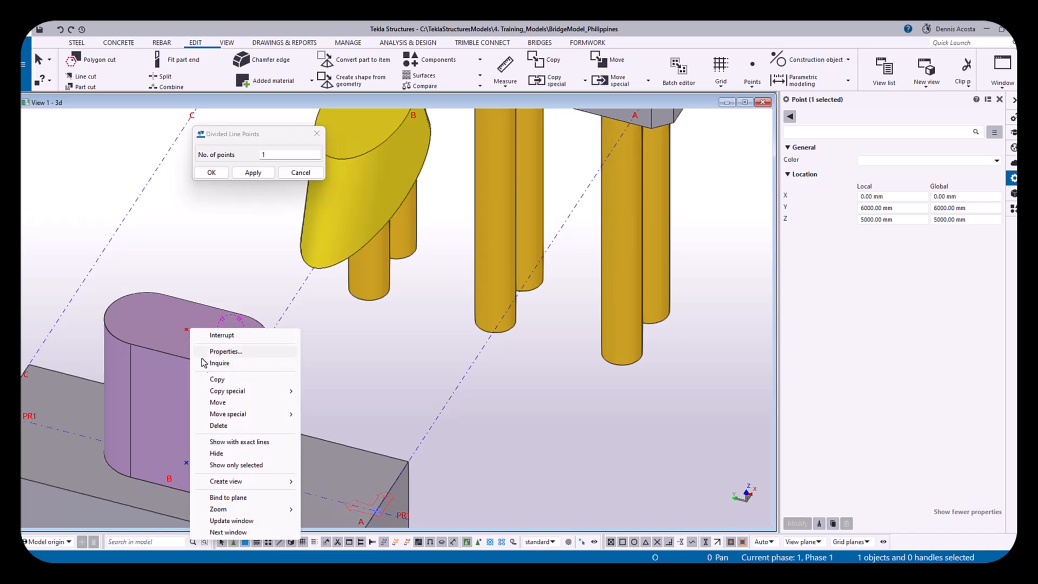
click(218, 380)
click(186, 329)
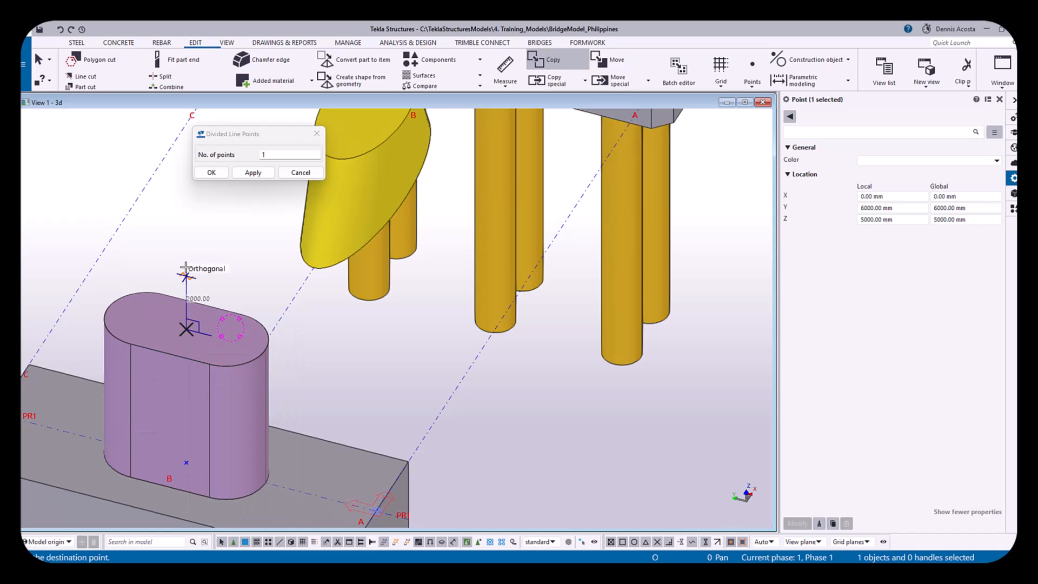
click(186, 252)
key(Escape)
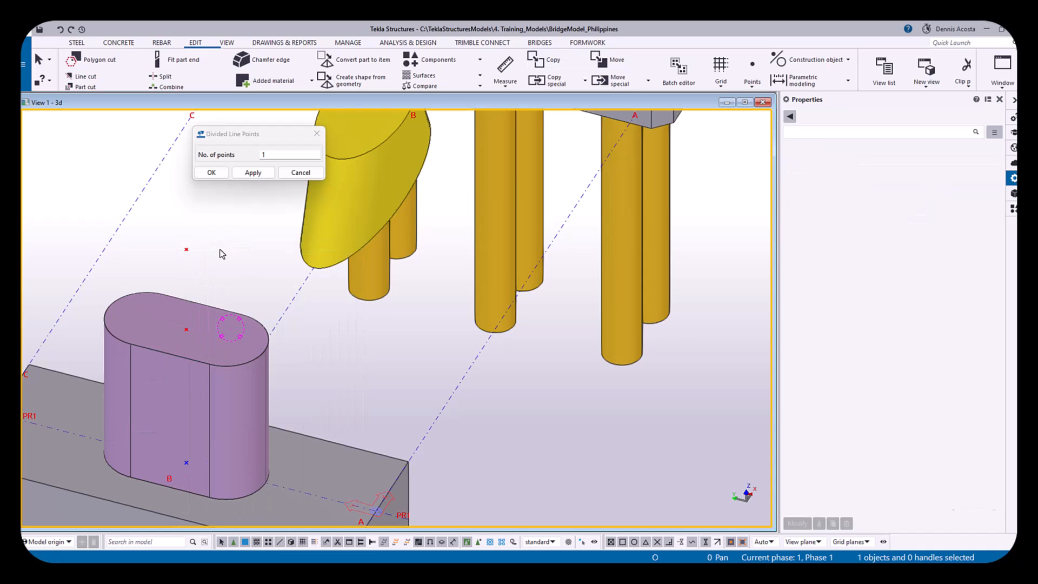
Model a concrete beam with profile ELD8000*2500*5000*2500 from the upper point down to the point on the pier top
click(119, 42)
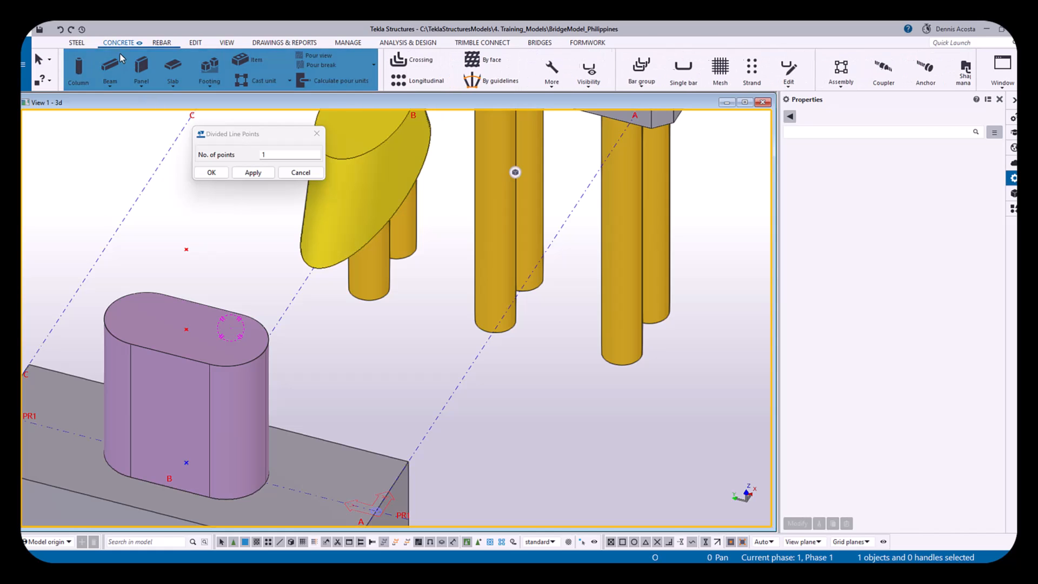
click(111, 66)
click(186, 249)
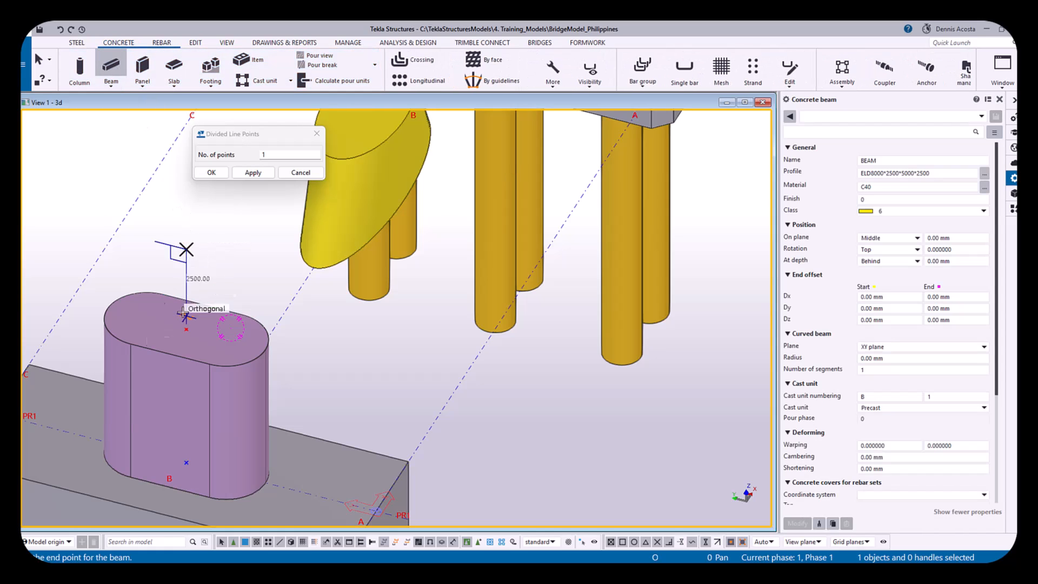
click(184, 330)
right_click(236, 254)
click(265, 262)
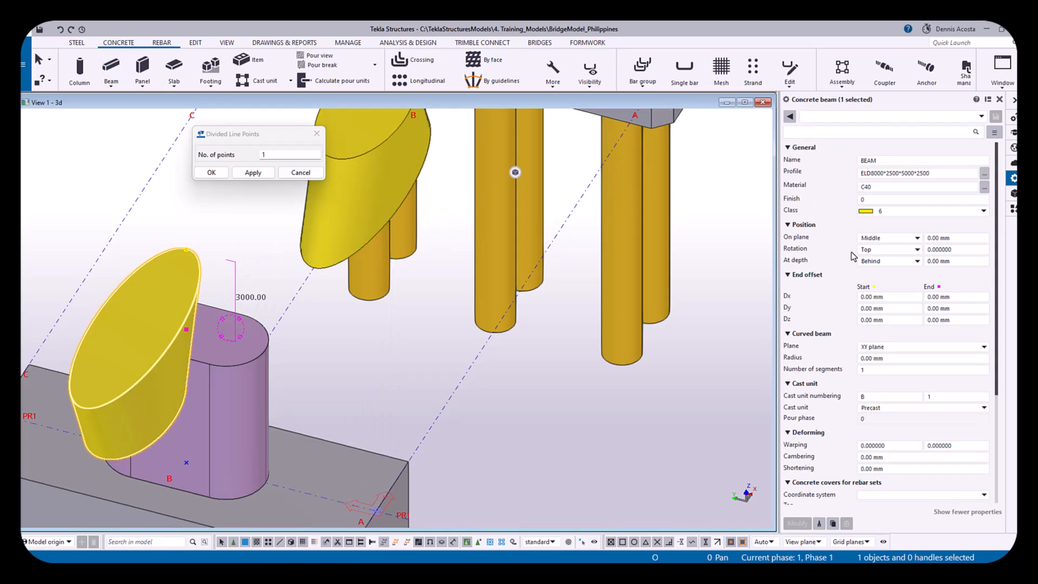
Set the tapered beam's rotation to Front and its depth position to Middle so it sits centred on the PR1 pier
click(878, 250)
click(870, 260)
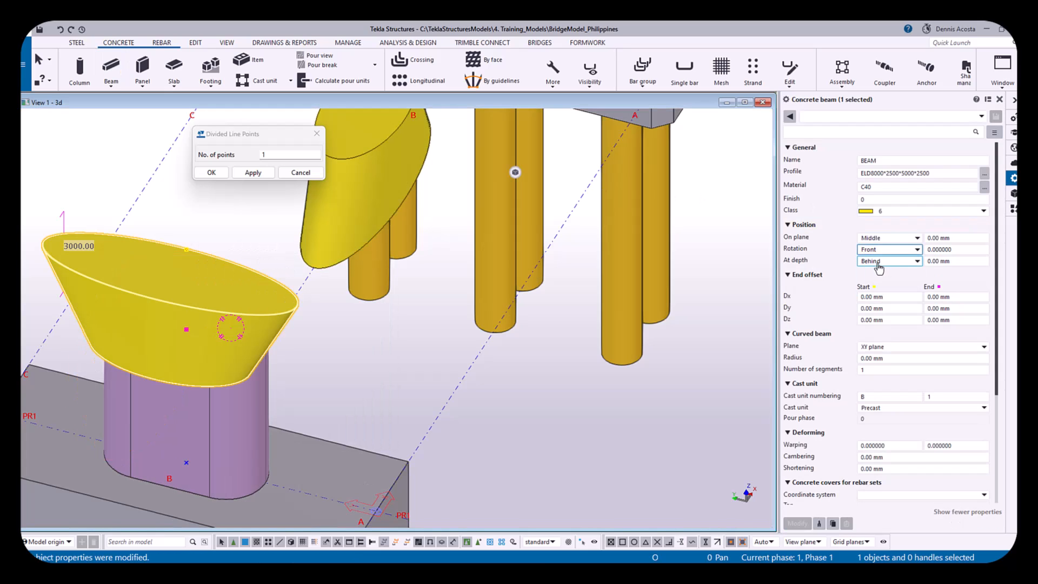
click(889, 261)
click(887, 273)
click(337, 380)
scroll(232, 387, up, 2)
ctrl+middle_drag(236, 395, 508, 350)
scroll(476, 317, down, 3)
ctrl+middle_drag(476, 317, 443, 363)
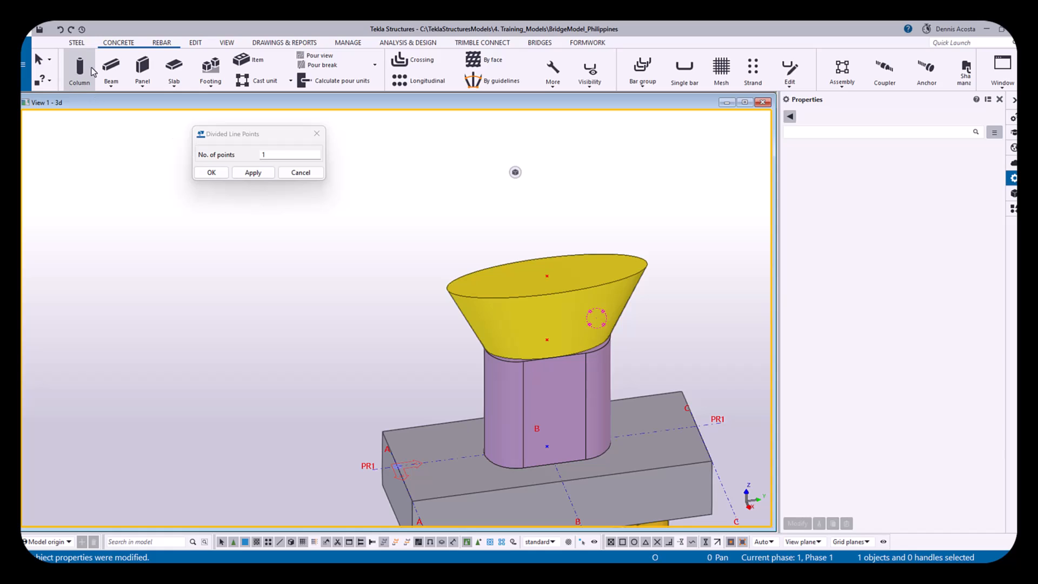
Examine the user-defined parametric profiles in the profile catalog for the tapered beam, and leave without applying one
click(564, 318)
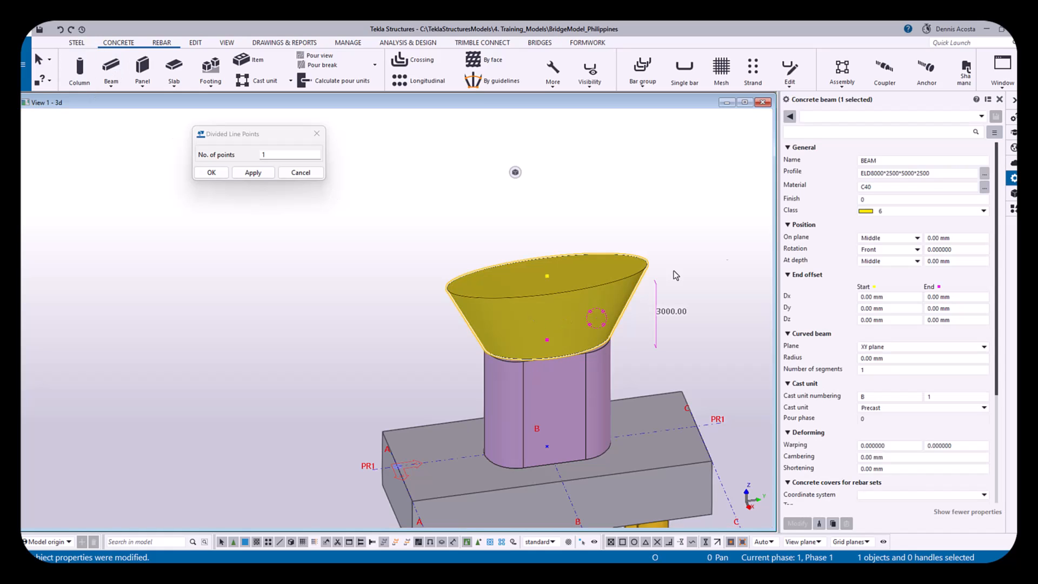
click(984, 175)
scroll(356, 331, down, 2)
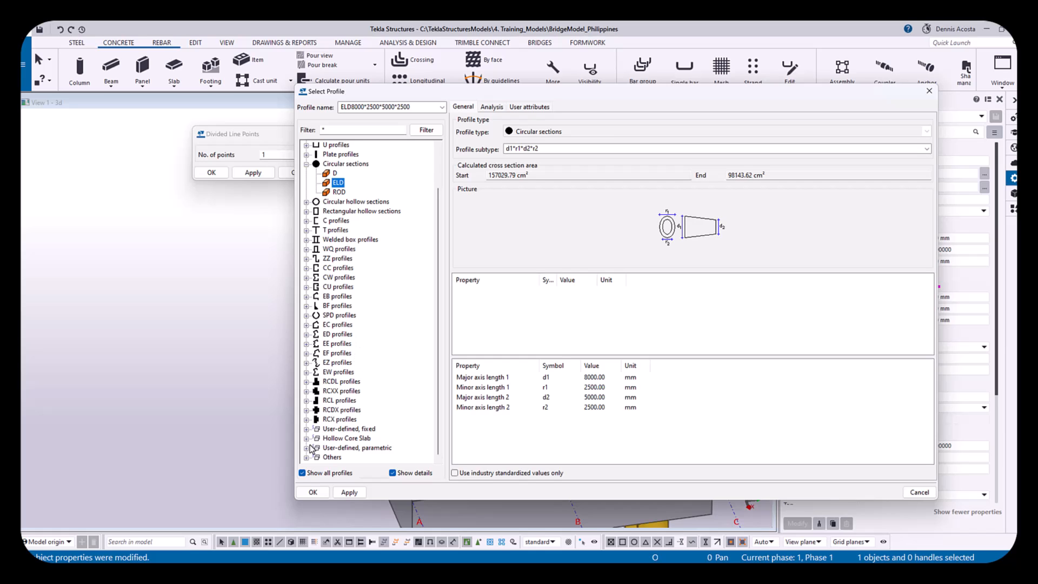
click(306, 448)
scroll(348, 243, up, 4)
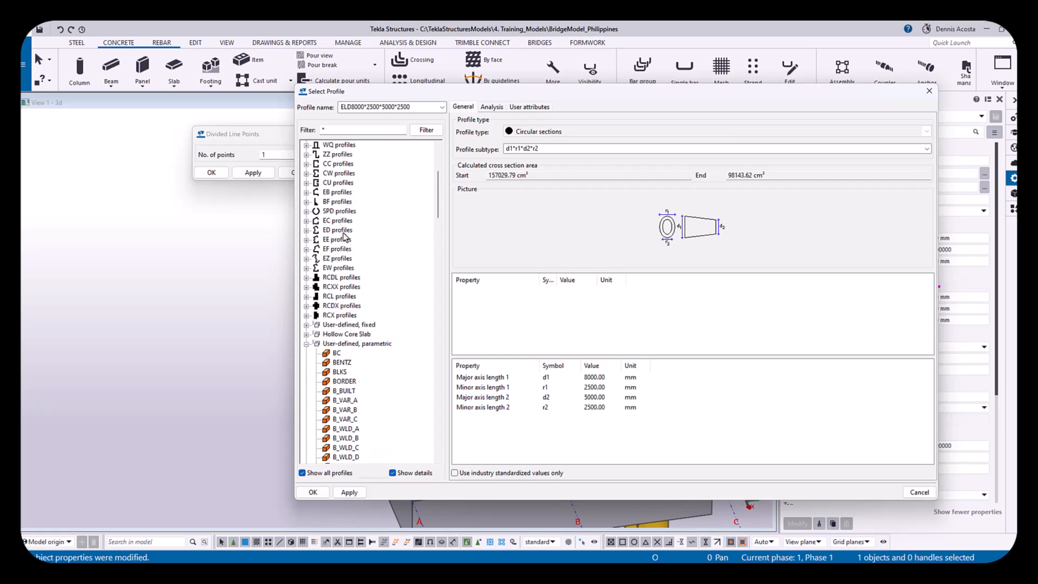
click(344, 260)
click(343, 277)
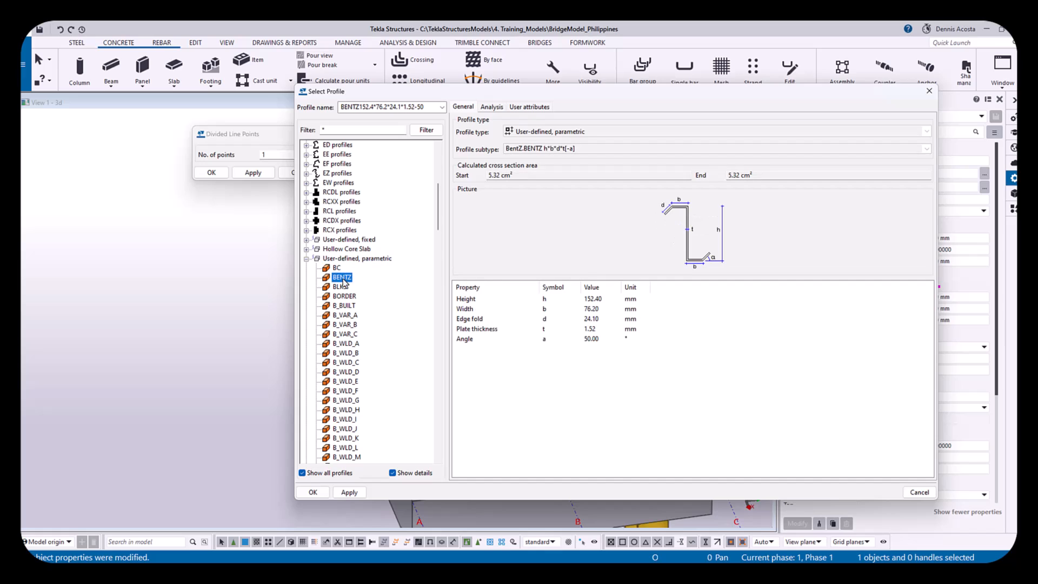
key(Down)
key(Down)
key(Down)
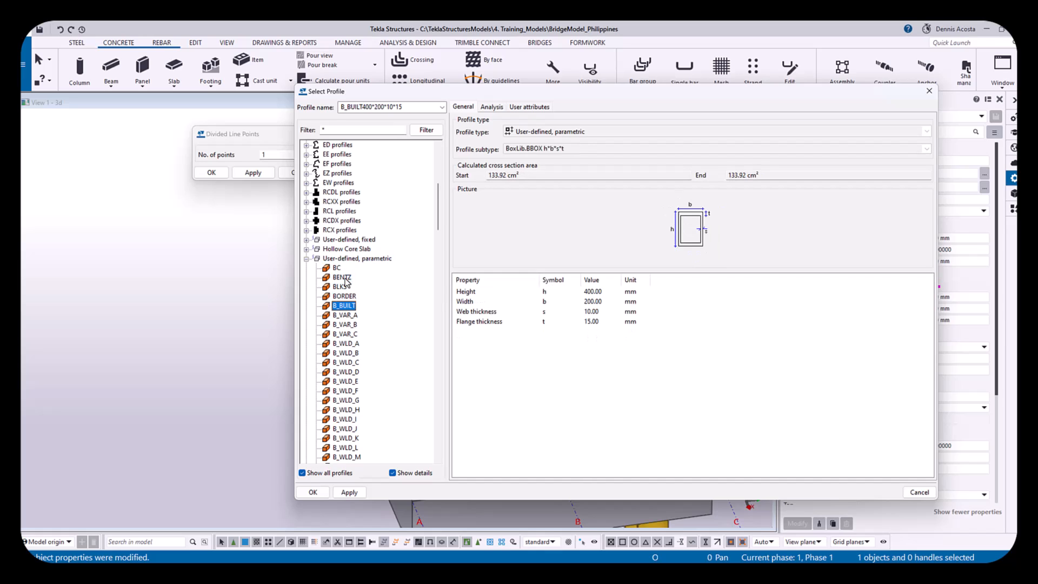
key(Up)
key(Up)
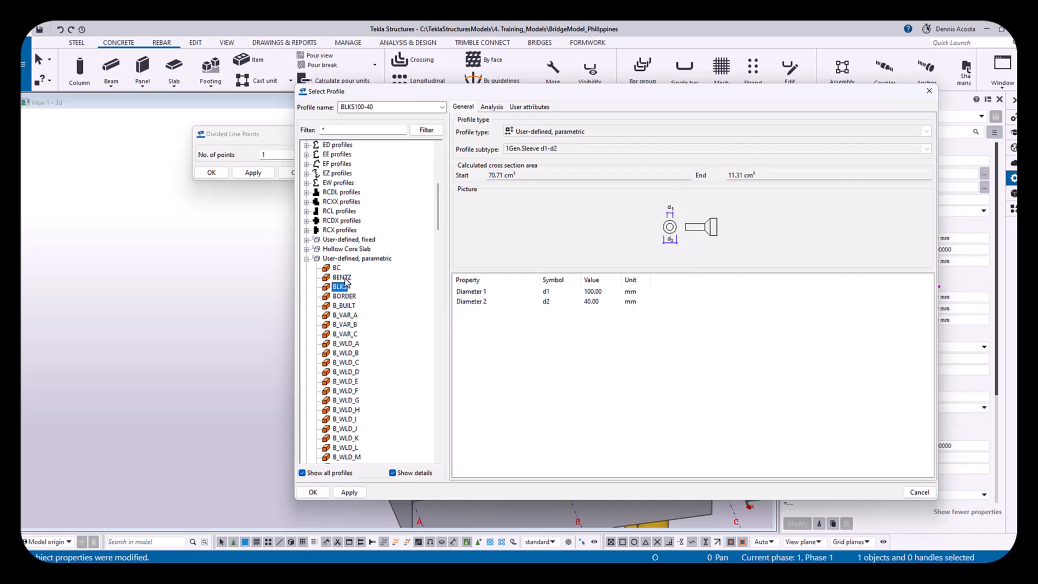
key(Down)
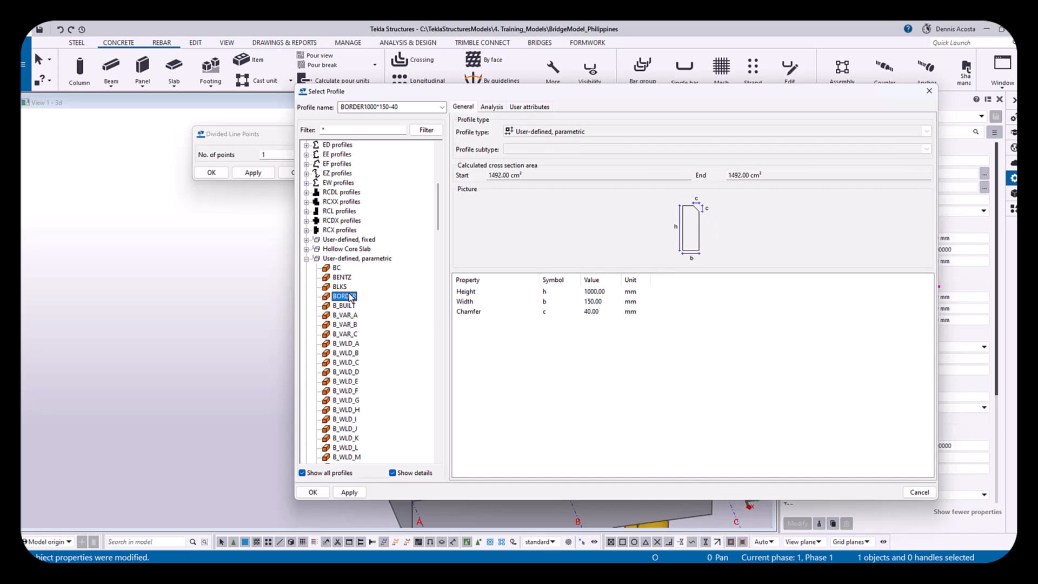
key(Down)
key(Down)
key(Down)
key(Down)
key(Down)
key(Down)
key(Down)
key(Down)
key(Down)
key(Down)
key(Down)
key(Down)
key(Down)
key(Down)
key(Down)
key(Down)
key(Down)
key(Down)
key(Down)
key(Down)
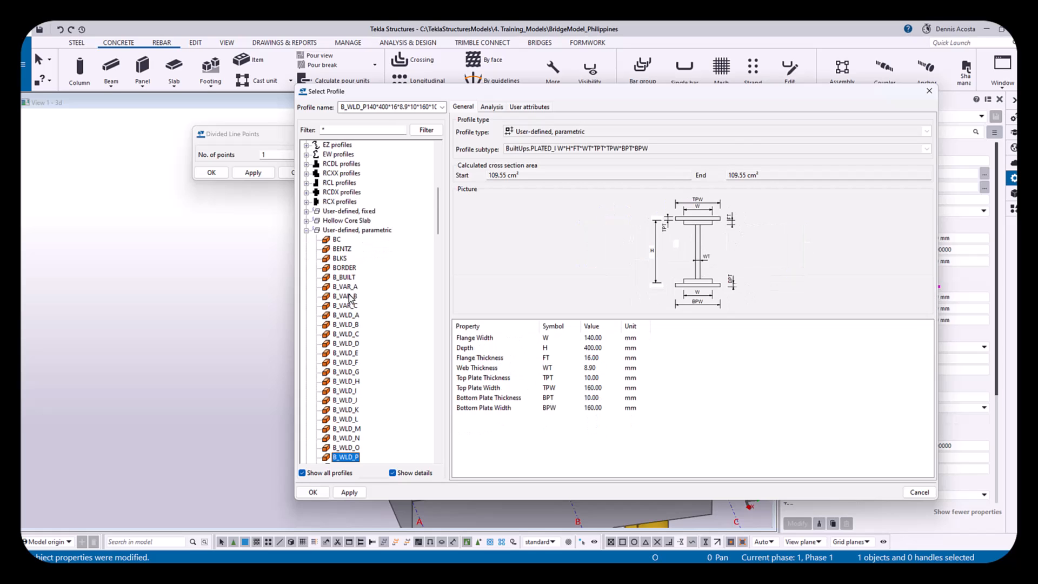
key(Down)
key(Down)
key(Down)
key(Down)
key(Down)
key(Down)
key(Down)
key(Down)
key(Down)
key(Down)
key(Down)
key(Down)
key(Down)
key(Down)
key(Down)
key(Down)
key(Down)
key(Down)
key(Down)
key(Down)
key(Down)
key(Down)
key(Down)
key(Down)
key(Down)
key(Down)
key(Down)
key(Down)
key(Down)
key(Down)
key(Down)
key(Down)
key(Down)
key(Down)
key(Down)
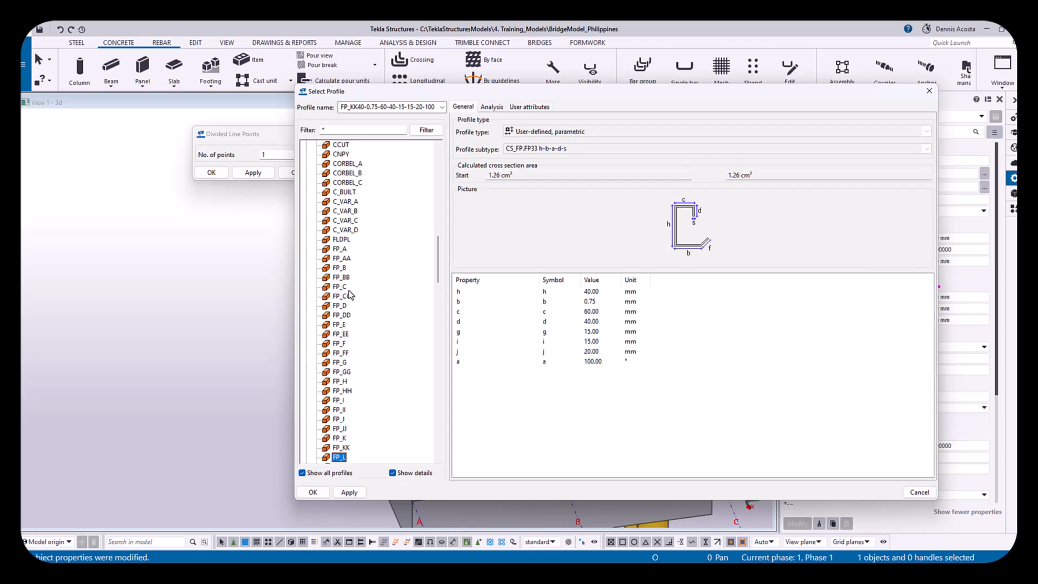
click(349, 293)
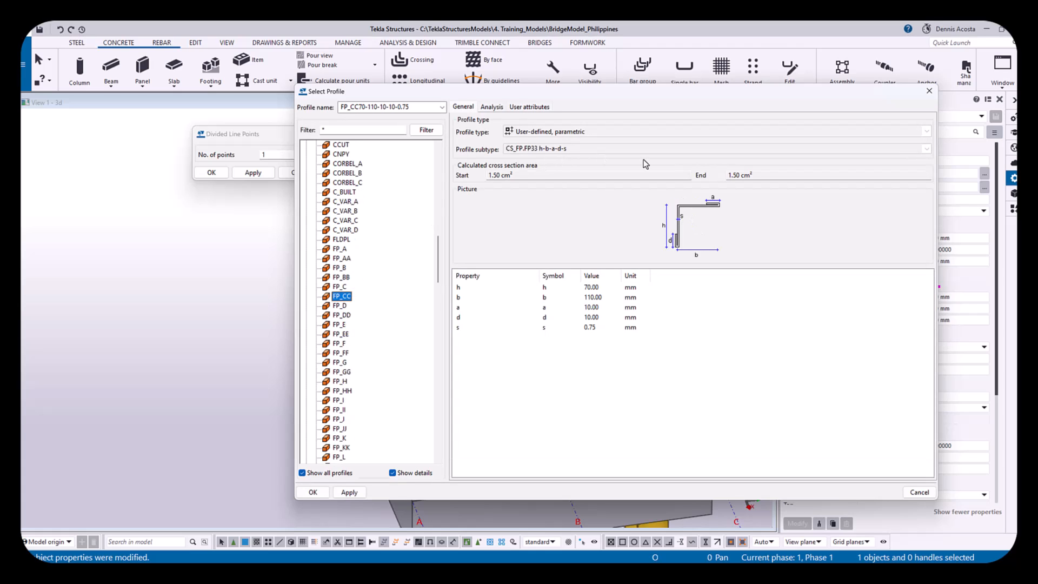
click(929, 90)
Delete the tapered elliptical beam on top of the PR1 pier
right_click(470, 214)
click(494, 218)
scroll(525, 319, up, 2)
ctrl+middle_drag(526, 319, 573, 374)
click(471, 180)
click(488, 241)
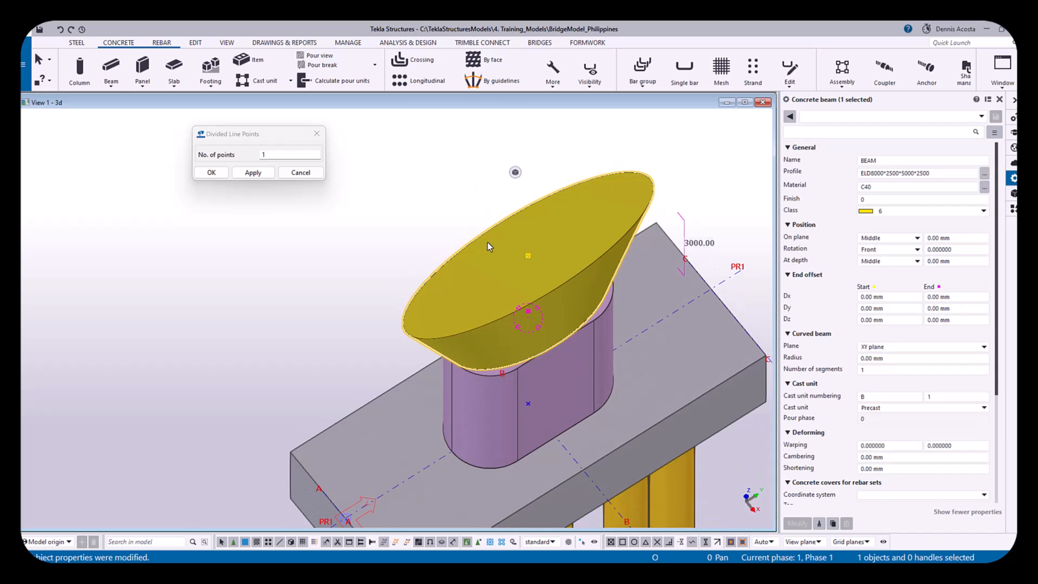
key(Delete)
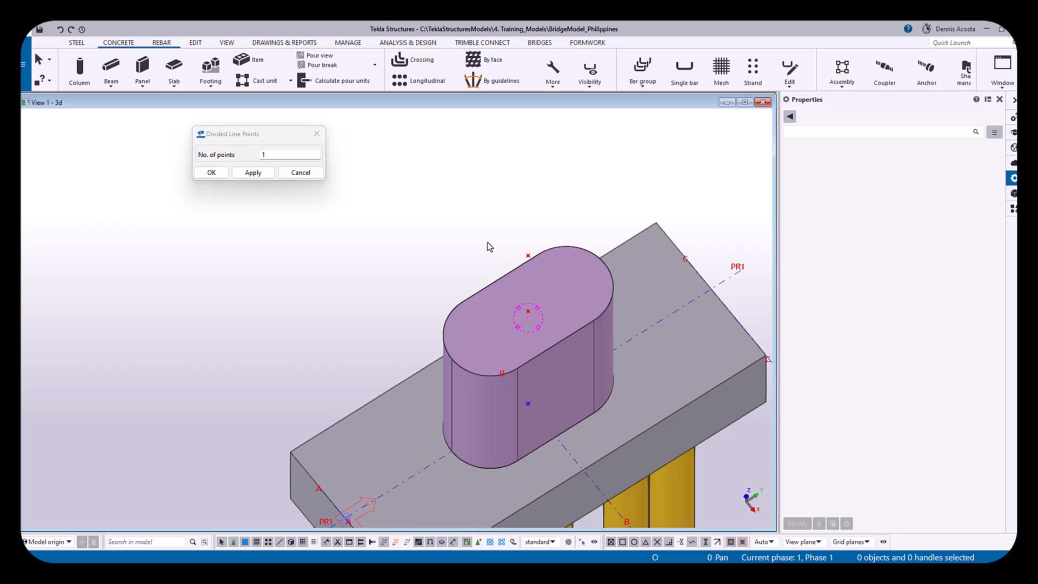
Dismiss the divided line point settings and delete the other tapered elliptical part standing on grid line B between PR1 and PR2
click(317, 133)
middle_drag(483, 274, 413, 209)
scroll(411, 265, down, 2)
ctrl+middle_drag(437, 331, 392, 287)
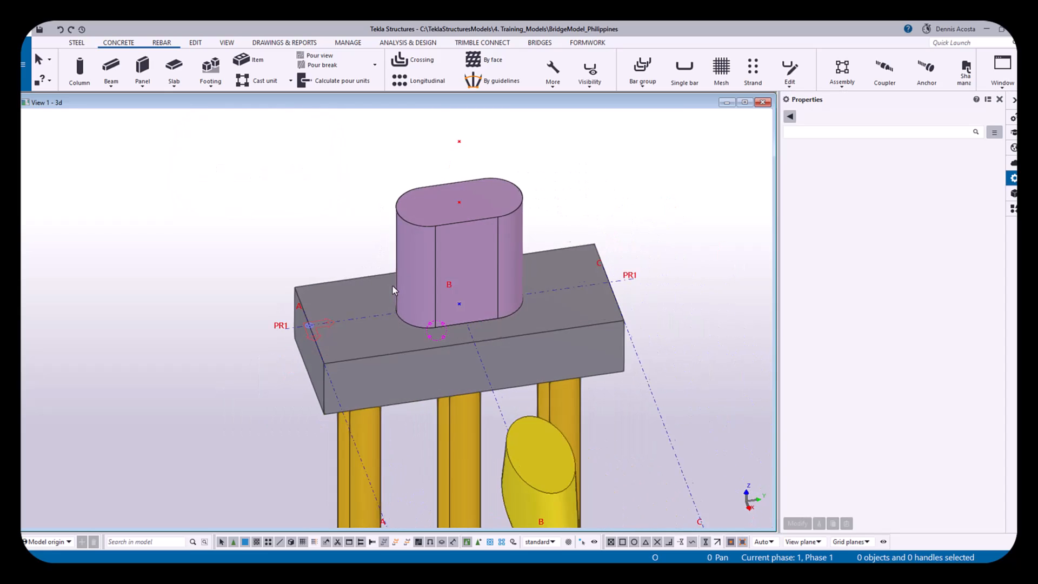
click(570, 475)
key(Delete)
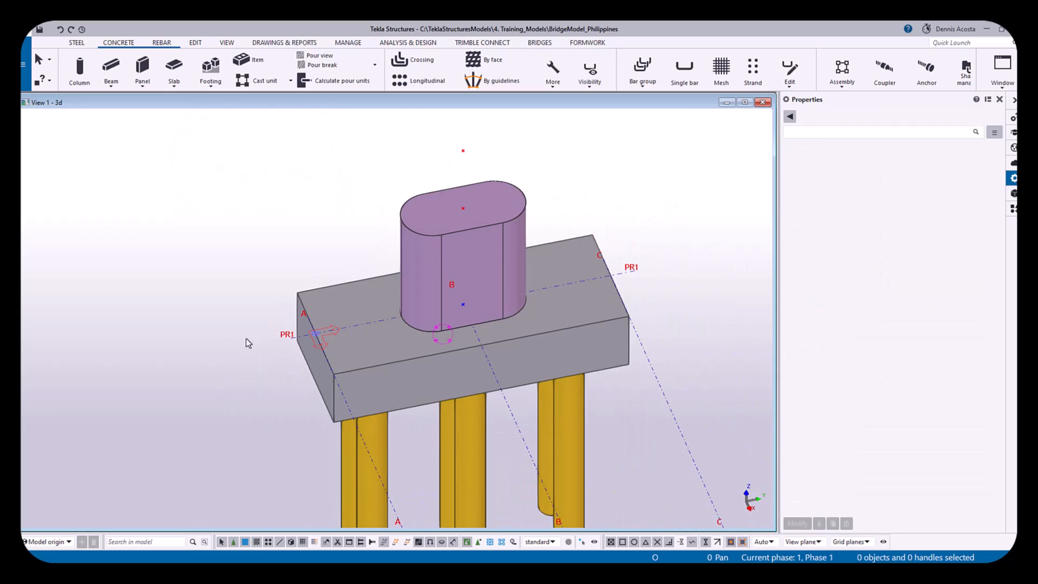
Start defining a custom cross section in the sketch editor and widen its sketch view
click(23, 64)
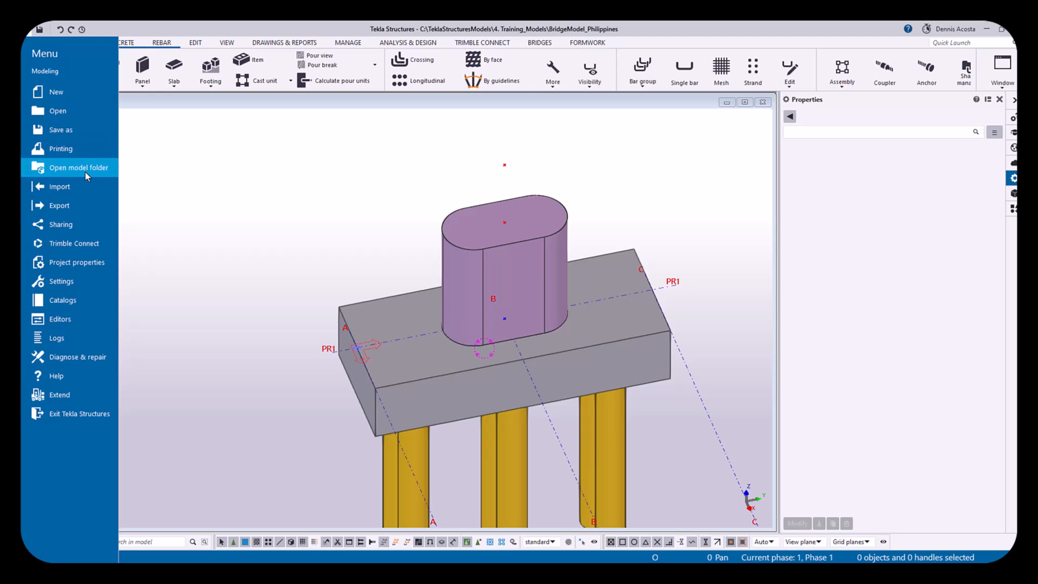
click(90, 298)
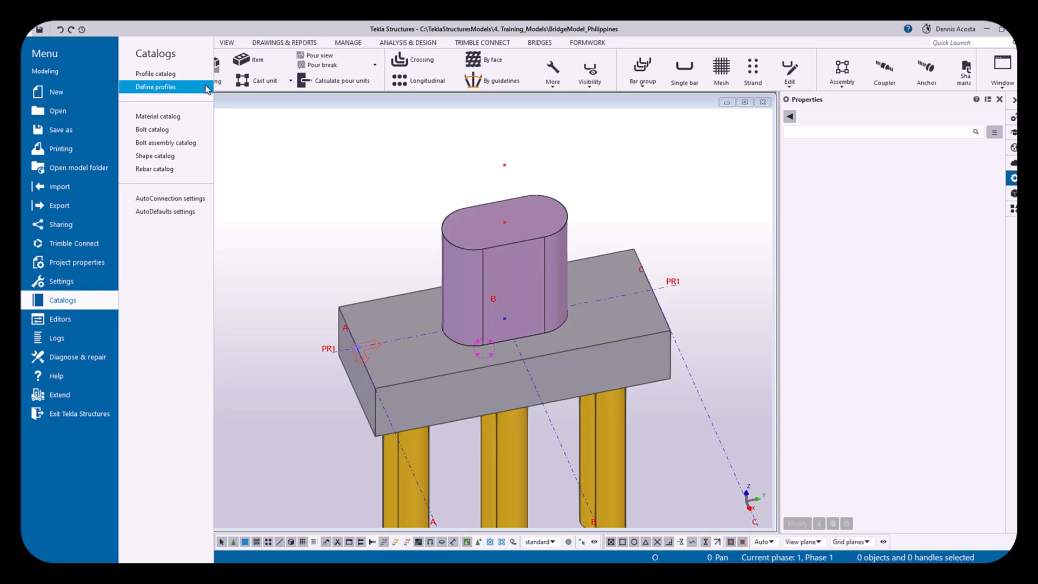
click(170, 92)
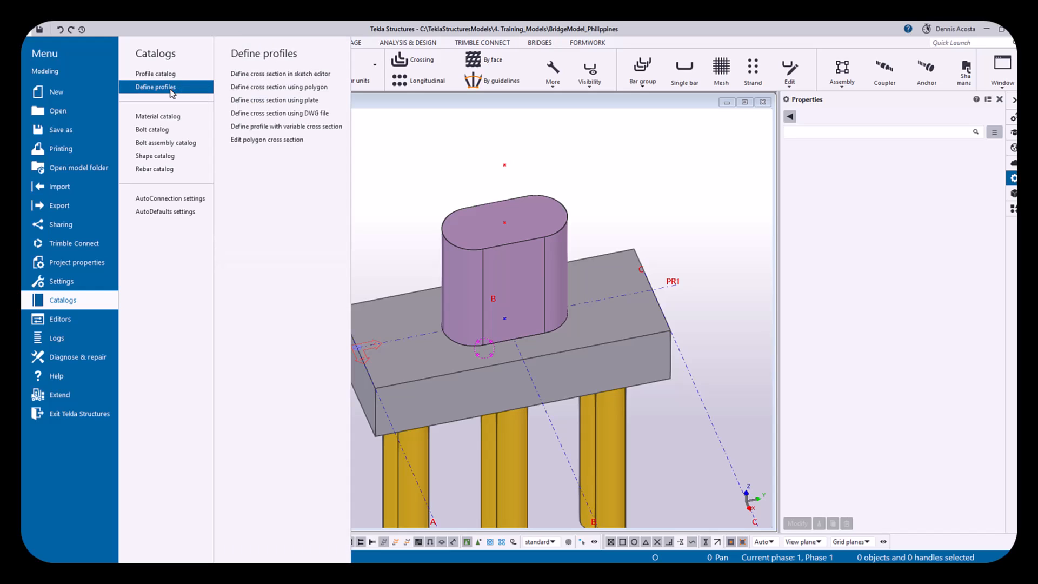
click(265, 74)
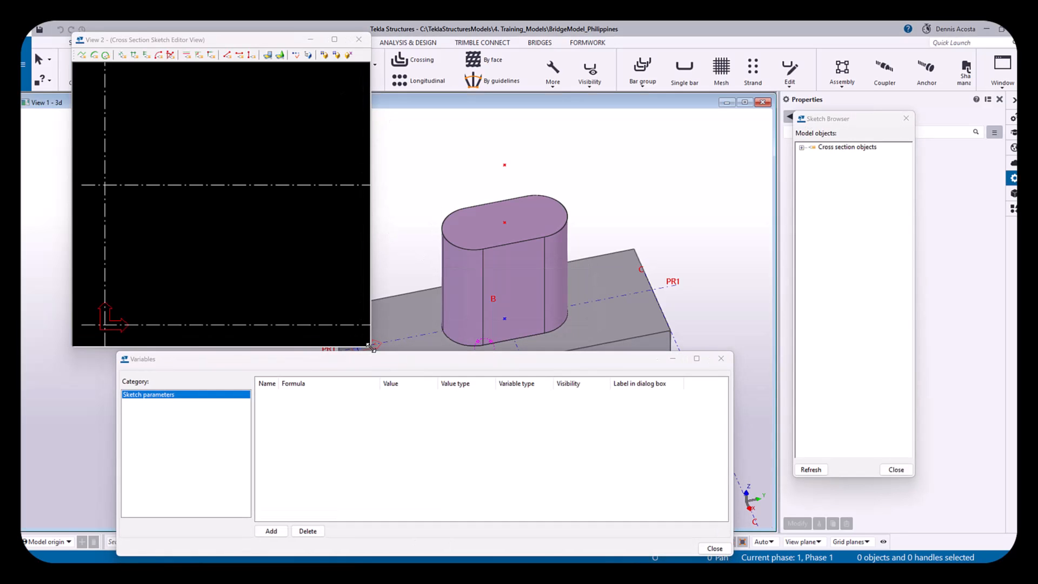
drag(371, 348, 708, 346)
mouse_move(398, 245)
middle_down()
mouse_move(410, 230)
mouse_move(404, 174)
middle_up()
scroll(409, 224, up, 2)
scroll(395, 210, down, 2)
middle_drag(404, 211, 404, 259)
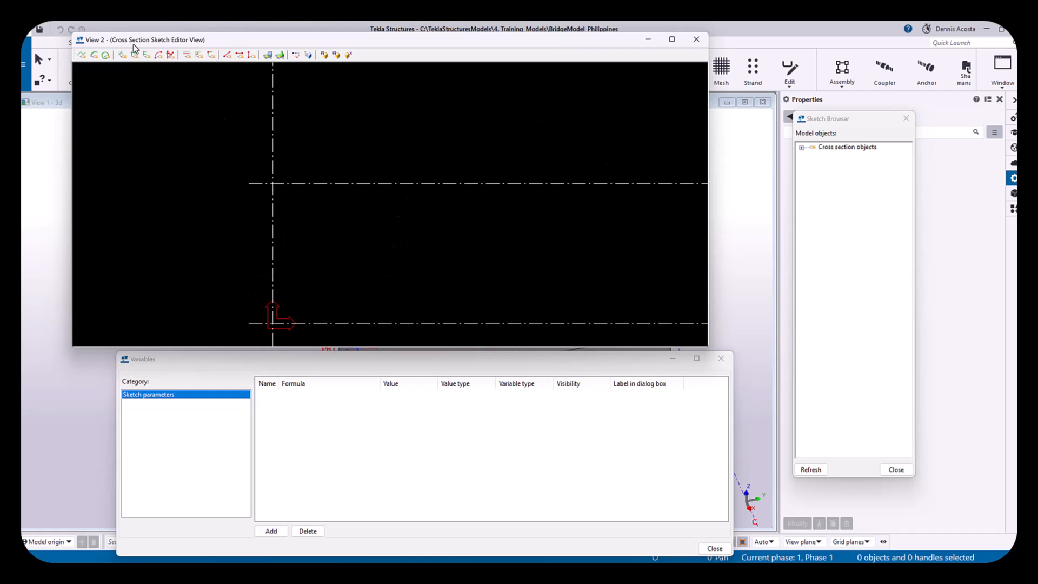
Sketch a rectangular polyline outline about 4800 mm wide and 2100 mm high beside the section origin
click(82, 54)
scroll(427, 236, up, 1)
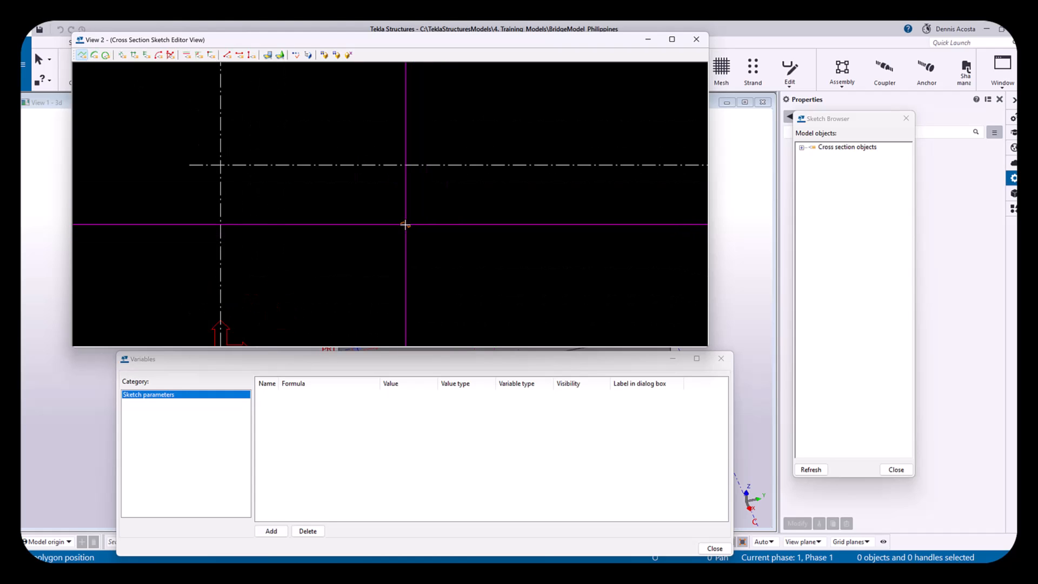
click(392, 214)
click(533, 214)
click(532, 281)
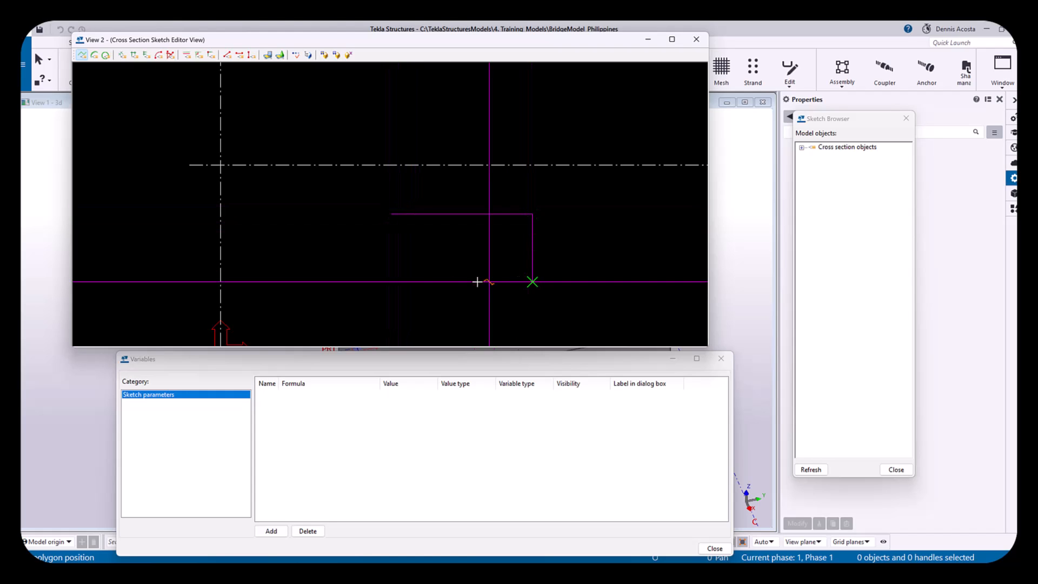
click(383, 286)
click(383, 217)
middle_click(376, 204)
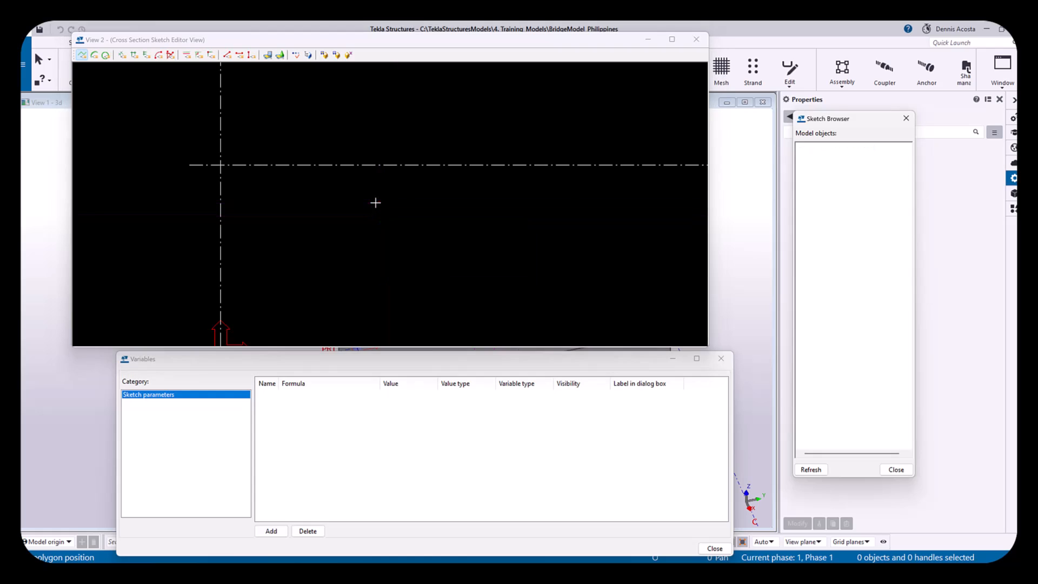
right_click(414, 190)
click(425, 198)
Join the open upper-left corner of the rectangle by making its two loose end points coincident
scroll(420, 230, up, 3)
scroll(423, 236, up, 1)
middle_drag(424, 239, 381, 223)
click(211, 55)
click(313, 186)
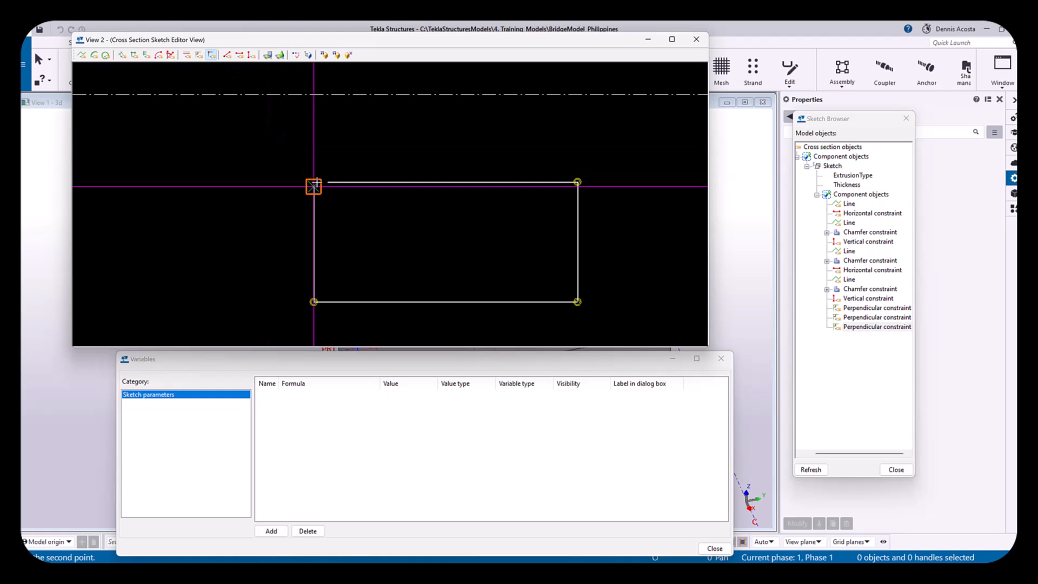
click(327, 181)
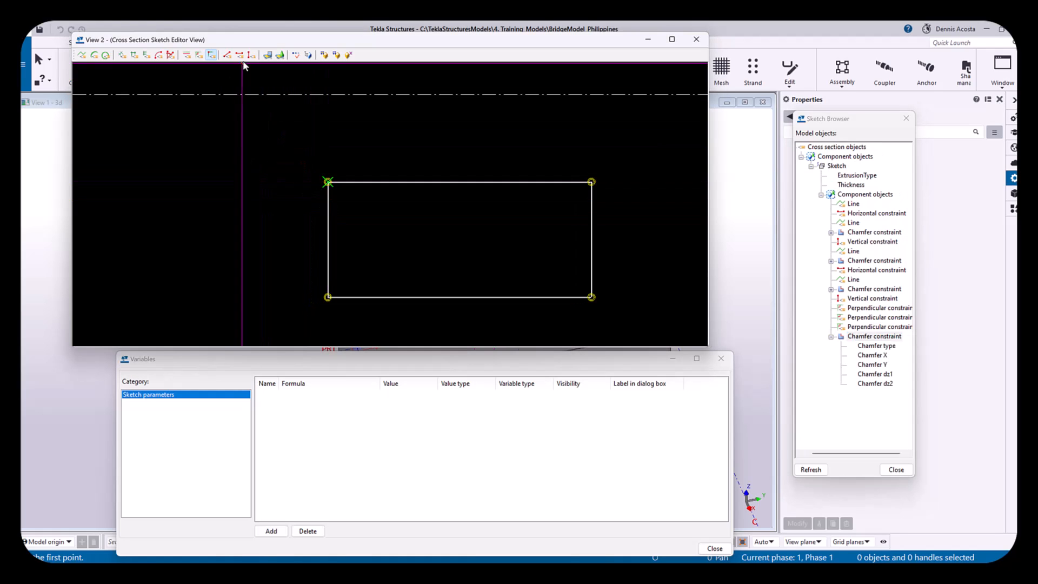
key(Escape)
Apply horizontal constraints to the rectangle's upper and lower edges and vertical constraints to its two side edges
click(451, 183)
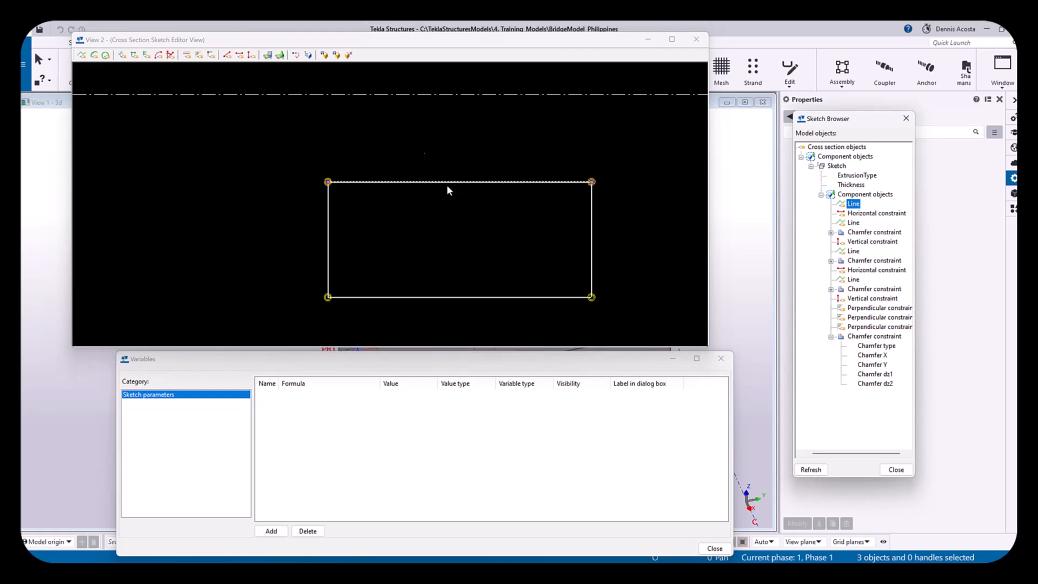
click(297, 142)
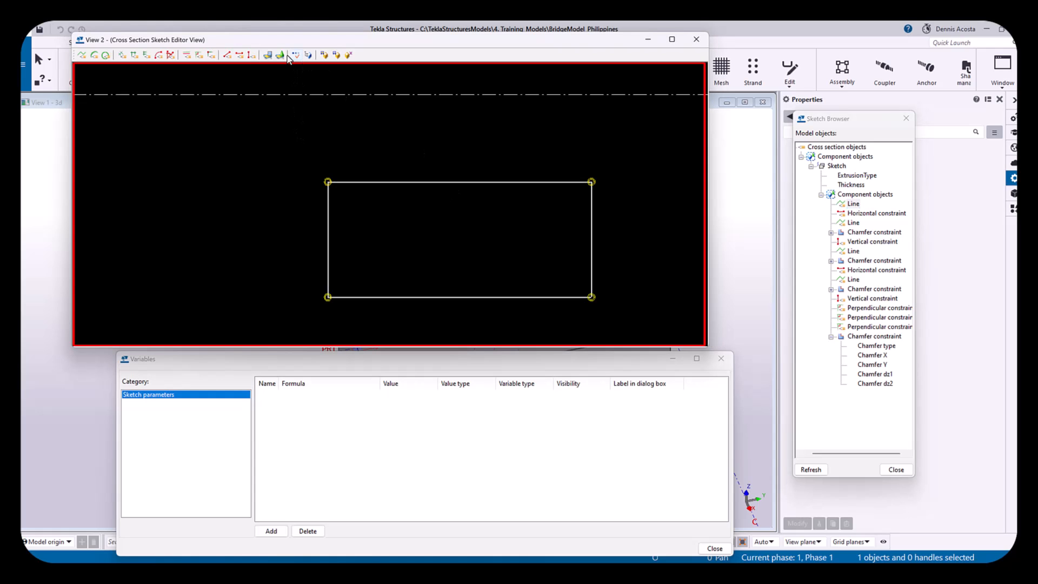
click(463, 182)
click(471, 299)
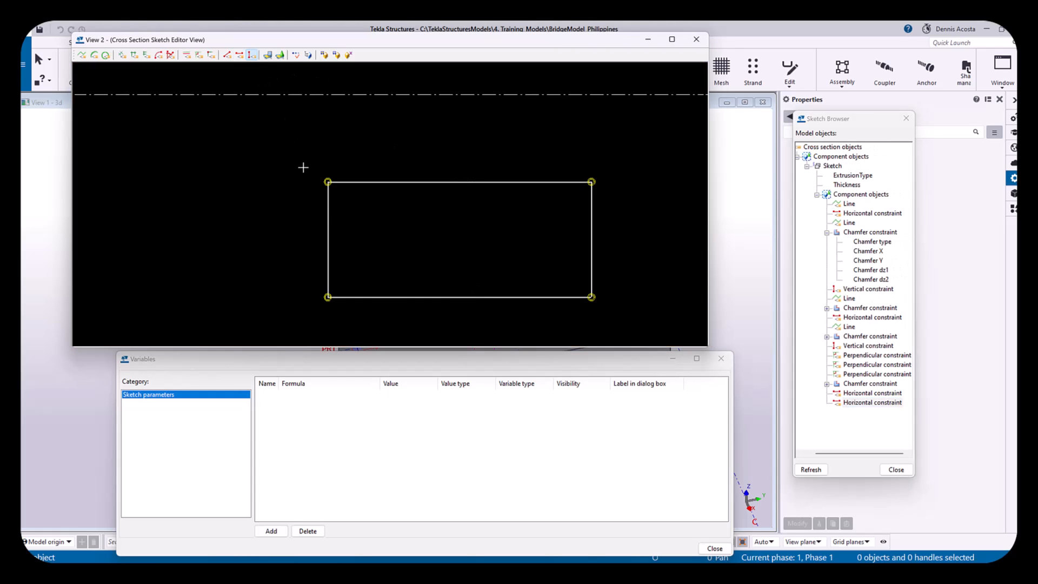
click(592, 245)
right_click(503, 144)
click(531, 153)
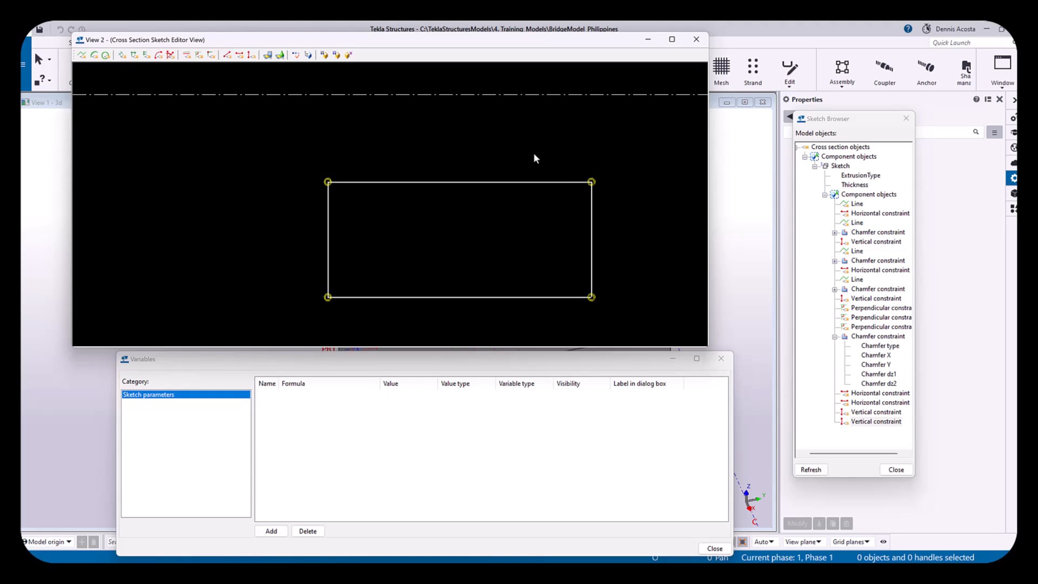
Add a horizontal distance between the rectangle's two upper corners and set its formula to 5000
scroll(487, 241, down, 3)
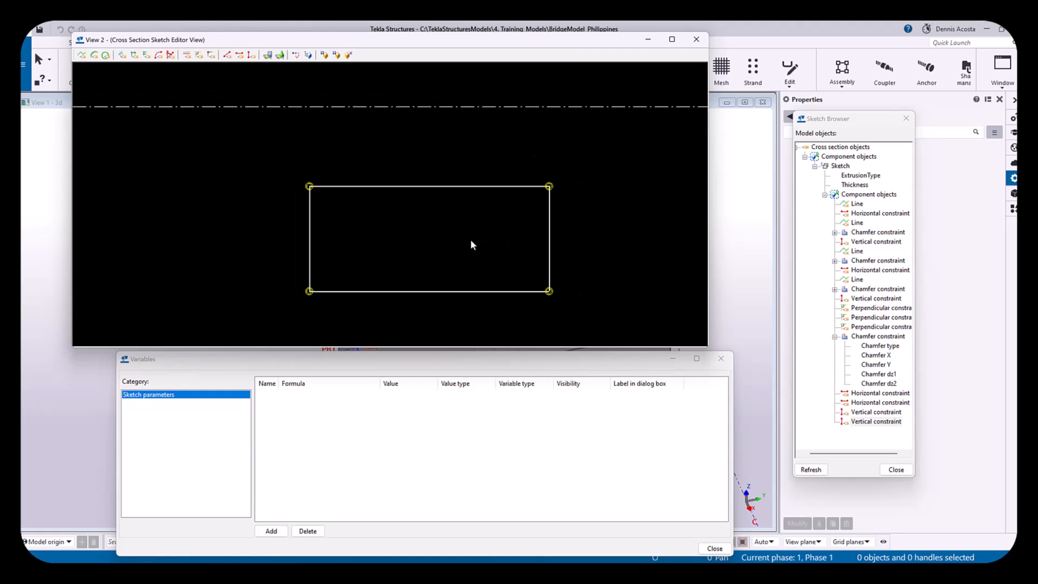
click(134, 55)
click(338, 196)
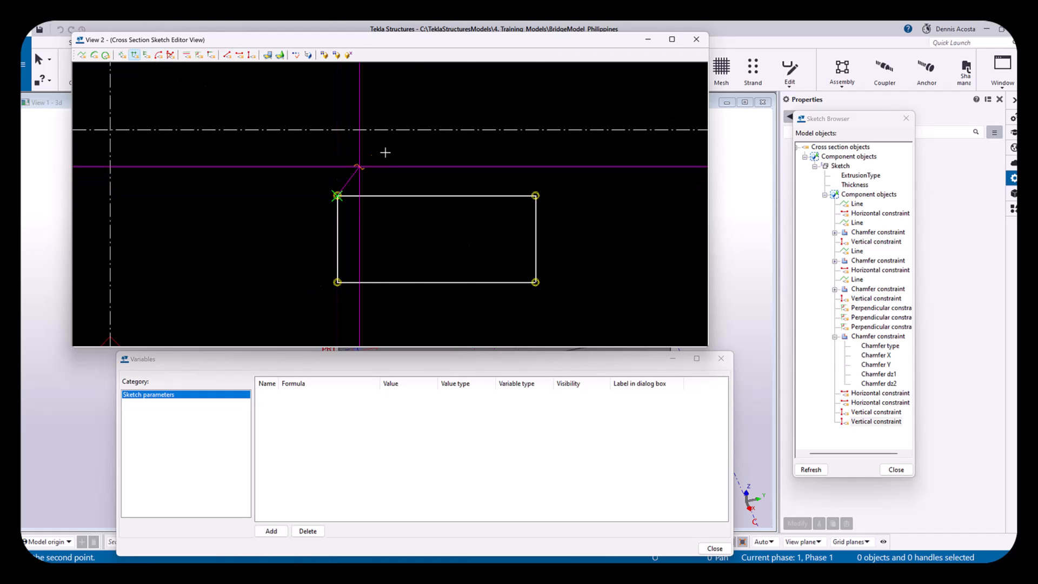
click(535, 195)
click(475, 153)
right_click(478, 170)
click(512, 177)
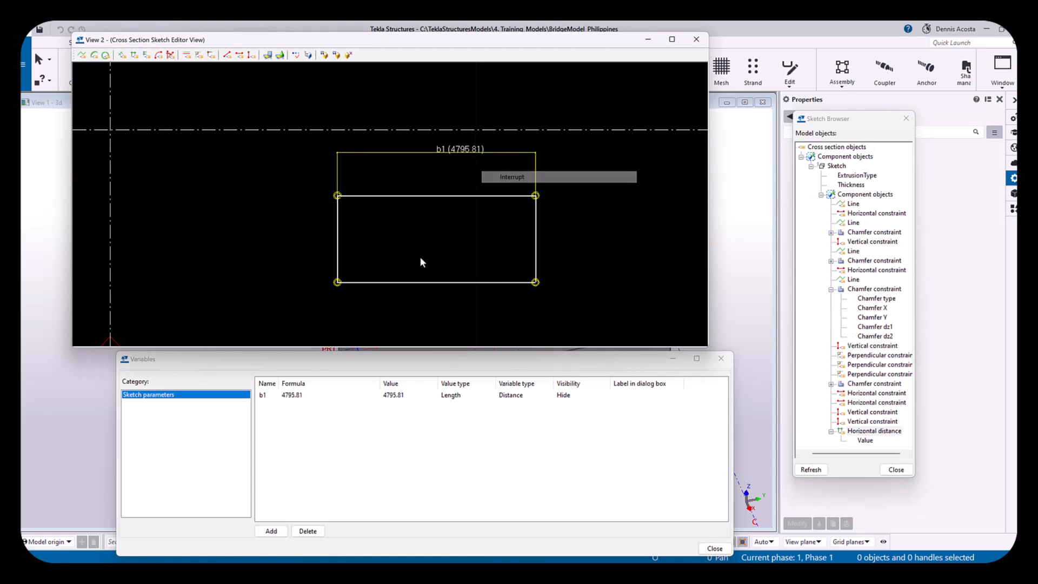
double_click(298, 395)
text(5000)
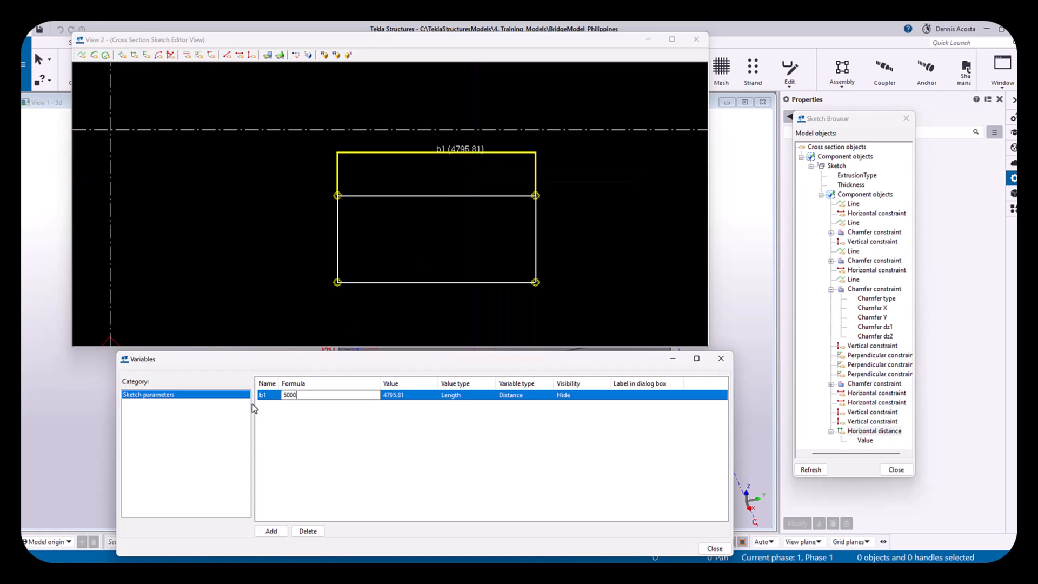
key(Return)
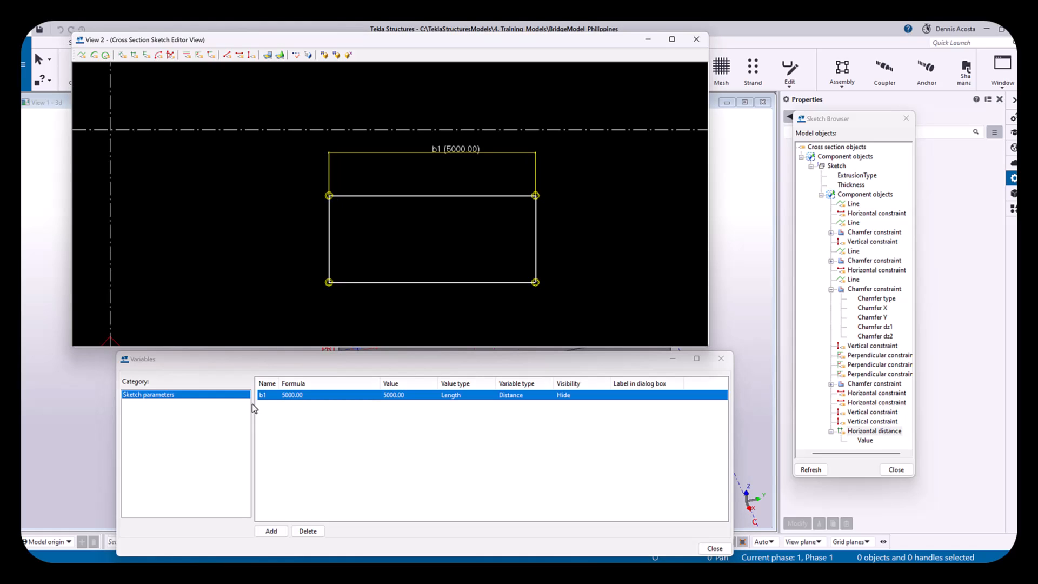
Add a vertical distance between the corners of the rectangle's left edge and set its formula to 2500
click(146, 55)
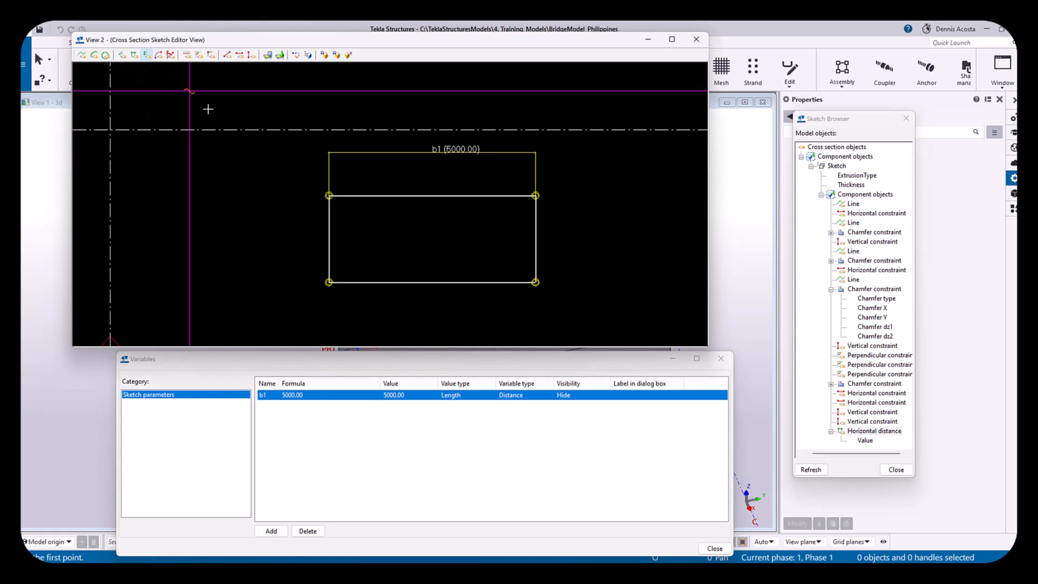
click(329, 195)
click(329, 282)
key(Escape)
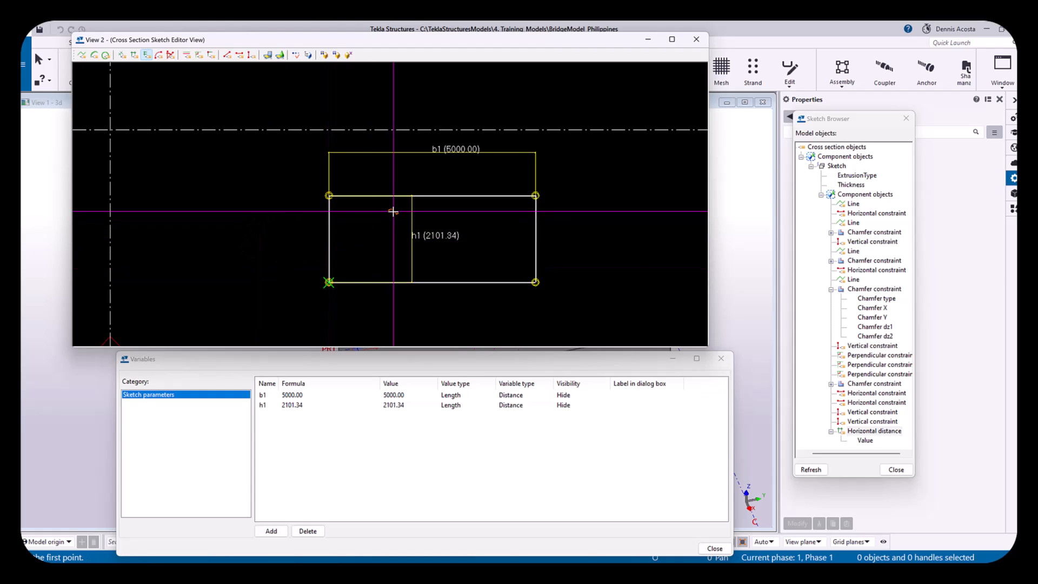
click(297, 406)
double_click(304, 405)
text(2500)
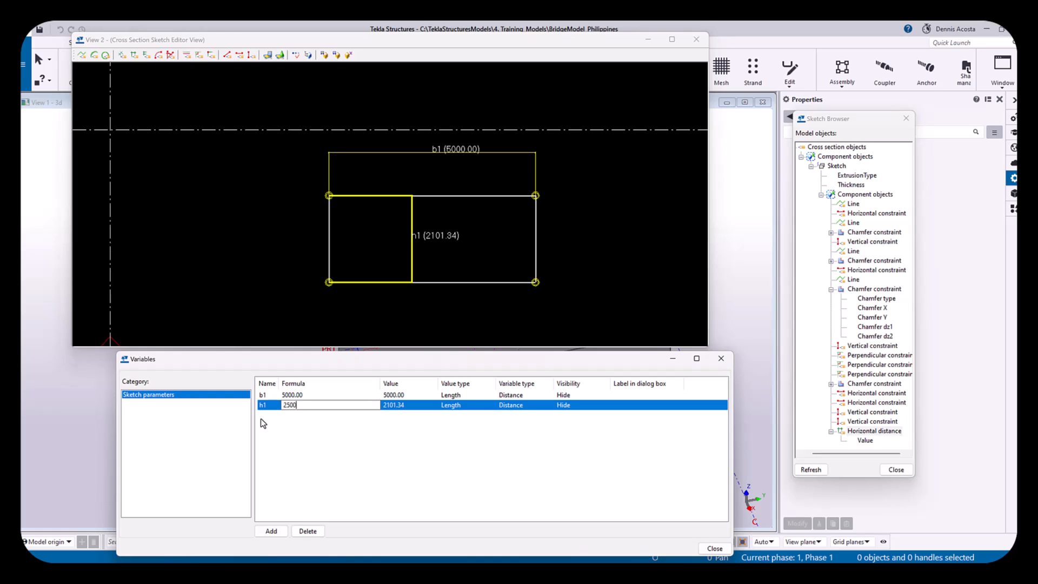
key(Return)
Set the visibility of both distance variables, b1 and h1, to Show
click(565, 395)
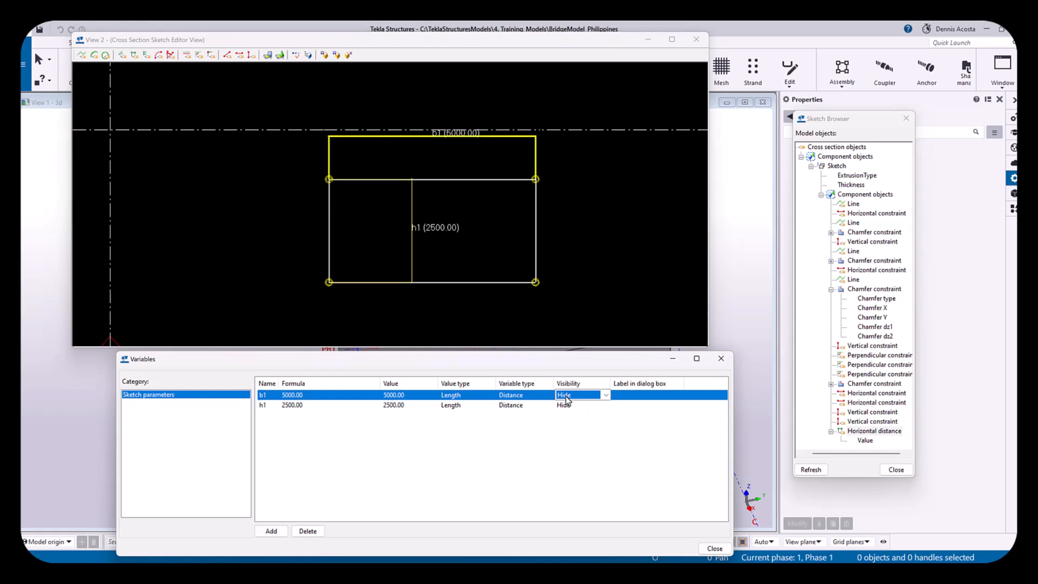
key(s)
key(Return)
click(568, 407)
key(s)
key(Return)
Round the rectangle's upper-left corner with the convex arc chamfer type and an x value of 1250
click(329, 179)
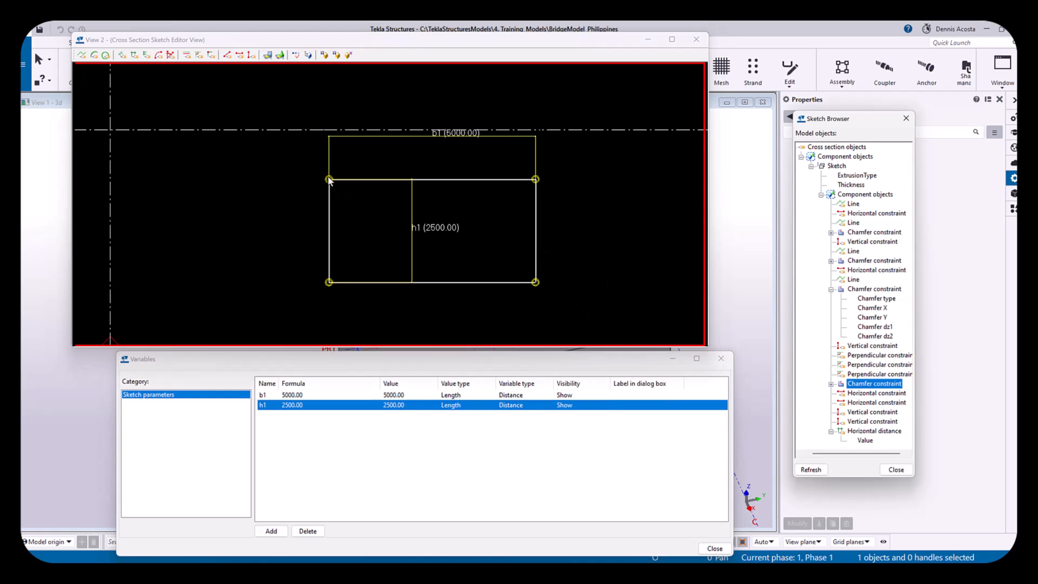
double_click(329, 179)
drag(733, 399, 699, 179)
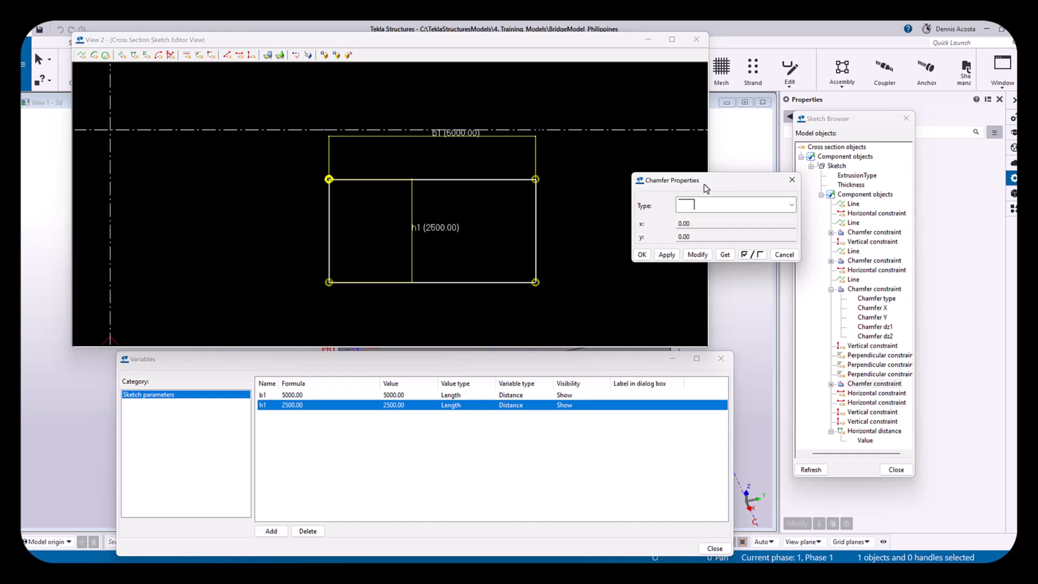
click(715, 210)
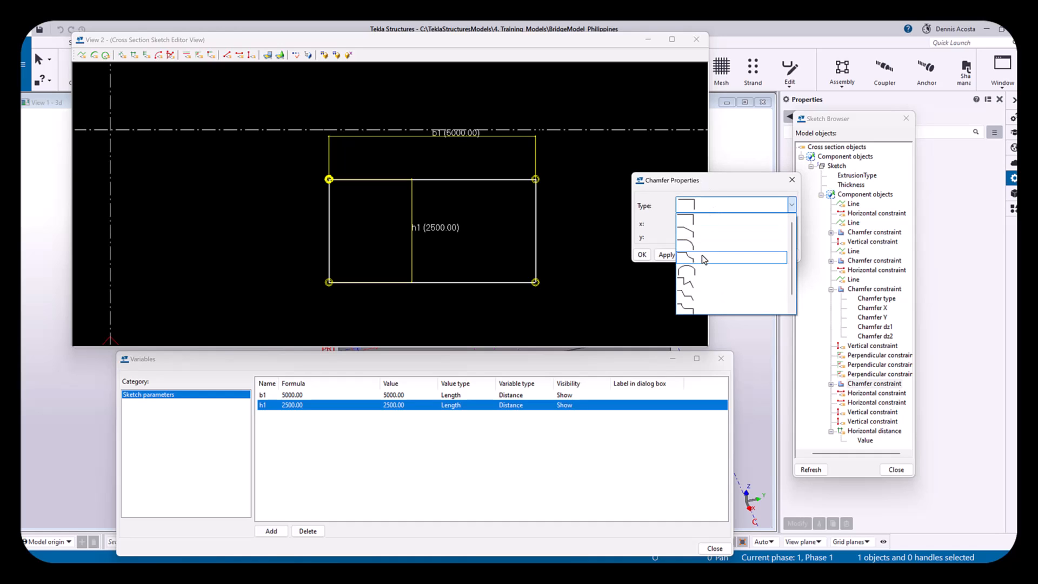
click(701, 243)
double_click(709, 224)
text(12580)
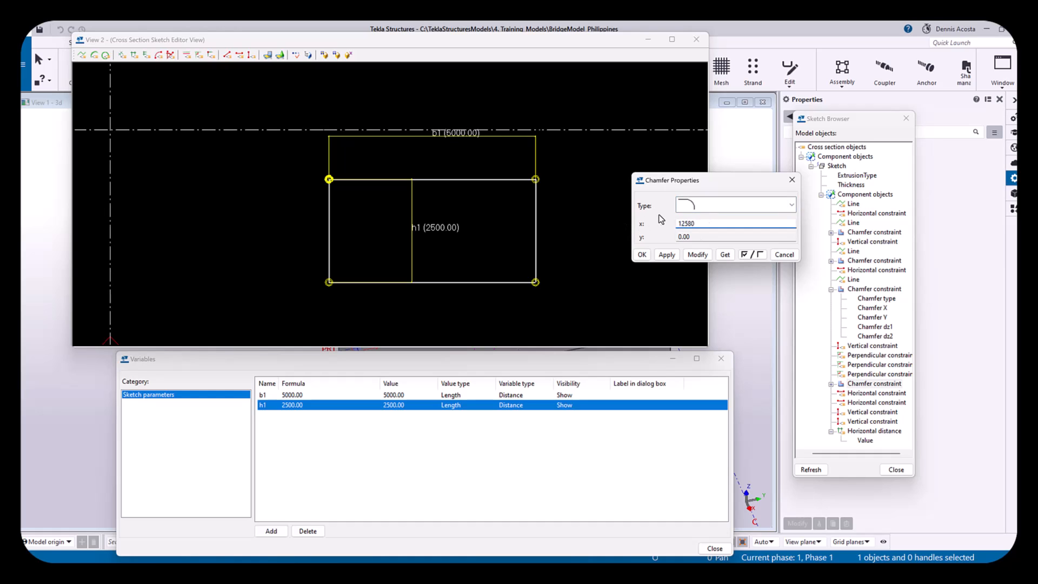
key(BackSpace)
key(BackSpace)
drag(739, 185, 851, 195)
click(810, 264)
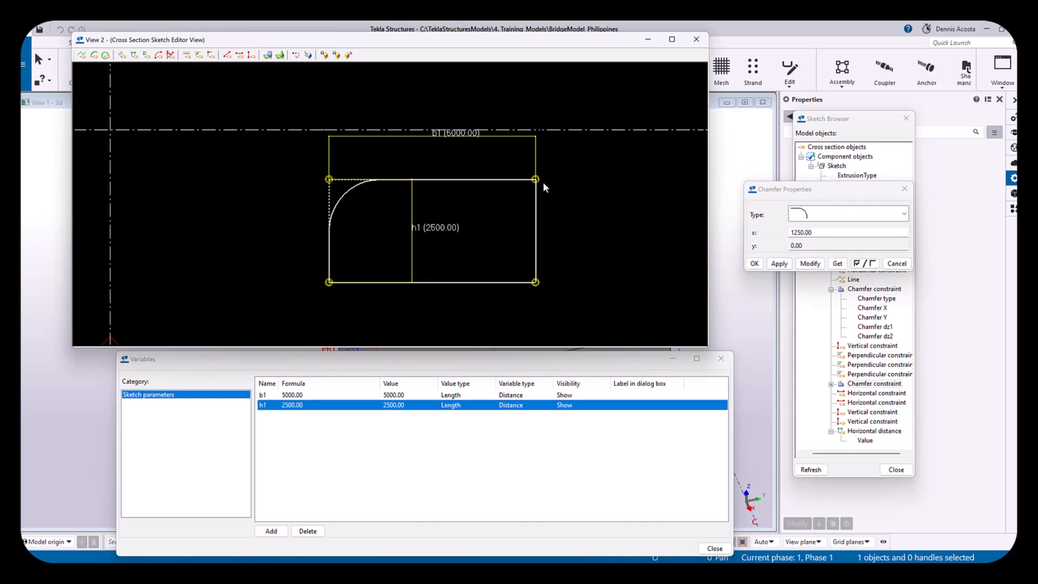
Apply the same 1250 mm rounded chamfer to the other three corners of the rectangle
click(541, 177)
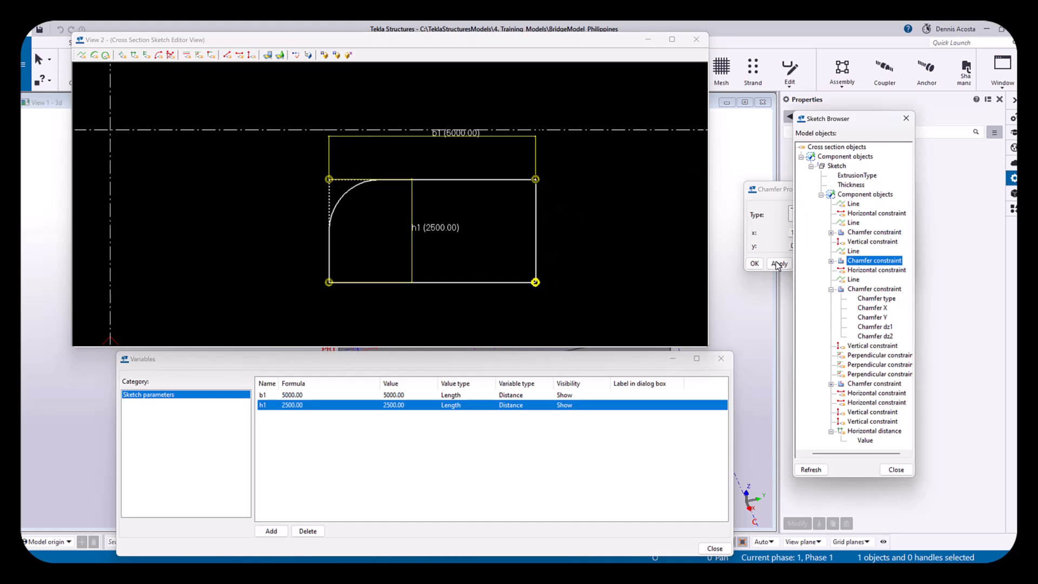
drag(770, 187, 711, 204)
click(753, 281)
click(452, 316)
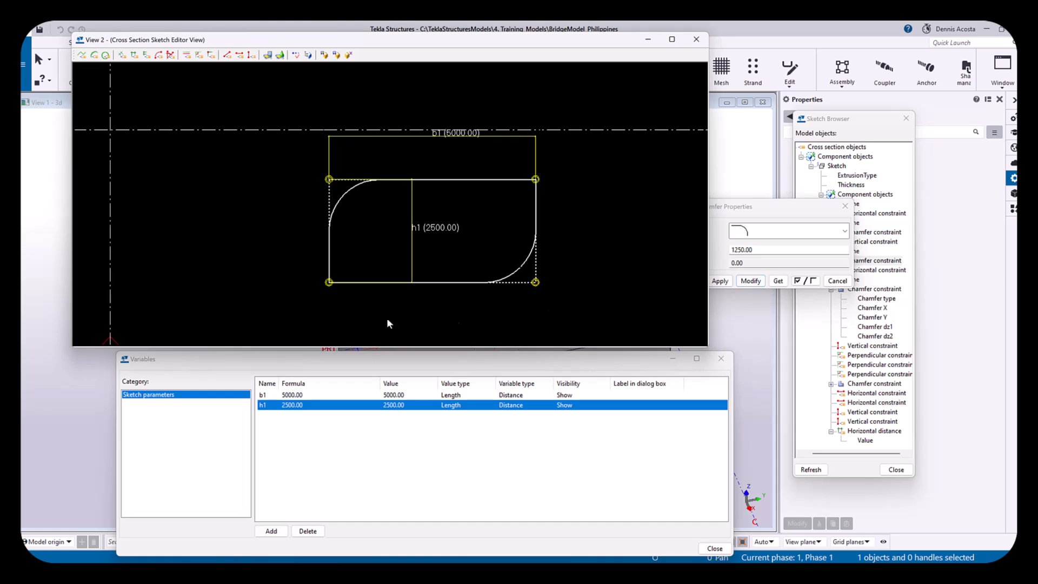
click(536, 180)
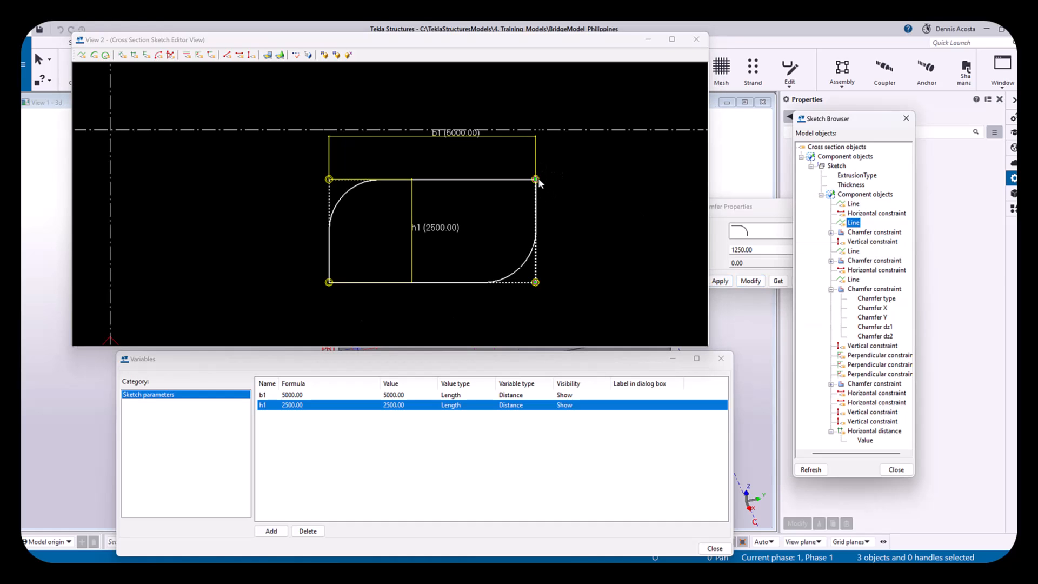
click(538, 177)
click(751, 281)
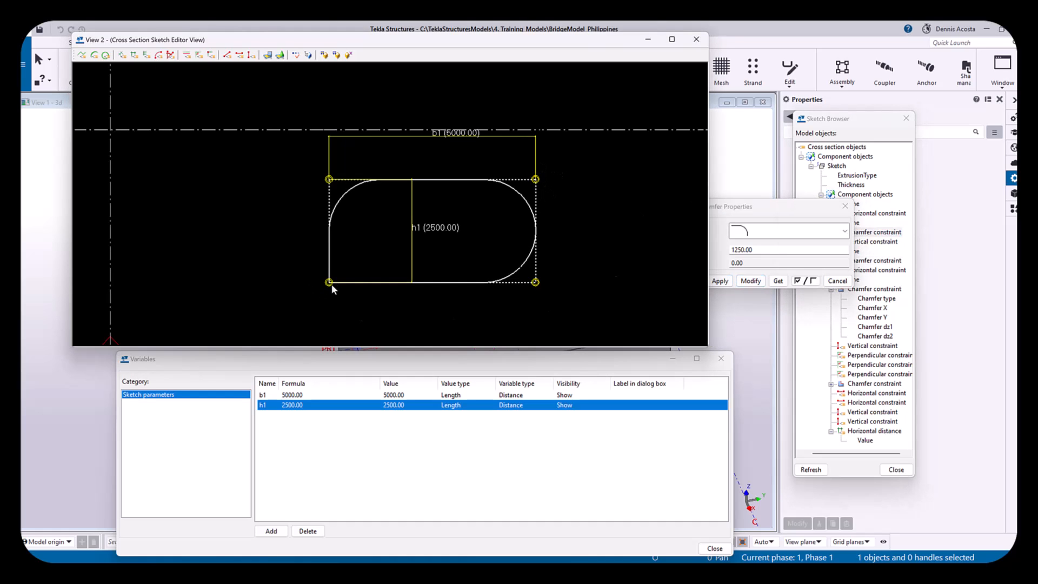
click(329, 283)
click(751, 281)
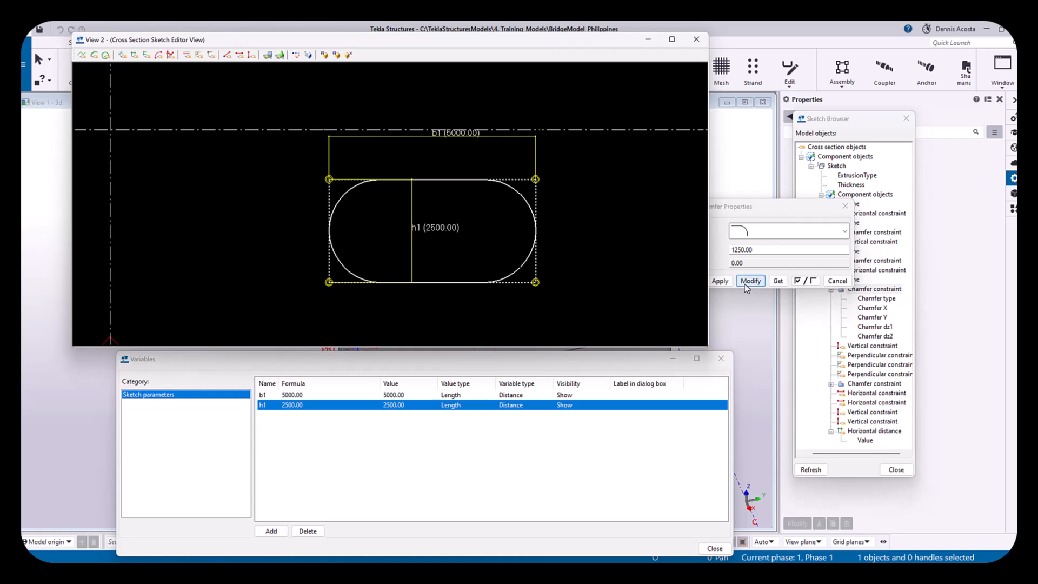
Save the sketched cross section as a user profile with the prefix PR
middle_drag(565, 239, 511, 212)
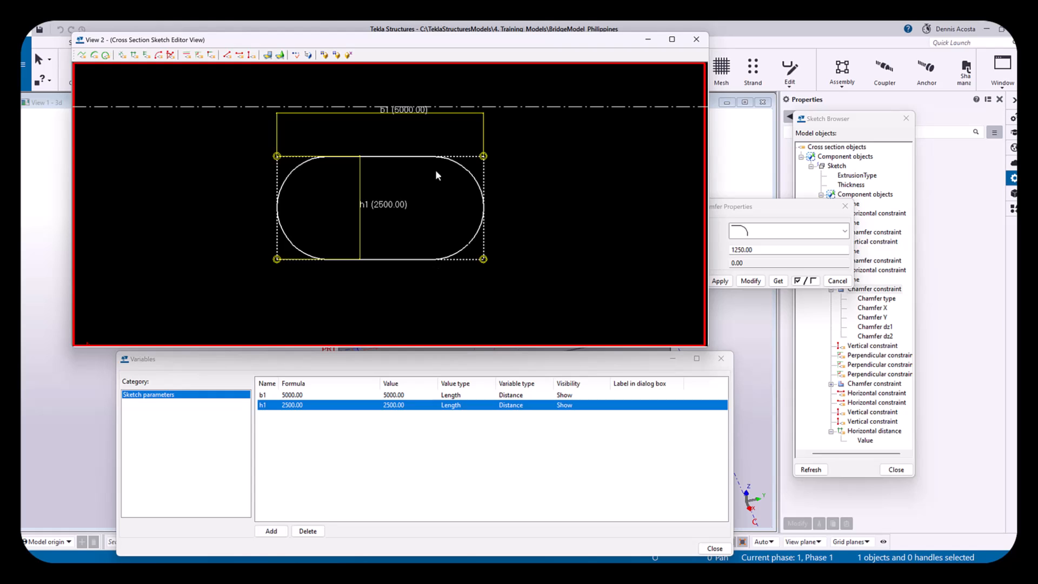
click(349, 55)
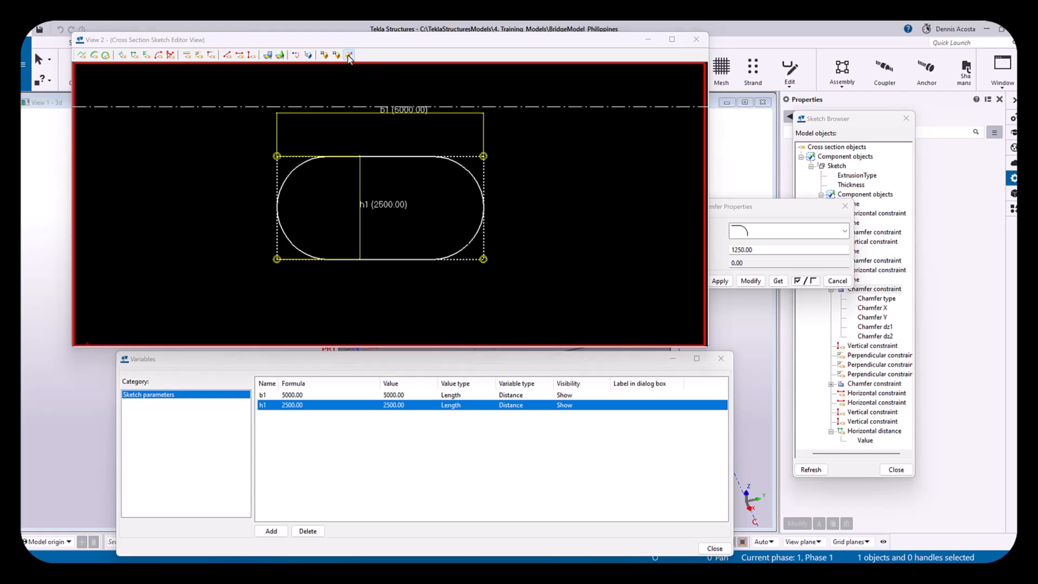
click(475, 321)
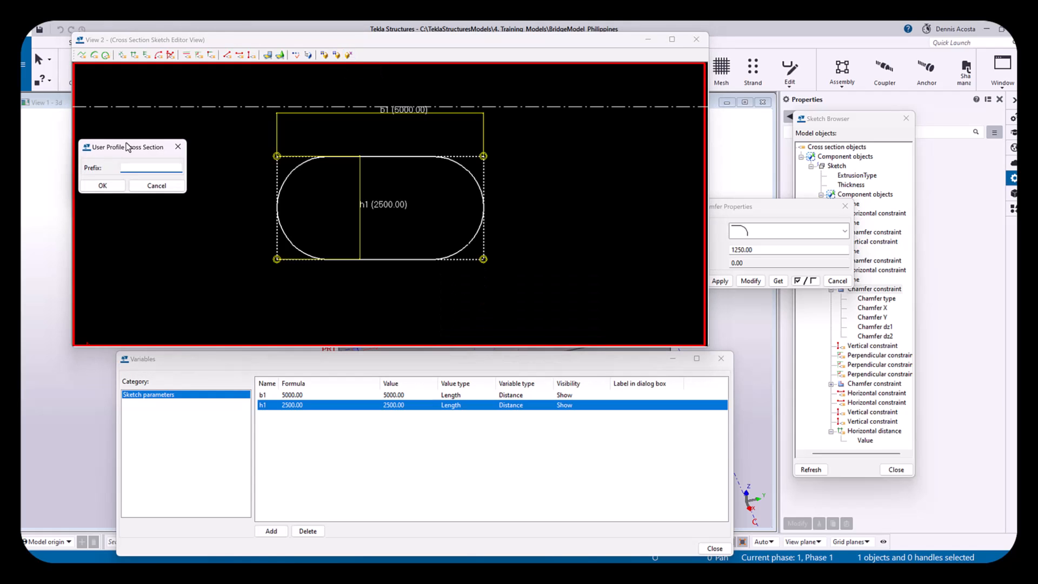
drag(133, 149, 508, 292)
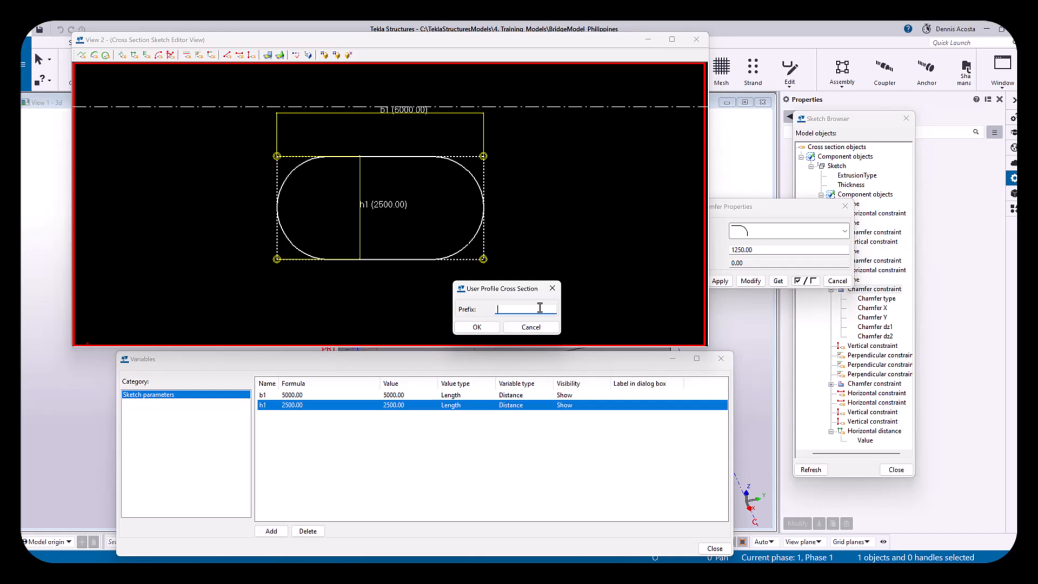
text(PR)
click(477, 327)
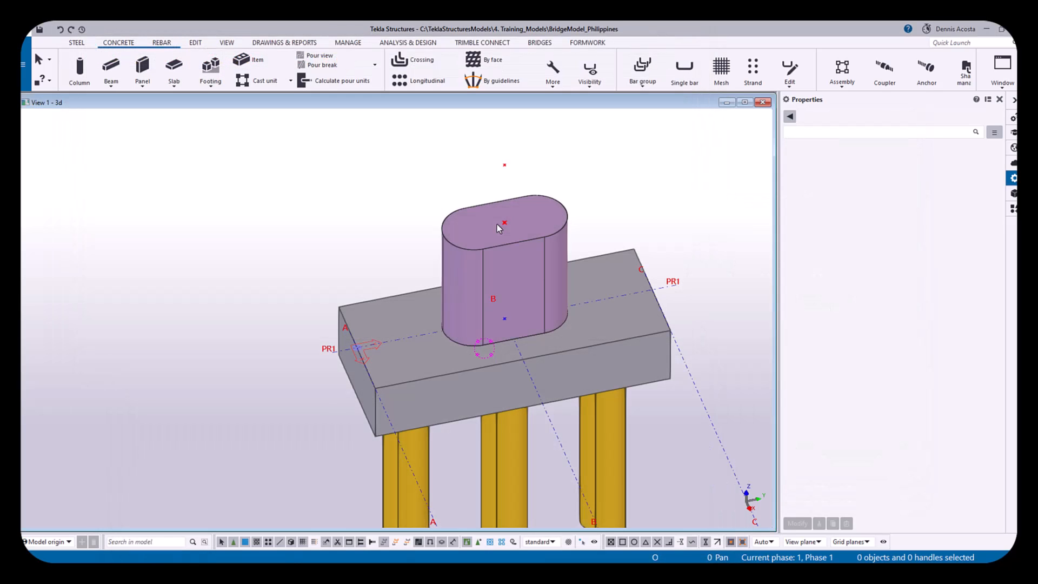
Bring the chamfered pile cap at grid line PR2 into view
scroll(497, 223, down, 5)
middle_drag(531, 274, 309, 262)
scroll(310, 309, down, 1)
middle_drag(344, 374, 350, 211)
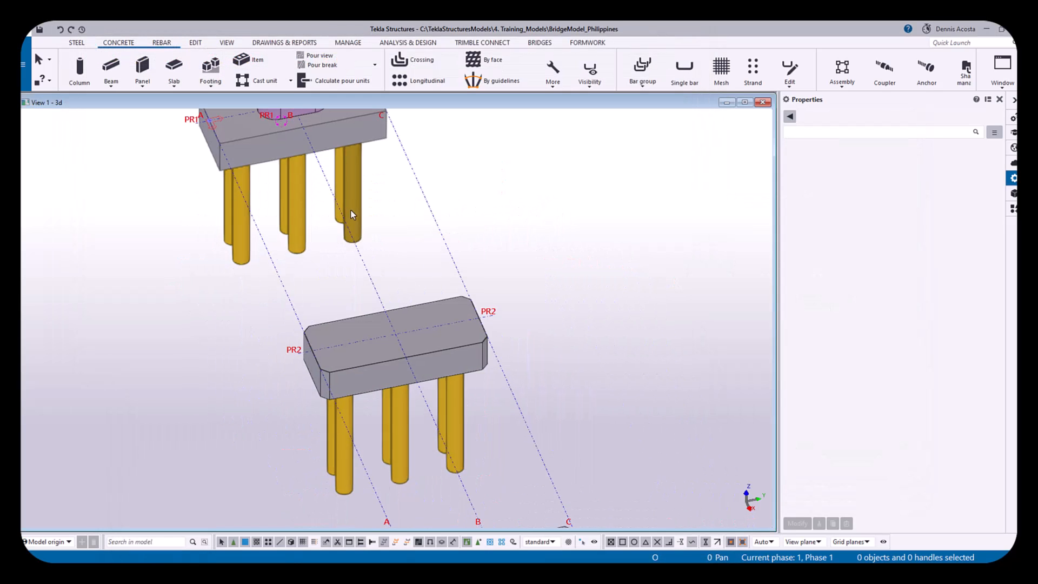
click(109, 67)
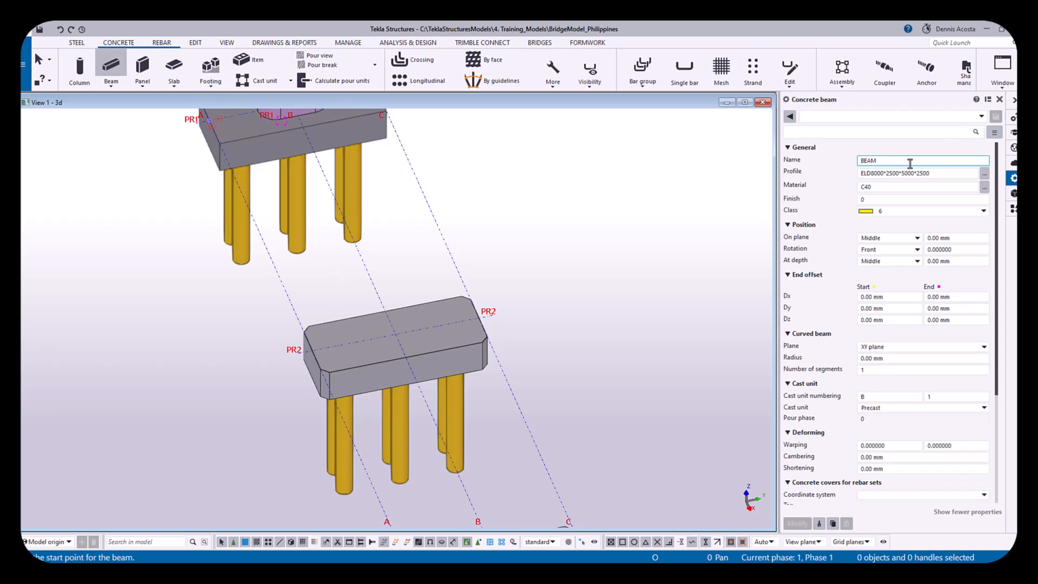
right_click(505, 162)
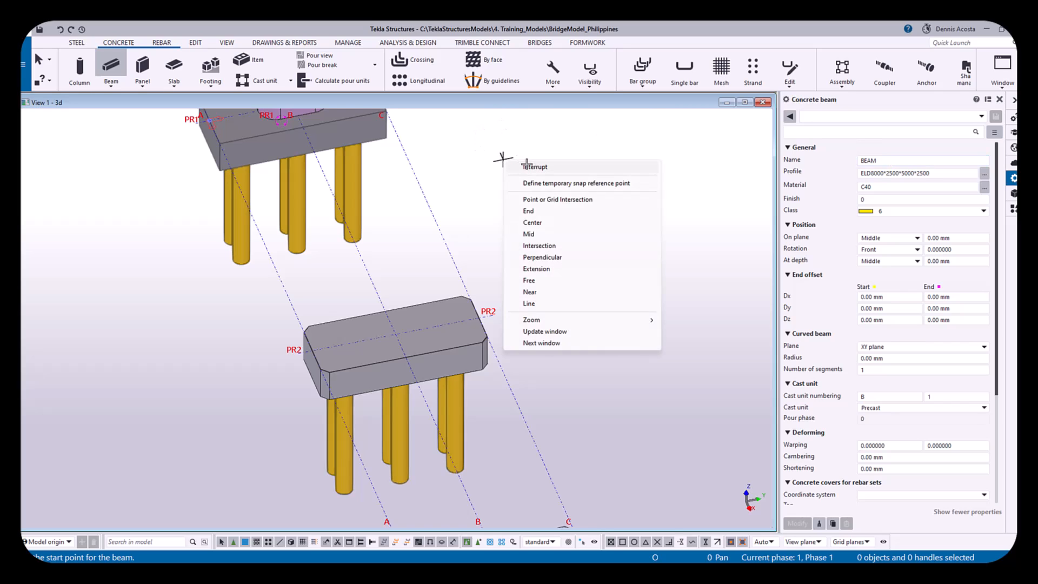
click(533, 165)
Start a concrete column with the name PIER and the custom profile PR5000*2500
click(78, 73)
double_click(881, 162)
text(PIER)
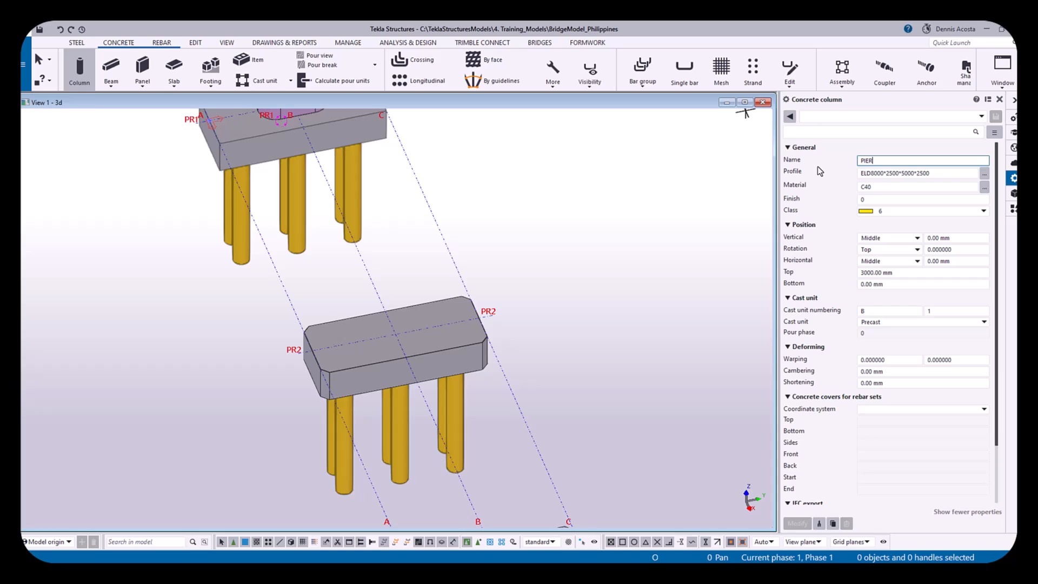
key(Tab)
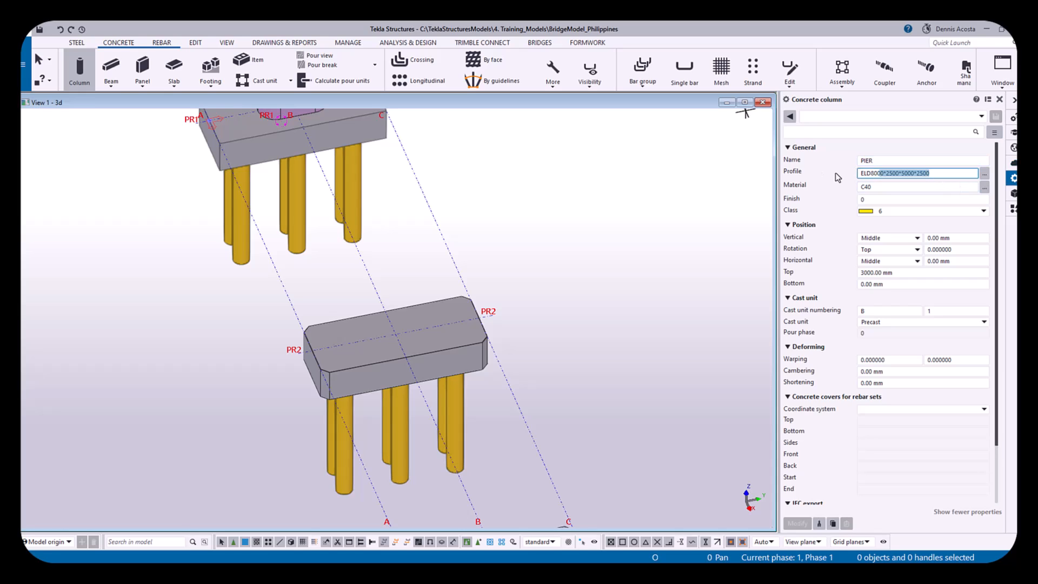
text(PR)
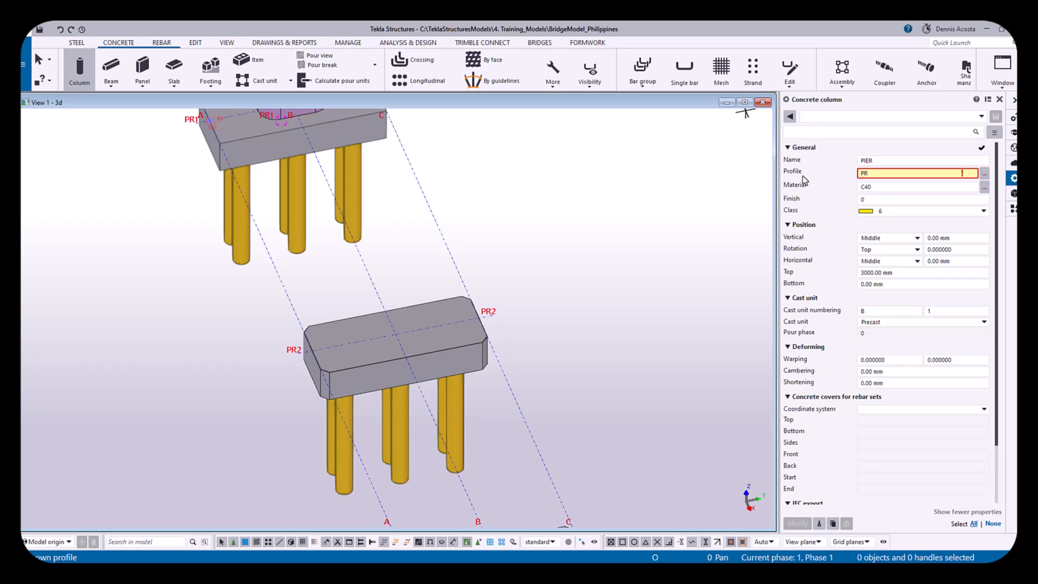
text(5000*2500)
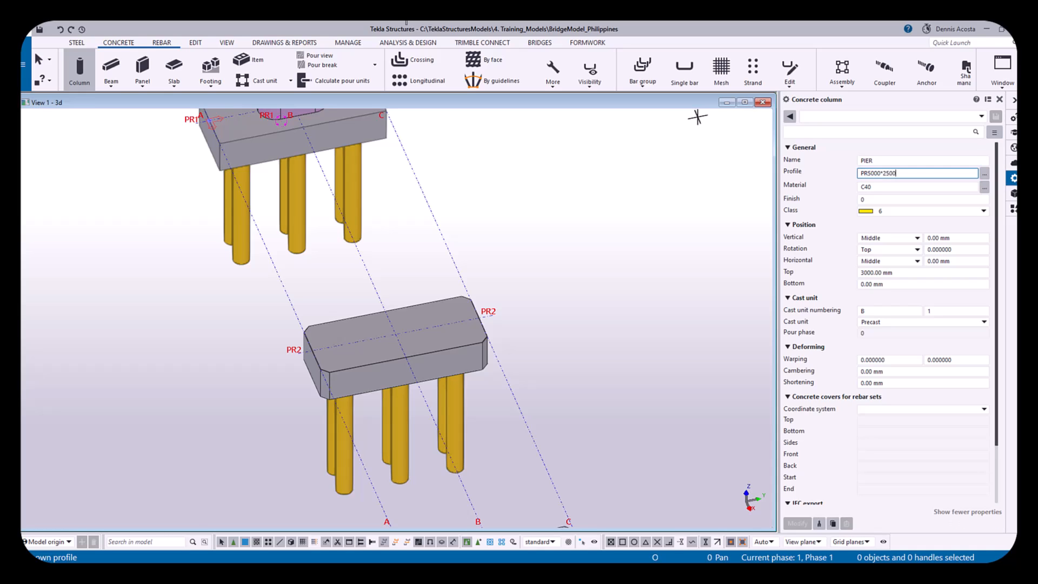
Set the column's top level to 5000 mm and place it on the pile cap where grid lines B and PR2 intersect
click(898, 274)
triple_click(897, 274)
text(5000)
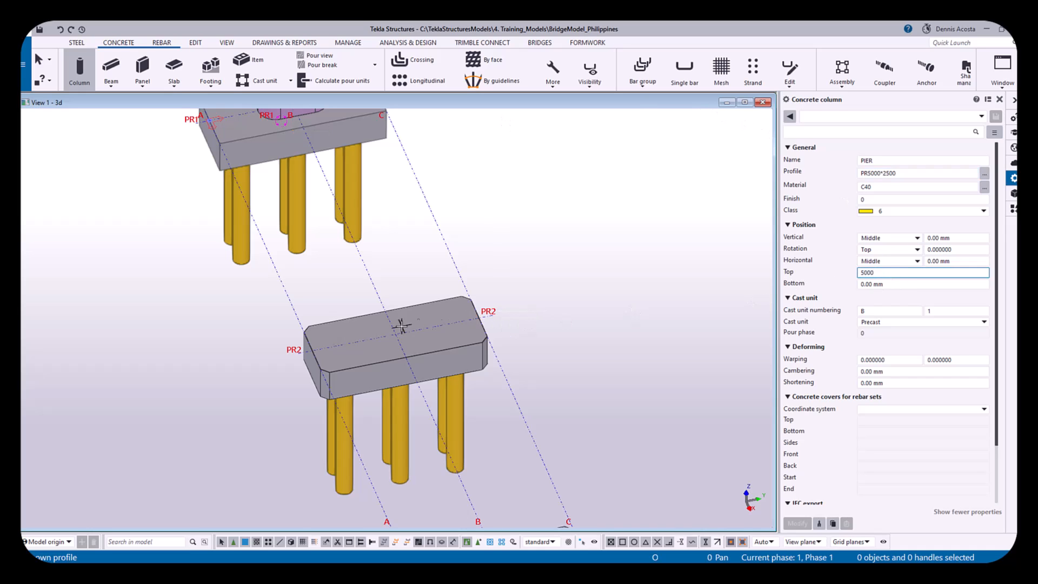
click(396, 335)
right_click(441, 239)
click(458, 251)
Change the class of the new pier on the PR2 pile cap to 12
scroll(516, 287, up, 4)
ctrl+middle_drag(466, 331, 718, 301)
scroll(531, 292, down, 2)
ctrl+middle_drag(650, 307, 472, 307)
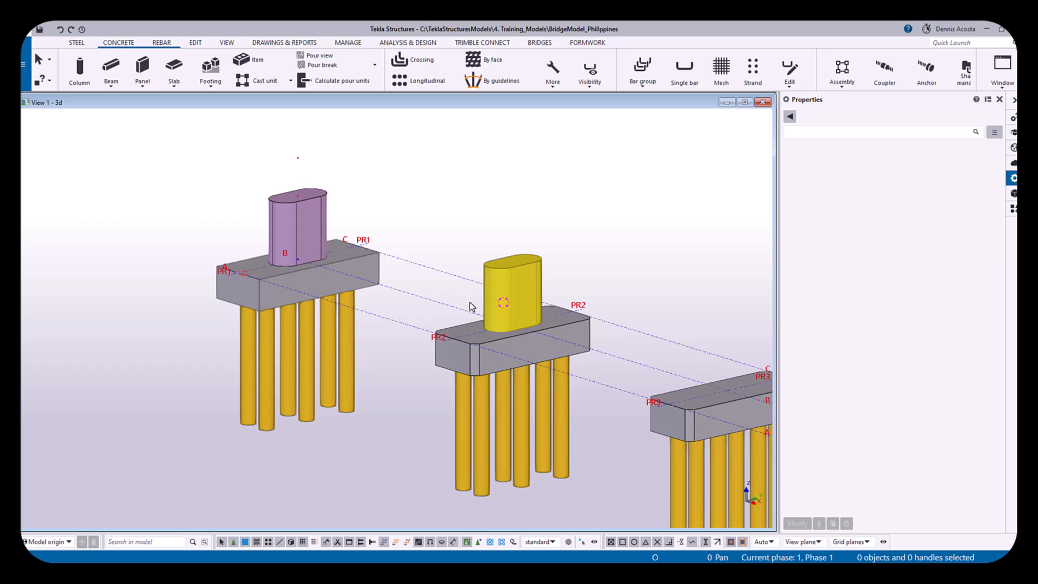
scroll(378, 191, down, 2)
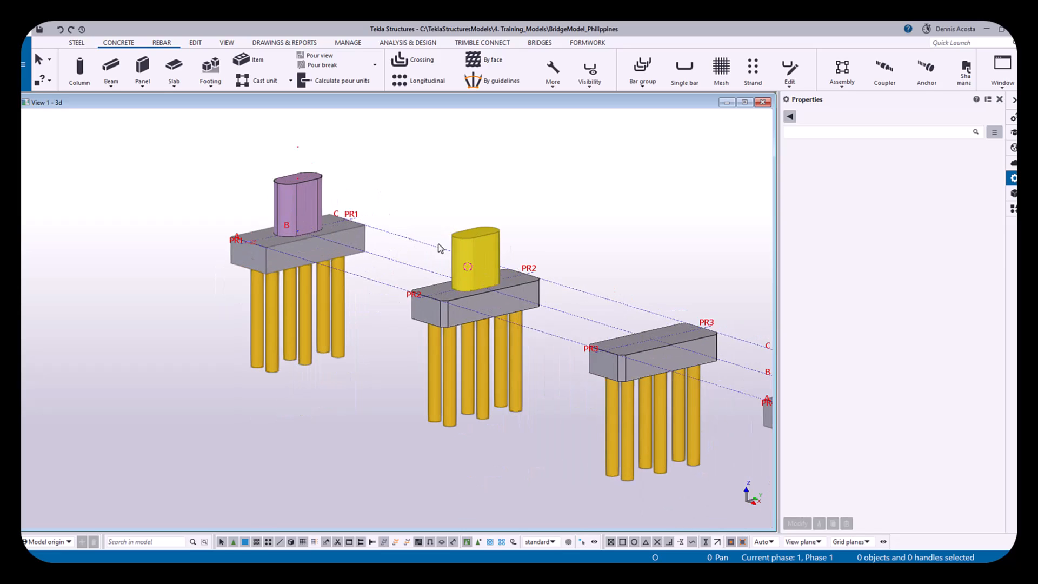
click(476, 250)
click(919, 211)
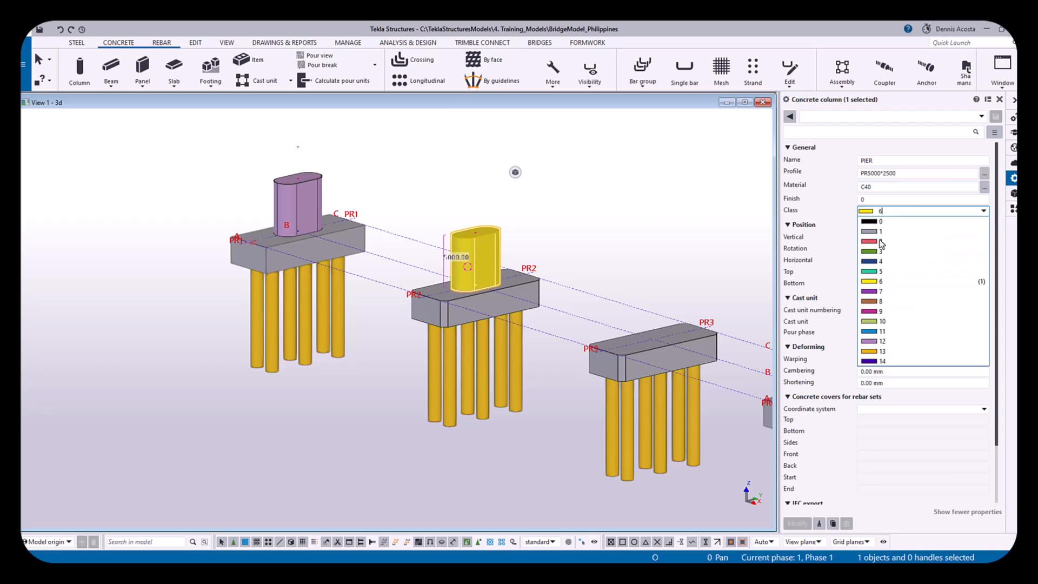
click(878, 341)
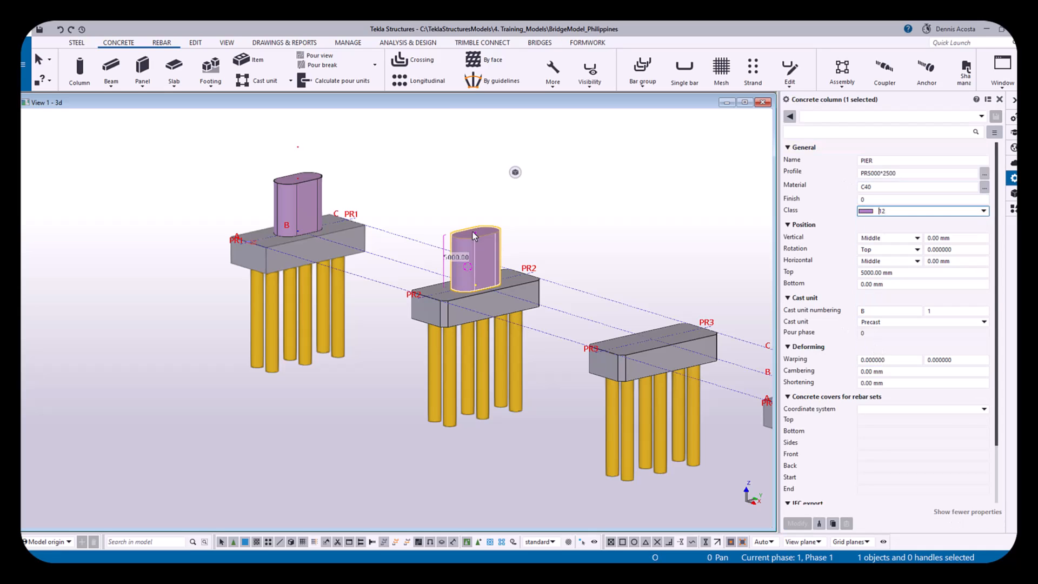
Move the slab pier from the PR1 footing onto the midpoint of the PR3 footing
click(485, 190)
scroll(475, 259, up, 2)
click(206, 153)
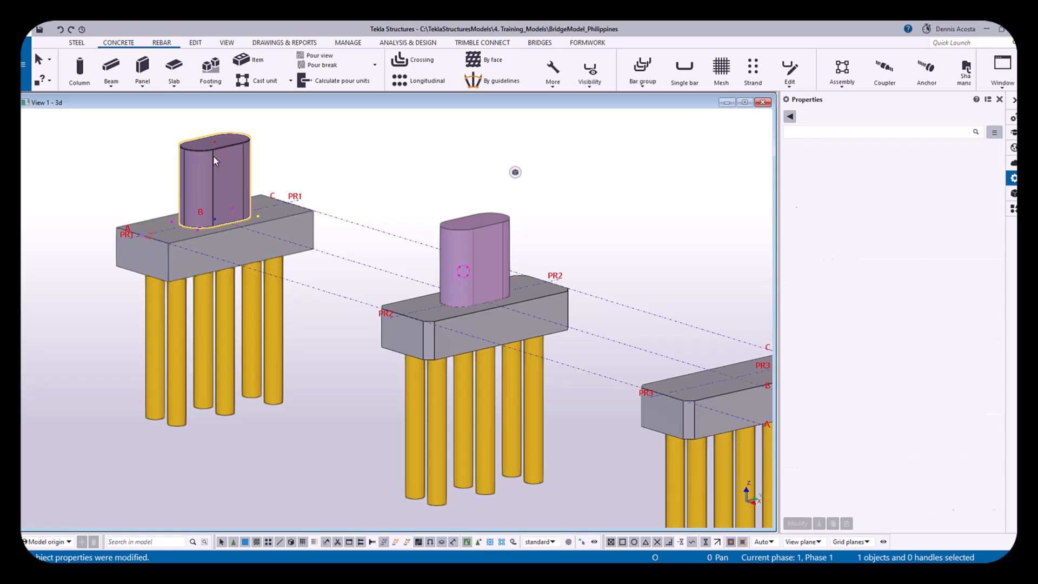
click(485, 251)
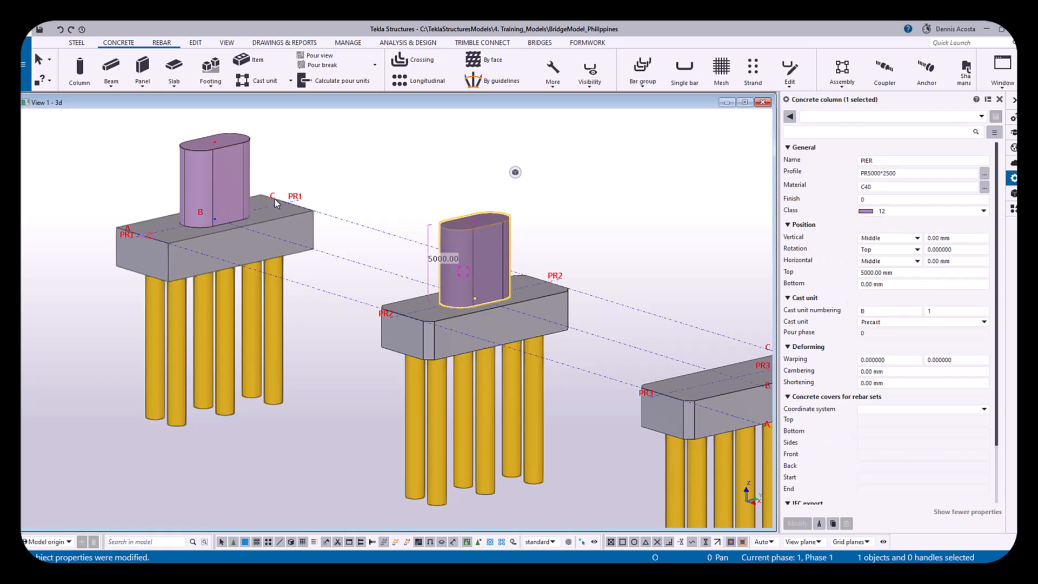
right_click(223, 183)
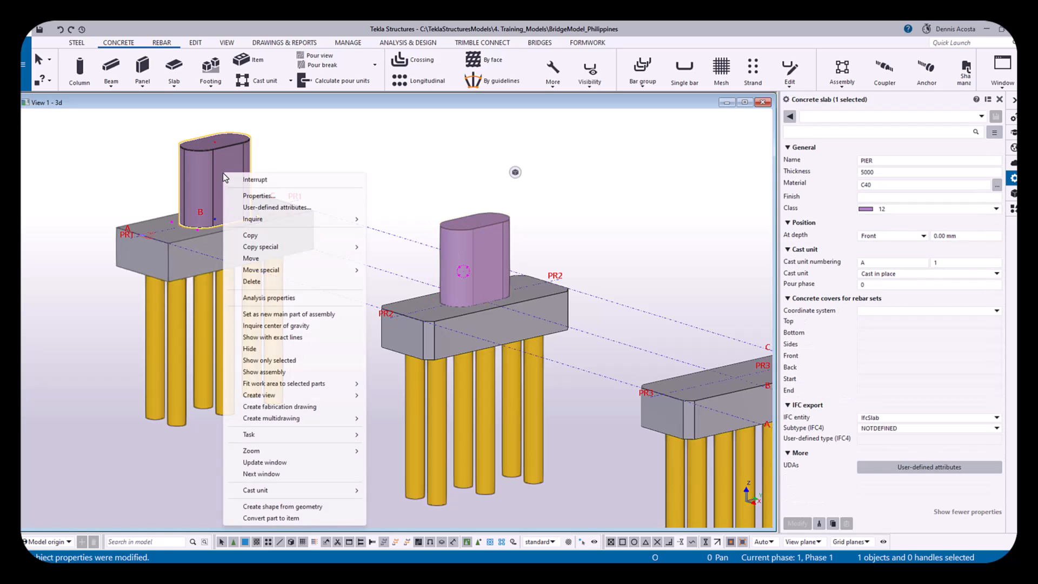
click(255, 259)
click(215, 219)
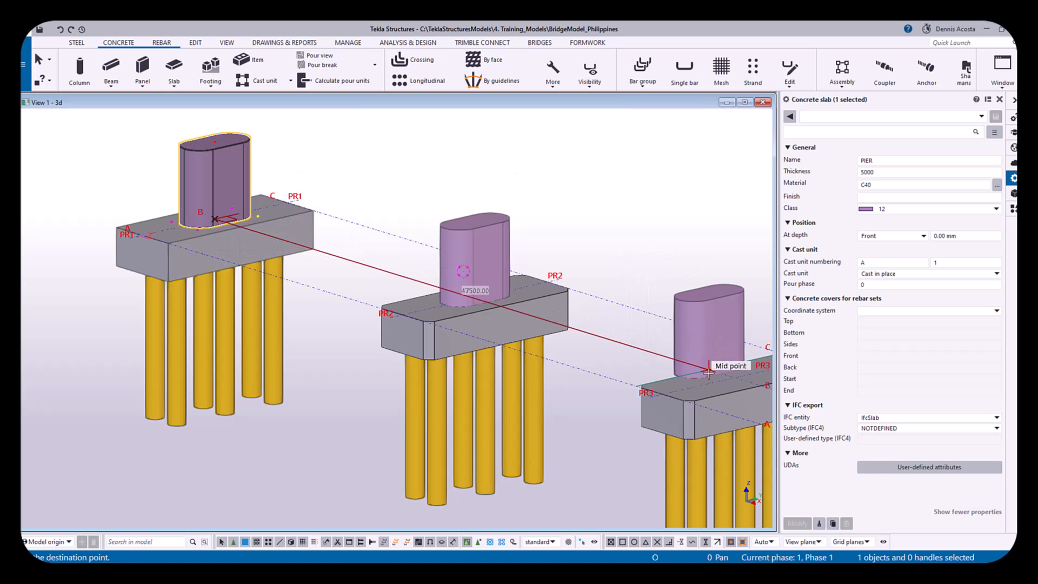
click(733, 385)
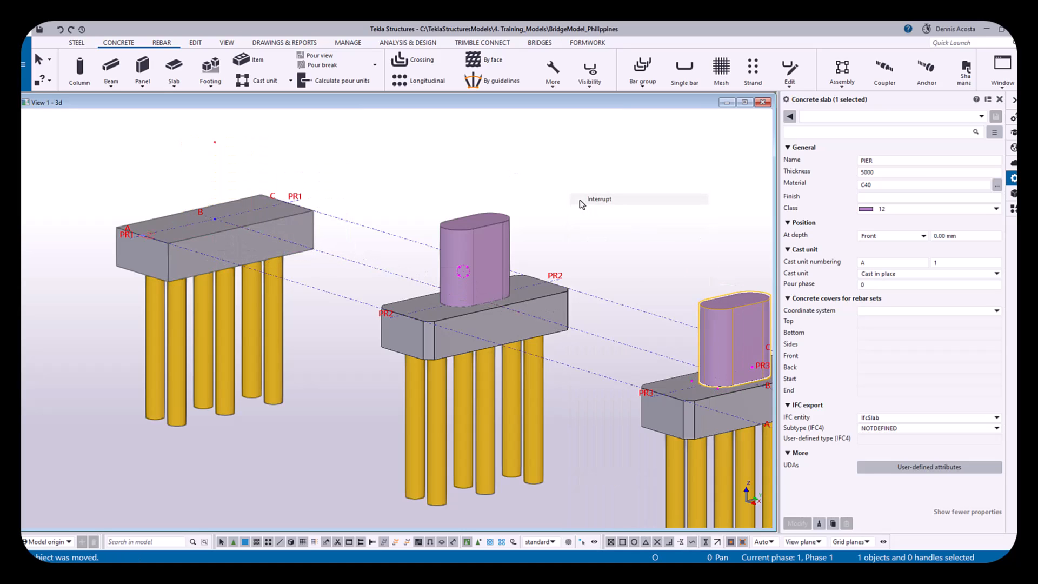
Move the column pier from the PR2 footing to the centre point of the PR1 footing on grid B
click(494, 241)
right_click(496, 241)
click(529, 296)
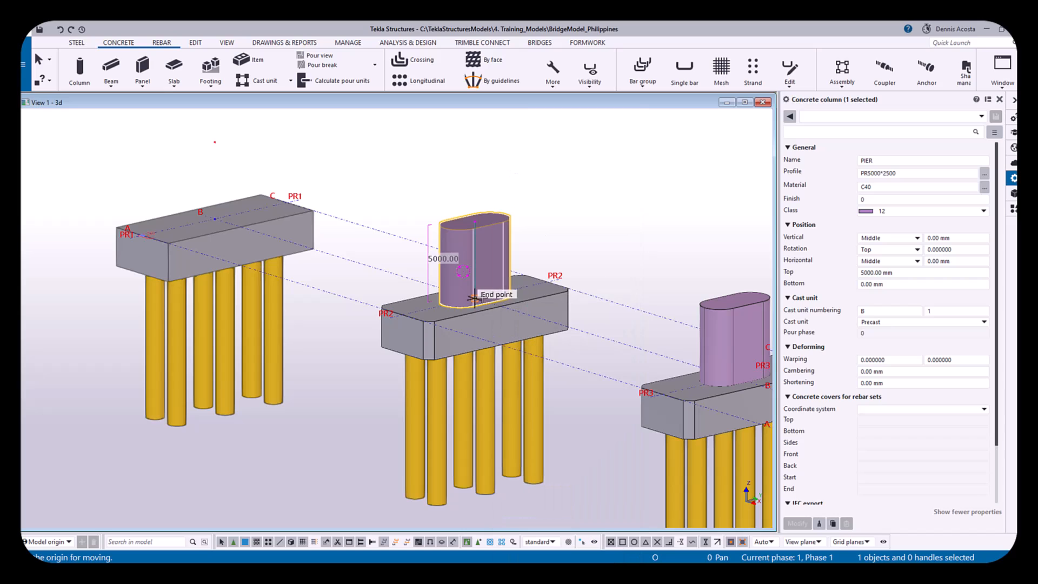
click(475, 297)
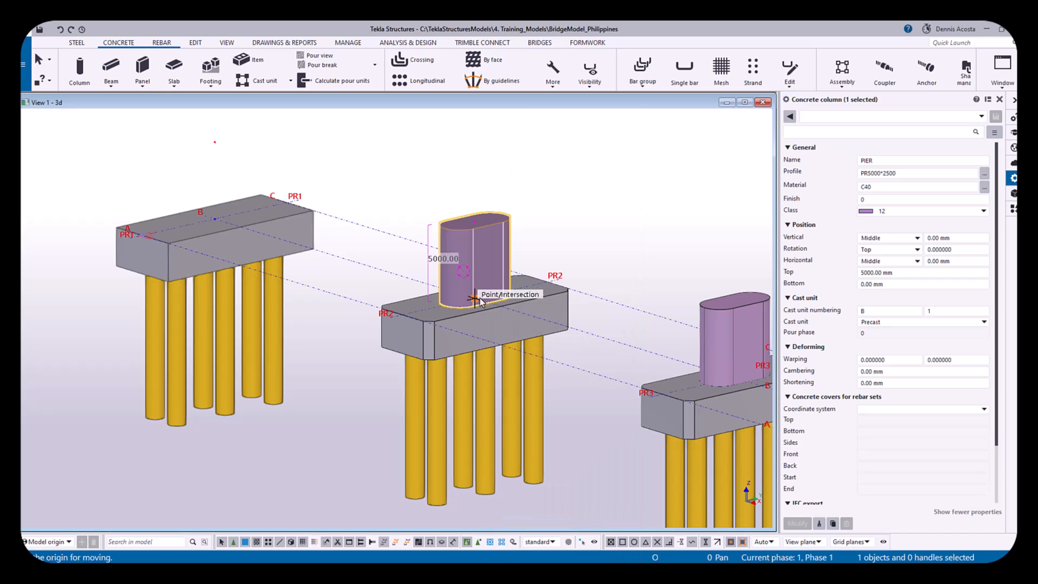
click(215, 218)
scroll(265, 204, down, 2)
scroll(332, 262, up, 5)
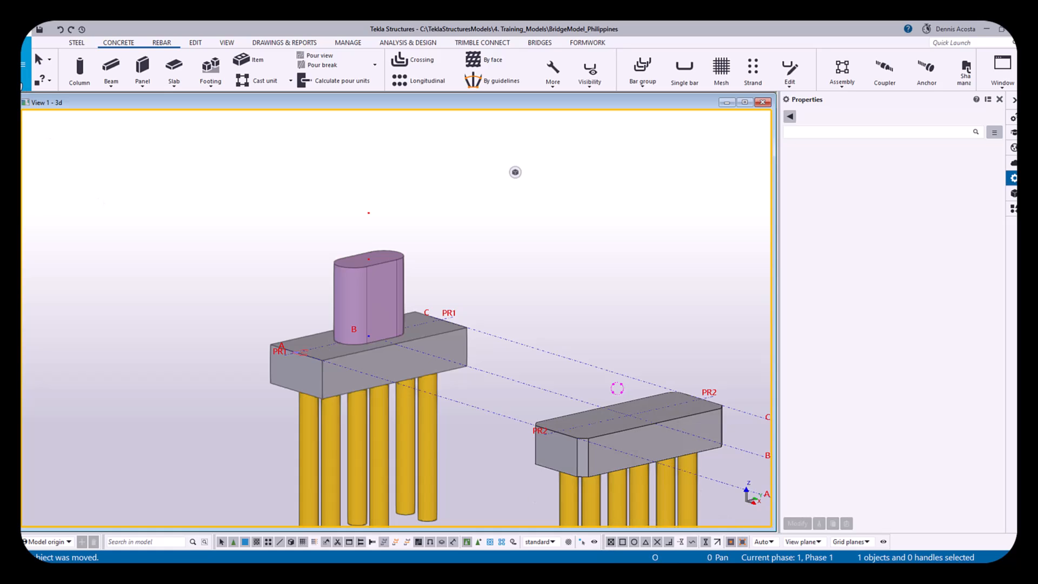
Start defining a profile with variable cross section based on the PR cross section
click(23, 64)
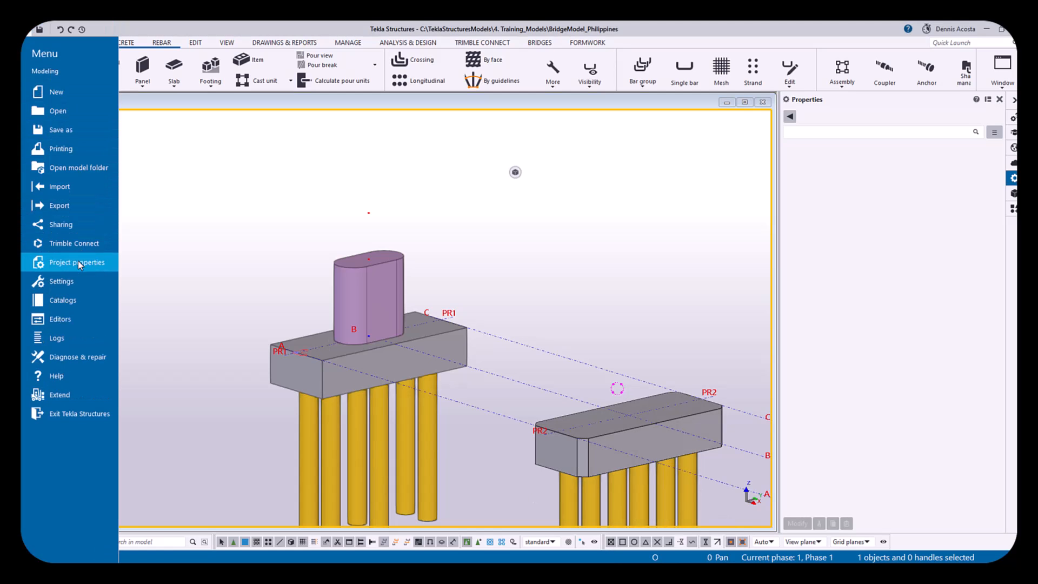
mouse_move(88, 299)
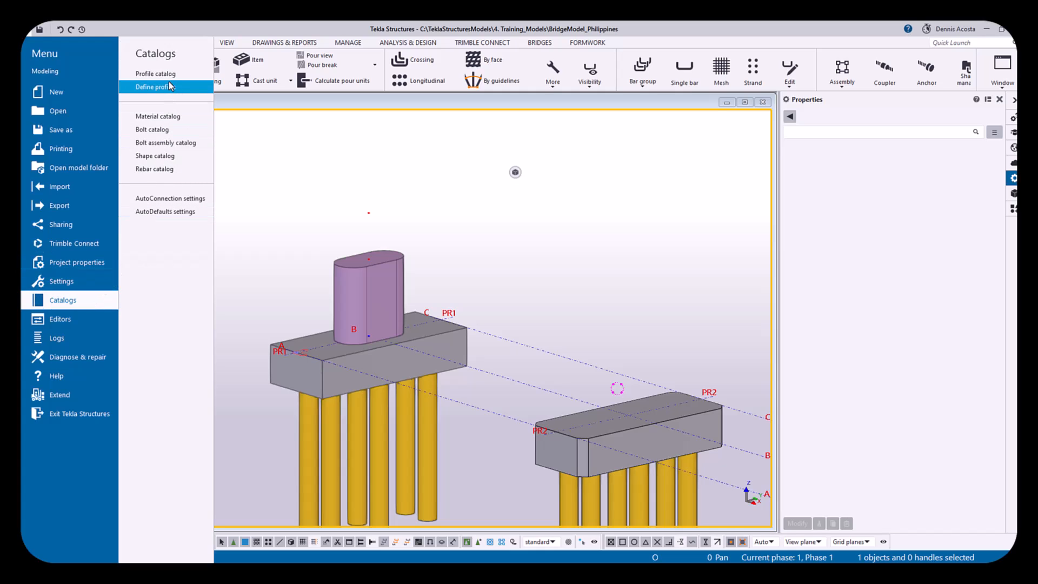
mouse_move(162, 92)
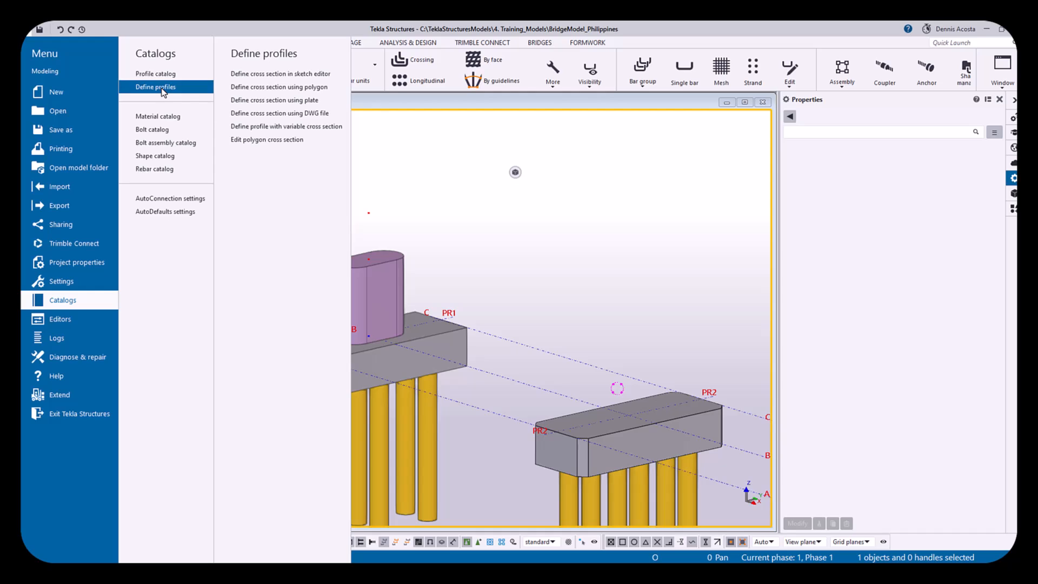
click(311, 129)
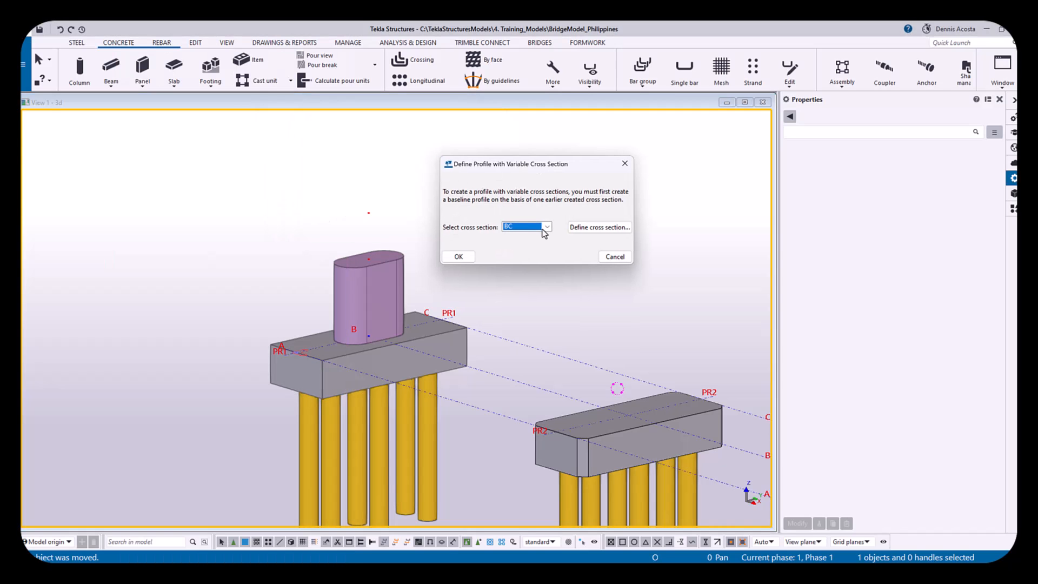
click(547, 227)
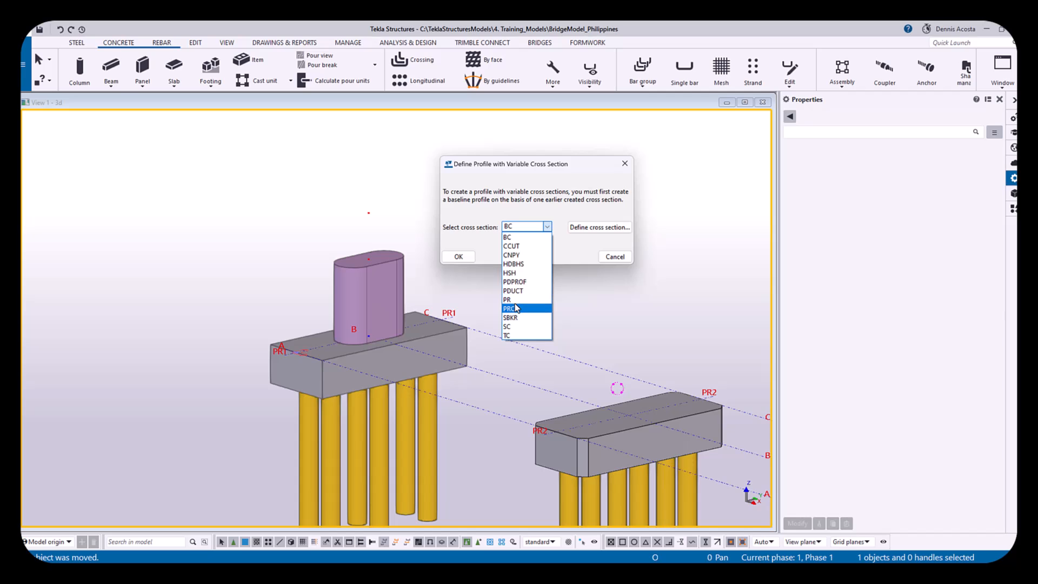
click(515, 301)
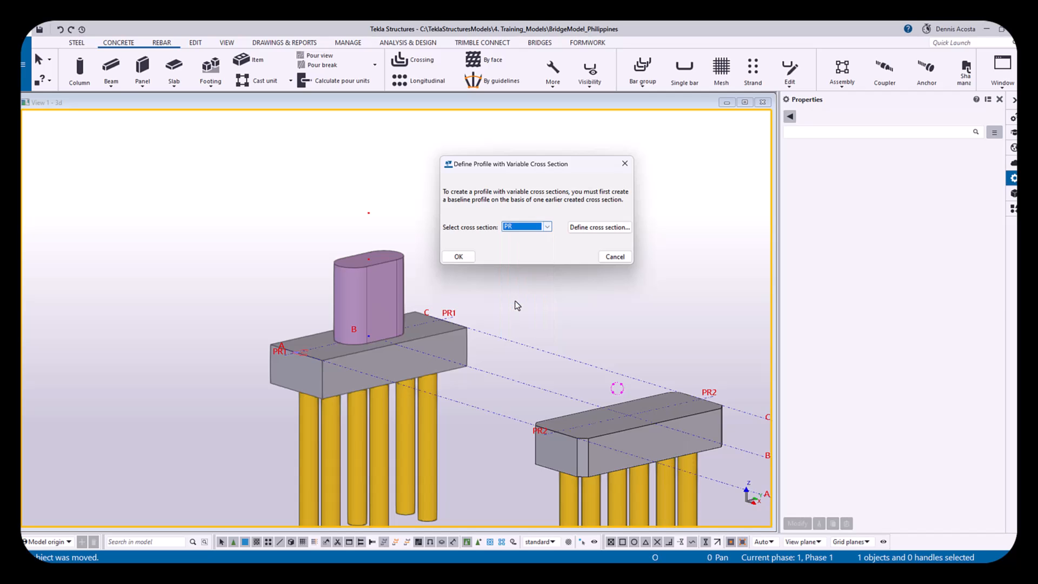
click(459, 256)
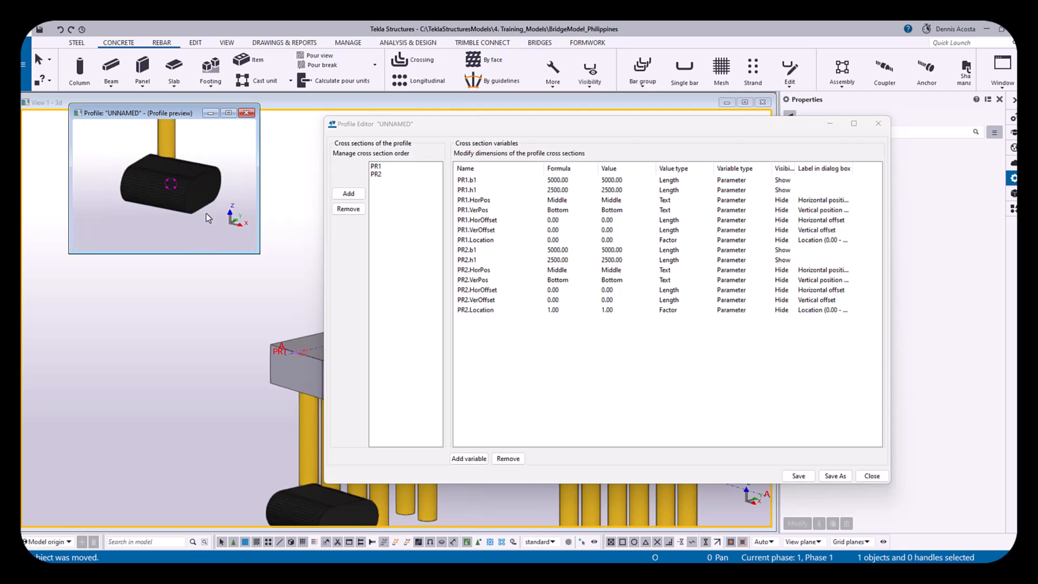
Examine which end of the previewed profile the PR1 and PR2 cross sections represent, along with their dimension variables
click(213, 199)
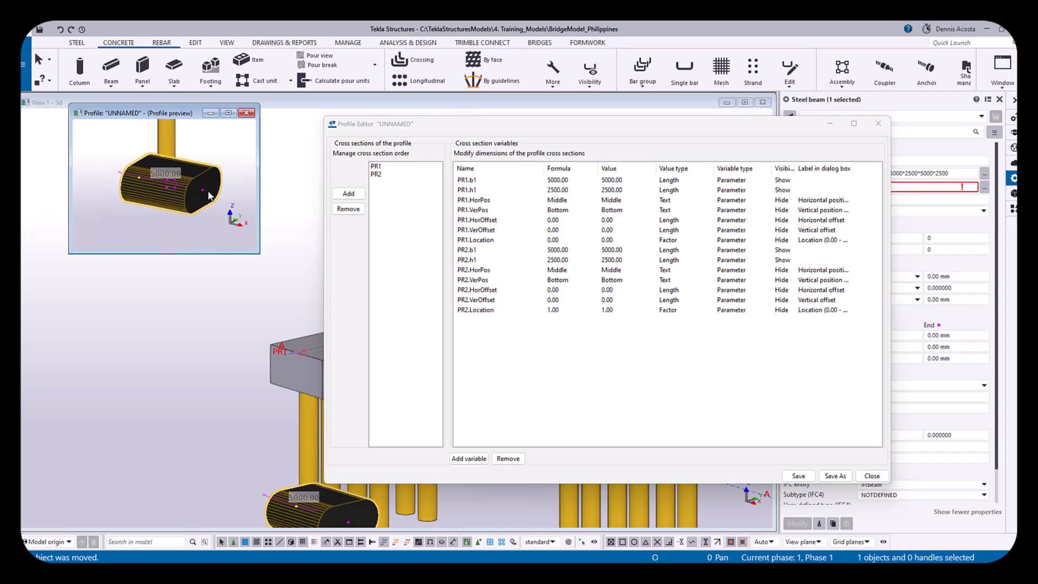
click(238, 224)
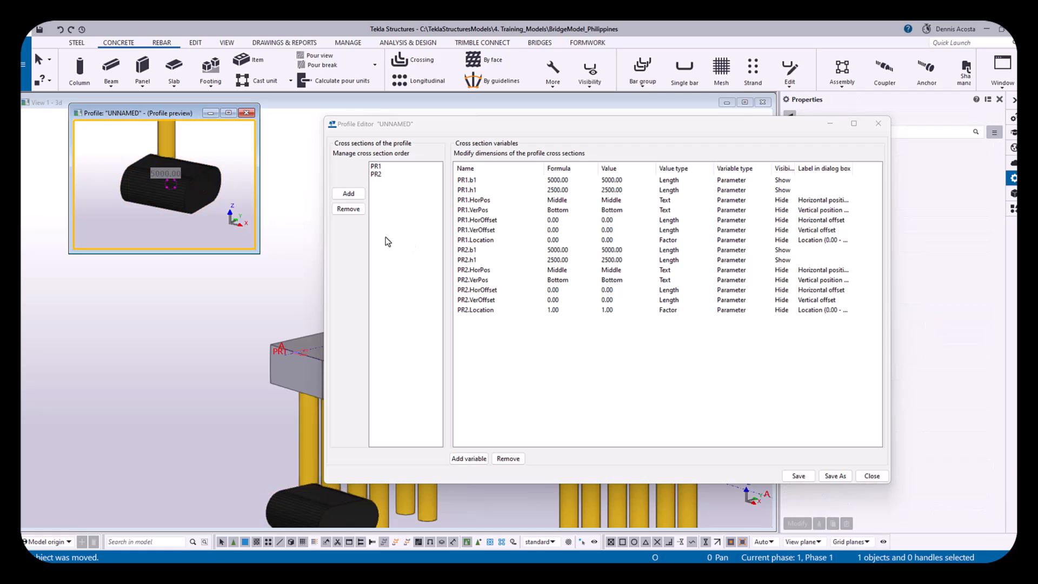
click(381, 167)
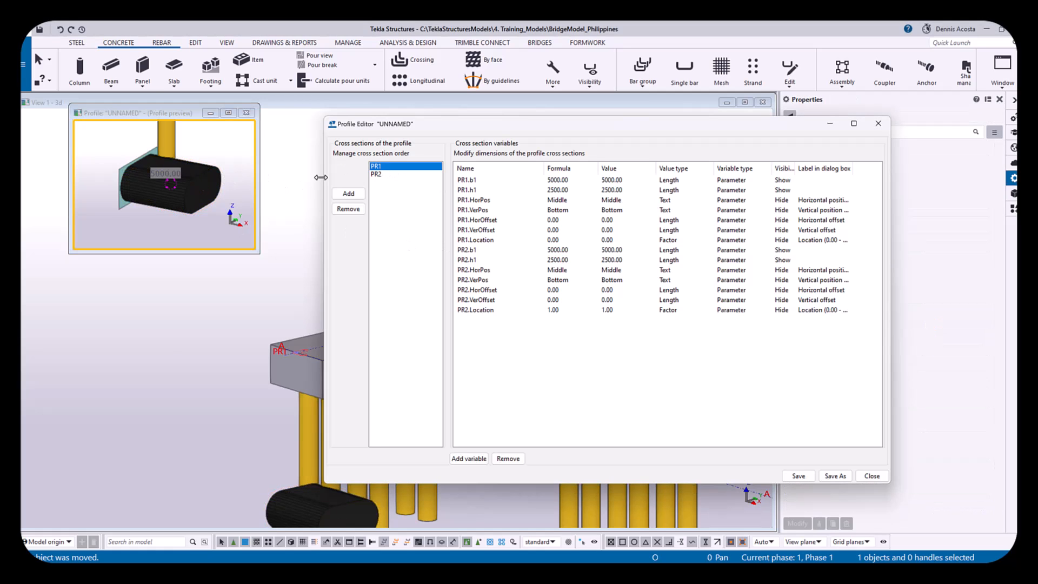
click(380, 175)
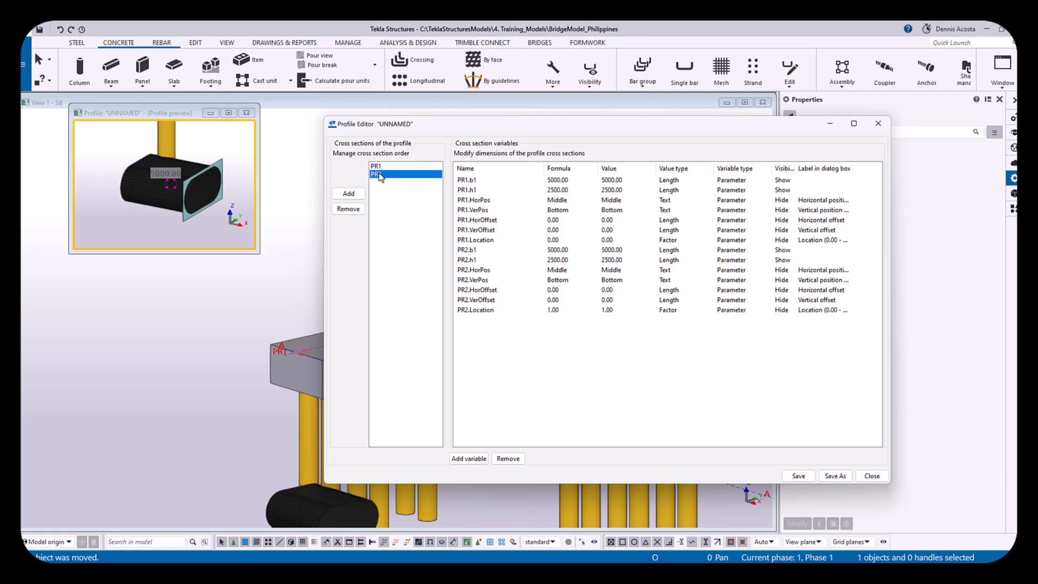
click(410, 165)
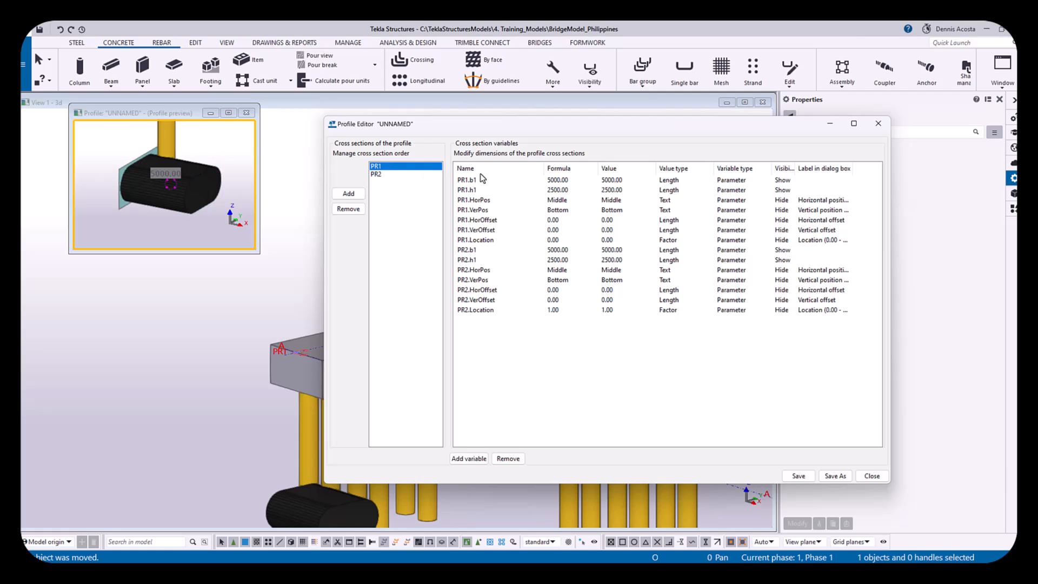
click(564, 180)
click(567, 190)
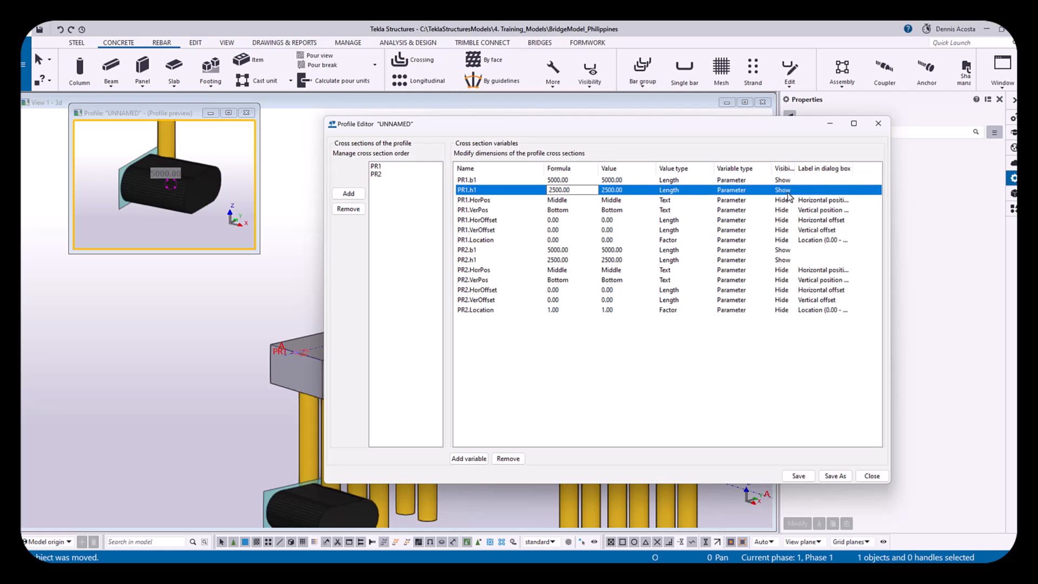
click(565, 250)
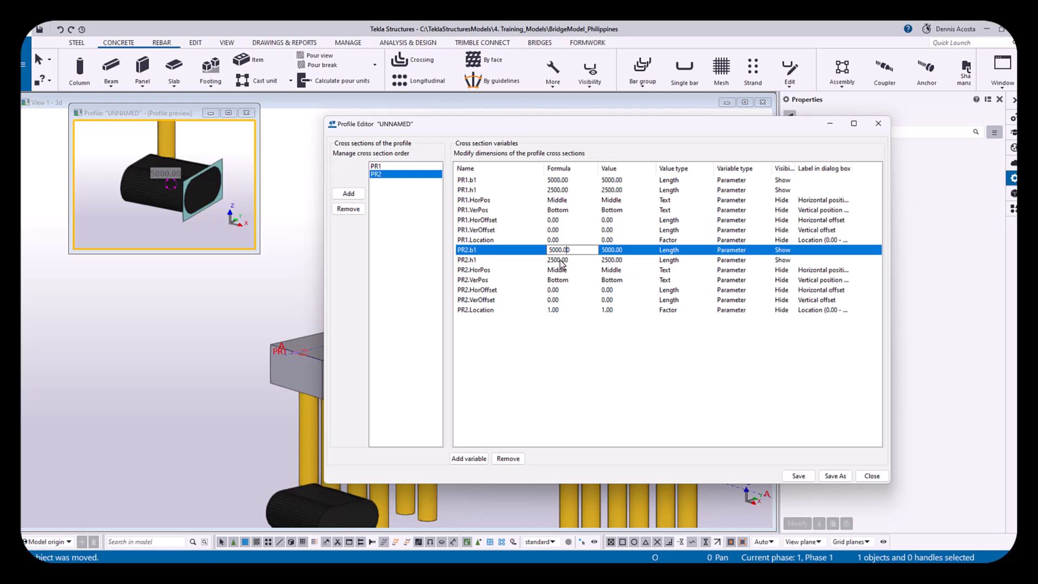
Set the visibility of the PR2.h1 variable to Hide and the PR2.b1 formula to 8000
click(563, 261)
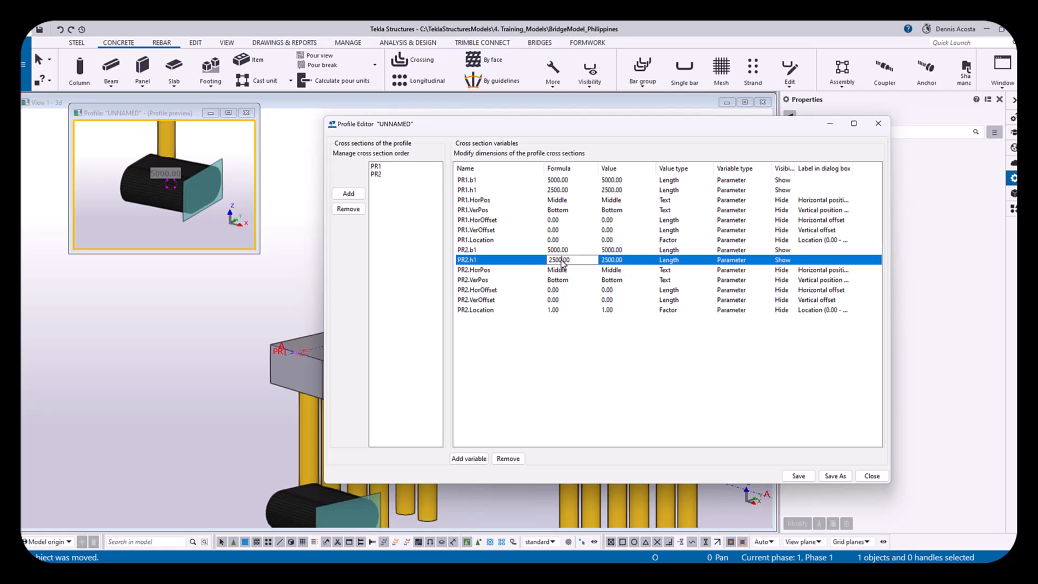
click(789, 262)
click(790, 260)
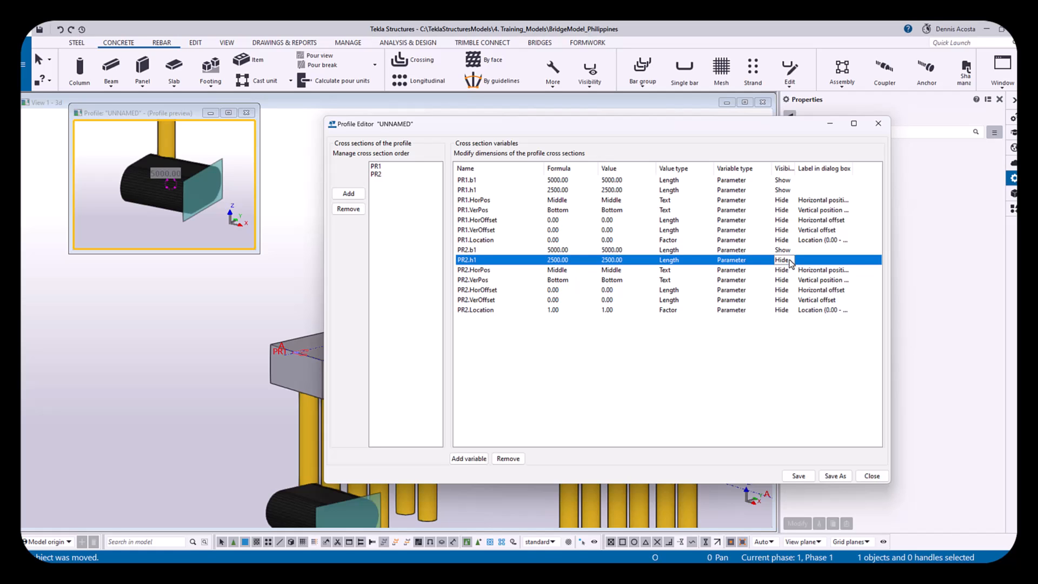
click(567, 250)
text(8000)
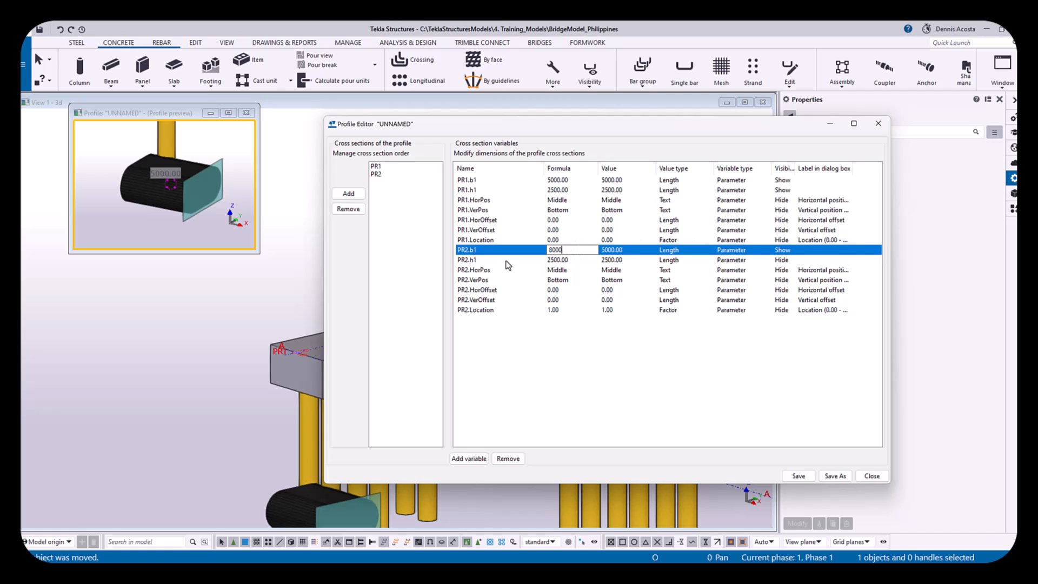
key(Return)
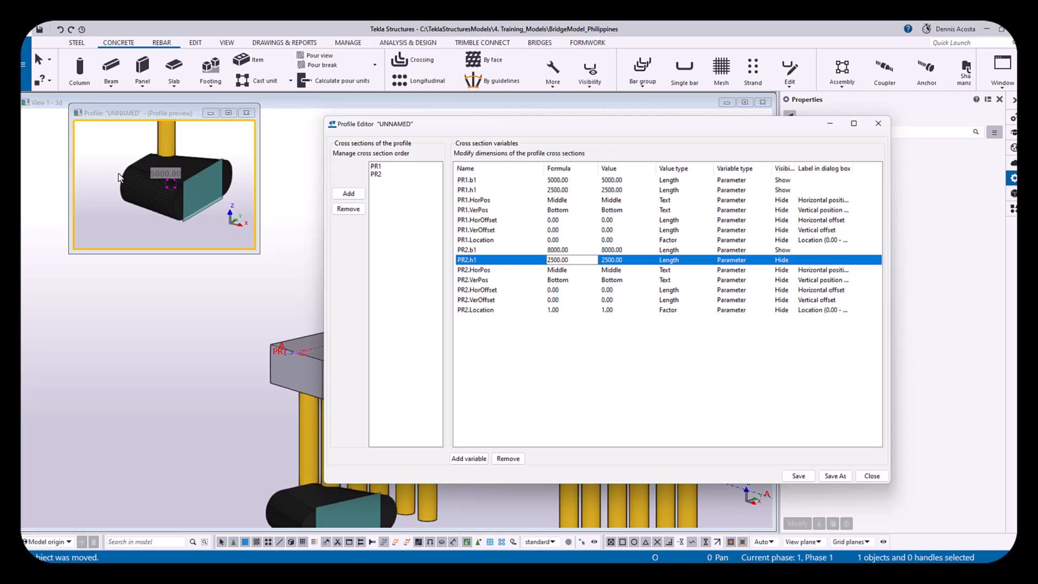
scroll(161, 187, up, 3)
scroll(163, 186, down, 1)
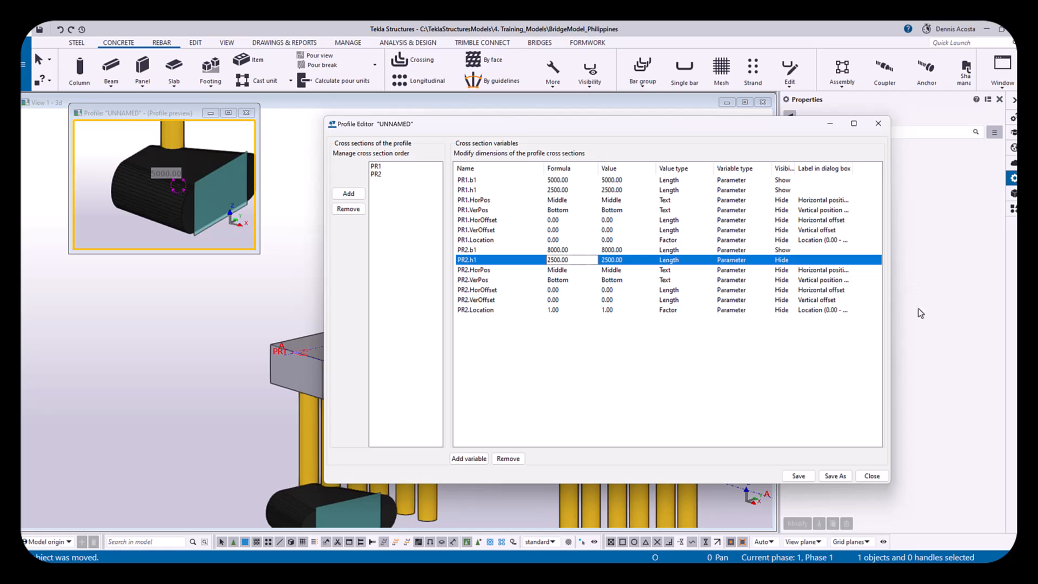
Save the variable profile with the prefix PRT and close the profile editor, saving its definition
click(799, 477)
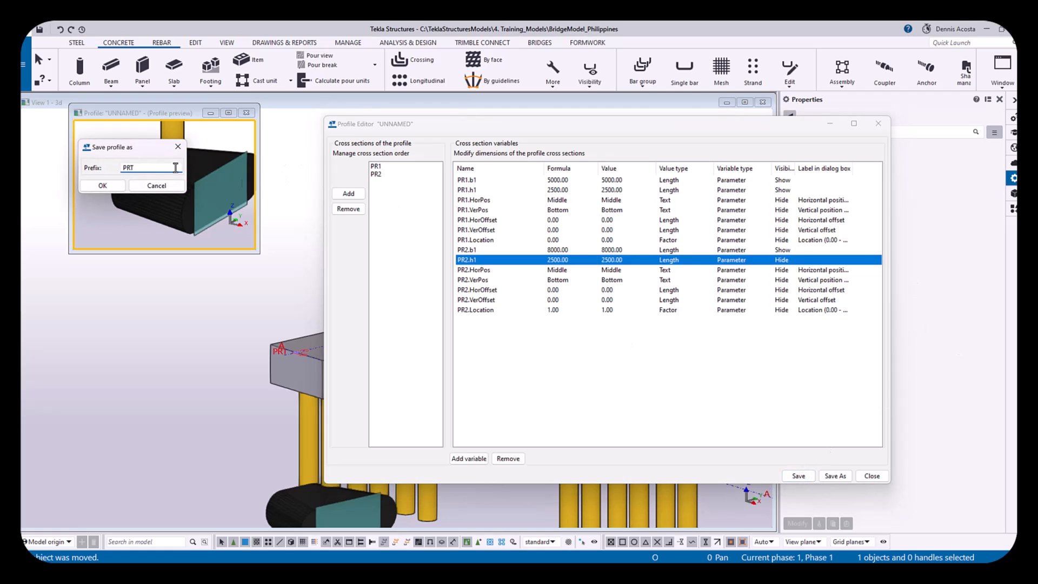
click(102, 185)
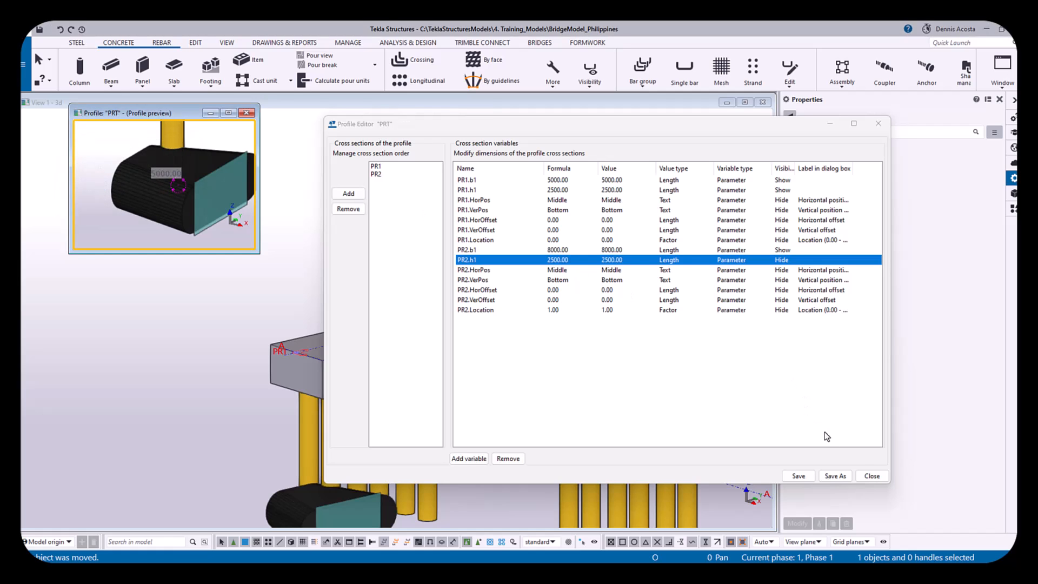
click(871, 477)
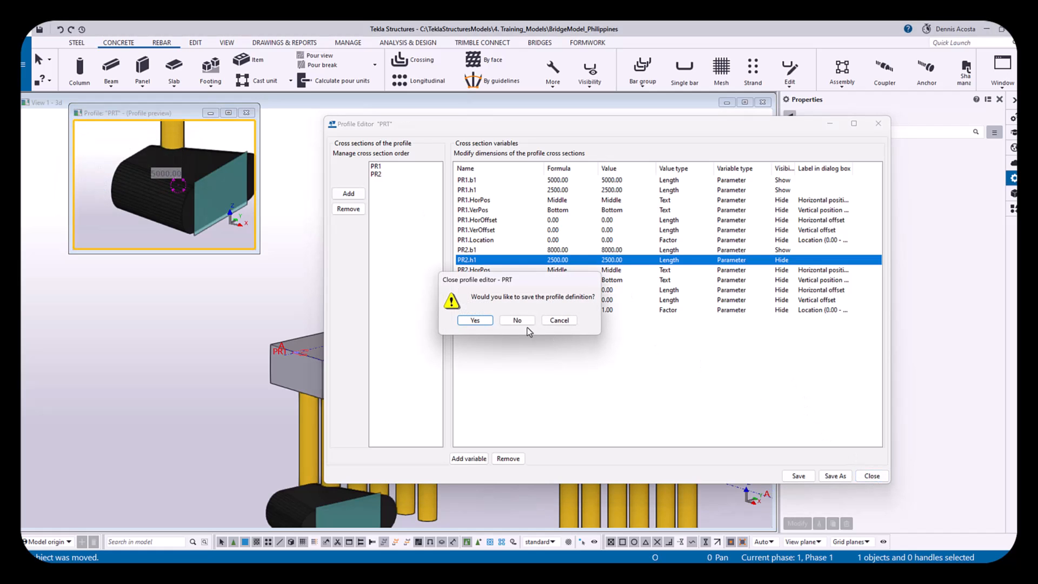
click(484, 319)
Start a new concrete column and assign it the user-defined parametric profile PRT5000*2500*8000
scroll(379, 249, up, 5)
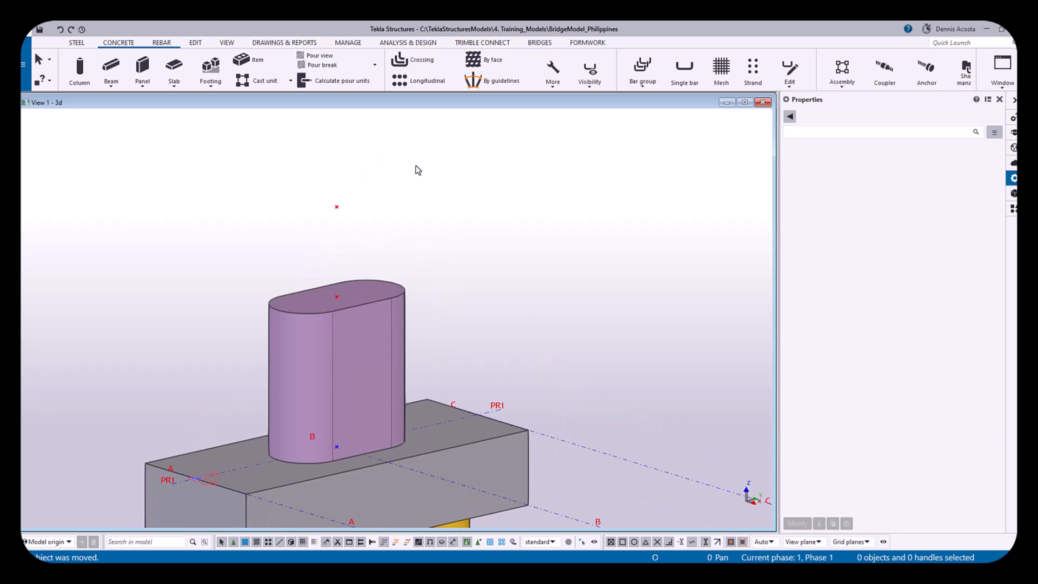
click(81, 70)
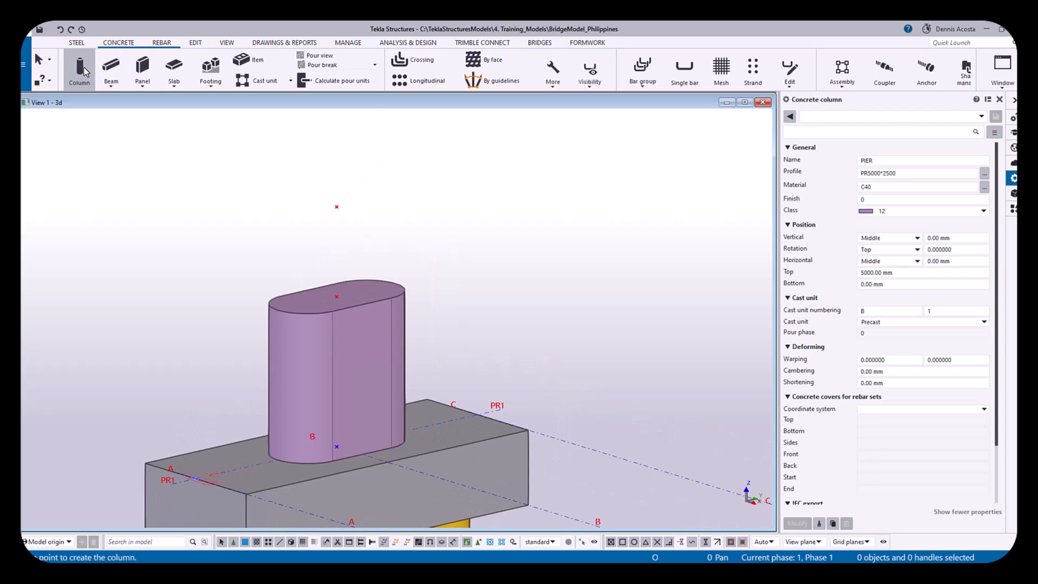
click(984, 177)
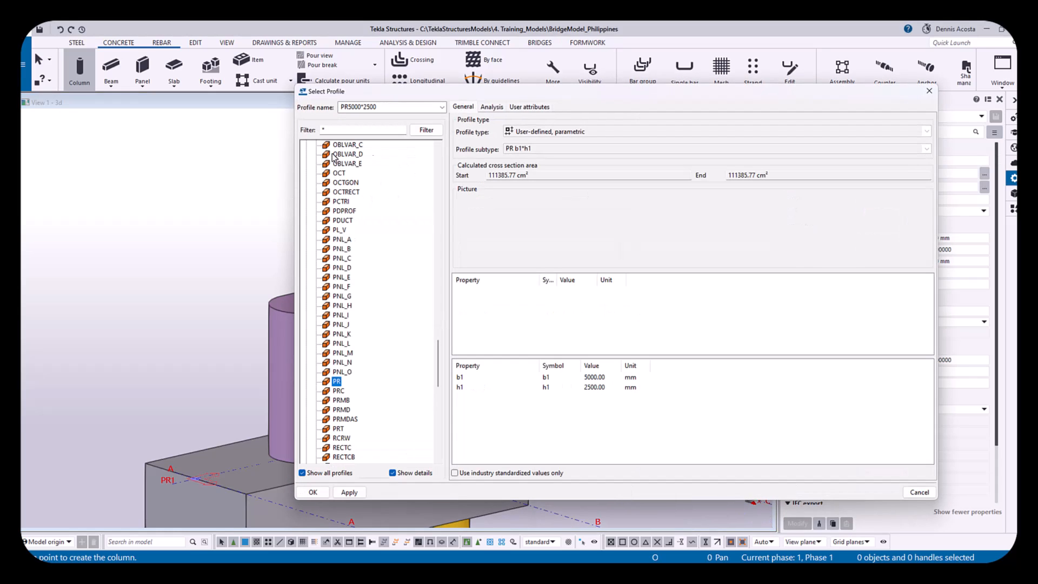
click(321, 130)
click(339, 430)
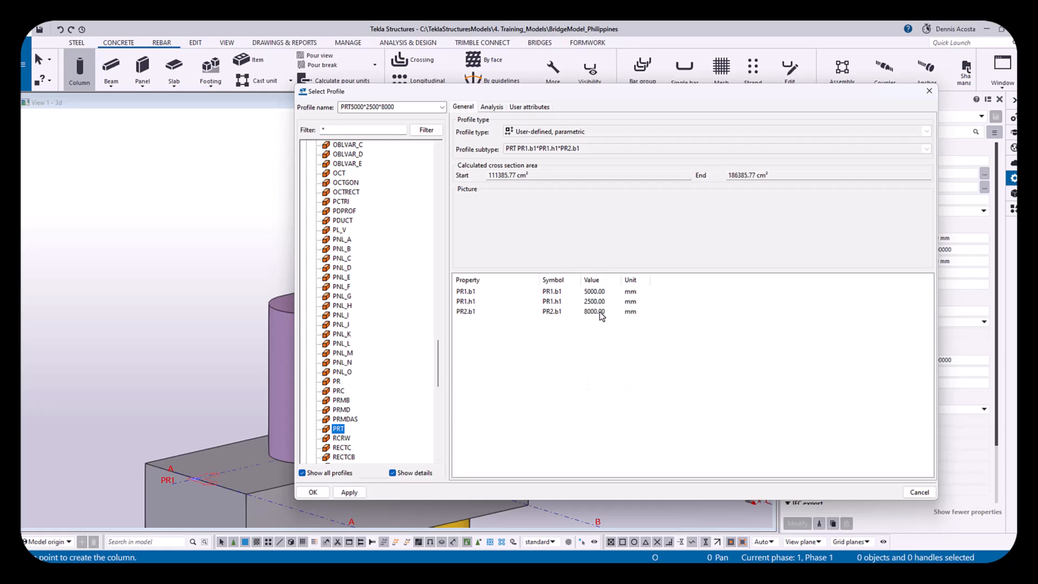
click(313, 491)
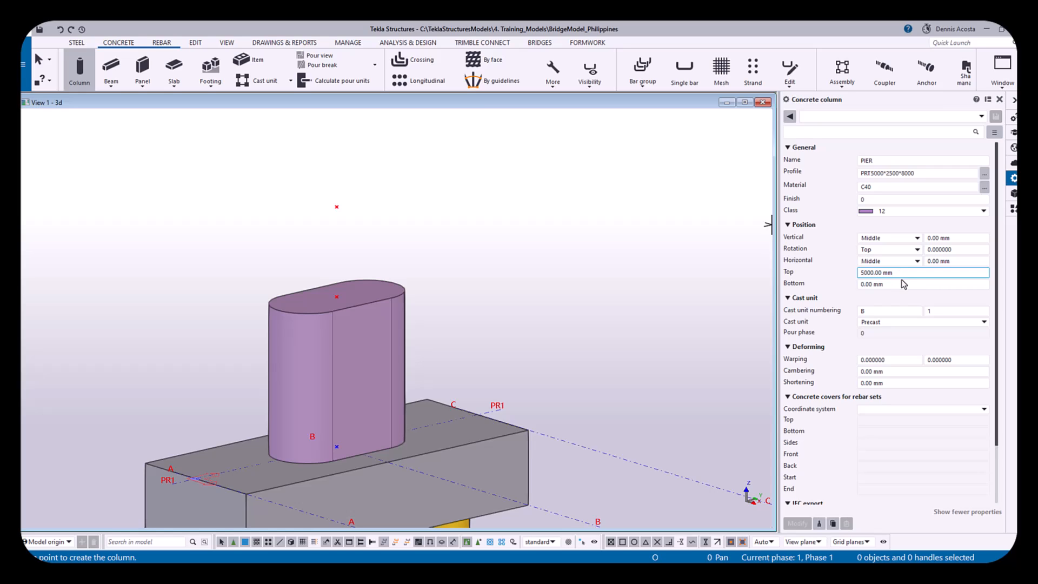
Place the PRT5000*2500*8000 column centred on top of the straight PR1 pier column, with top level 8000 and bottom level 5000
drag(902, 273, 811, 283)
text(8000)
key(Tab)
text(5000)
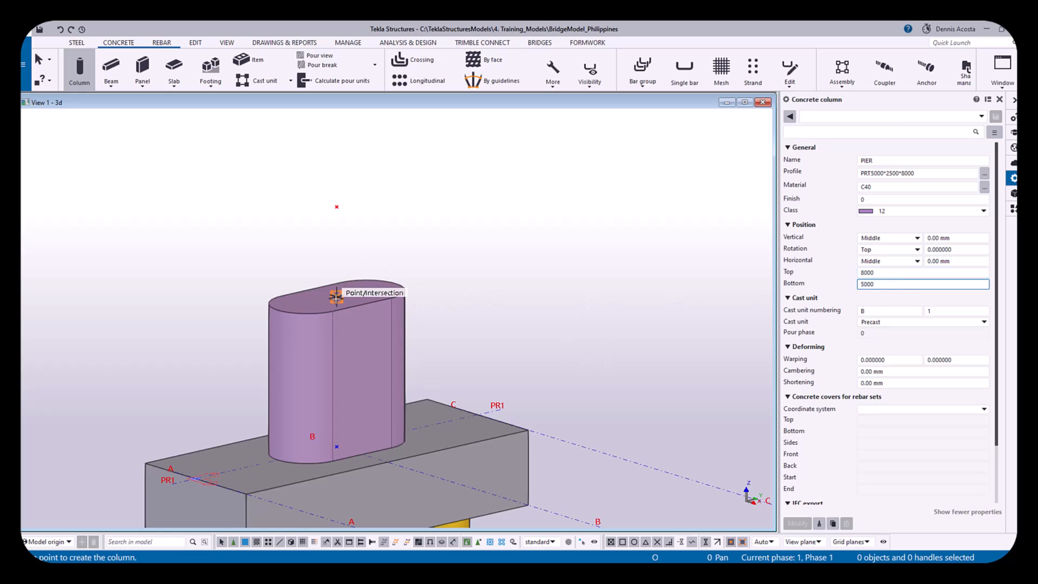
click(352, 278)
right_click(505, 193)
click(533, 200)
scroll(517, 257, up, 2)
ctrl+middle_drag(322, 350, 419, 286)
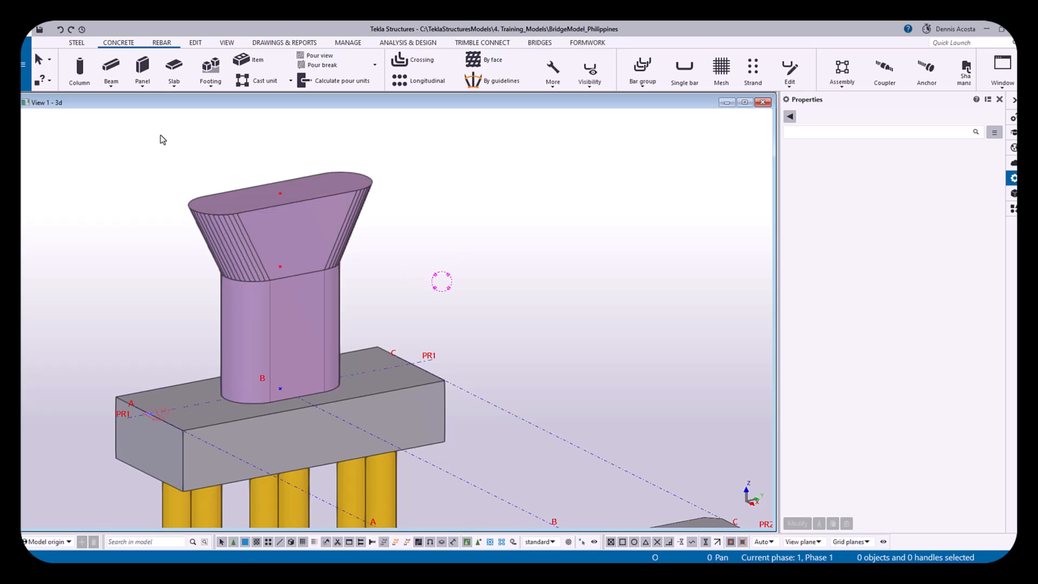
Export the user-defined parametric profile PR5000*2500 from the profile catalog to the BridgeModel_Philippines folder
click(23, 64)
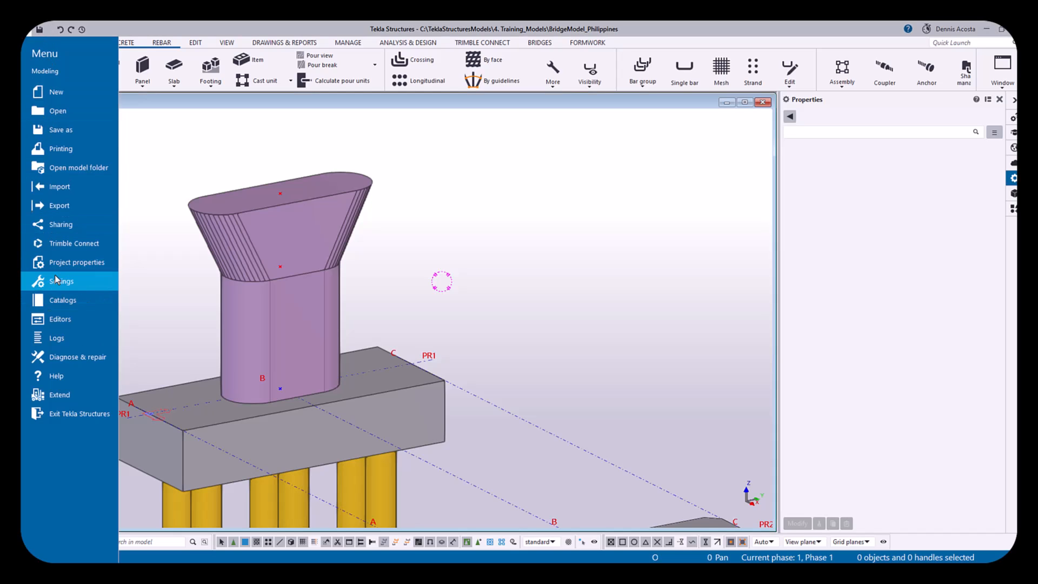
mouse_move(70, 303)
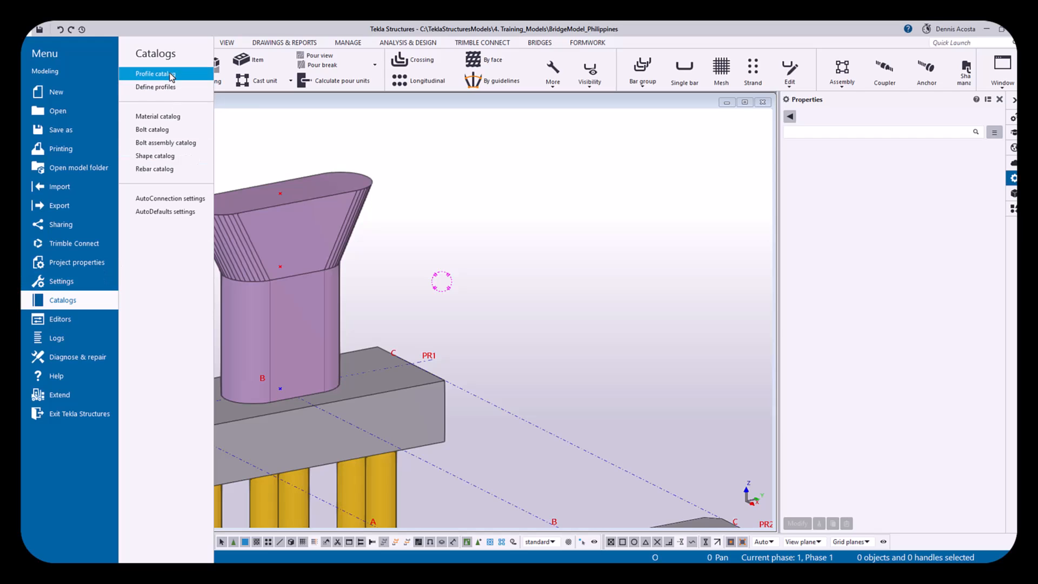
click(195, 74)
scroll(306, 346, down, 1)
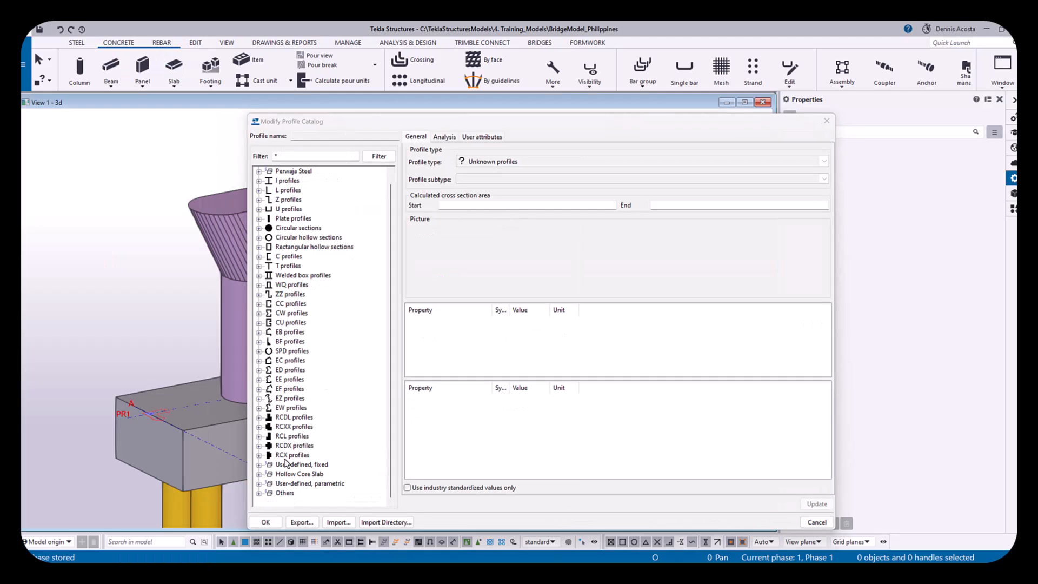
click(259, 484)
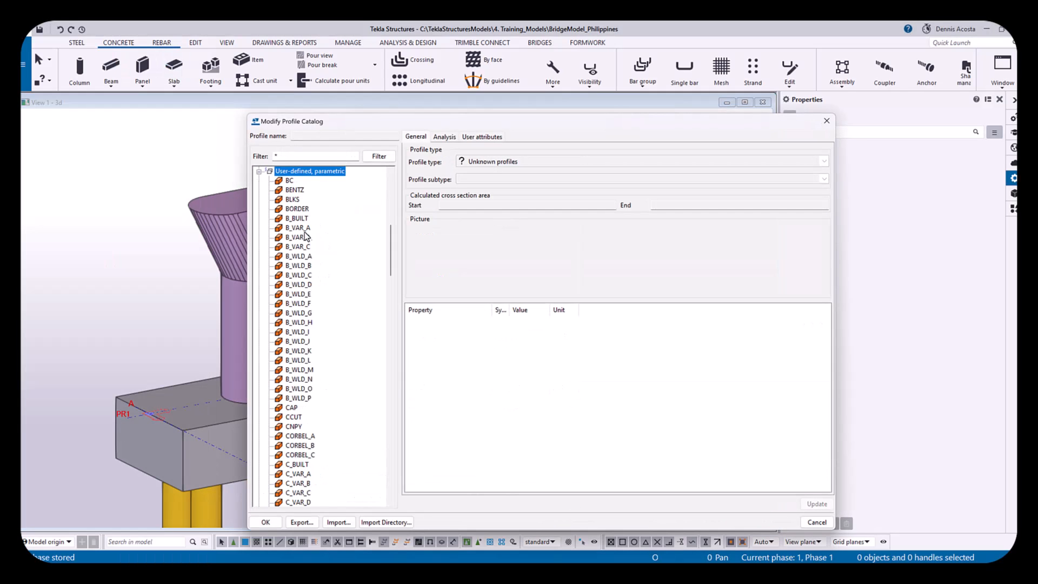
scroll(299, 399, down, 20)
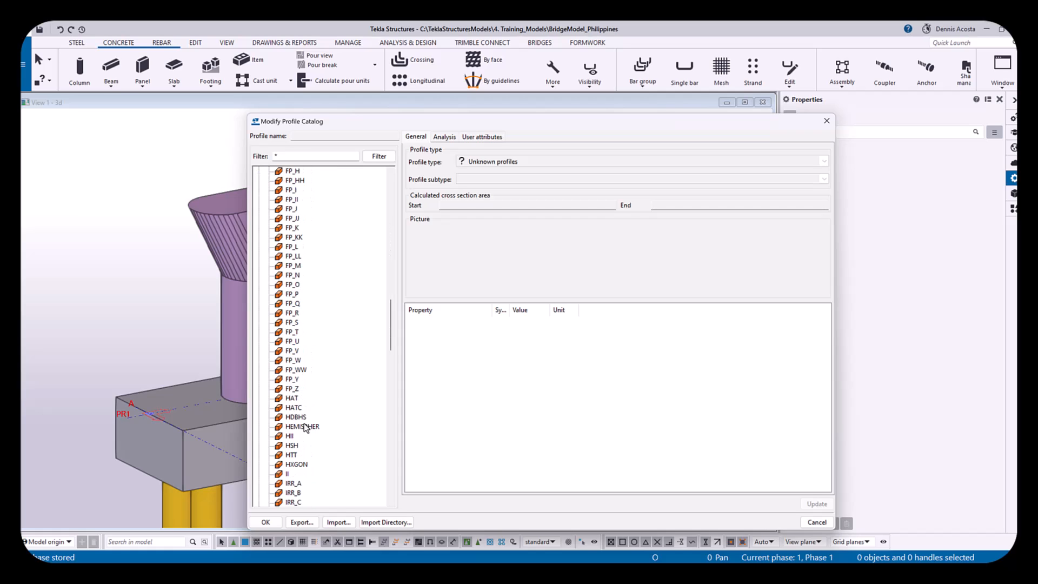
scroll(303, 437, down, 6)
click(290, 342)
click(295, 390)
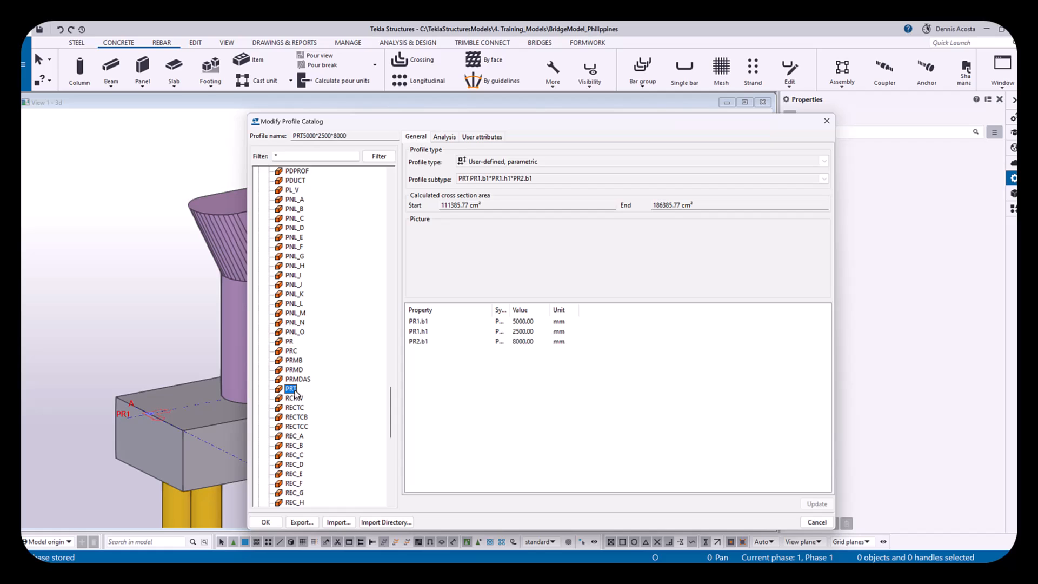
click(291, 343)
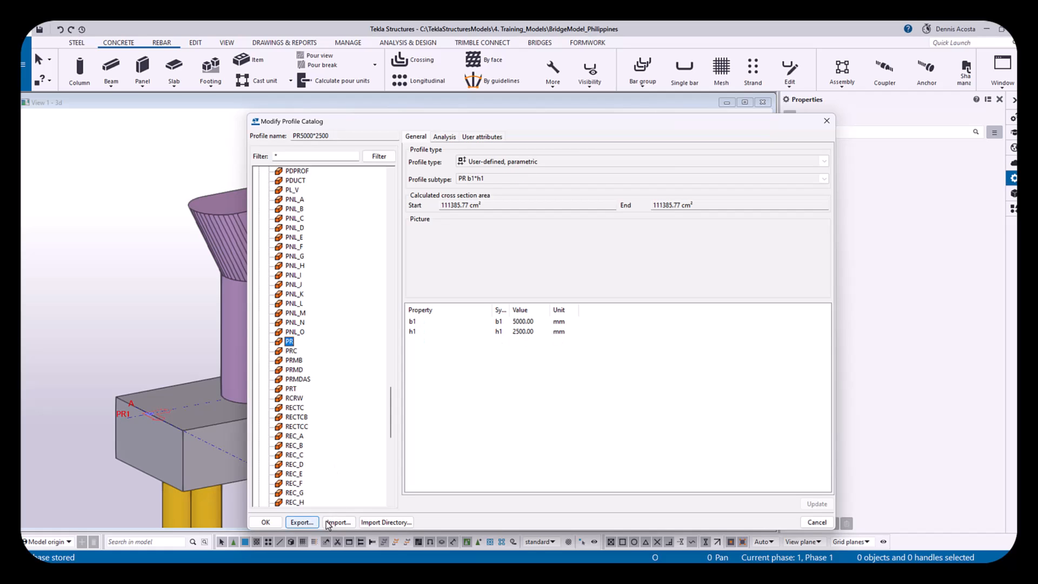
click(302, 522)
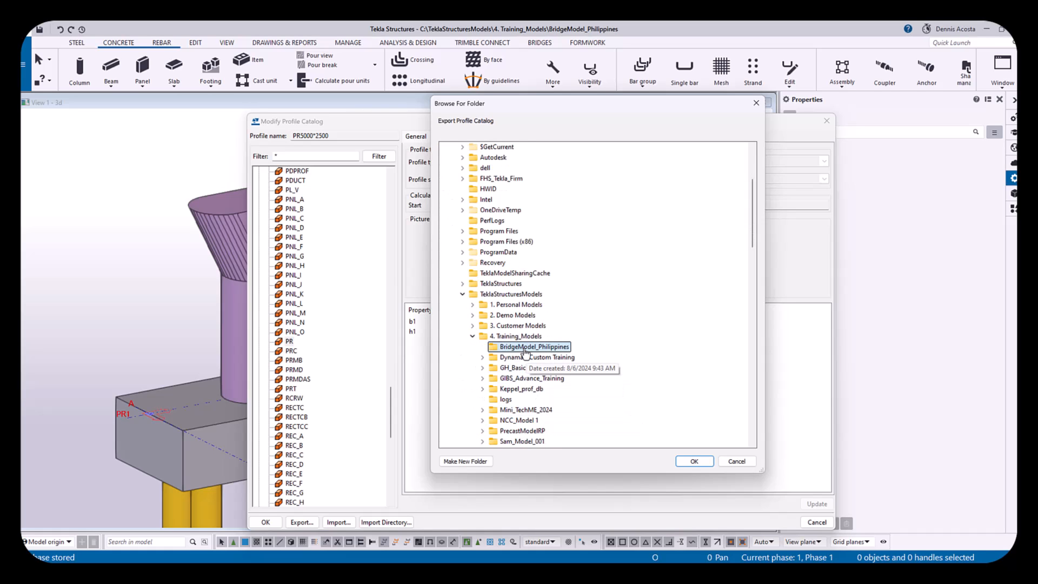
click(695, 461)
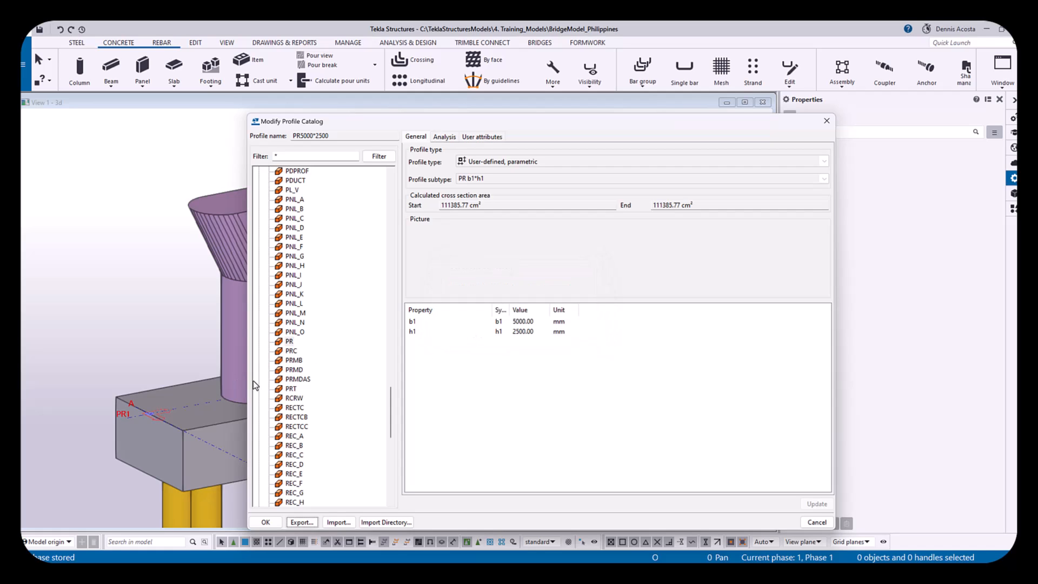
Export the PRT5000*2500*8000 profile to the BridgeModel_Philippines folder, overwriting the existing files, and close the profile catalog
click(291, 389)
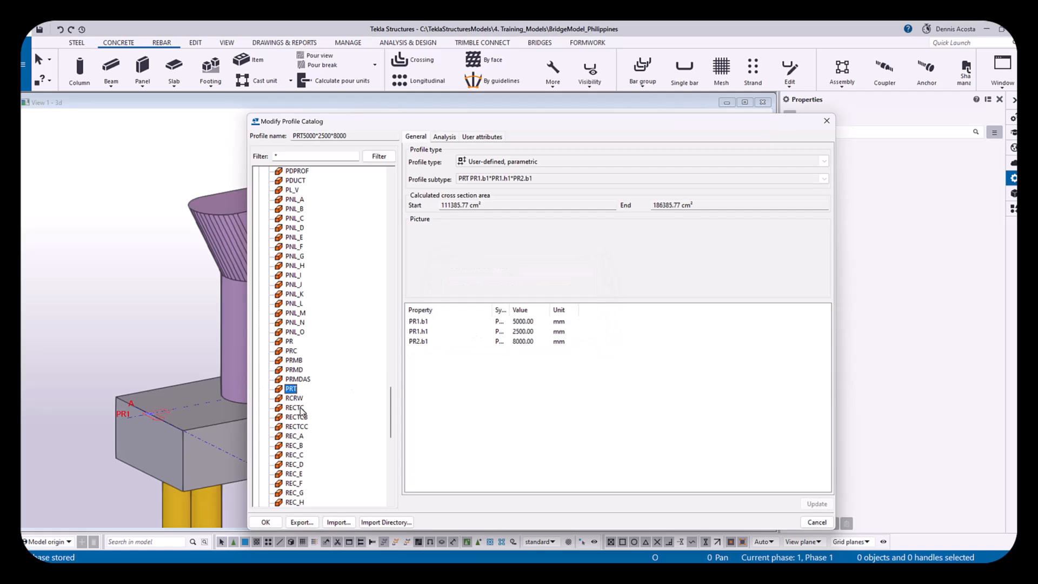
click(301, 522)
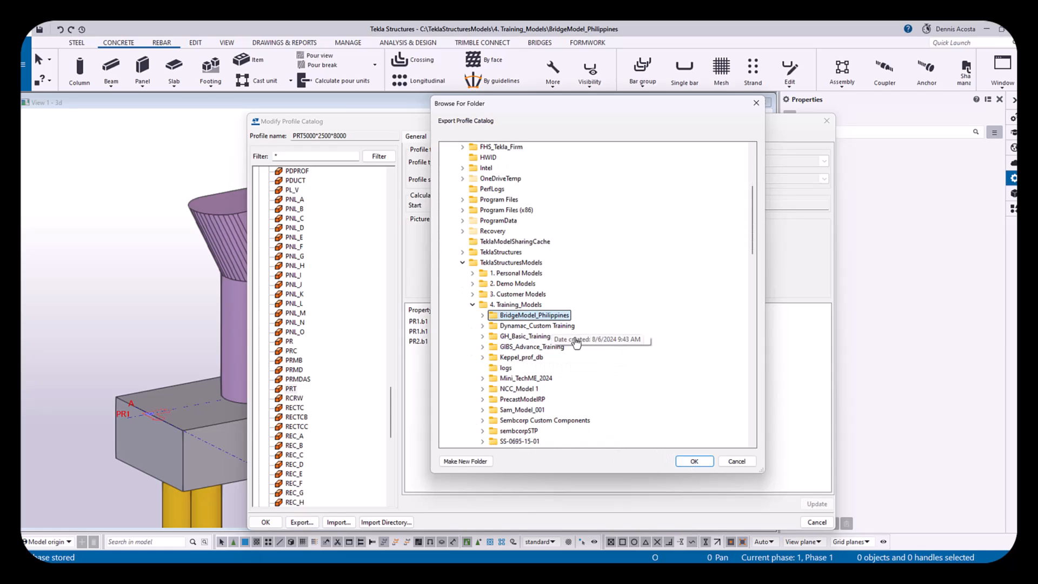
click(694, 461)
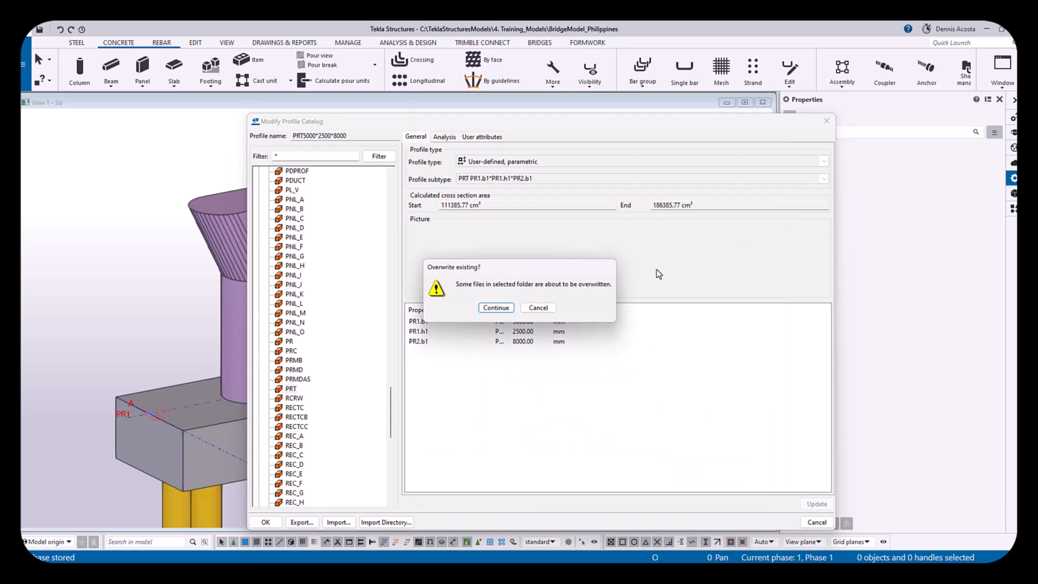
click(496, 308)
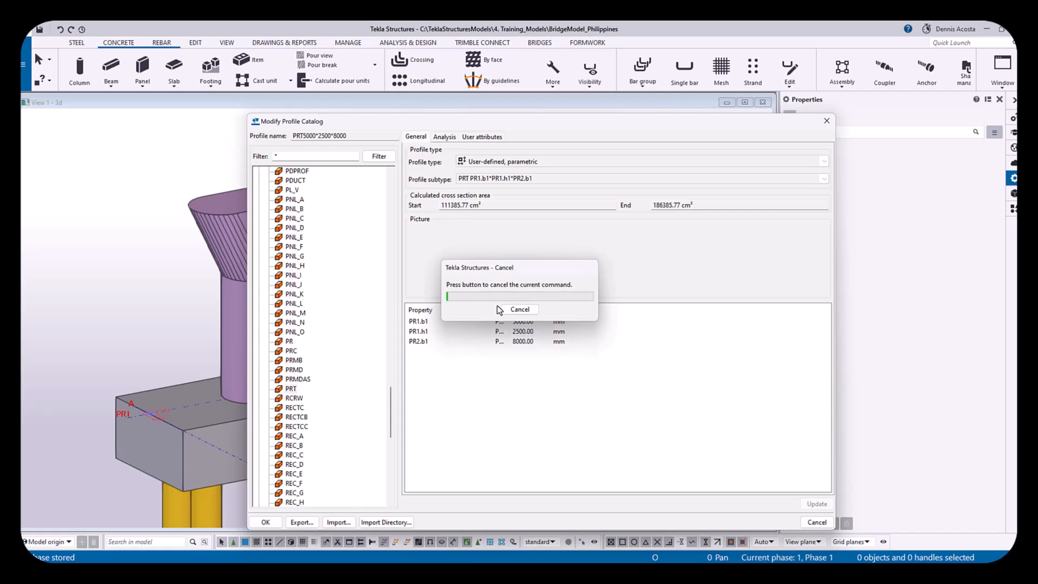
click(826, 121)
Open the model folder sorted by modified date and find the exported profiles.clb, profiles.uel, rules.lis and profiles.lis files
click(31, 52)
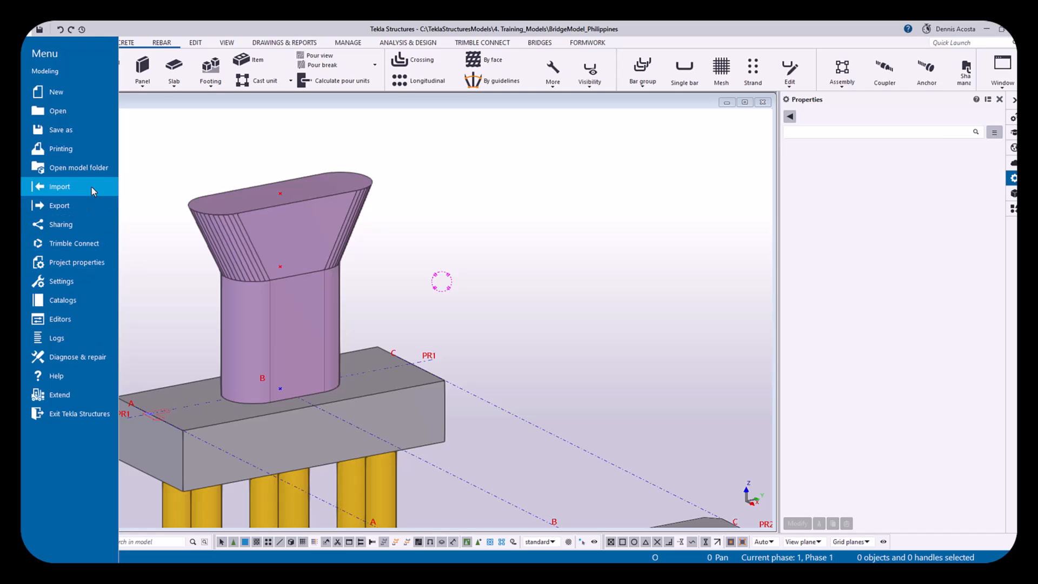
click(97, 165)
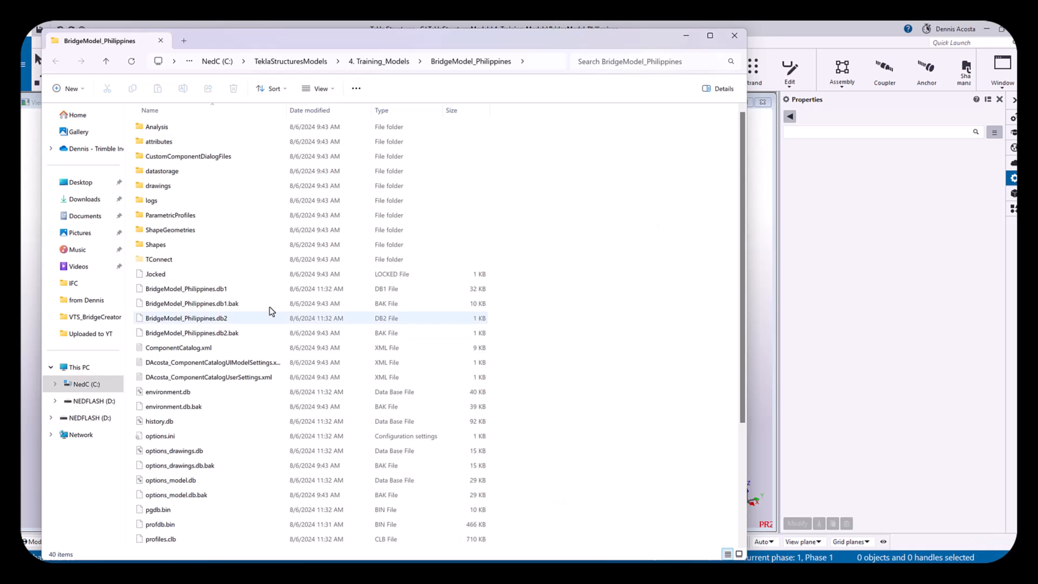
click(325, 111)
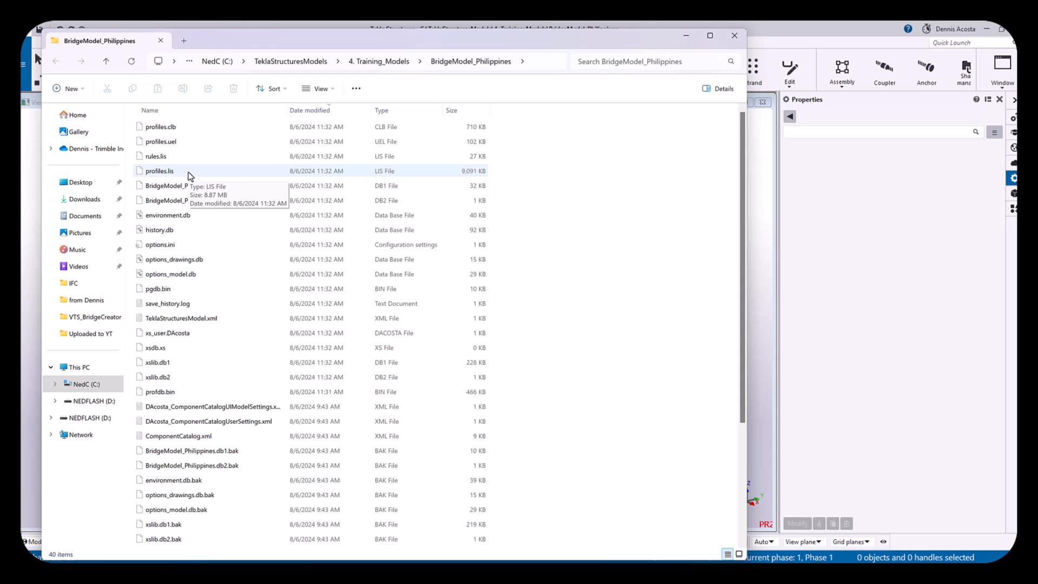
click(187, 128)
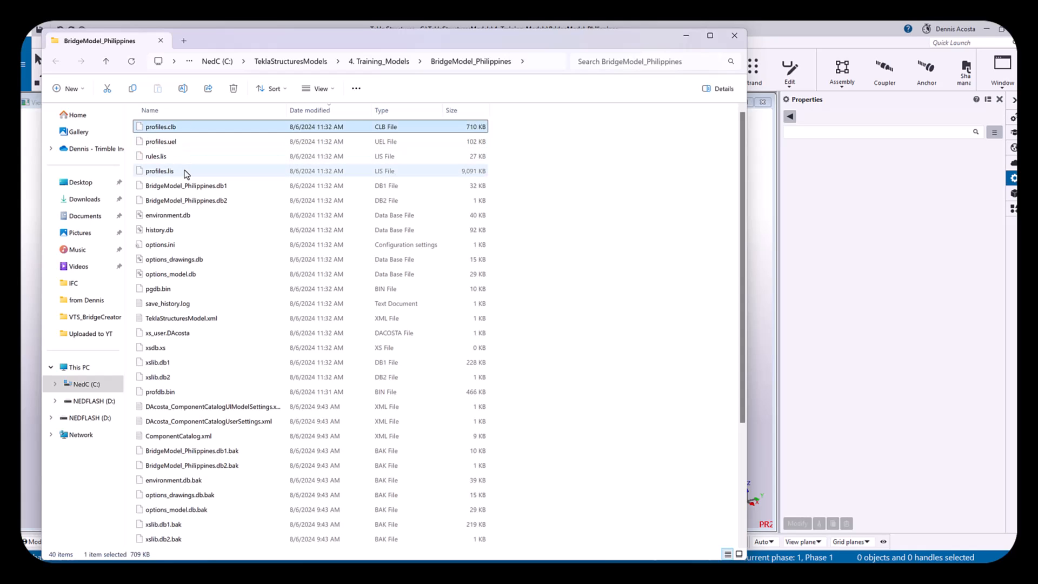
shift+click(187, 172)
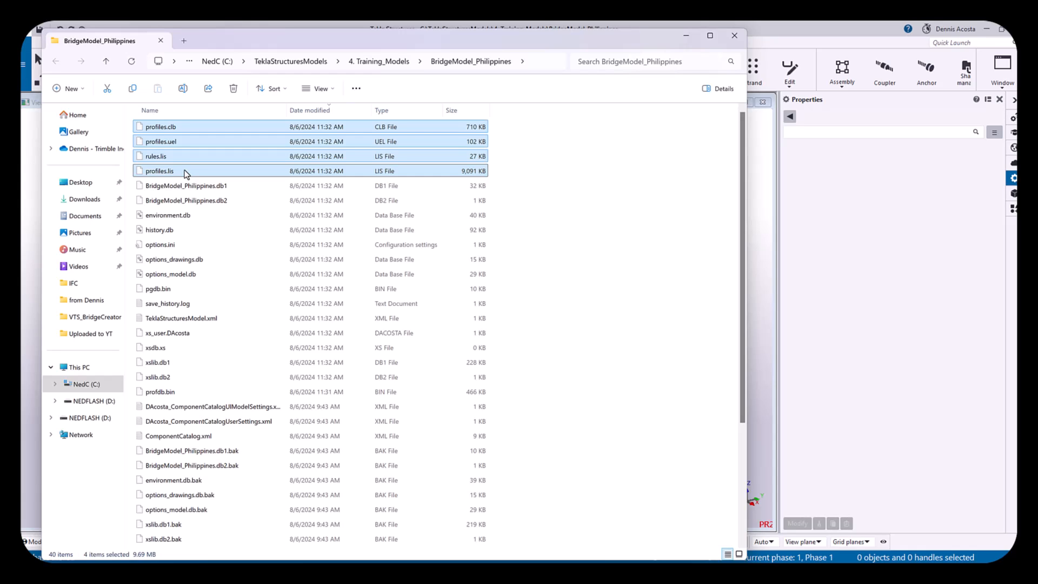
click(185, 157)
click(162, 142)
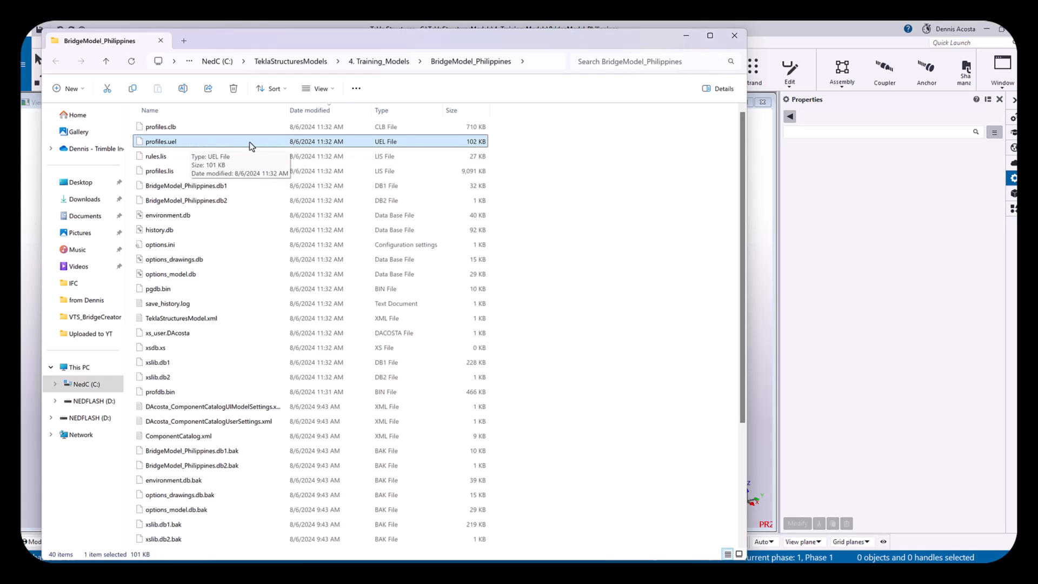
Copy profiles.uel to the root of the NEDFLASH (D:) drive, clearing out the two PNG images there, and close the file window
right_click(188, 144)
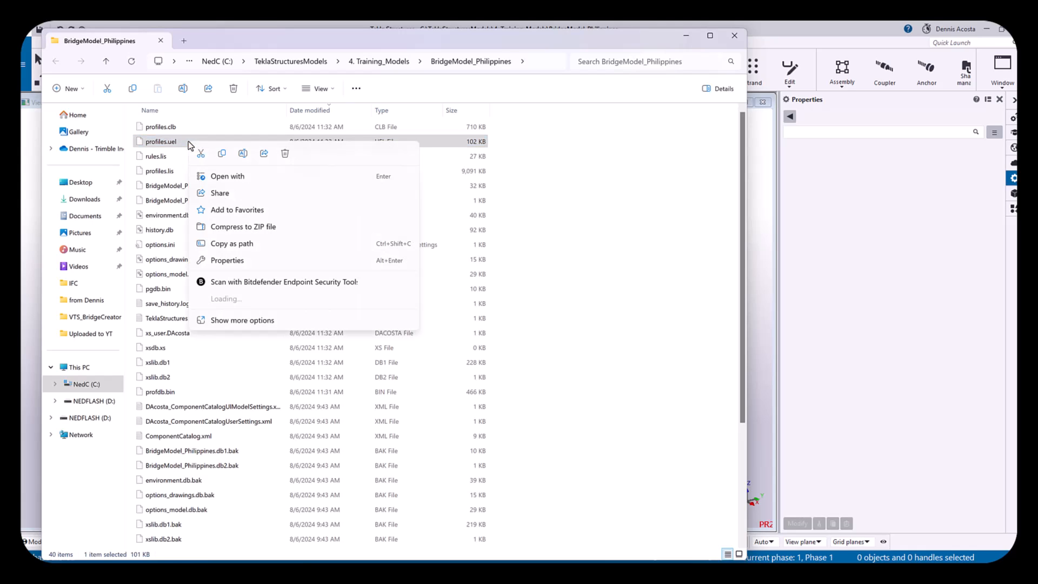
click(222, 153)
click(87, 400)
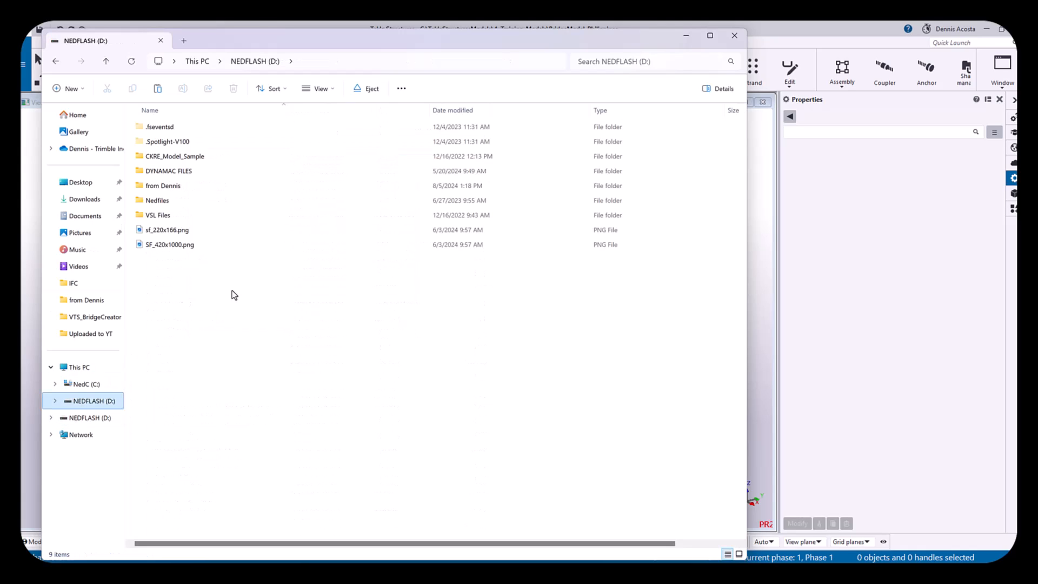
drag(212, 271, 161, 204)
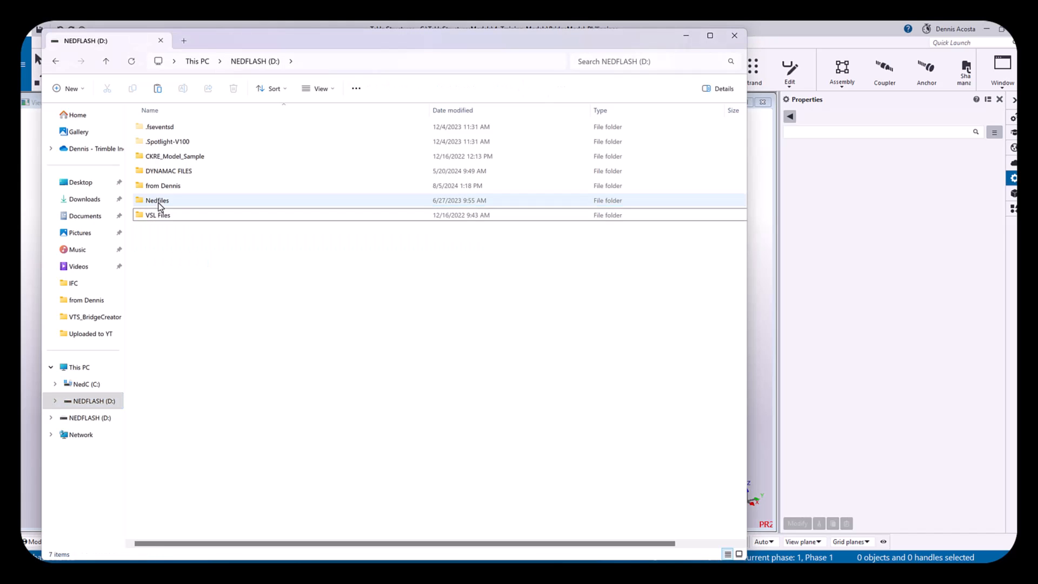
right_click(206, 283)
click(217, 295)
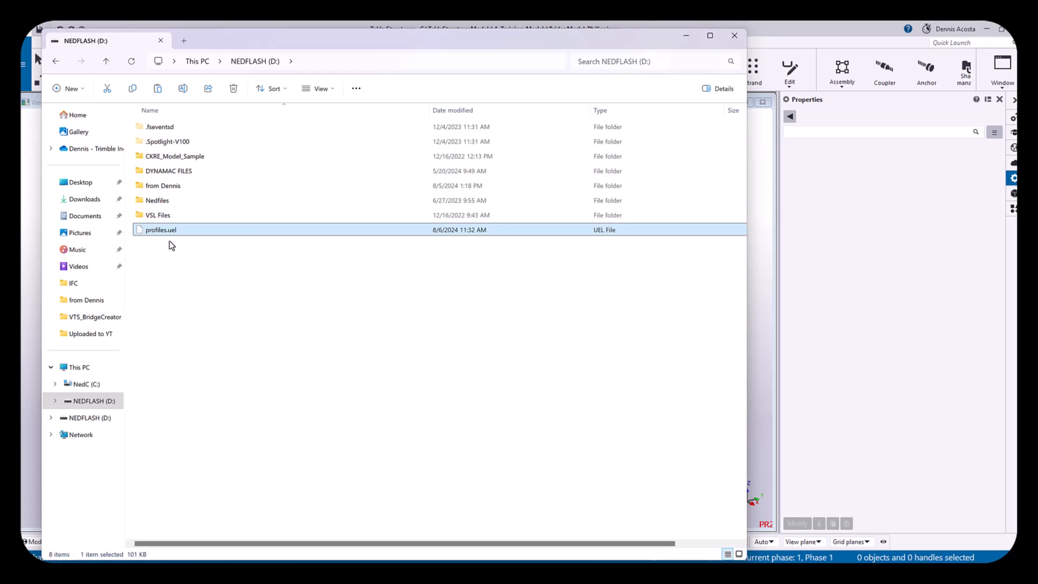
click(734, 35)
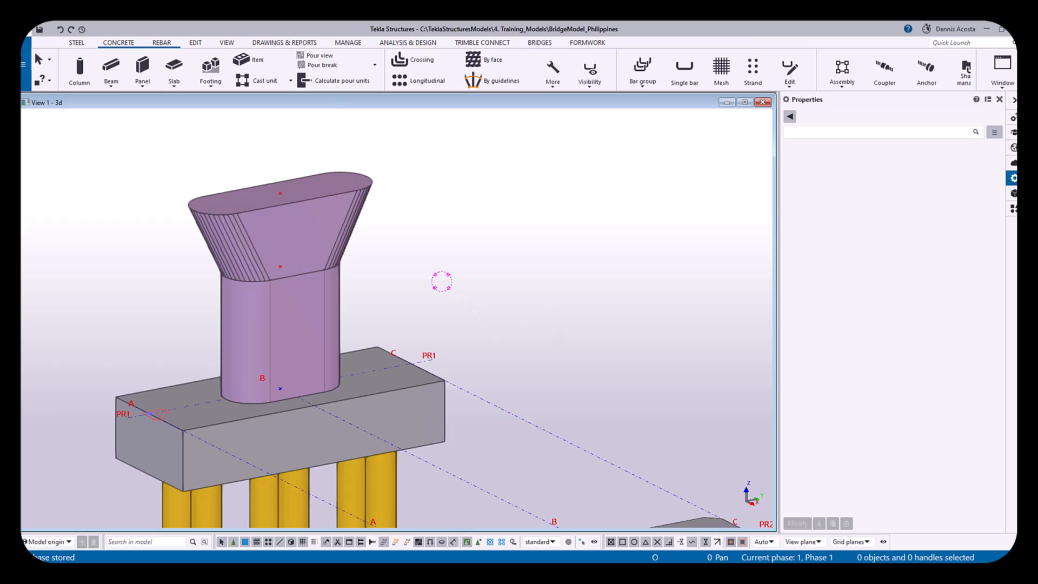
click(23, 70)
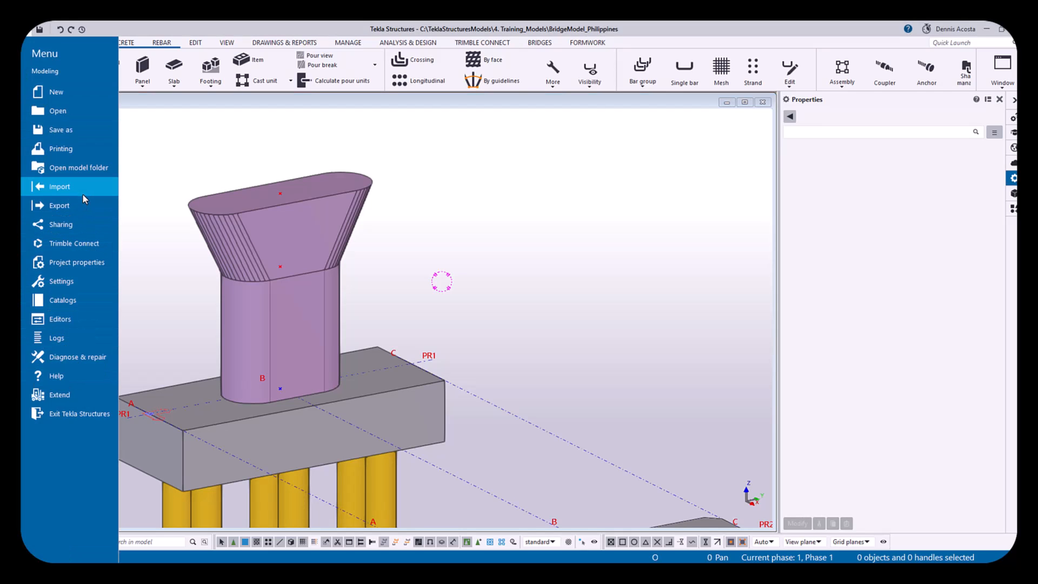
click(82, 302)
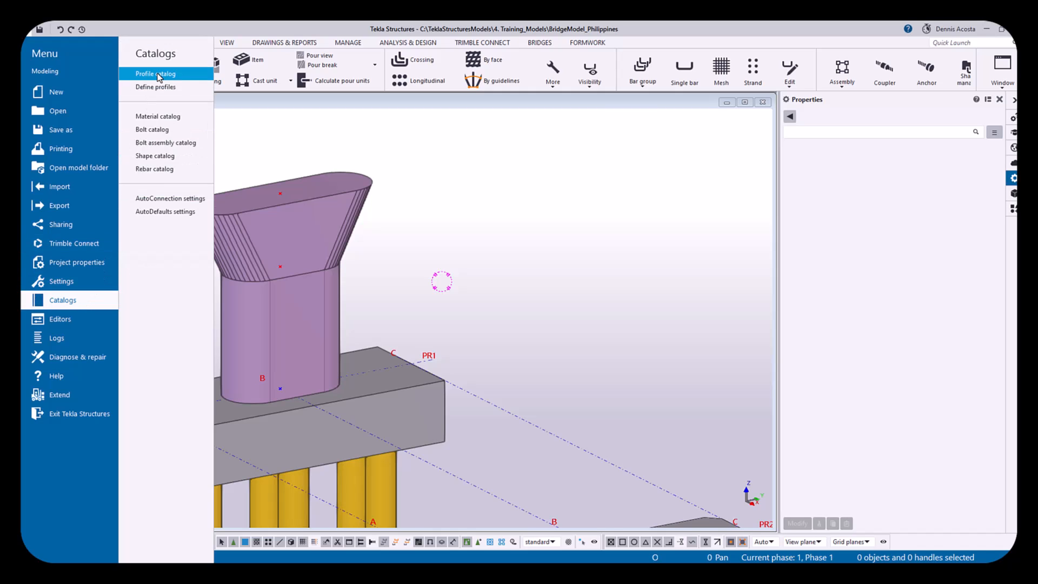
click(385, 141)
Try to create a crossing rebar set from the cross section of the straight PR1 pier column
scroll(365, 206, up, 10)
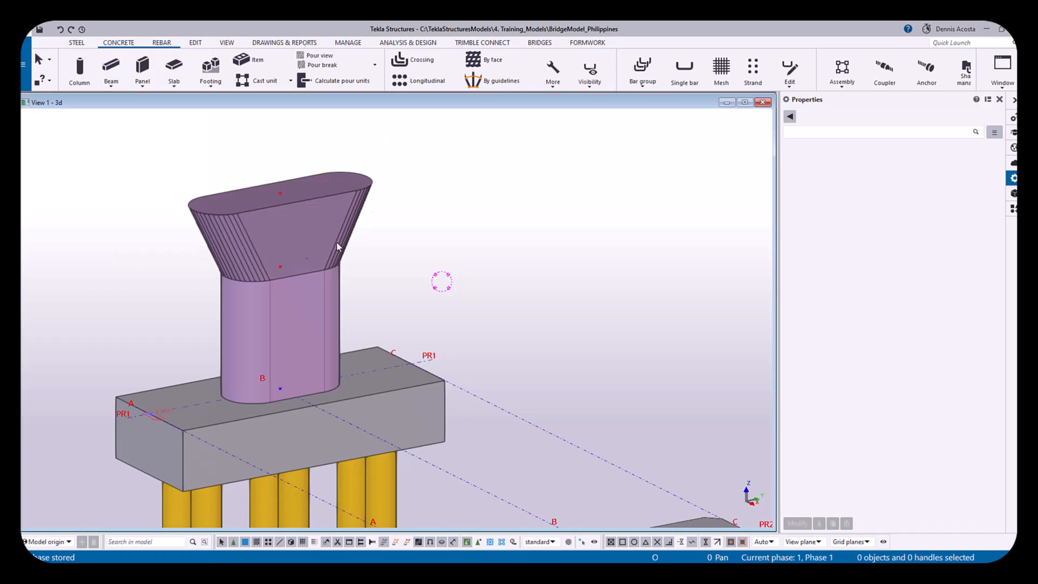
ctrl+middle_drag(421, 313, 238, 173)
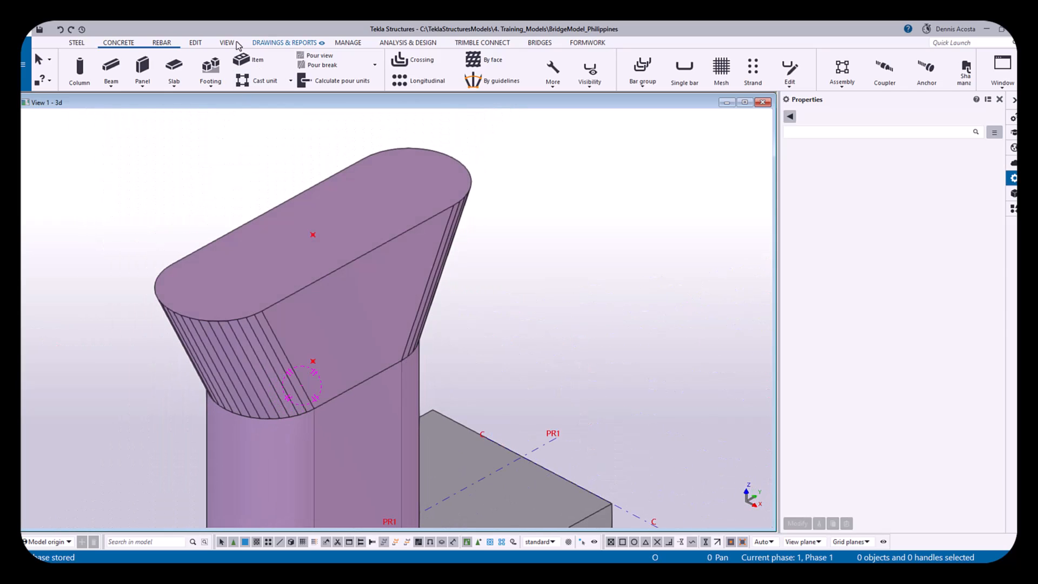
click(158, 46)
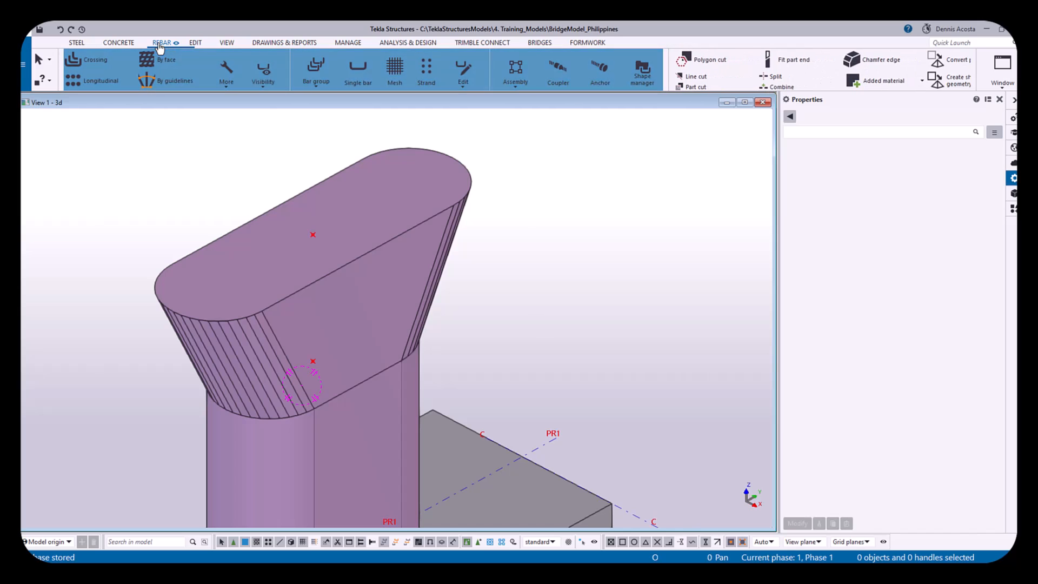
click(83, 60)
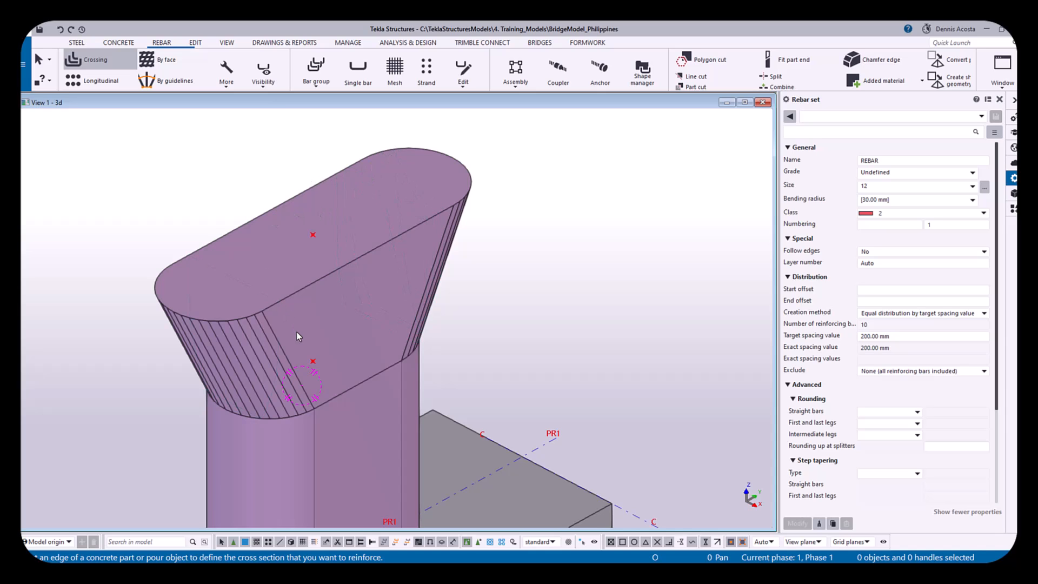
click(313, 450)
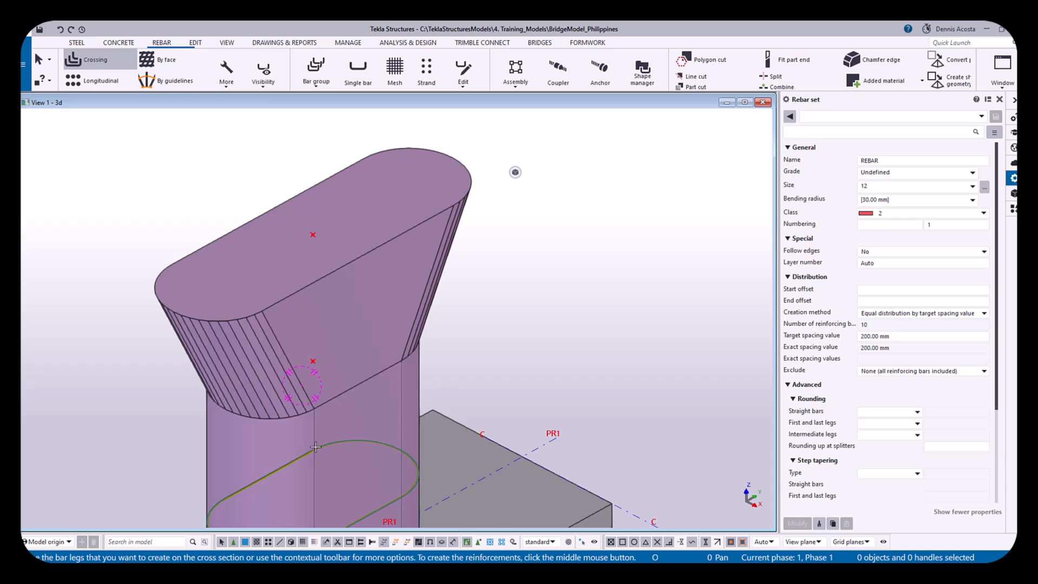
middle_click(459, 350)
middle_drag(481, 351, 488, 304)
Display the concrete parts as transparent, undo the rebar set creation and end the command
key(ctrl+2)
key(ctrl+z)
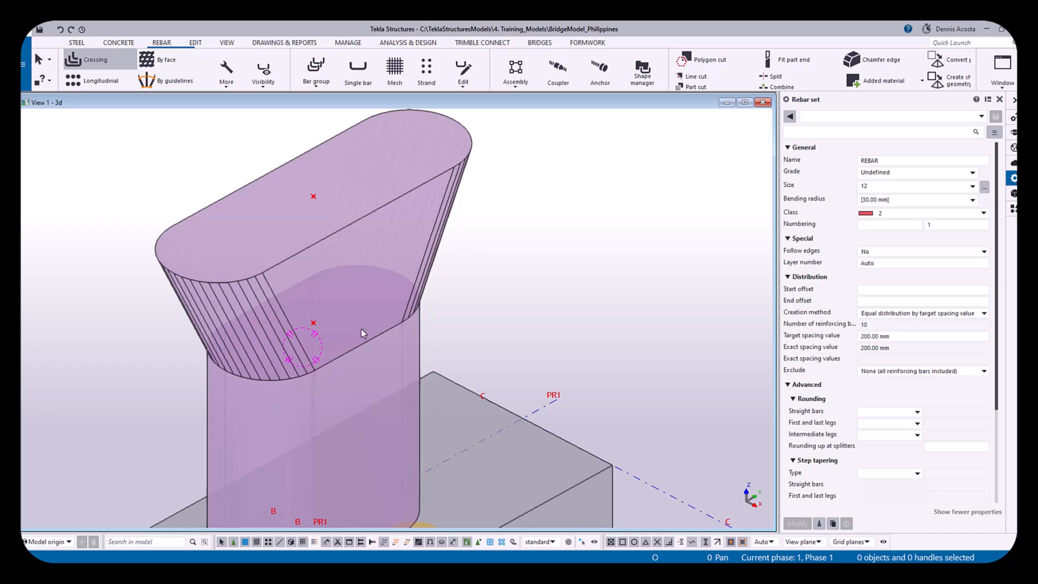
right_click(507, 204)
click(527, 208)
Open the profile catalog for modification to review its import option and close it without changes
click(368, 221)
middle_drag(439, 273, 426, 309)
scroll(481, 295, down, 3)
scroll(411, 274, down, 4)
scroll(426, 309, down, 2)
click(22, 64)
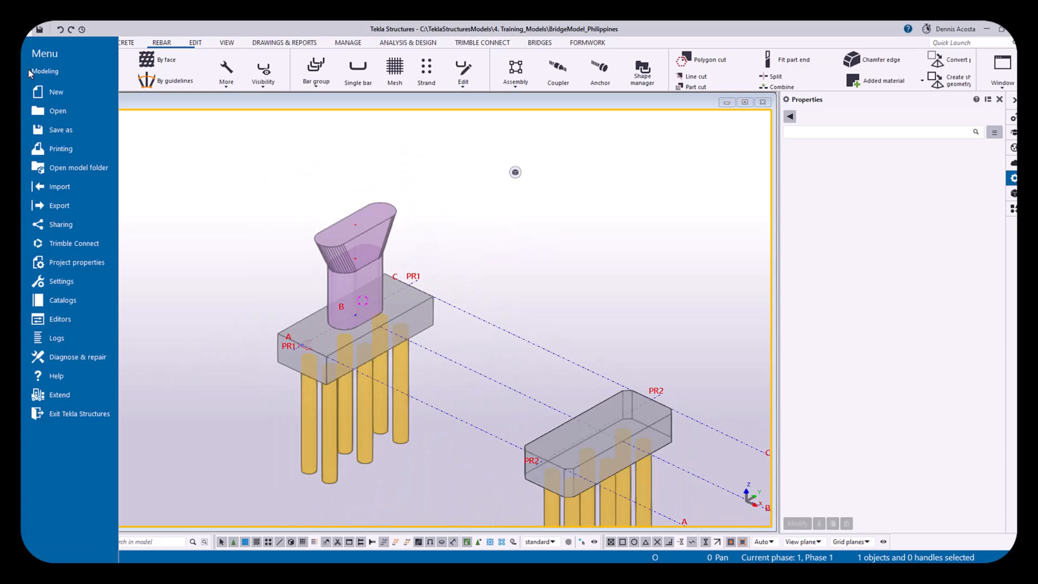
click(88, 302)
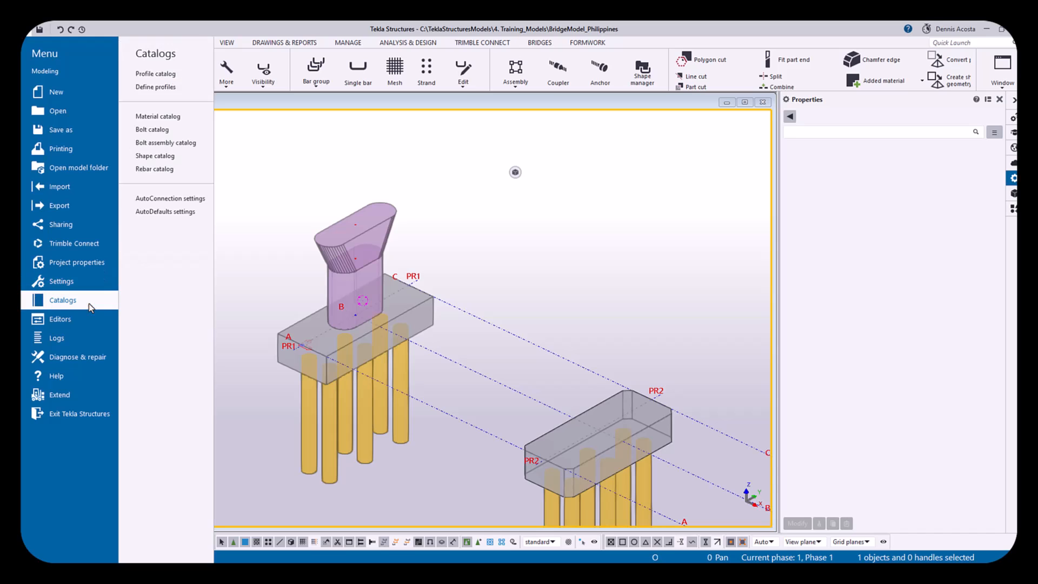
click(179, 72)
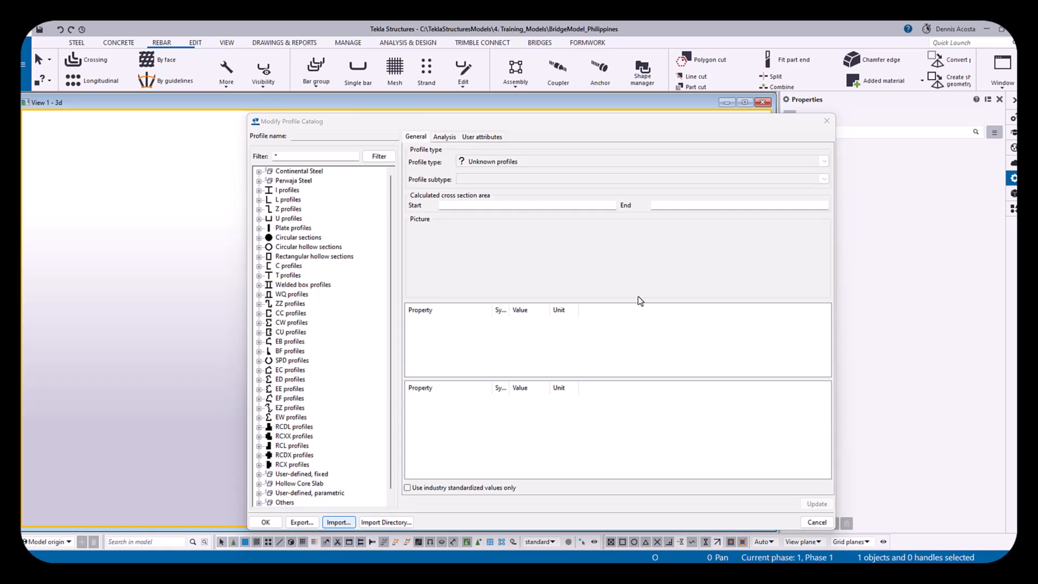
click(825, 126)
Delete the flared column on top of the PR1 pier
scroll(373, 177, up, 5)
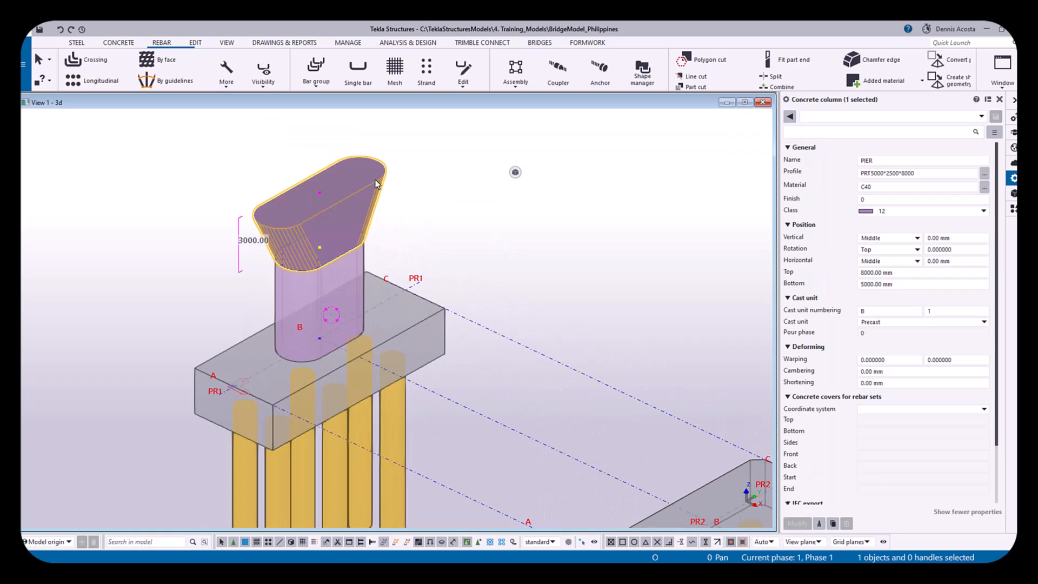
key(Delete)
scroll(389, 194, down, 5)
middle_drag(511, 289, 398, 213)
ctrl+middle_drag(547, 248, 565, 231)
click(542, 255)
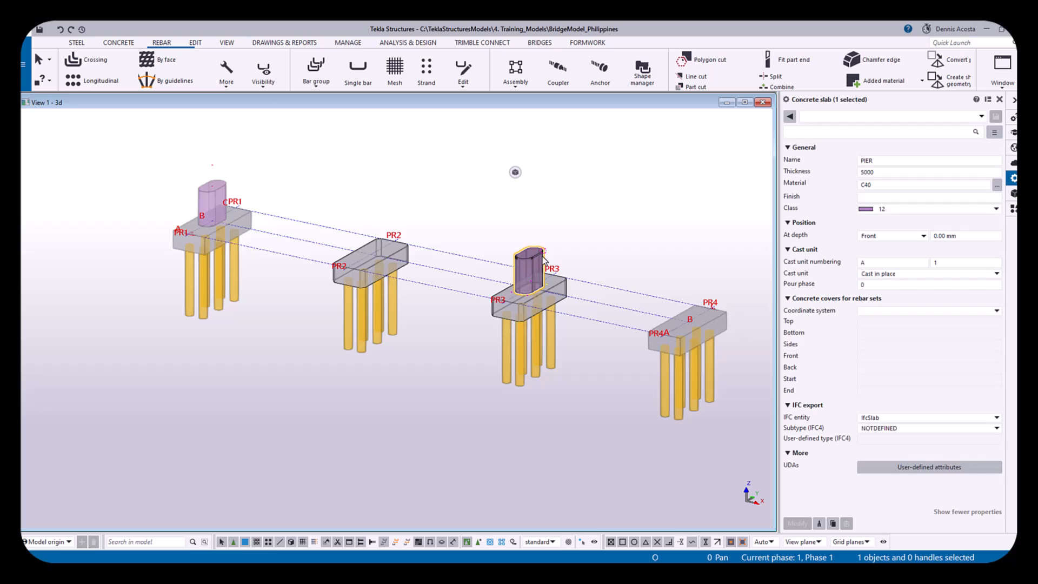
key(Delete)
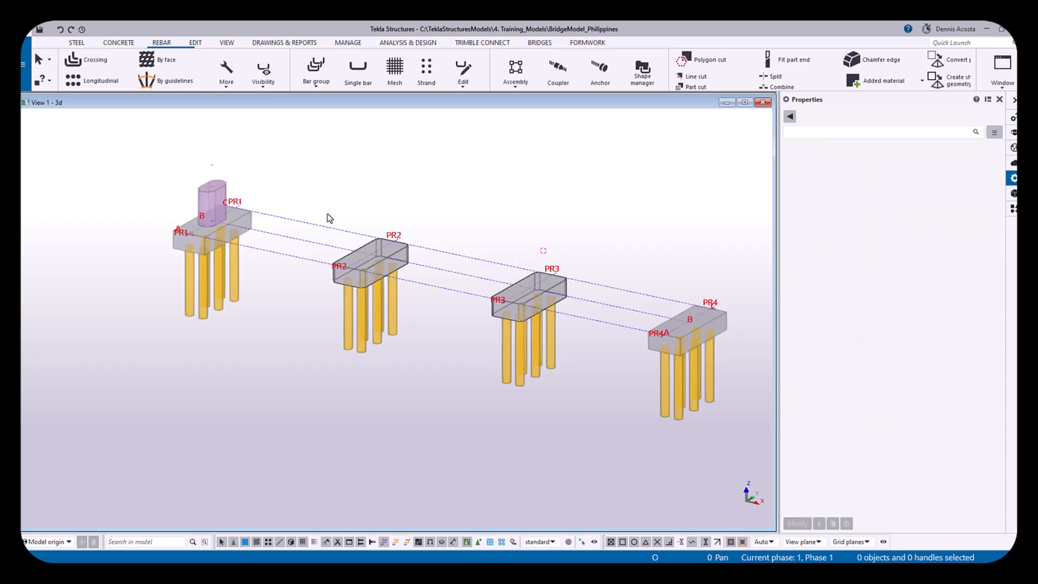
key(ctrl+z)
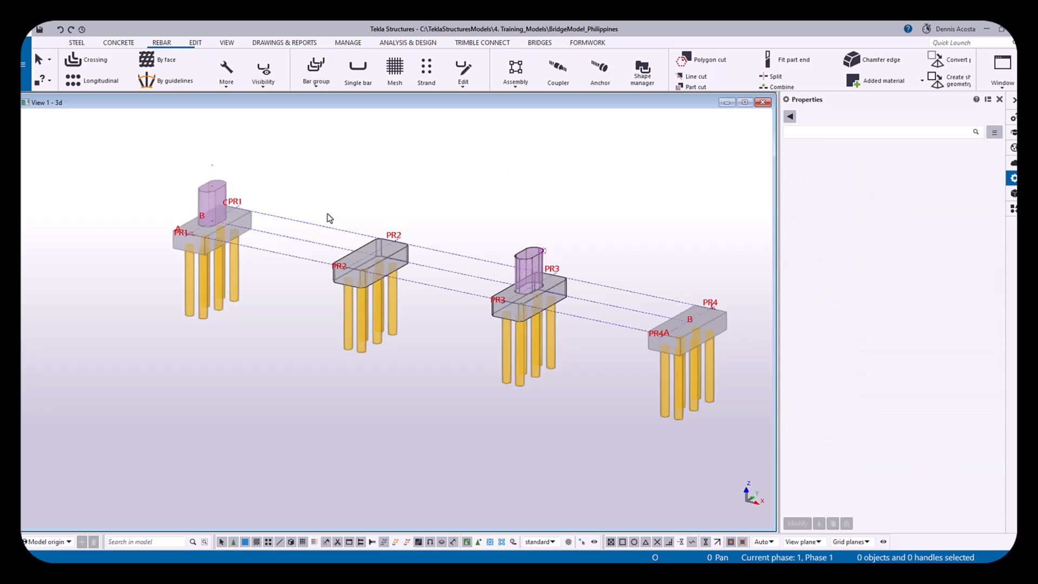
Set the top level of the straight PR1 pier column to 8000 mm
click(226, 191)
click(866, 187)
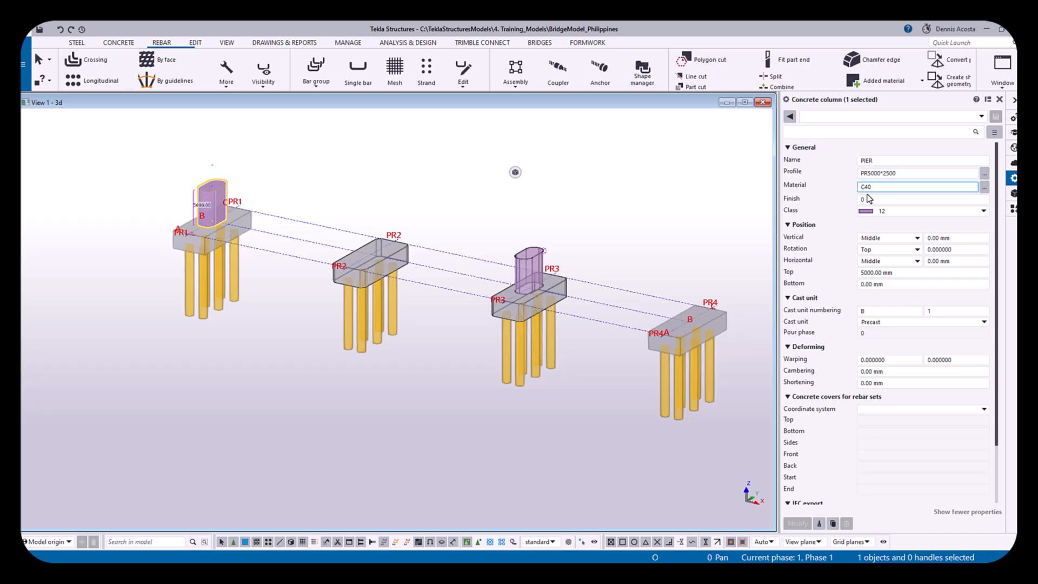
click(861, 273)
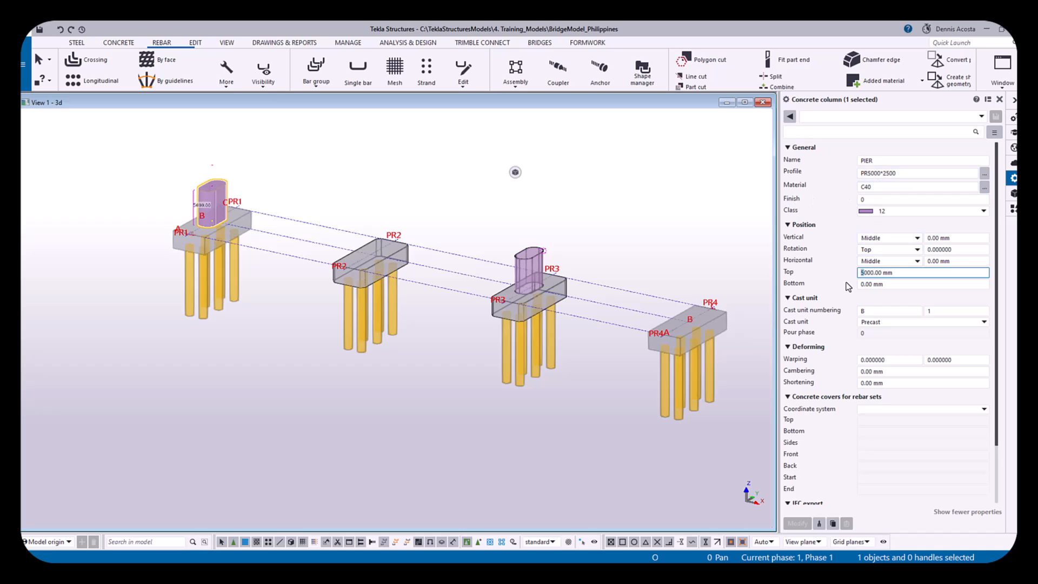
key(Delete)
text(8)
key(Return)
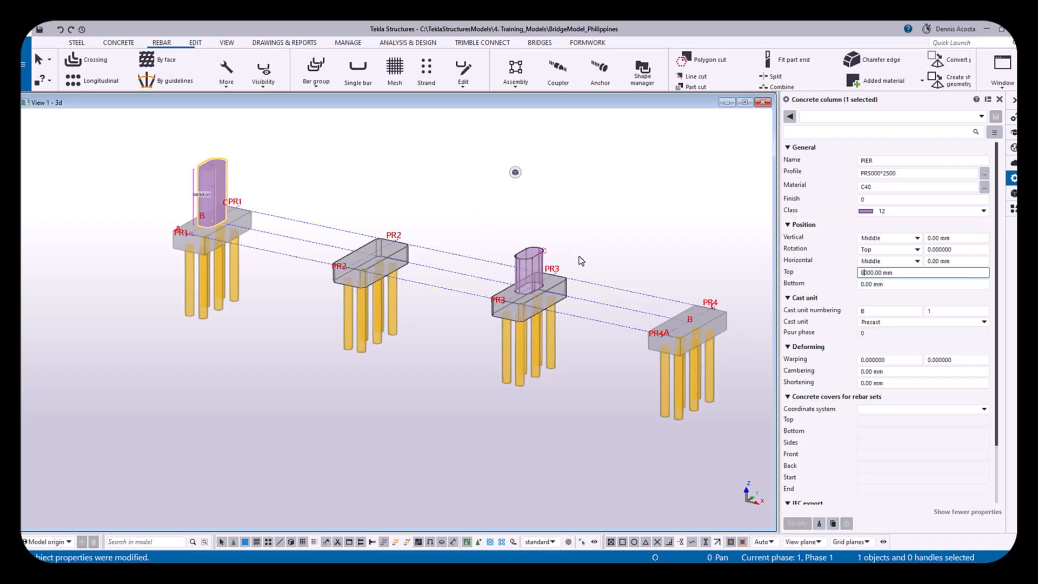
Set the thickness of the PR3 pier slab to 8000 mm
click(532, 268)
click(861, 172)
key(Delete)
text(8000)
key(Return)
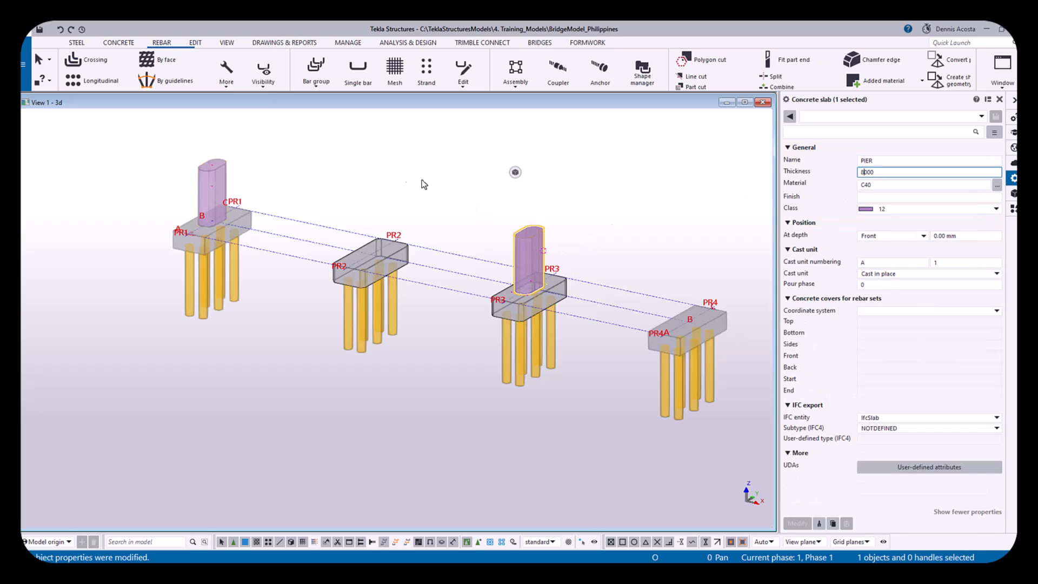
Copy the PR1 pier column onto the PR4 footing at the intersection with grid line B and end the copy command
scroll(403, 231, up, 1)
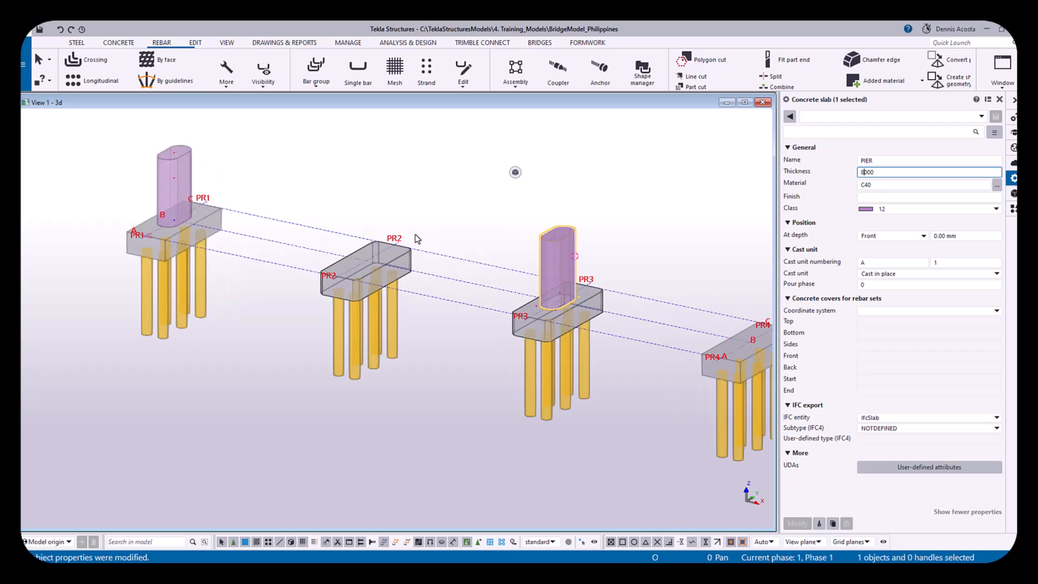
click(182, 166)
right_click(245, 170)
click(275, 232)
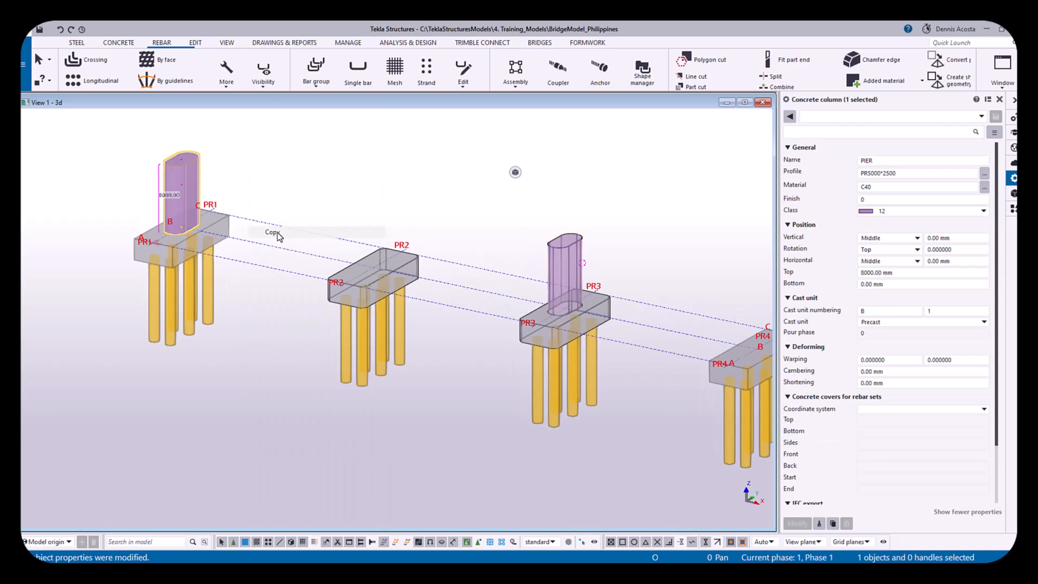
middle_drag(191, 227, 37, 208)
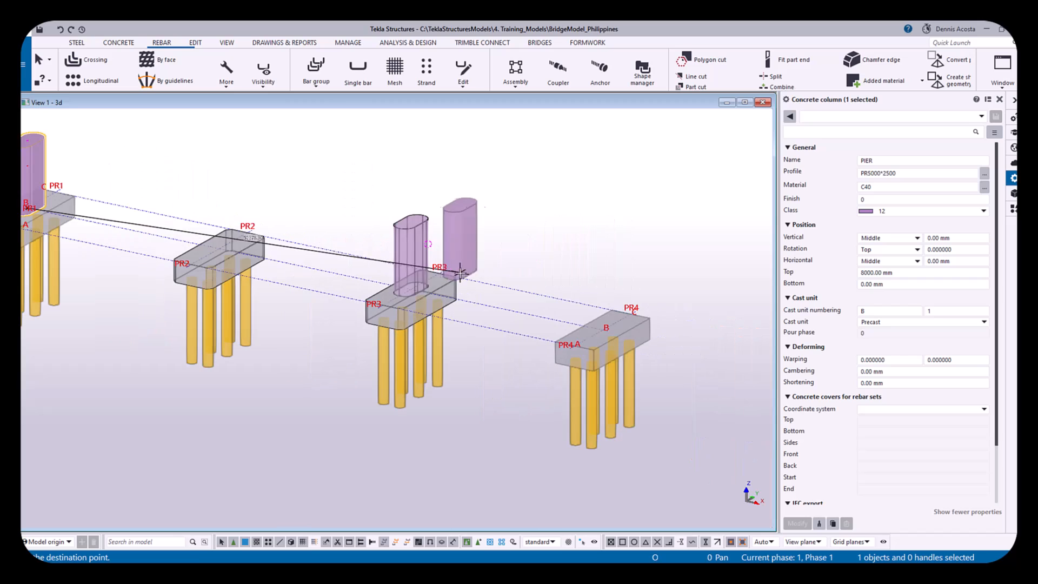
click(604, 329)
right_click(466, 223)
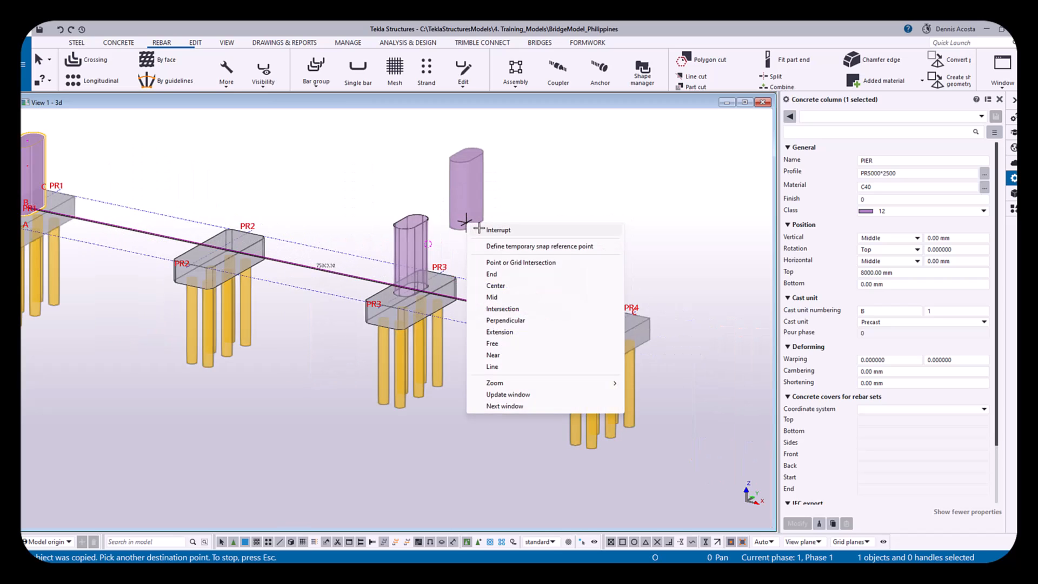
click(468, 231)
Copy the PR3 pier slab onto the PR2 footing at the intersection with grid line B and end the copy command
right_click(427, 228)
click(455, 273)
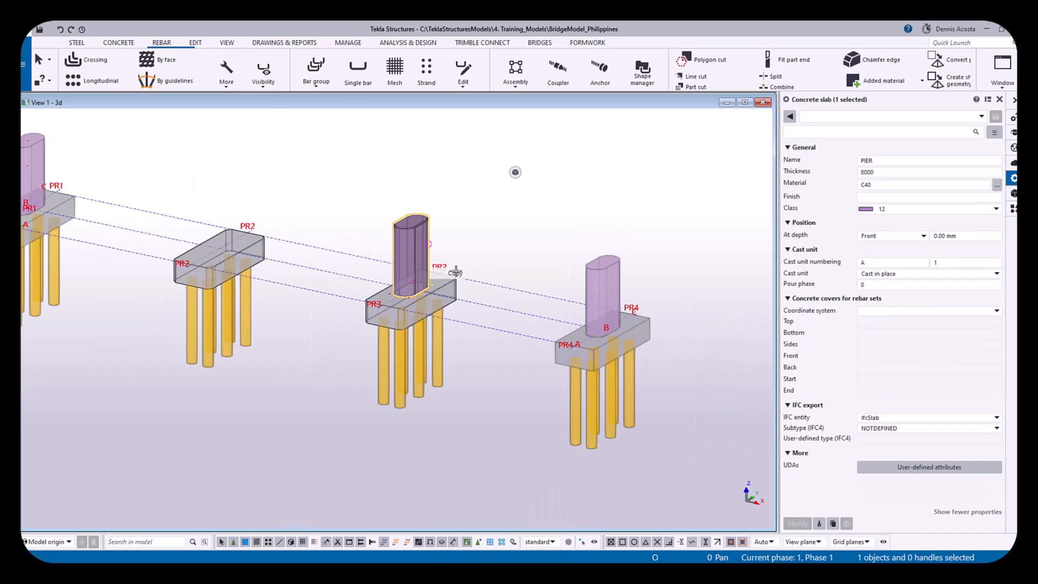
click(410, 290)
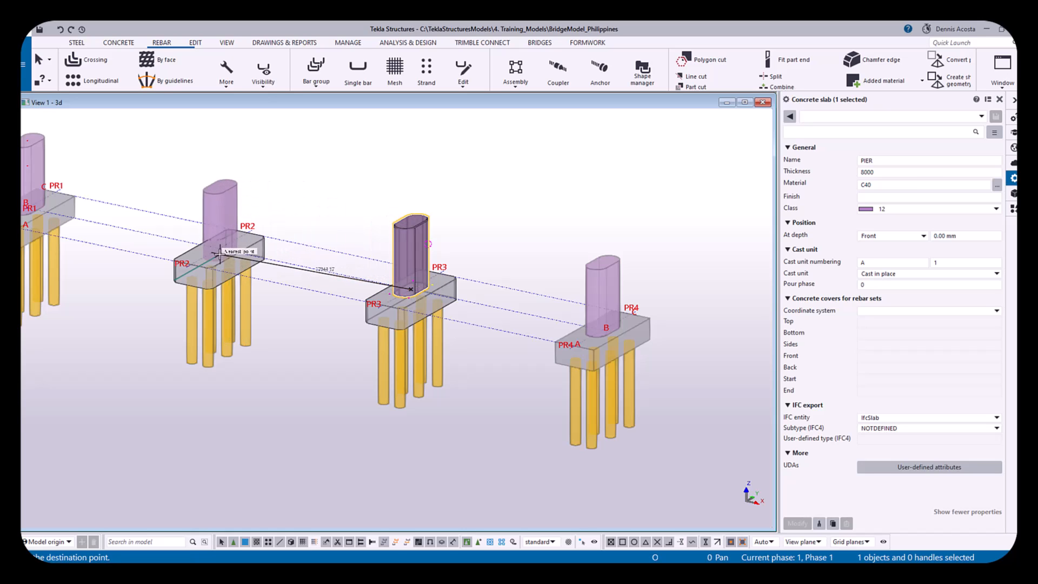
scroll(218, 250, up, 5)
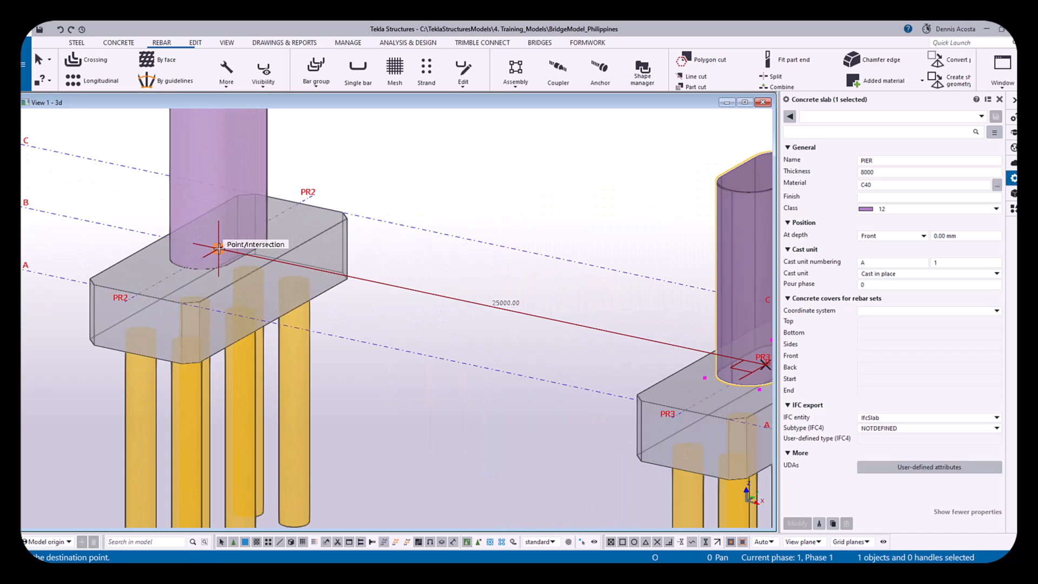
click(219, 250)
right_click(429, 138)
click(452, 146)
Display the model parts as shaded instead of transparent with all four piers in view
scroll(442, 166, down, 6)
mouse_move(429, 194)
ctrl+middle_down()
mouse_move(415, 216)
mouse_move(438, 193)
ctrl+middle_up()
middle_drag(438, 193, 503, 270)
scroll(511, 197, up, 1)
ctrl+middle_drag(512, 197, 504, 198)
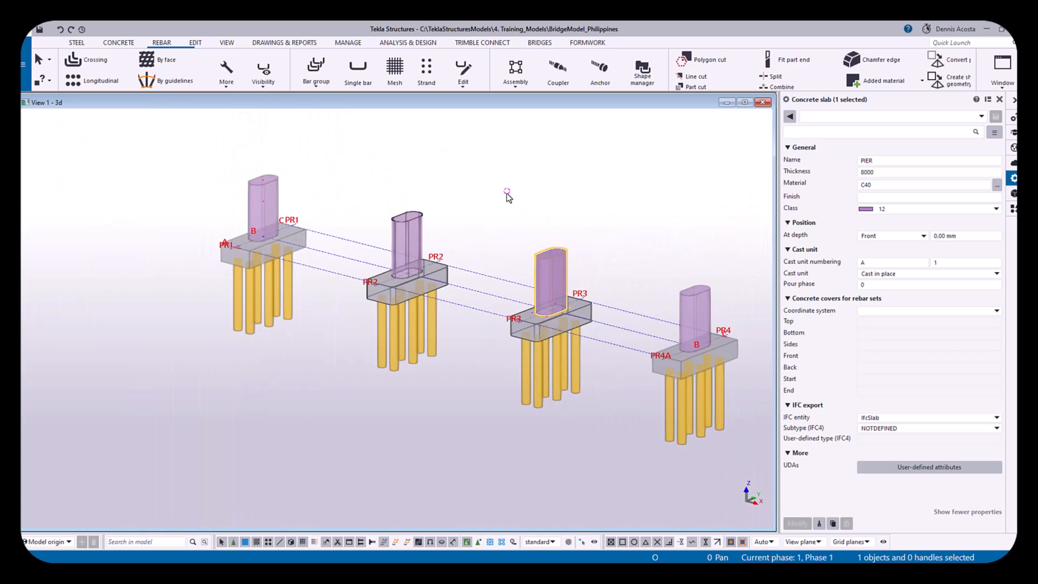
key(ctrl+4)
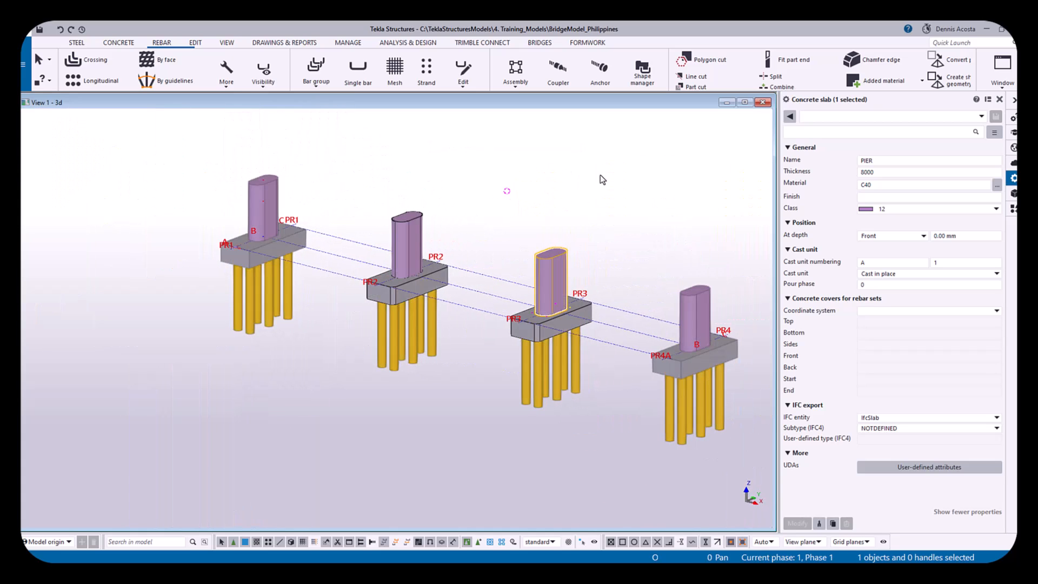
ctrl+middle_drag(513, 183, 512, 186)
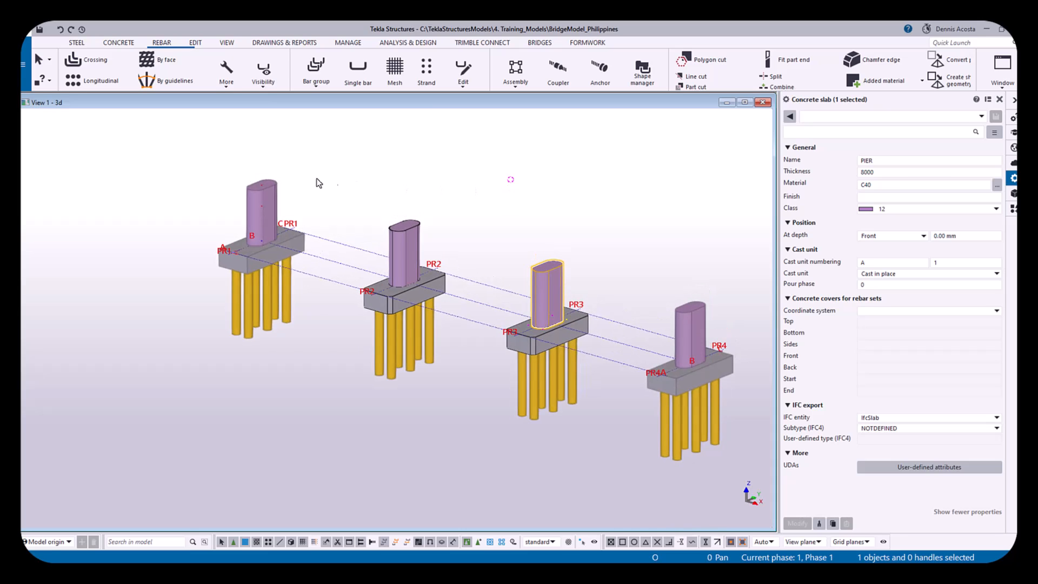
Delete the two leftover points on the PR1 pier column below its top
scroll(332, 181, up, 4)
scroll(334, 214, up, 3)
drag(317, 210, 512, 356)
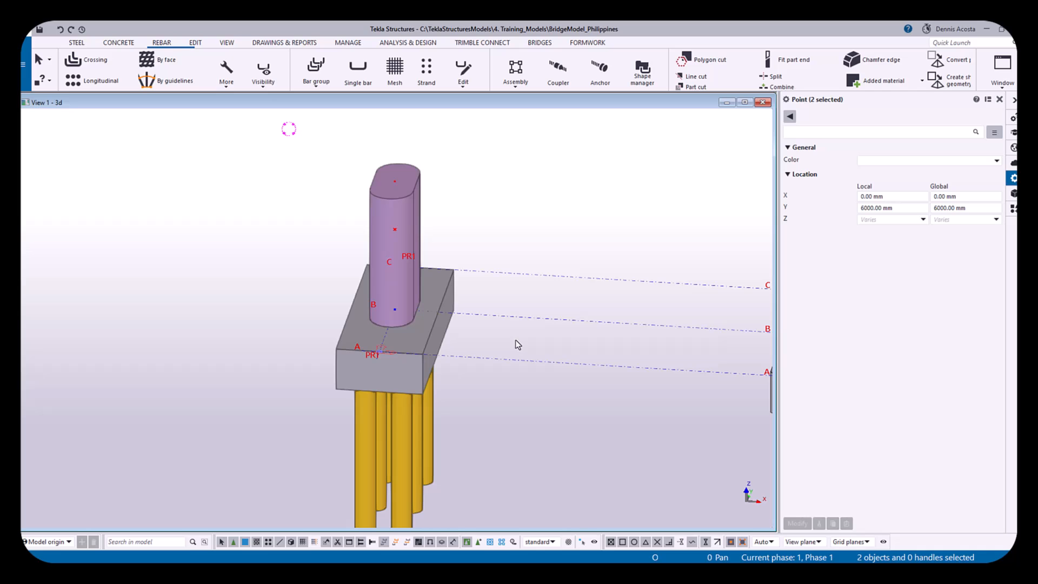
key(Delete)
Examine the PR1 and PR2 piers and the point at the top centre of the PR1 column
scroll(421, 233, up, 2)
ctrl+middle_drag(417, 231, 400, 261)
scroll(597, 233, down, 5)
scroll(402, 264, down, 1)
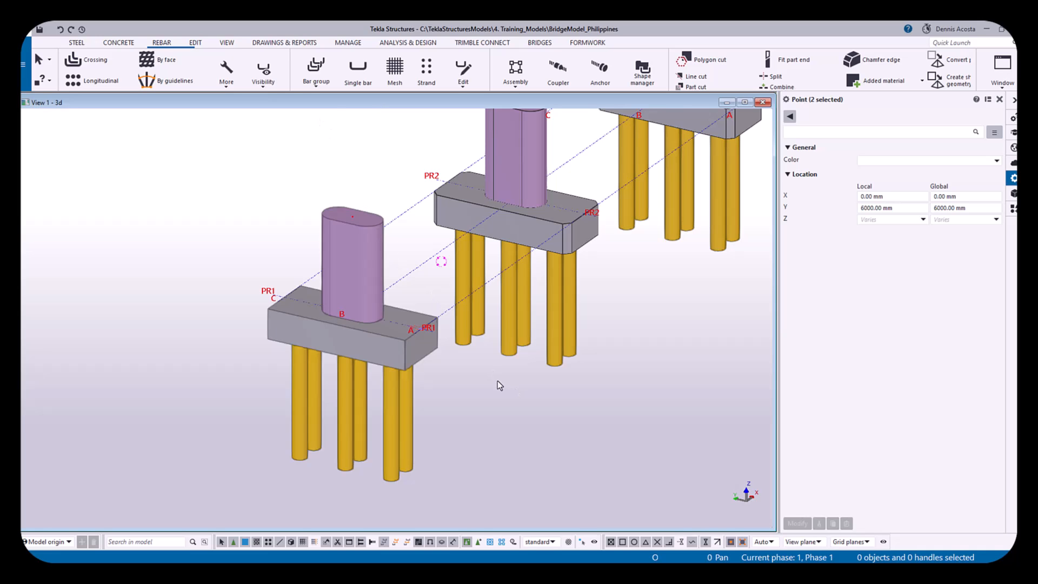
scroll(379, 355, up, 5)
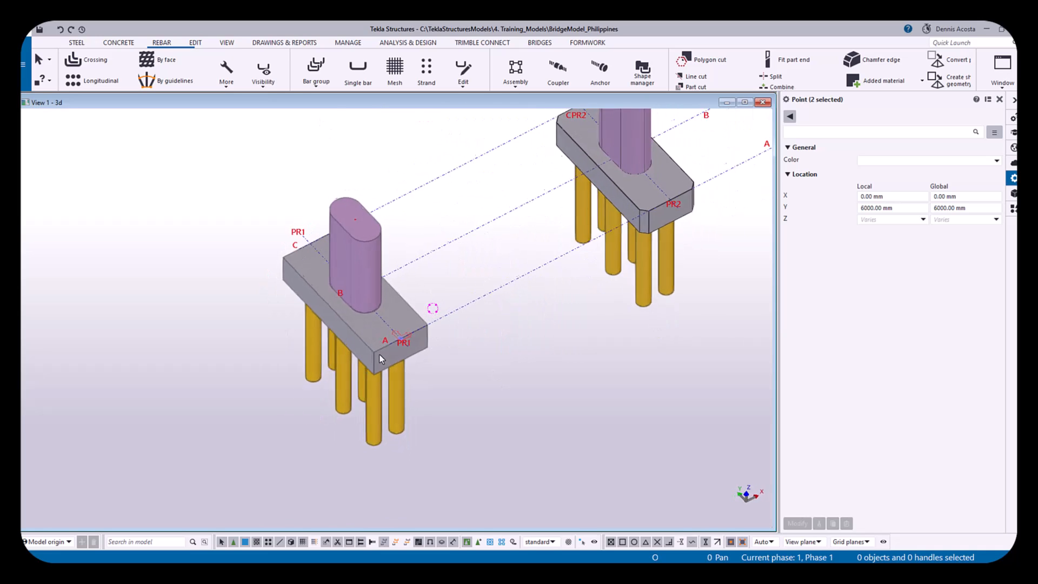
ctrl+middle_drag(355, 221, 292, 256)
scroll(292, 256, up, 1)
scroll(293, 259, up, 1)
scroll(294, 260, down, 2)
scroll(293, 260, up, 2)
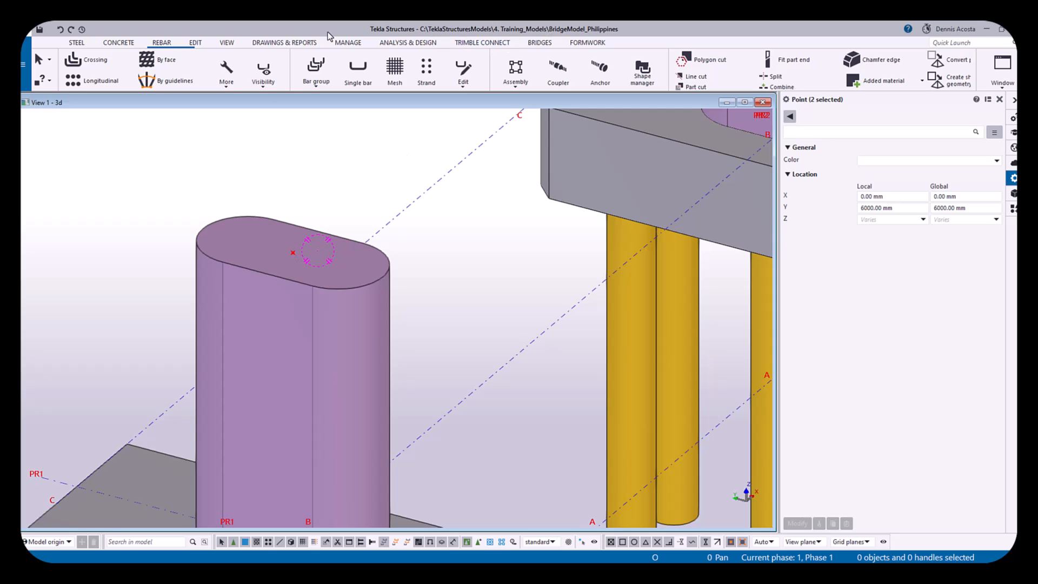
click(195, 42)
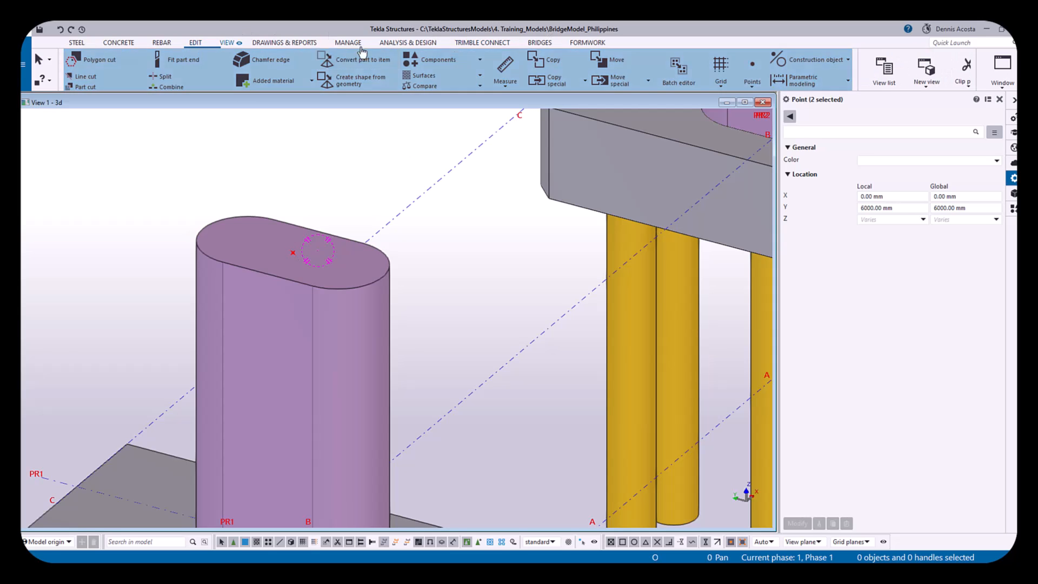
click(752, 82)
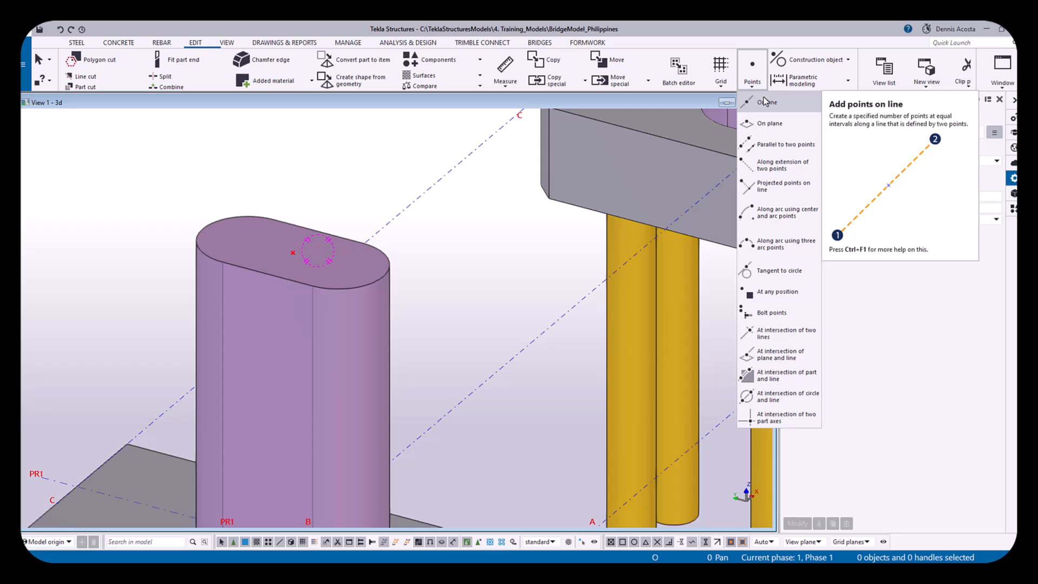
scroll(469, 246, down, 5)
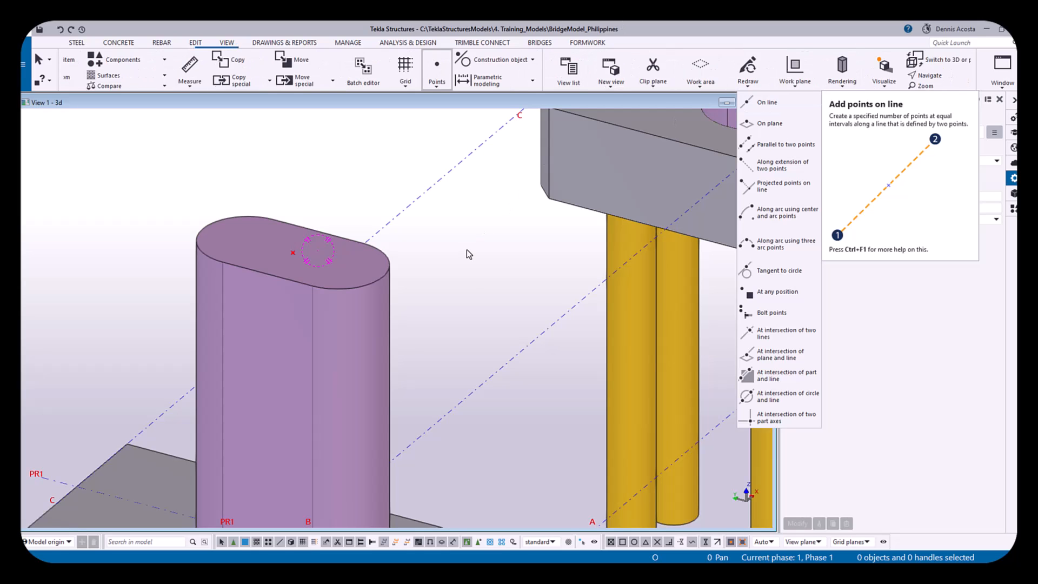
scroll(474, 269, up, 5)
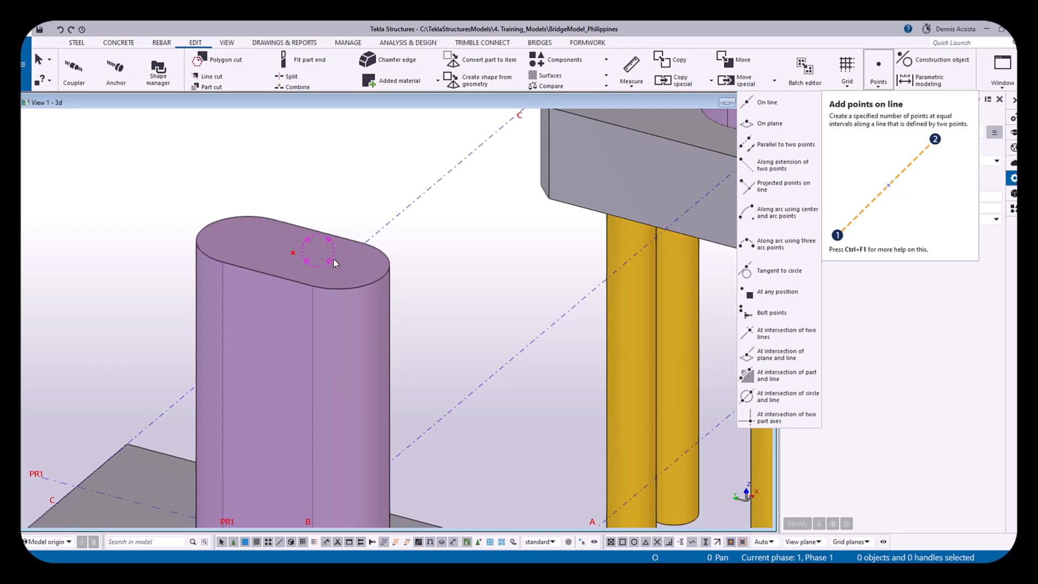
click(283, 248)
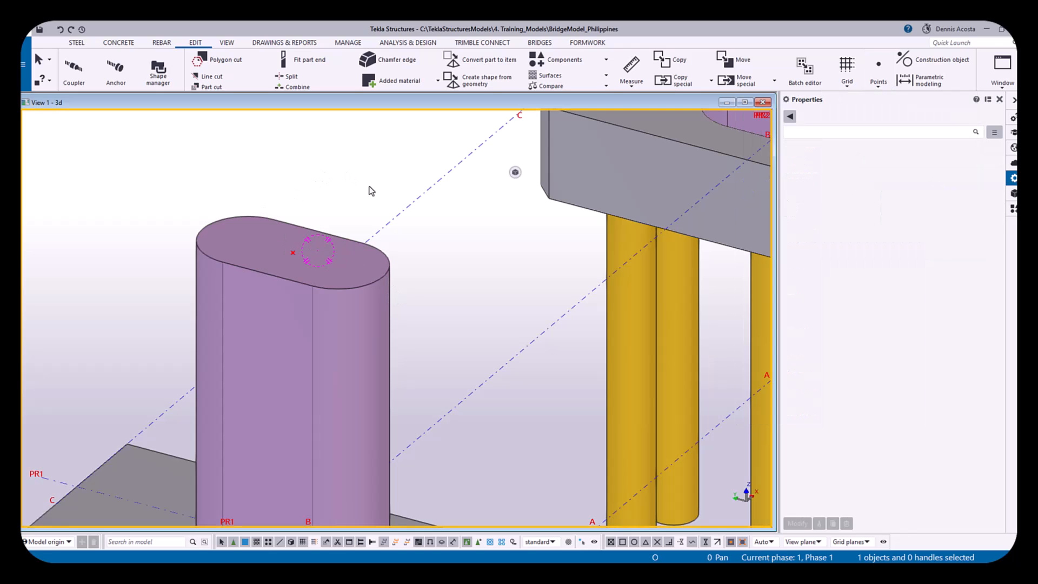
Add 1 divided-line point on top of the PR2 pier, between the midpoints of its two straight edges, and end the command
click(194, 48)
click(753, 70)
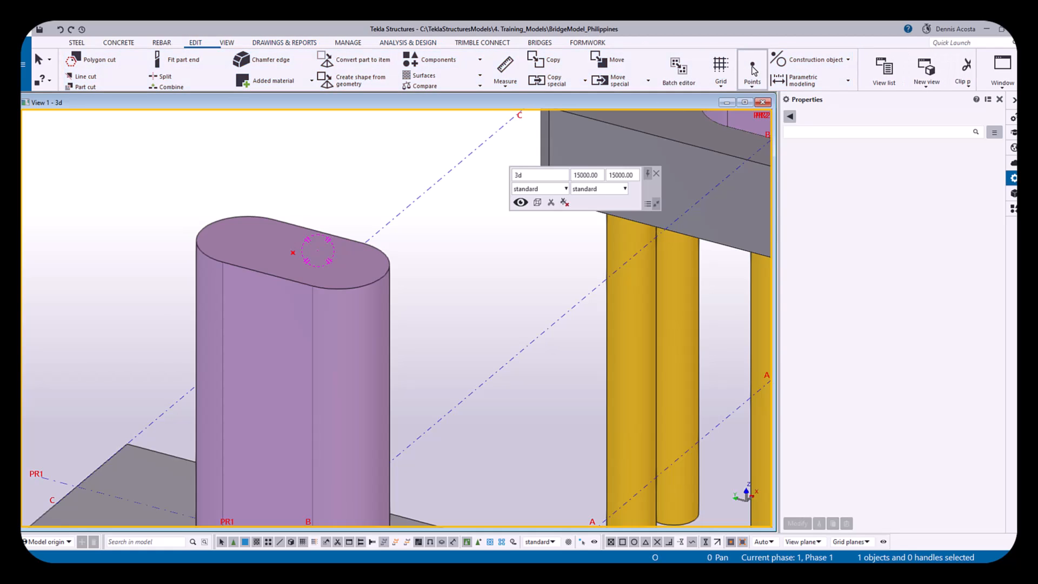
click(758, 102)
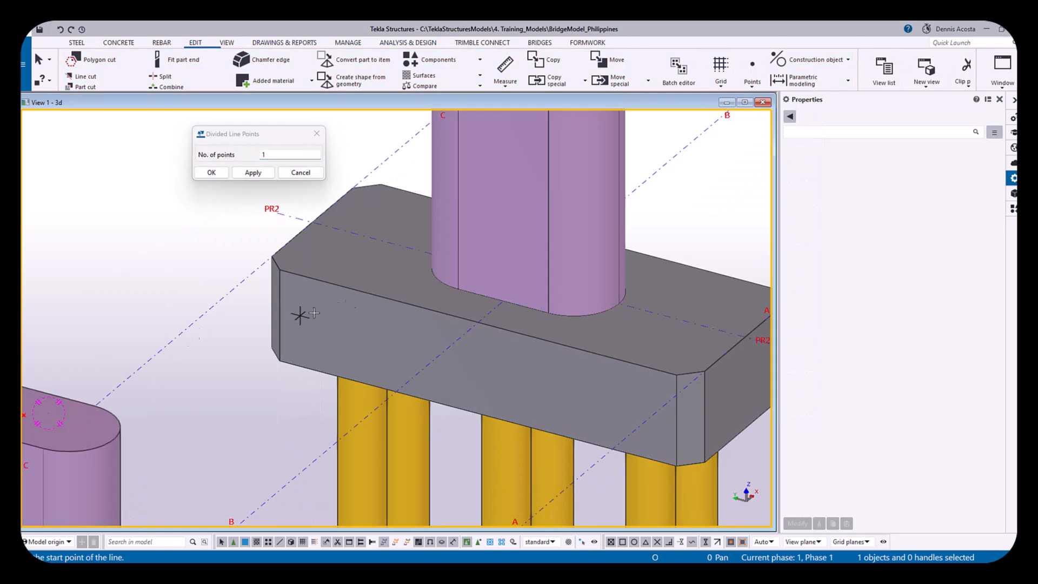
scroll(359, 490, up, 3)
scroll(420, 248, up, 2)
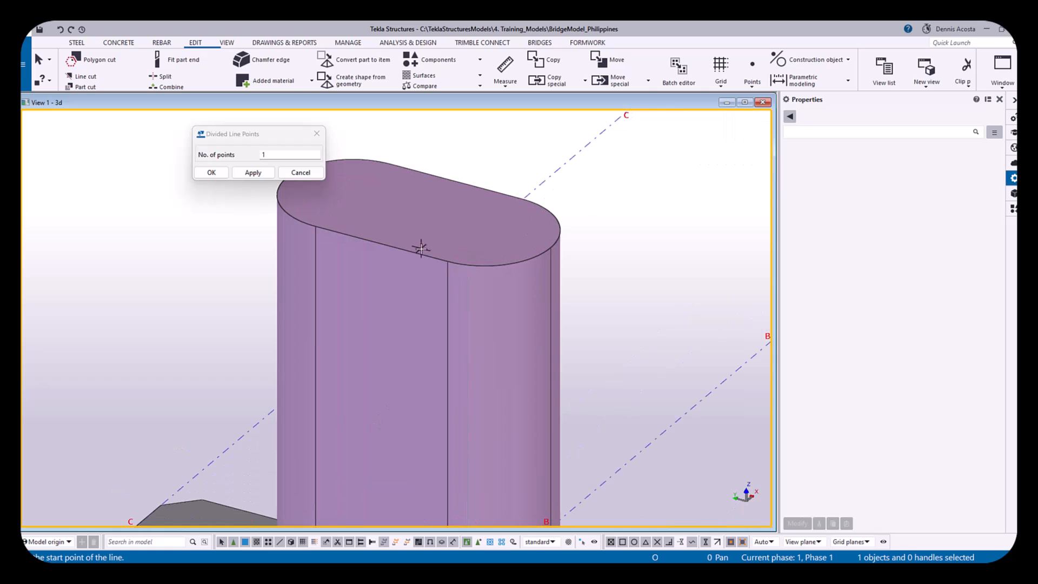
click(381, 245)
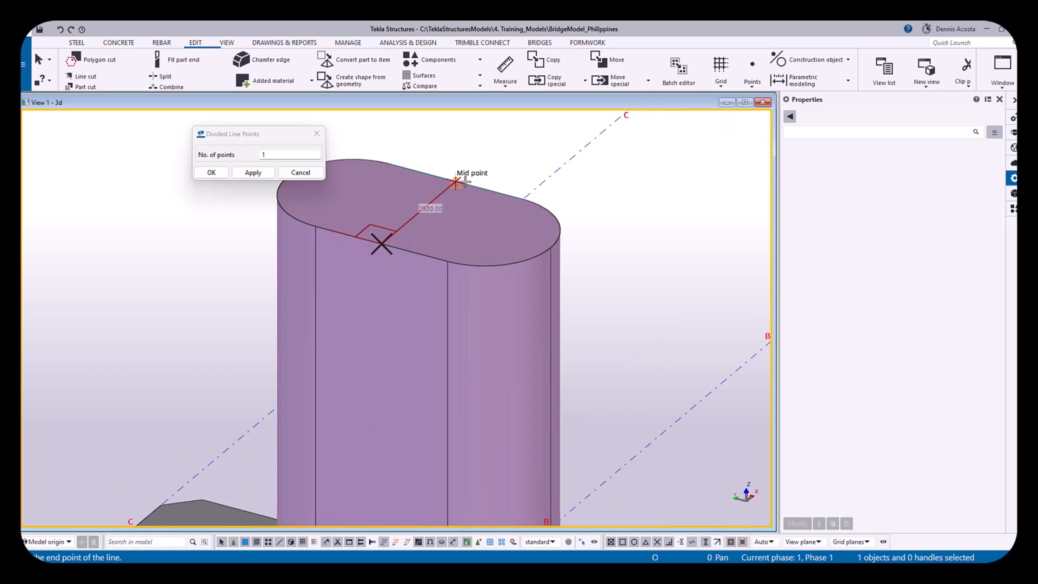
click(464, 182)
right_click(514, 140)
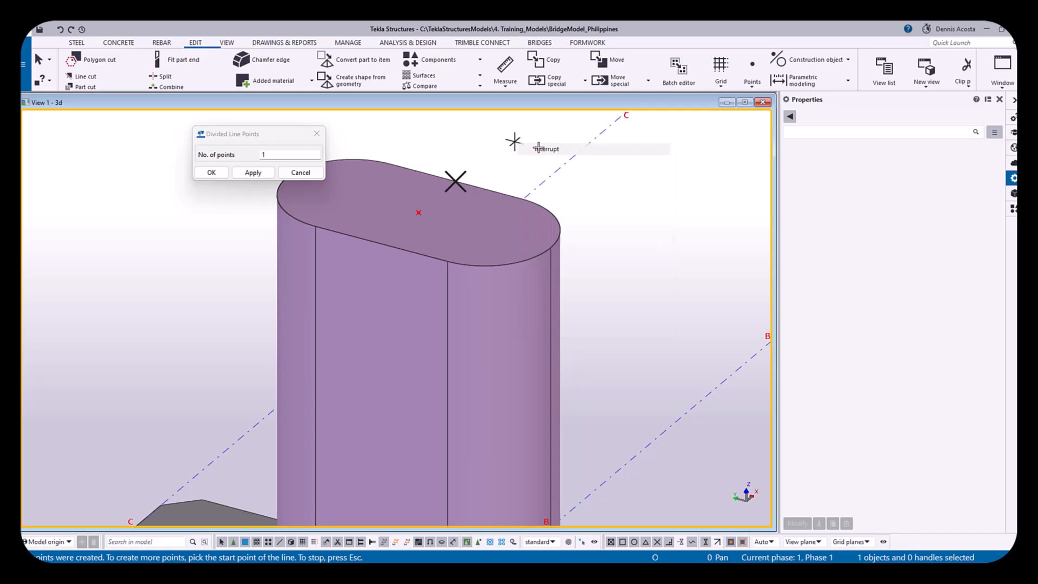
Select the point at the top centre of the PR1 pier and start a linear copy with its values cleared
click(543, 148)
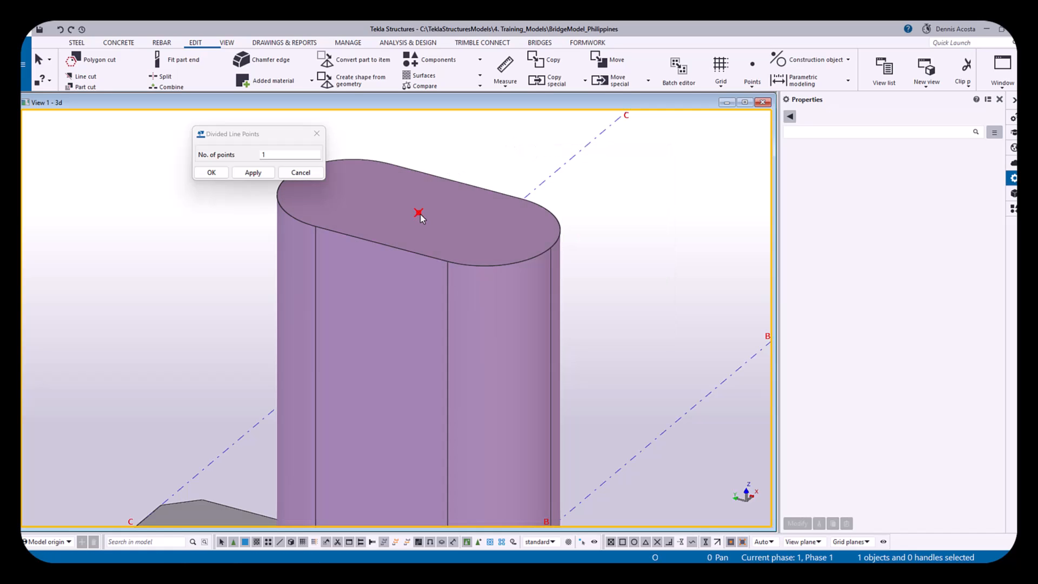
middle_drag(257, 304, 535, 221)
scroll(524, 228, down, 5)
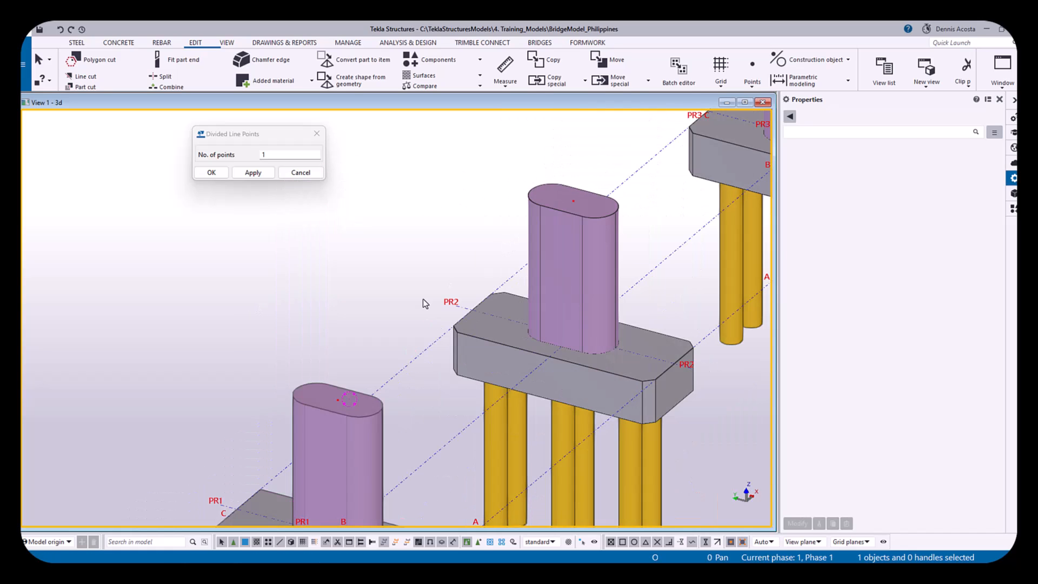
scroll(365, 369, up, 5)
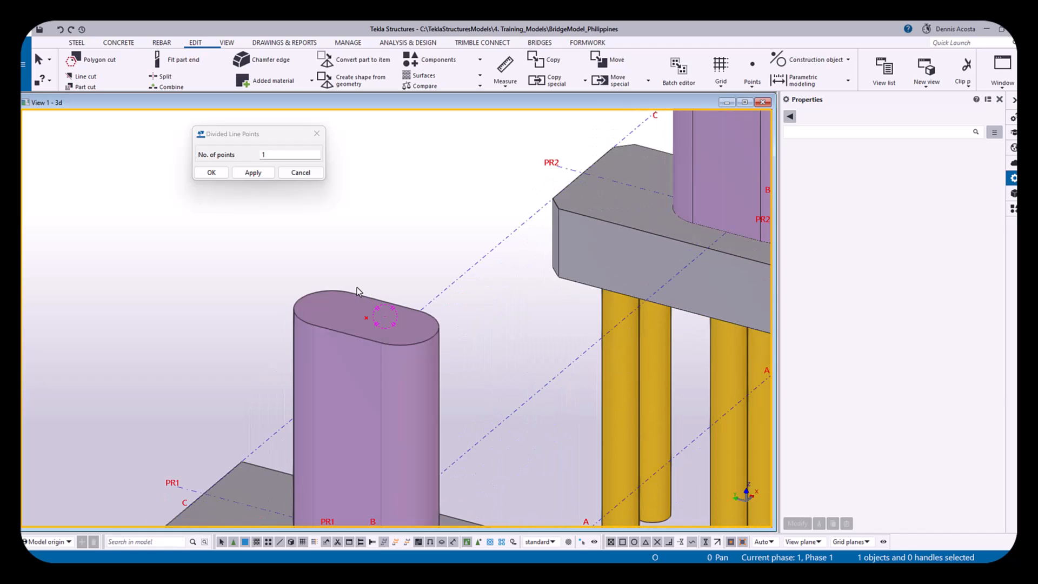
drag(356, 287, 386, 343)
middle_drag(393, 348, 369, 309)
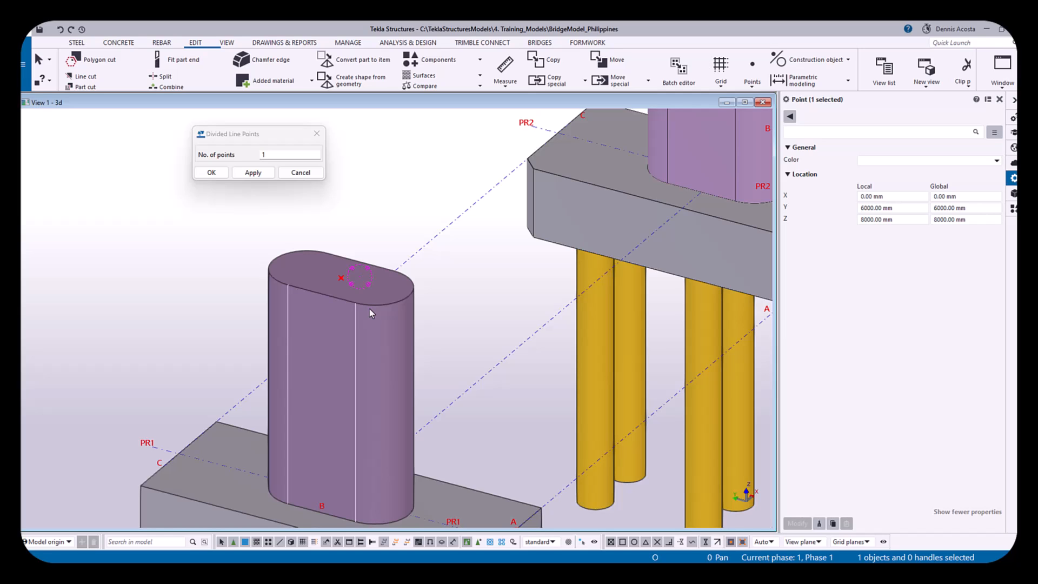
right_click(403, 227)
mouse_move(463, 290)
click(542, 289)
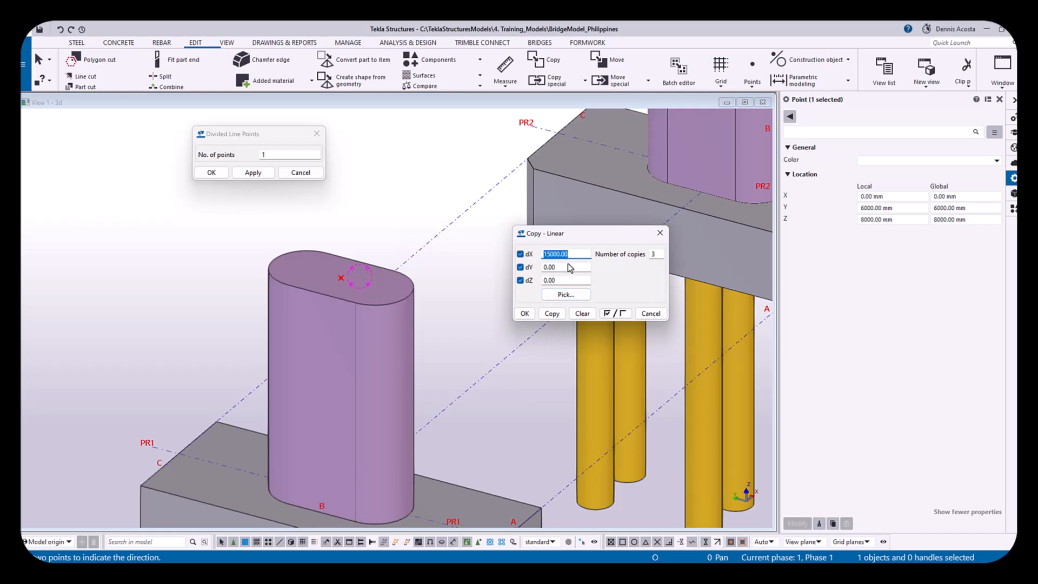
click(582, 314)
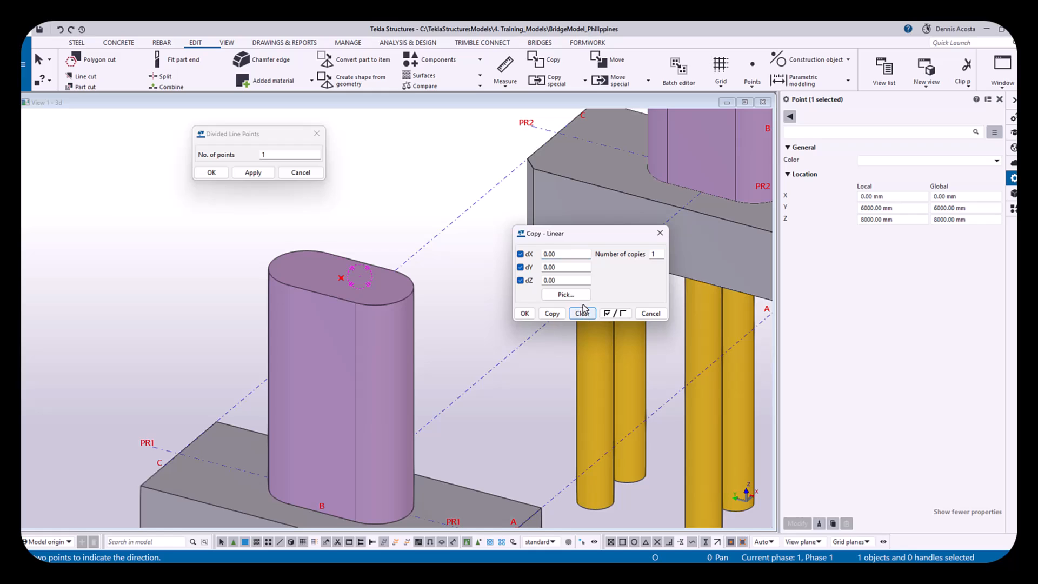
Copy the PR1 top centre point once by 5000 mm and once by -5000 mm in Y
drag(565, 267, 527, 269)
text(5000)
click(552, 313)
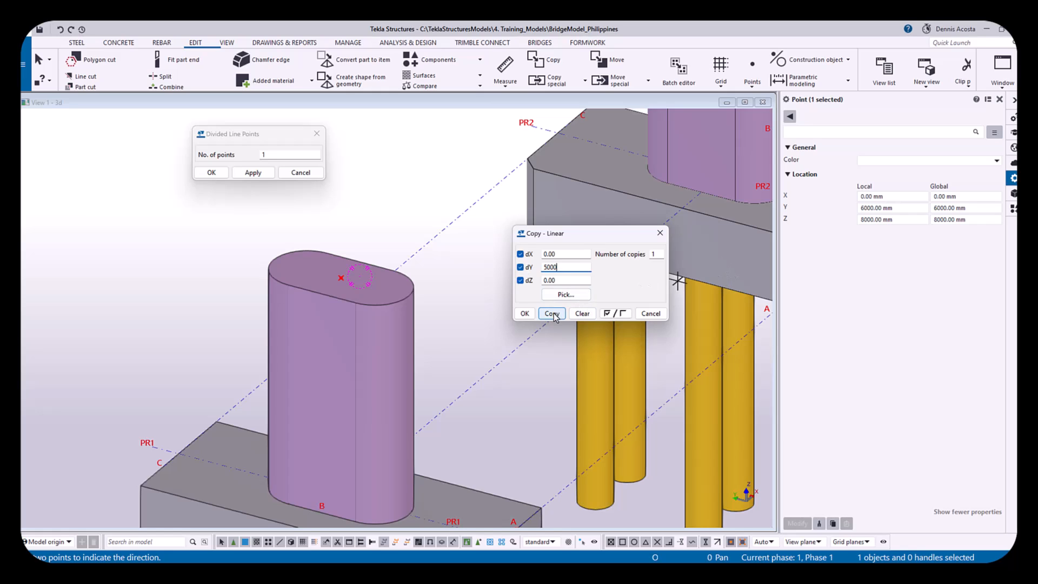
click(553, 266)
text(-)
click(562, 313)
right_click(416, 219)
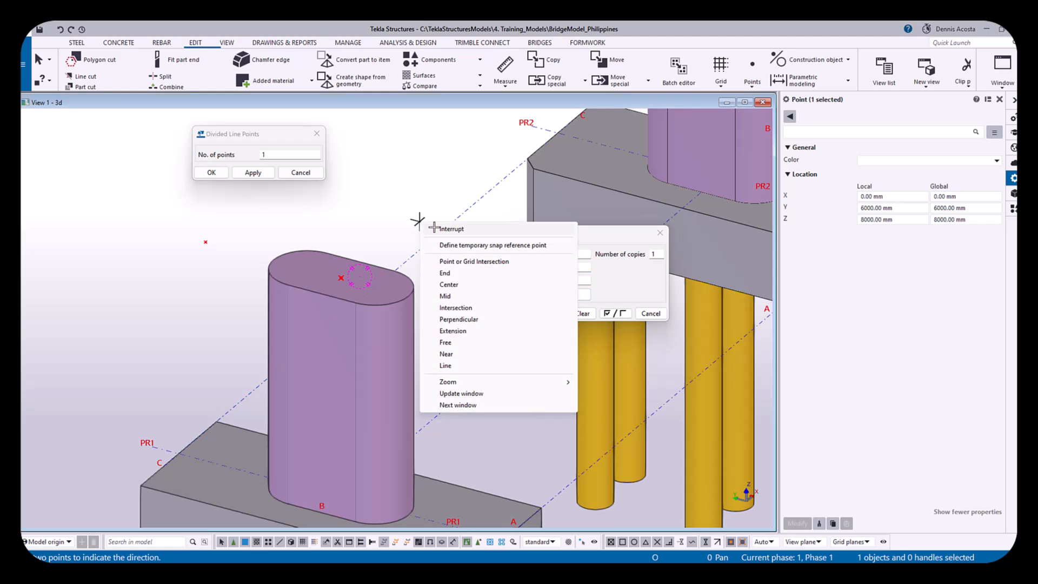
click(452, 229)
Inspect the two copied points beside the PR1 pier top and undo both 5000 mm copies
scroll(306, 314, down, 3)
ctrl+middle_drag(288, 300, 286, 271)
scroll(274, 311, up, 2)
ctrl+middle_drag(327, 319, 391, 298)
click(546, 268)
text(-5000.00)
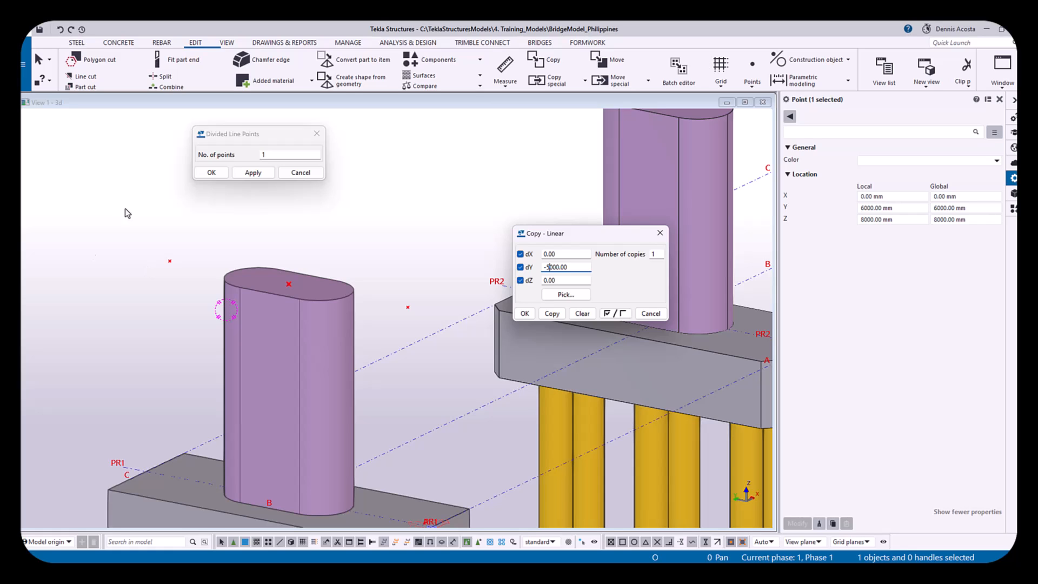
middle_drag(276, 295, 306, 297)
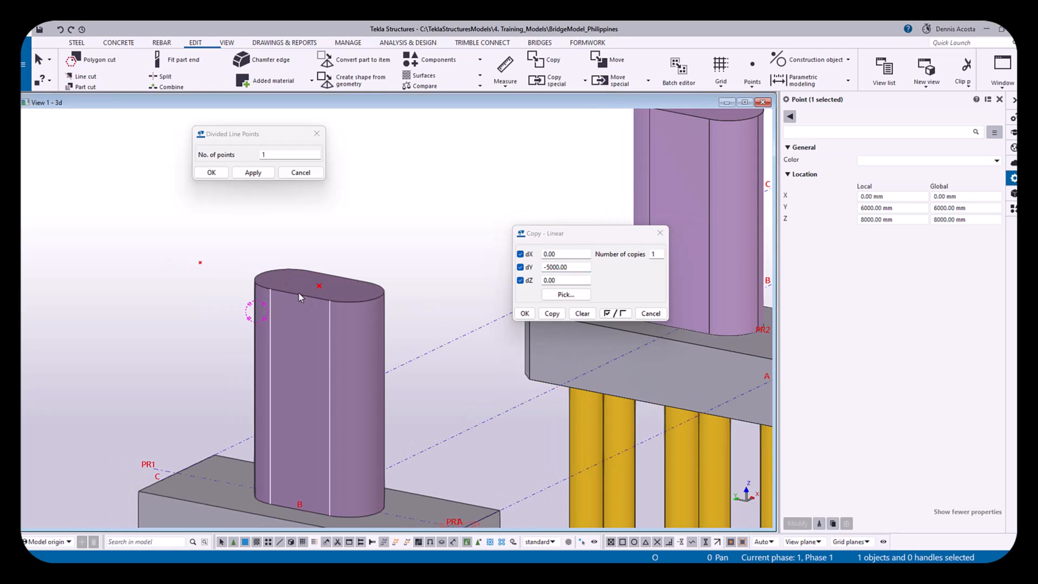
key(ctrl+z)
key(ctrl+z)
Copy the PR1 top centre point once by -6000 mm and once by 6000 mm in Y, and end the copying
click(548, 267)
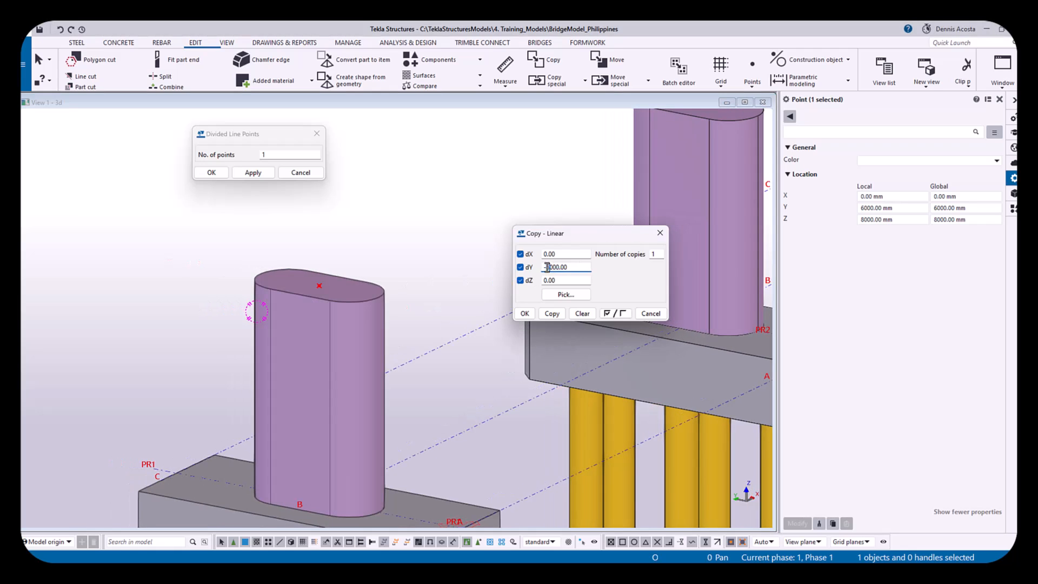
click(552, 313)
drag(544, 267, 531, 281)
key(Delete)
click(552, 314)
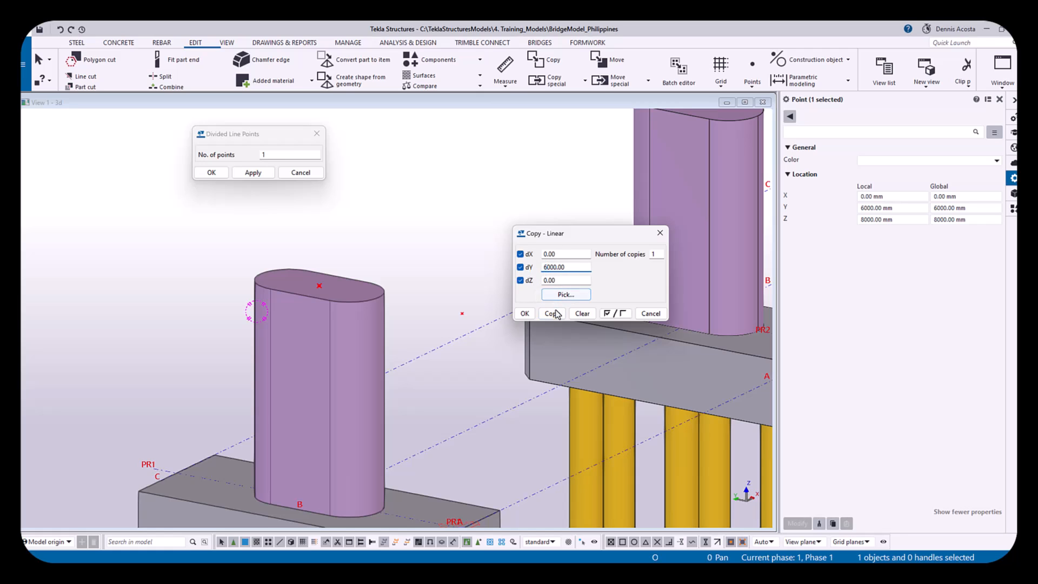
right_click(390, 286)
key(Escape)
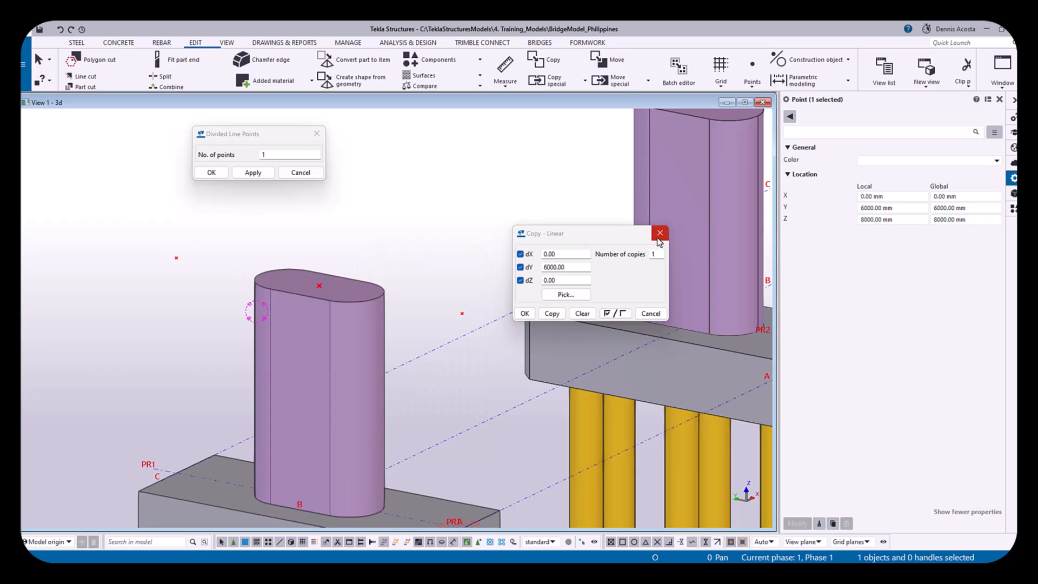
click(657, 237)
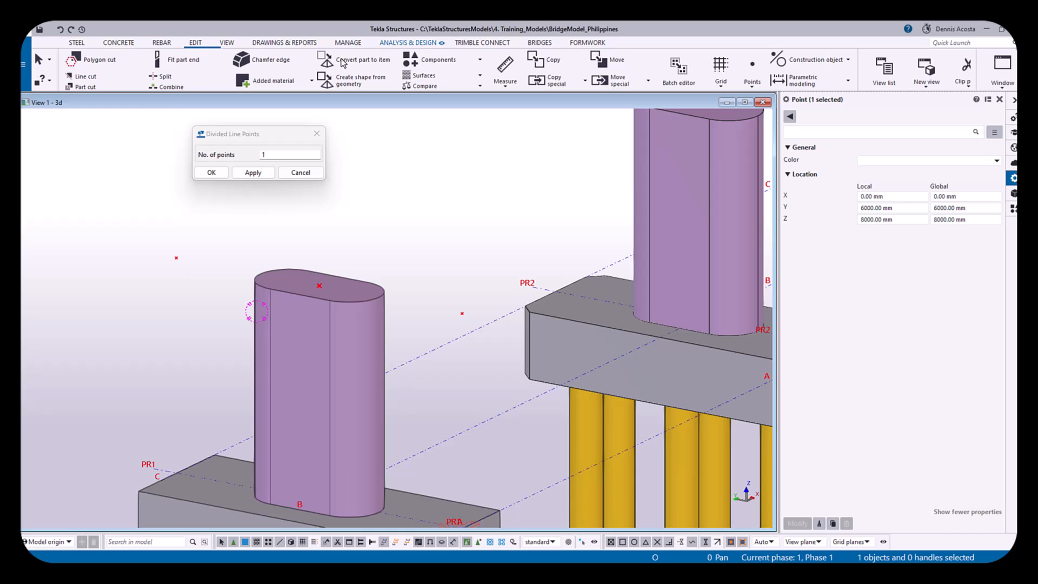
Start a concrete beam with the name CROSSHEAD and the profile 3000*4000
click(119, 43)
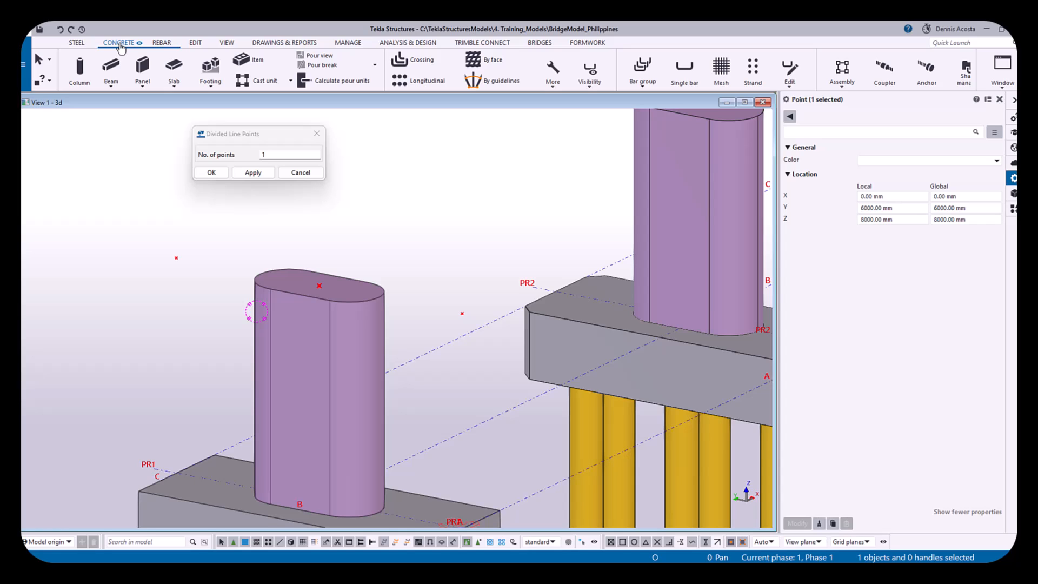
click(111, 67)
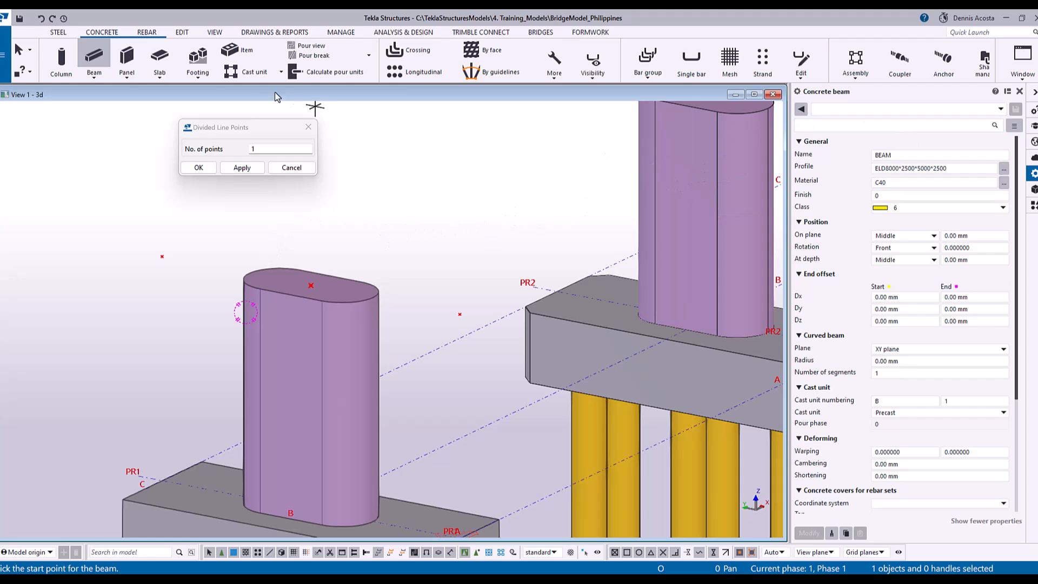
click(903, 155)
text(CROSSHEAD)
click(959, 171)
drag(959, 172, 788, 176)
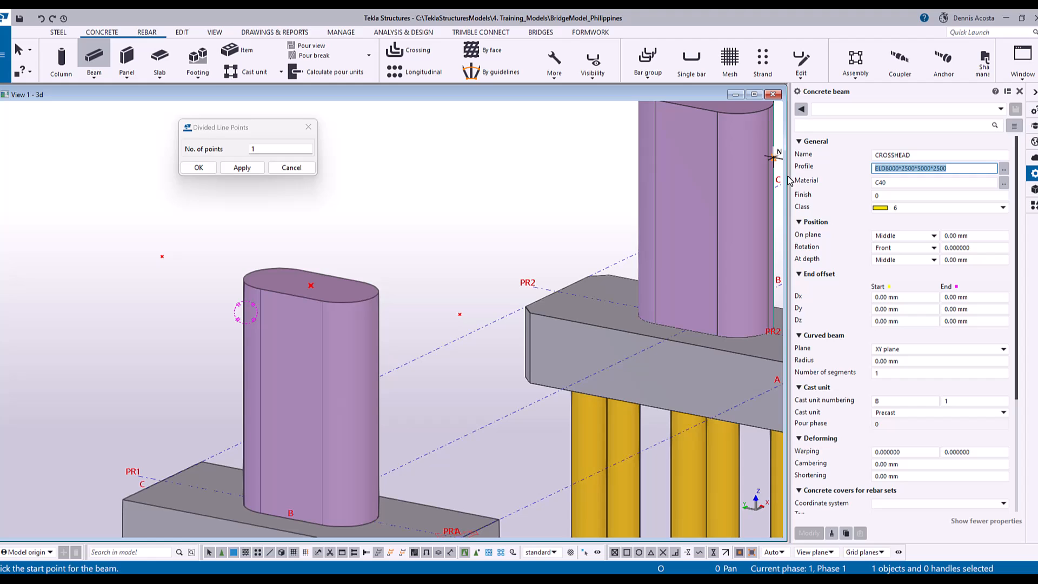
text(3000*4000)
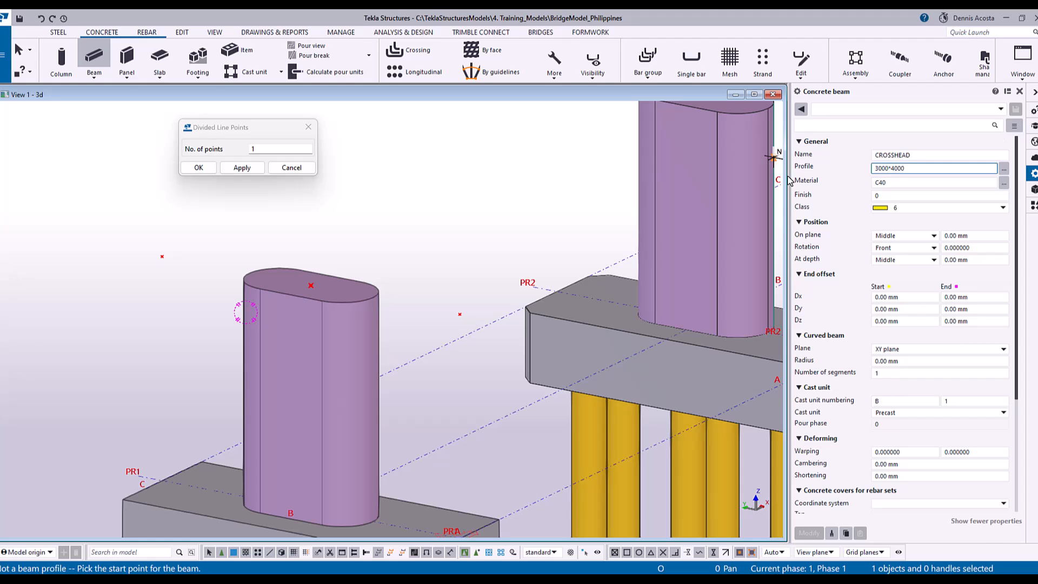
Set the crosshead beam's class to 11 and its depth position to Front
click(900, 208)
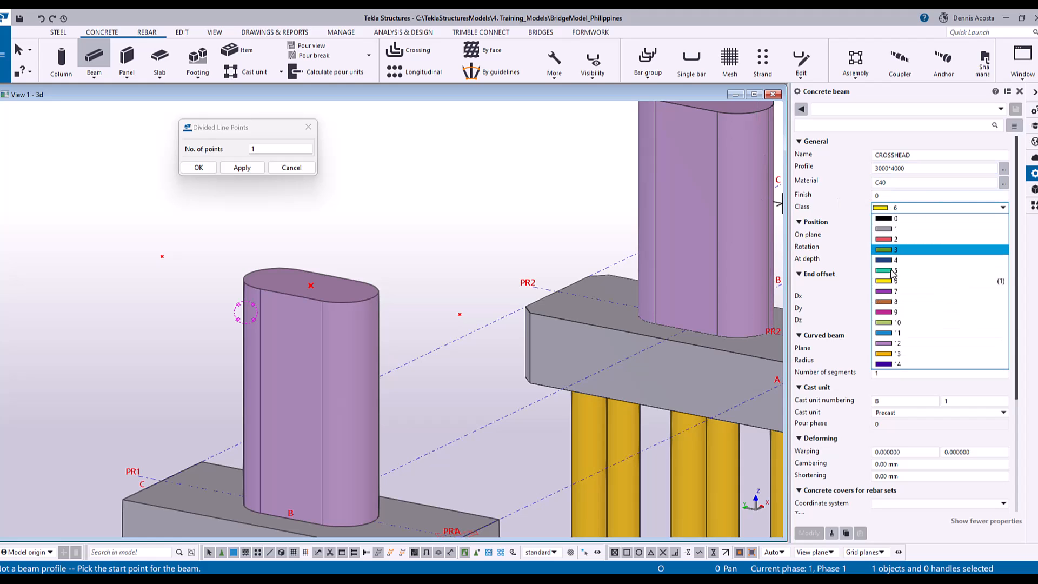
click(890, 334)
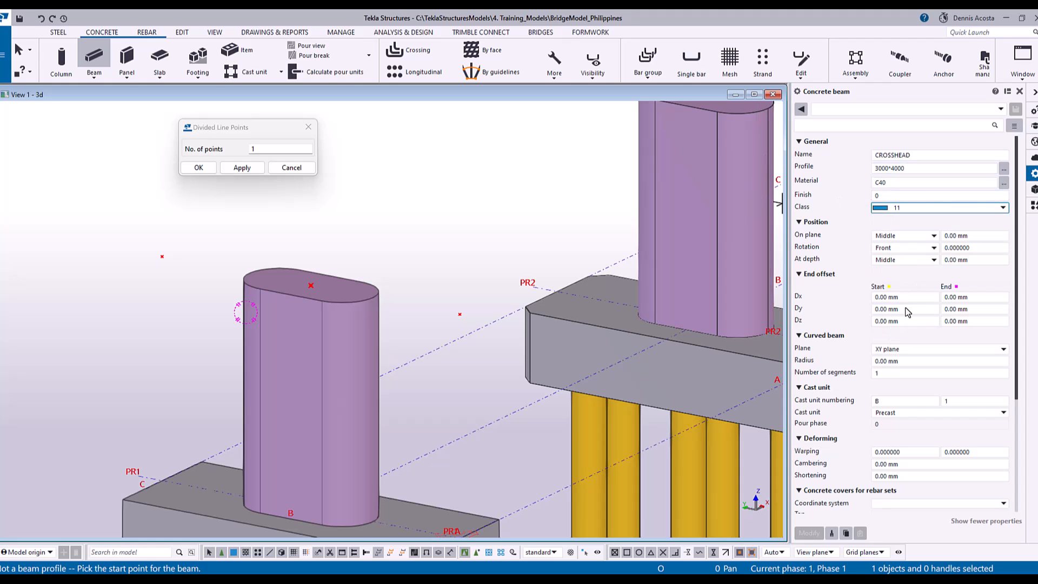
click(899, 264)
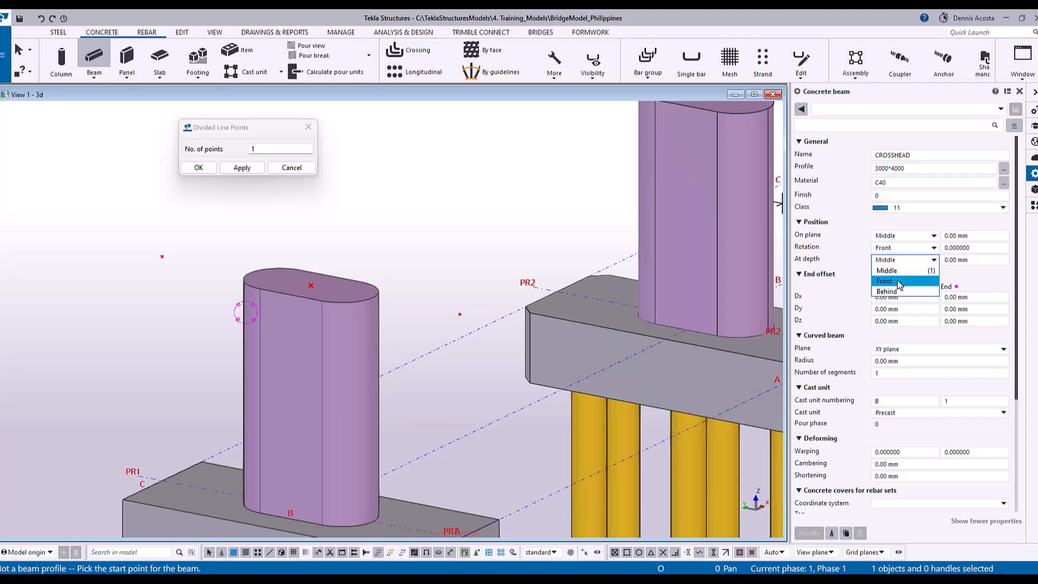
click(899, 282)
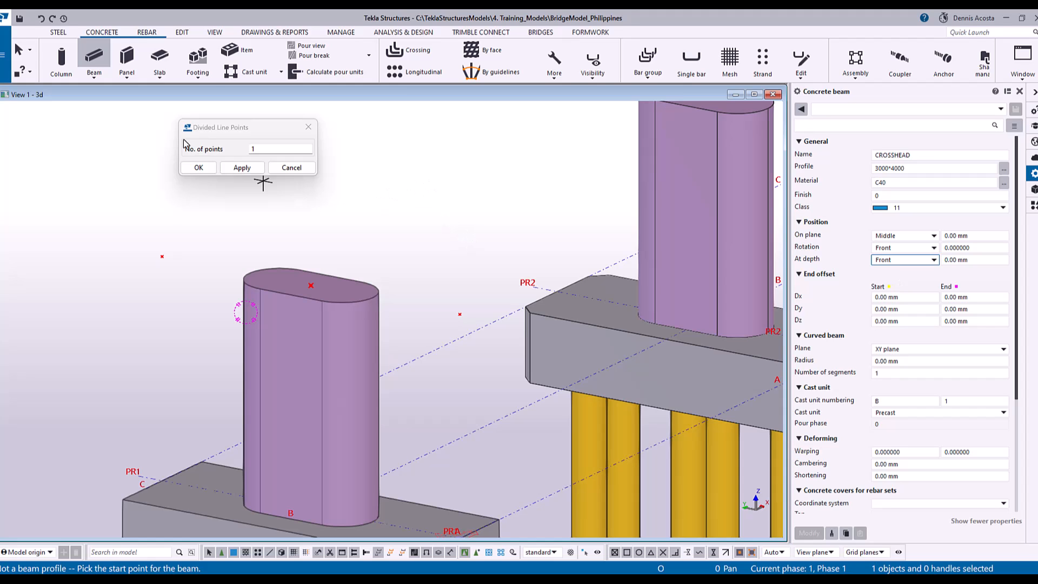
Place the crosshead beam on top of the PR1 pier between the two outer points and end the command
click(162, 255)
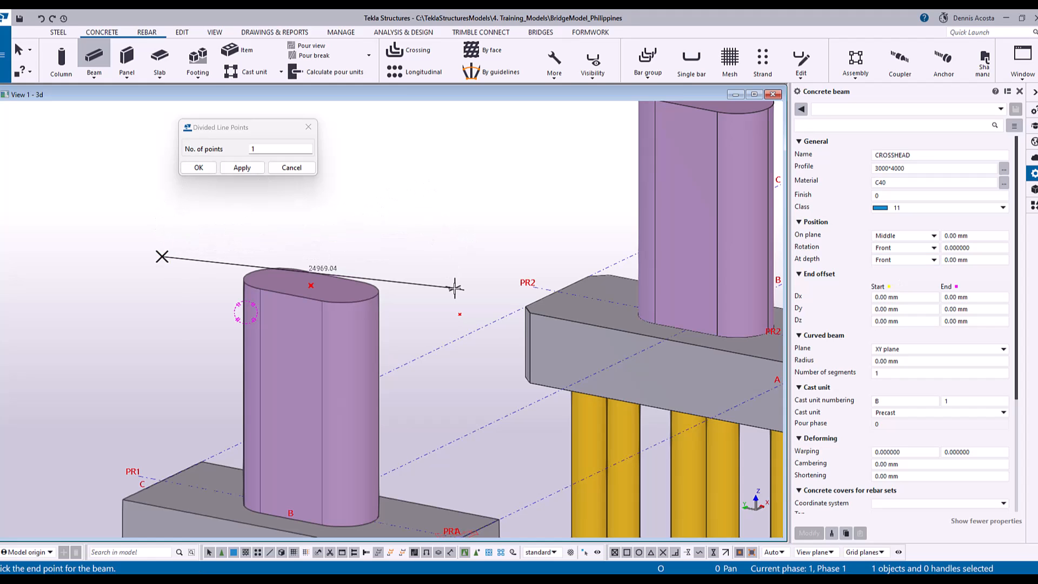
click(459, 315)
right_click(508, 182)
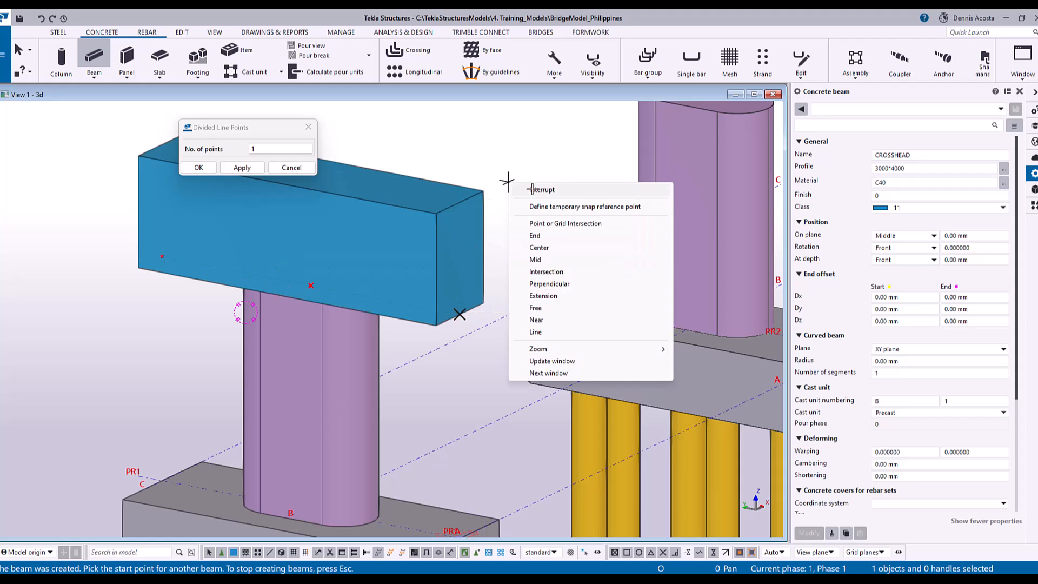
click(532, 189)
scroll(391, 297, down, 4)
middle_drag(390, 296, 361, 267)
scroll(388, 345, down, 3)
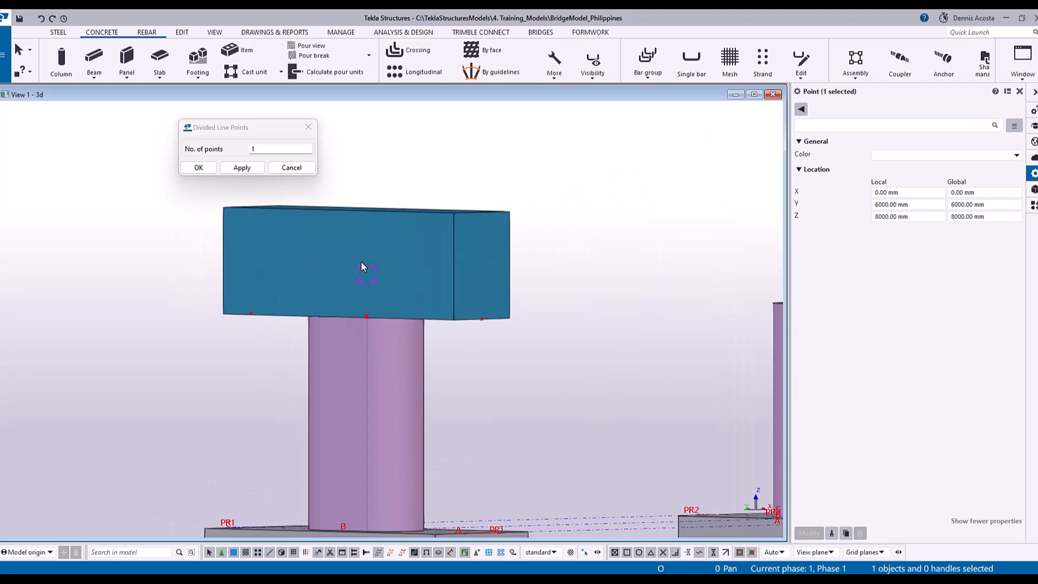
Change the PR1 crosshead beam's rotation to Top and apply the modification
click(417, 255)
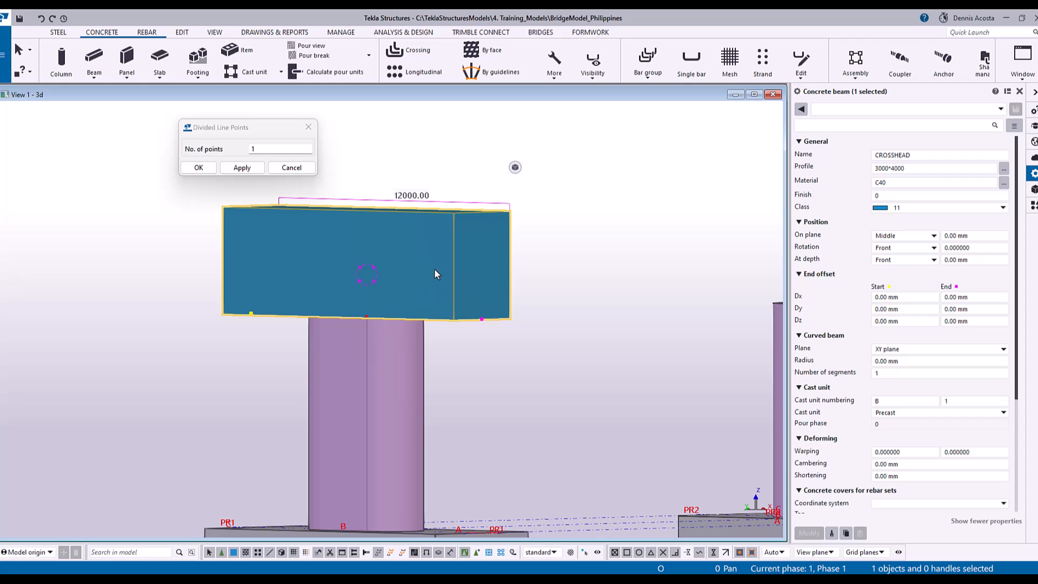
ctrl+middle_drag(459, 291, 377, 271)
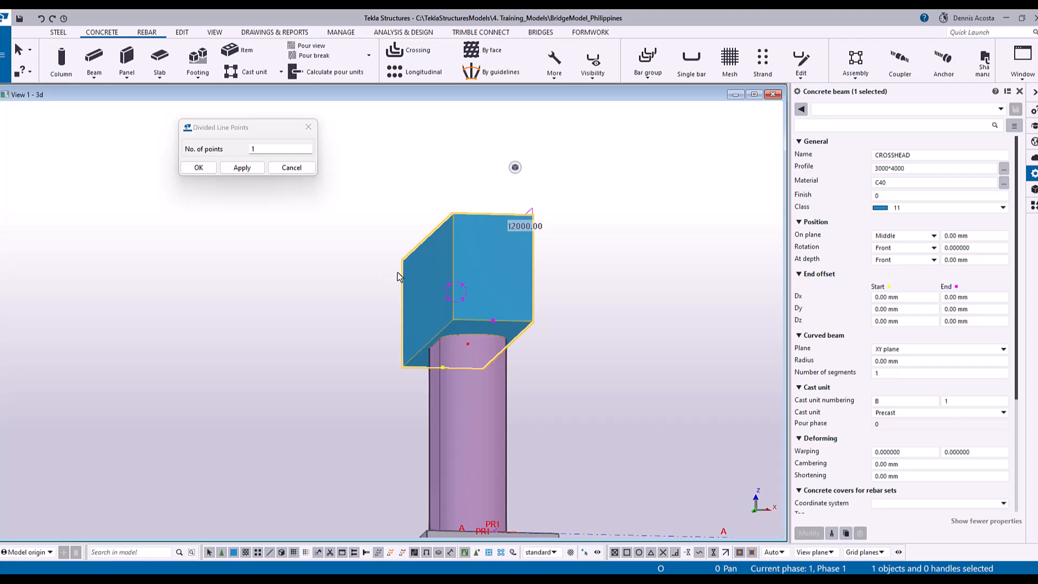
click(905, 248)
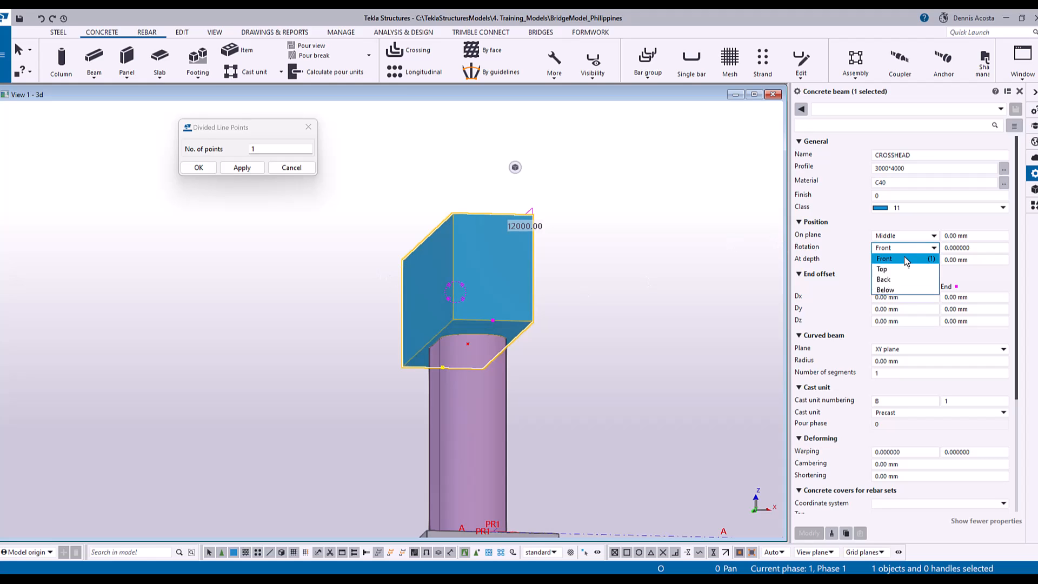
click(900, 270)
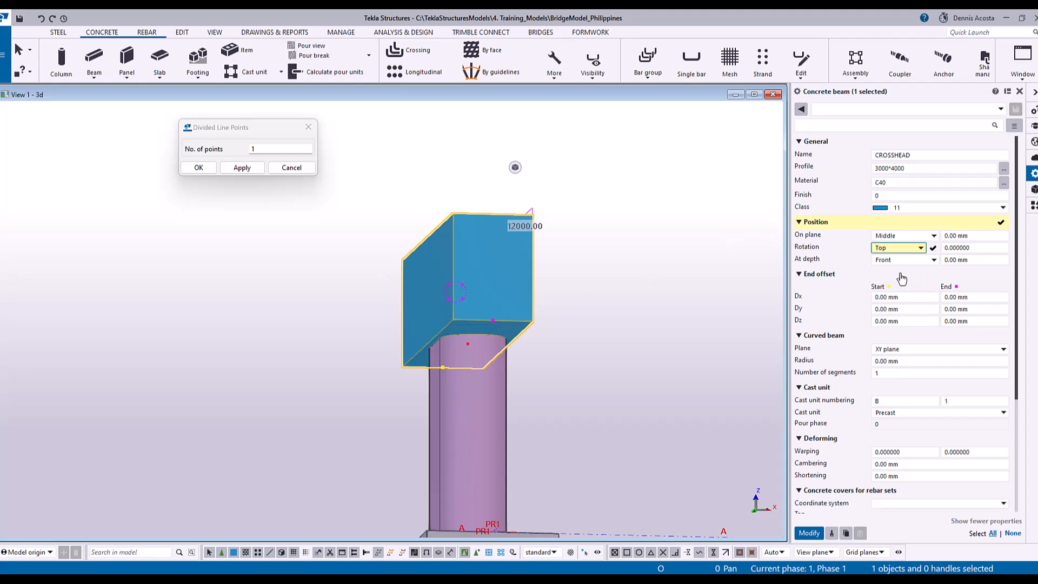
click(614, 324)
scroll(509, 274, up, 2)
ctrl+middle_drag(507, 274, 573, 340)
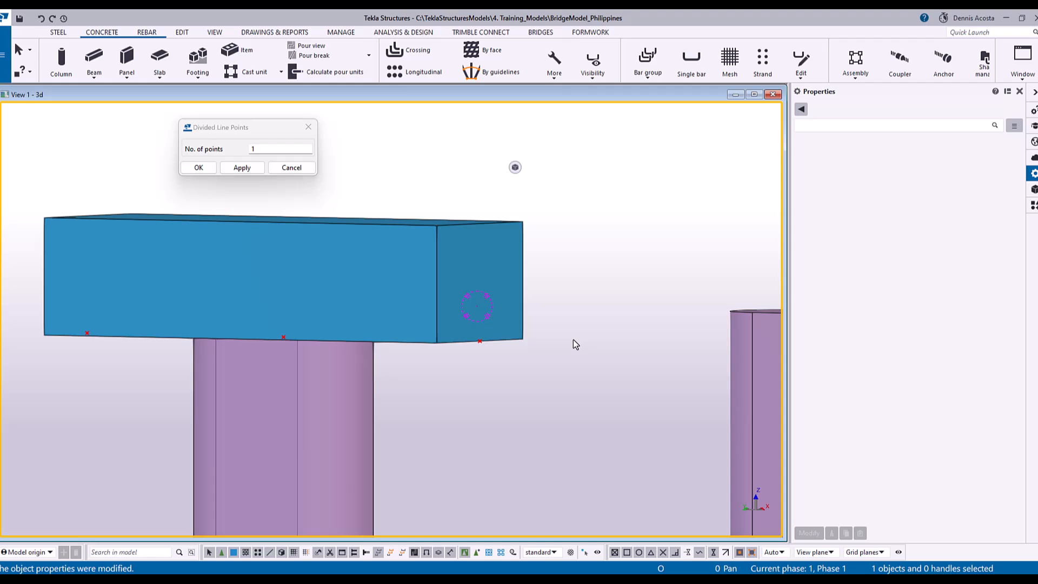
Examine the rotated crosshead on the PR1 pier from several sides and check its position properties
right_click(573, 339)
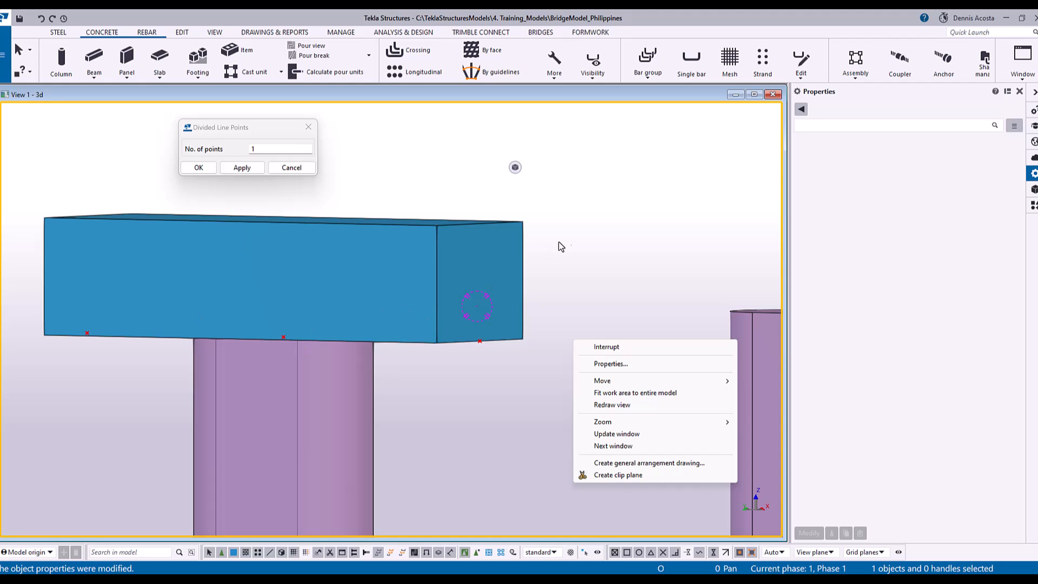
click(534, 267)
scroll(383, 344, up, 1)
ctrl+middle_drag(377, 341, 326, 372)
scroll(335, 372, down, 2)
ctrl+middle_drag(405, 360, 352, 354)
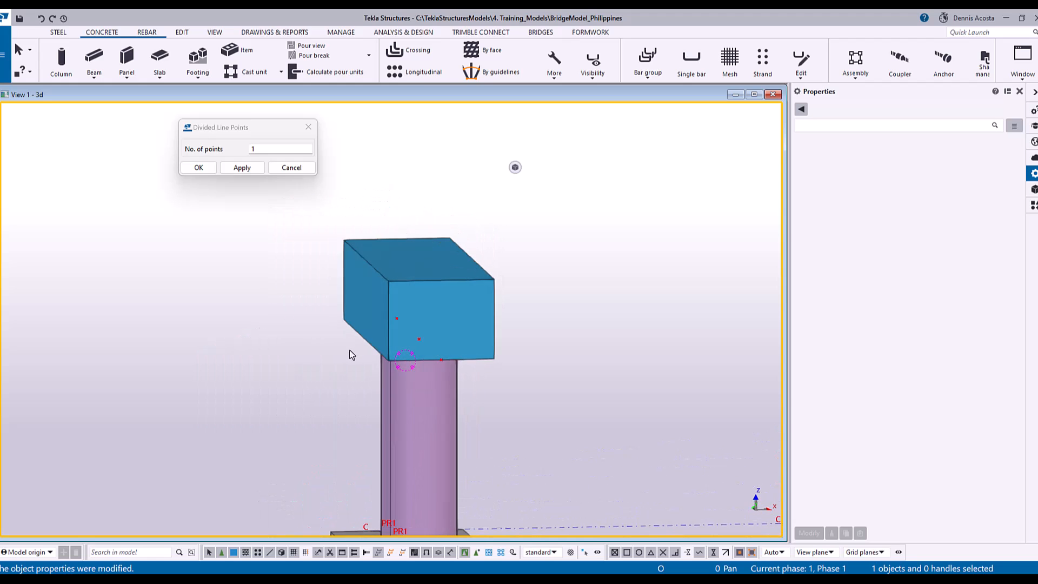
scroll(443, 322, up, 4)
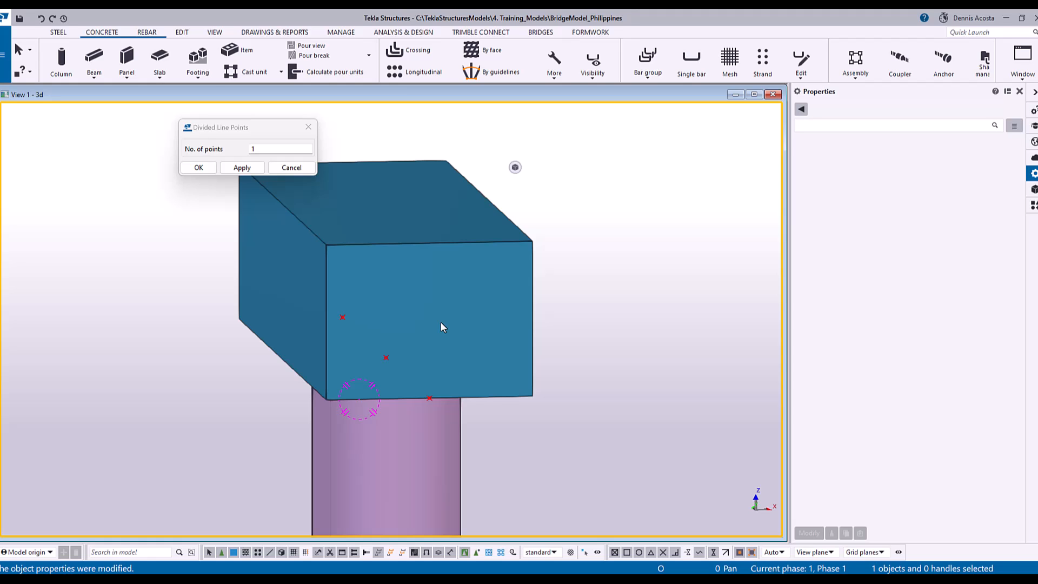
click(454, 263)
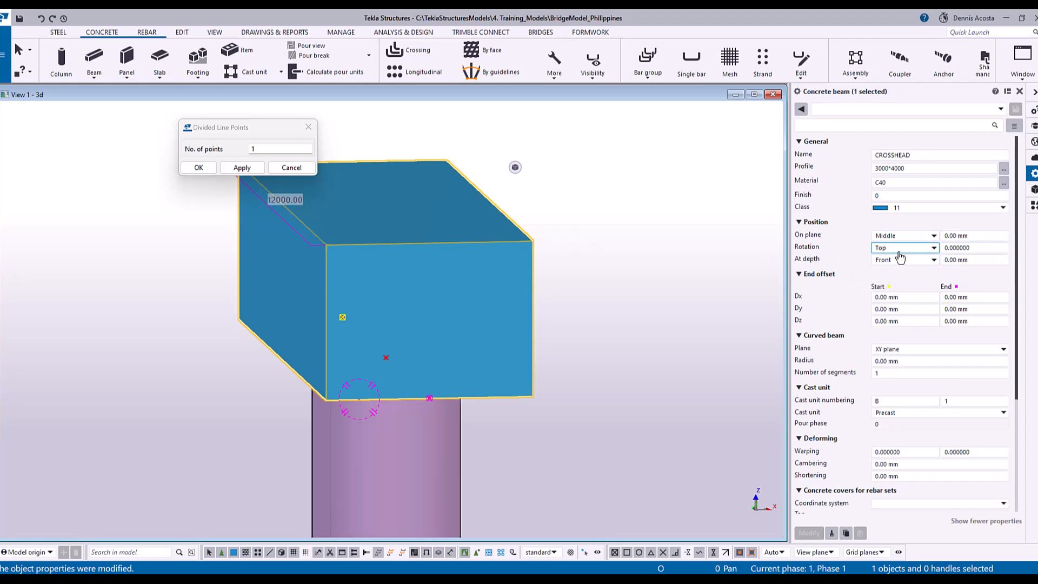
mouse_move(517, 169)
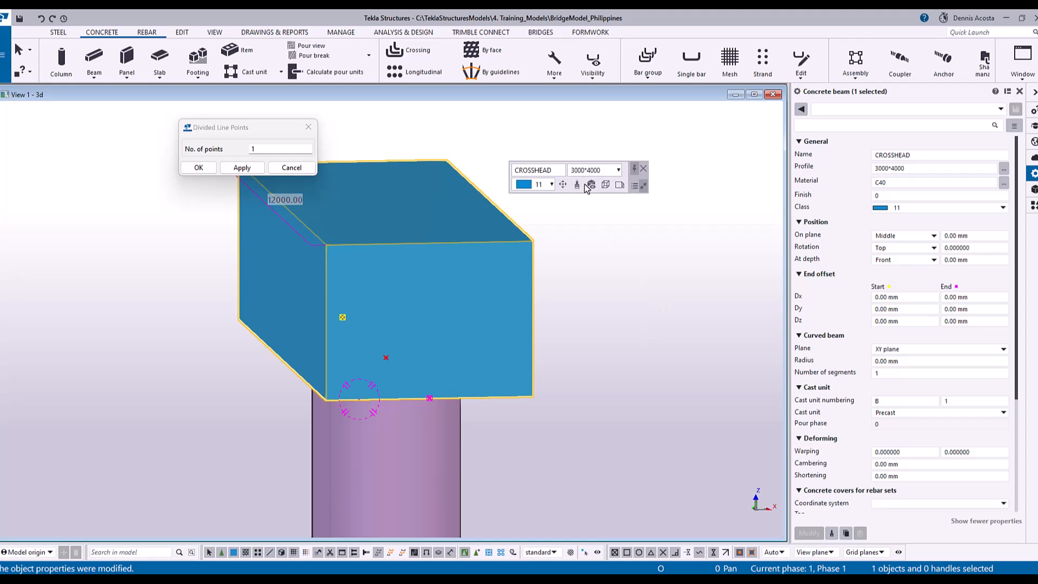
Check the PR1 crosshead's on-model rotation and offset settings, and view the beam together with the neighbouring piers
click(562, 185)
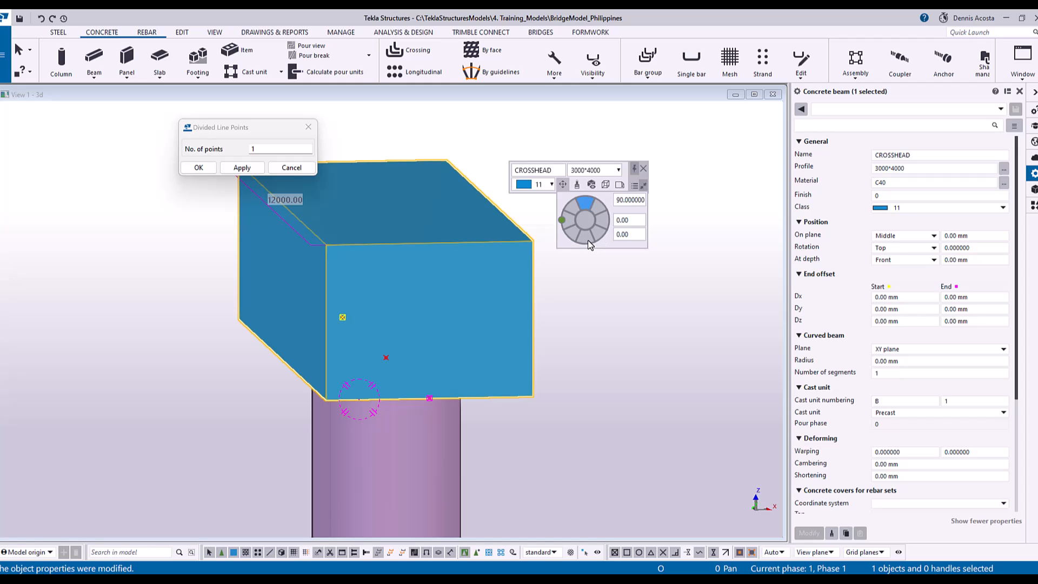
mouse_move(563, 219)
mouse_down()
mouse_move(588, 206)
mouse_move(560, 216)
mouse_move(562, 249)
mouse_move(595, 251)
mouse_move(585, 261)
mouse_move(565, 246)
mouse_move(572, 225)
mouse_move(562, 223)
mouse_up()
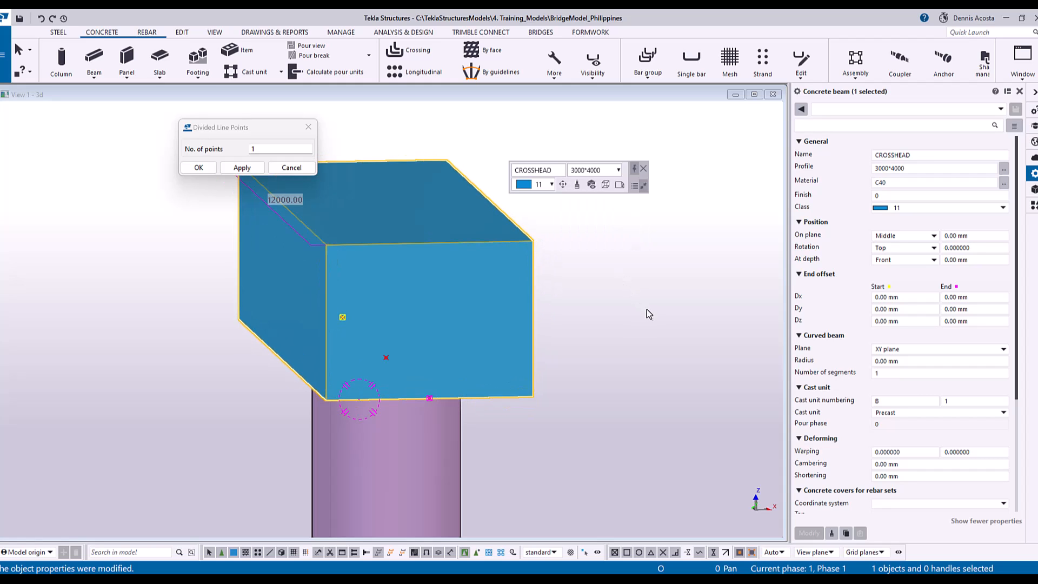
click(554, 311)
scroll(476, 302, down, 2)
scroll(477, 300, down, 1)
ctrl+middle_drag(477, 301, 532, 301)
scroll(467, 309, down, 3)
ctrl+middle_drag(455, 310, 466, 247)
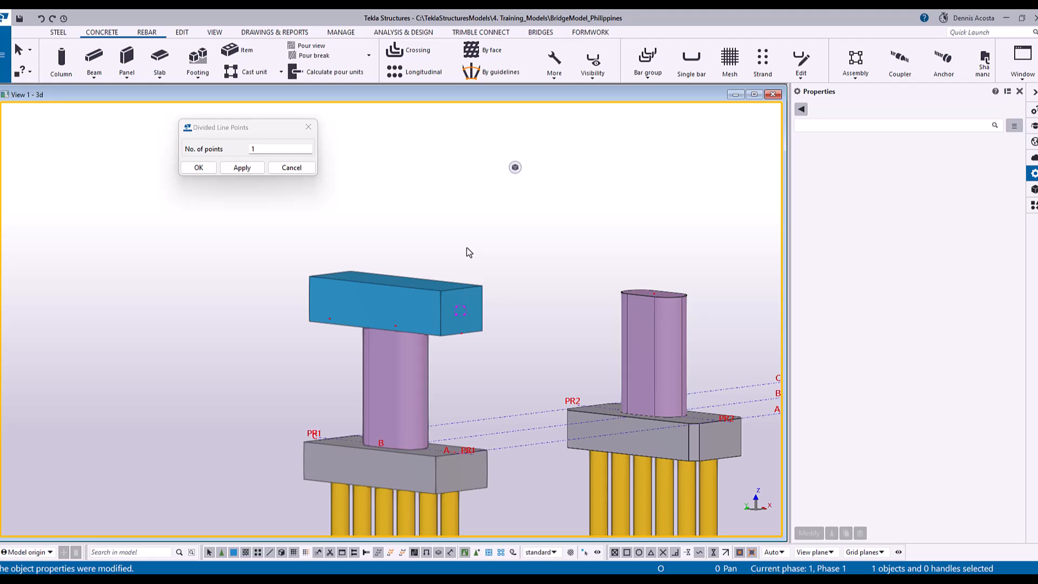
scroll(405, 336, up, 4)
ctrl+middle_drag(459, 306, 382, 259)
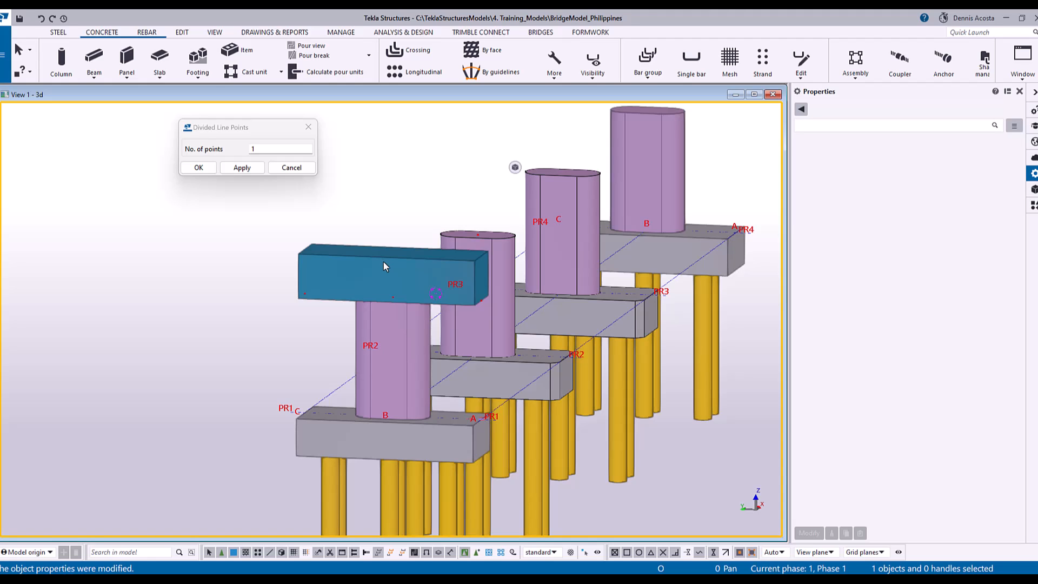
Try out a 3D part view of the PR1 crosshead in plane projection and close that view again
click(384, 265)
right_click(384, 263)
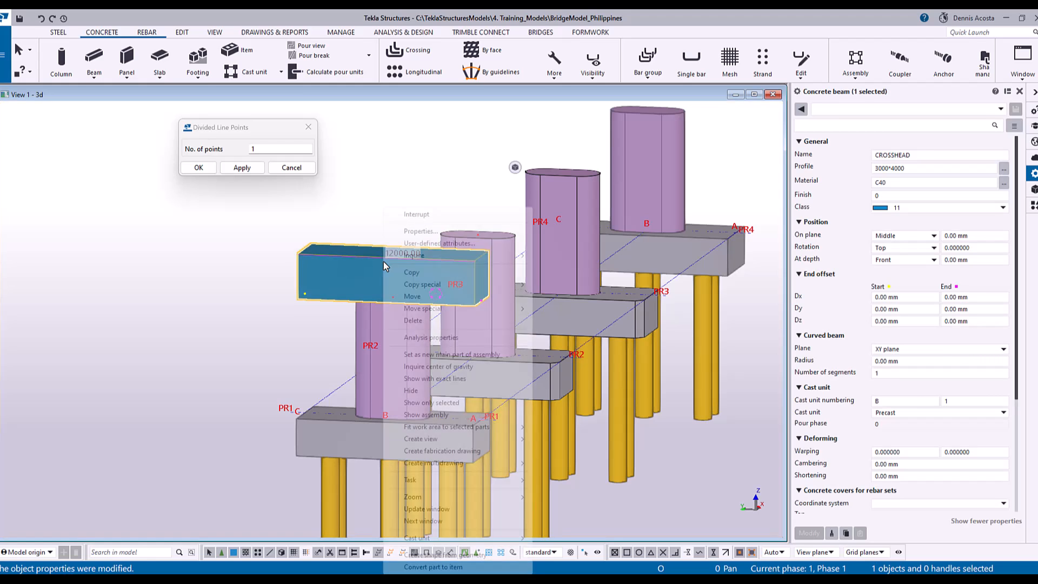
mouse_move(465, 441)
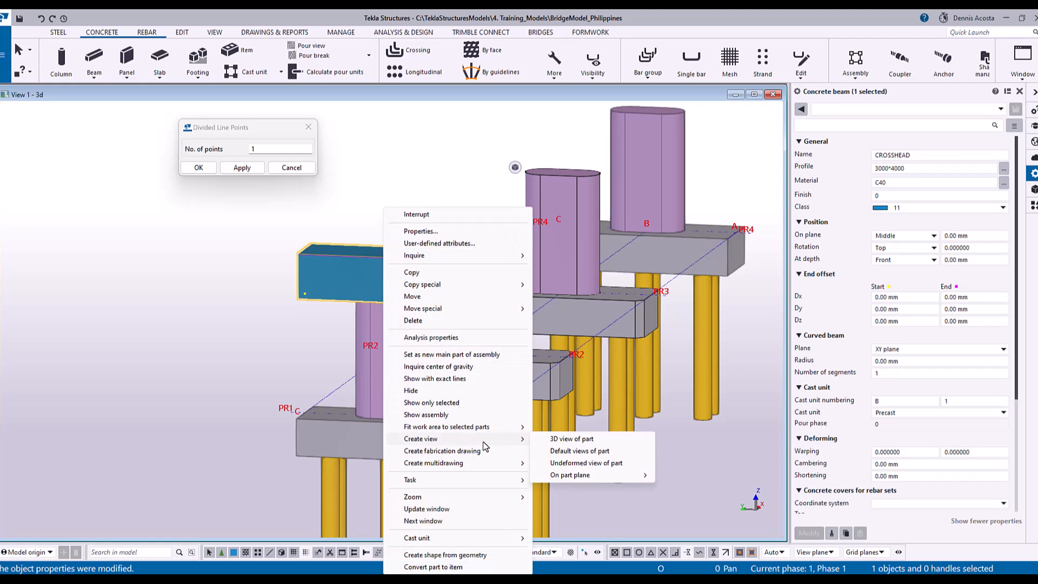
click(583, 443)
click(309, 127)
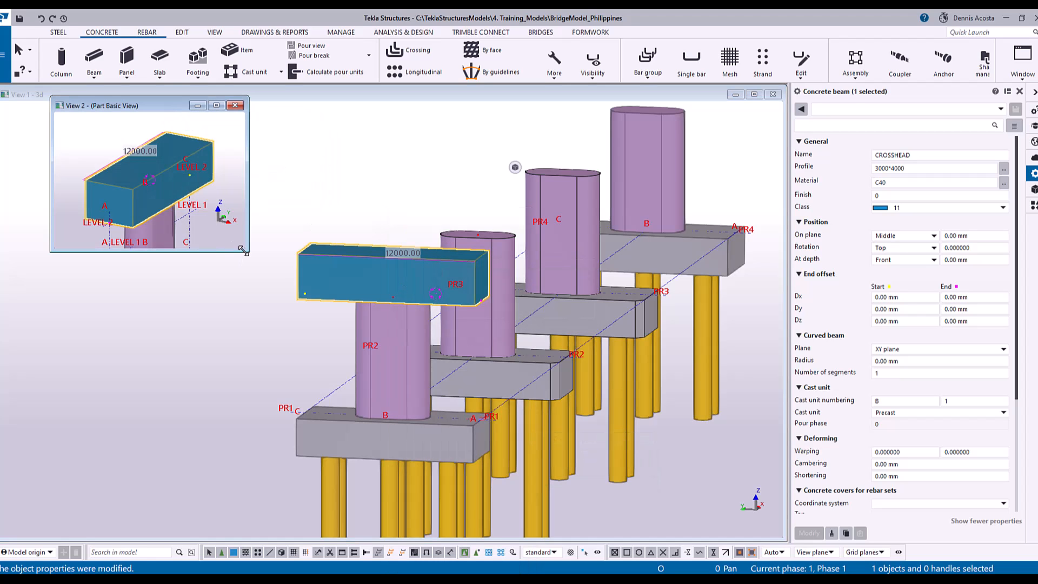
drag(243, 251, 714, 516)
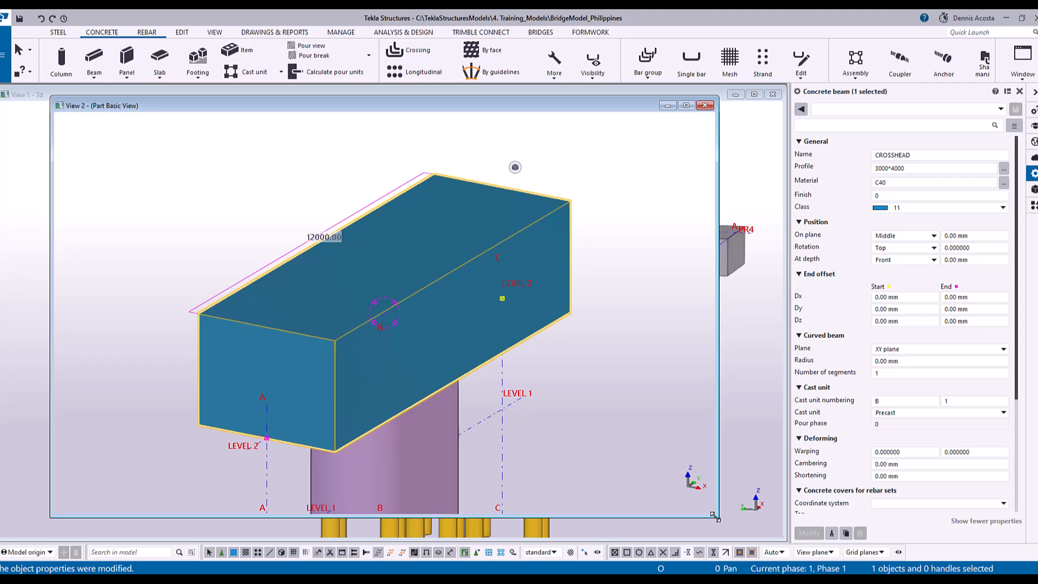
key(ctrl+p)
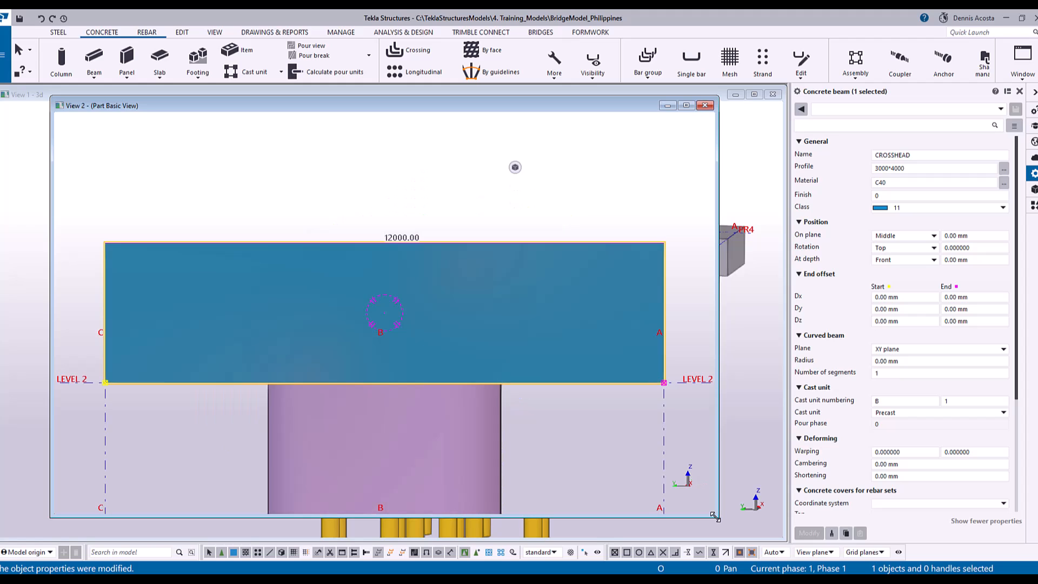
click(620, 189)
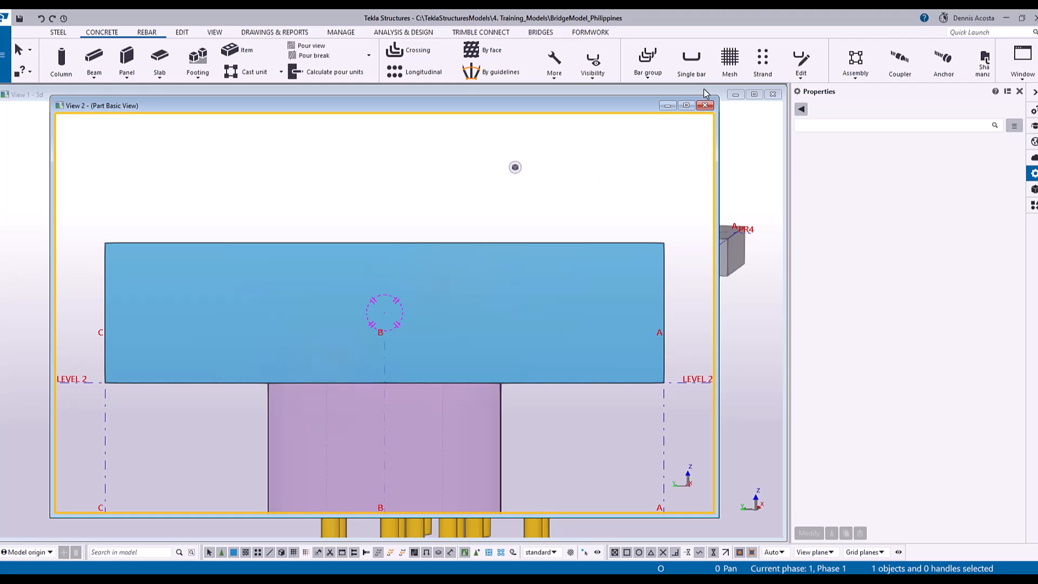
click(705, 106)
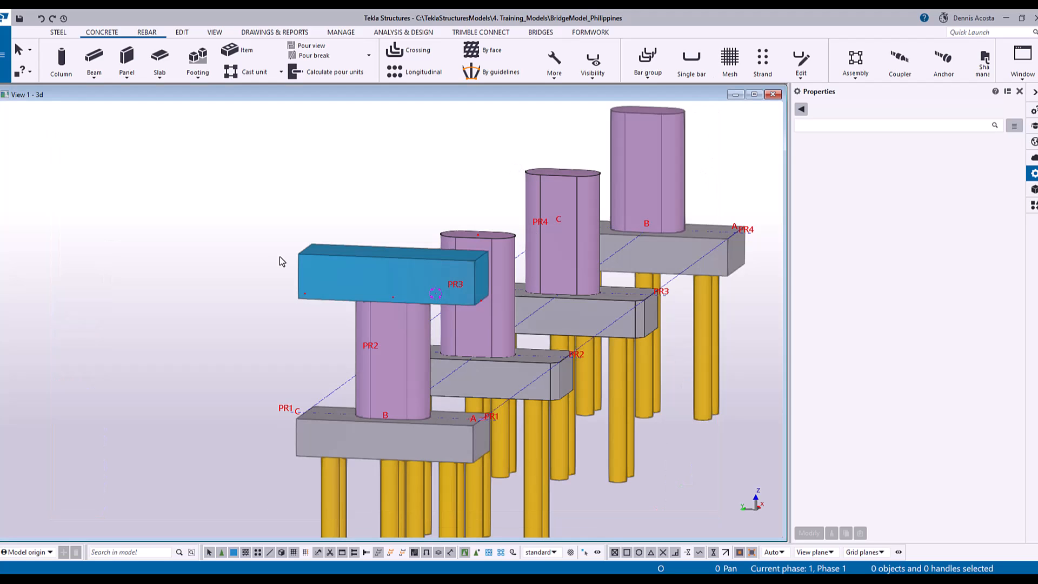
Create the default part views of the PR1 crosshead and close all of them except the part front view
click(329, 265)
right_click(329, 264)
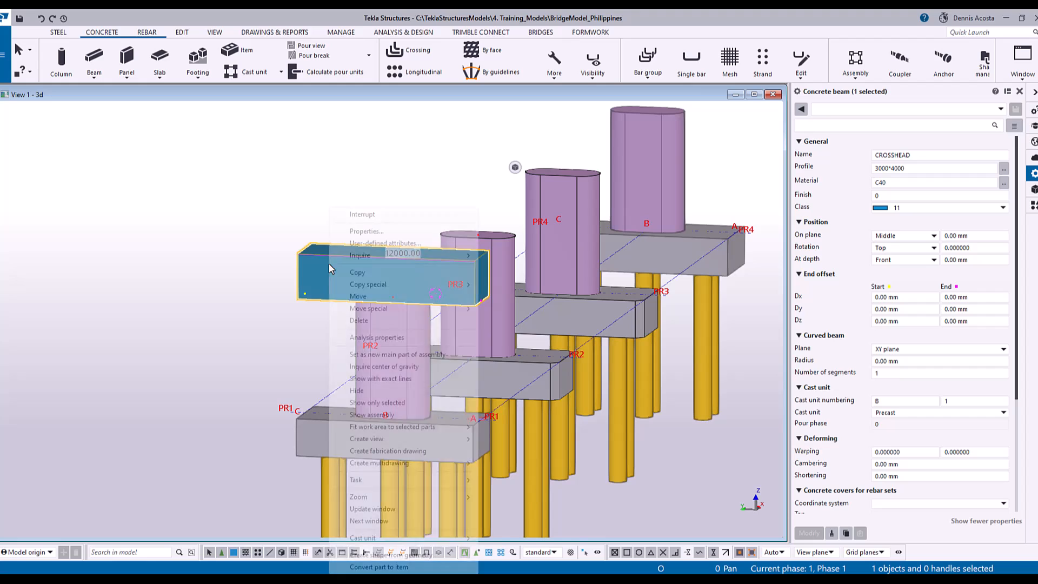
mouse_move(403, 443)
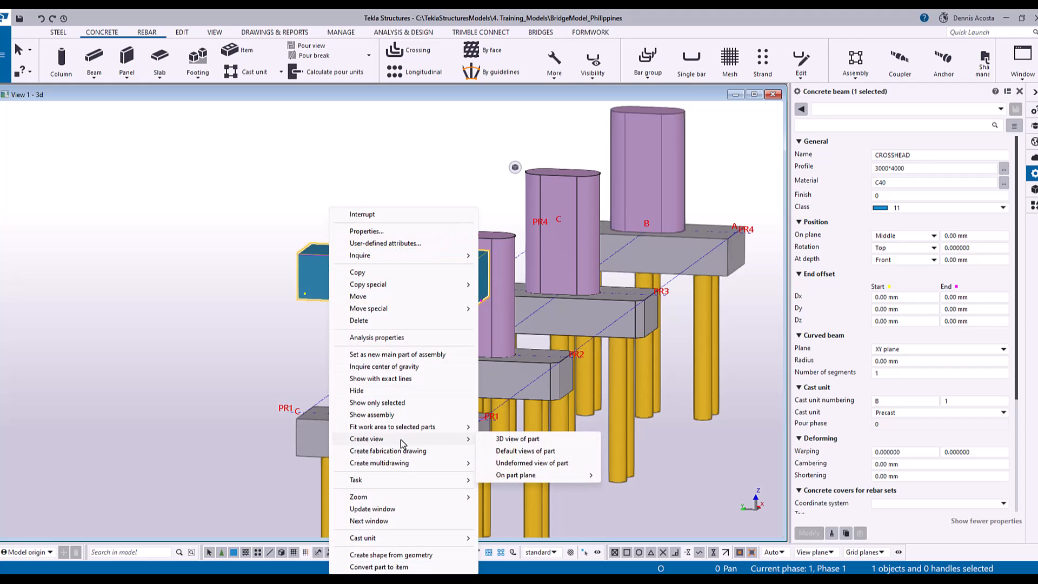
click(537, 453)
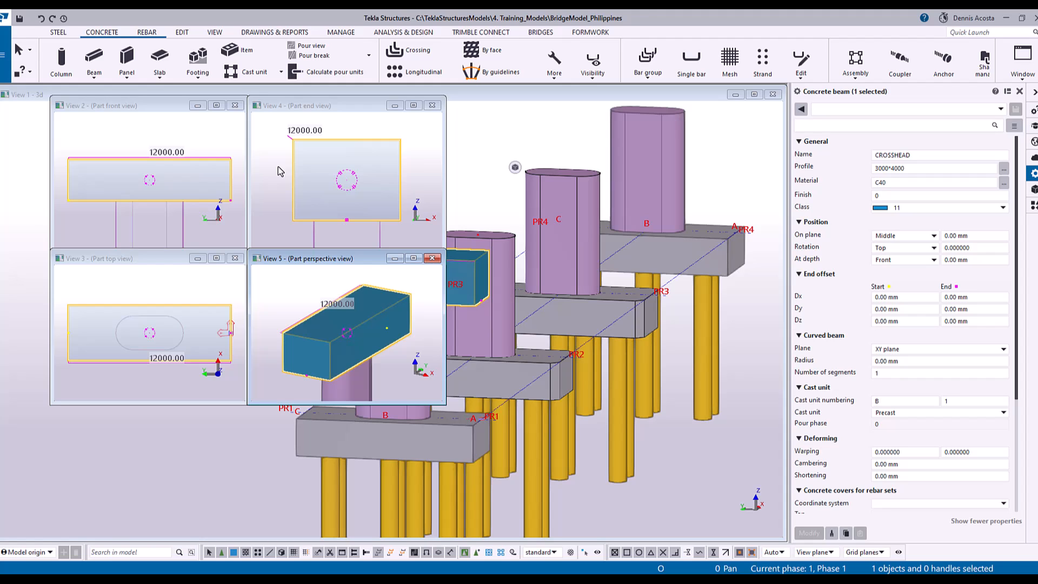
click(435, 259)
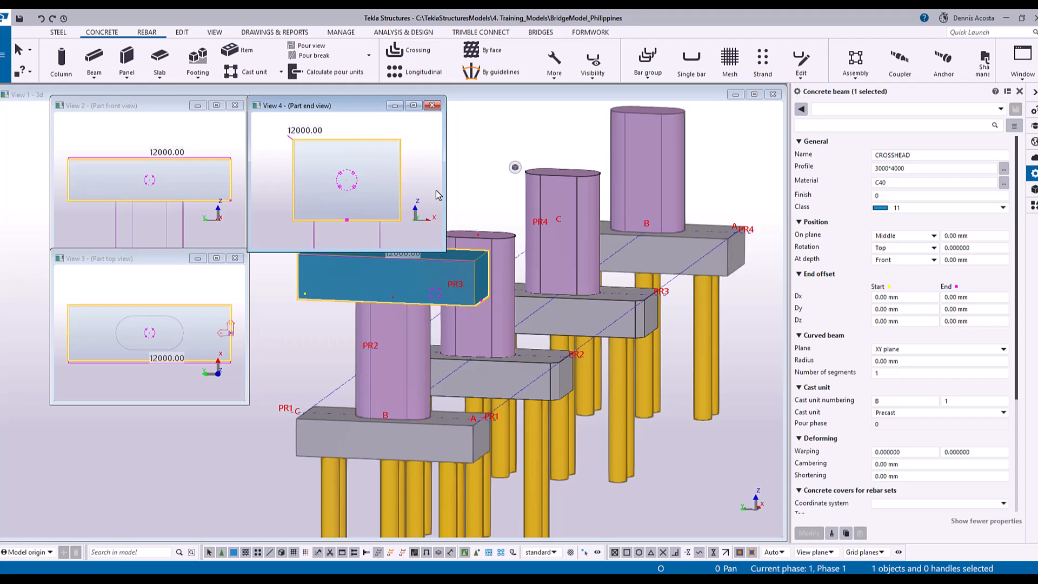
click(432, 106)
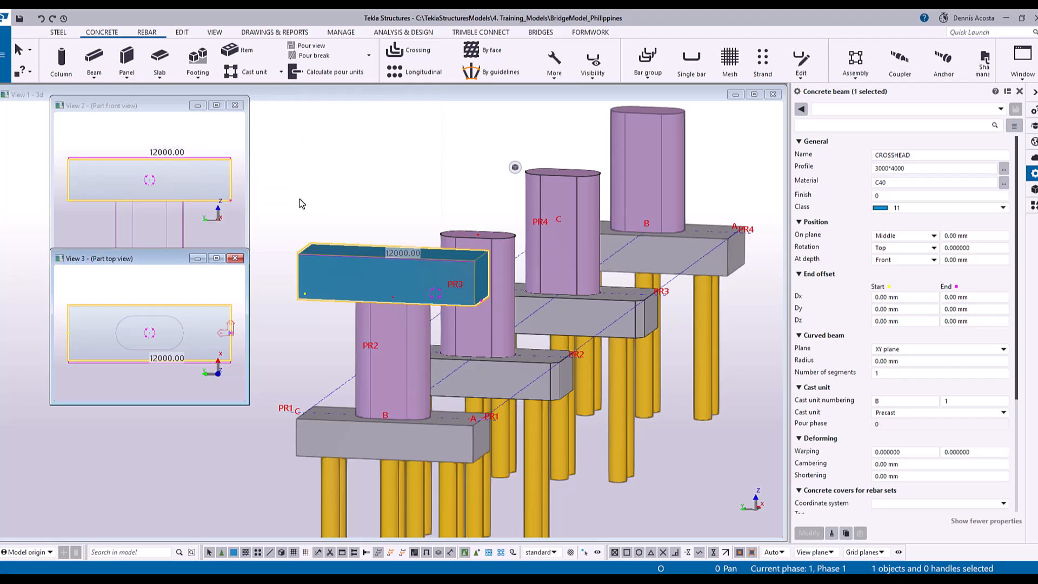
click(235, 258)
click(204, 155)
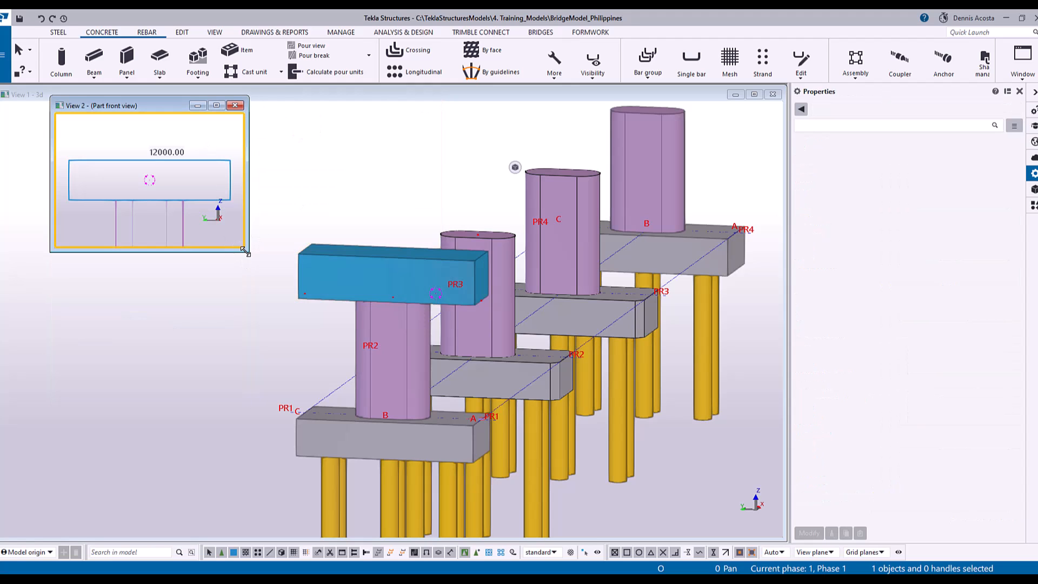
Enlarge the part front view window and switch its parts to shaded rendering
mouse_move(248, 252)
mouse_down()
mouse_move(691, 463)
mouse_move(720, 489)
mouse_up()
middle_drag(514, 328, 521, 314)
key(ctrl+4)
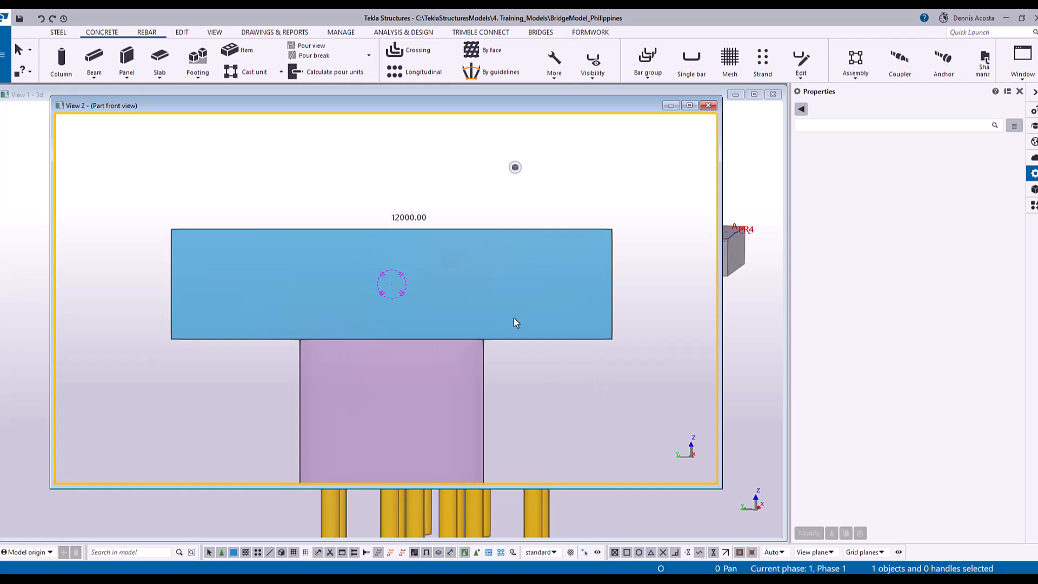
Examine the crosshead's outline and its overhanging ends above the pier in the part front view
scroll(566, 298, up, 1)
scroll(613, 291, up, 1)
middle_drag(613, 291, 587, 281)
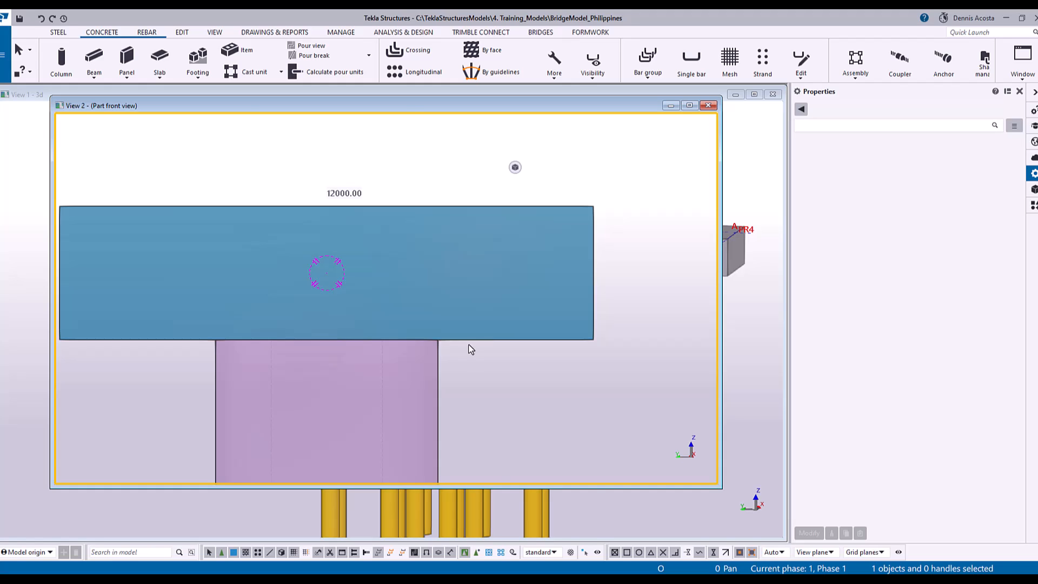
middle_drag(474, 343, 519, 357)
scroll(522, 357, down, 1)
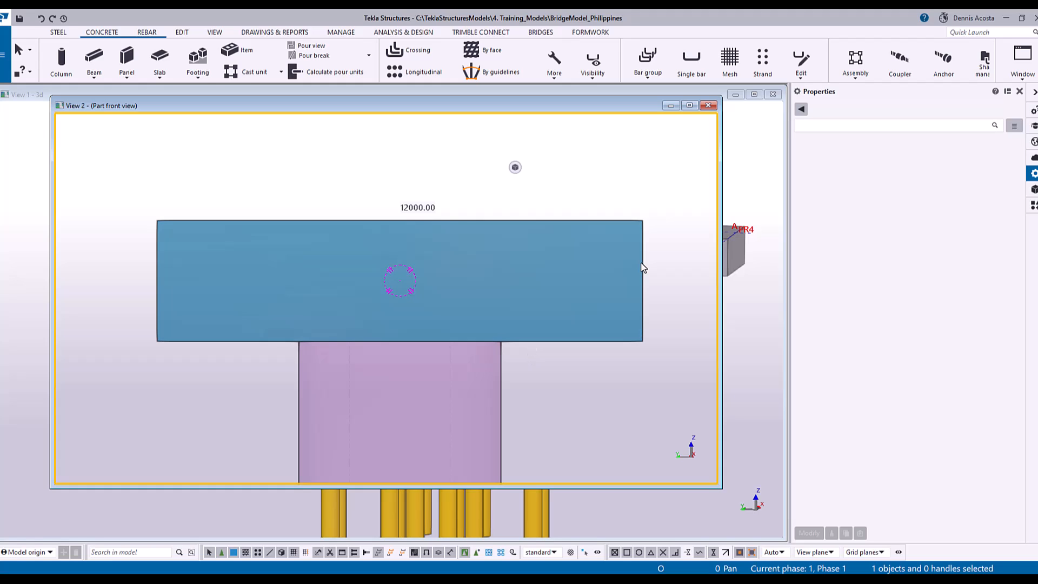
middle_drag(598, 325, 561, 314)
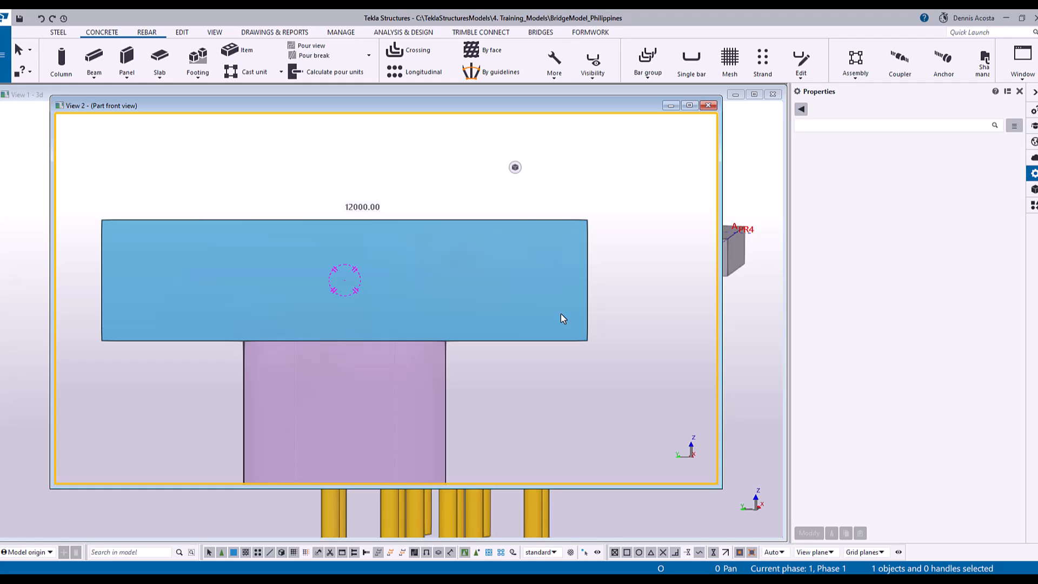
middle_drag(561, 314, 608, 303)
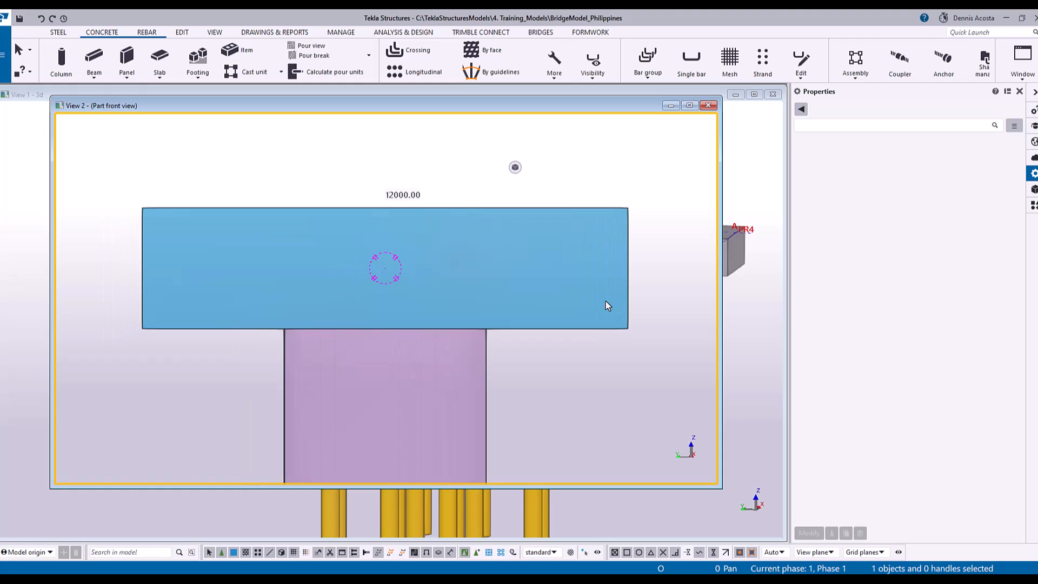
scroll(619, 218, up, 1)
scroll(622, 223, down, 1)
middle_drag(626, 252, 593, 253)
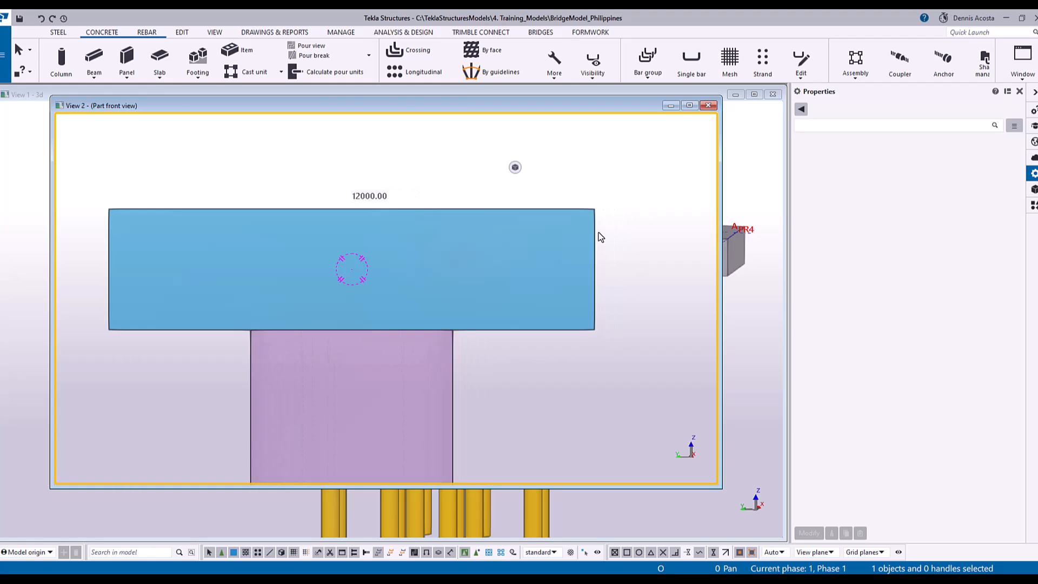
Add a point along the extension of two points at distance -500, on the crosshead's right end edge below the upper corner
scroll(596, 223, up, 5)
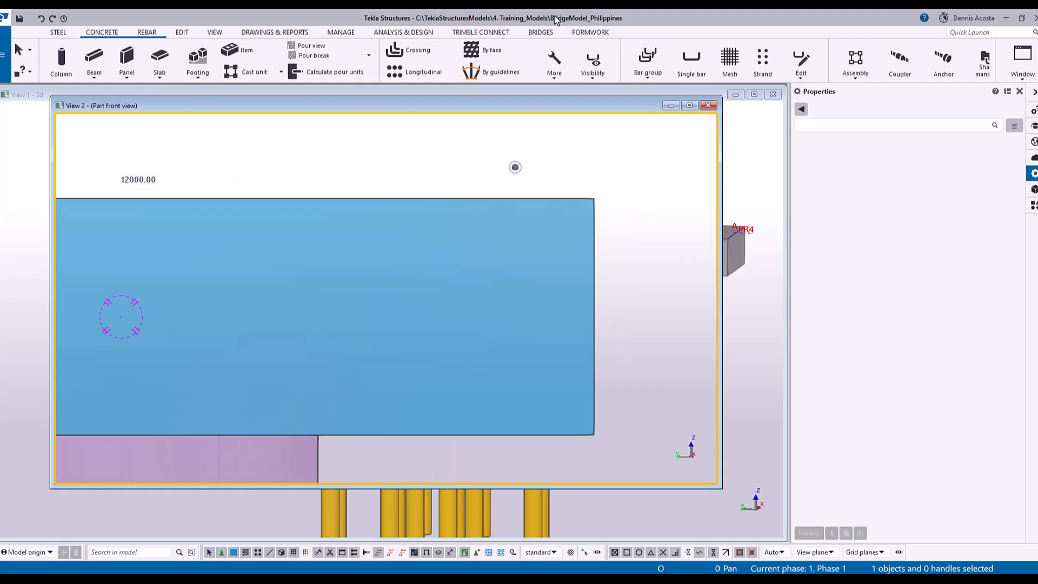
click(181, 32)
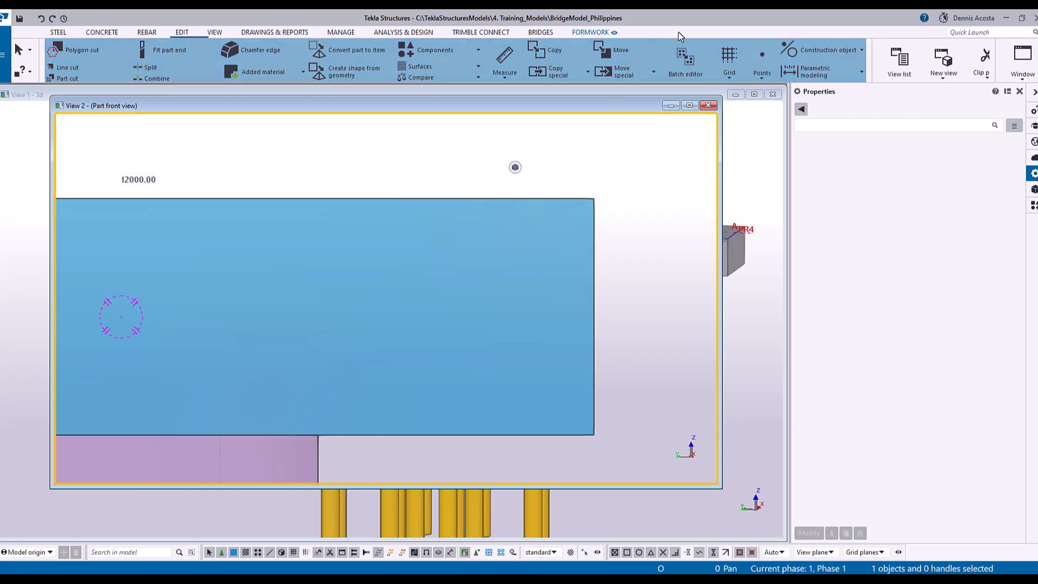
click(762, 78)
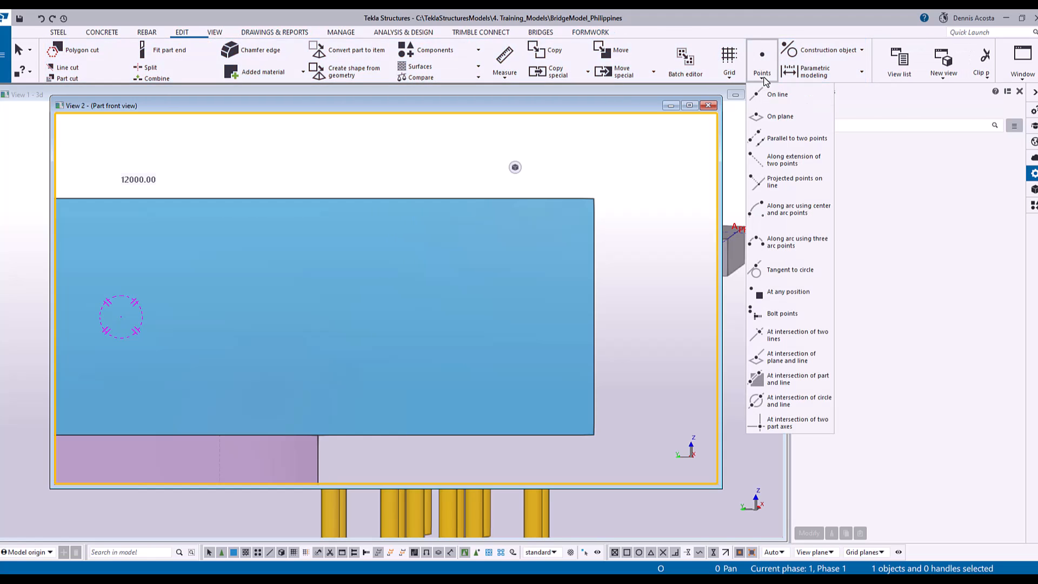
click(787, 161)
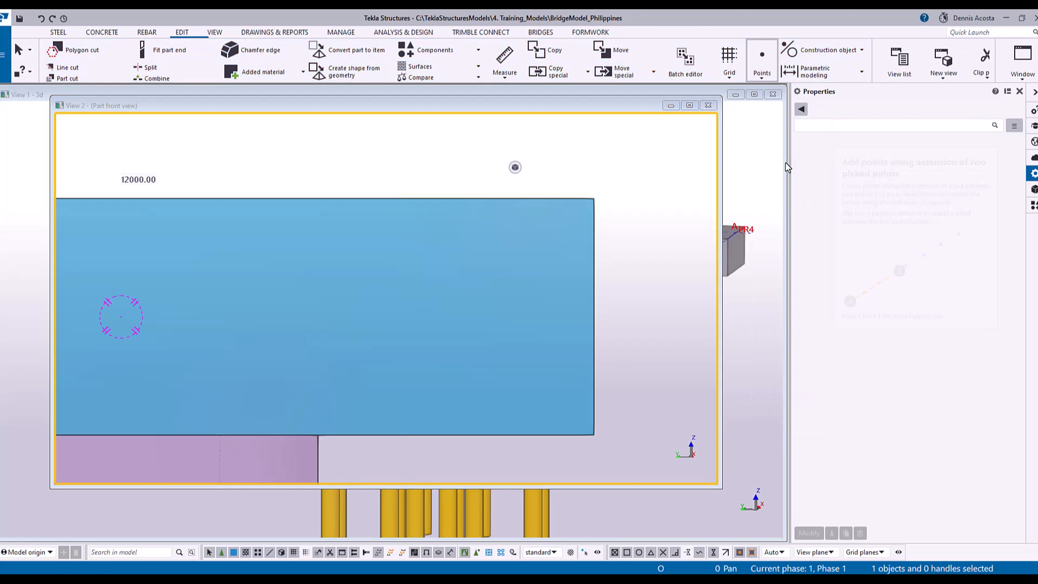
text(-)
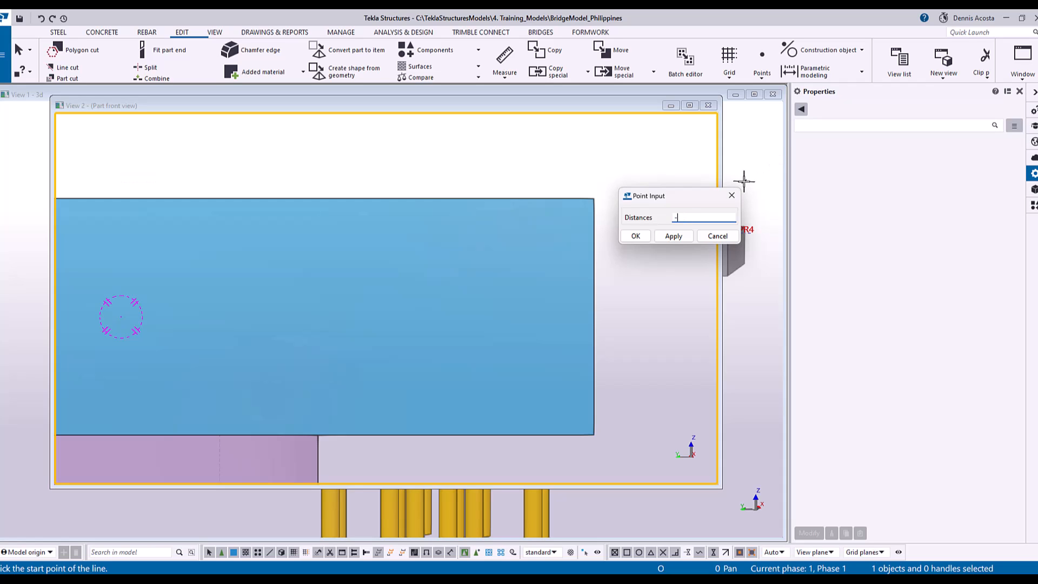
text(500)
click(670, 238)
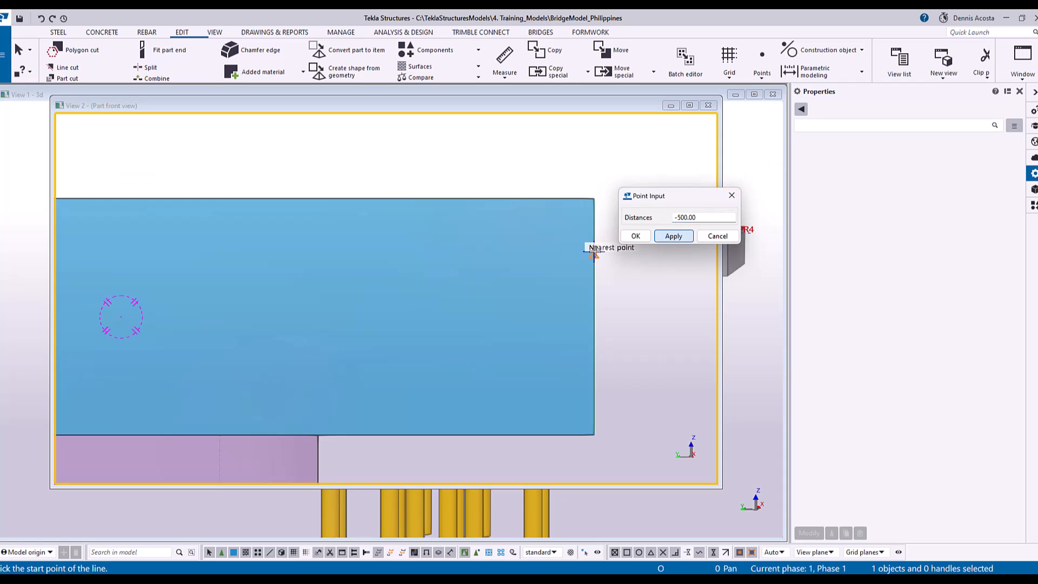
click(595, 316)
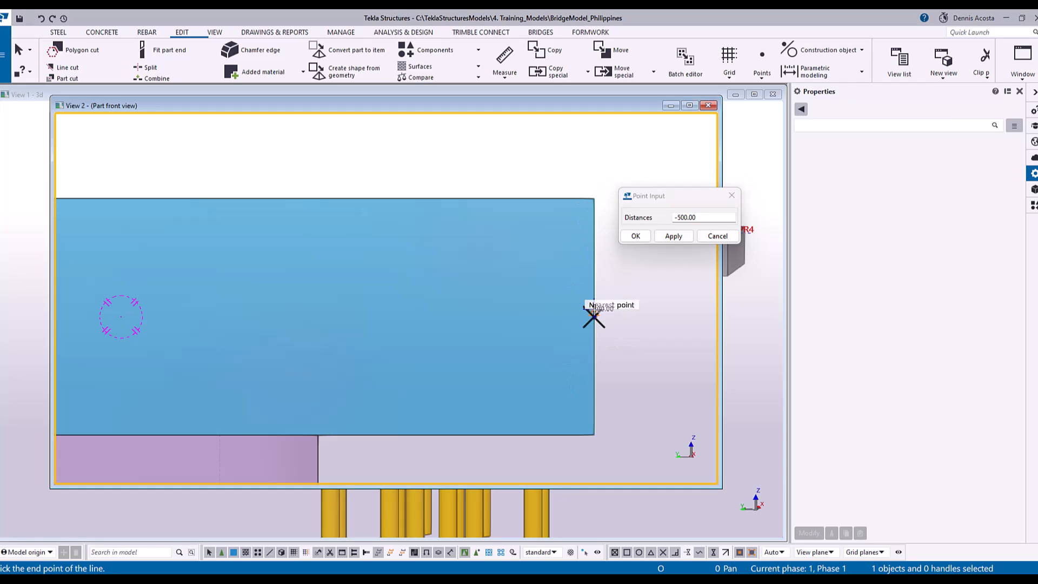
middle_drag(598, 201, 530, 208)
scroll(530, 208, up, 1)
scroll(530, 208, up, 1)
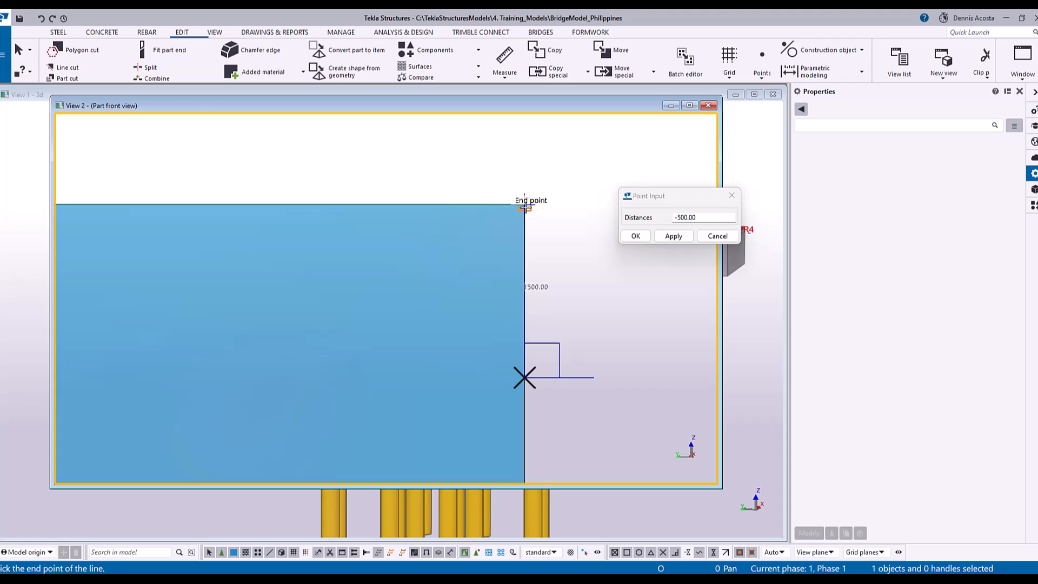
click(524, 206)
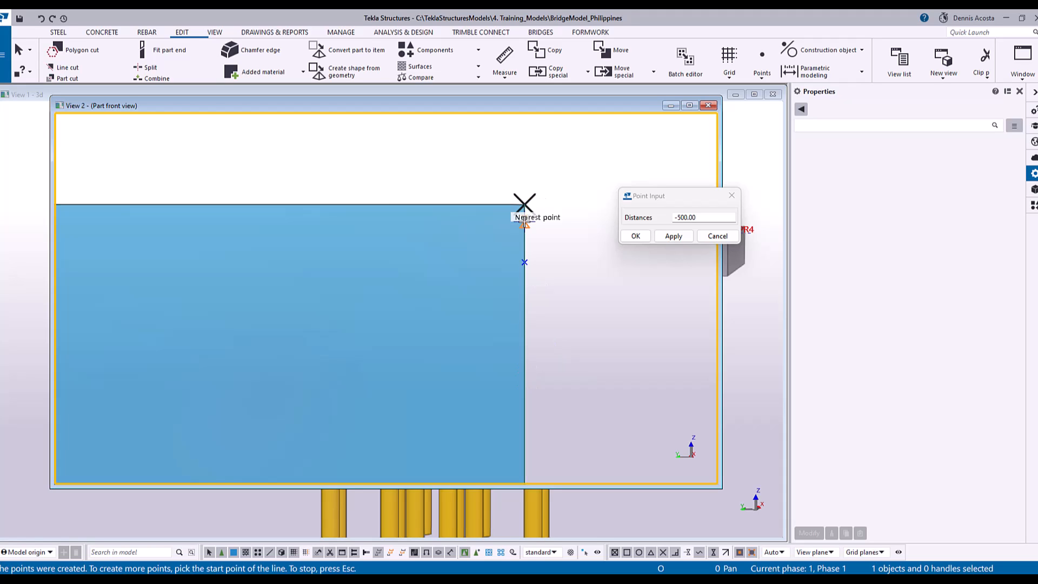
Add a second point at distance -500 on the crosshead's top edge, measured back from the upper right corner
click(368, 204)
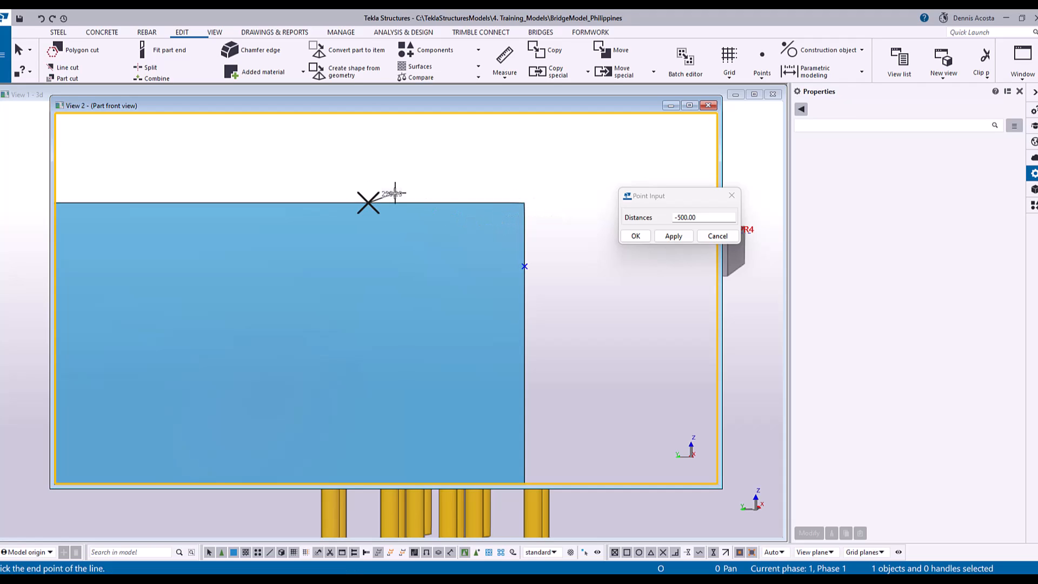
click(524, 205)
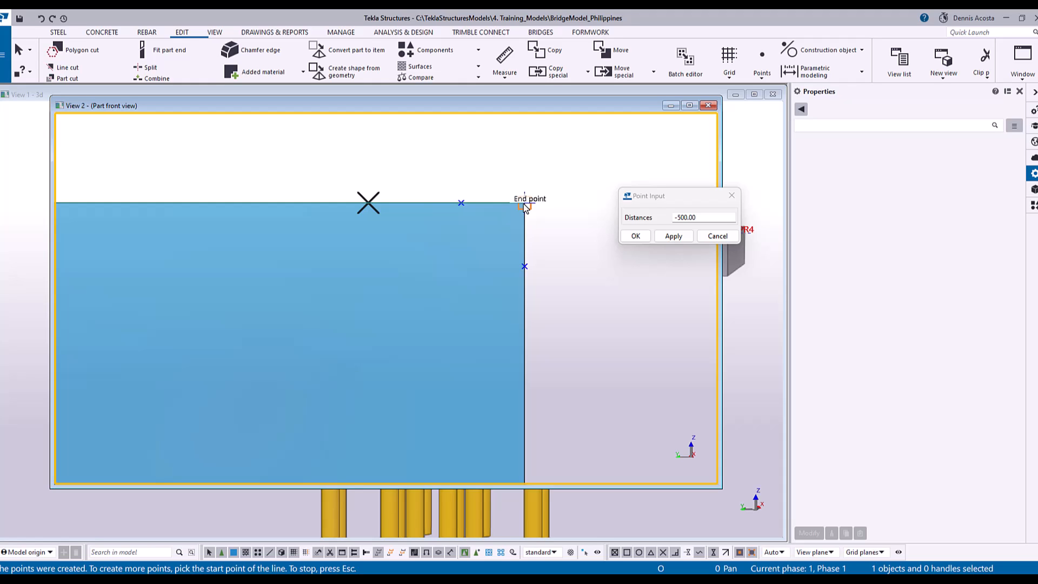
scroll(546, 212, down, 3)
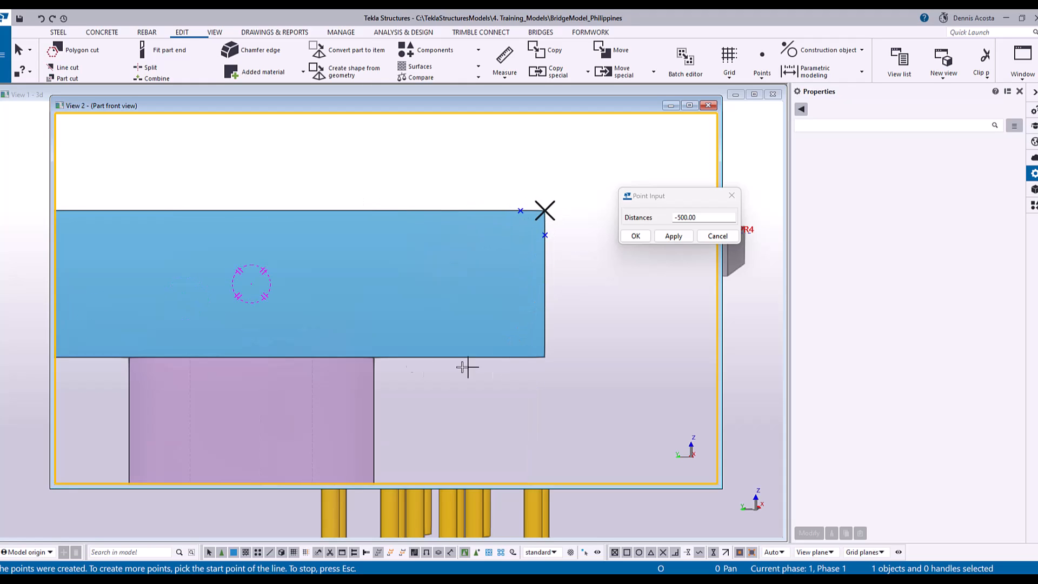
Add a point along the extension of two points at distance 4500 on the crosshead's bottom edge, starting from the edge's midpoint toward the right end
right_click(321, 287)
click(352, 303)
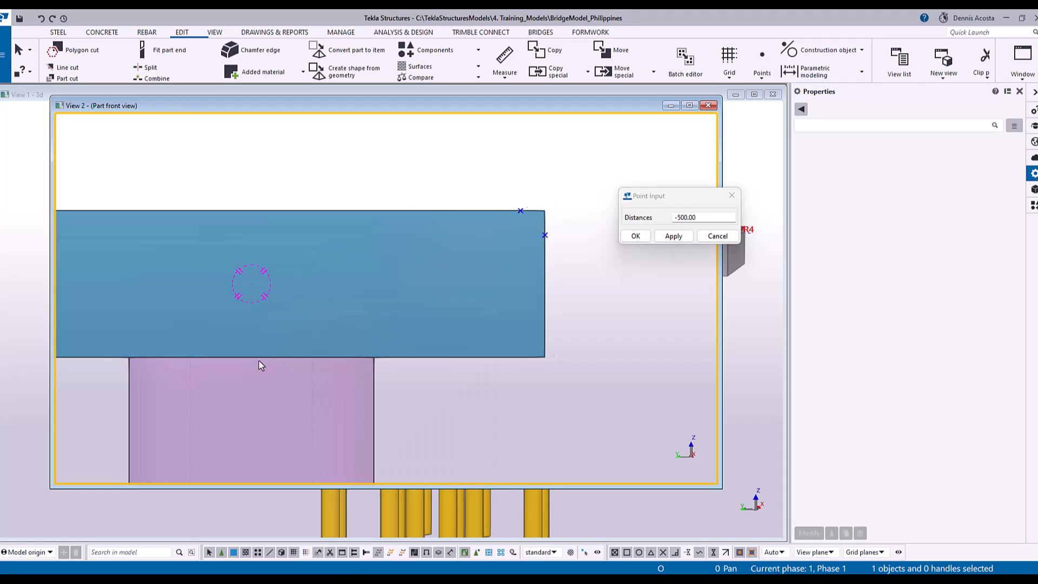
middle_drag(258, 360, 315, 345)
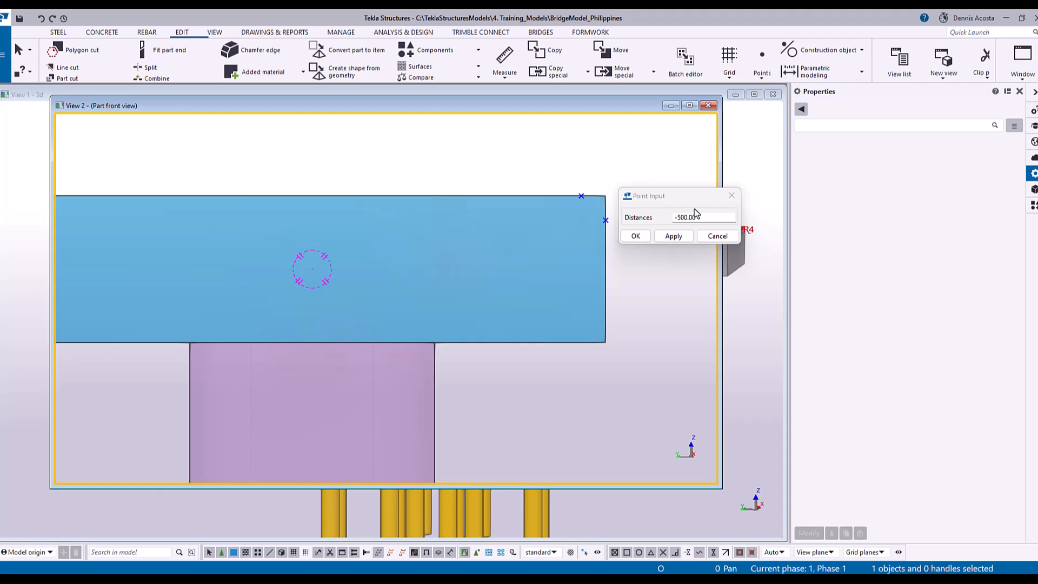
double_click(704, 217)
text(4500)
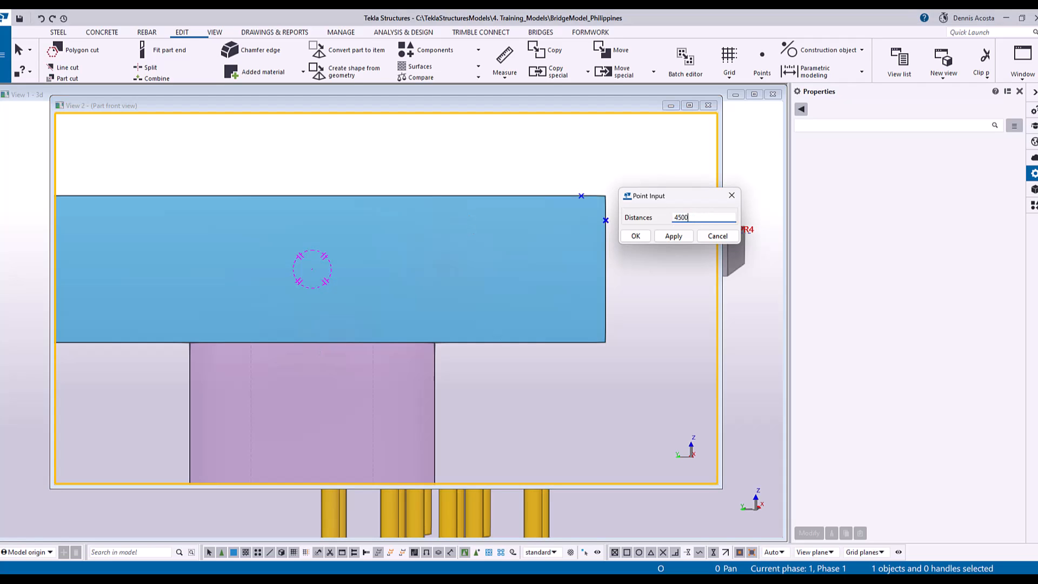
click(673, 236)
click(762, 57)
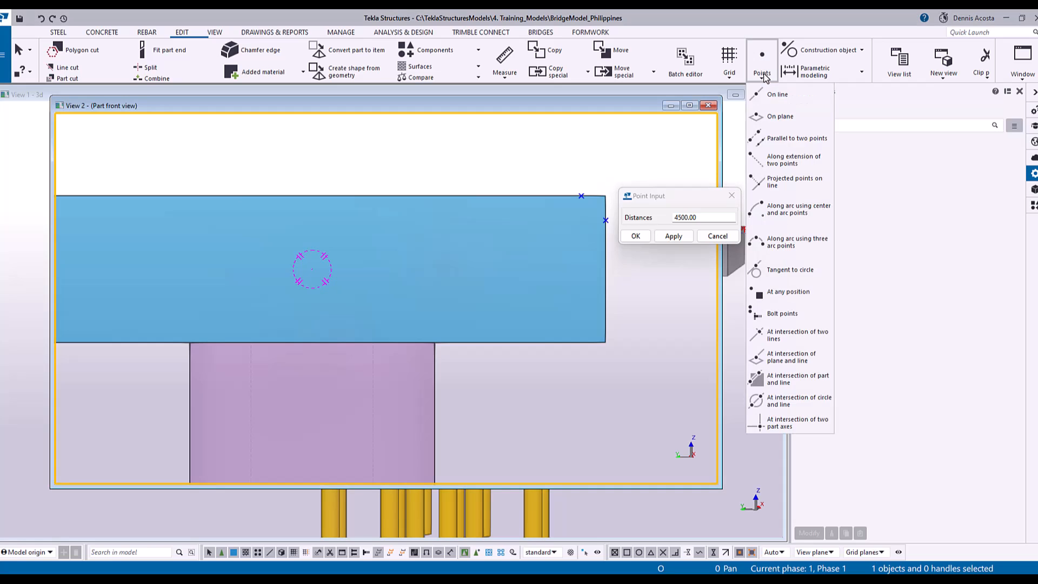
click(787, 162)
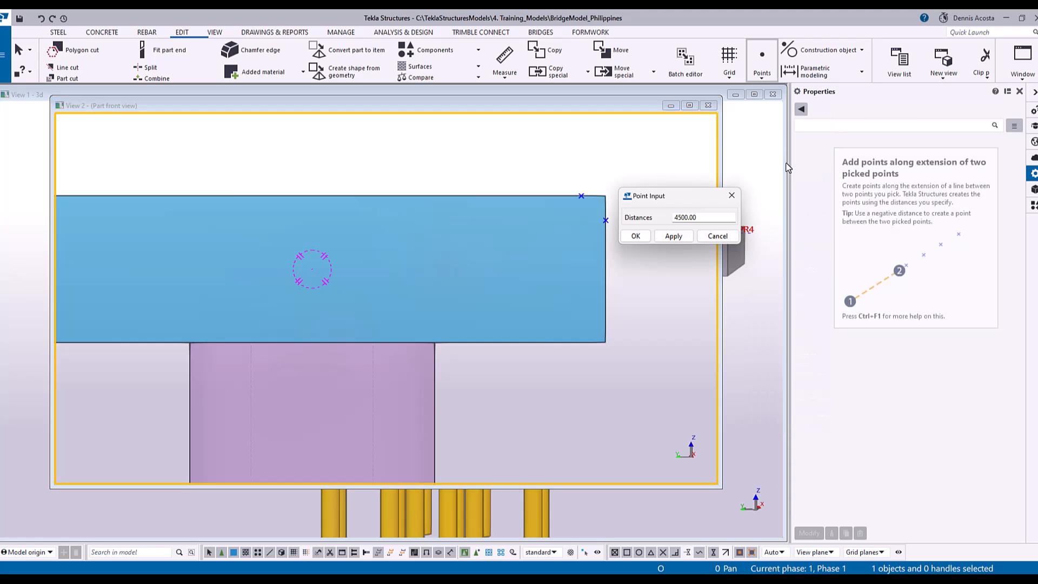
click(128, 341)
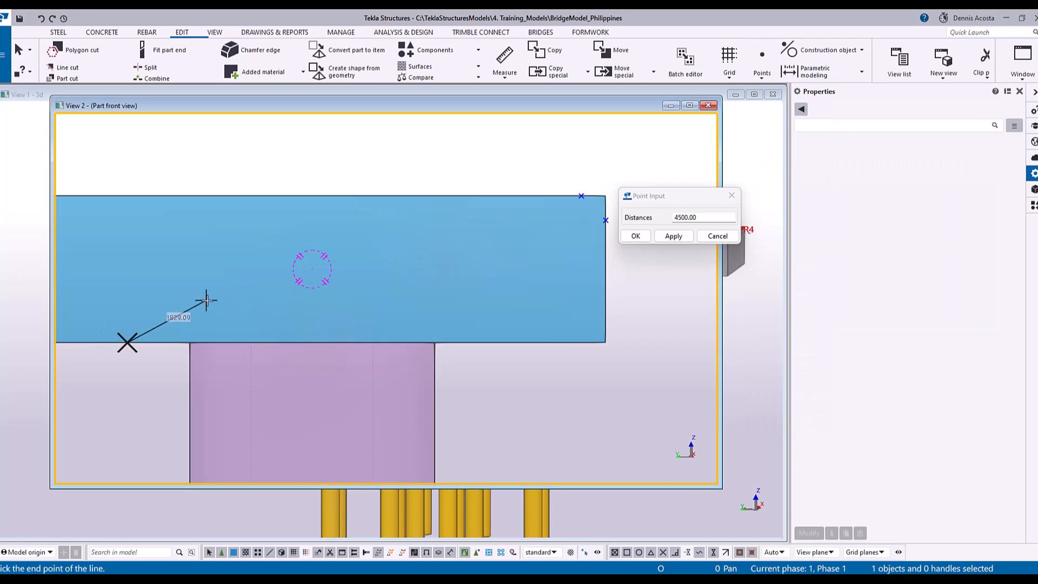
click(317, 342)
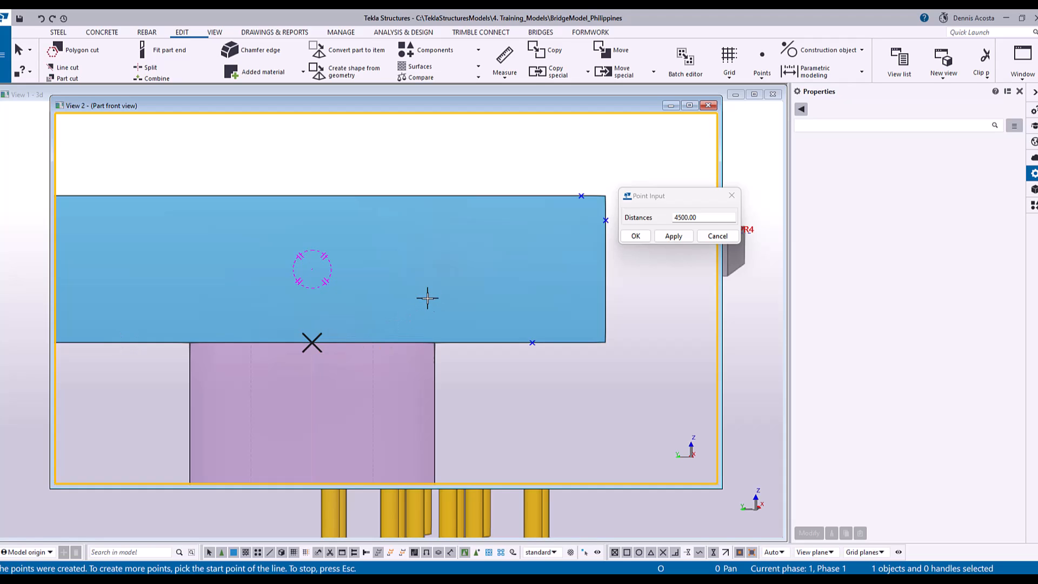
right_click(421, 256)
click(447, 262)
Measure the pier's width just below the crosshead in the part front view
middle_drag(370, 339, 455, 324)
scroll(454, 323, down, 3)
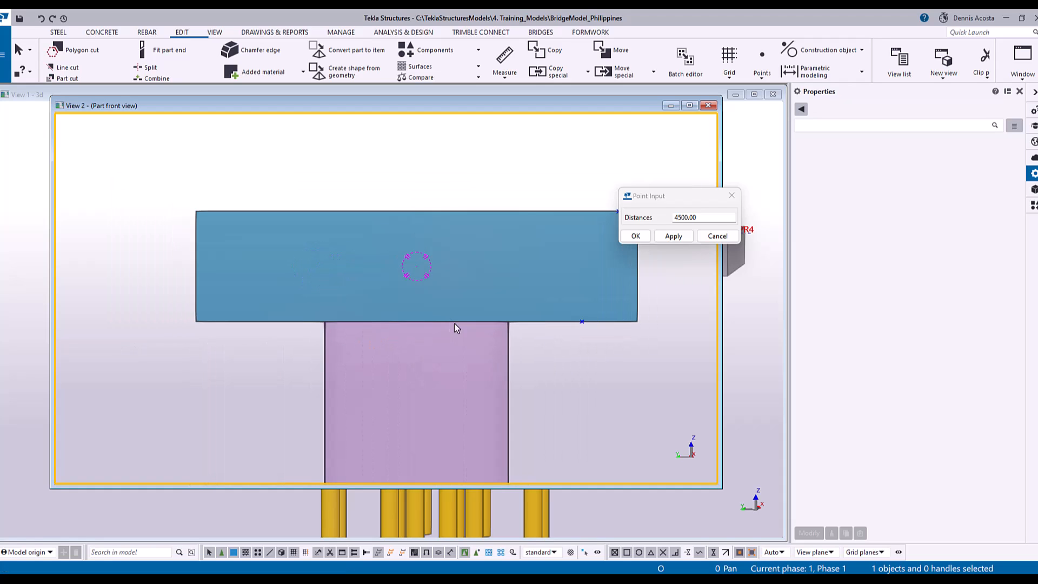
click(766, 76)
click(505, 69)
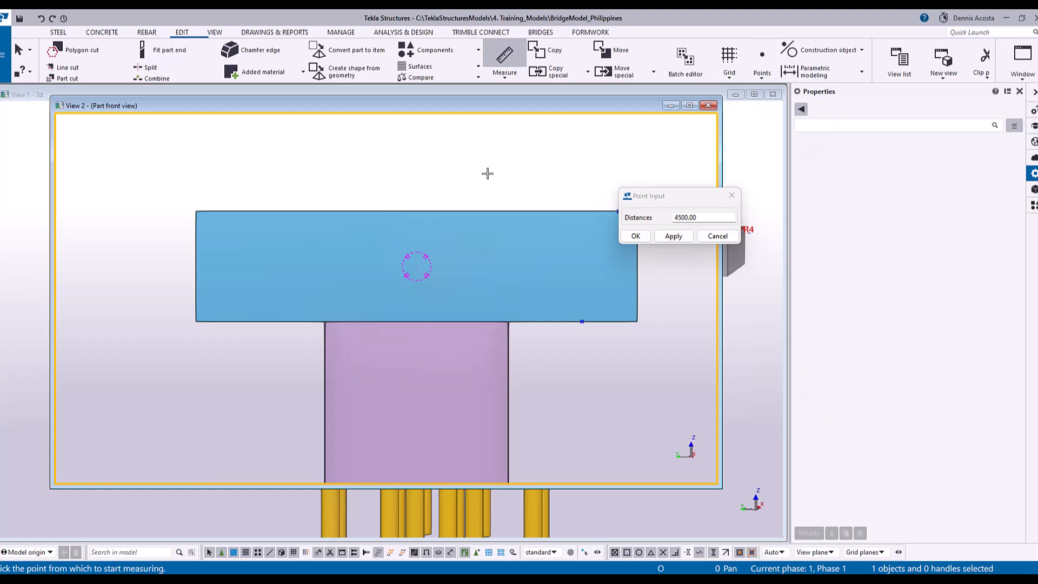
click(324, 321)
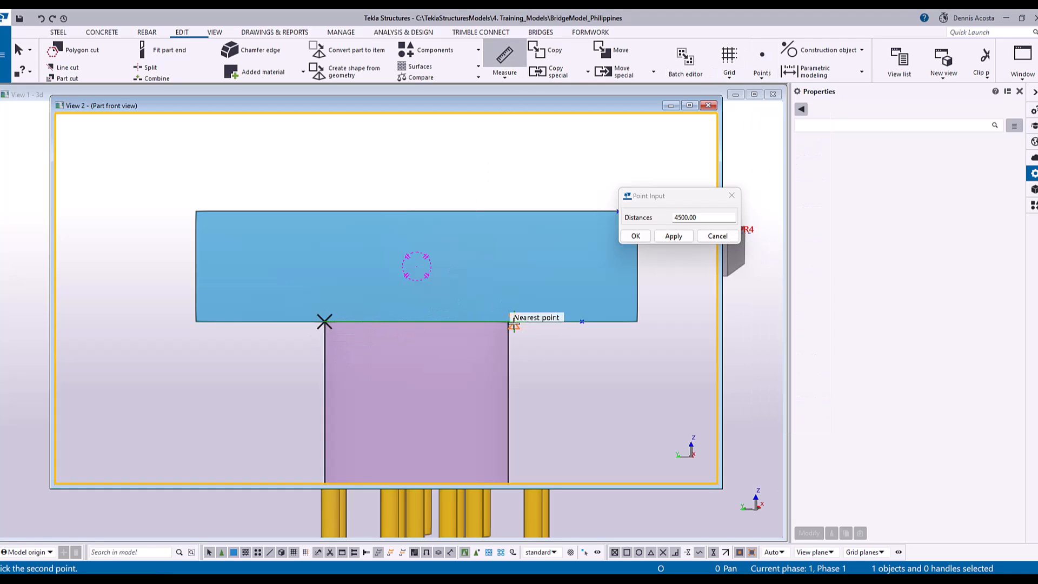
click(509, 321)
click(474, 370)
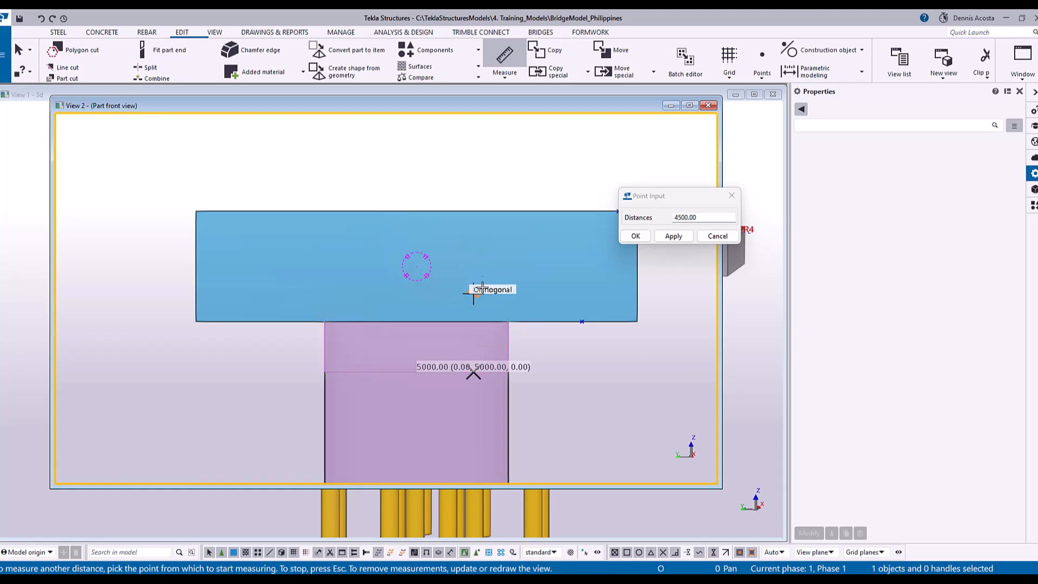
right_click(491, 271)
click(527, 269)
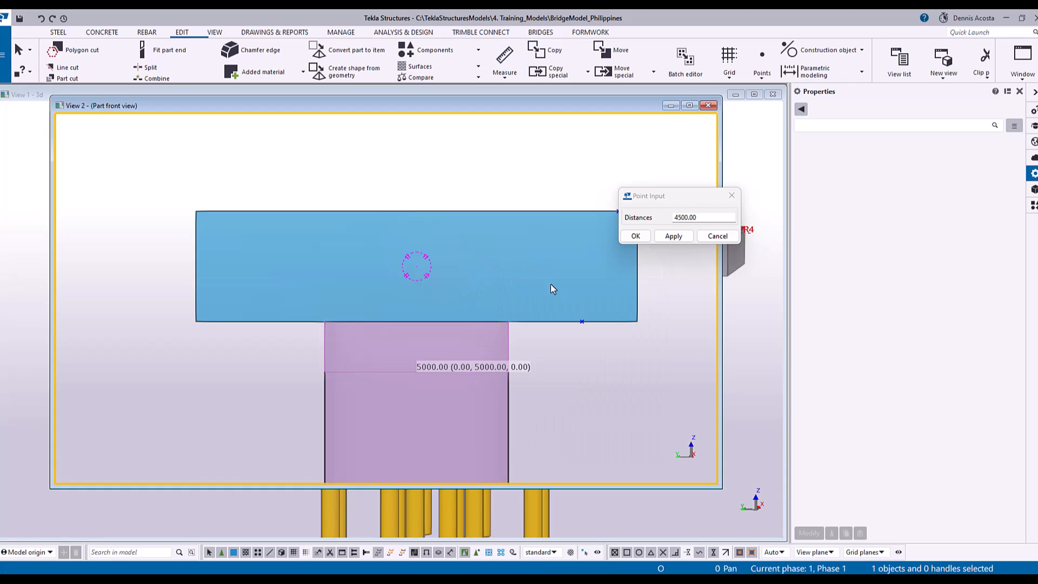
Line cut the crosshead's upper right corner between the top edge point and the right edge point, removing the outer side
middle_drag(574, 325, 493, 324)
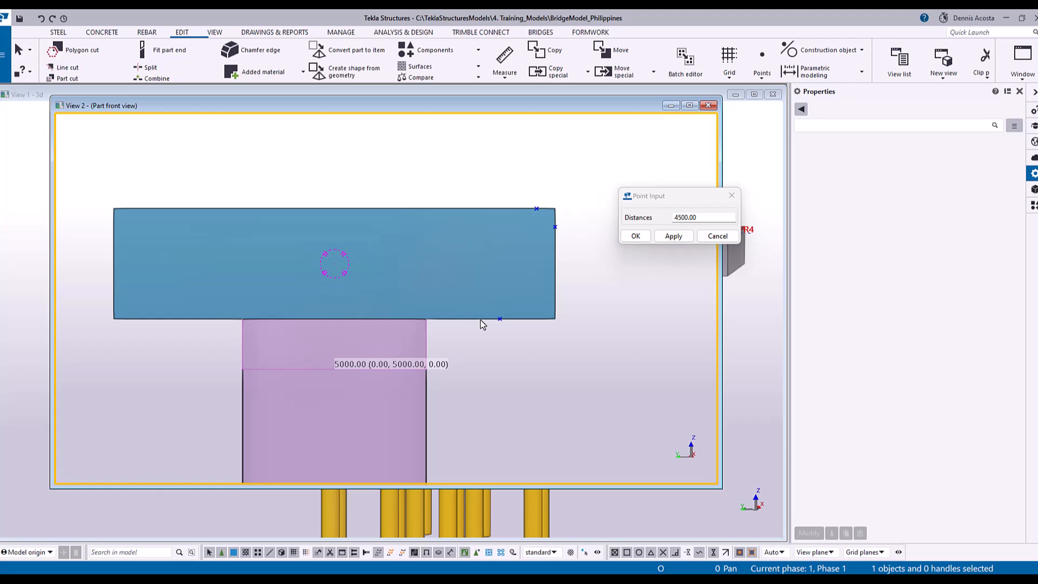
scroll(518, 329, up, 4)
scroll(517, 330, down, 4)
scroll(522, 319, up, 2)
scroll(508, 319, down, 1)
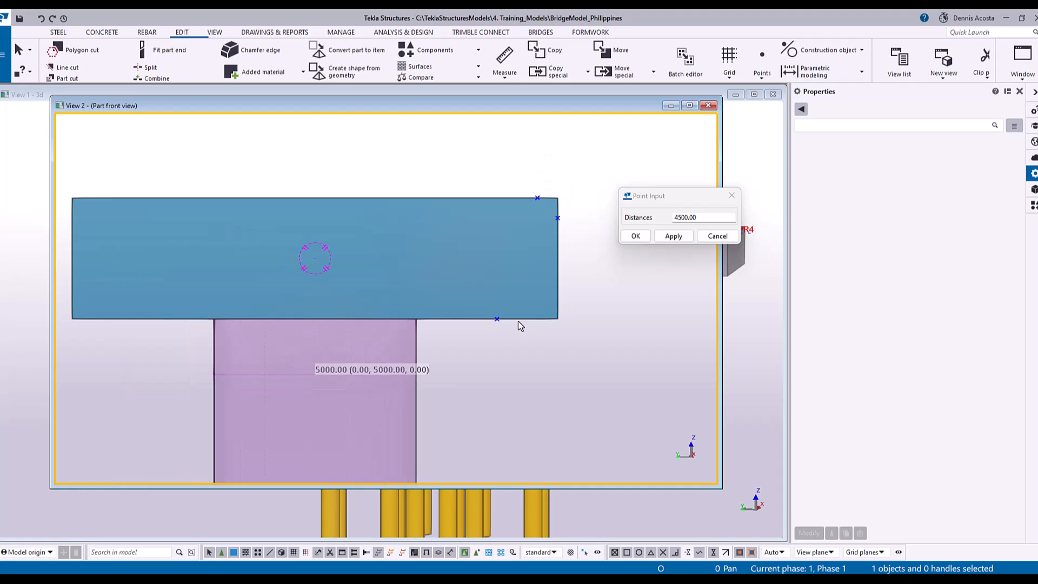
scroll(513, 250, up, 2)
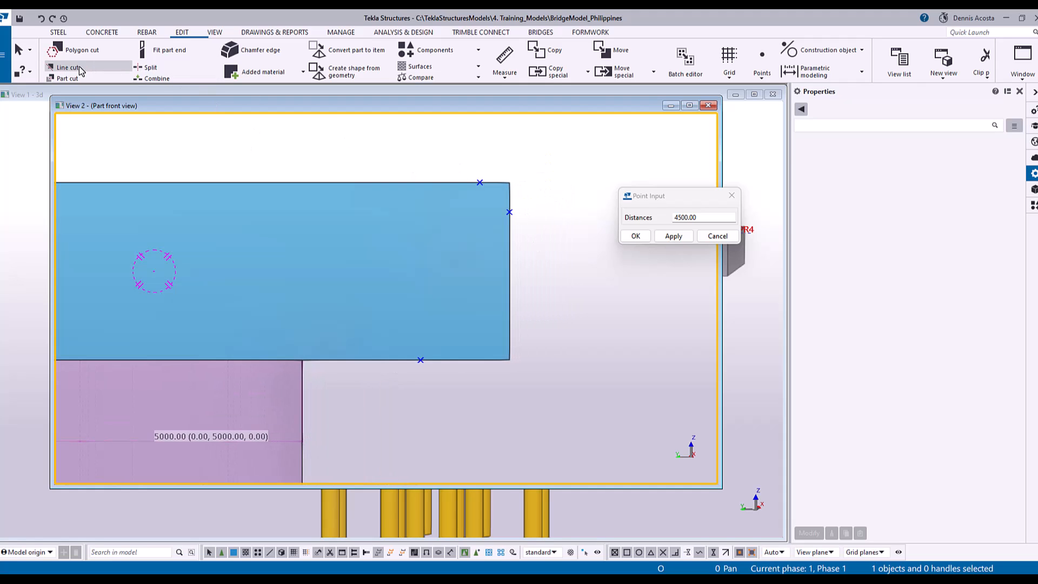
click(79, 66)
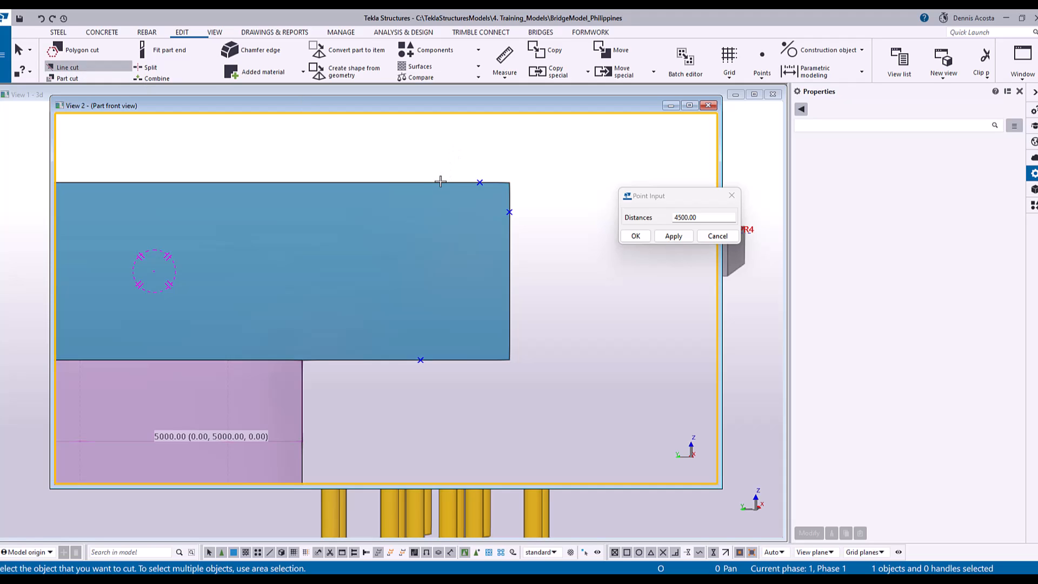
click(441, 181)
click(479, 182)
click(509, 212)
click(555, 178)
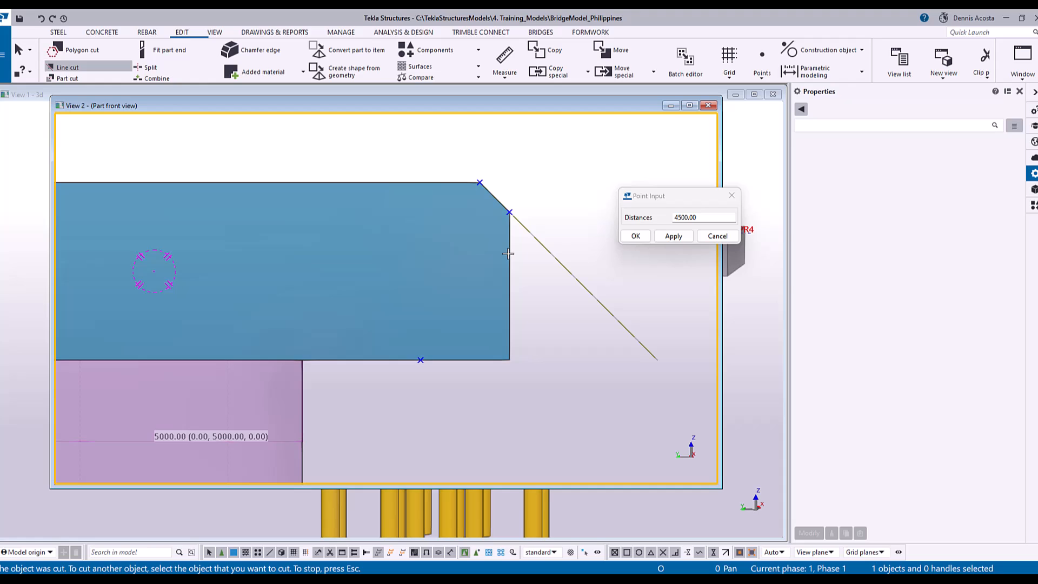
Line cut the crosshead's lower right corner from the right edge point to the bottom edge point, removing the outer side
click(506, 235)
click(509, 212)
click(421, 360)
click(553, 304)
scroll(553, 303, down, 5)
right_click(522, 195)
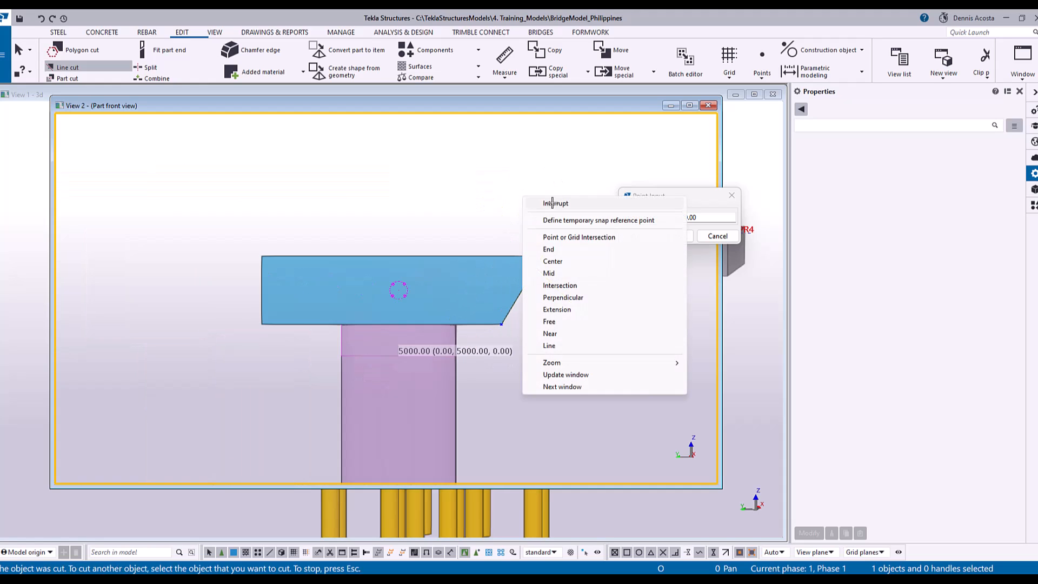
click(550, 203)
Delete both line cuts from the crosshead's right end, keeping the reference points
scroll(536, 277, up, 2)
ctrl+middle_drag(533, 278, 484, 267)
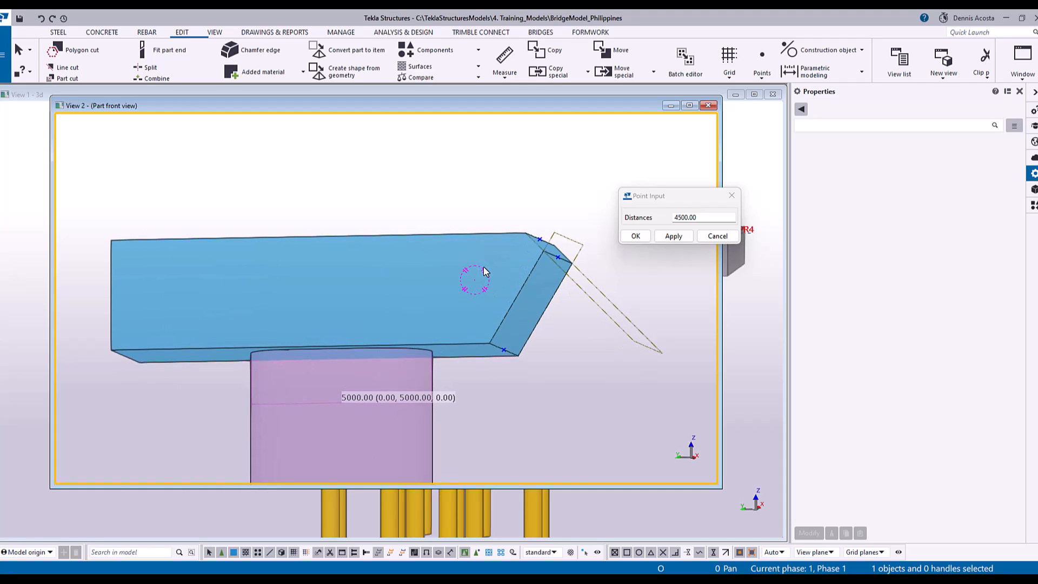
key(ctrl+p)
middle_drag(599, 286, 425, 292)
drag(558, 192, 504, 337)
key(Delete)
scroll(293, 173, up, 2)
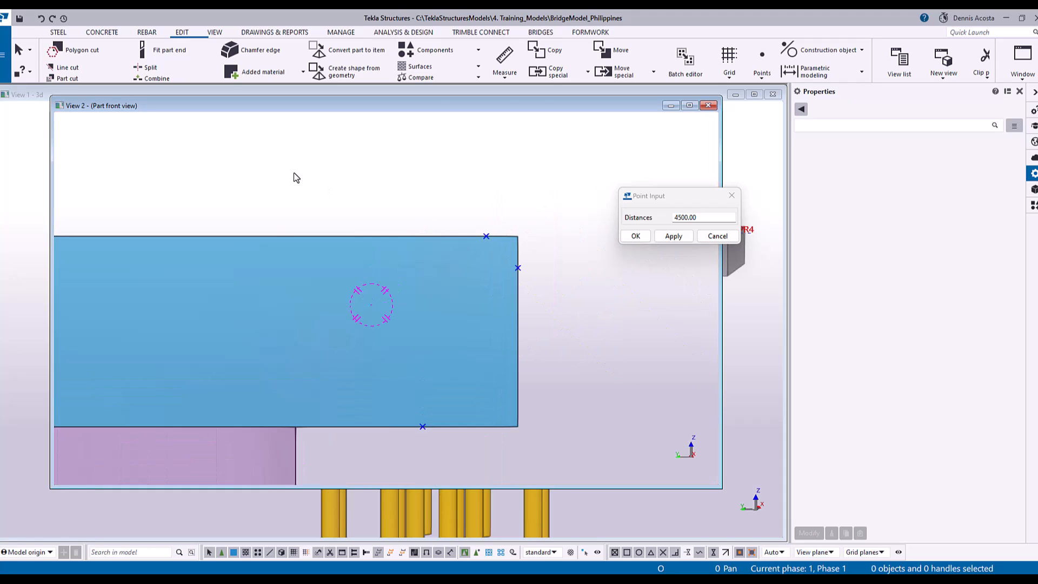
click(81, 51)
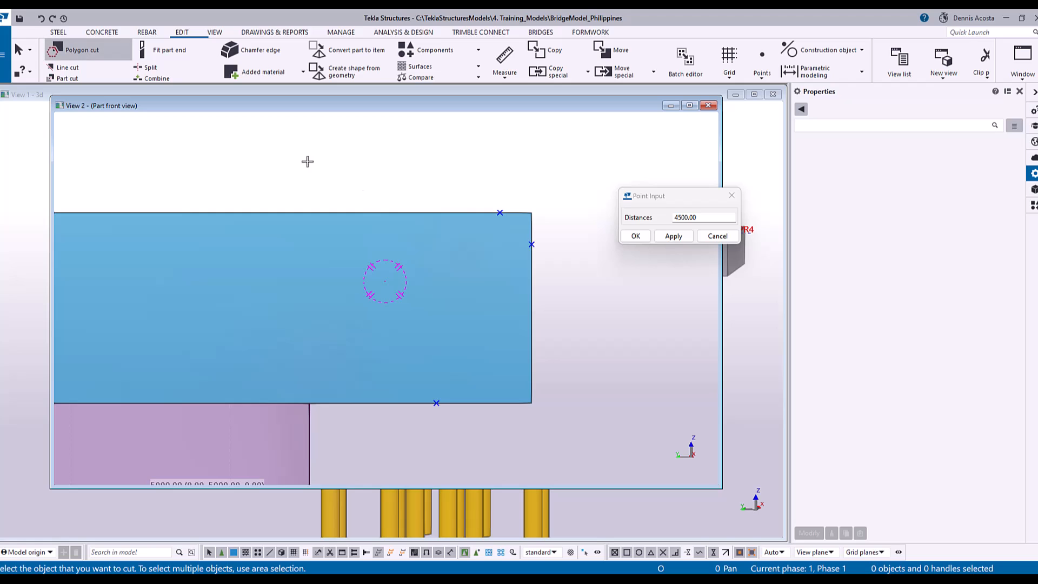
click(420, 213)
right_click(350, 173)
click(378, 184)
Polygon cut the crosshead's right end through the three reference points and the beam's lower and upper right corners
click(83, 52)
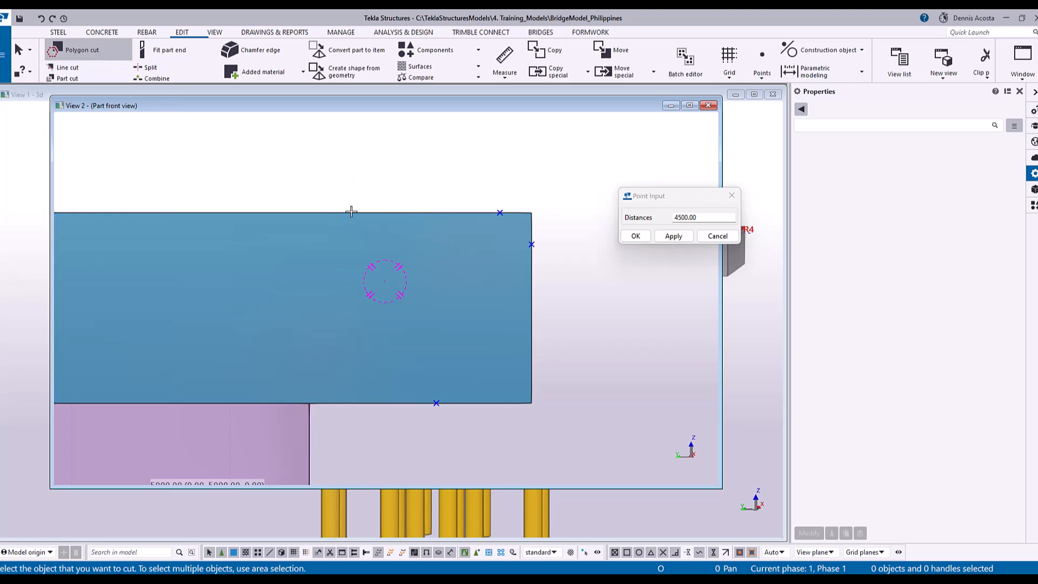
click(370, 241)
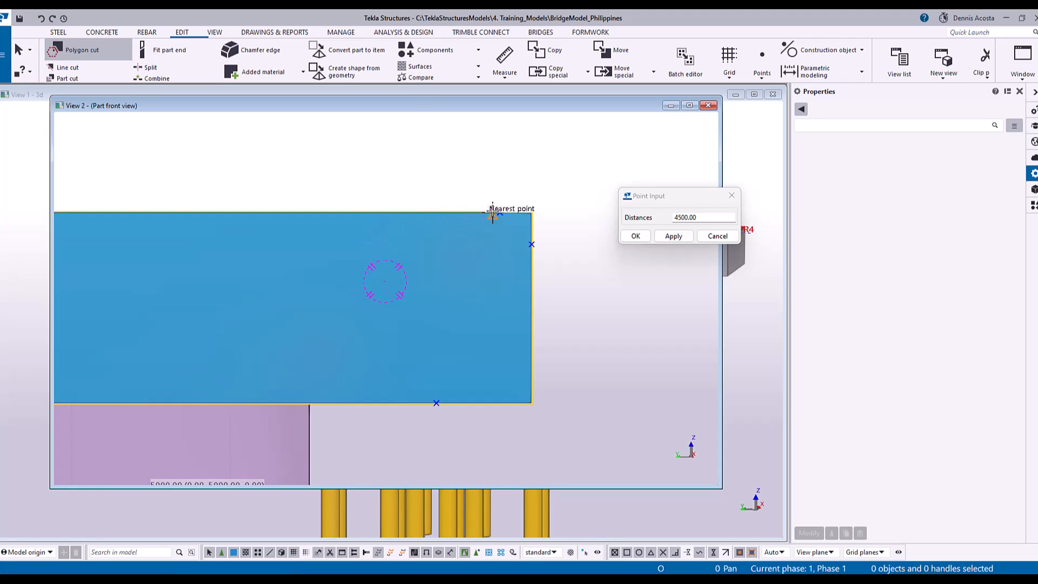
click(499, 212)
click(530, 244)
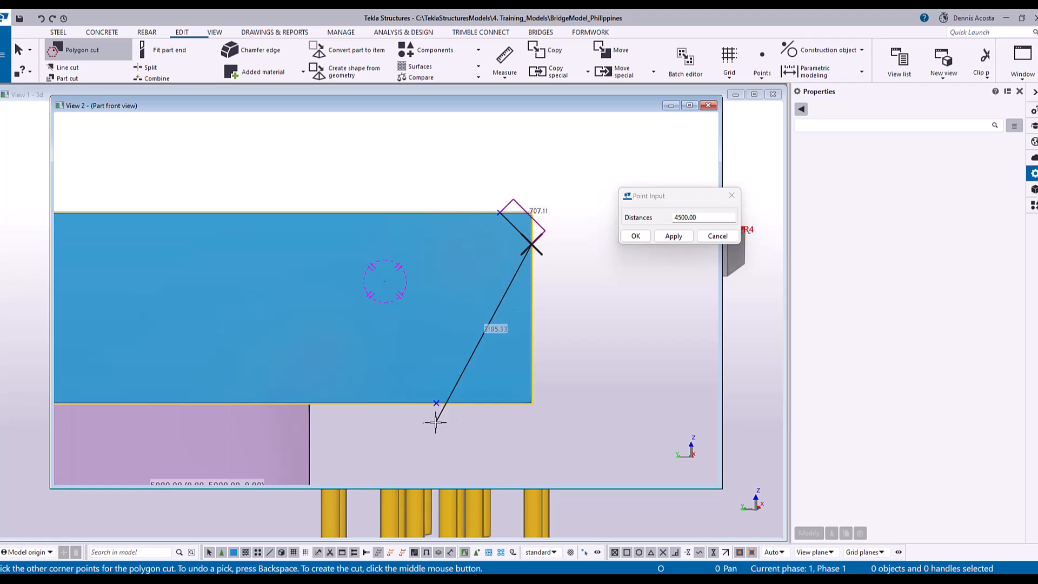
click(531, 404)
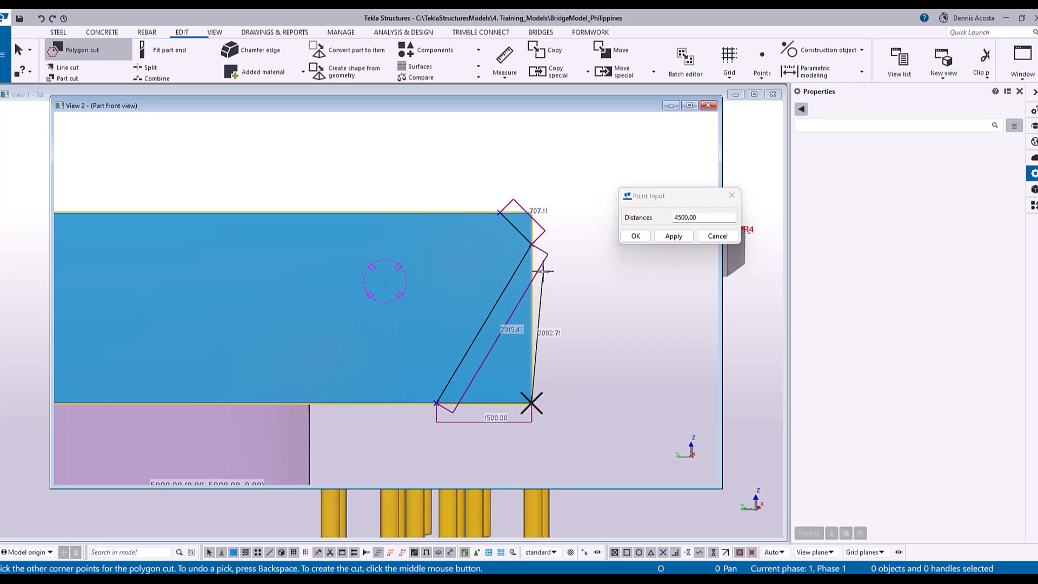
click(534, 211)
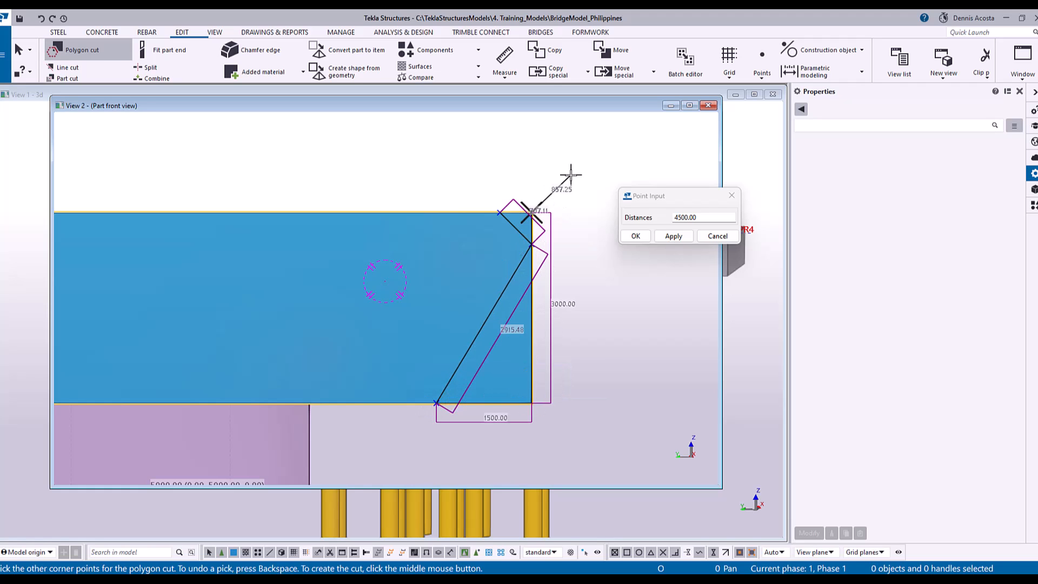
middle_click(571, 175)
right_click(569, 165)
click(588, 171)
Examine the shape of the crosshead's cut right end from an angle and in the front view
scroll(468, 331, down, 2)
mouse_move(460, 332)
ctrl+middle_down()
mouse_move(384, 337)
mouse_move(447, 343)
mouse_move(437, 342)
mouse_move(449, 336)
mouse_move(440, 326)
mouse_move(518, 302)
mouse_move(461, 288)
ctrl+middle_up()
key(ctrl+p)
scroll(452, 328, down, 4)
scroll(491, 325, up, 2)
middle_drag(491, 325, 506, 323)
key(Home)
scroll(576, 352, down, 1)
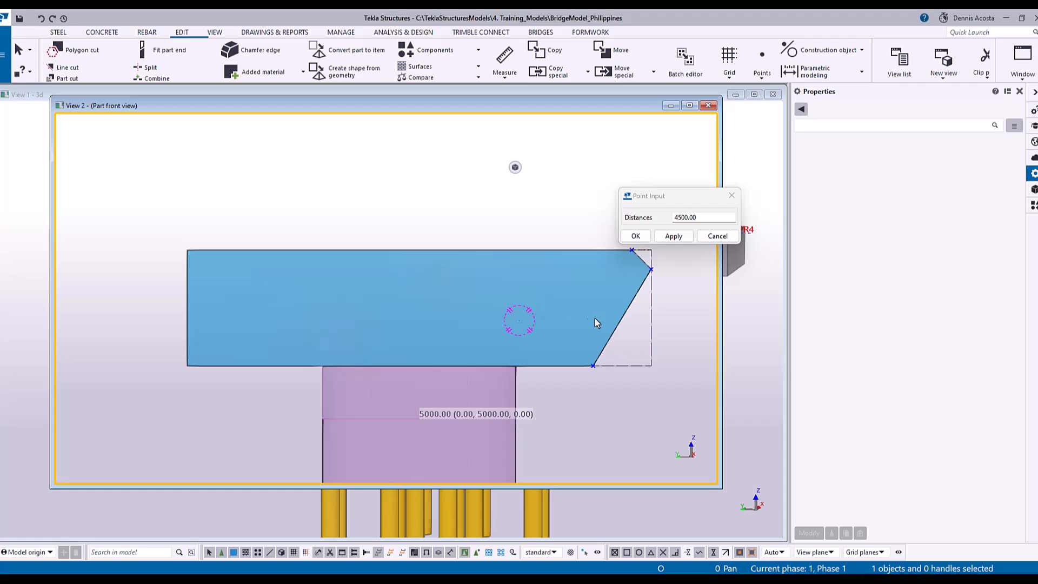
middle_drag(600, 321, 523, 290)
scroll(524, 292, down, 1)
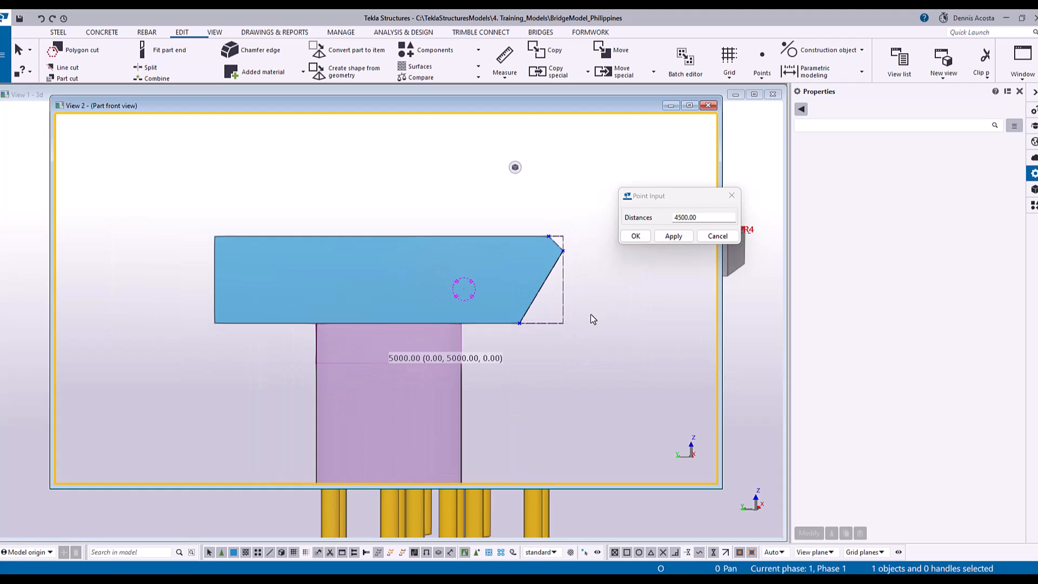
Mirror-copy the polygon cut about grid line B at angle 0 to the crosshead's opposite end, working in the plan view
click(562, 323)
key(ctrl+Tab)
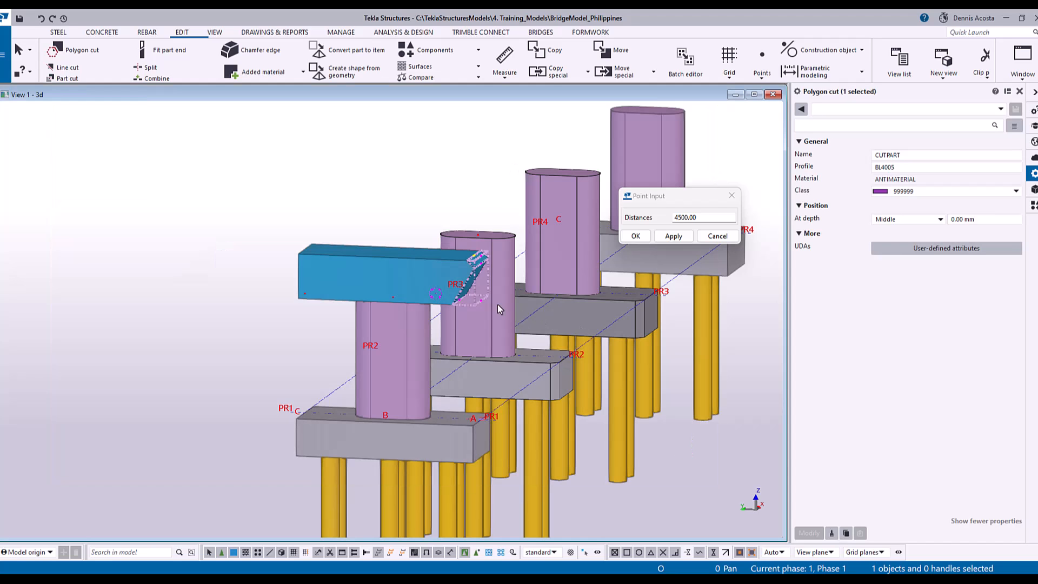
middle_drag(468, 284, 452, 284)
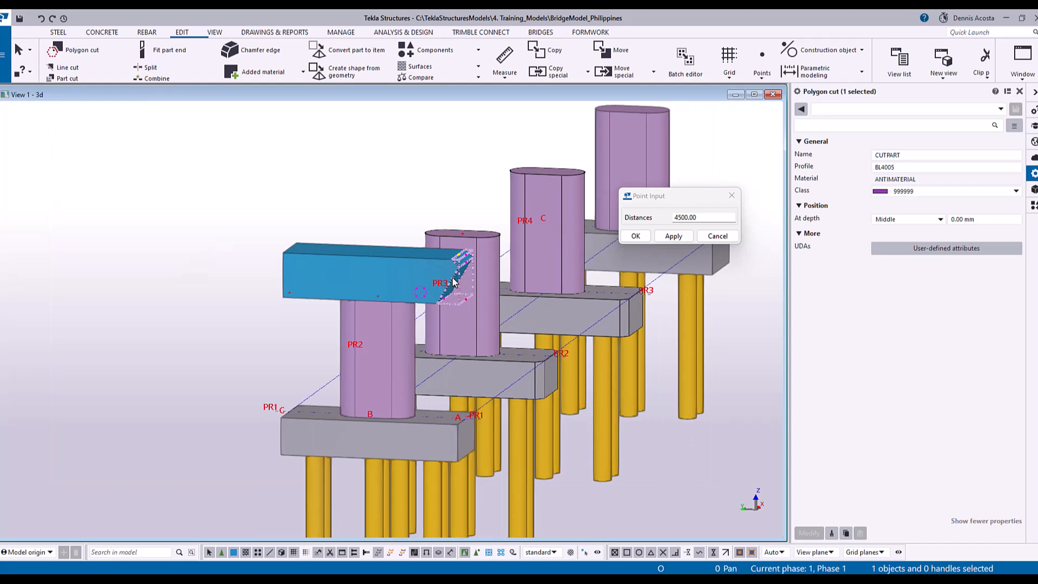
key(ctrl+p)
middle_drag(203, 336, 285, 337)
scroll(285, 337, up, 2)
scroll(377, 337, up, 2)
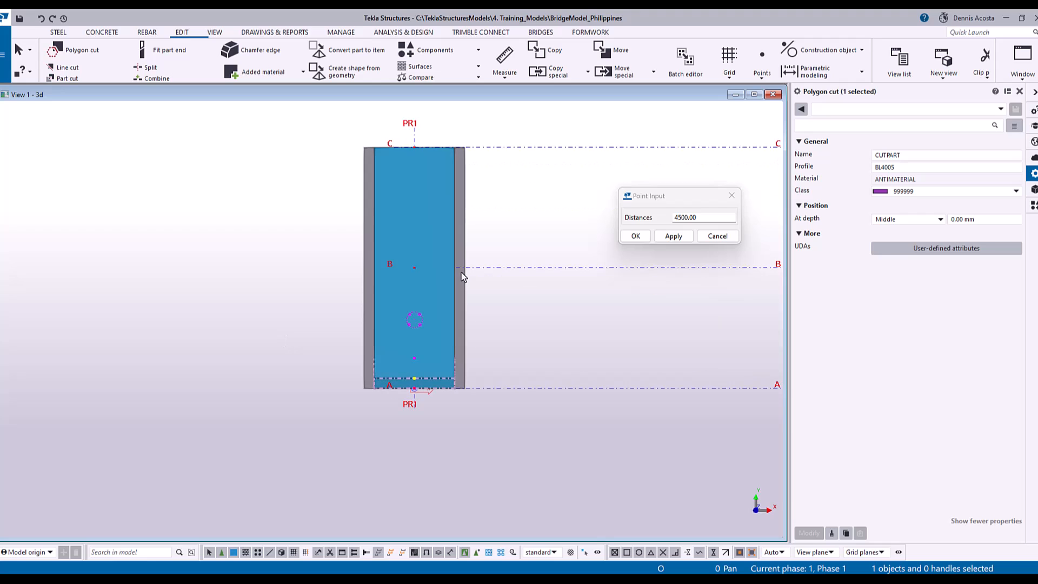
right_click(462, 272)
mouse_move(519, 341)
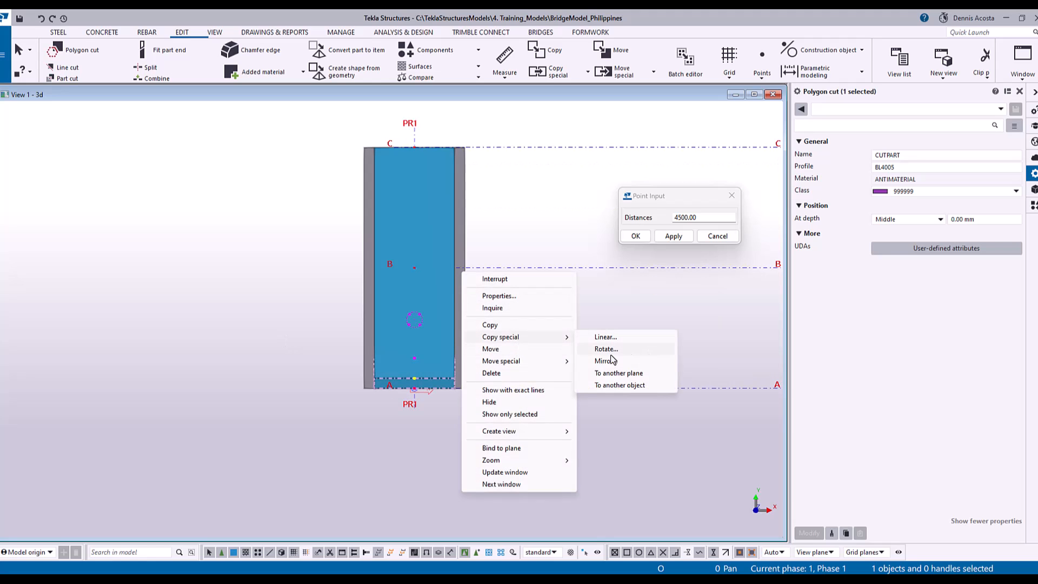
click(606, 361)
click(500, 267)
click(538, 267)
click(103, 201)
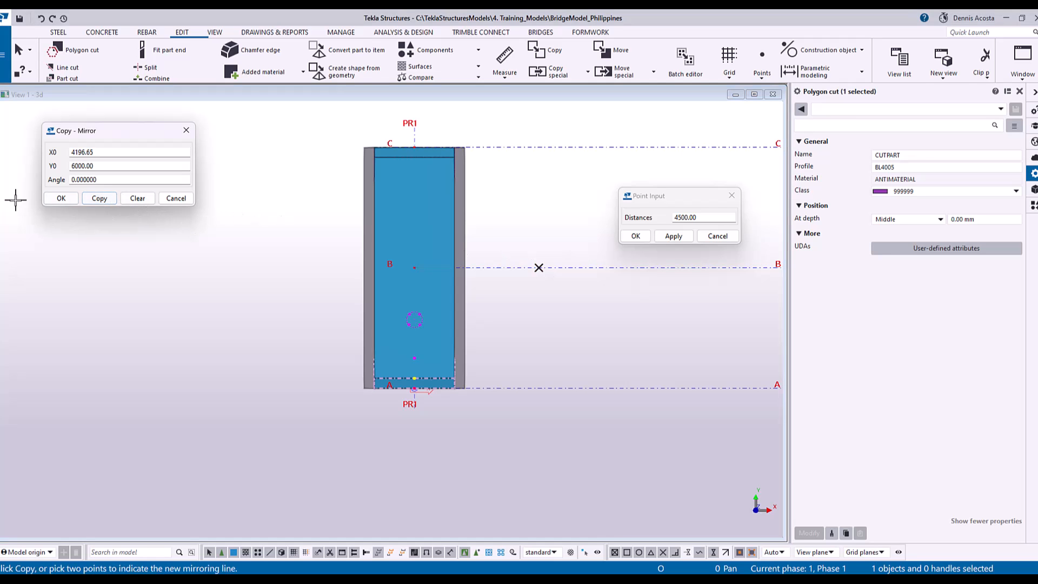
click(61, 198)
right_click(216, 203)
click(231, 207)
Delete the mirrored polygon cut from the crosshead's end at grid line C
ctrl+middle_drag(231, 207, 423, 270)
ctrl+middle_drag(355, 234, 439, 174)
scroll(341, 284, up, 4)
ctrl+middle_drag(333, 286, 372, 337)
scroll(354, 295, down, 5)
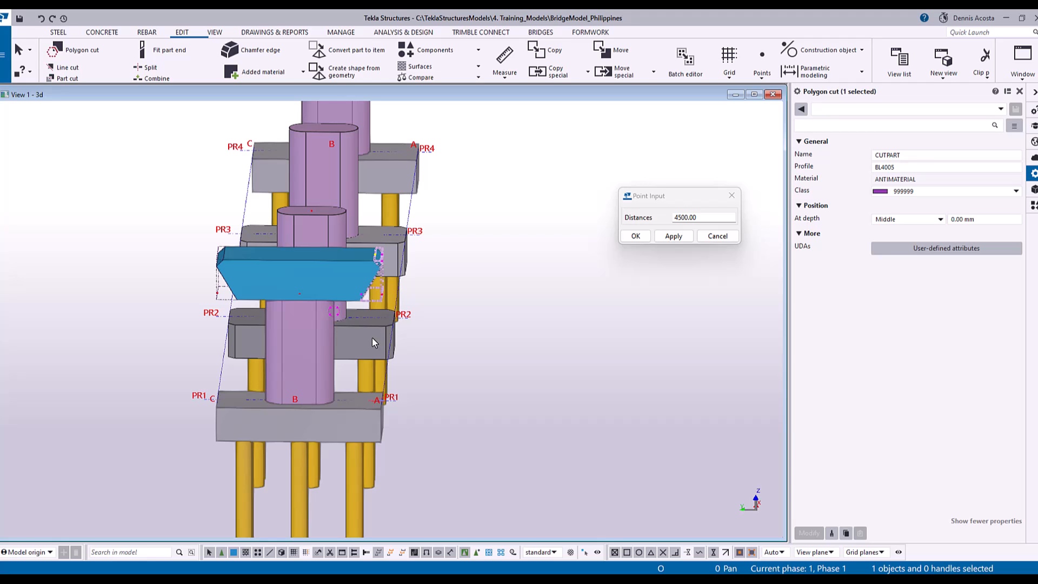
right_click(488, 254)
click(519, 261)
scroll(210, 268, up, 2)
drag(171, 215, 445, 324)
key(Delete)
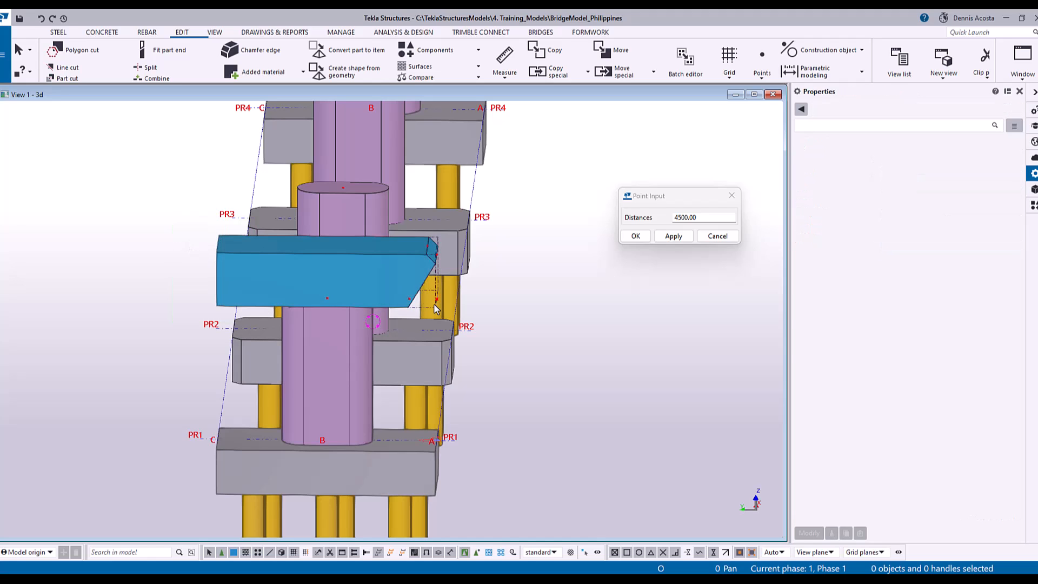
Delete the remaining polygon cut from the crosshead's end at grid line A, together with the reference points there
click(434, 307)
key(Delete)
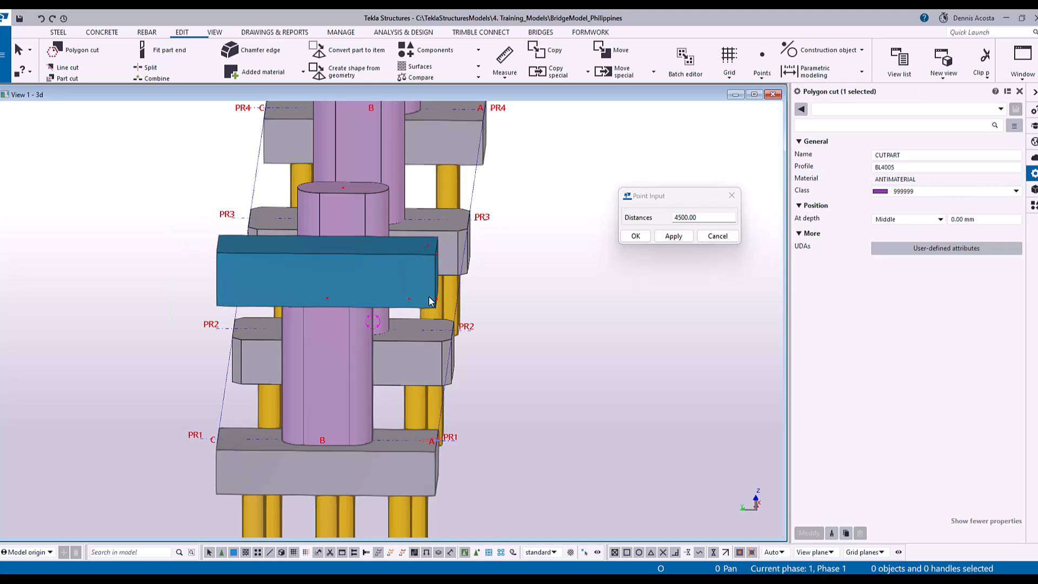
drag(399, 247, 445, 296)
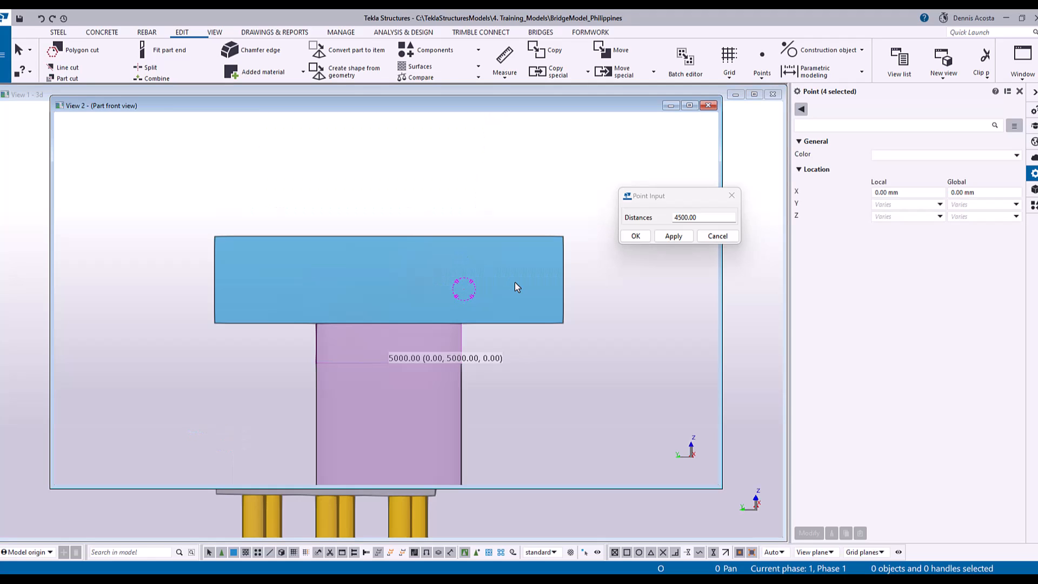
Move the crosshead's right end handle 2000 mm outward along the beam's axis in the part front view
click(563, 288)
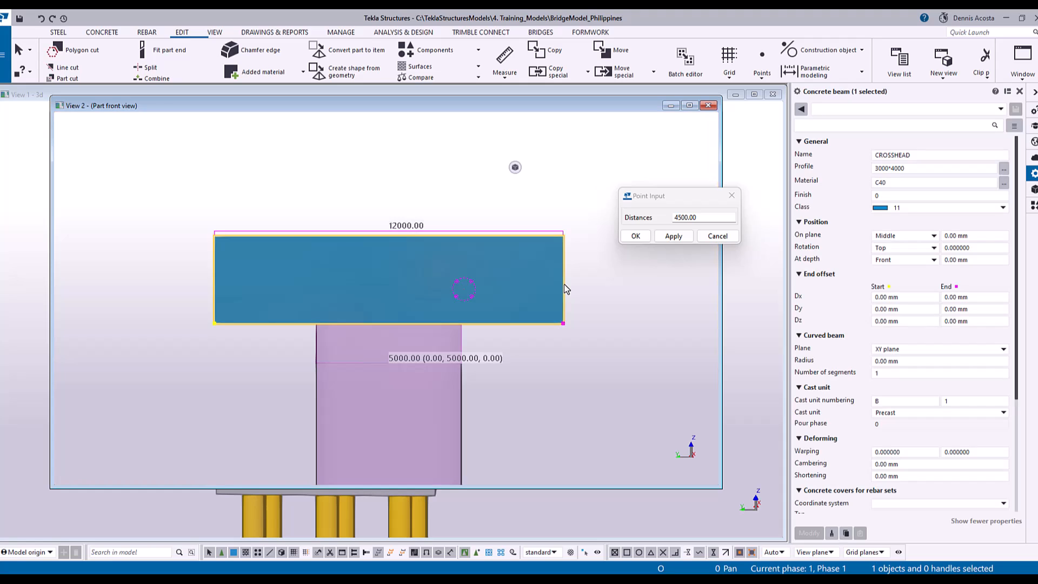
middle_drag(563, 285, 544, 284)
click(544, 320)
right_click(547, 322)
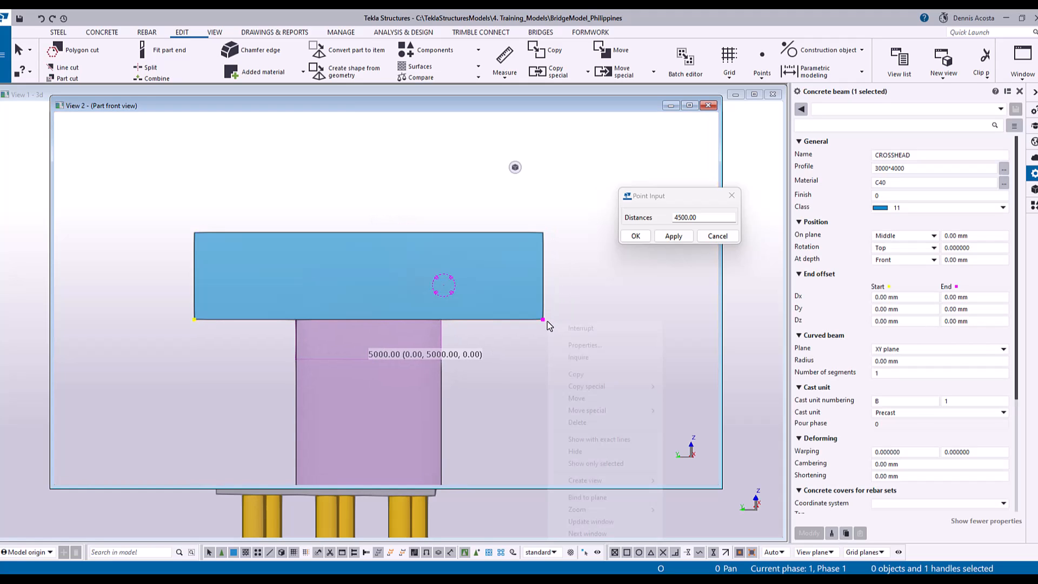
click(585, 398)
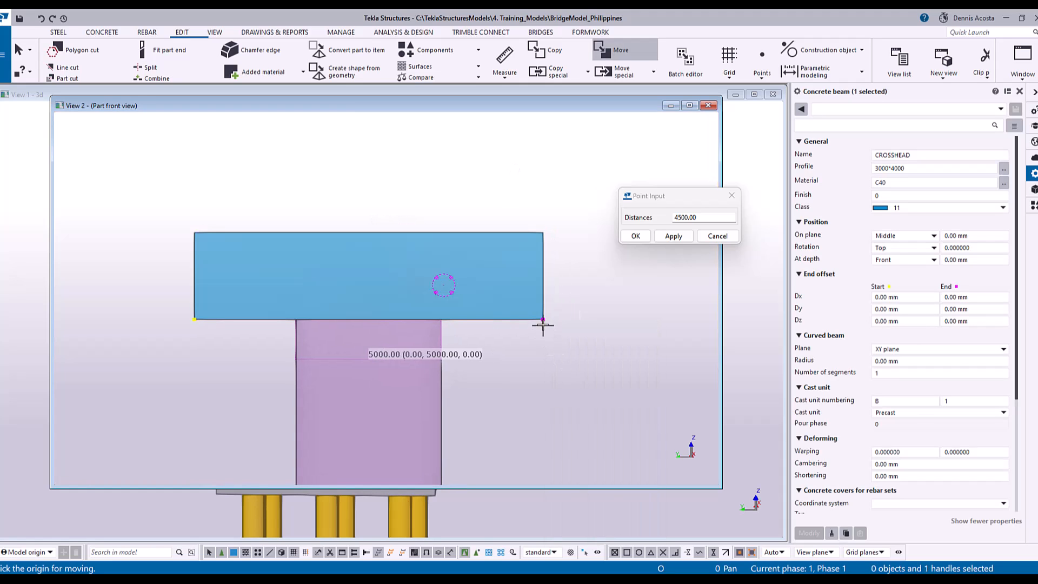
click(543, 320)
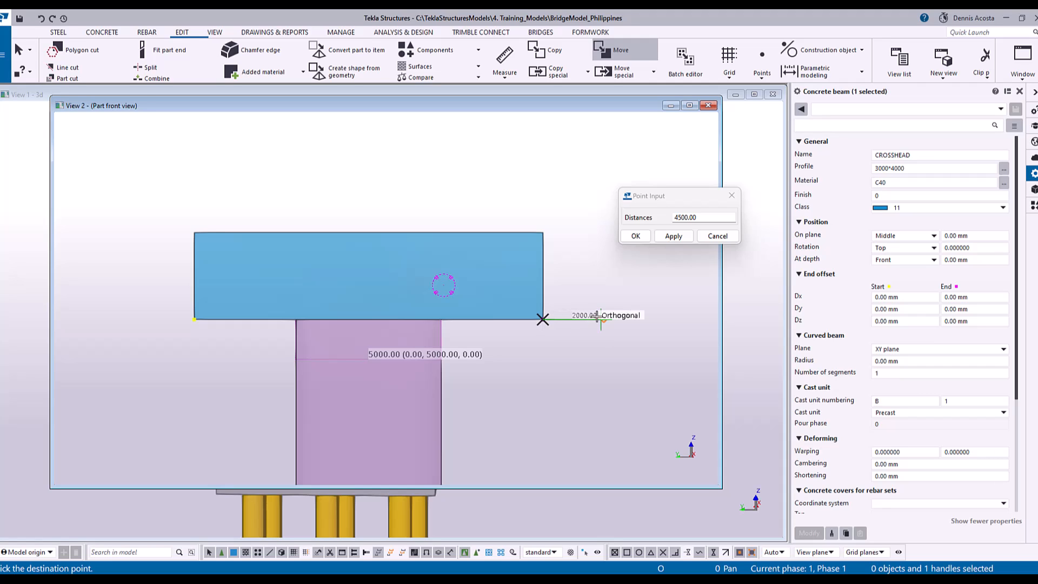
click(598, 319)
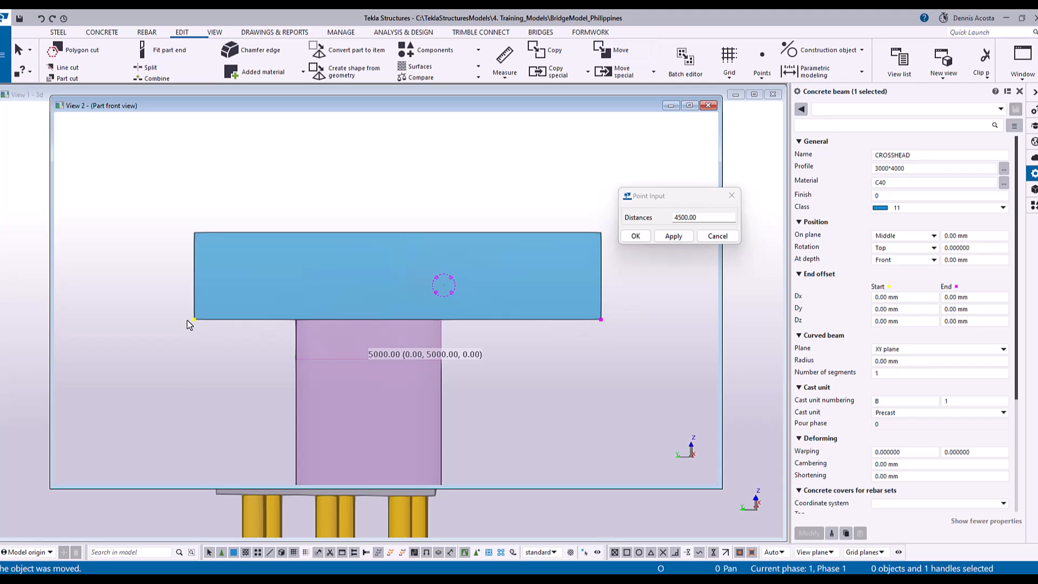
Move the crosshead's left end handle outward by the same 2000 mm along the beam's axis
right_click(193, 322)
click(217, 400)
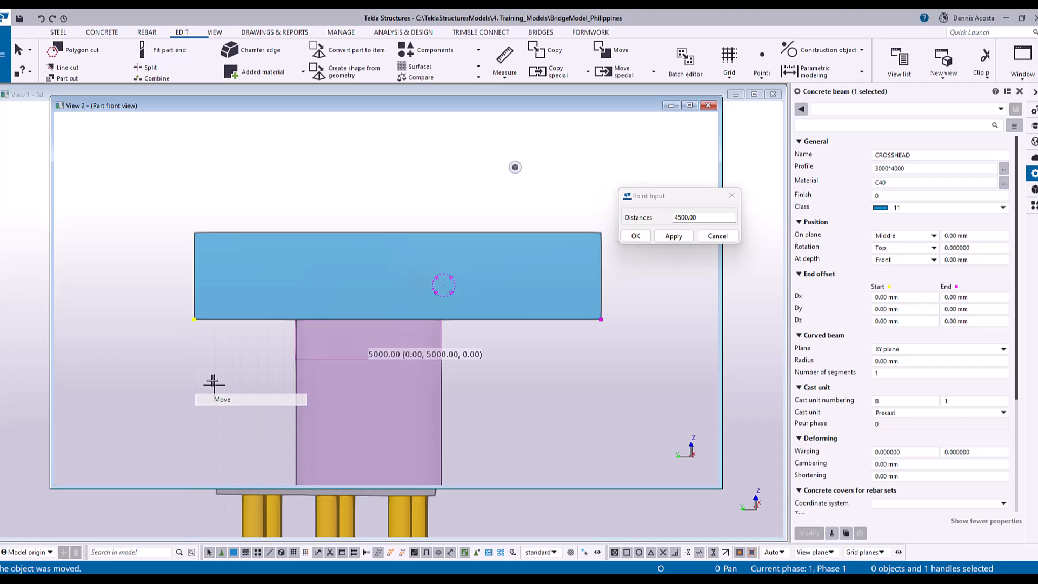
click(192, 318)
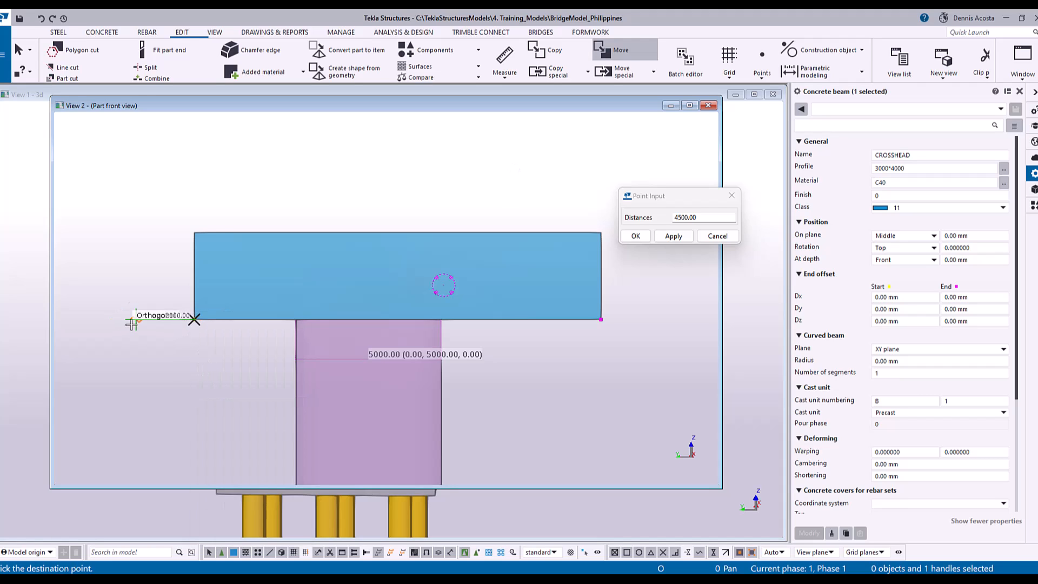
scroll(135, 319, up, 3)
click(136, 319)
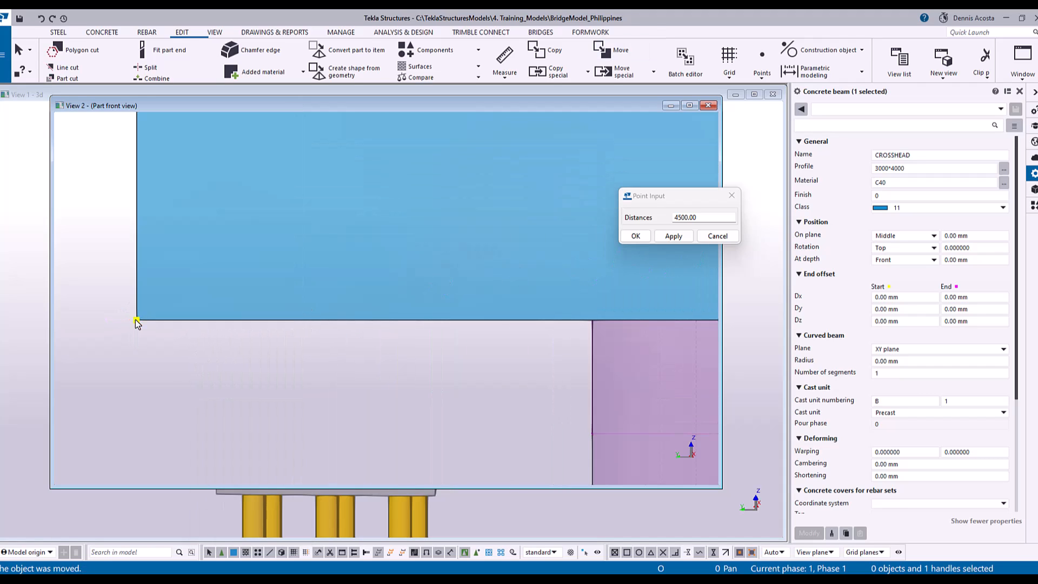
right_click(192, 247)
click(245, 252)
Undo the moves of both crosshead end handles
scroll(246, 254, down, 5)
middle_drag(348, 272, 246, 278)
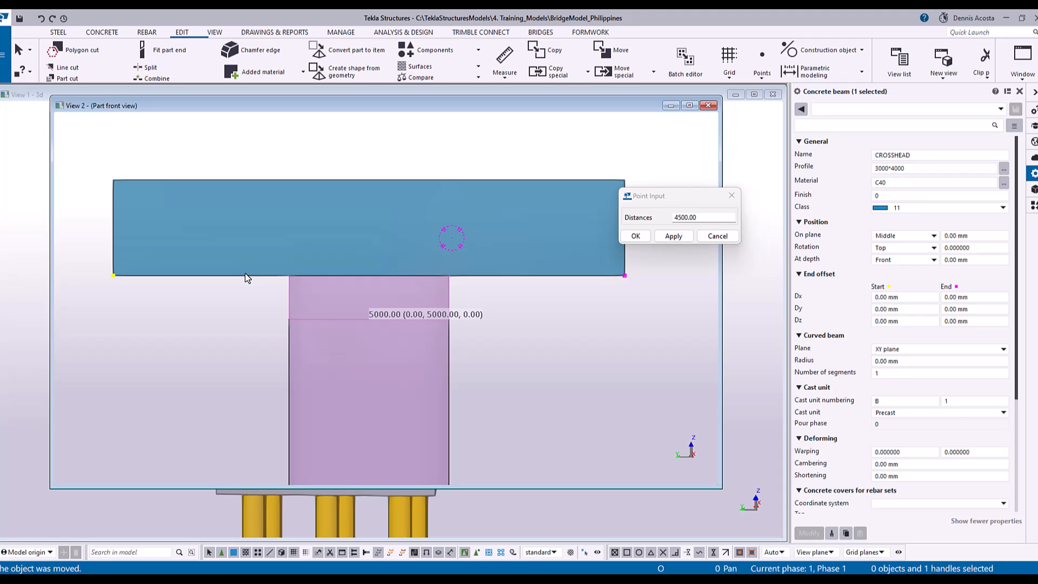
key(ctrl+z)
key(ctrl+z)
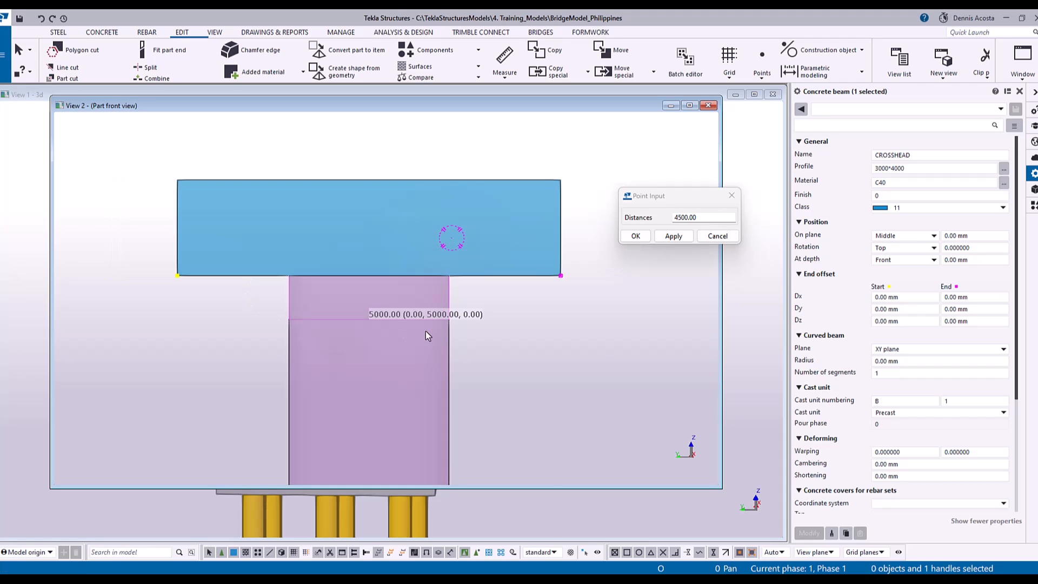
Stretch both ends of the crosshead outward with direct modification to an overall length of 16000 mm
click(584, 555)
ctrl+middle_drag(551, 299, 524, 253)
click(509, 210)
drag(539, 210, 566, 213)
ctrl+middle_drag(291, 232, 208, 222)
drag(162, 202, 95, 213)
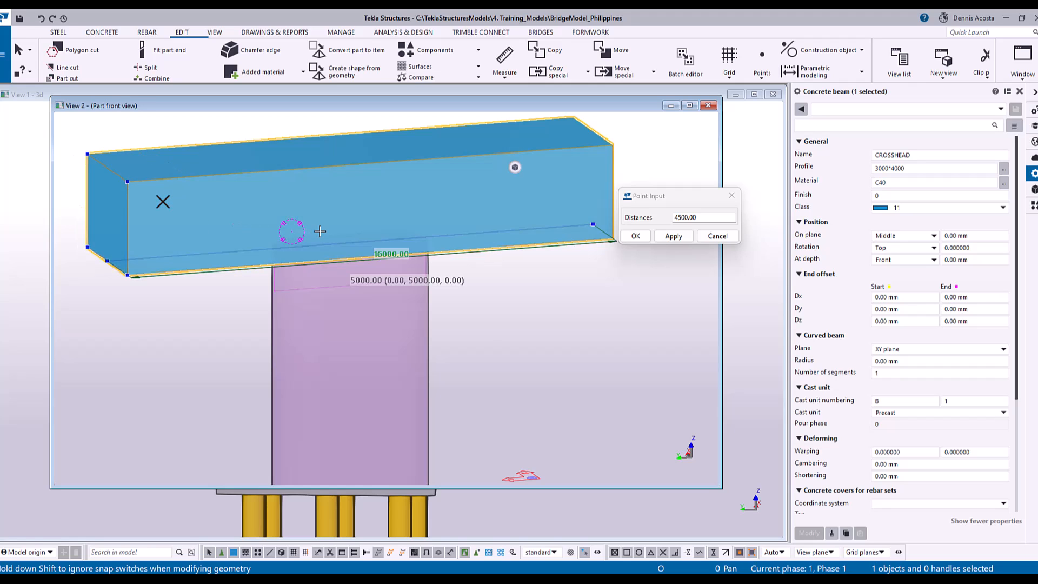
key(ctrl+p)
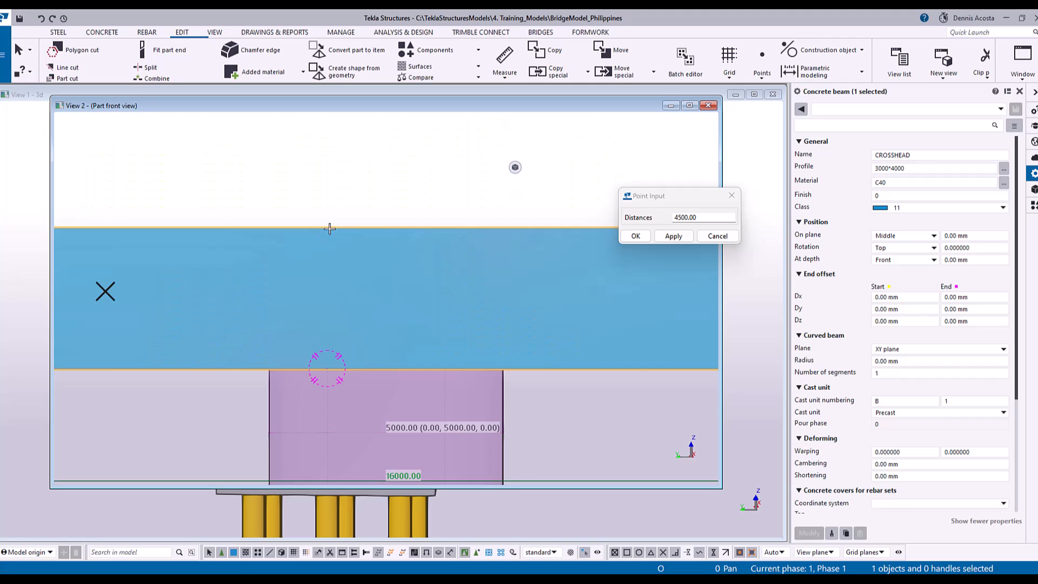
right_click(366, 192)
click(382, 197)
Create a reference point on the crosshead's bottom edge, 4500 mm past the pier's centre along the extension of two points
scroll(382, 198, down, 2)
middle_drag(595, 293, 546, 292)
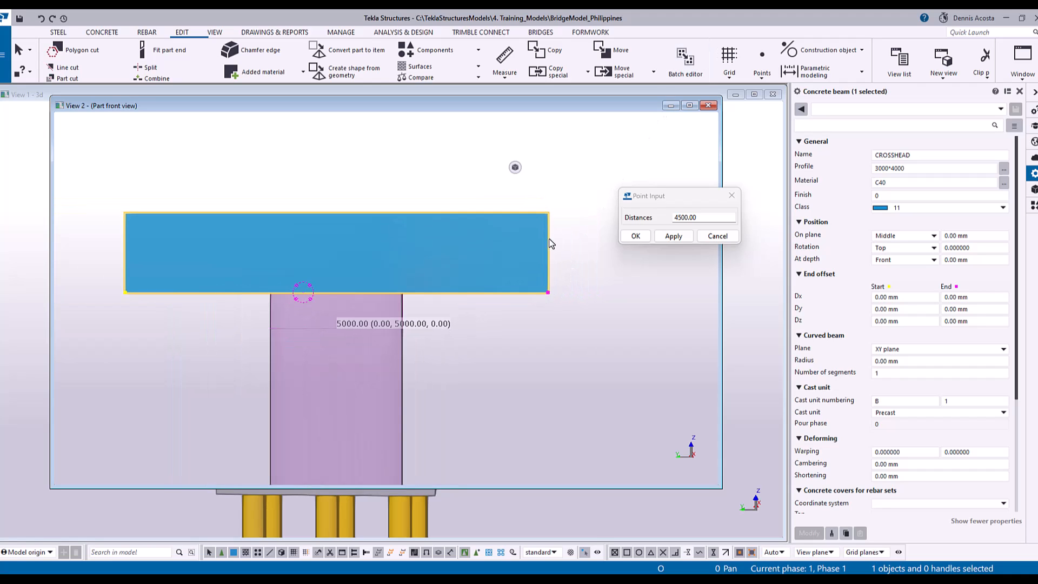
scroll(547, 244, up, 2)
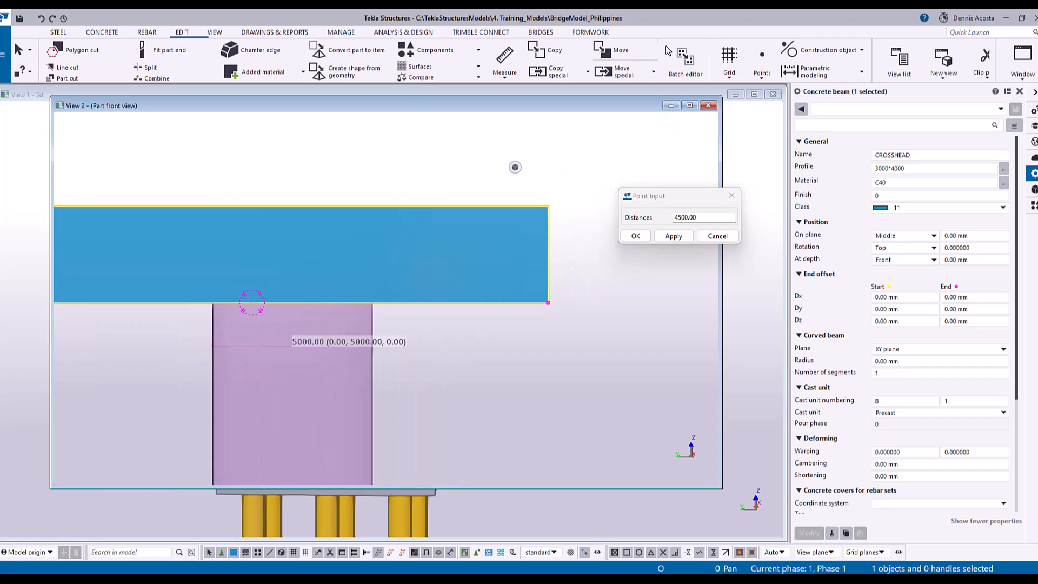
click(762, 76)
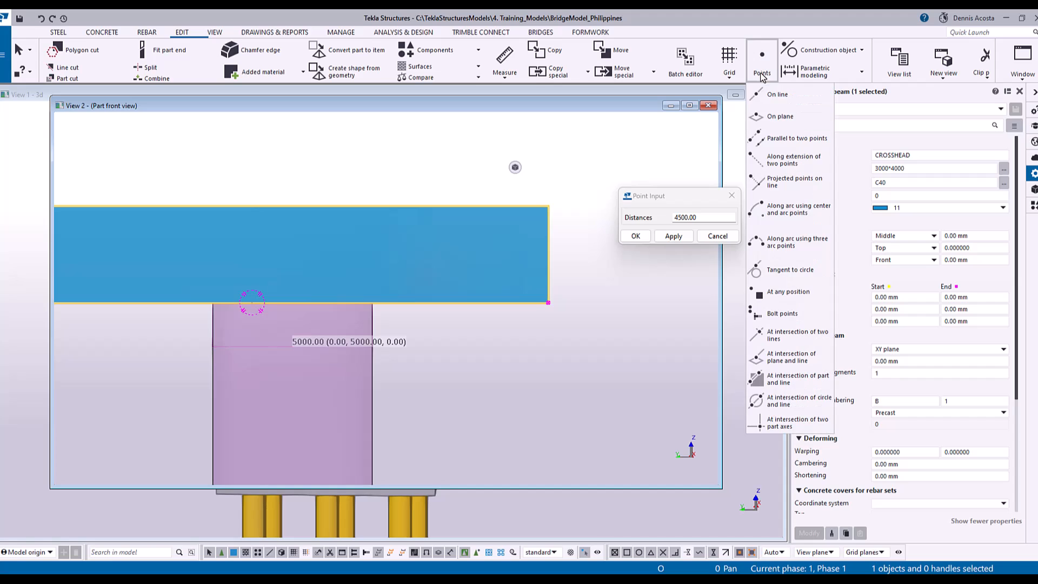
click(777, 162)
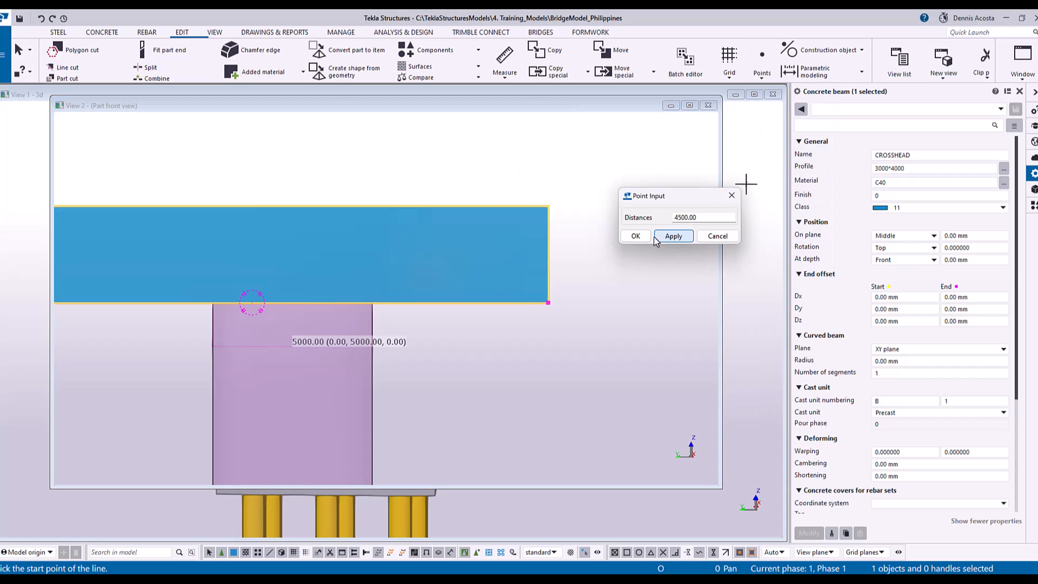
click(197, 304)
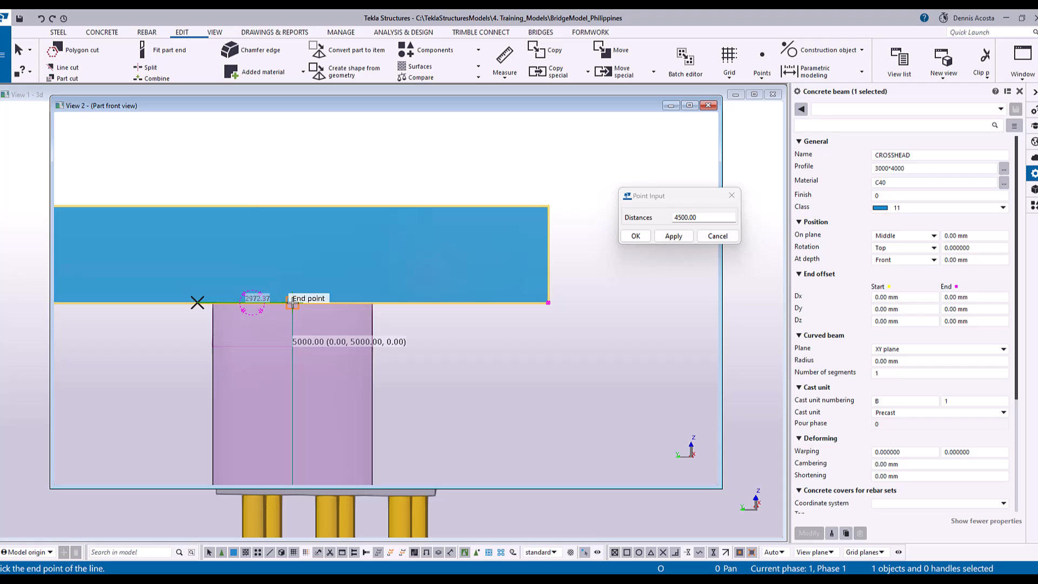
click(292, 304)
scroll(577, 216, up, 2)
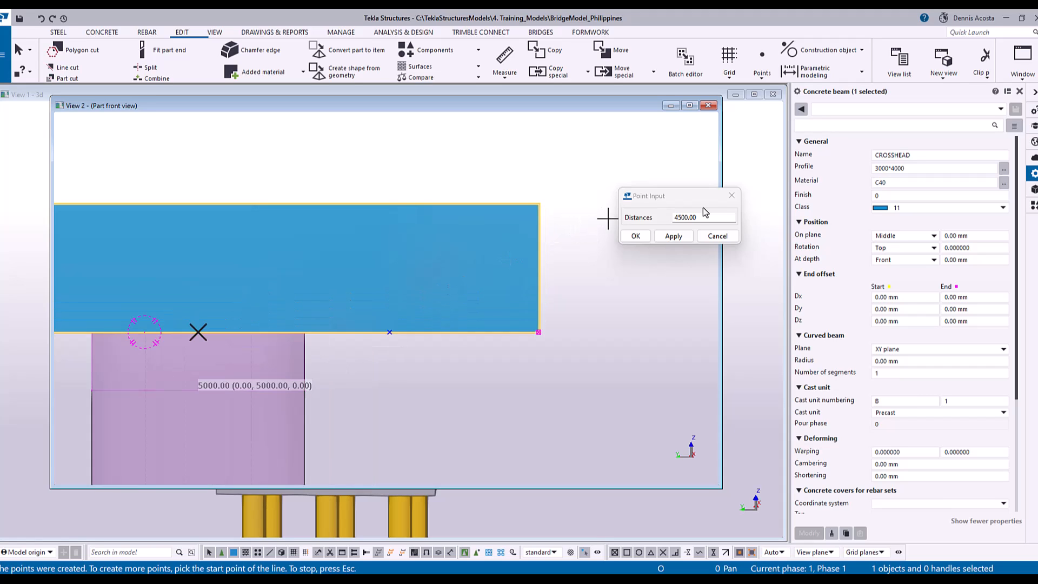
Set the point input distance to -500 mm
drag(706, 218, 644, 221)
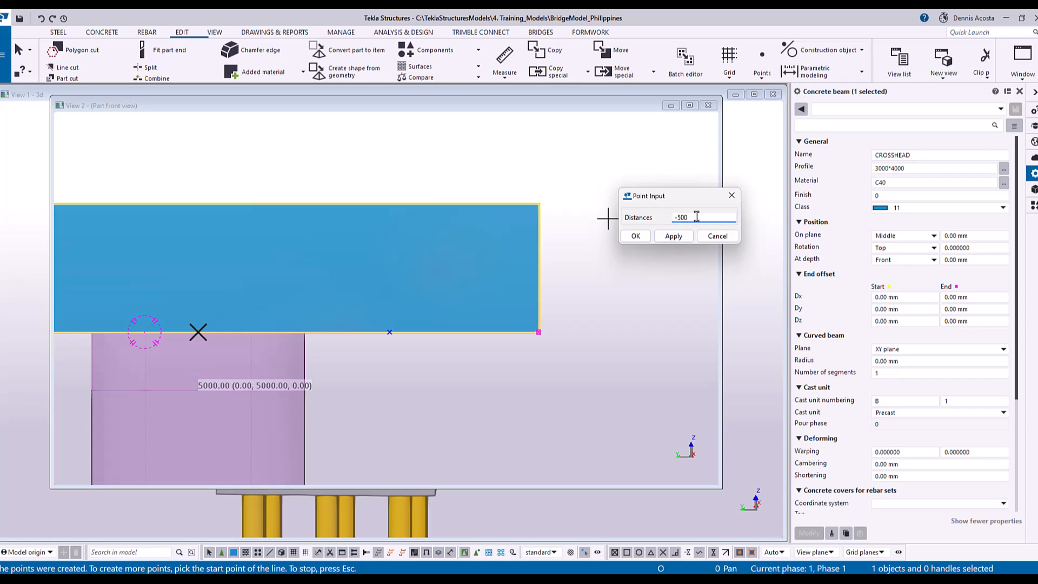
click(674, 237)
click(762, 73)
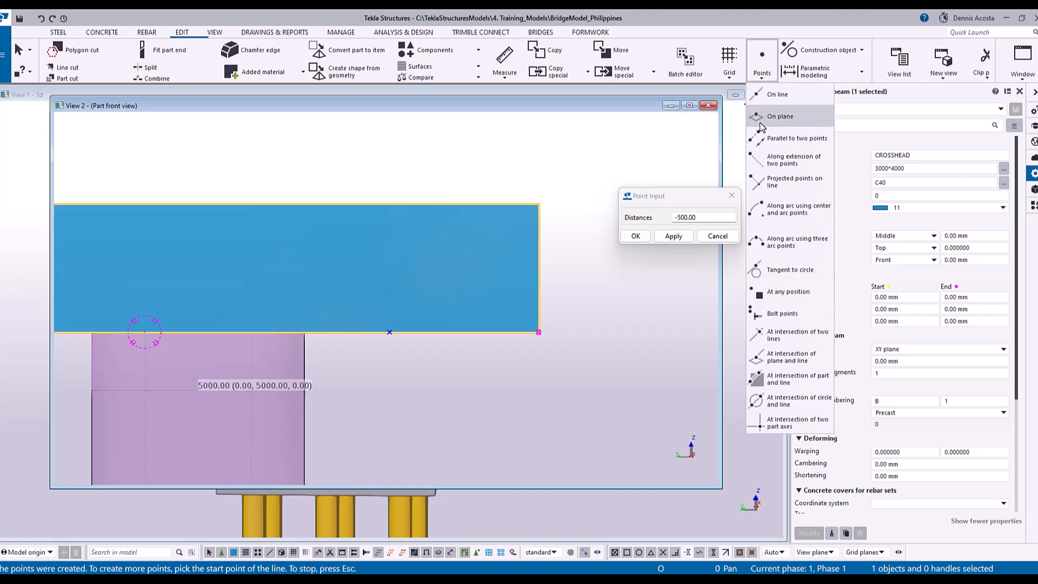
click(773, 115)
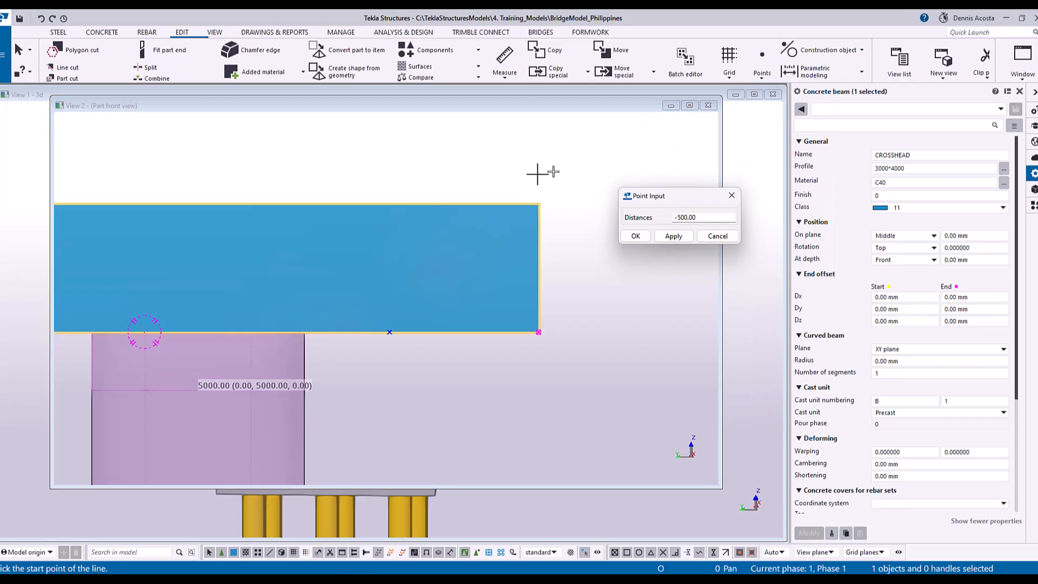
scroll(520, 225, up, 3)
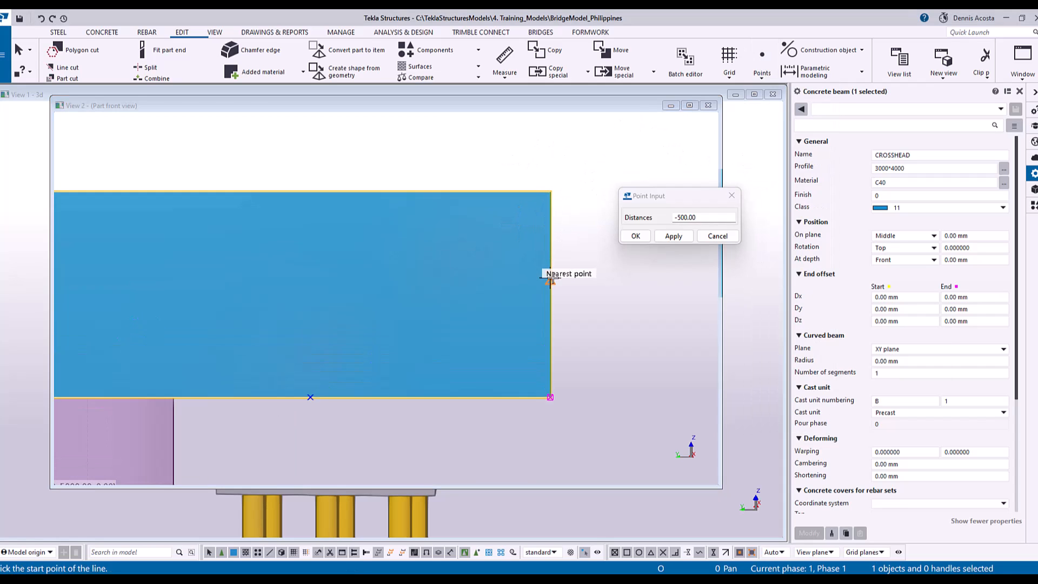
click(557, 215)
click(551, 193)
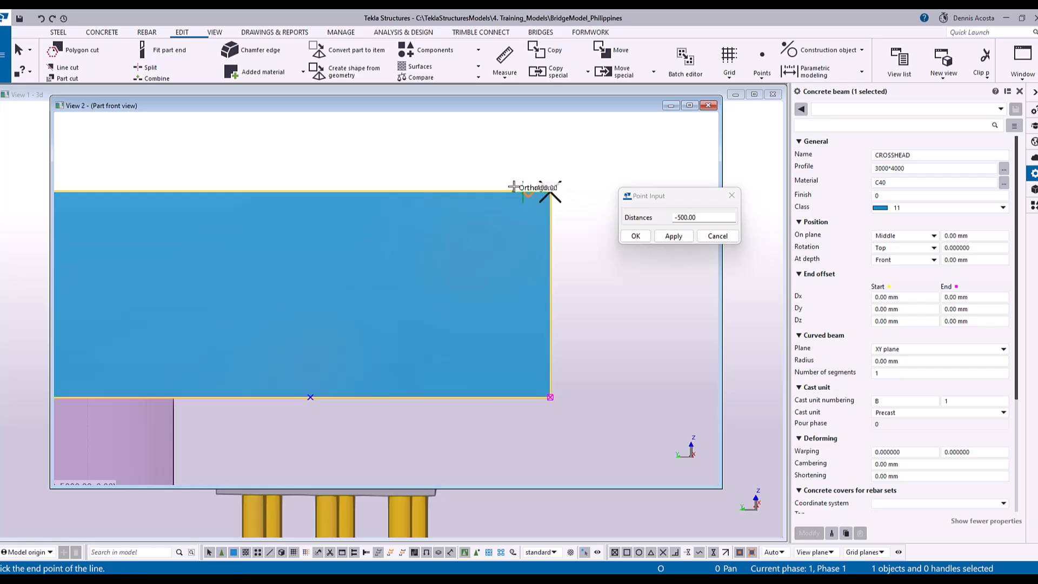
right_click(561, 165)
click(574, 173)
Create reference points 500 mm back from the crosshead's upper right corner, one on the right edge and one on the top edge
click(762, 75)
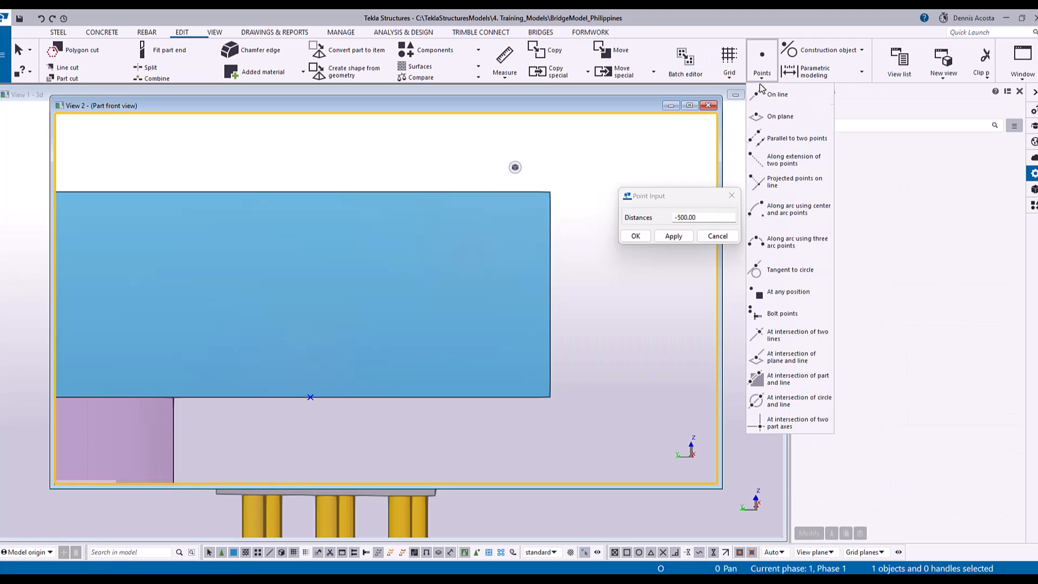
click(770, 162)
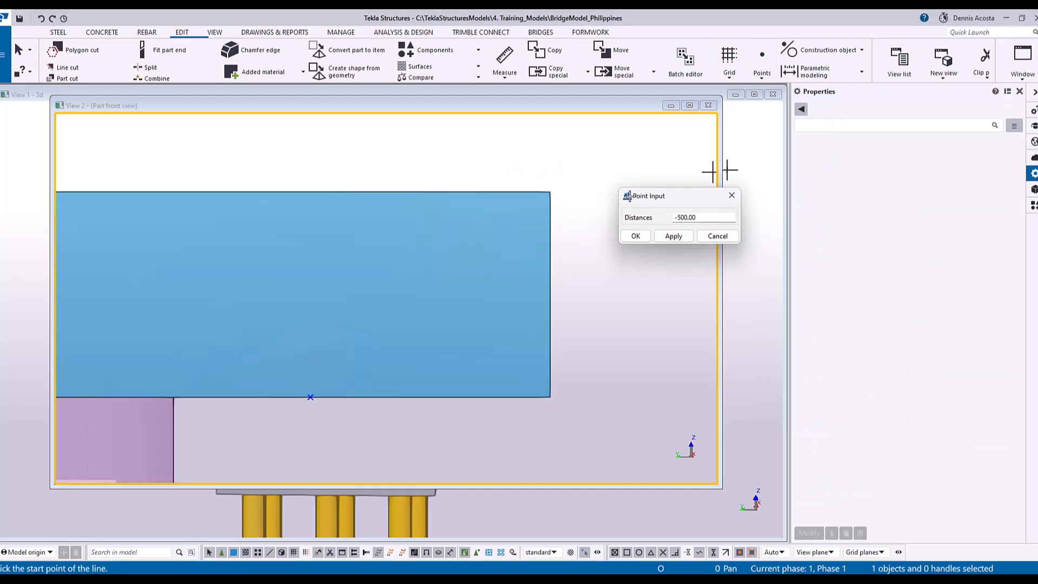
click(550, 254)
click(550, 195)
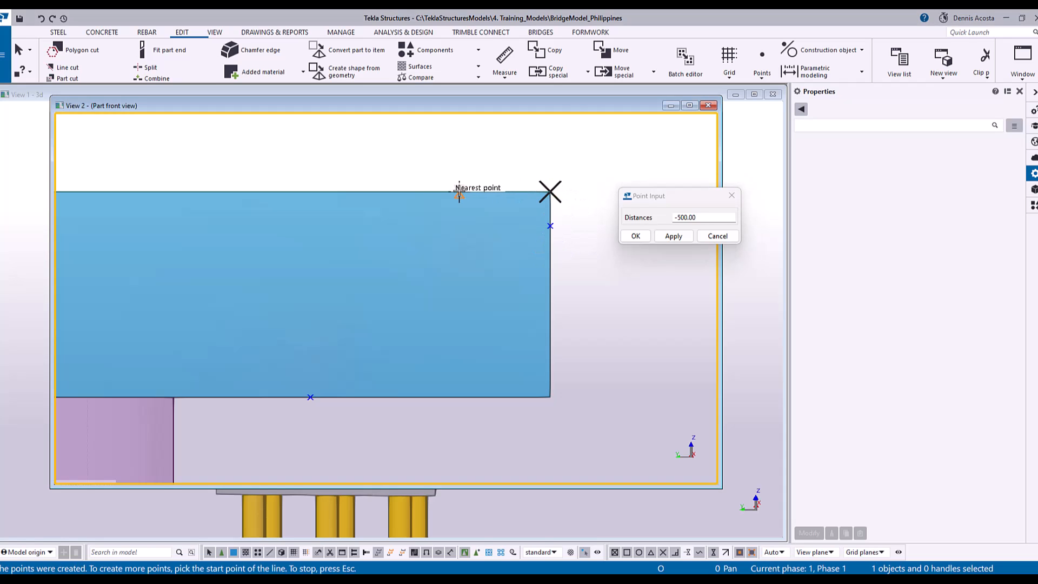
click(461, 191)
click(550, 193)
right_click(561, 158)
click(573, 164)
scroll(550, 219, up, 1)
scroll(550, 219, down, 2)
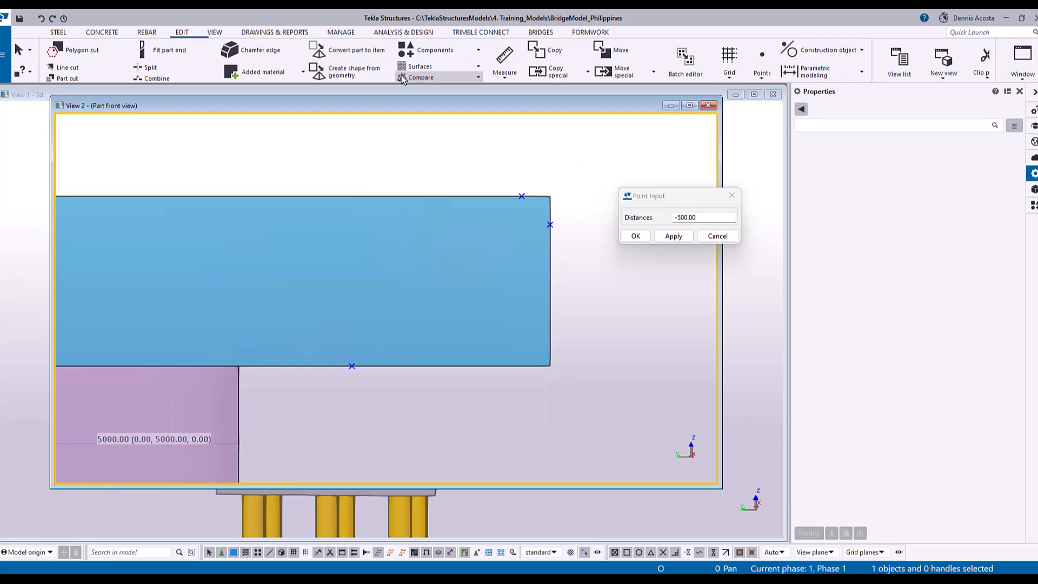
Polygon cut the lengthened crosshead's right end through the three reference points and the beam's lower and upper right corners
click(80, 54)
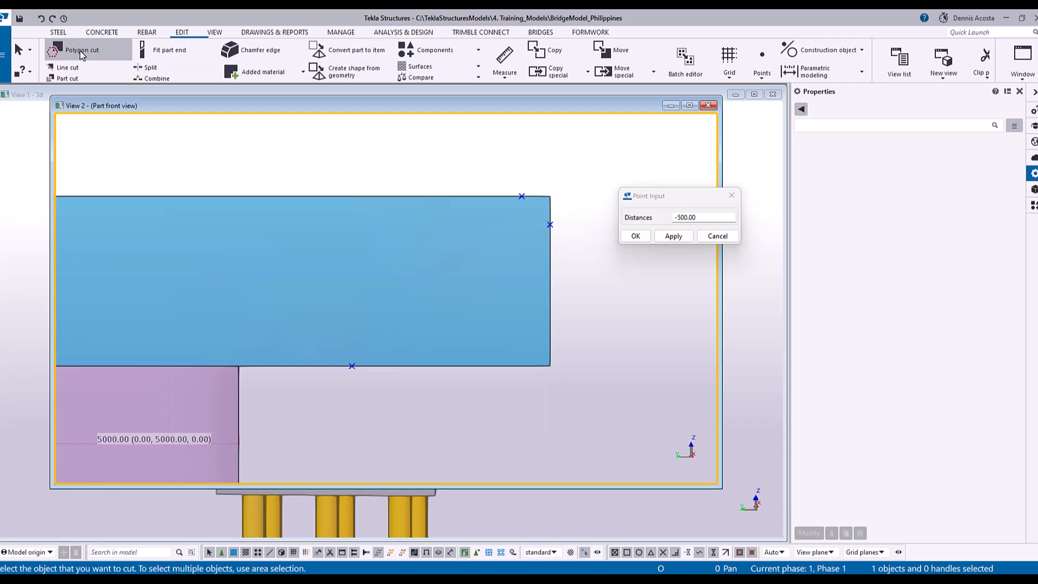
click(475, 199)
click(521, 197)
click(549, 222)
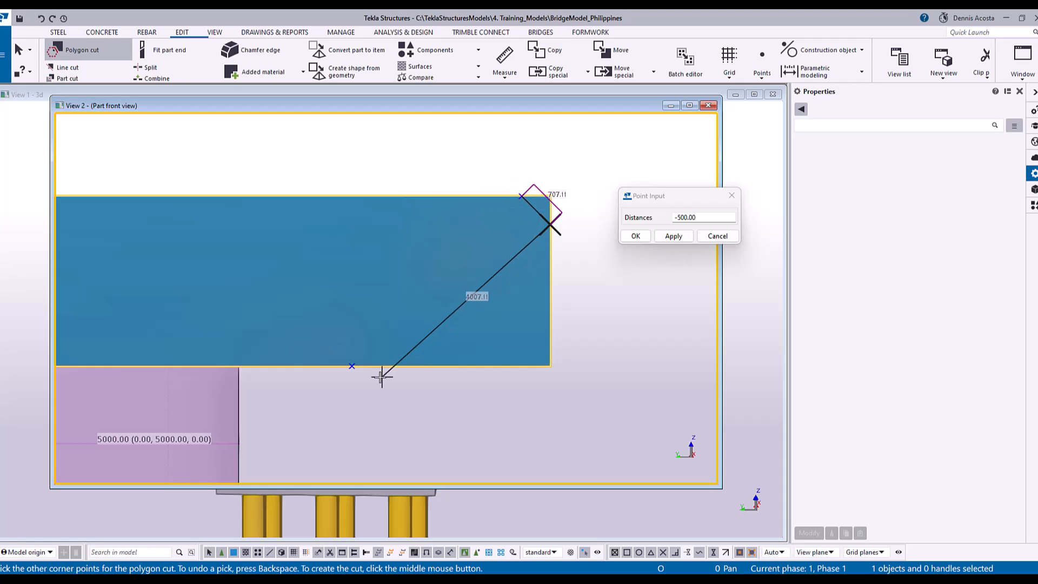
click(352, 366)
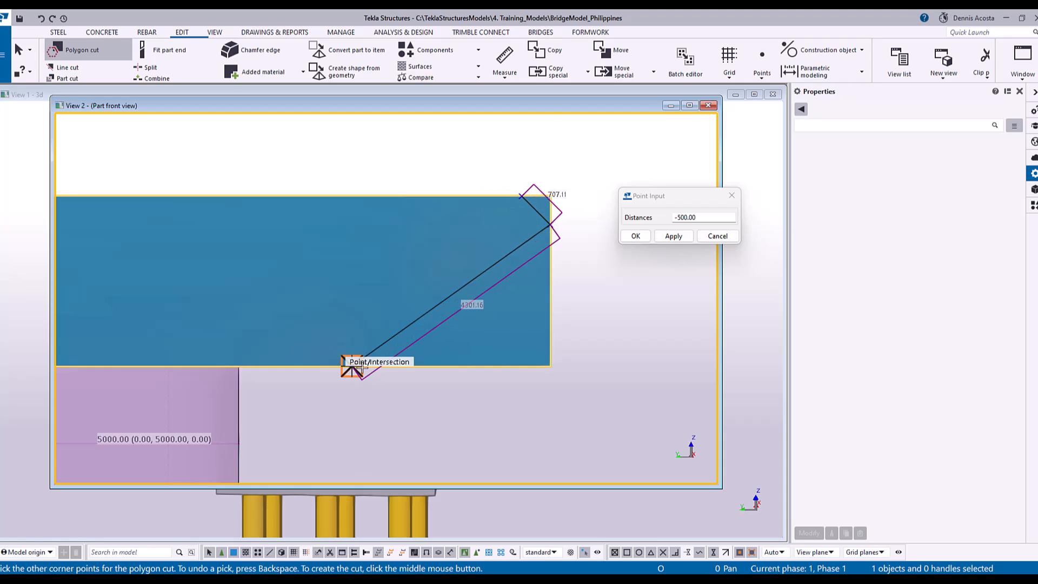
click(550, 366)
click(551, 197)
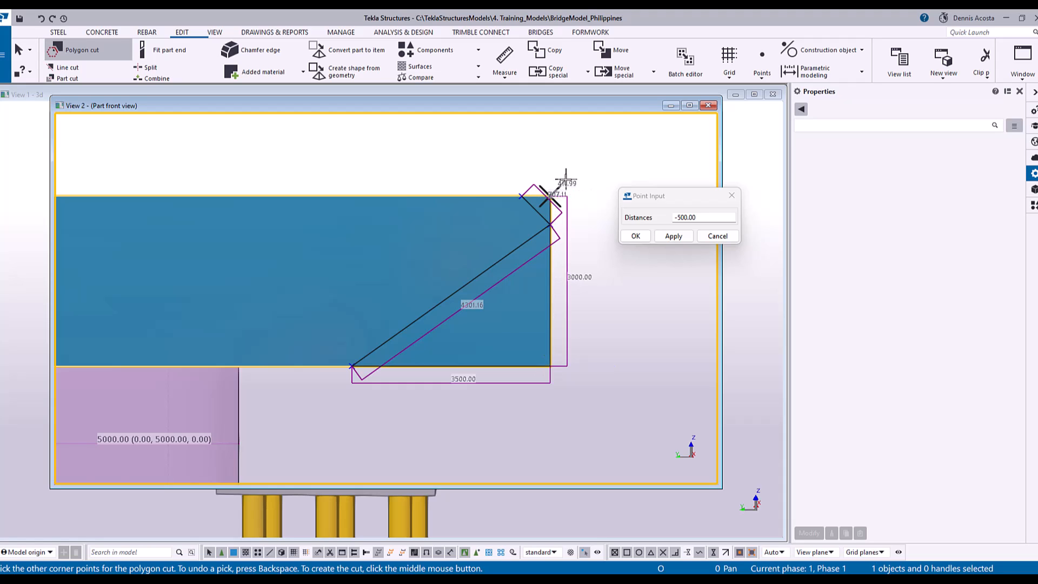
middle_click(551, 200)
scroll(474, 270, down, 2)
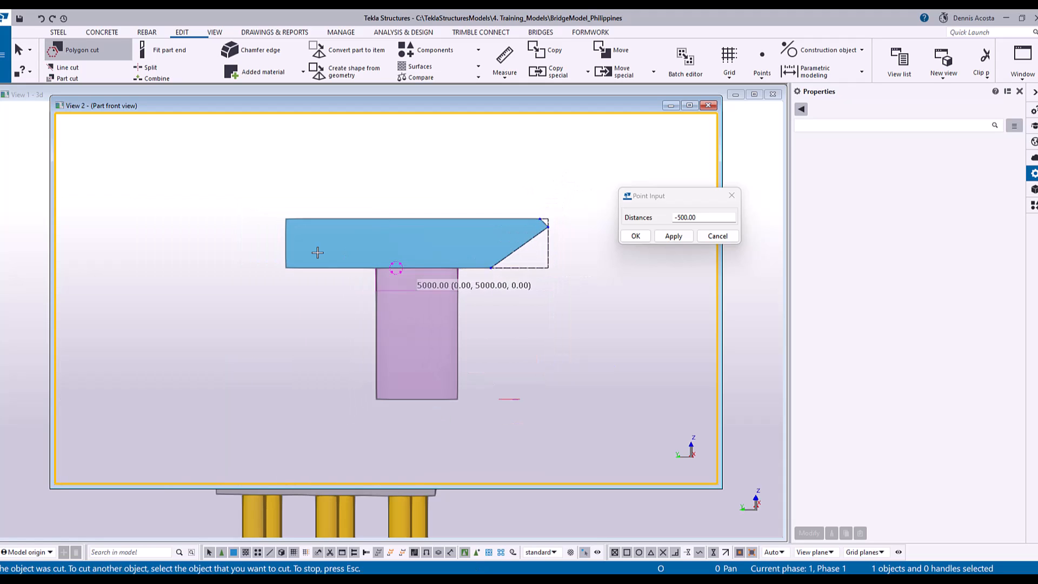
scroll(315, 251, up, 3)
right_click(405, 151)
click(436, 154)
Mirror copy the right end's polygon cut to the crosshead's left end with X0 4196.65, Y0 6000.00 and angle 0, and close the part front view
click(609, 274)
right_click(610, 275)
mouse_move(692, 341)
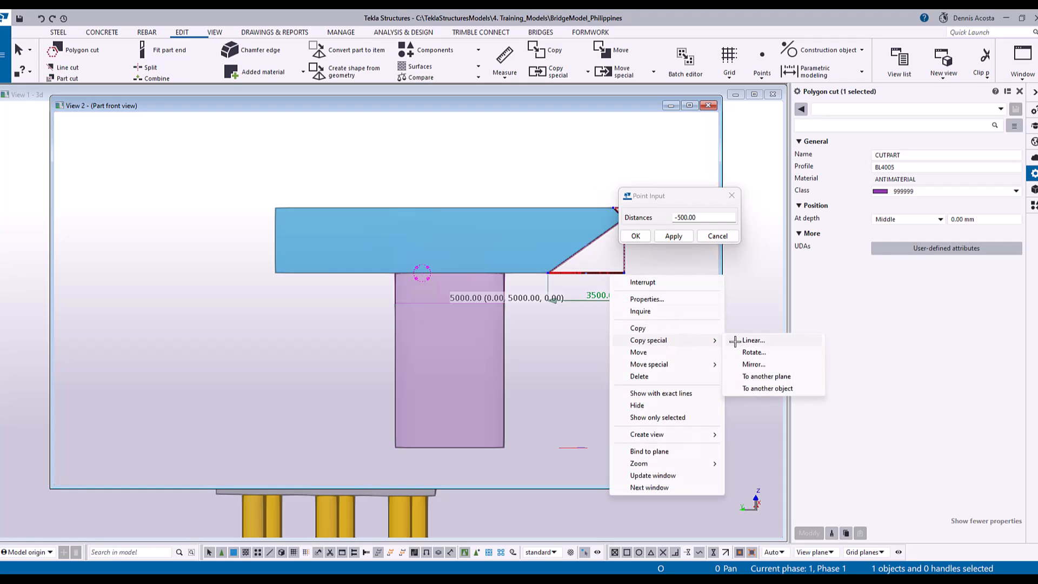
click(754, 364)
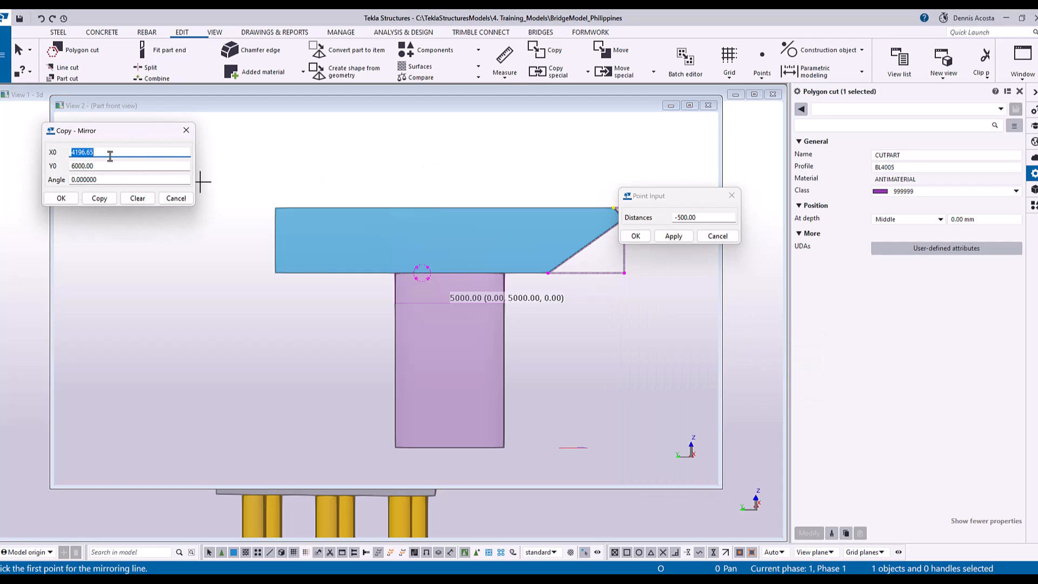
click(100, 199)
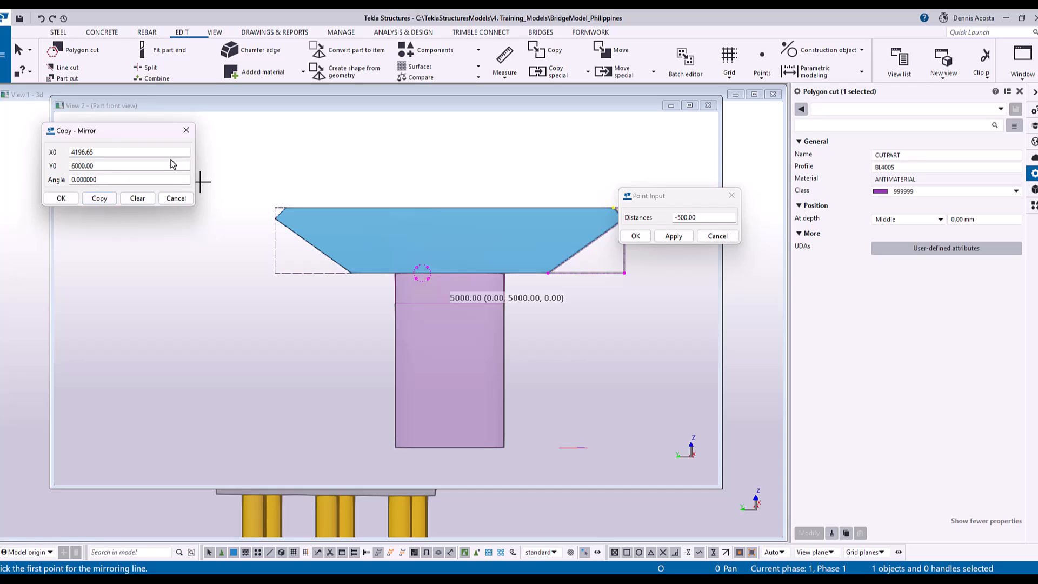
click(186, 130)
right_click(308, 149)
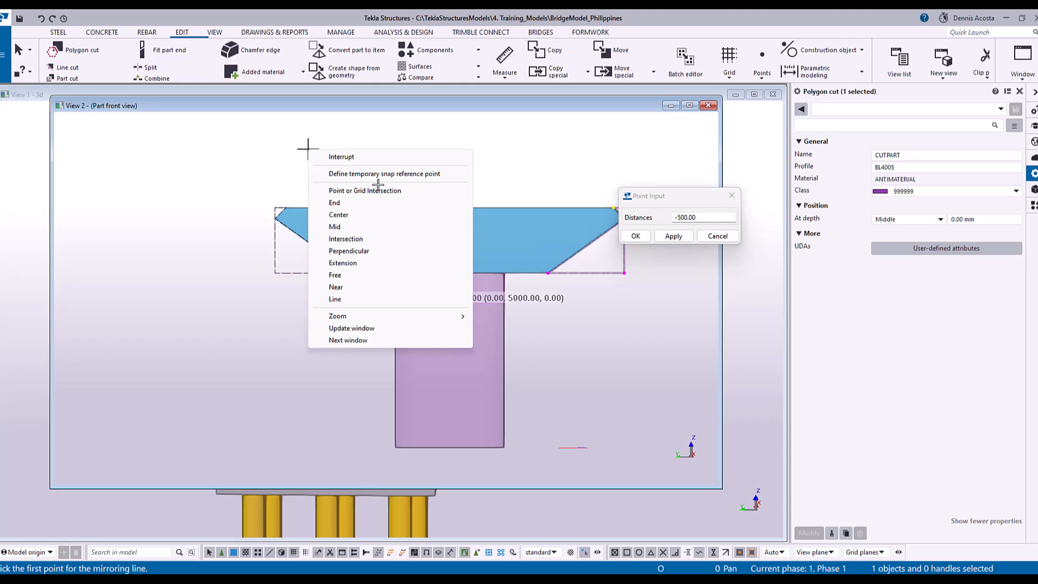
right_click(495, 142)
click(529, 157)
scroll(506, 264, down, 5)
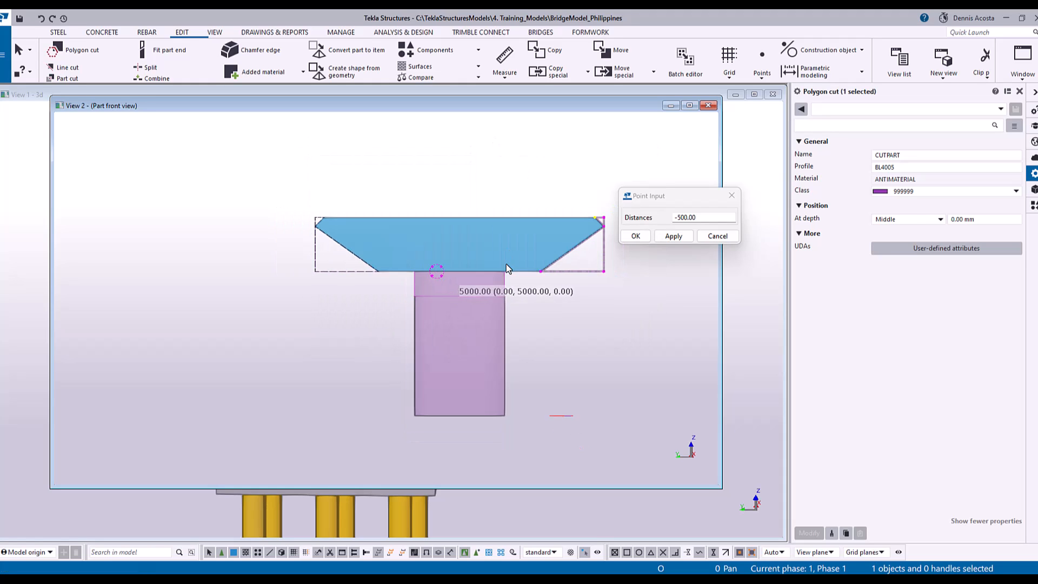
click(708, 105)
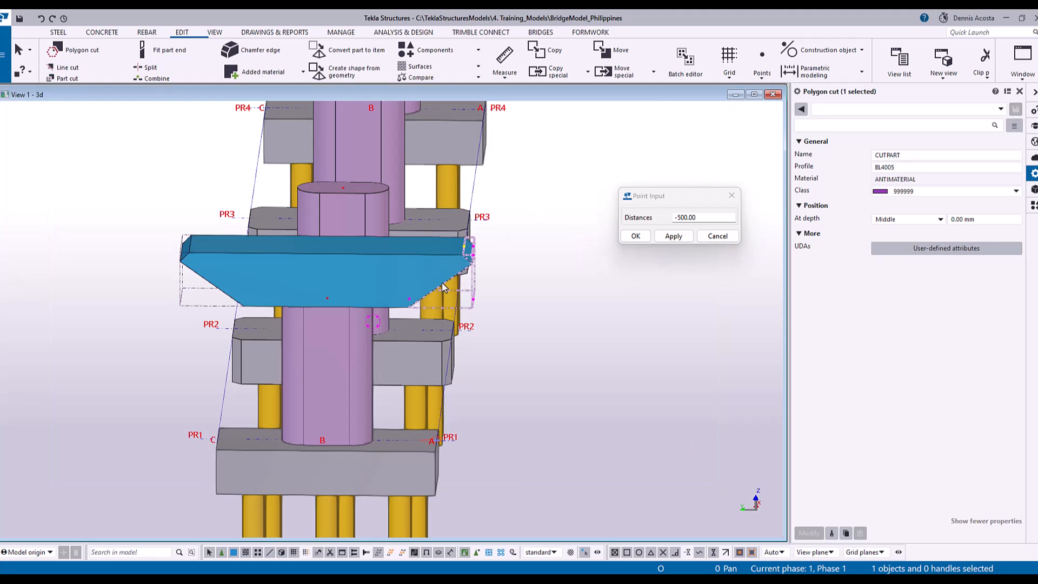
Examine both cut ends of the PR1 crosshead in the 3D view and look at it end-on
scroll(442, 282, up, 4)
scroll(434, 308, up, 2)
middle_drag(557, 357, 569, 385)
scroll(434, 361, down, 5)
ctrl+middle_drag(281, 390, 147, 396)
click(215, 296)
scroll(115, 357, up, 2)
middle_drag(115, 357, 667, 289)
scroll(388, 286, up, 3)
scroll(403, 274, up, 3)
scroll(401, 270, down, 2)
ctrl+middle_drag(384, 258, 383, 263)
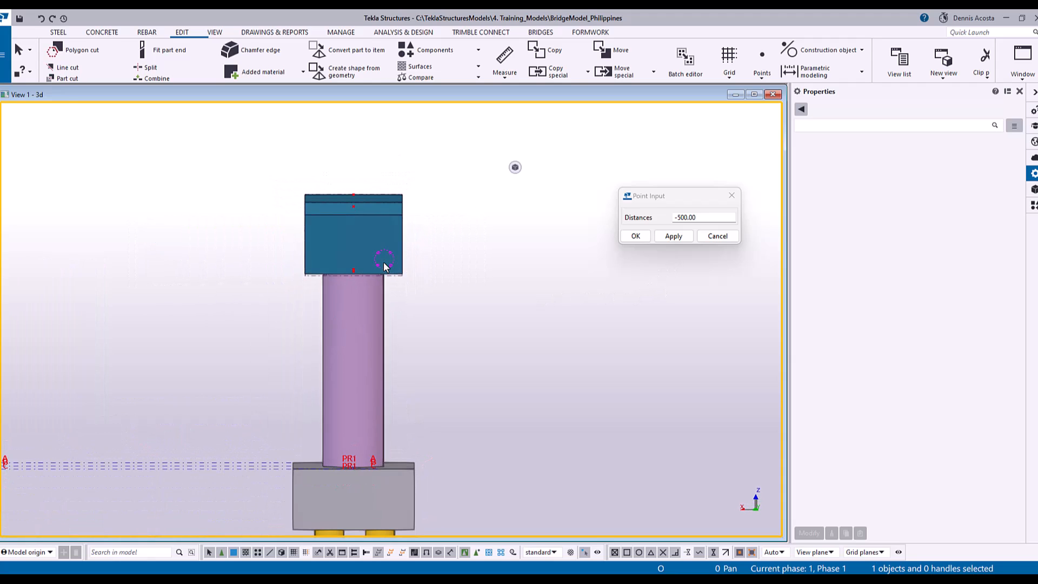
scroll(386, 265, up, 2)
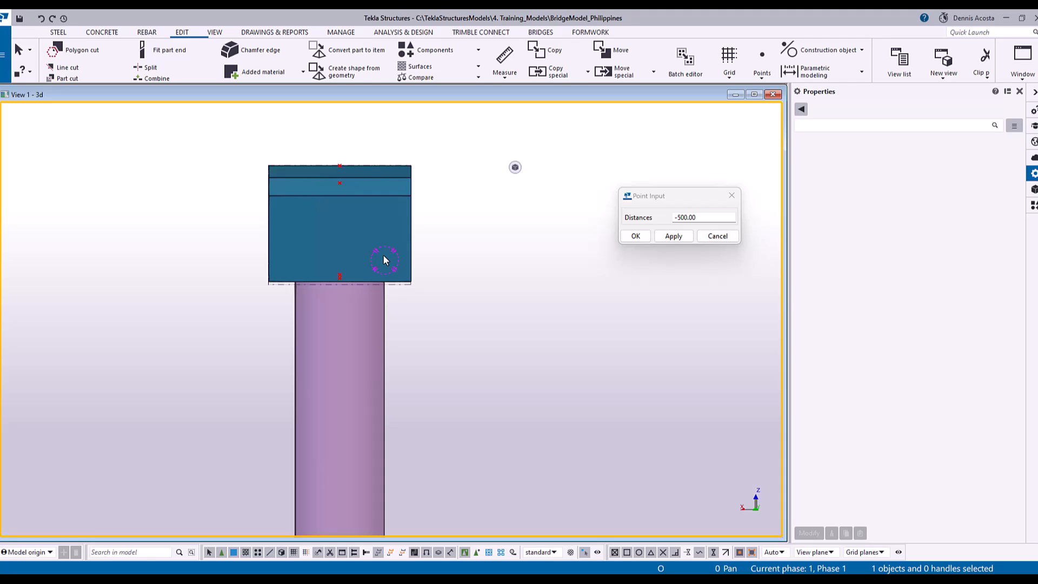
Create the default part views of the crosshead and enlarge the part end view
right_click(369, 223)
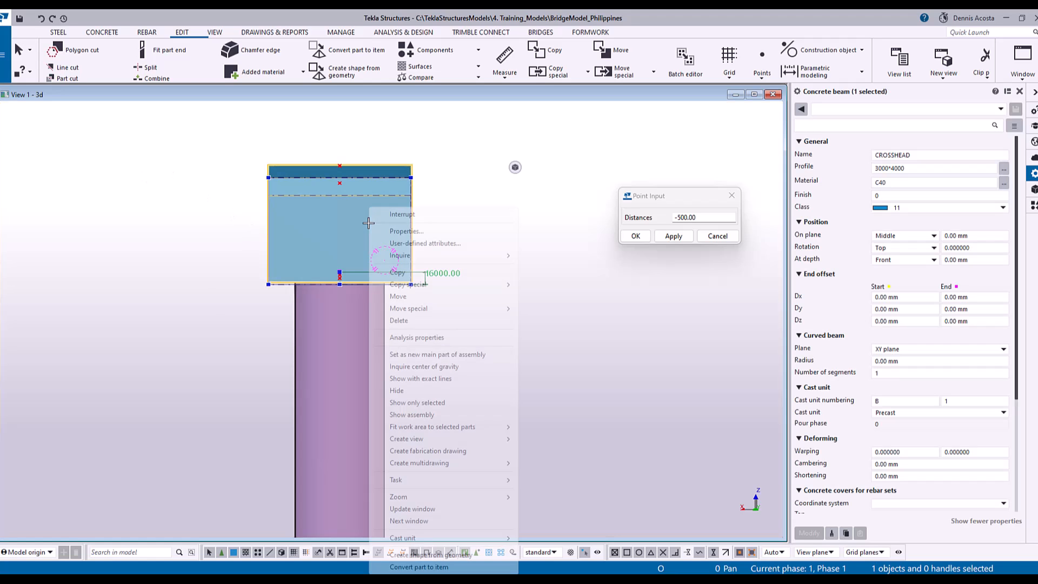
mouse_move(432, 439)
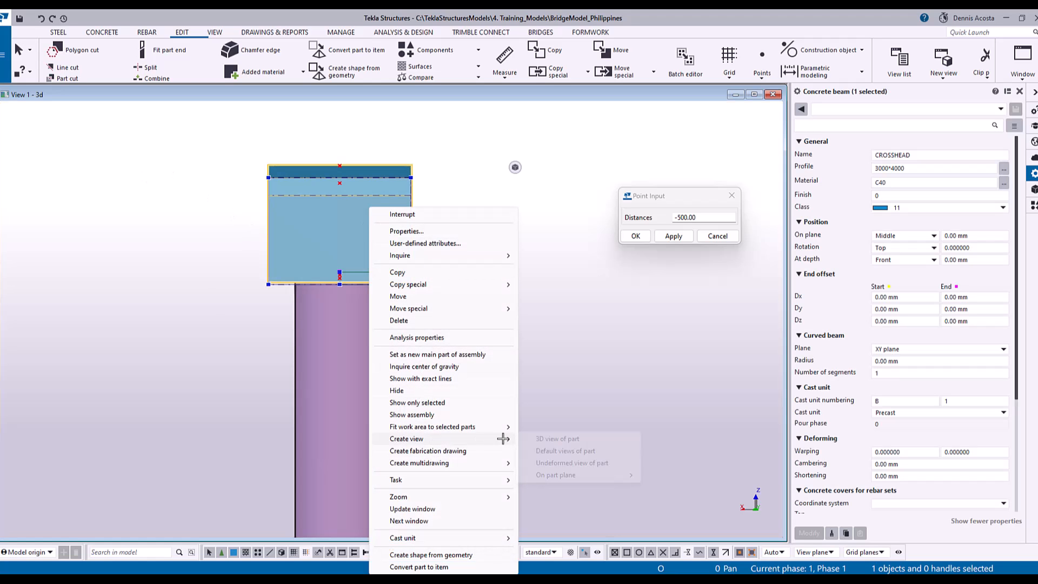
click(560, 450)
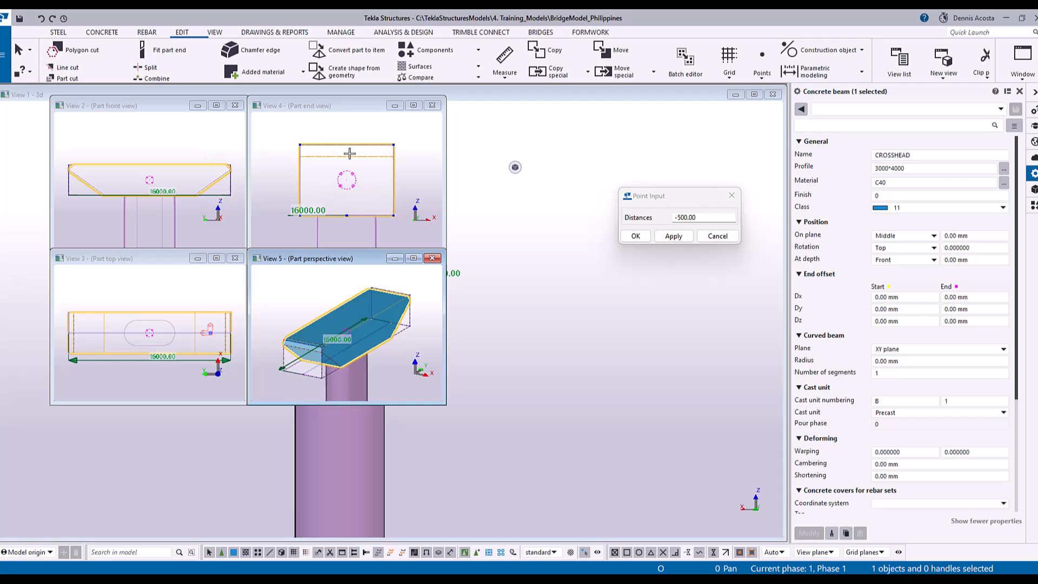
click(344, 111)
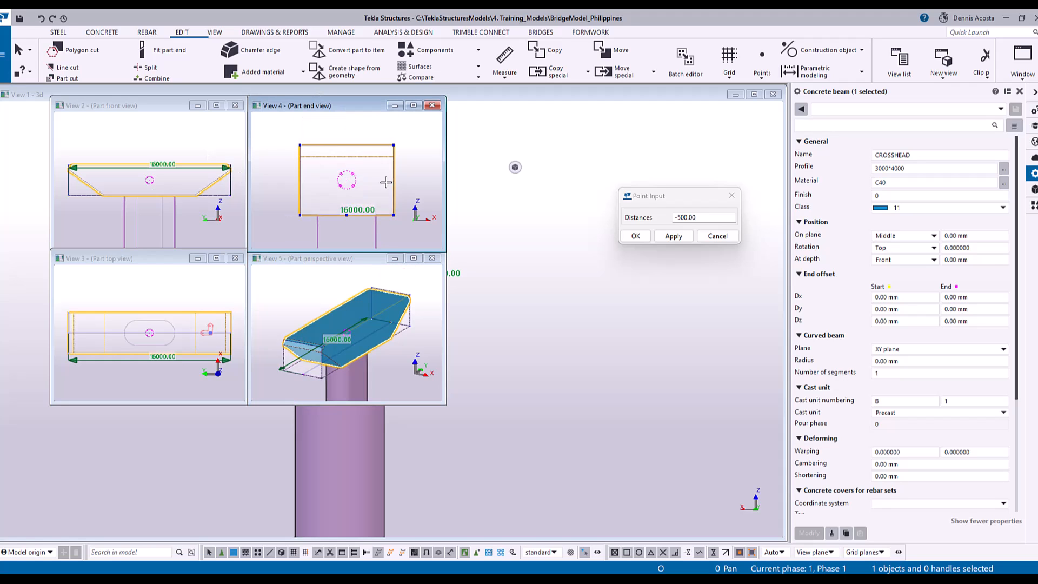
drag(446, 404, 685, 455)
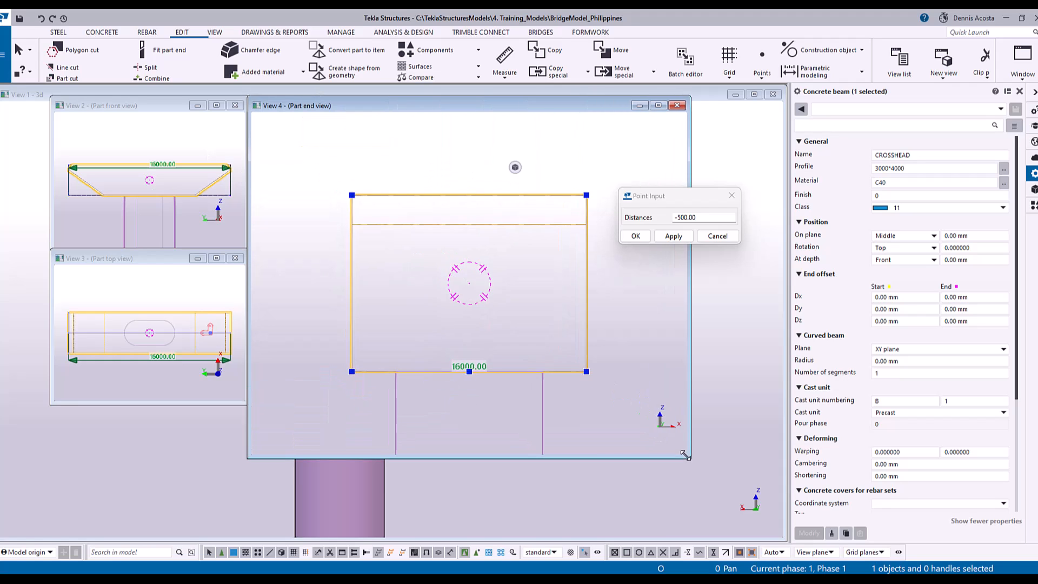
right_click(445, 139)
click(466, 147)
click(441, 157)
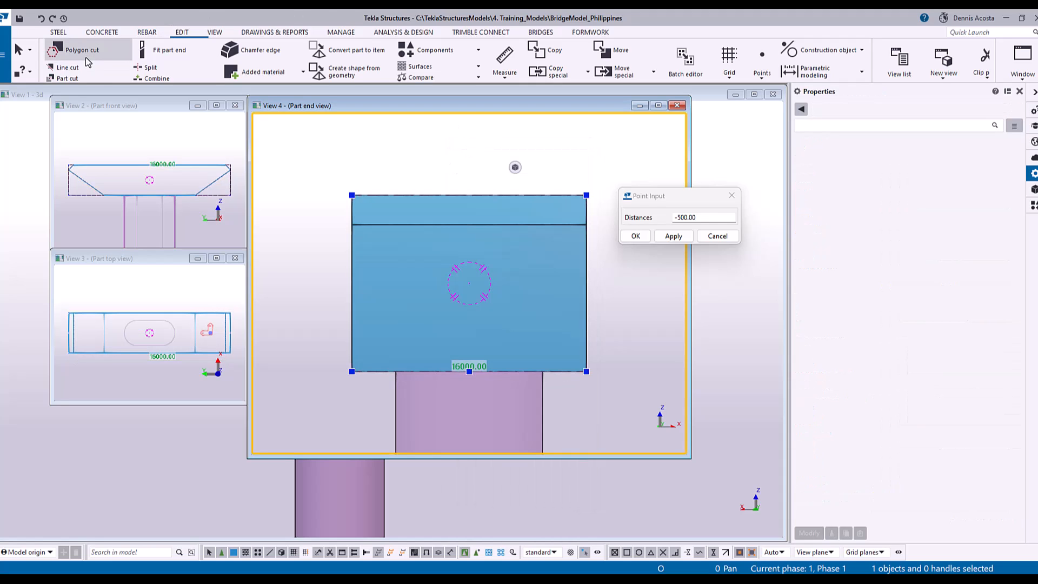
Try to line cut the crosshead's right side from the end chamfer's lower corner to a freely picked point on the bottom edge
click(68, 67)
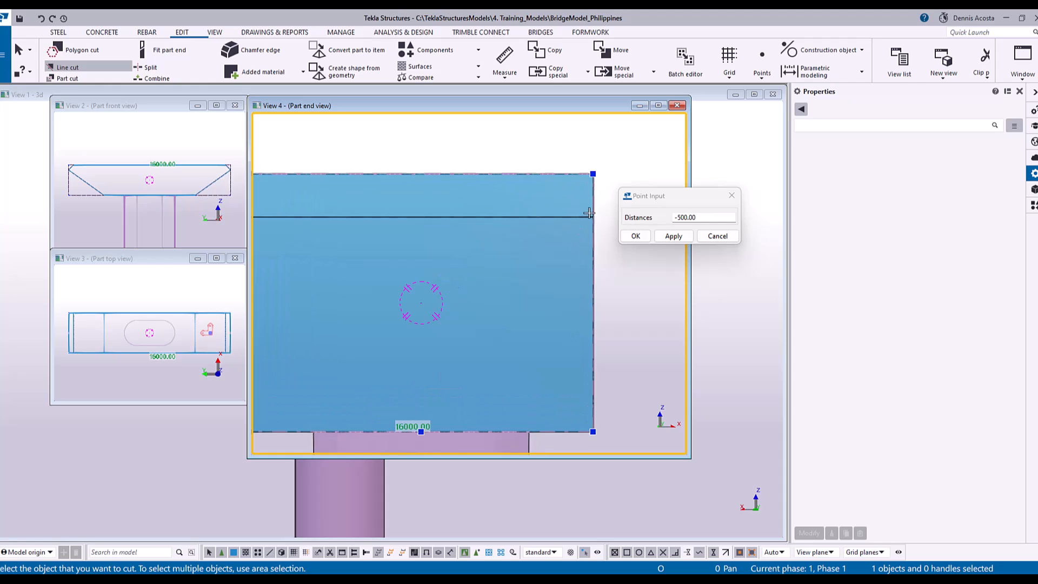
click(591, 216)
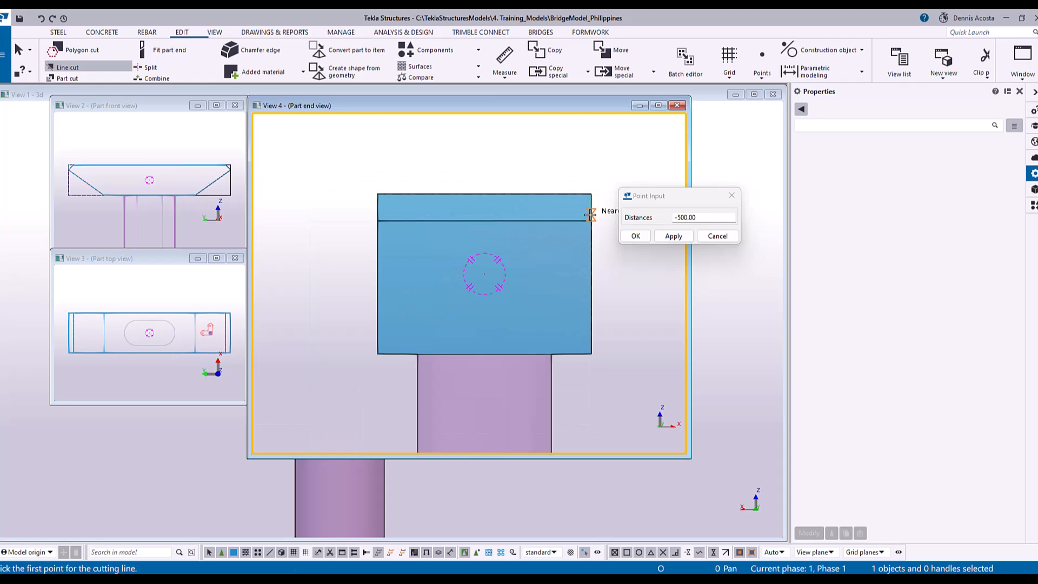
click(590, 221)
scroll(587, 353, up, 3)
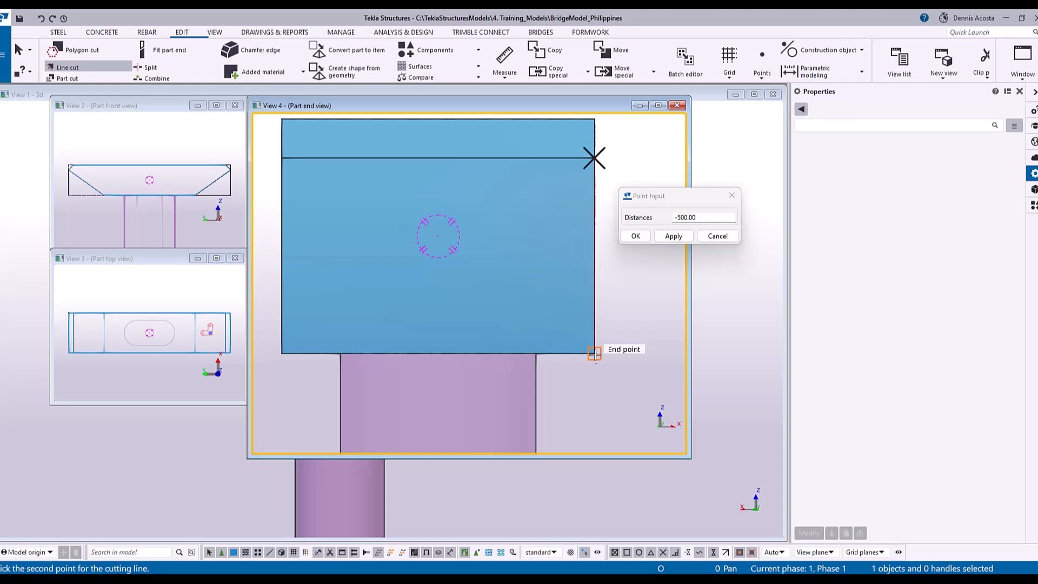
scroll(559, 351, up, 2)
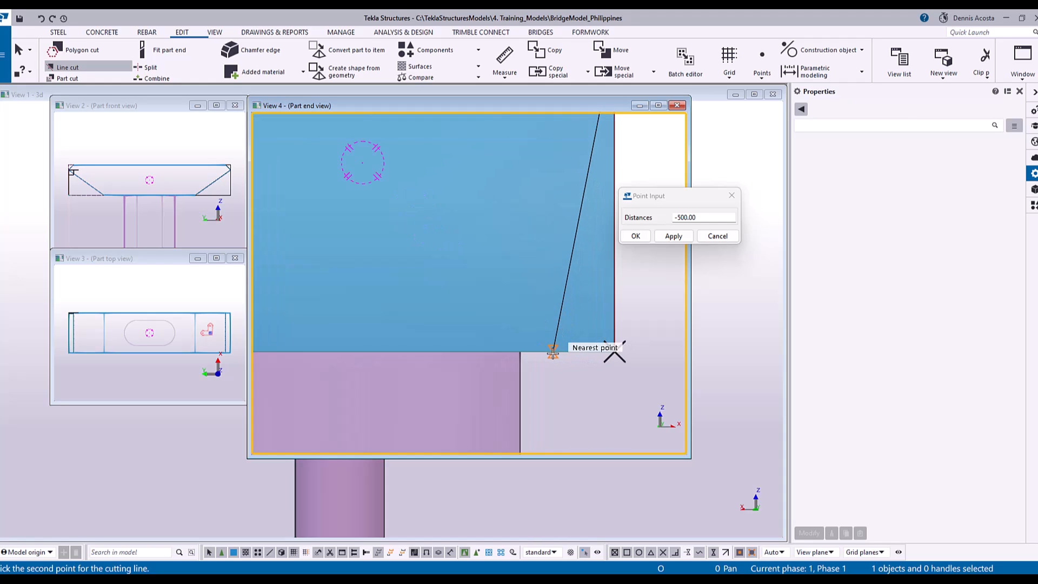
click(553, 351)
scroll(603, 391, down, 1)
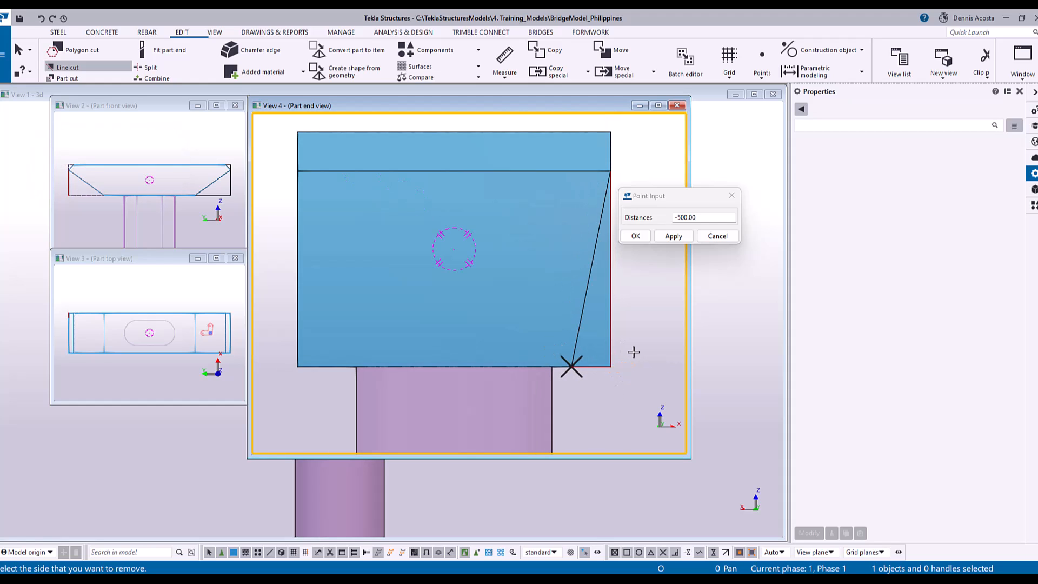
click(617, 346)
right_click(527, 264)
click(548, 275)
scroll(561, 312, down, 2)
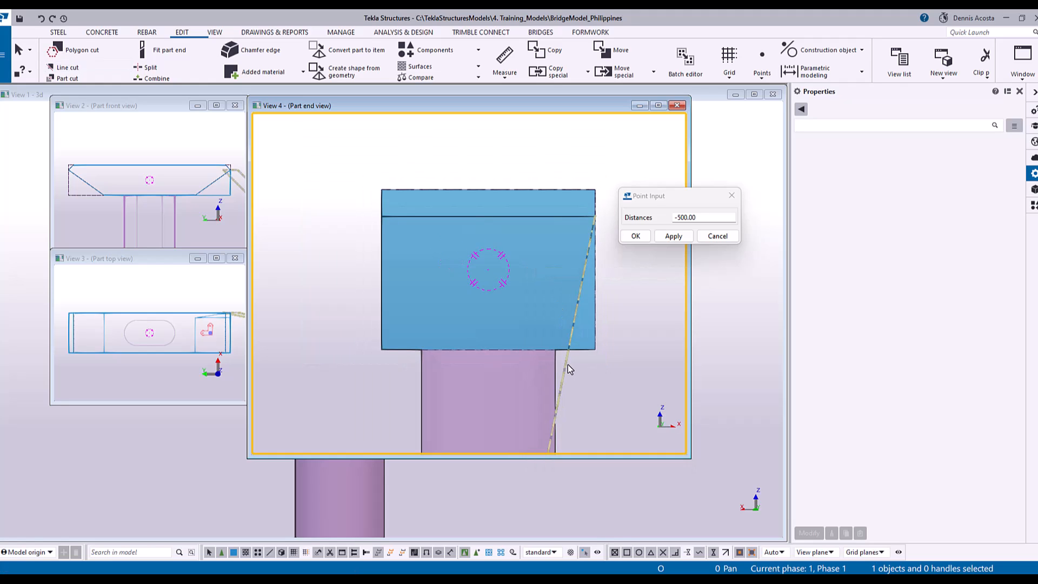
key(f)
key(Escape)
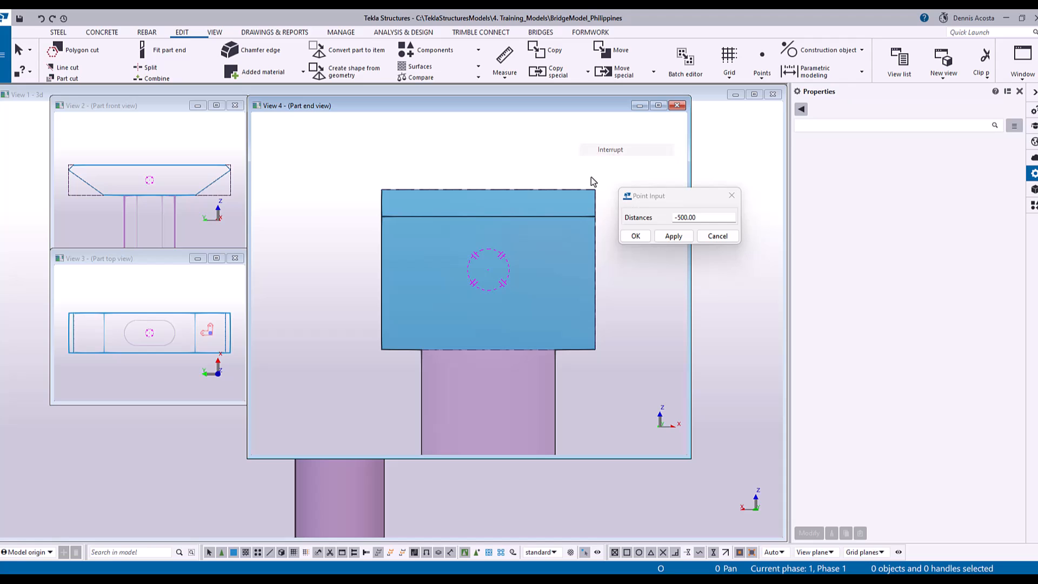
Create reference points 500 mm in from the crosshead's two bottom corners in the end view, along the extension of two points with distance -500
scroll(592, 355, up, 1)
click(766, 79)
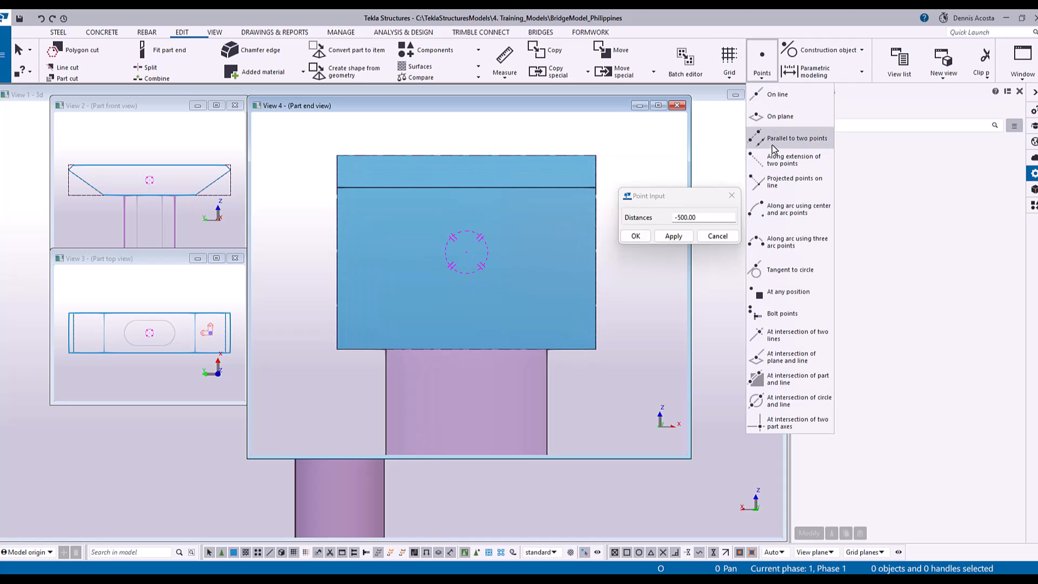
click(774, 156)
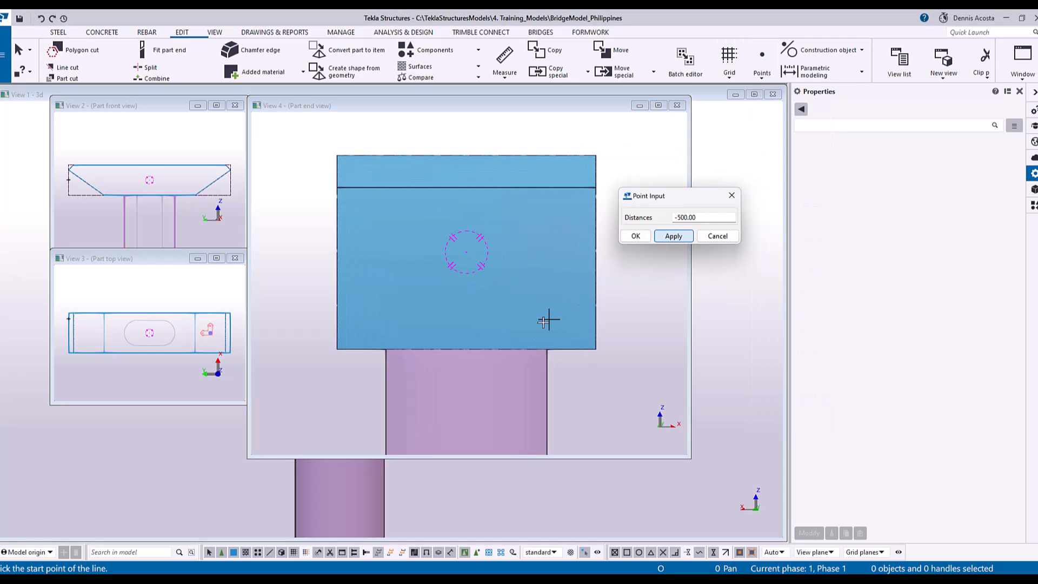
click(503, 348)
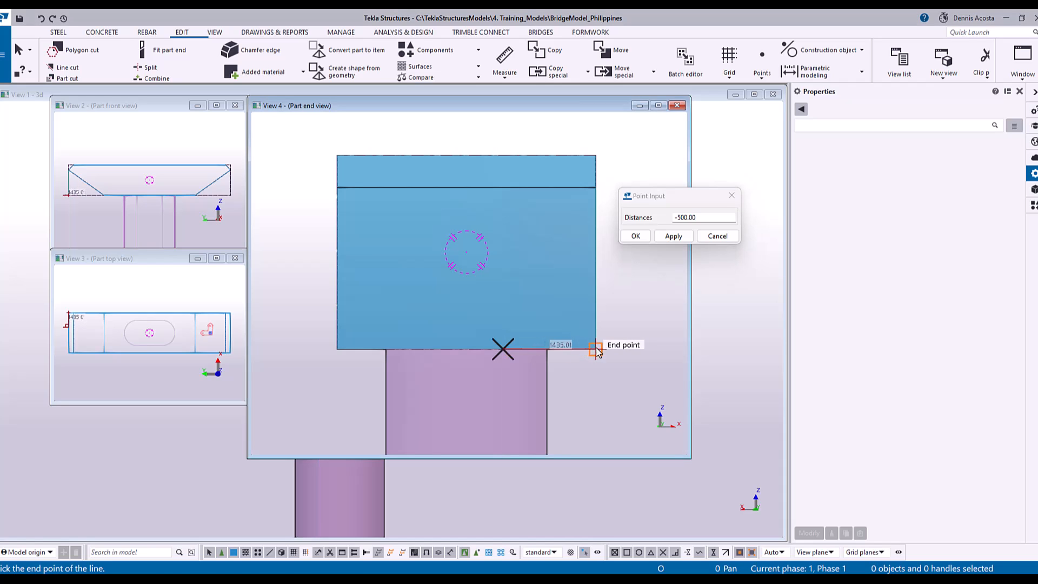
click(596, 349)
click(400, 349)
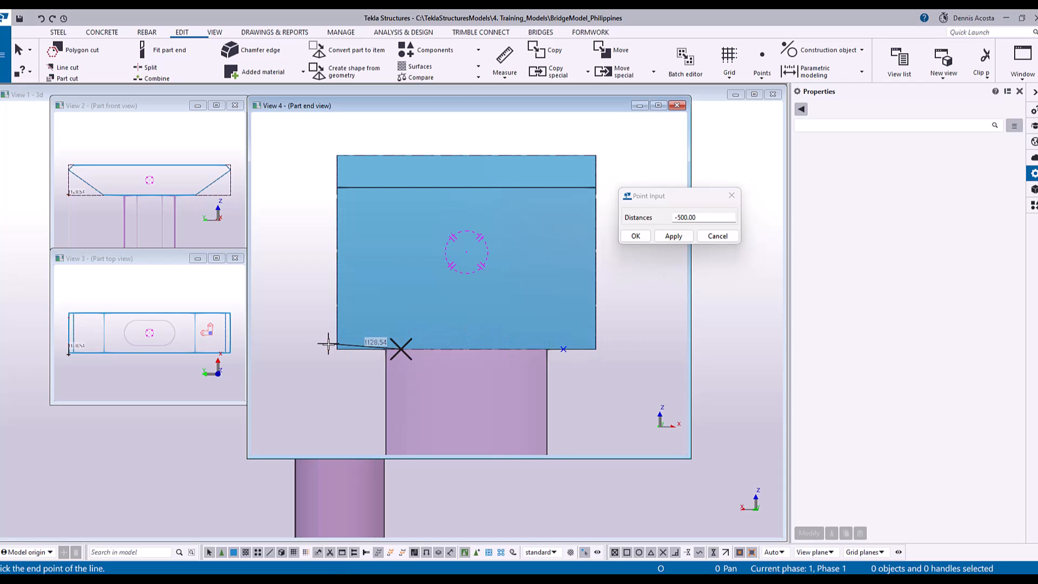
click(337, 349)
click(345, 273)
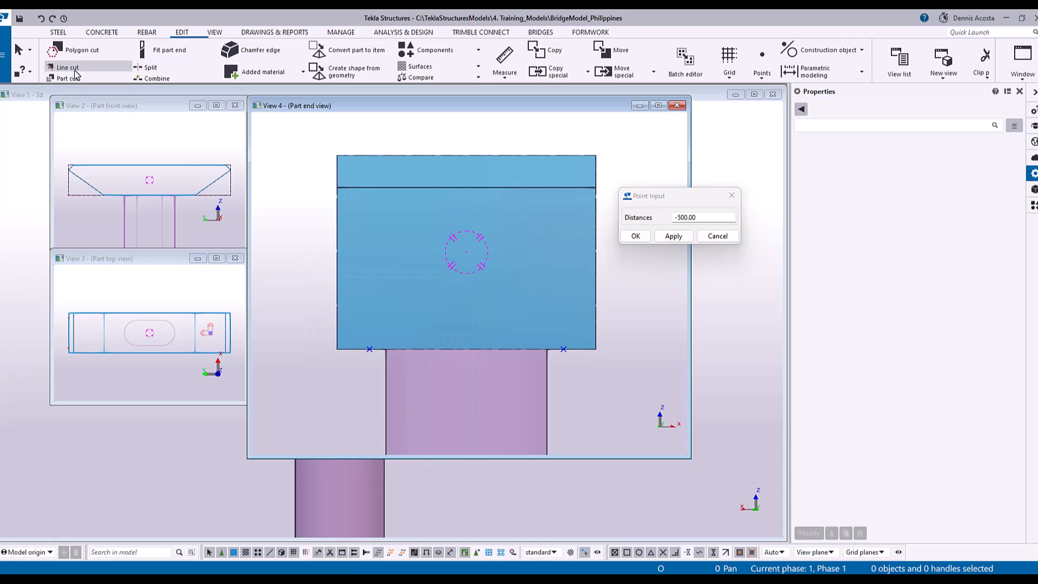
Try to line cut the crosshead's right side from the end chamfer's lower edge to the right reference point
click(67, 67)
click(558, 189)
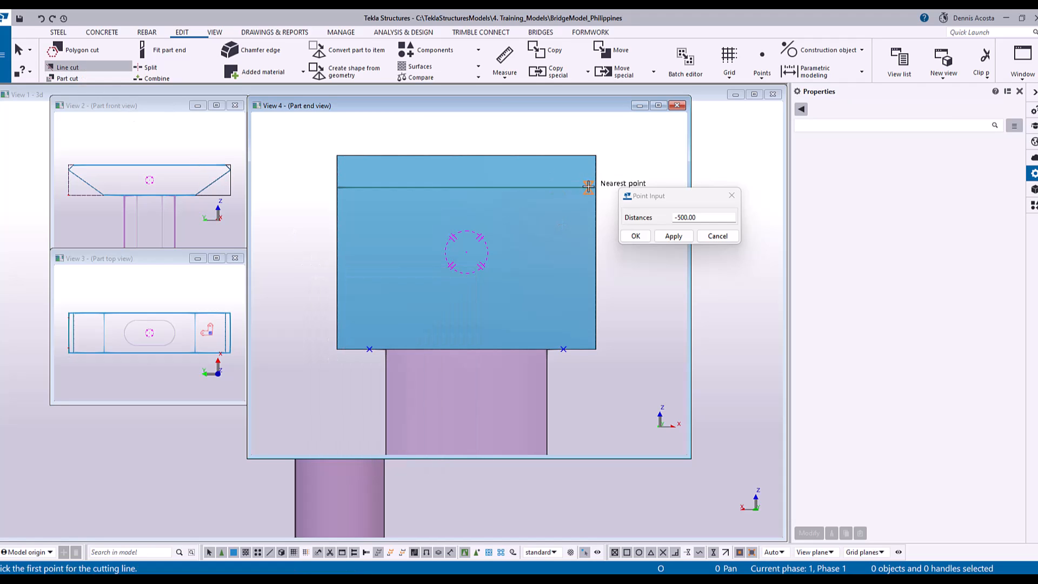
click(564, 350)
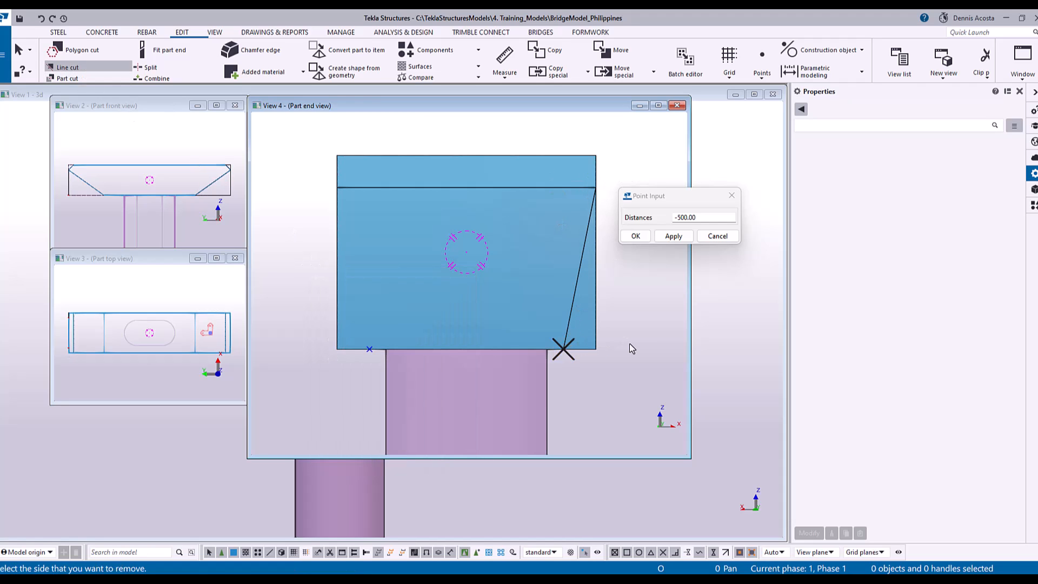
click(611, 337)
middle_drag(550, 352, 562, 310)
middle_drag(466, 325, 474, 290)
scroll(481, 297, down, 1)
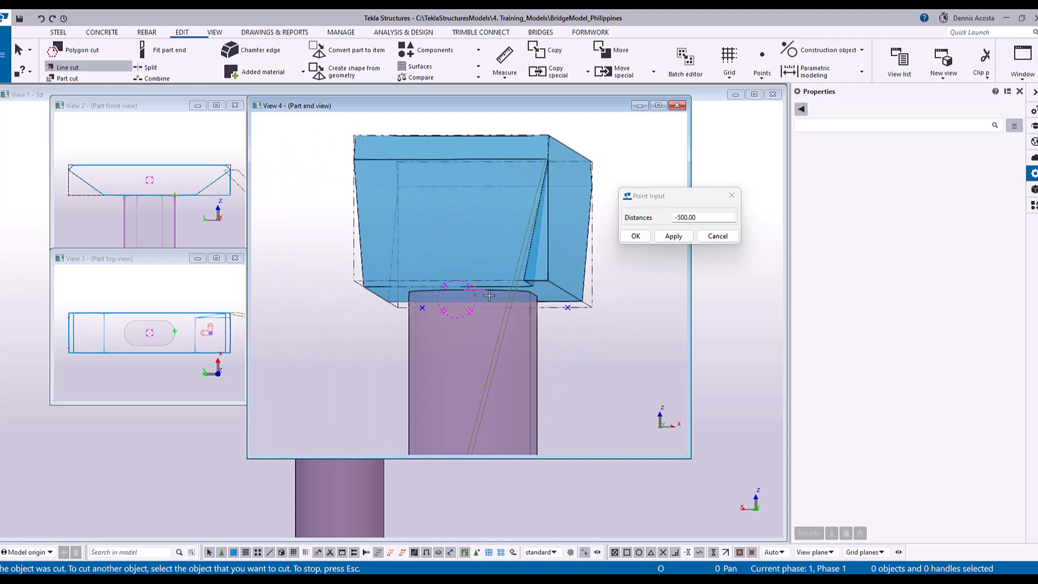
scroll(567, 288, up, 2)
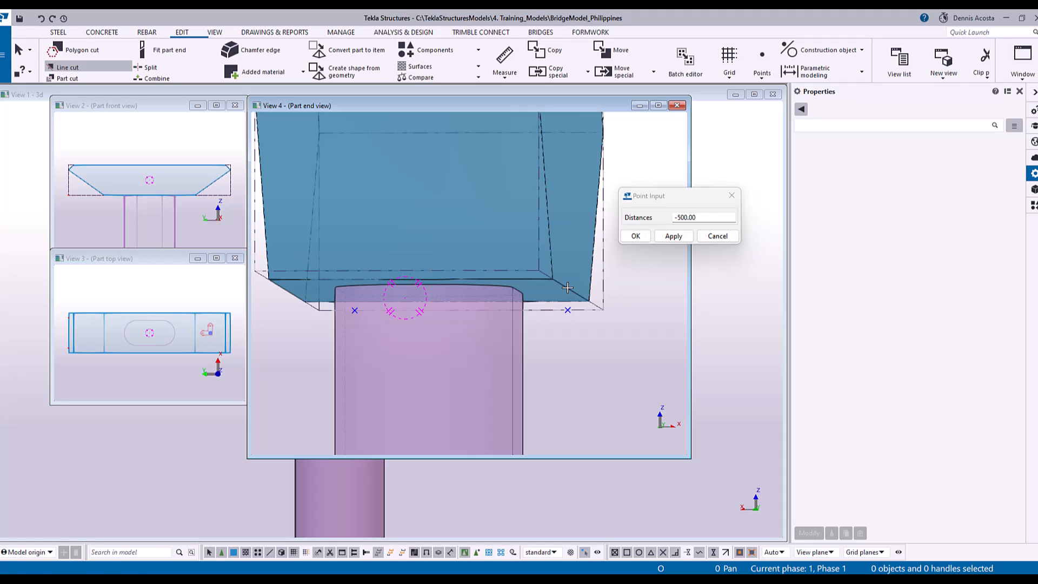
Line cut the crosshead's right side in the end view, from the chamfer's lower right corner to the right reference point, removing the outer part
click(567, 288)
scroll(640, 308, up, 5)
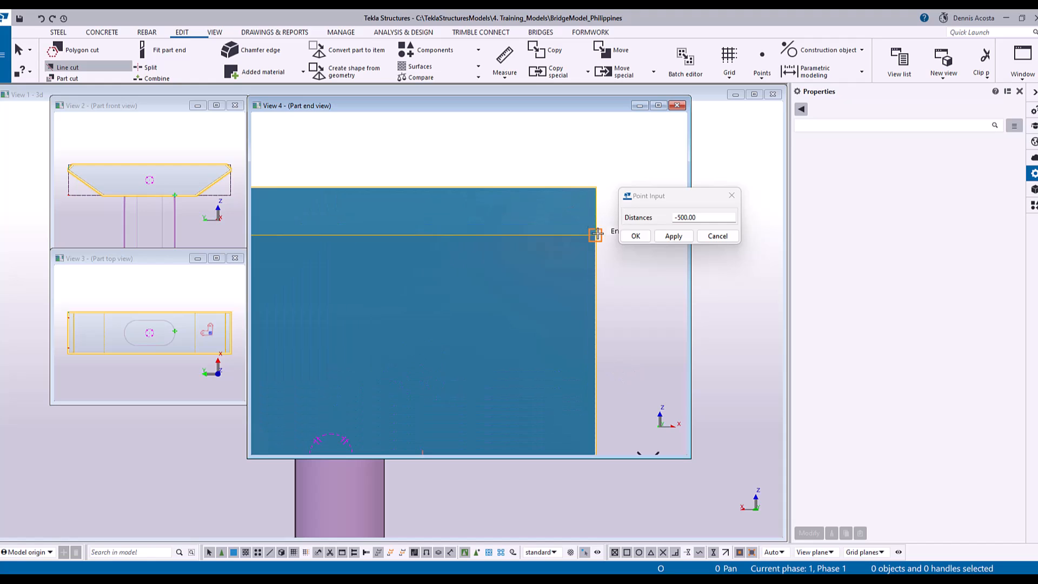
click(595, 235)
middle_drag(572, 324, 572, 220)
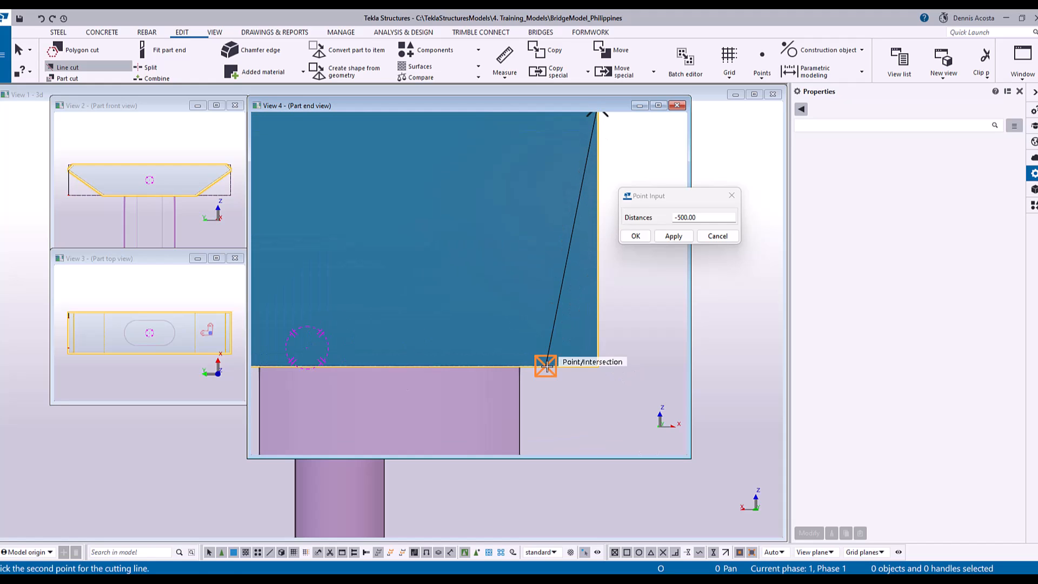
click(634, 372)
scroll(633, 372, down, 3)
scroll(494, 357, up, 2)
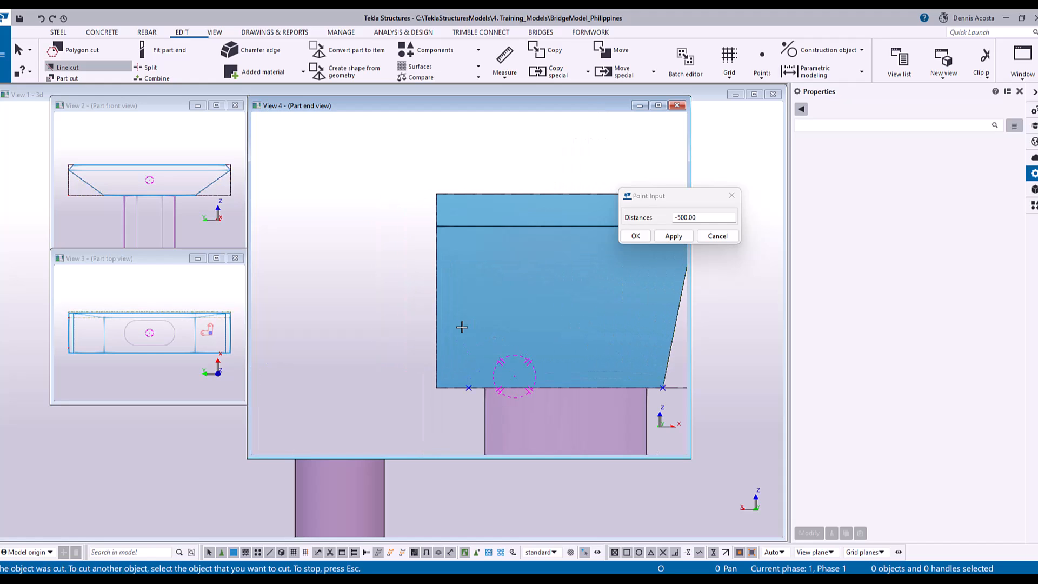
Line cut the crosshead's left side from the chamfer's lower left corner to the left reference point, removing the outer part
ctrl+middle_drag(479, 323, 476, 330)
click(541, 373)
middle_drag(546, 331, 505, 336)
key(ctrl+p)
scroll(391, 253, up, 1)
click(352, 233)
click(375, 425)
click(310, 359)
right_click(396, 319)
click(417, 328)
scroll(431, 334, down, 4)
ctrl+middle_drag(483, 331, 551, 333)
Close the crosshead's four part views, leaving only the 3D view open
click(677, 105)
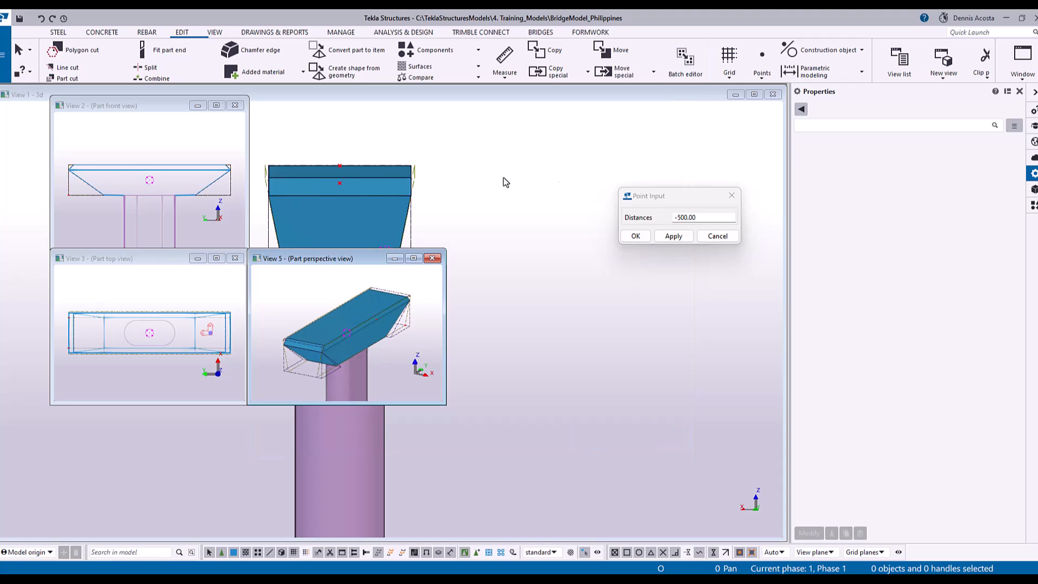
click(431, 258)
click(234, 258)
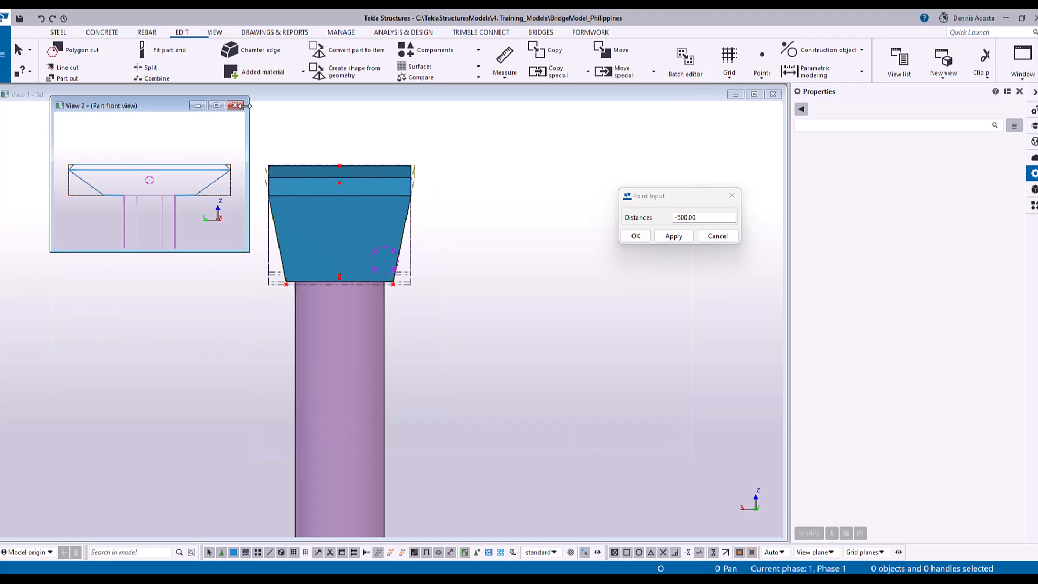
click(235, 105)
Examine the tapered crosshead on pier PR1 from several sides in the 3D view and open the view's properties
click(469, 210)
scroll(435, 333, up, 4)
ctrl+middle_drag(422, 306, 334, 398)
scroll(336, 401, down, 5)
right_click(435, 330)
click(487, 395)
scroll(326, 273, up, 3)
double_click(567, 361)
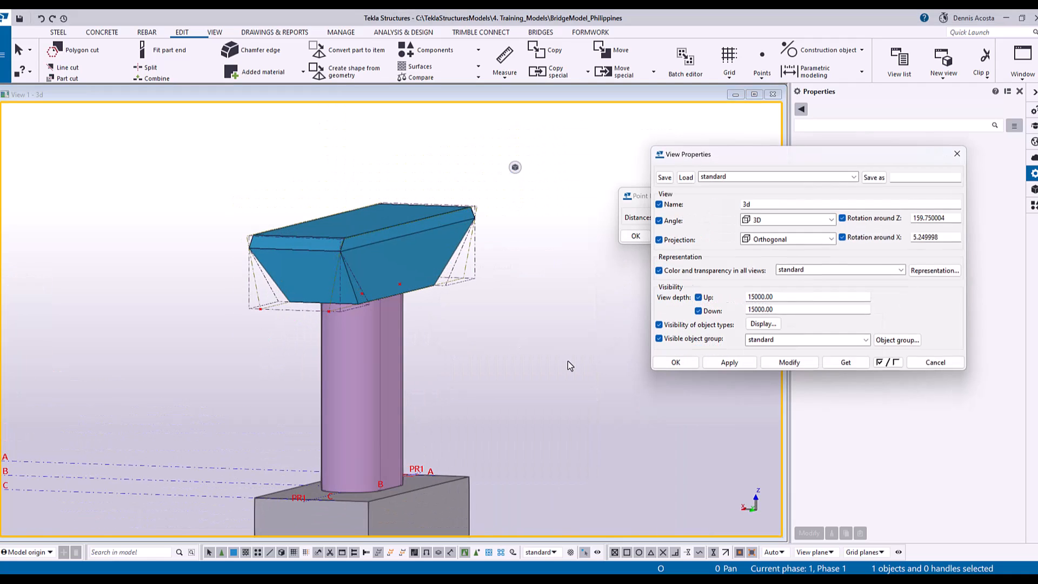
scroll(350, 272, up, 4)
ctrl+middle_drag(421, 241, 428, 266)
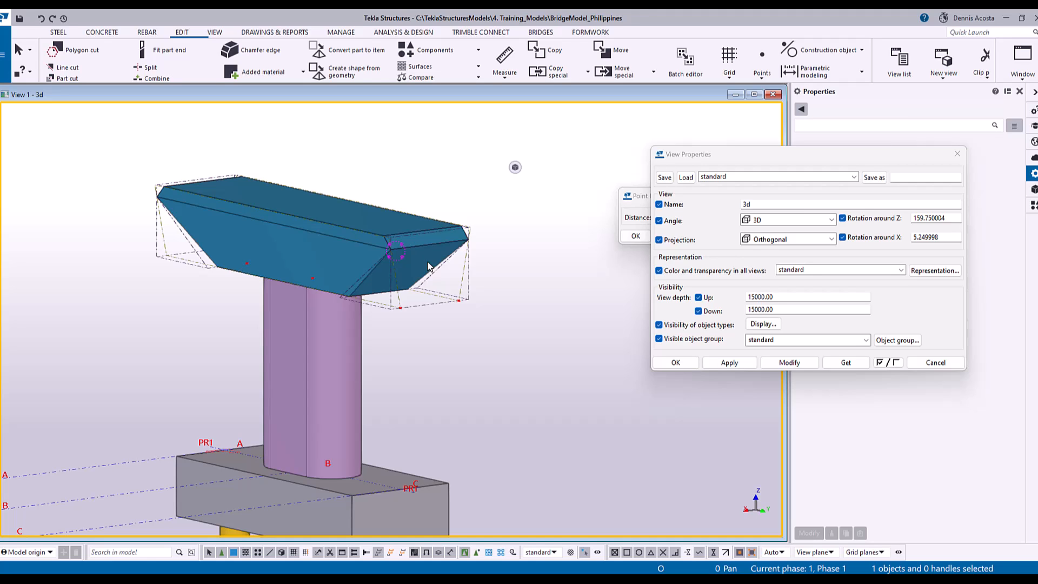
scroll(390, 251, up, 3)
ctrl+middle_drag(390, 252, 301, 236)
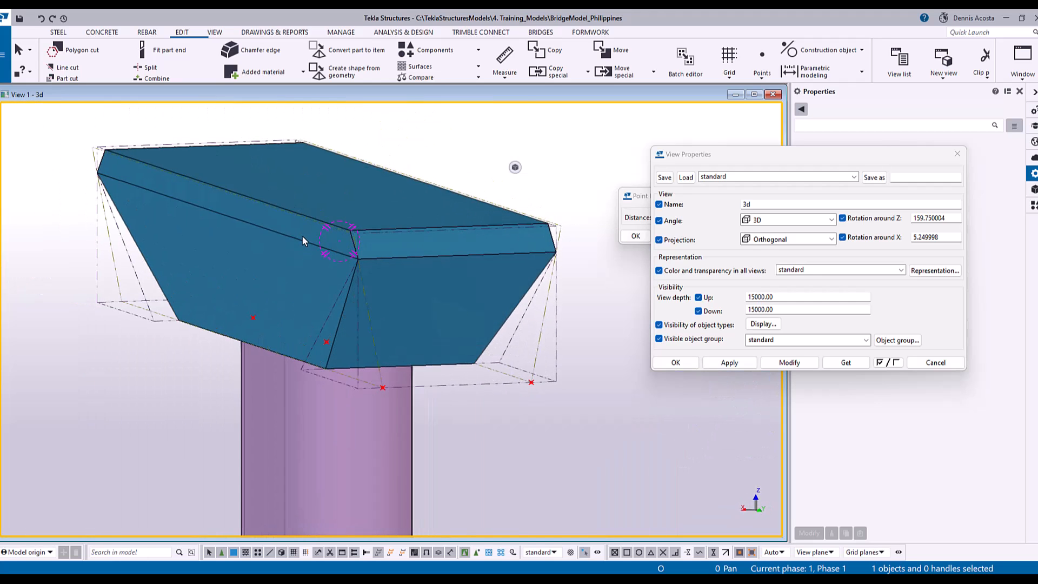